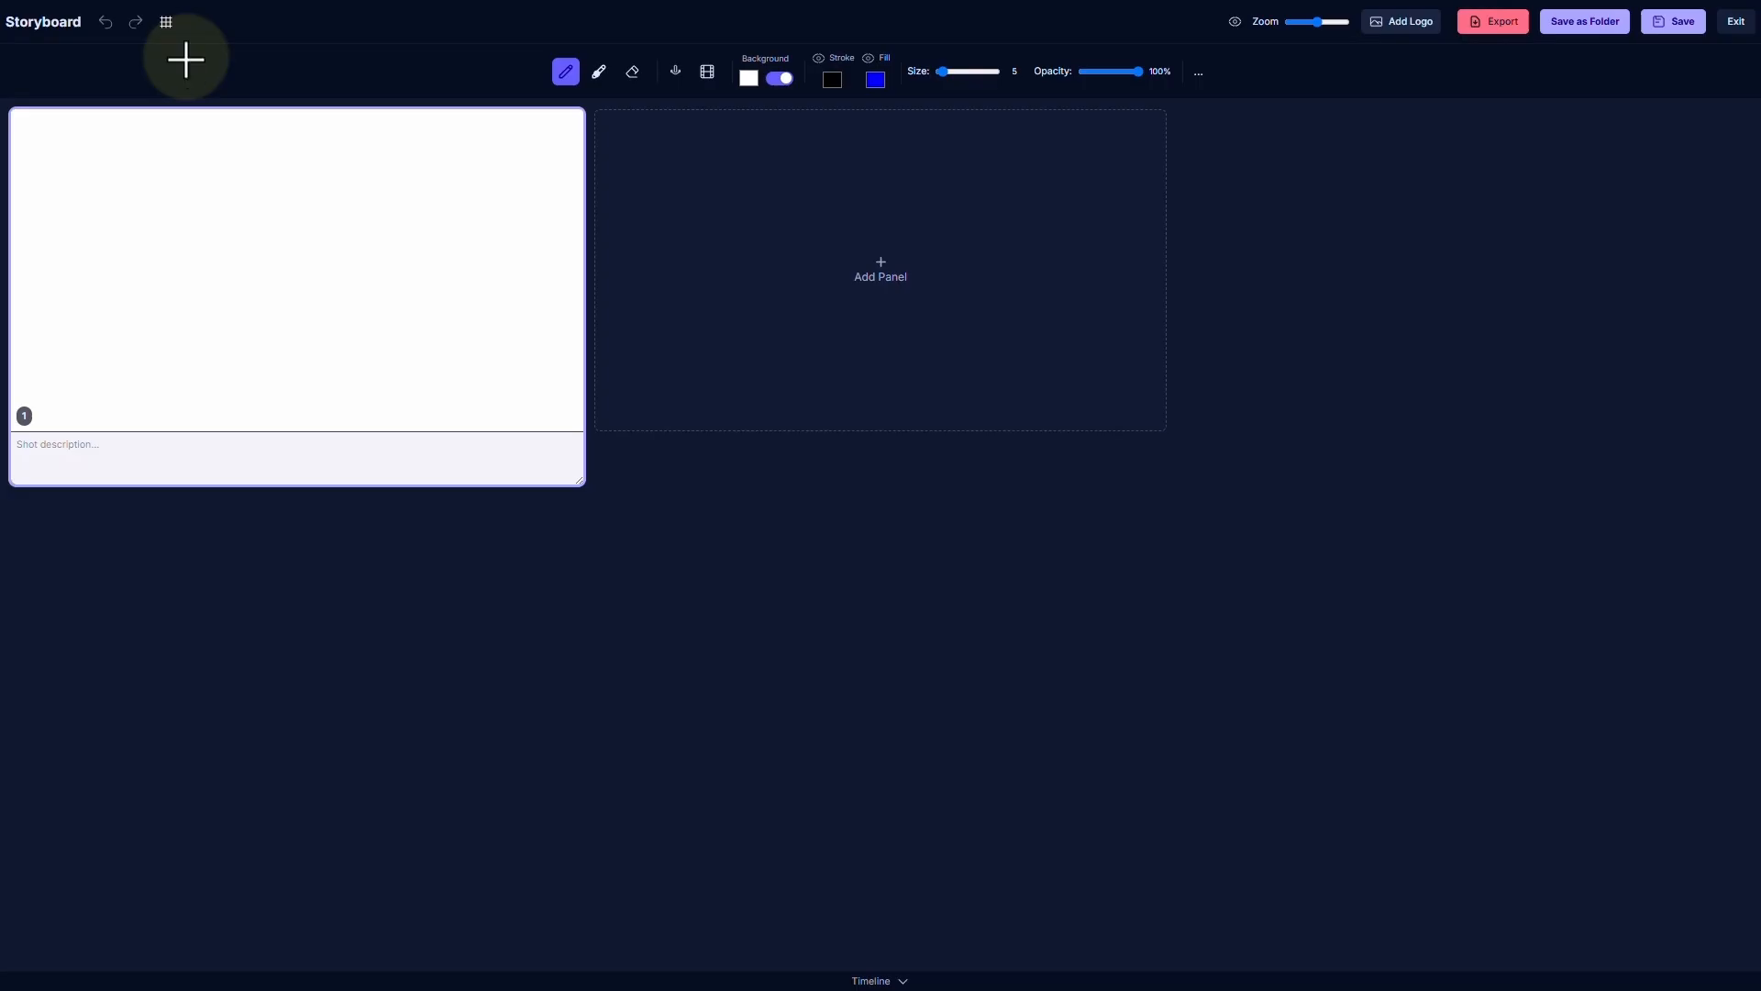
Draw a simple house in the first panel, with a peaked roof and two side walls
left_click_drag(74, 274, 427, 266)
mouse_move(79, 272)
left_mouse_down()
mouse_move(382, 264)
mouse_move(116, 384)
left_mouse_up()
left_click_drag(384, 270, 388, 382)
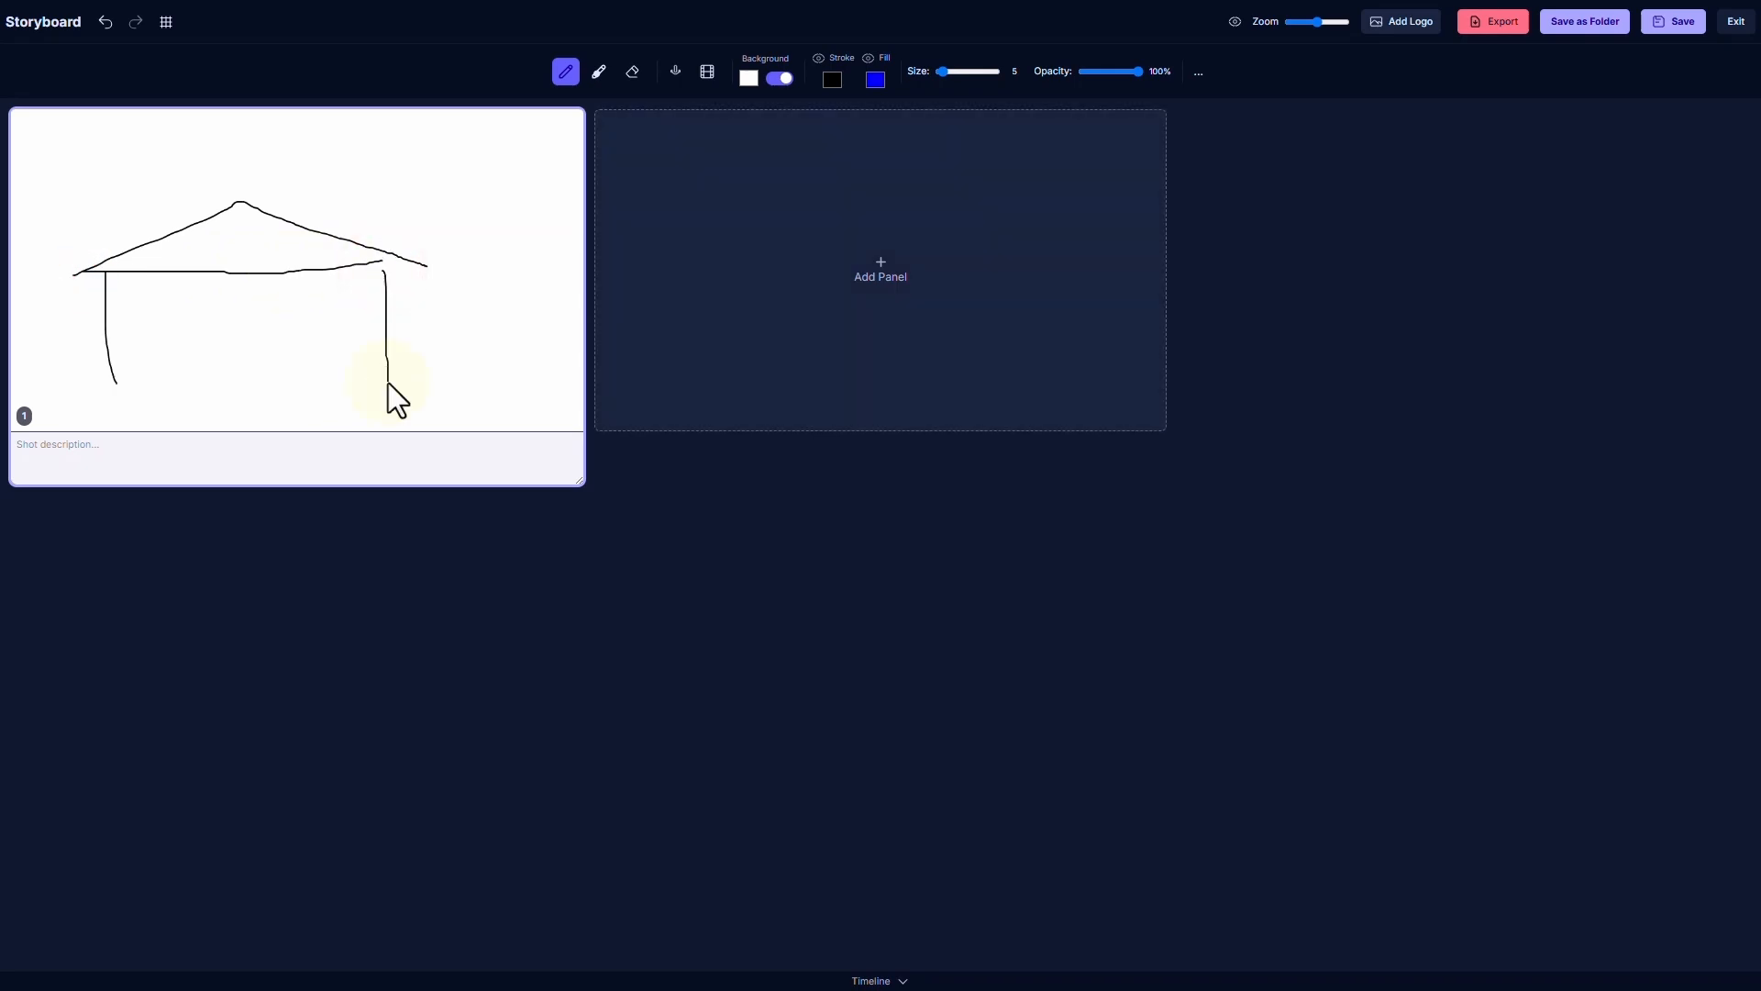
Add three new blank panels to the storyboard after the house panel
left_click(888, 217)
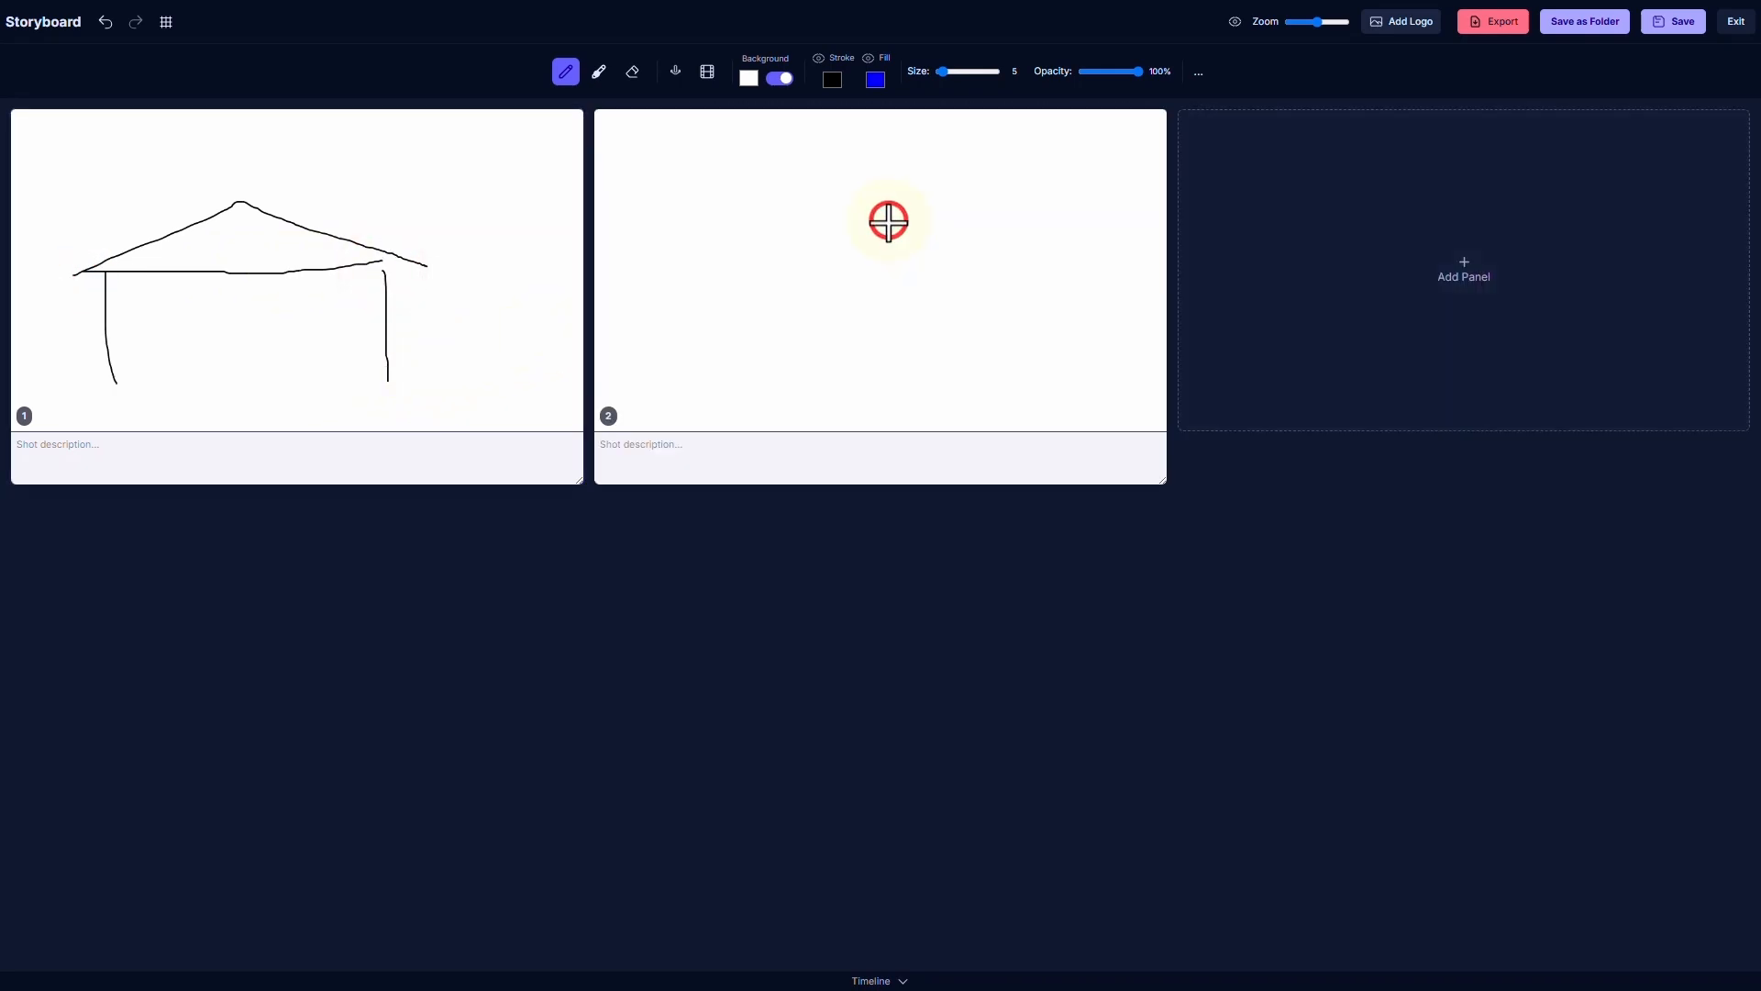
left_click(1518, 250)
left_click(255, 612)
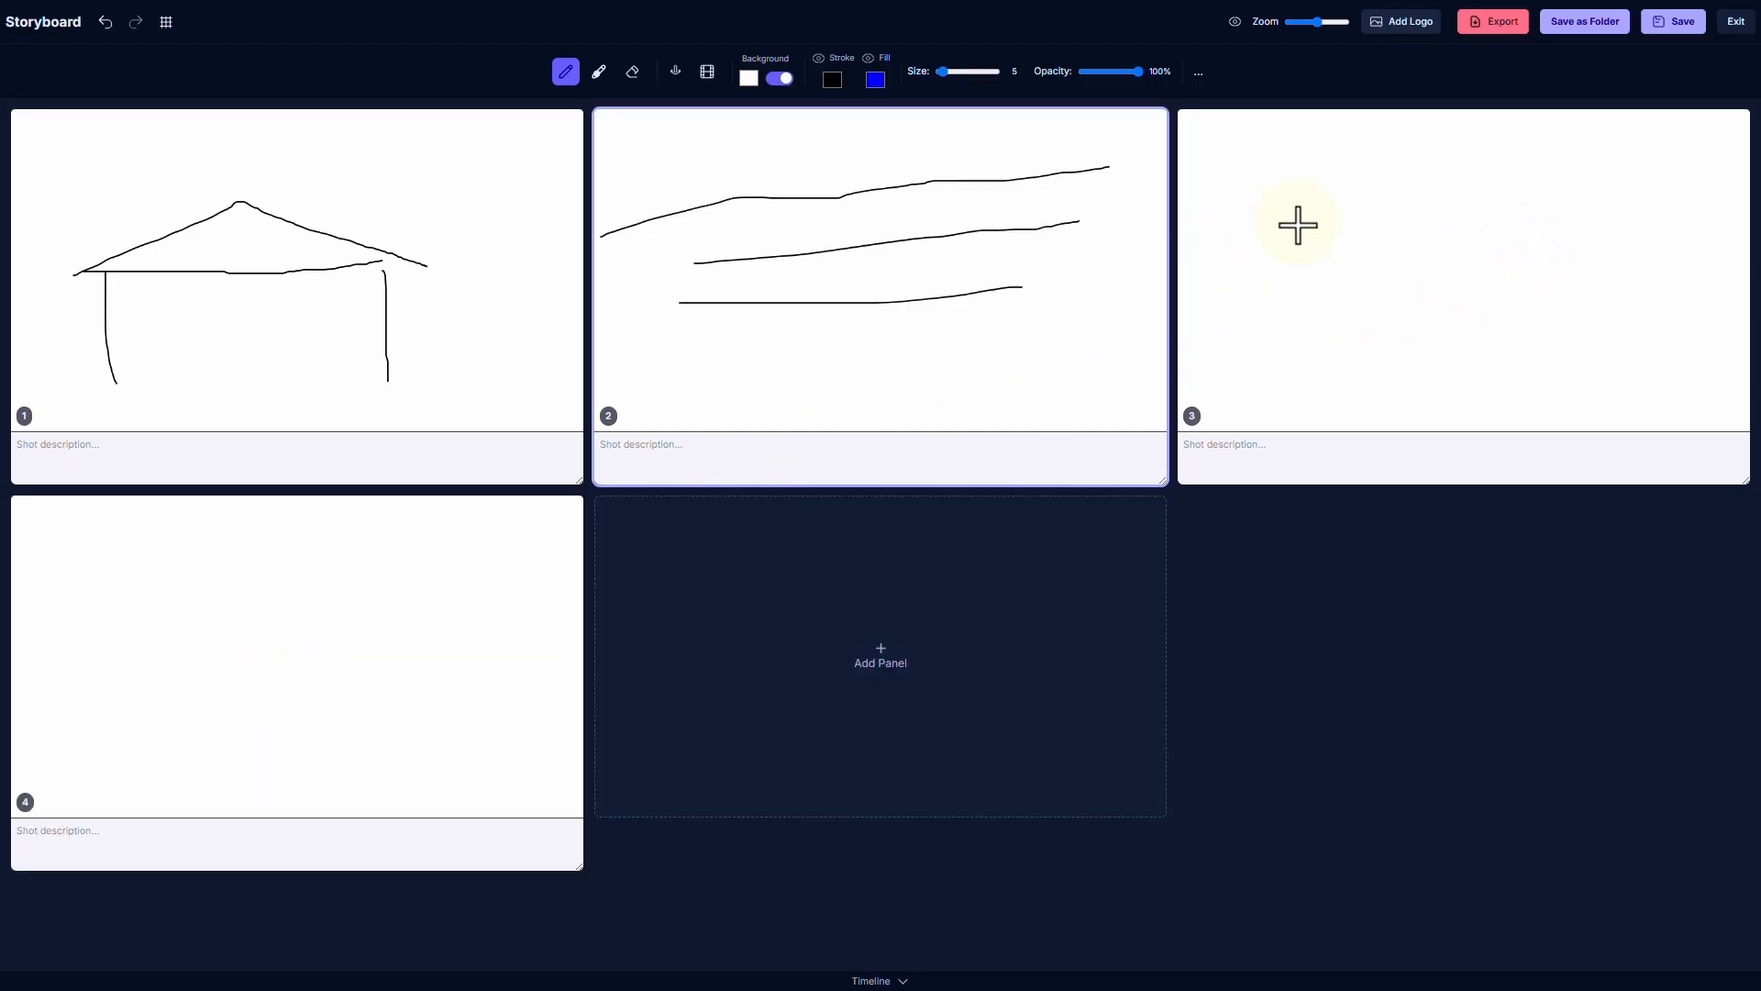
Draw a smiling face in the third panel, with a round head outline, two eyes and a curved mouth
mouse_move(1419, 144)
left_mouse_down()
mouse_move(1486, 330)
mouse_move(1600, 193)
mouse_move(1459, 337)
left_mouse_up()
left_click_drag(1422, 202, 1412, 209)
left_click_drag(1529, 211, 1547, 213)
left_click_drag(1452, 268, 1596, 266)
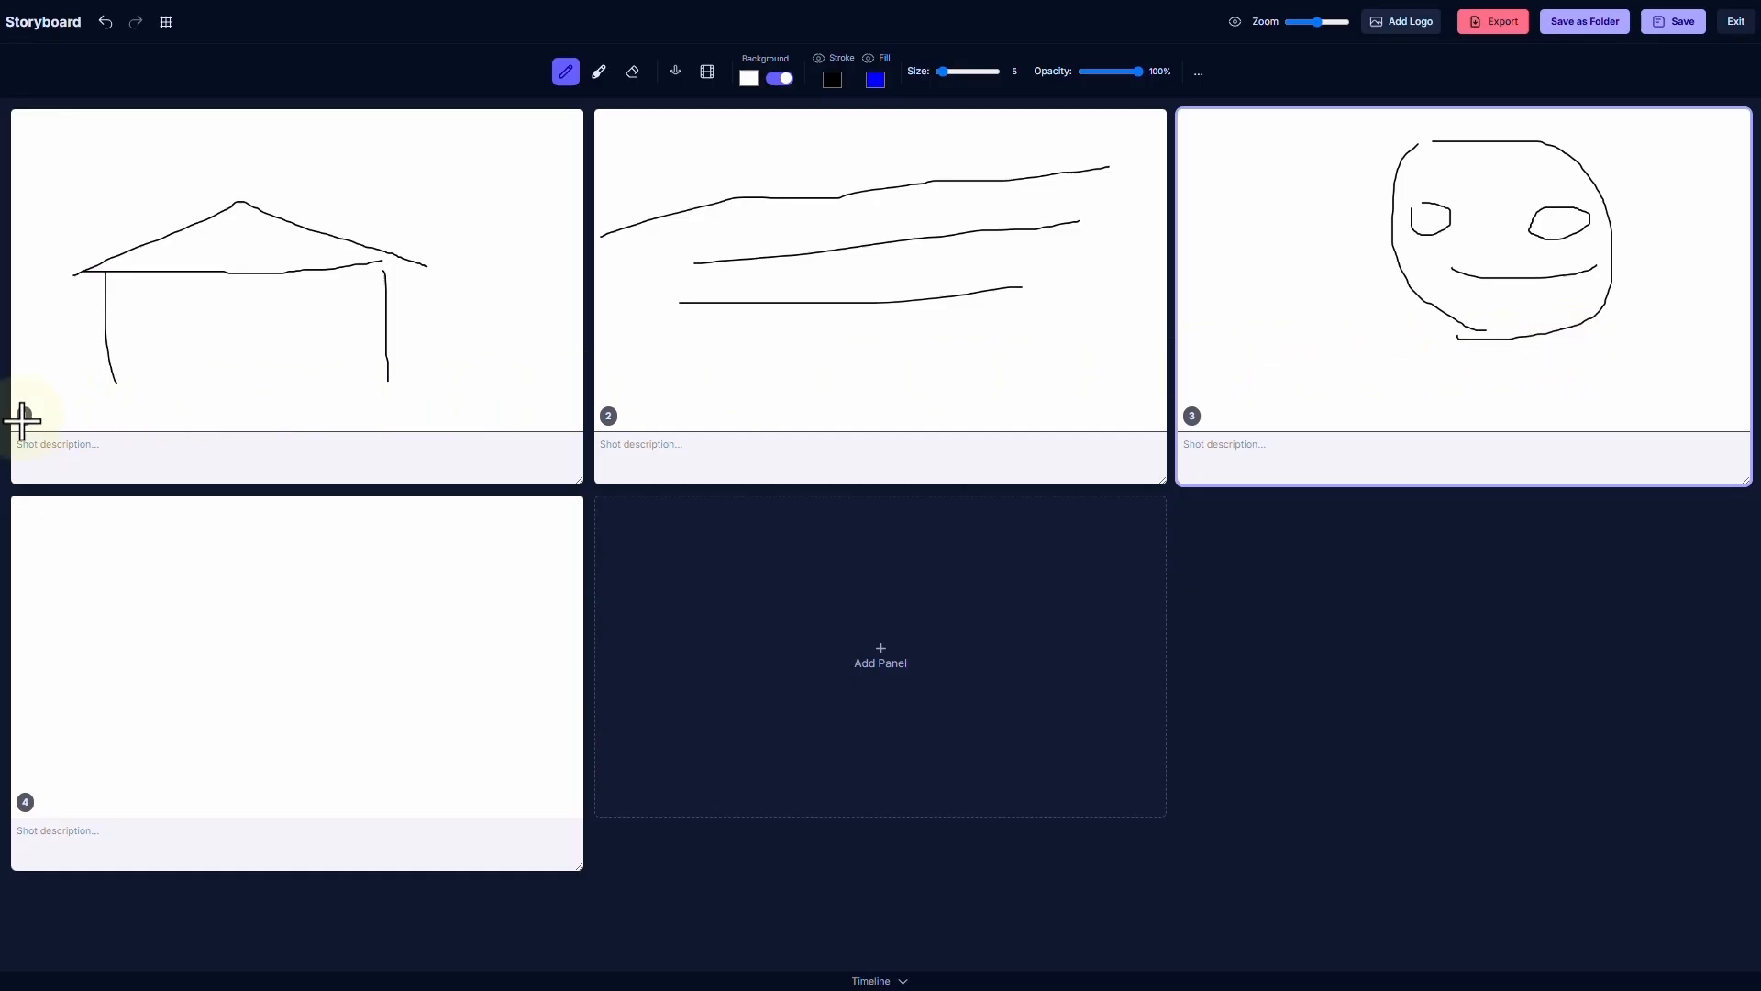
Enter "Opening shot Dia" as the shot description under the first panel
left_click(316, 453)
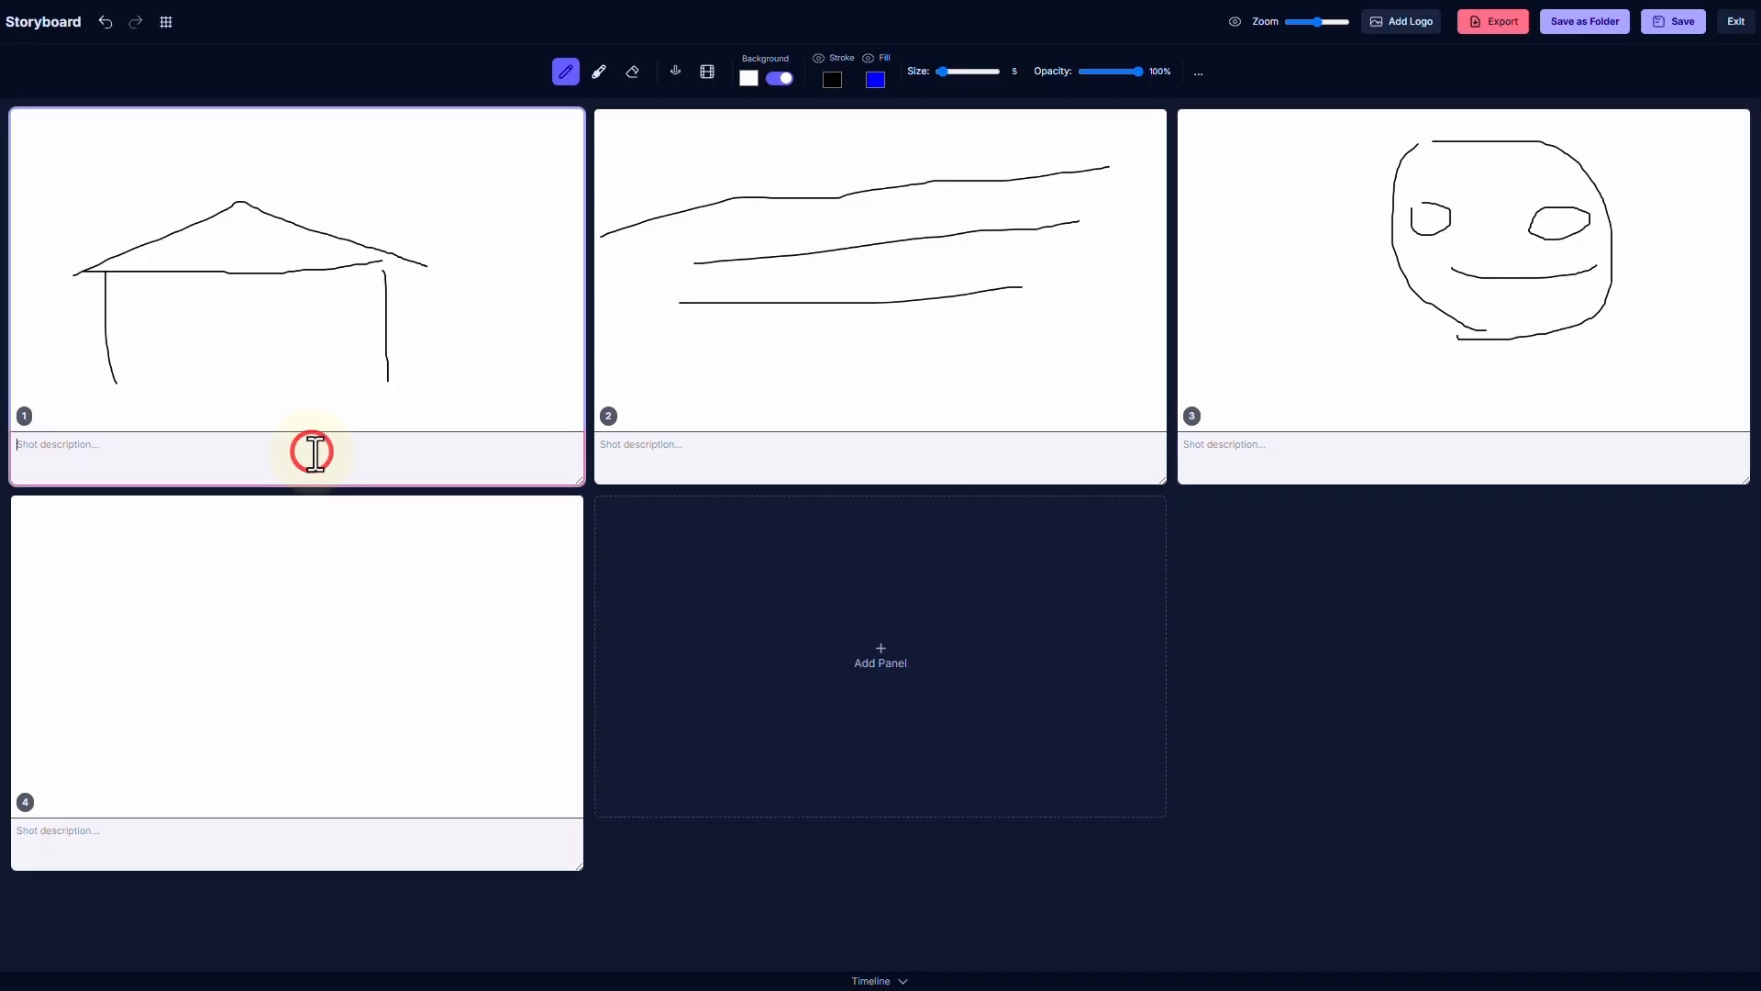
type("Opening shot ")
type("Dia")
type("g")
key("BackSpace")
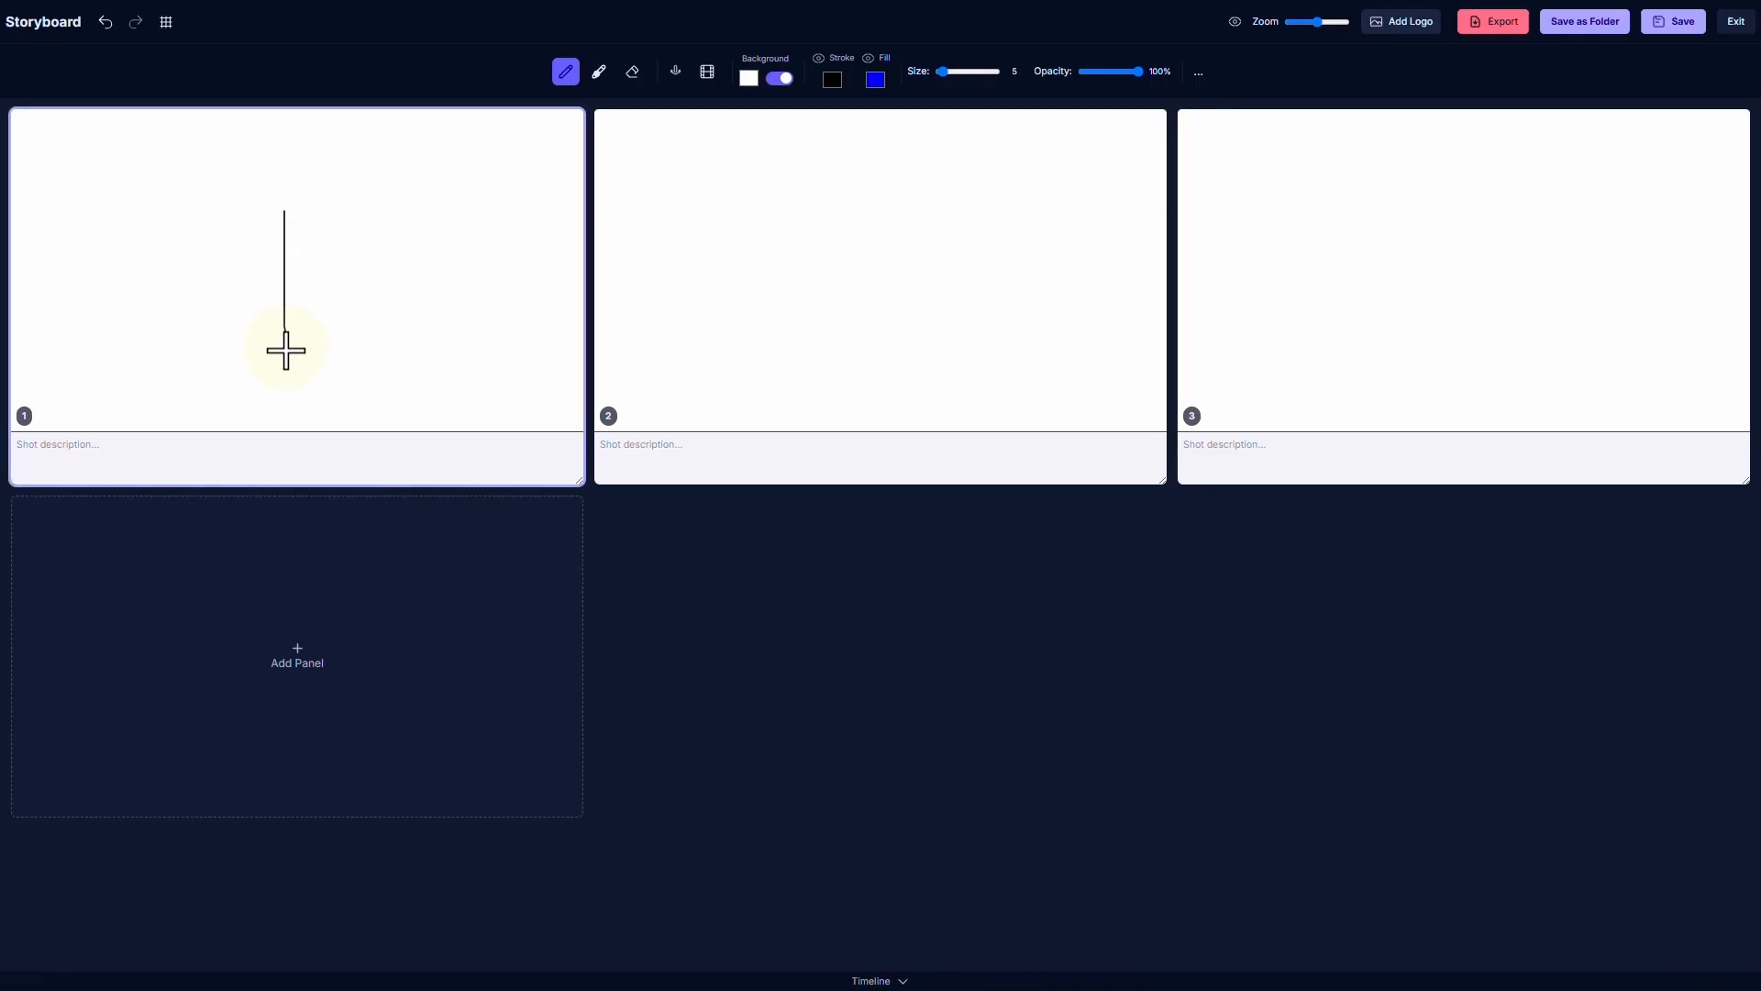
Draw a curved ground line below the vertical line in the first panel, with three short strokes running down from it
mouse_move(65, 399)
left_mouse_down()
mouse_move(316, 341)
mouse_move(571, 402)
left_mouse_up()
left_click_drag(154, 381, 130, 414)
left_click_drag(307, 345, 321, 418)
left_click_drag(384, 369, 435, 416)
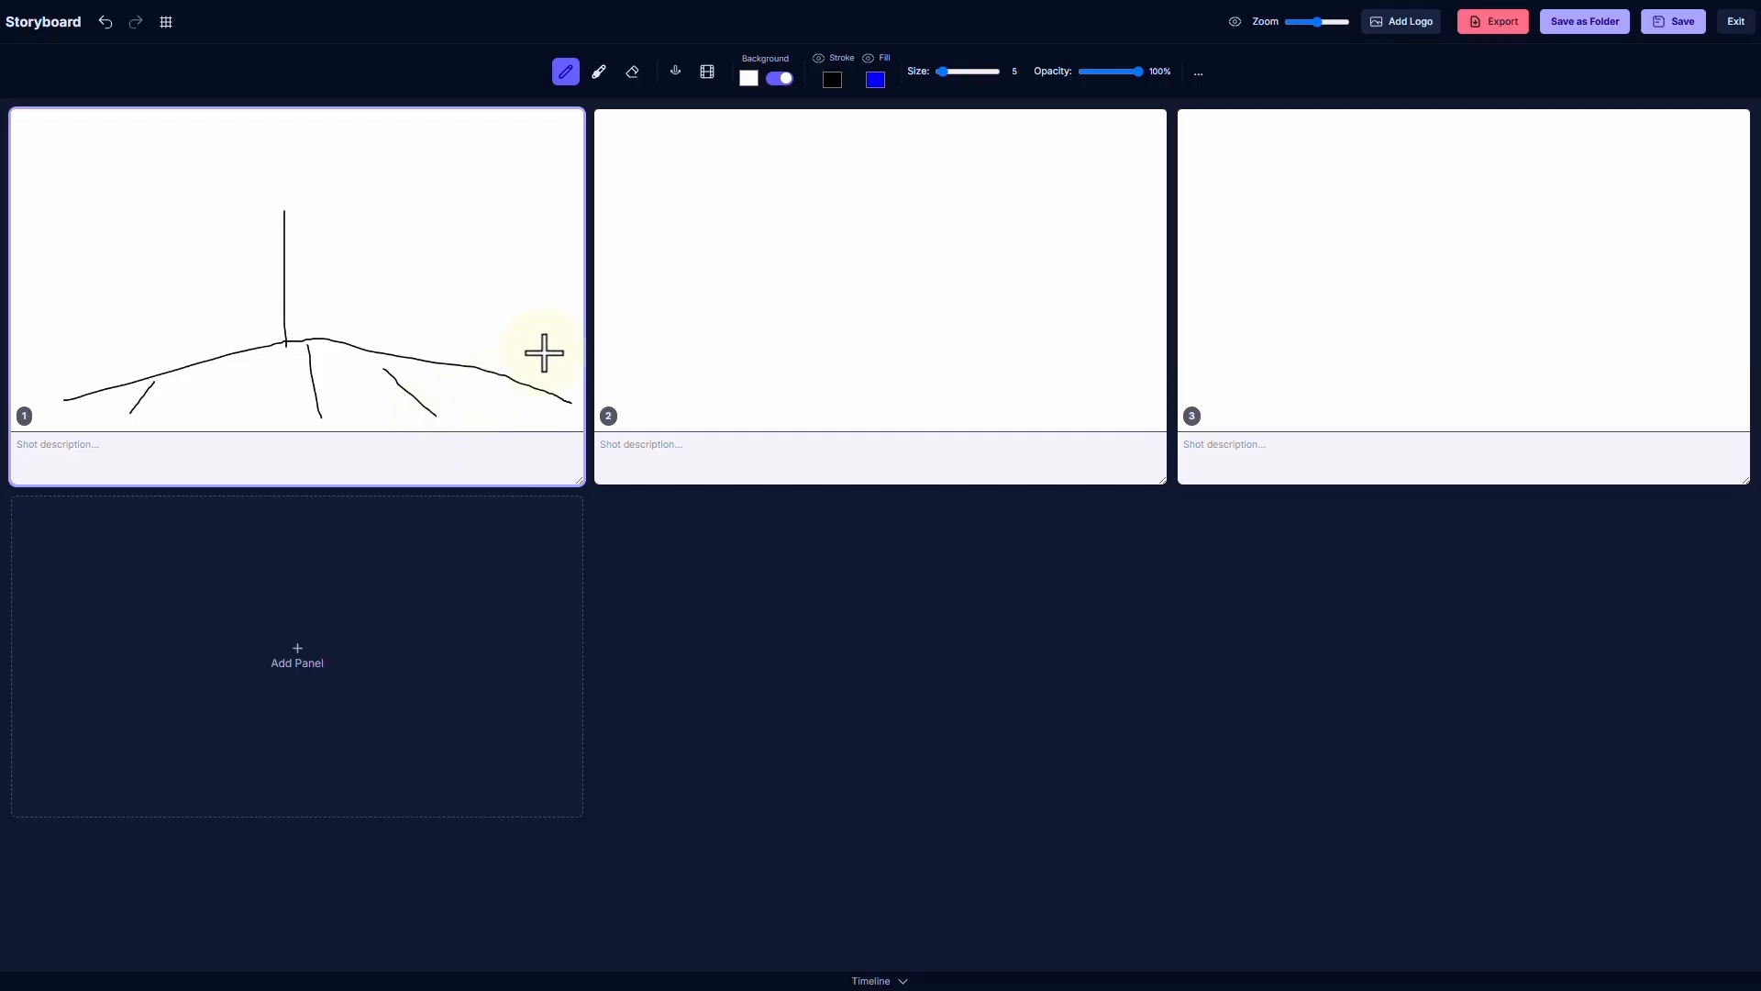
Draw a lower leg with a foot in the second panel and a round head in profile with a neck line in the third
left_click_drag(869, 150, 883, 298)
left_click_drag(959, 163, 959, 317)
mouse_move(879, 289)
left_mouse_down()
mouse_move(988, 394)
mouse_move(732, 394)
mouse_move(699, 358)
left_mouse_up()
mouse_move(957, 317)
left_mouse_down()
mouse_move(707, 393)
mouse_move(698, 370)
left_mouse_up()
mouse_move(1474, 170)
left_mouse_down()
mouse_move(1358, 313)
mouse_move(1559, 305)
mouse_move(1475, 187)
left_mouse_up()
mouse_move(1363, 237)
left_mouse_down()
mouse_move(1441, 288)
mouse_move(1501, 441)
left_mouse_up()
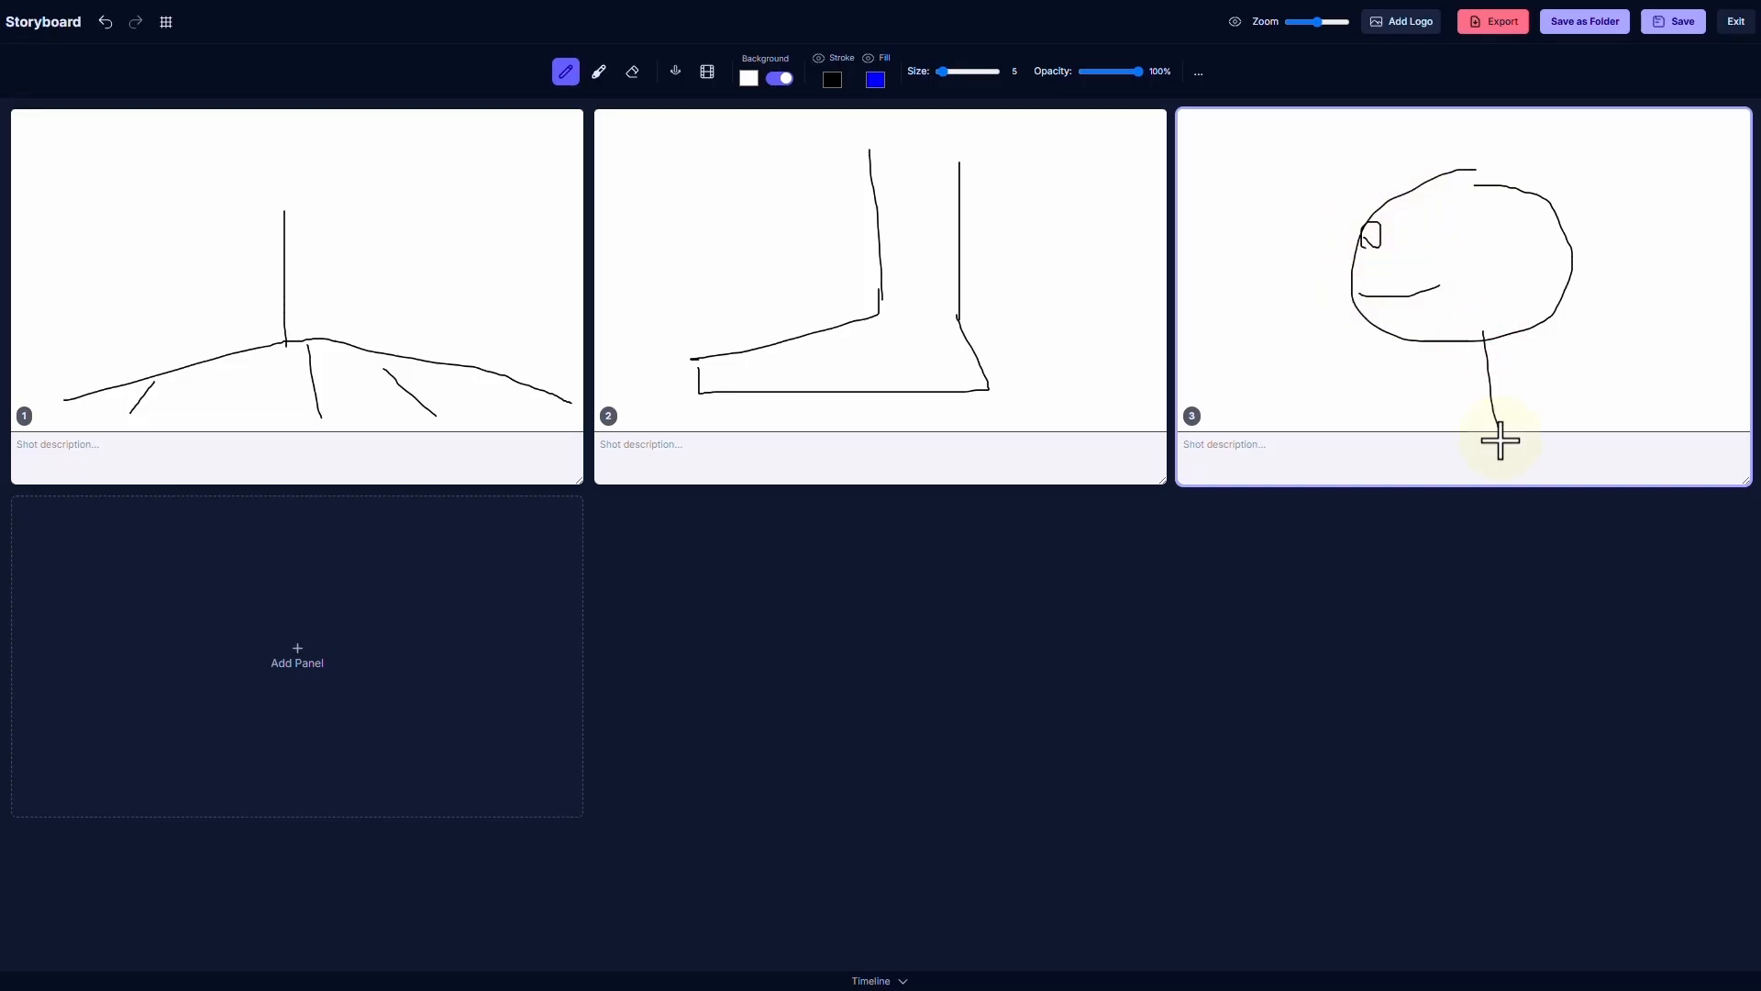
Move the head panel to the first position with the Animatic Tool, and return to the pencil
left_click(700, 72)
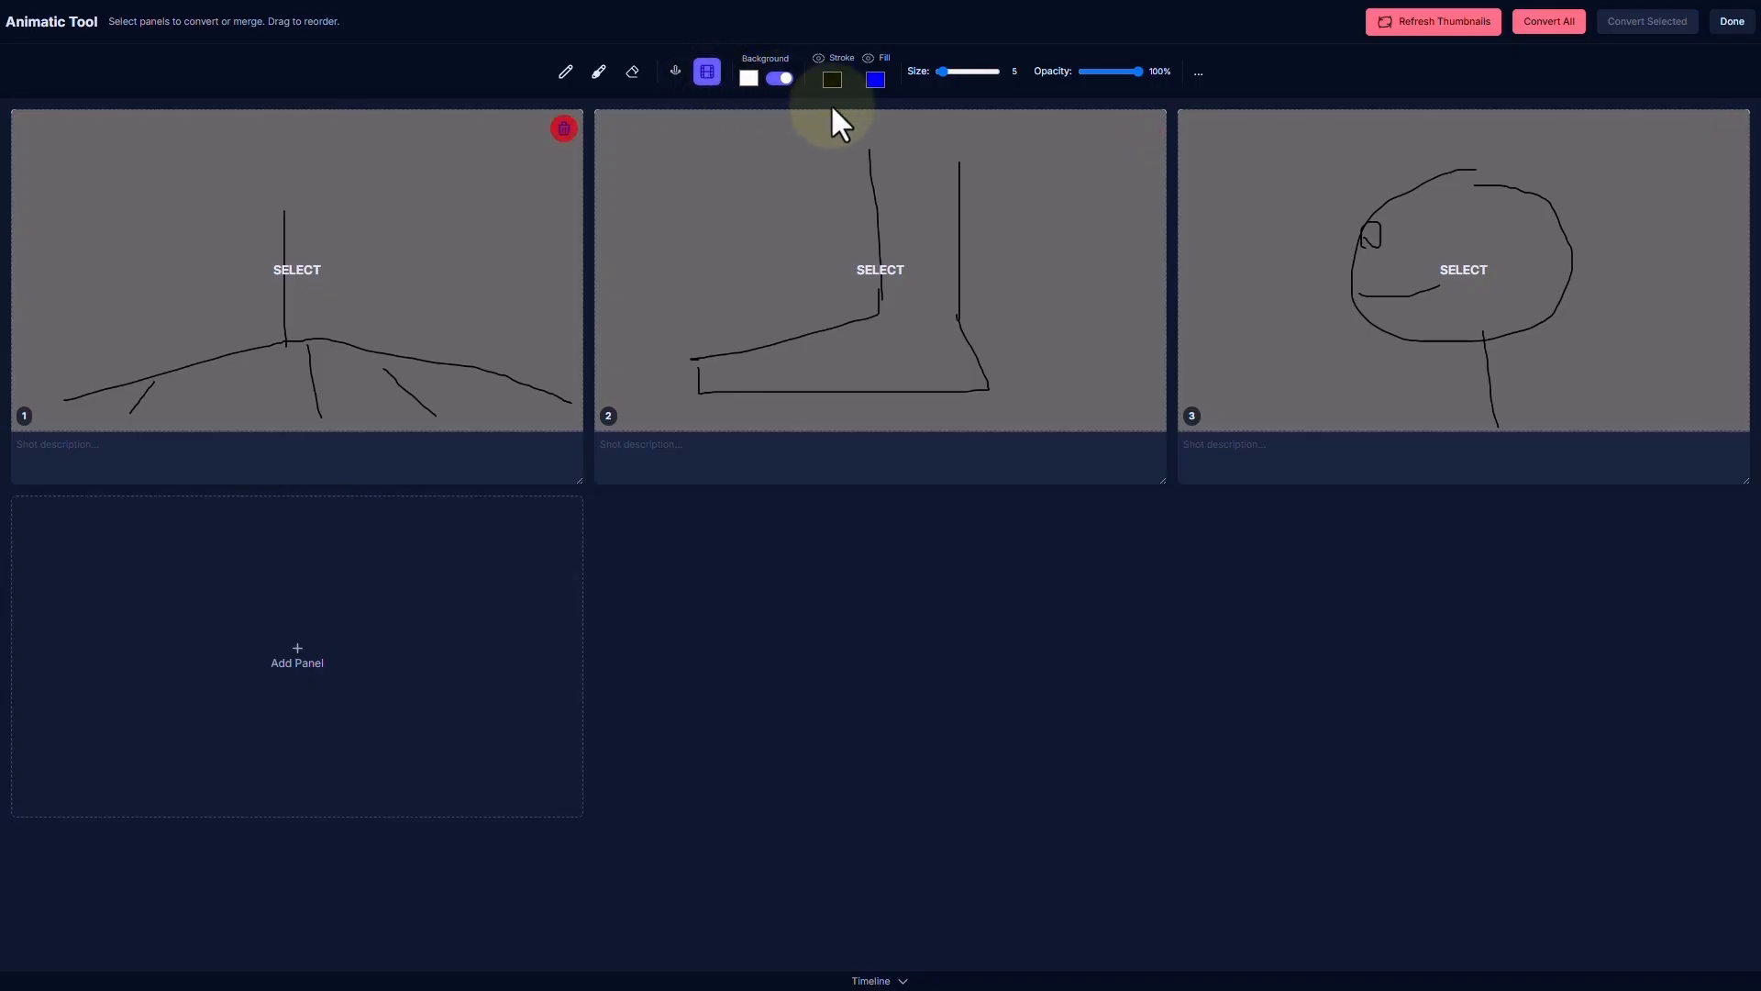
left_click_drag(1397, 244, 165, 261)
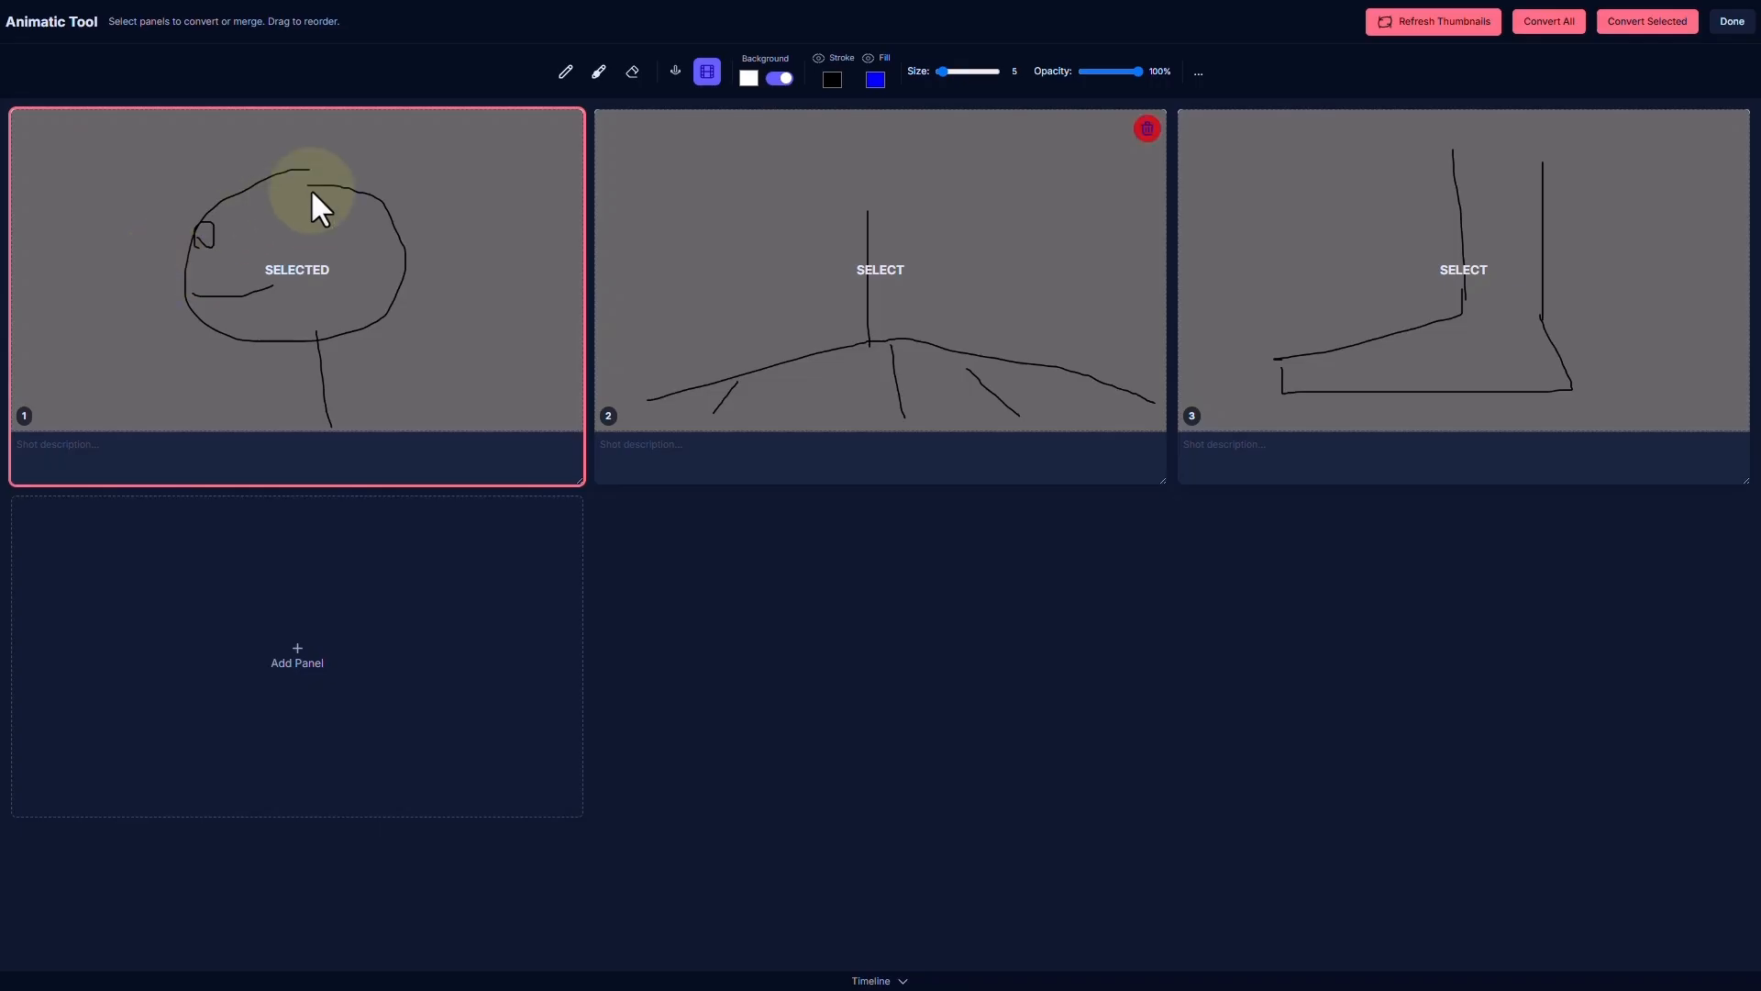
left_click(566, 74)
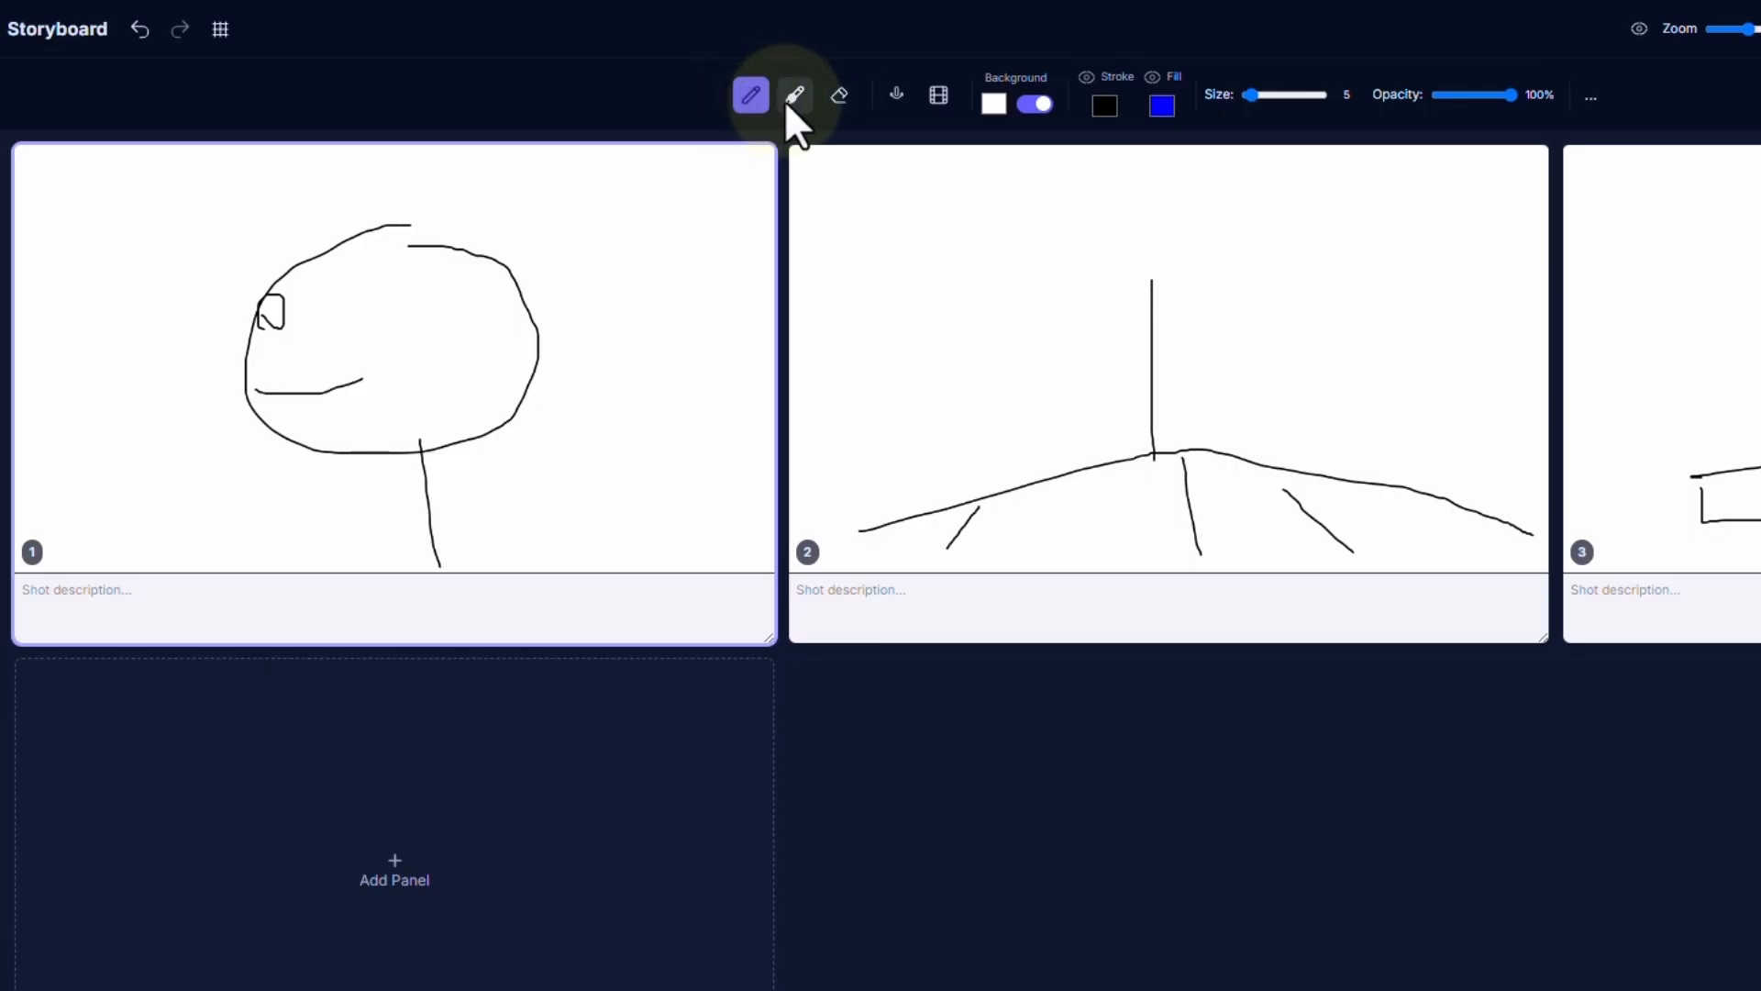
Examine the brush and eraser tools, the background toggle and colour, the stroke and fill settings, and the additional tools
left_click(789, 101)
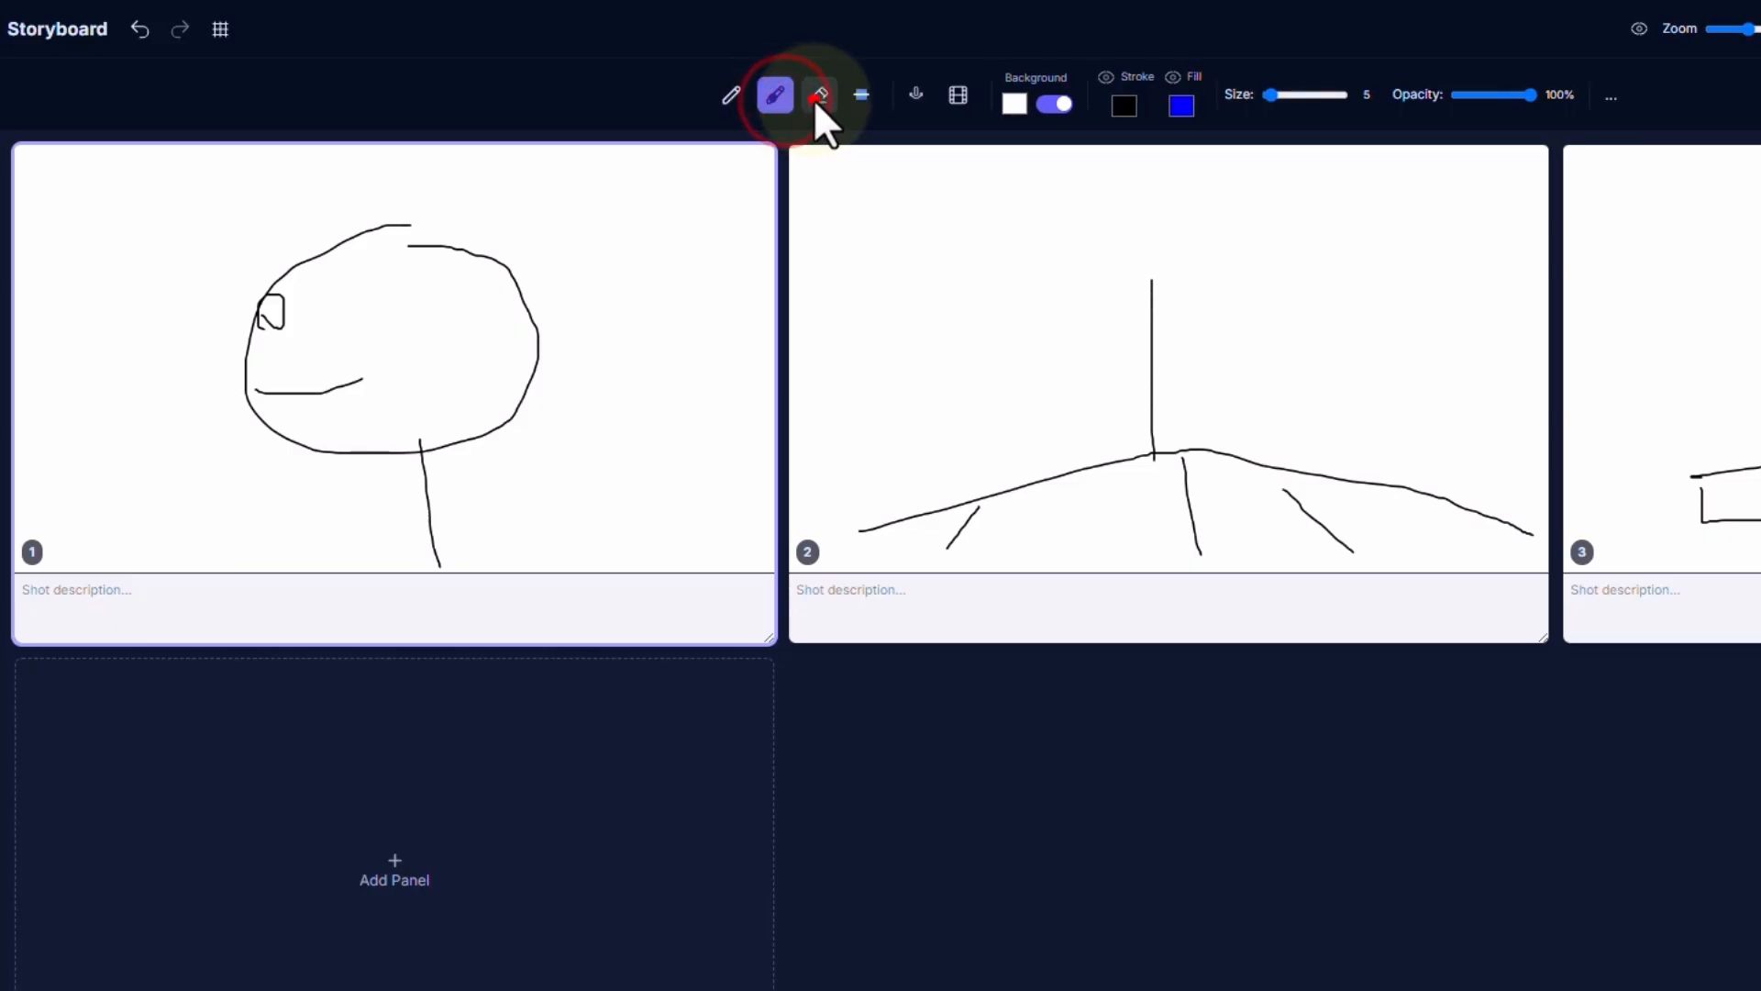
left_click(833, 97)
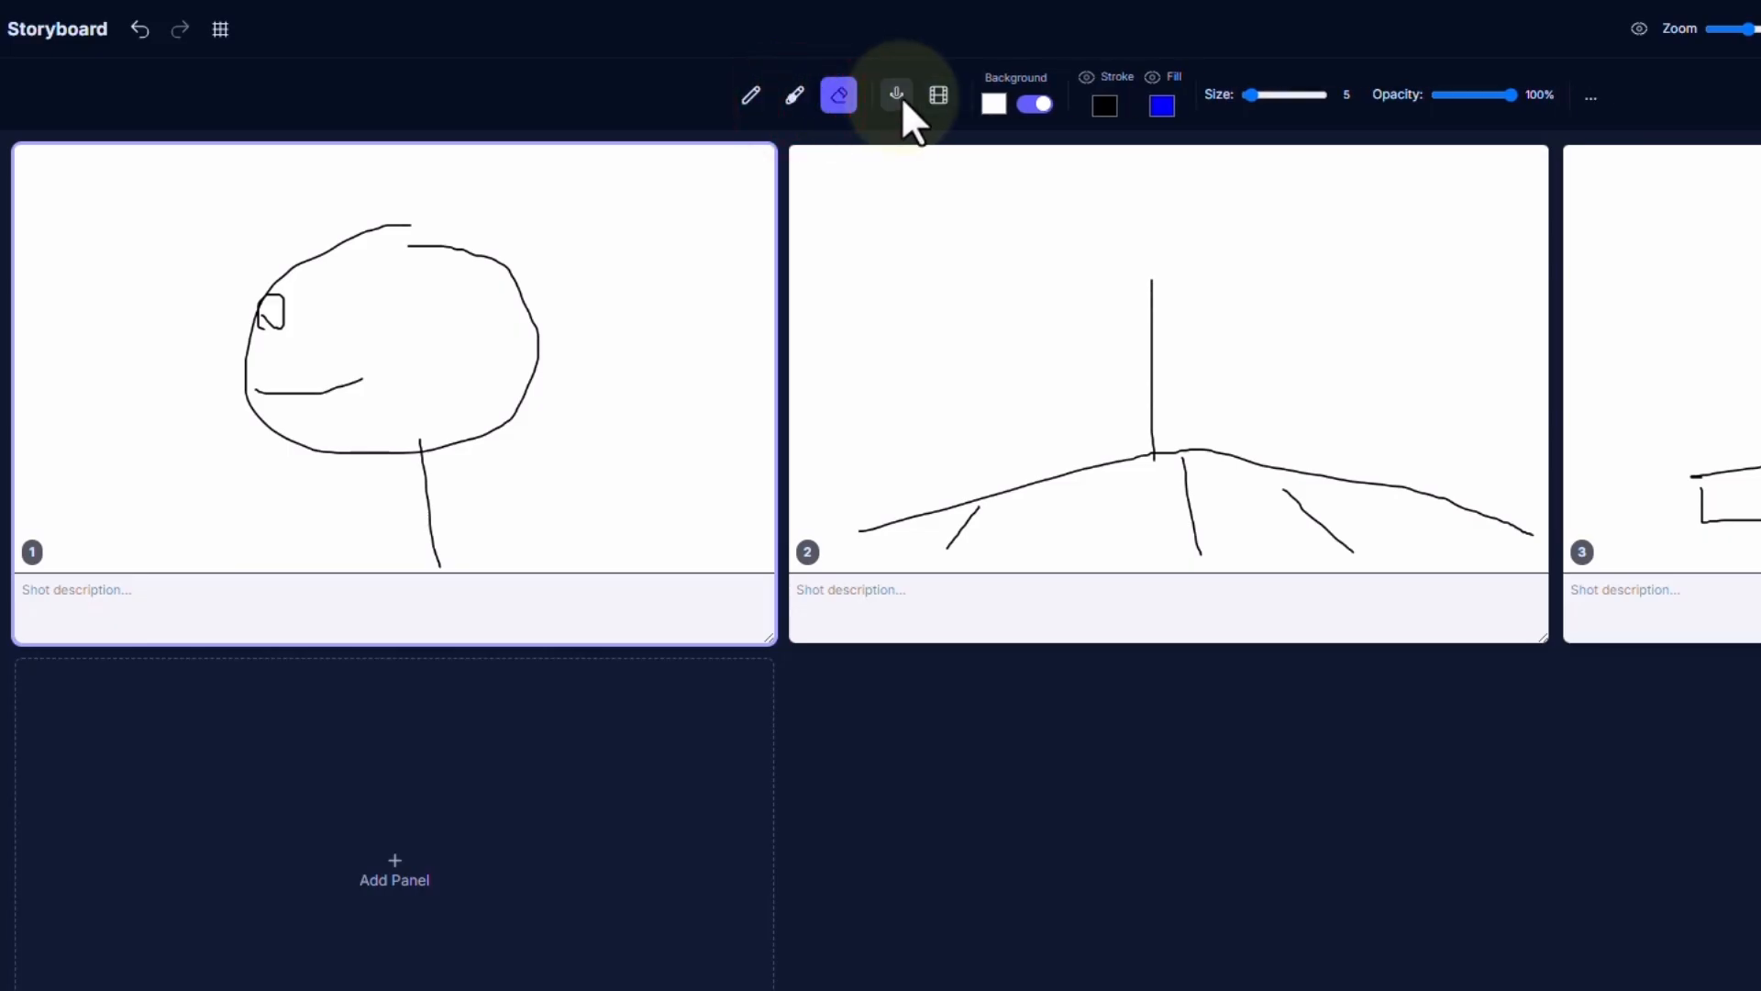
left_click(1040, 104)
left_click(1040, 103)
left_click(994, 104)
left_click(1044, 184)
left_click(961, 50)
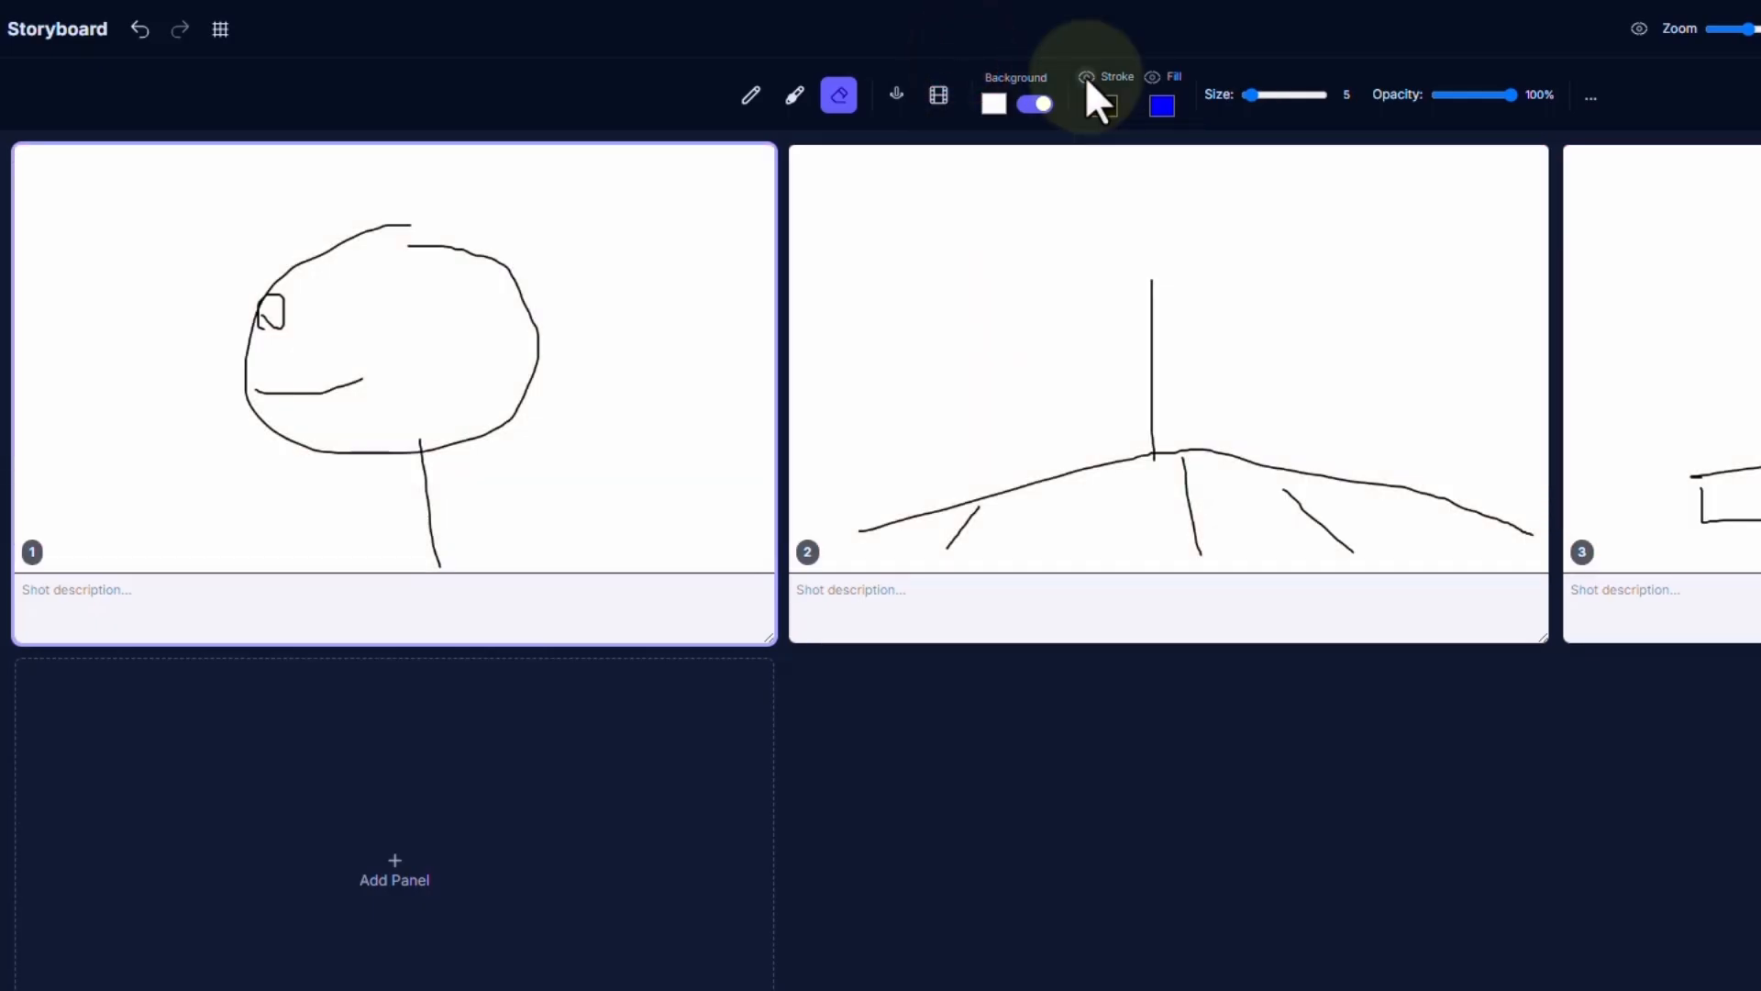
left_click(1086, 75)
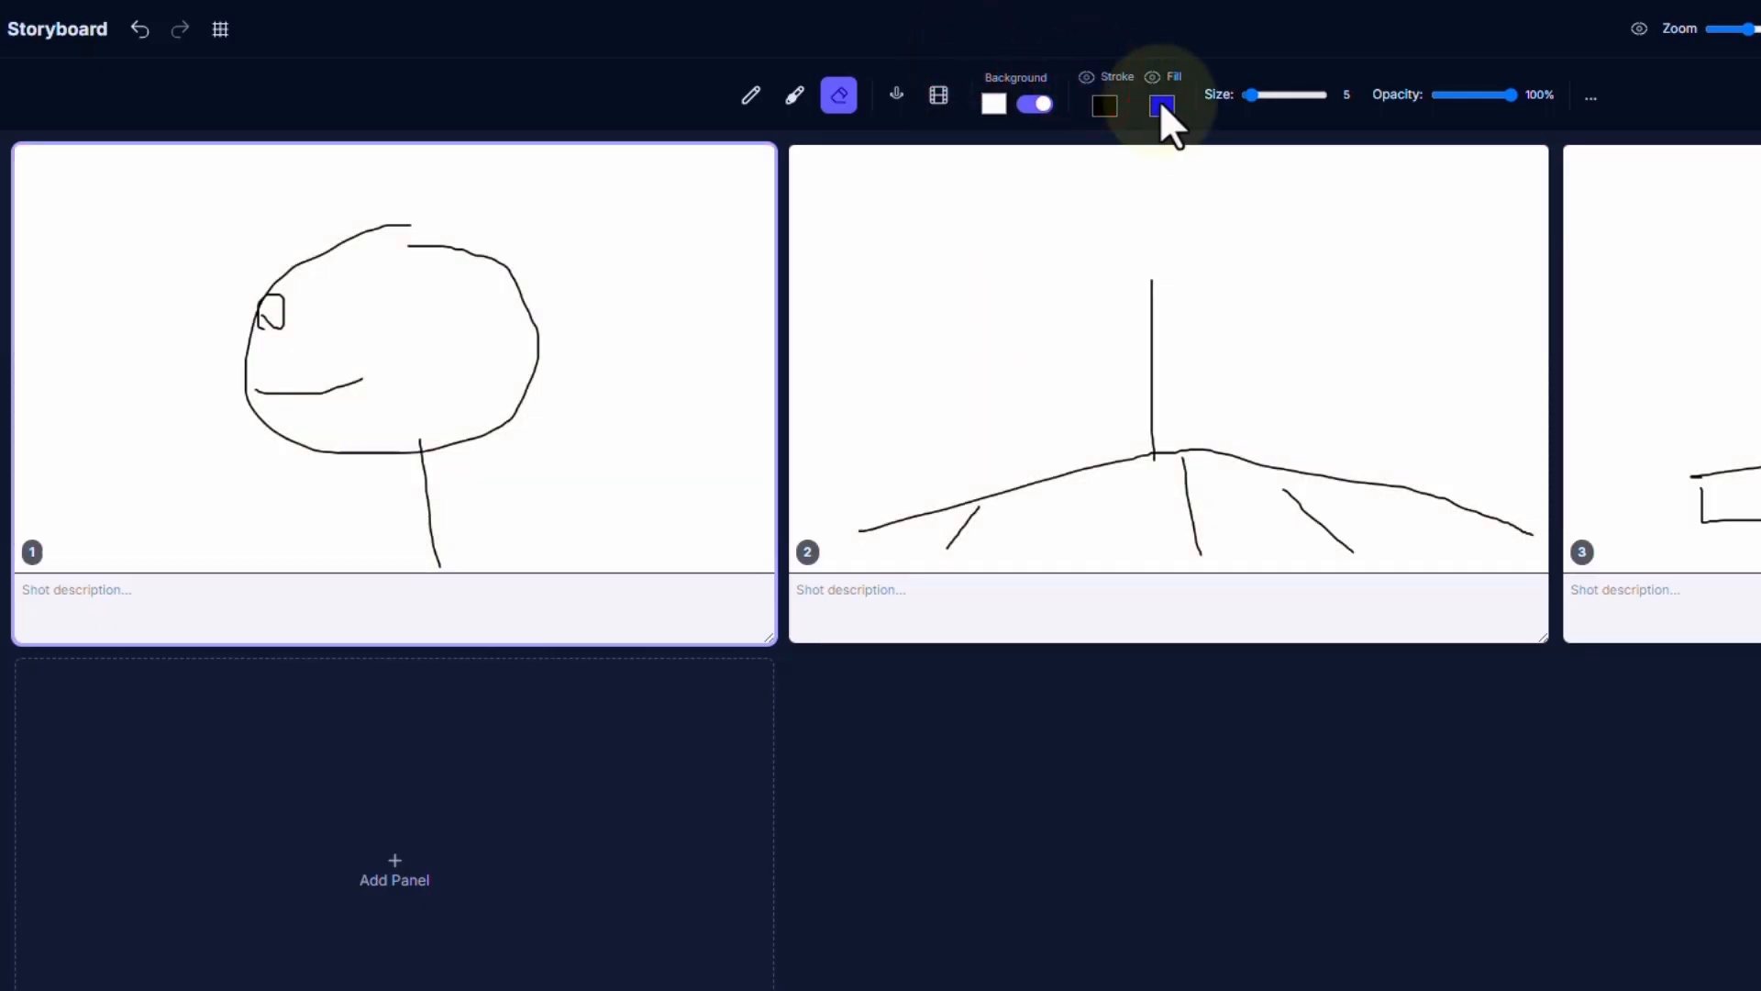
left_click(1590, 99)
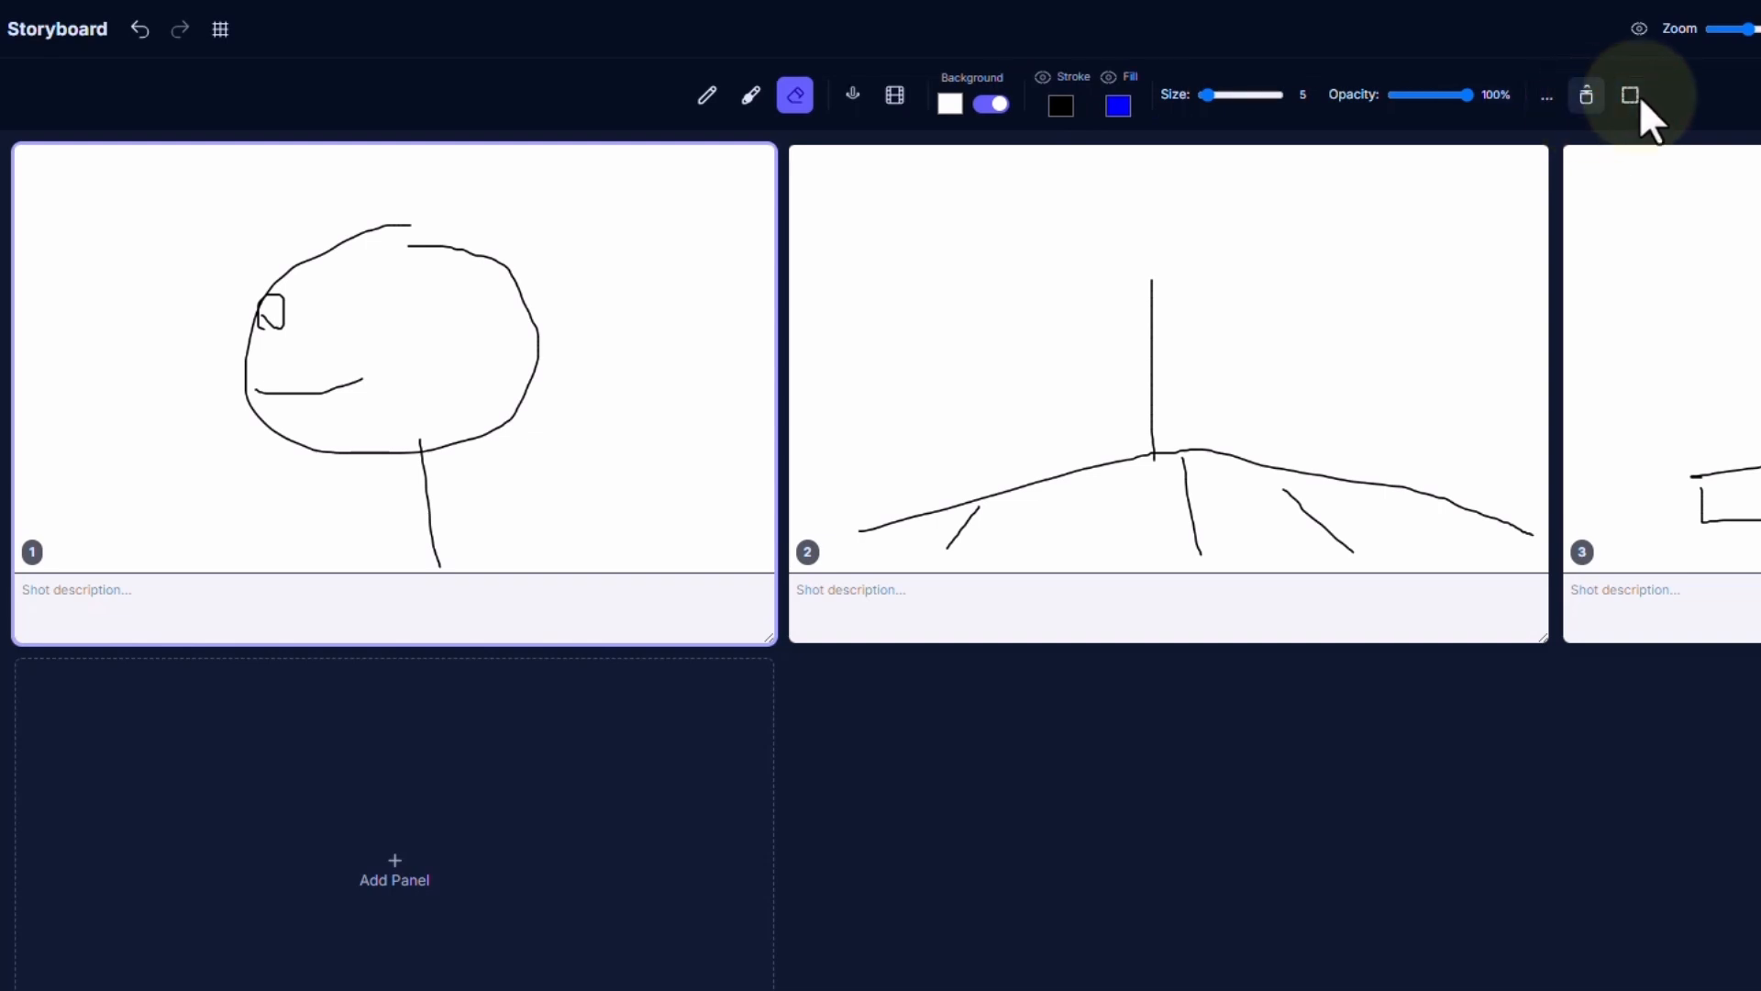
left_click(1547, 97)
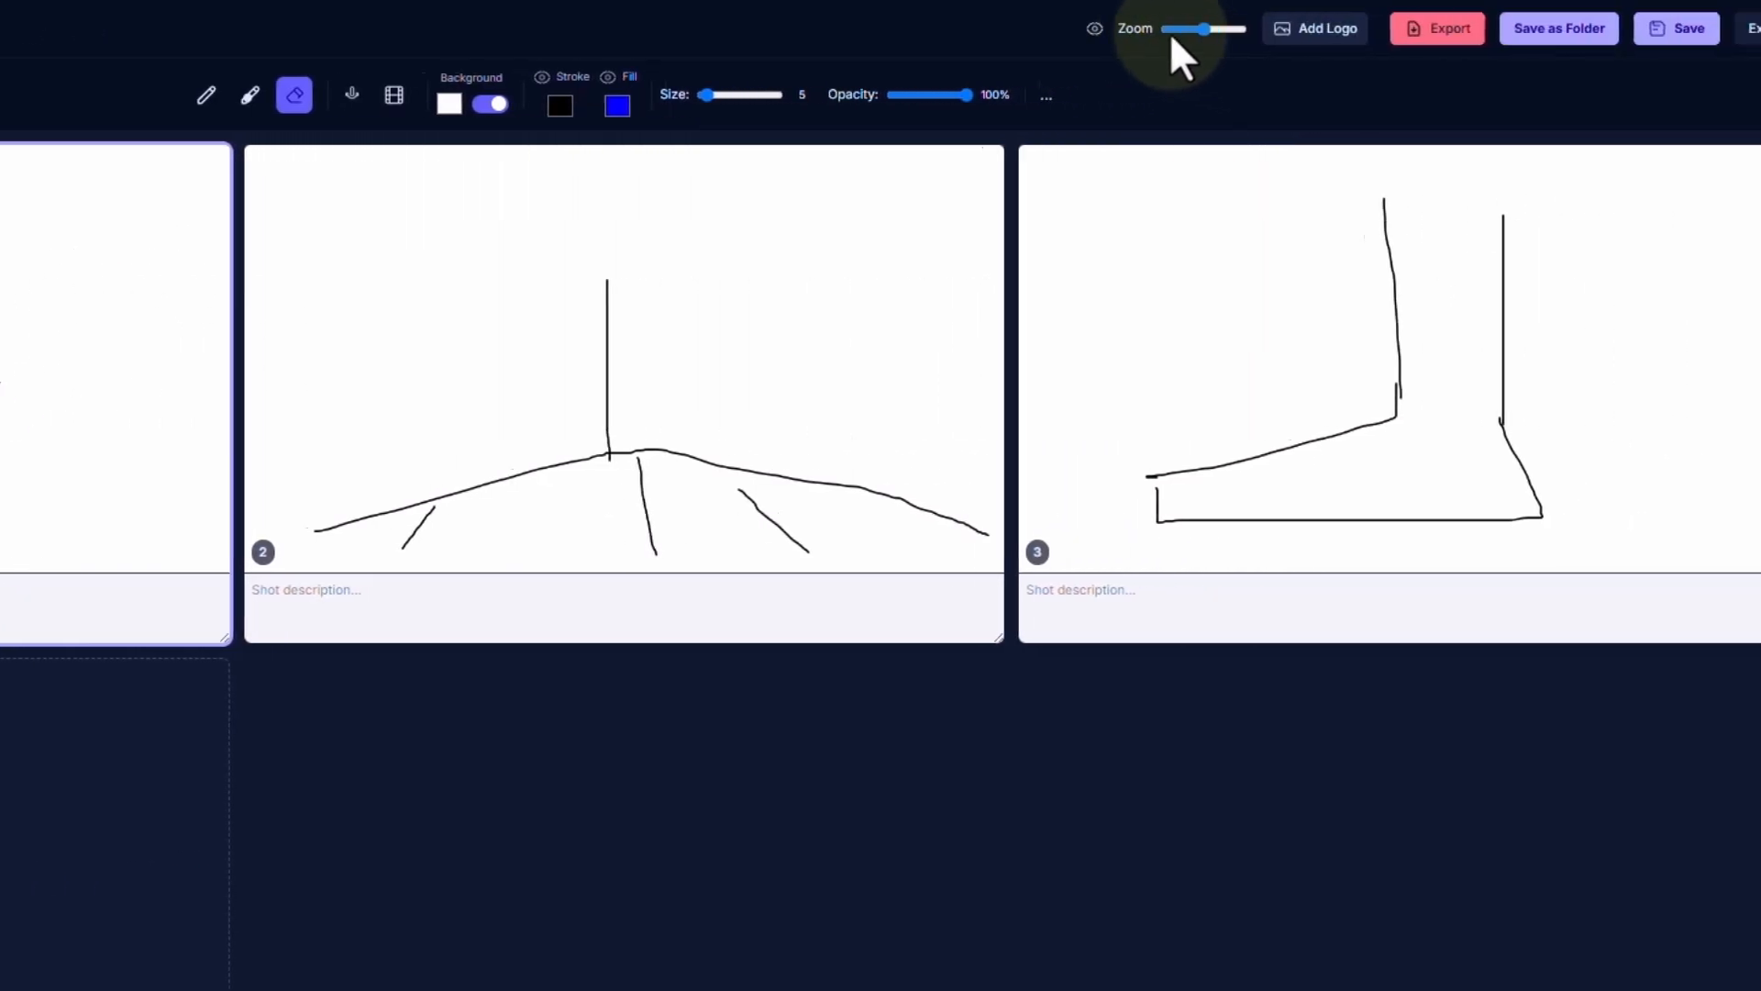
Try out the visibility toggle and the panel zoom setting, and return both to their starting state
left_click(1064, 29)
left_click(1064, 30)
left_click(1065, 29)
left_click(1066, 29)
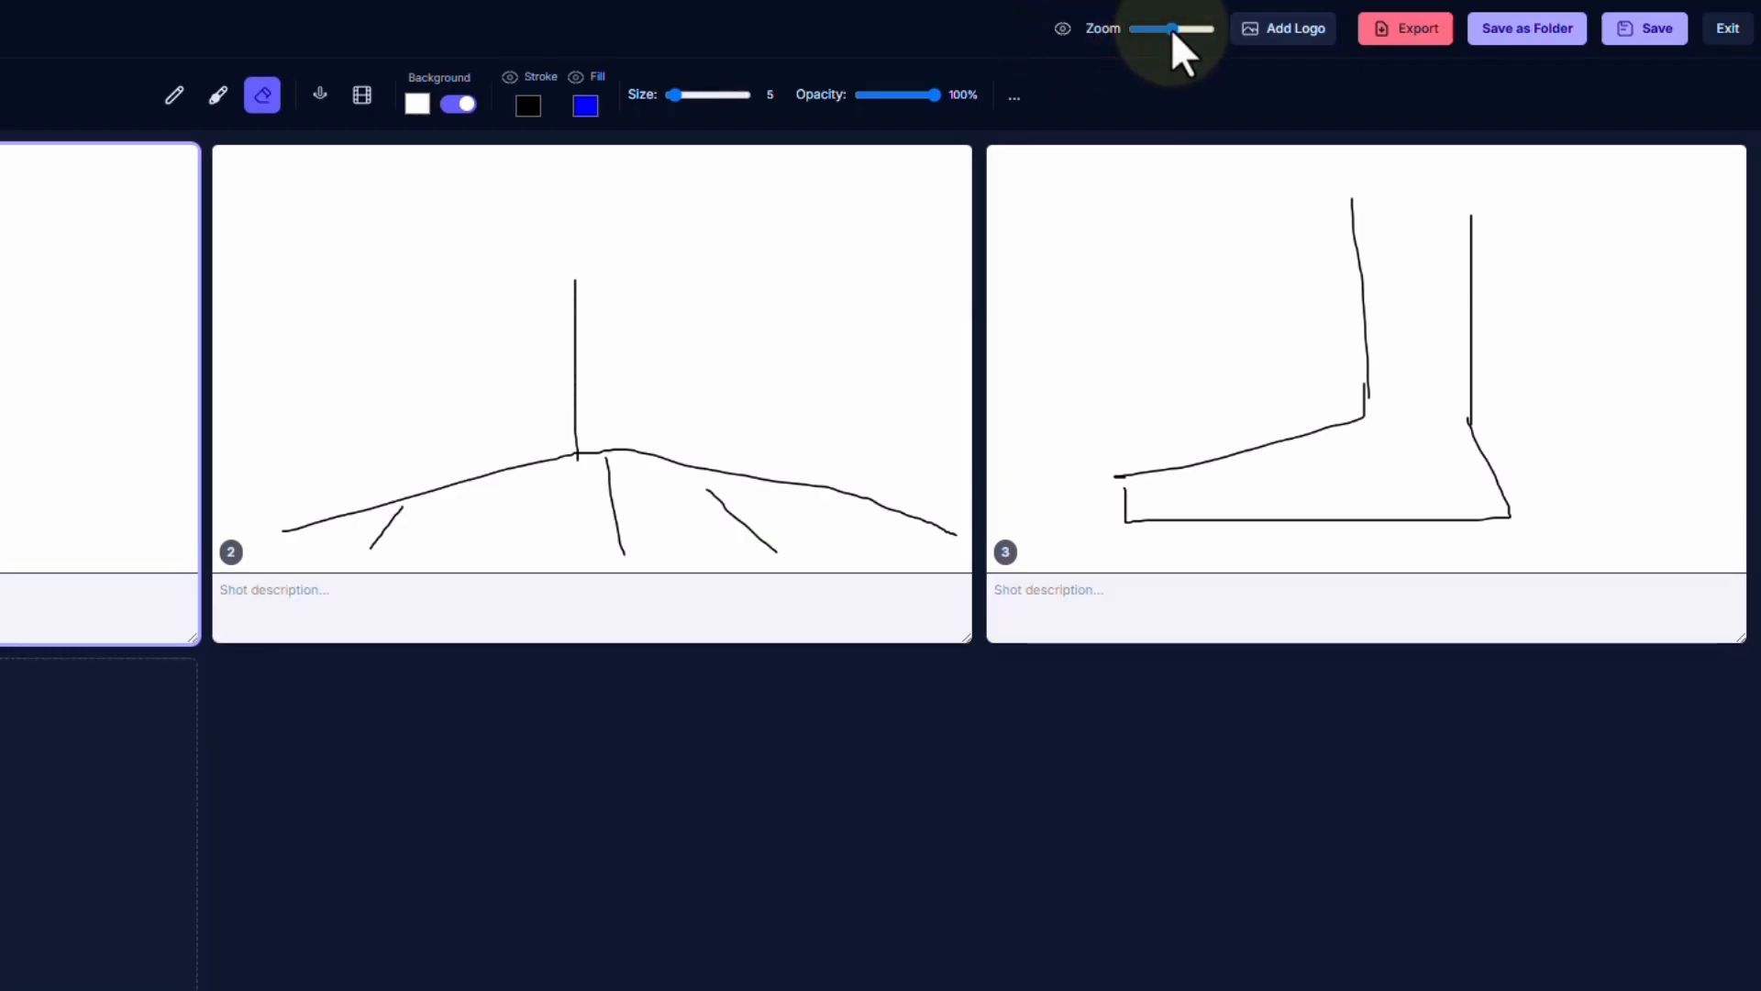
mouse_move(1170, 28)
left_mouse_down()
mouse_move(1186, 29)
mouse_move(1137, 31)
mouse_move(1181, 20)
left_mouse_up()
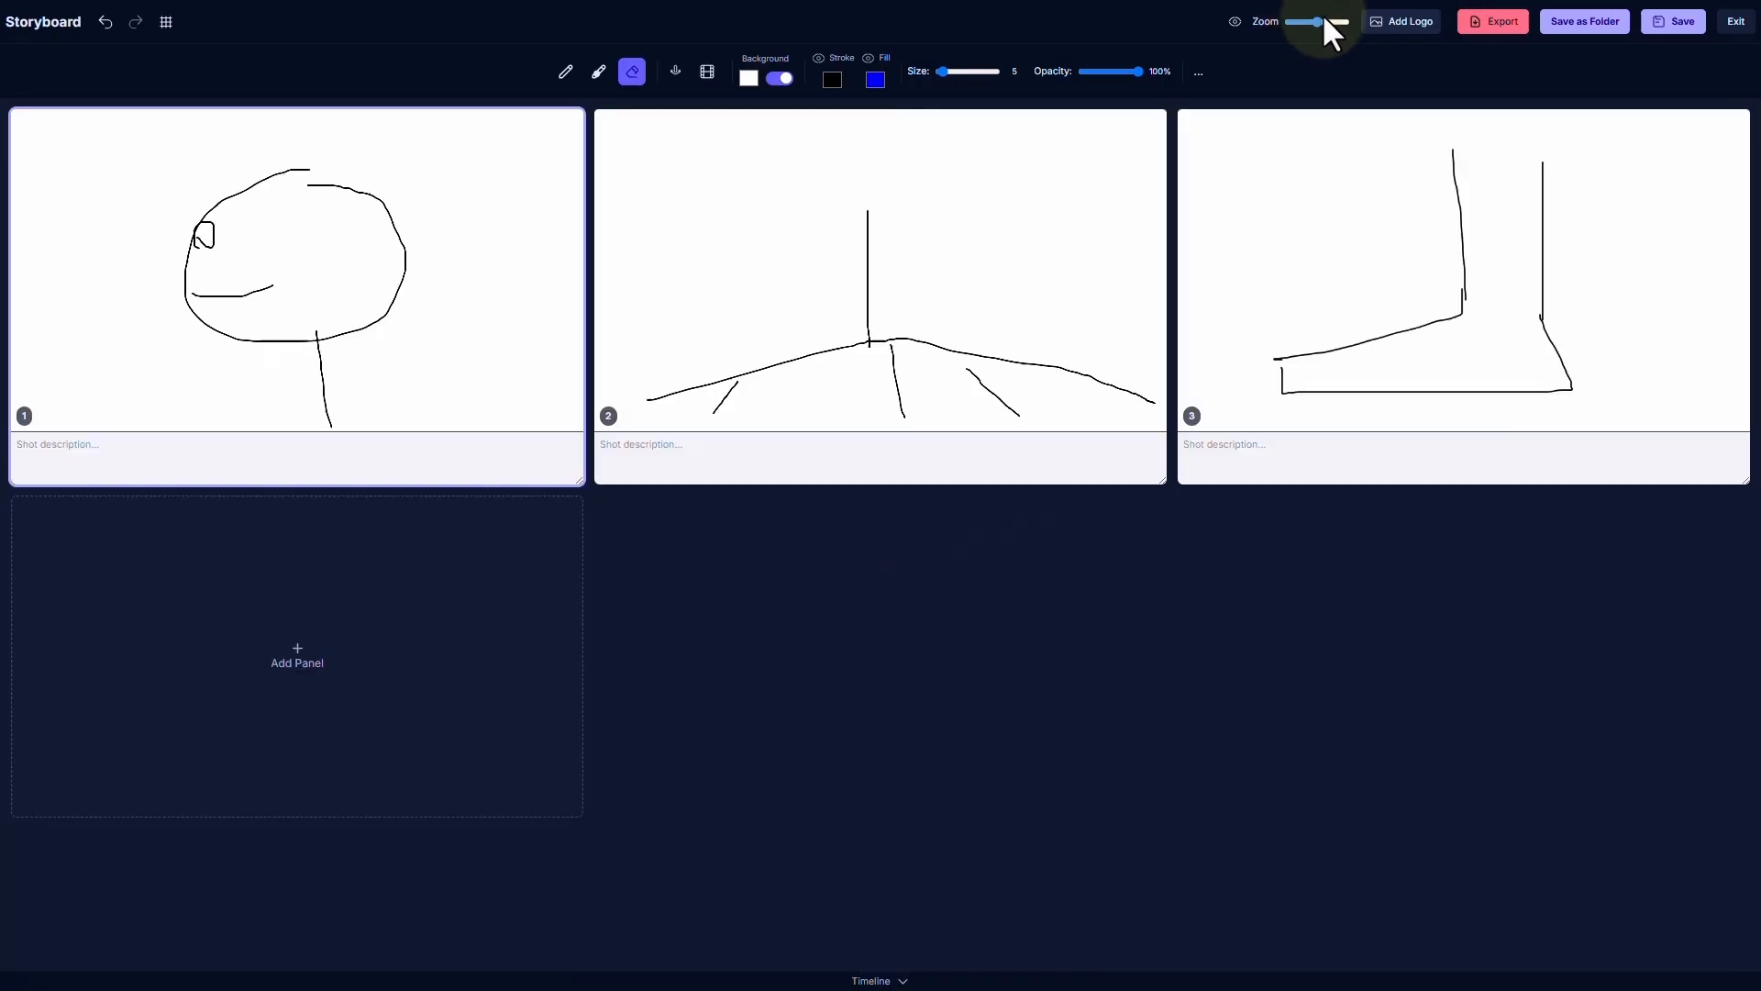
left_click_drag(1324, 14, 1315, 19)
Add a fourth and a fifth blank panel to the storyboard, keeping three panels per row
left_click(292, 642)
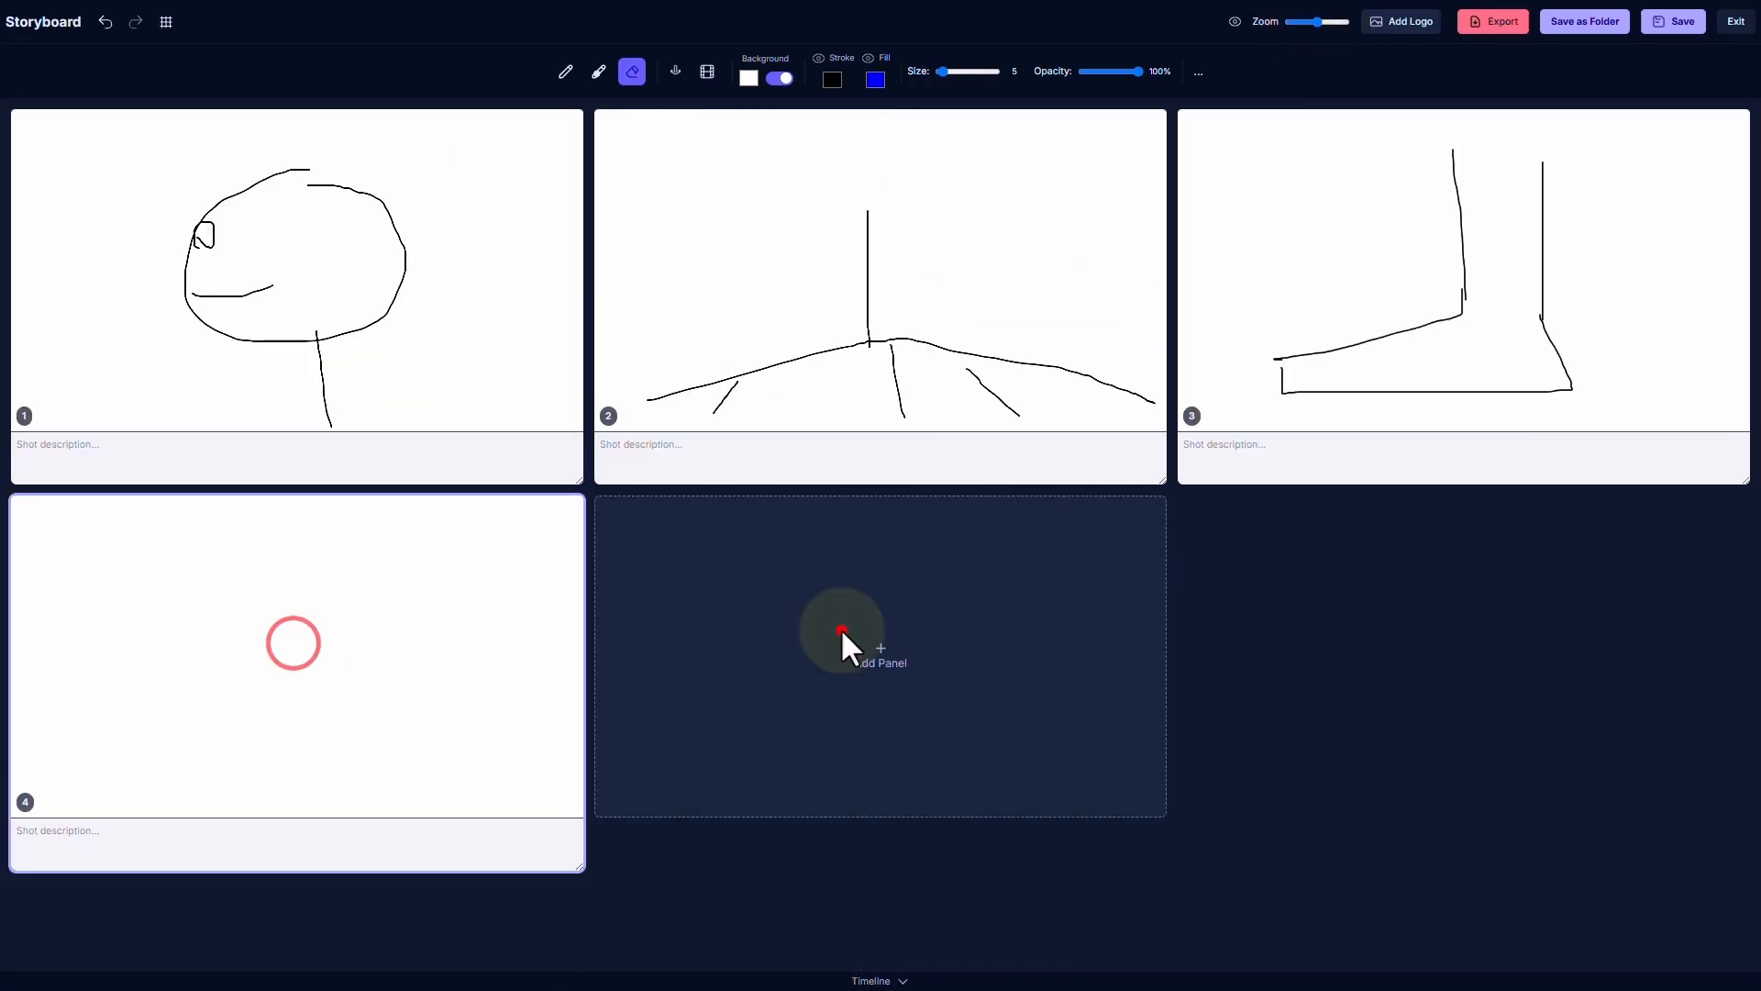
left_click(840, 630)
left_click_drag(1317, 15, 1317, 20)
scroll(1187, 420, "up", 1)
left_click(1297, 20)
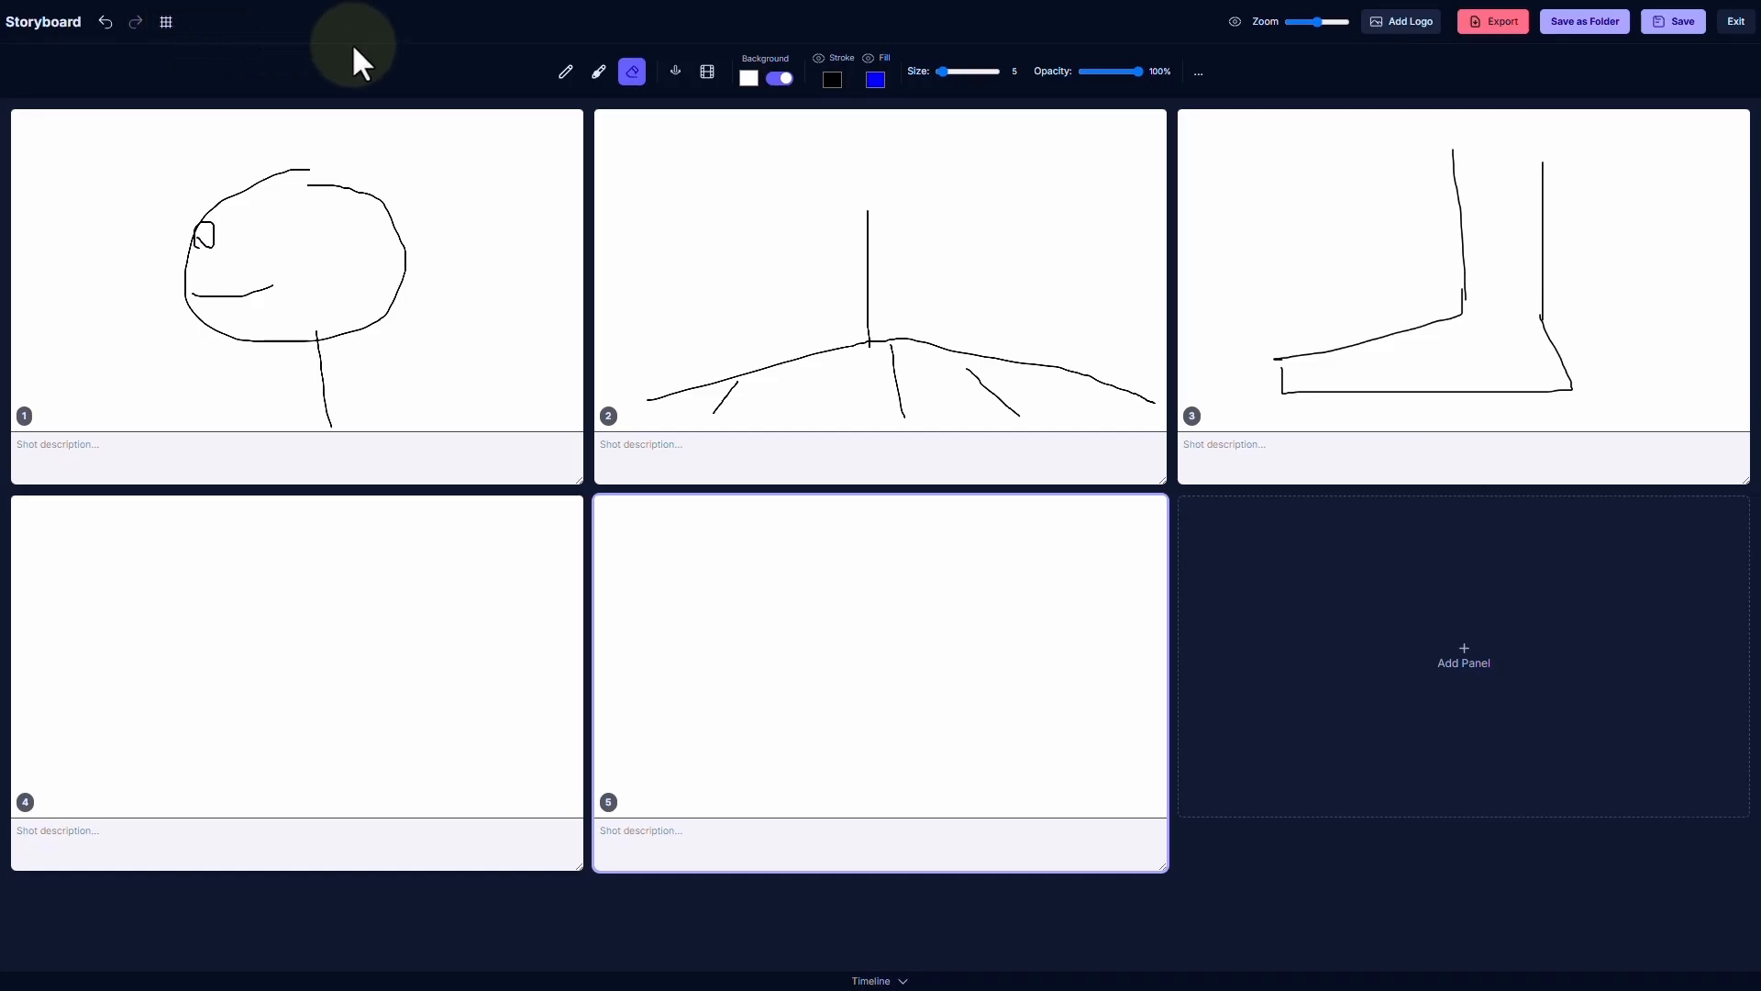
Select the pencil tool and load a storyboard sheet from an image file to break down into panels
left_click(563, 72)
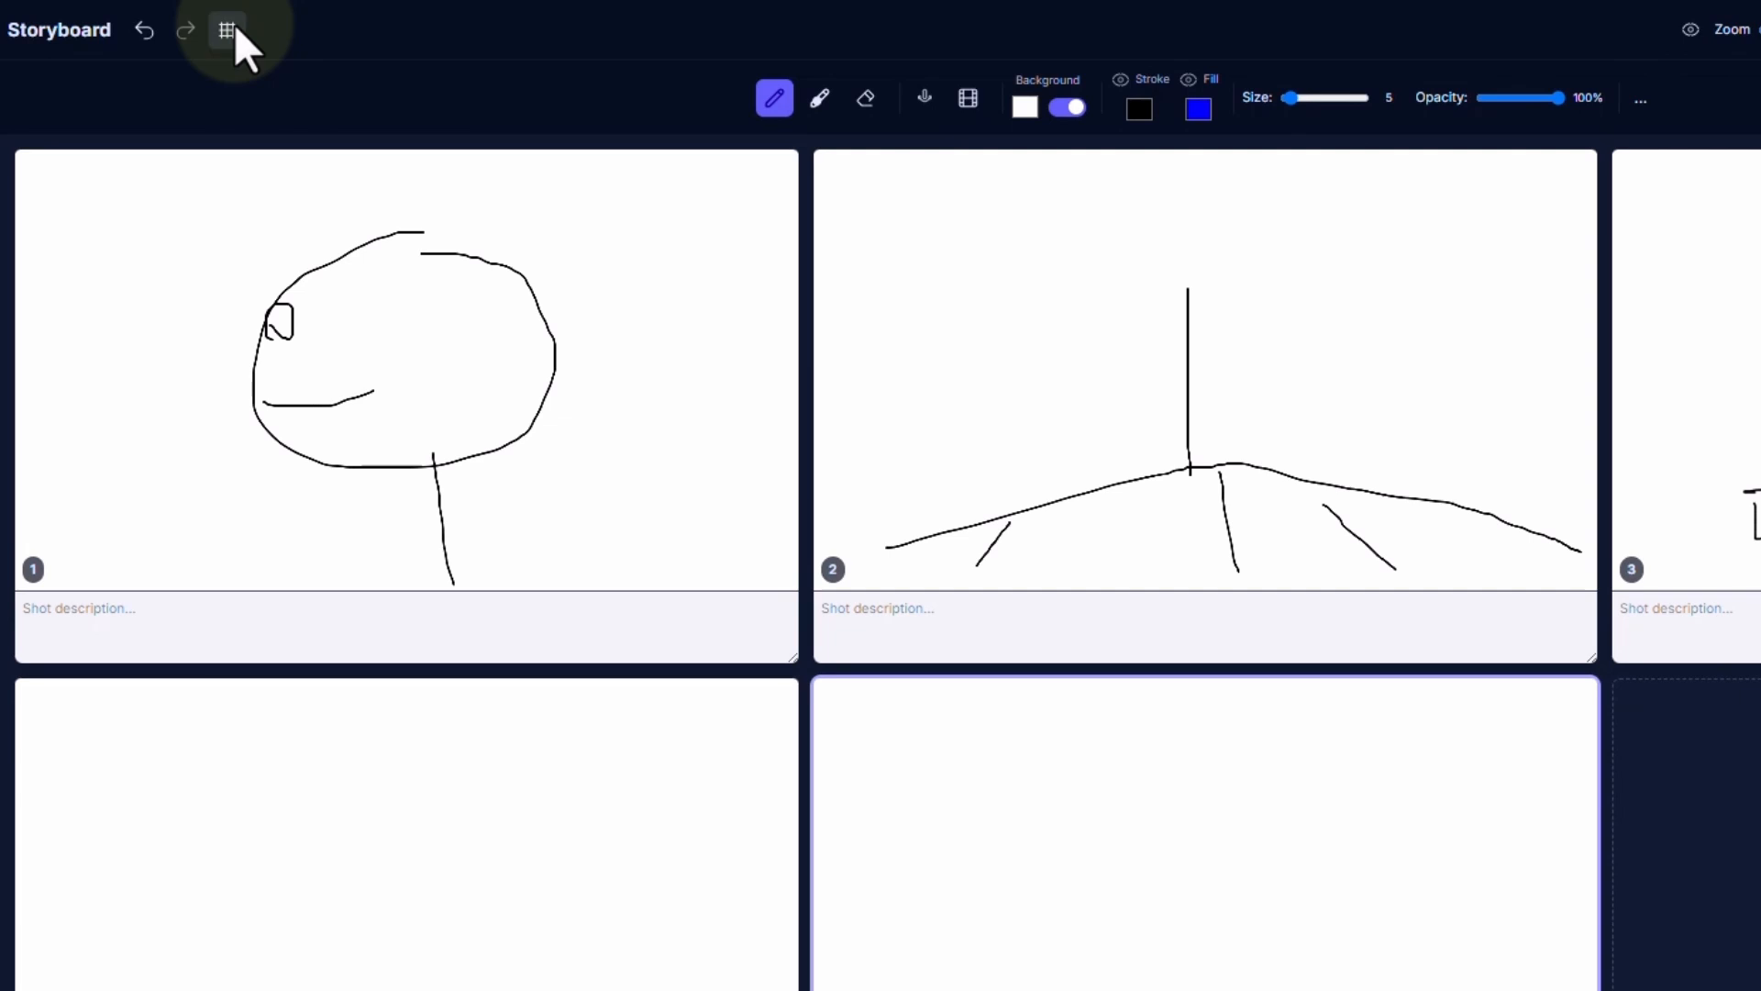
left_click(234, 26)
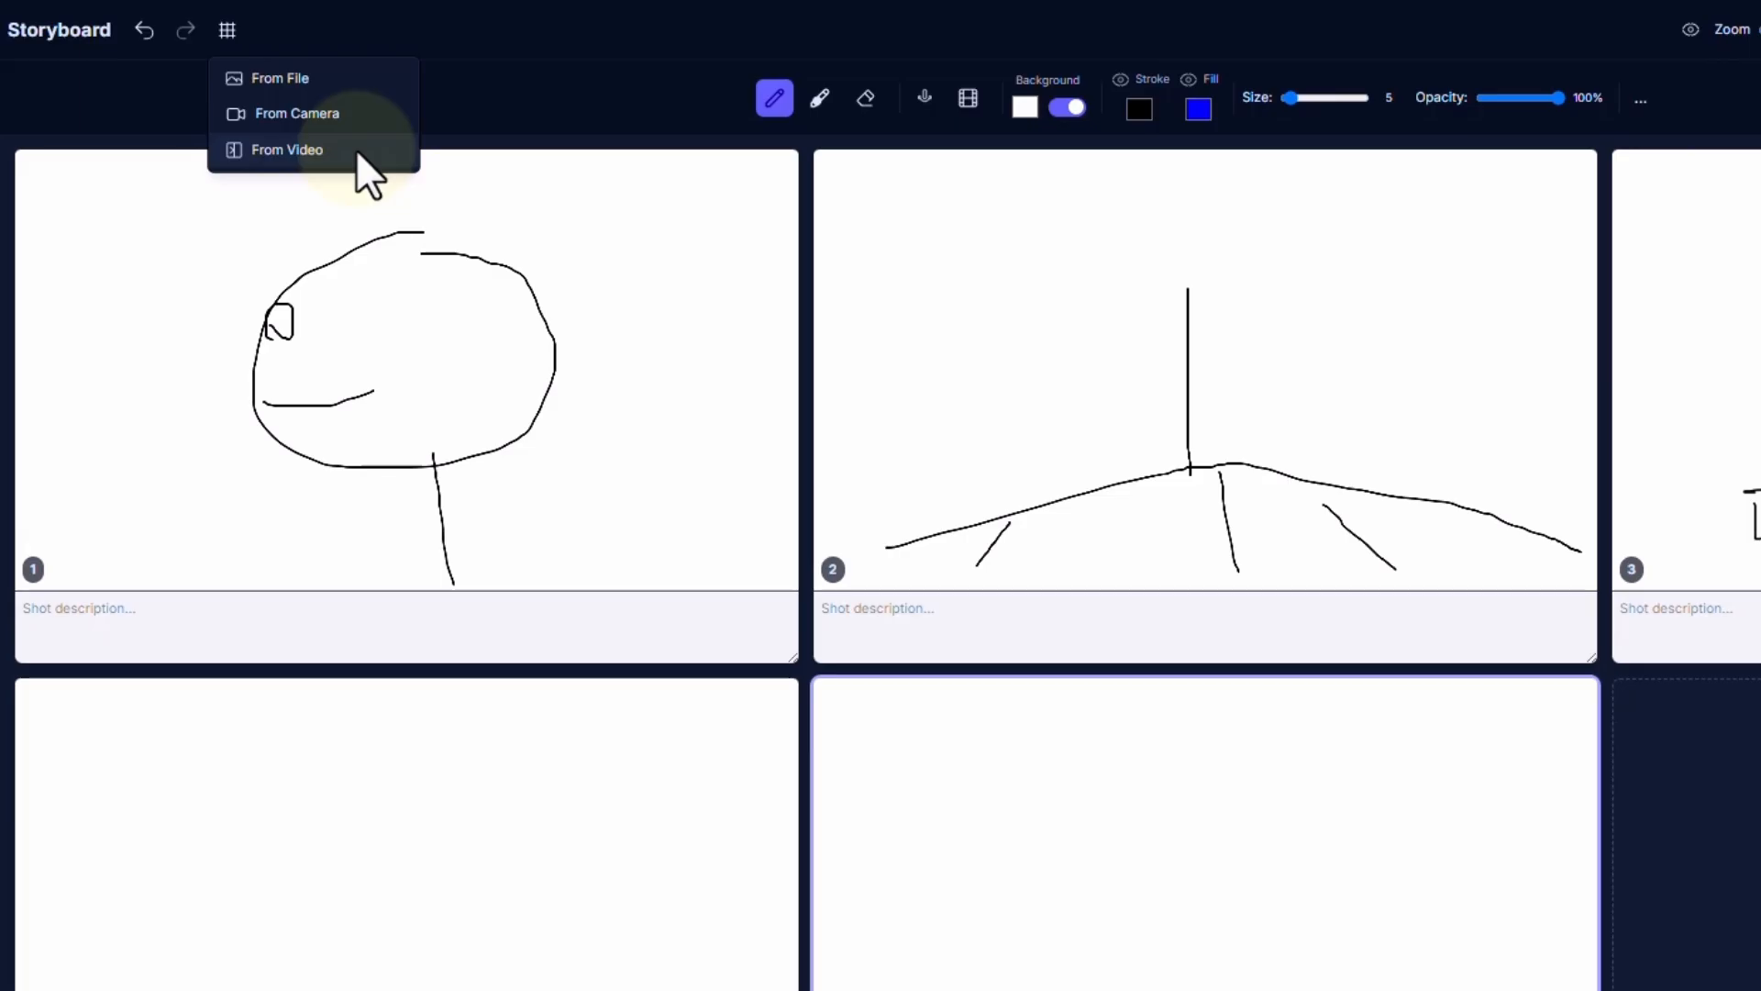
left_click(298, 79)
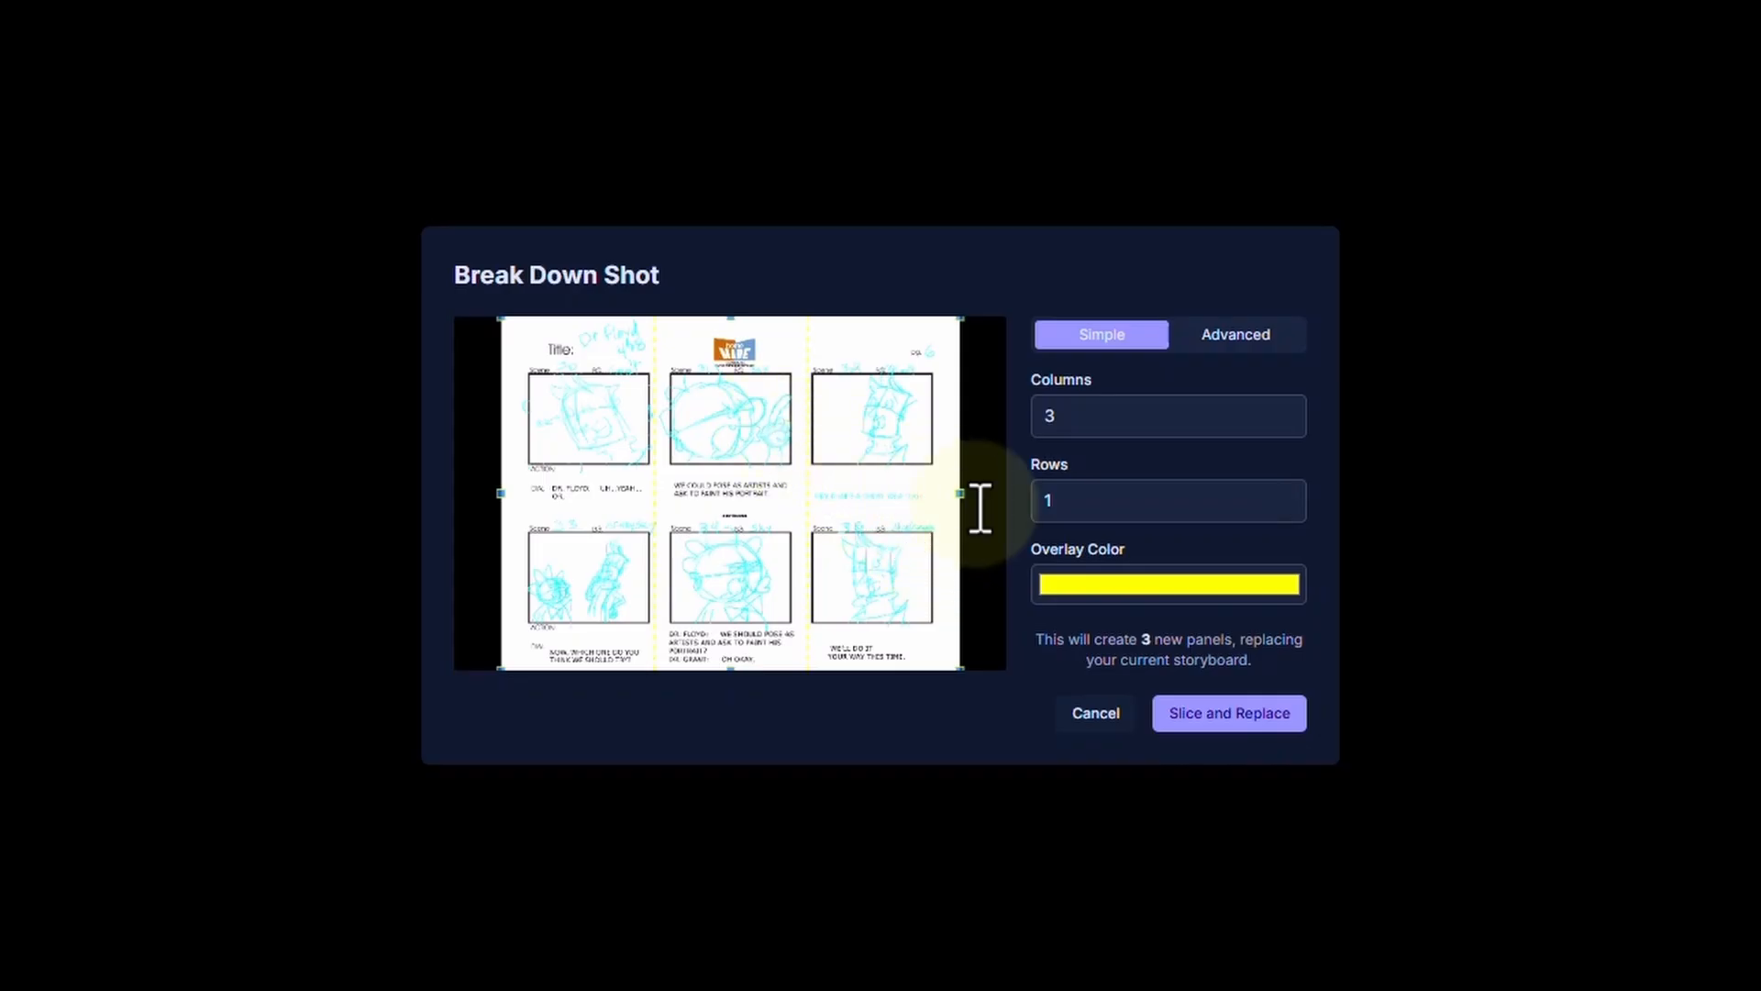
Set the slicing overlay colour to red (255, 0, 0) and shift the first column divider slightly right into the gap between frames
left_click(1167, 587)
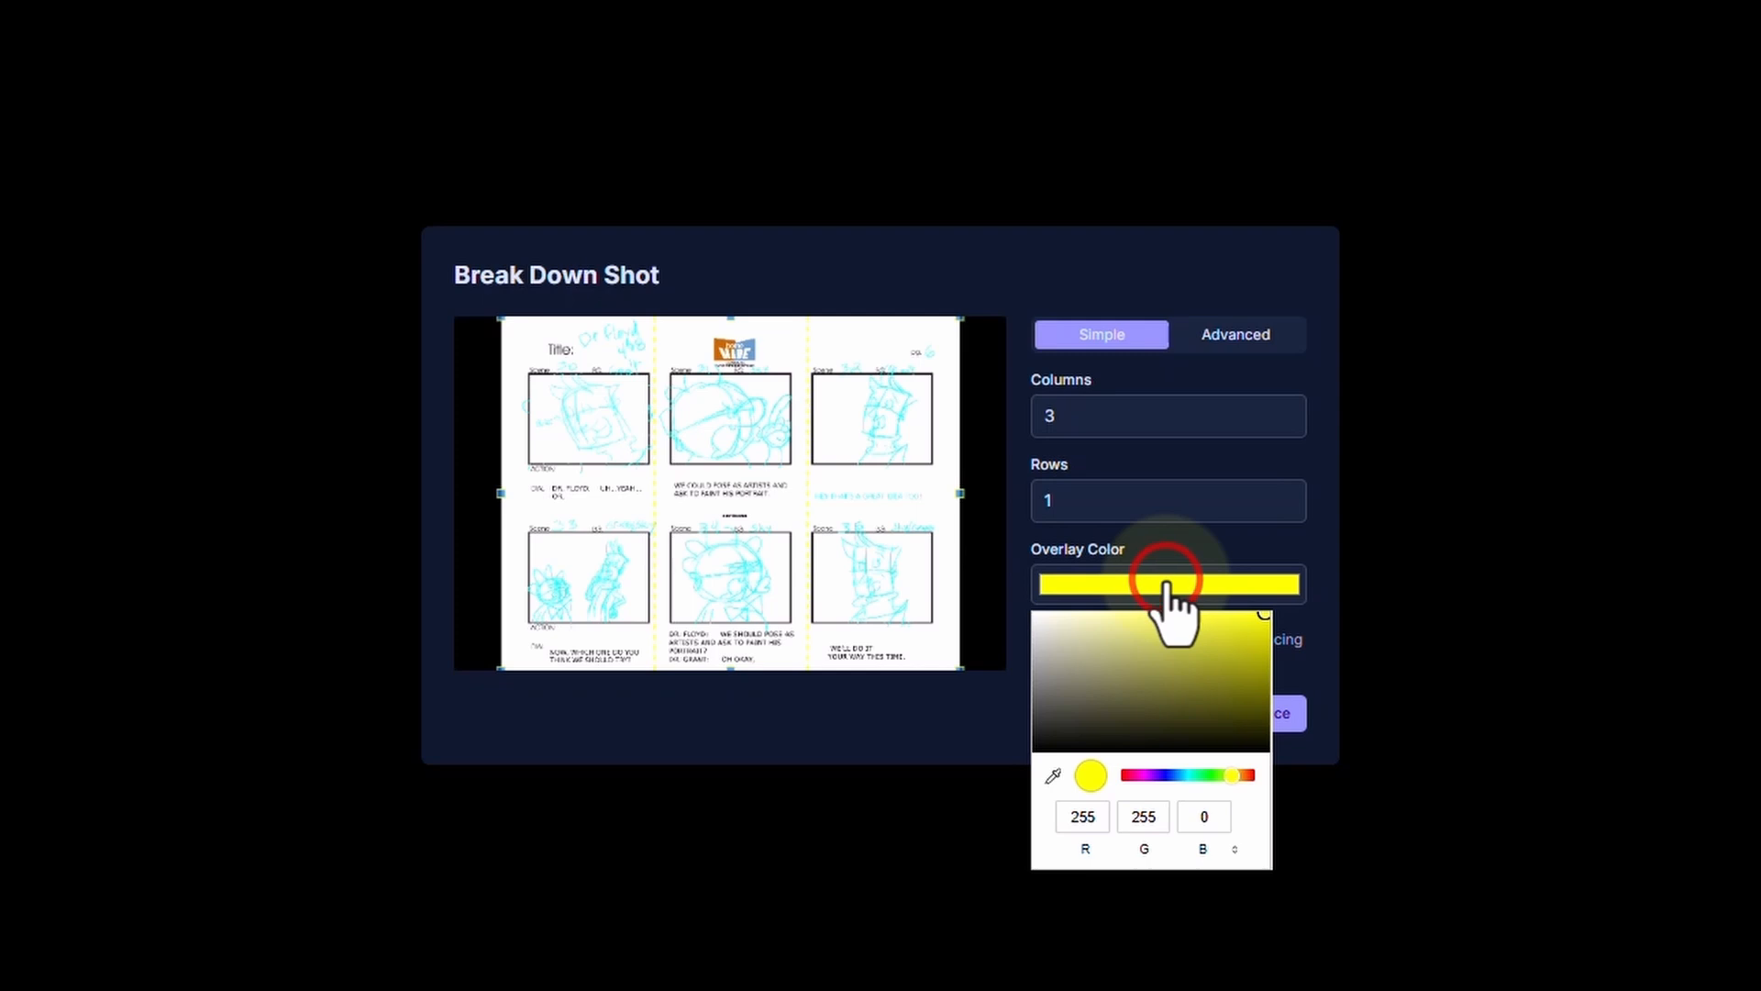
left_click_drag(1245, 775, 1277, 776)
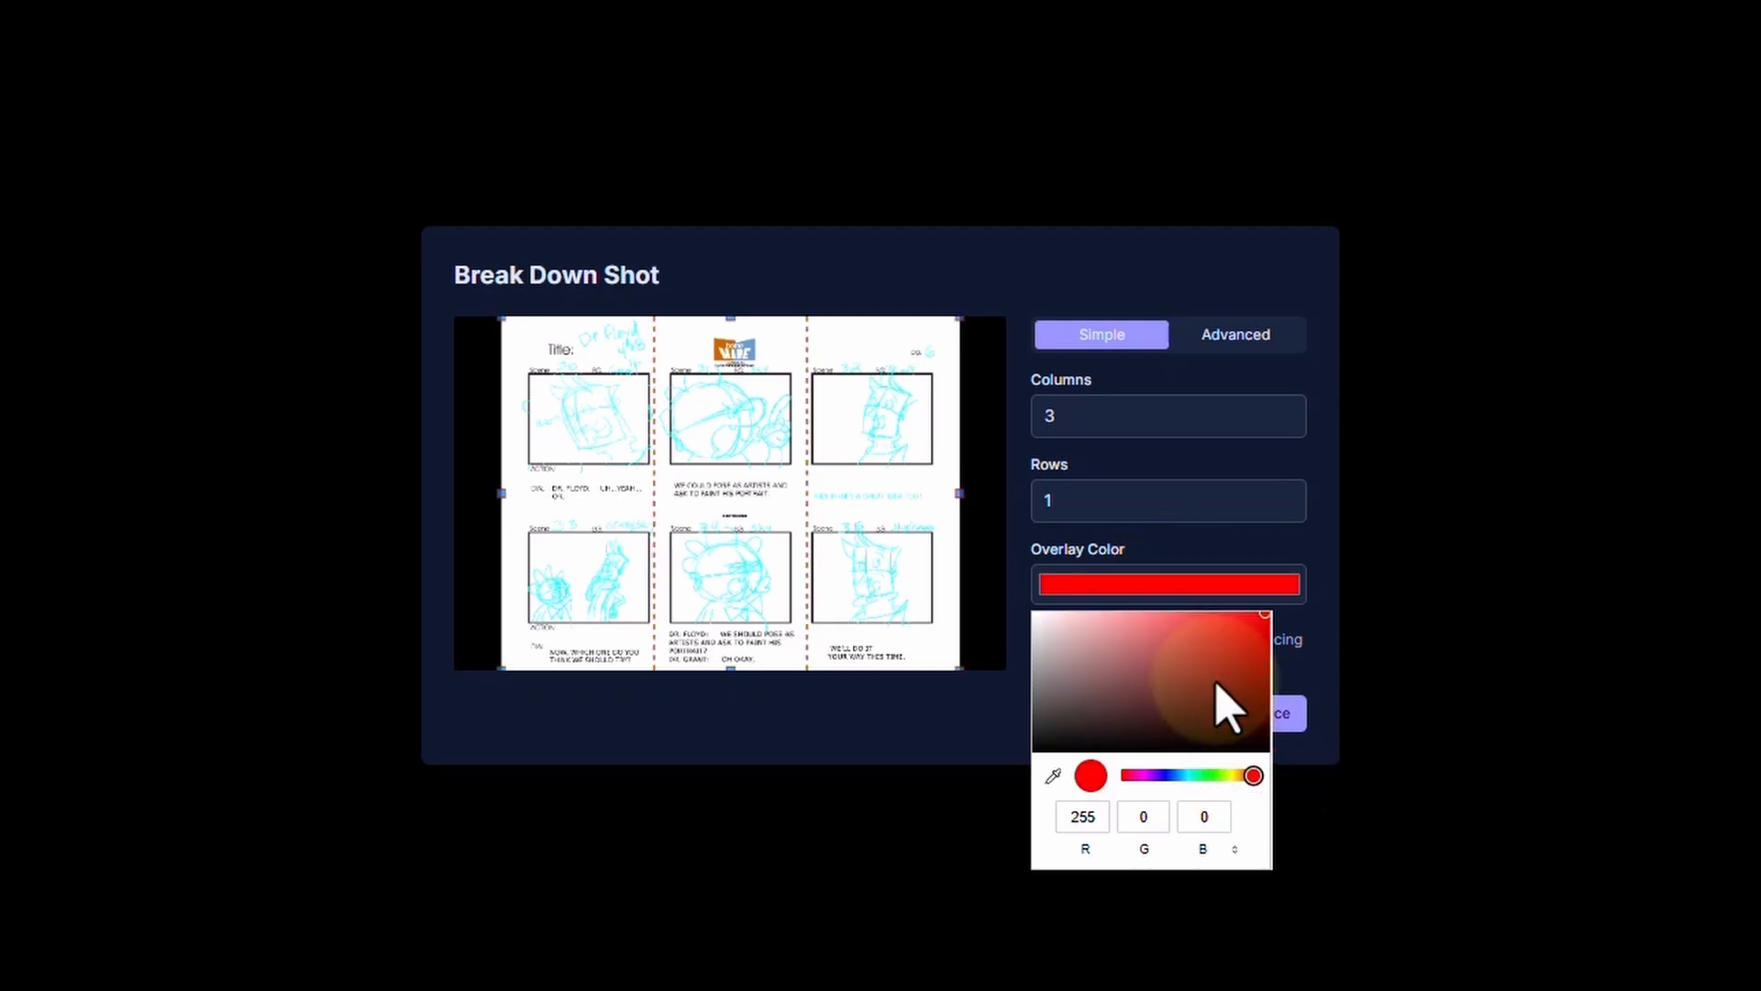
left_click(1324, 449)
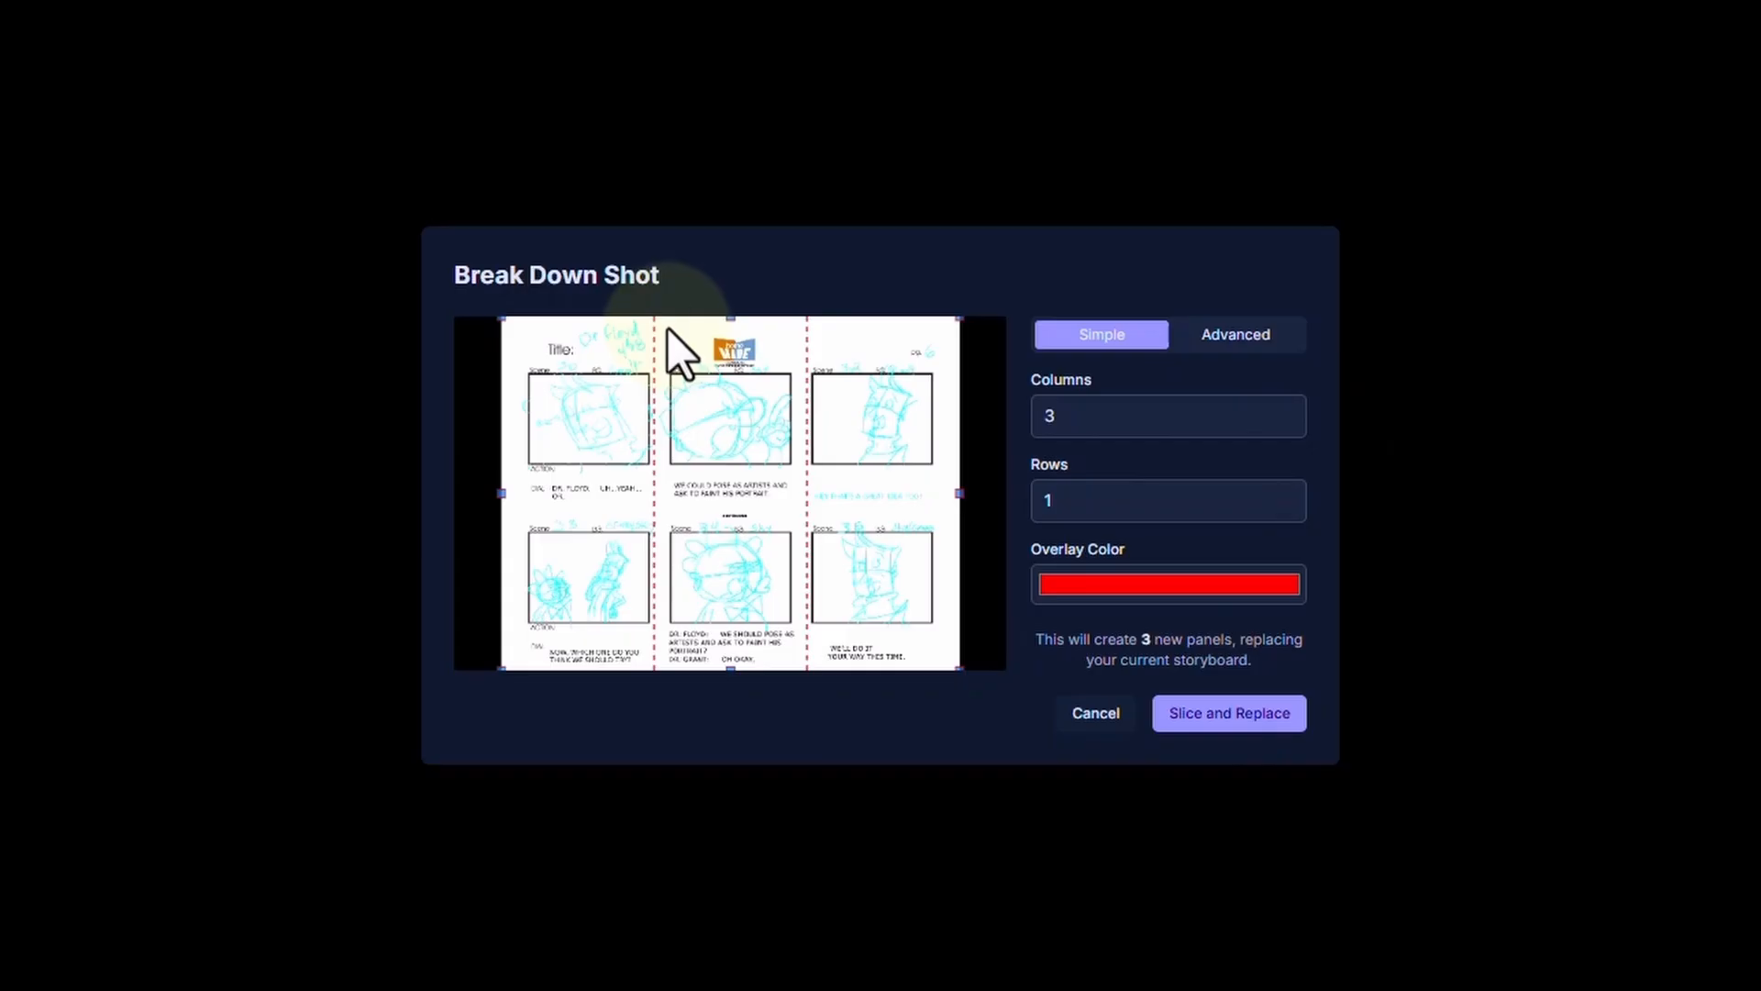
left_click_drag(653, 318, 659, 322)
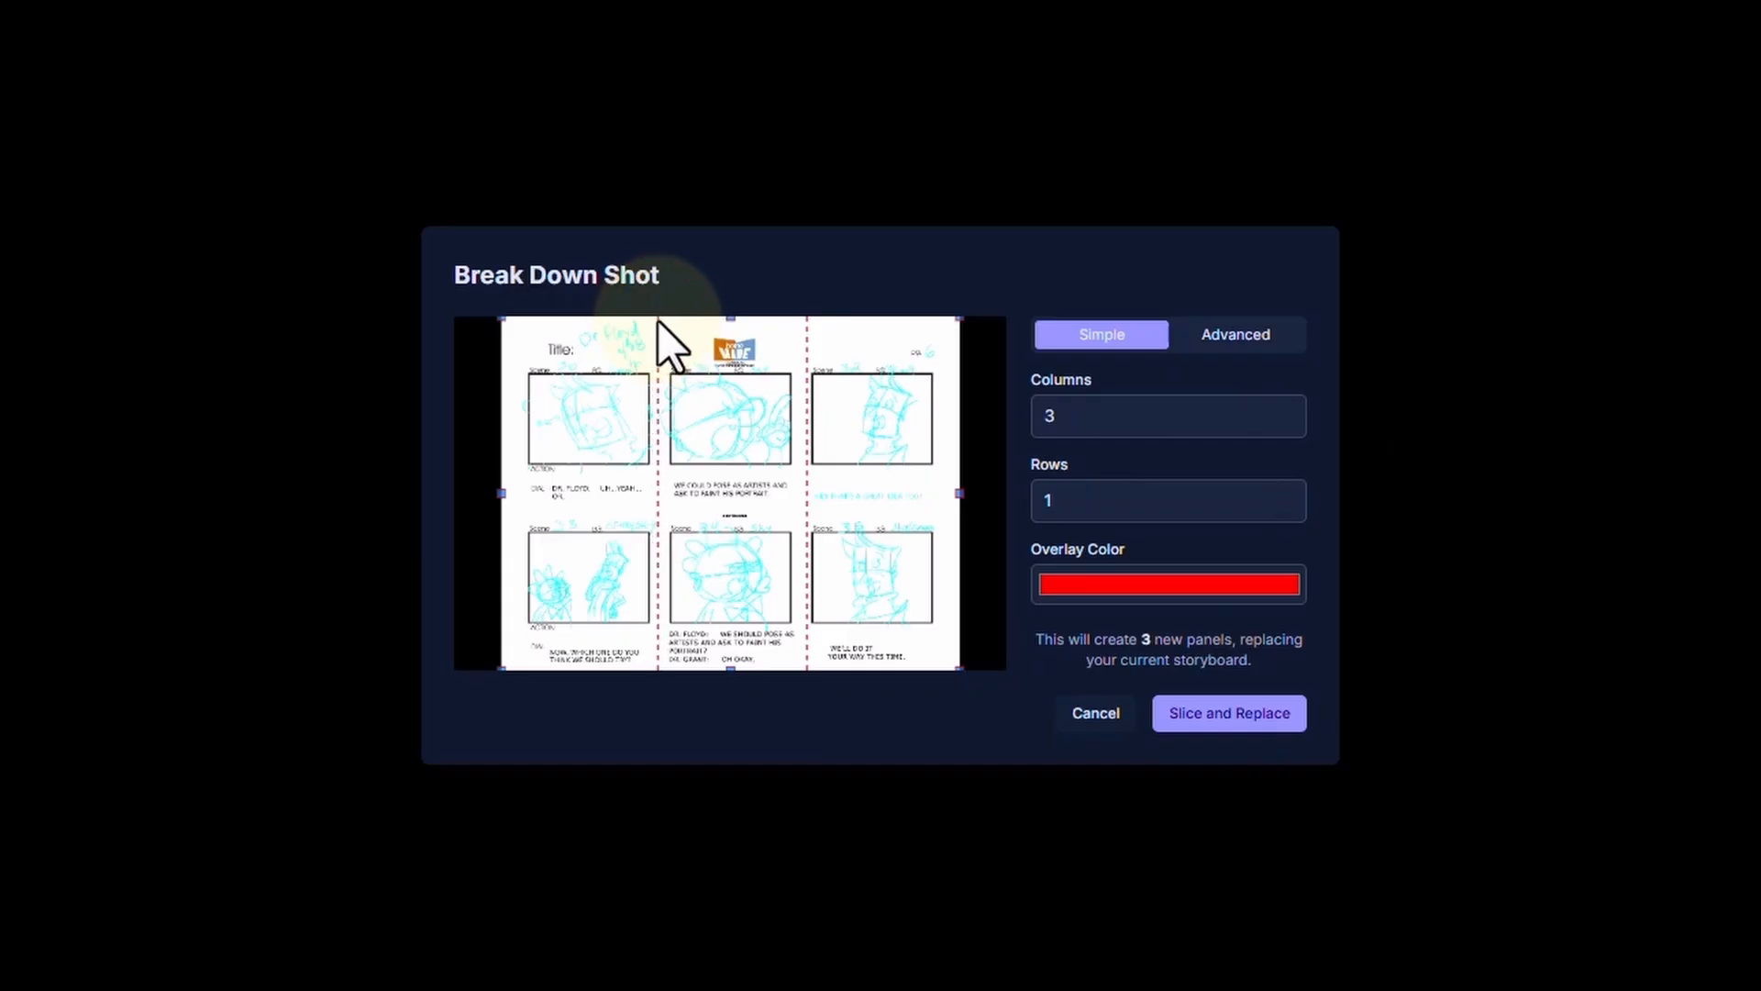
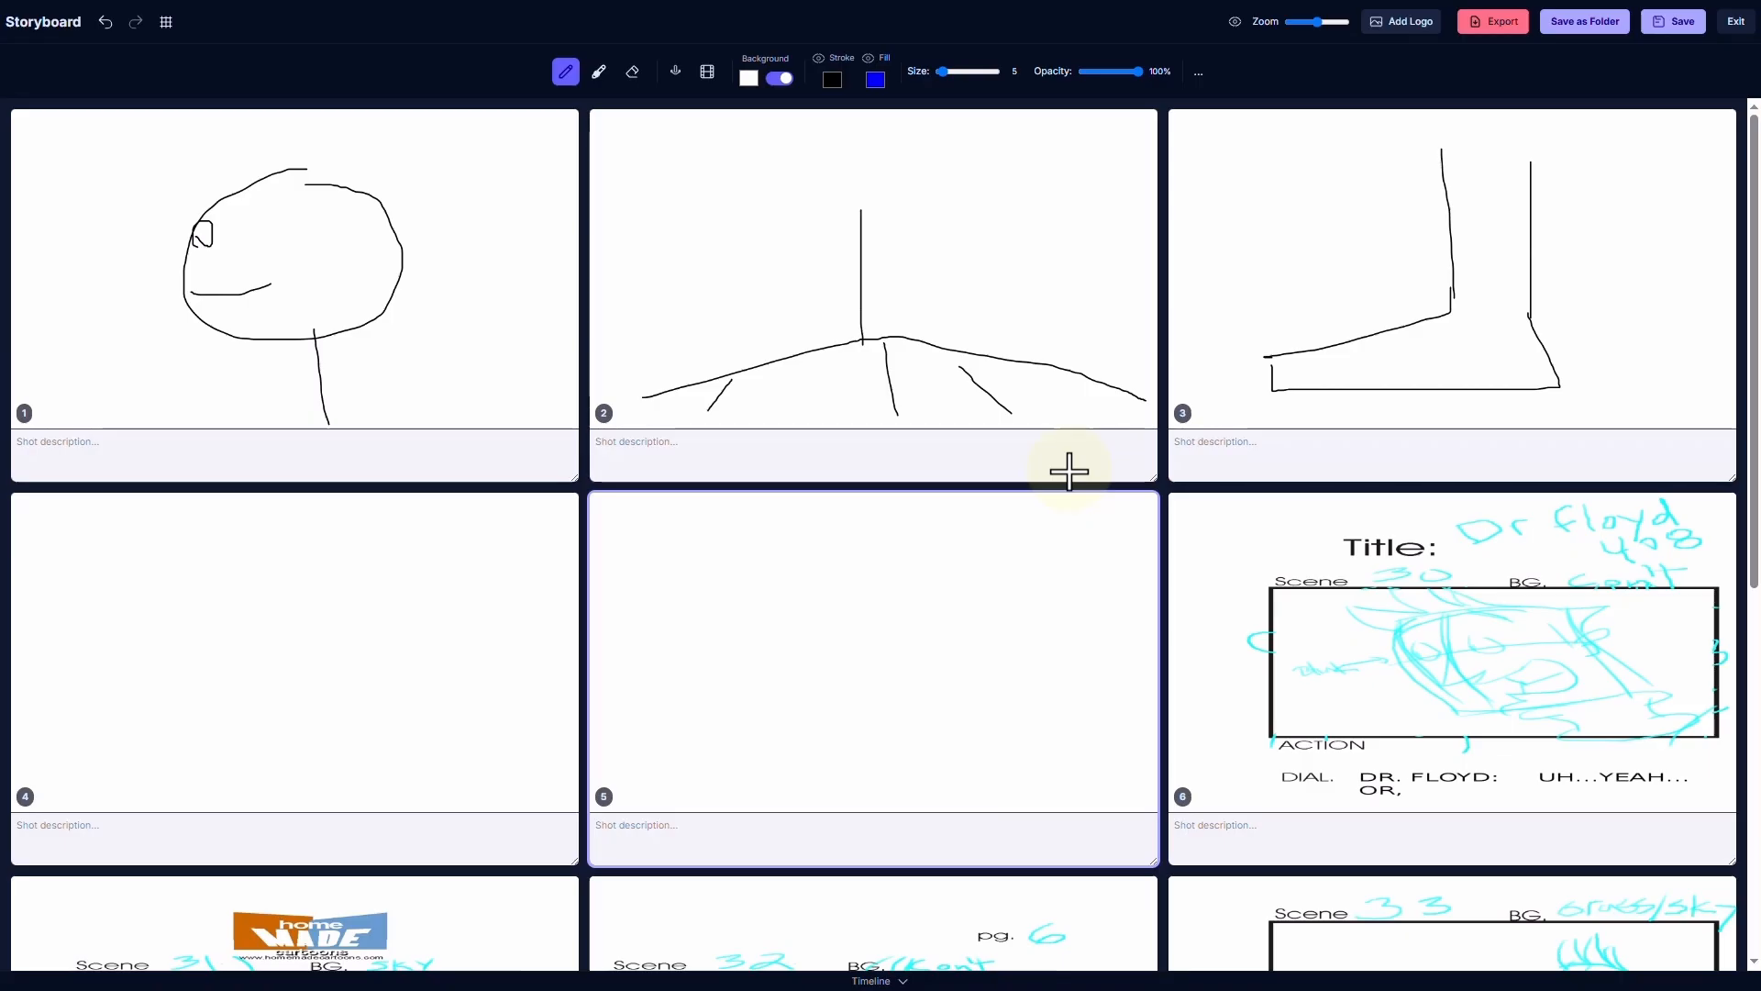
Trace the sides of the character's face in black pencil over the imported cyan sketch in panel 6
scroll(1069, 472, "down", 4)
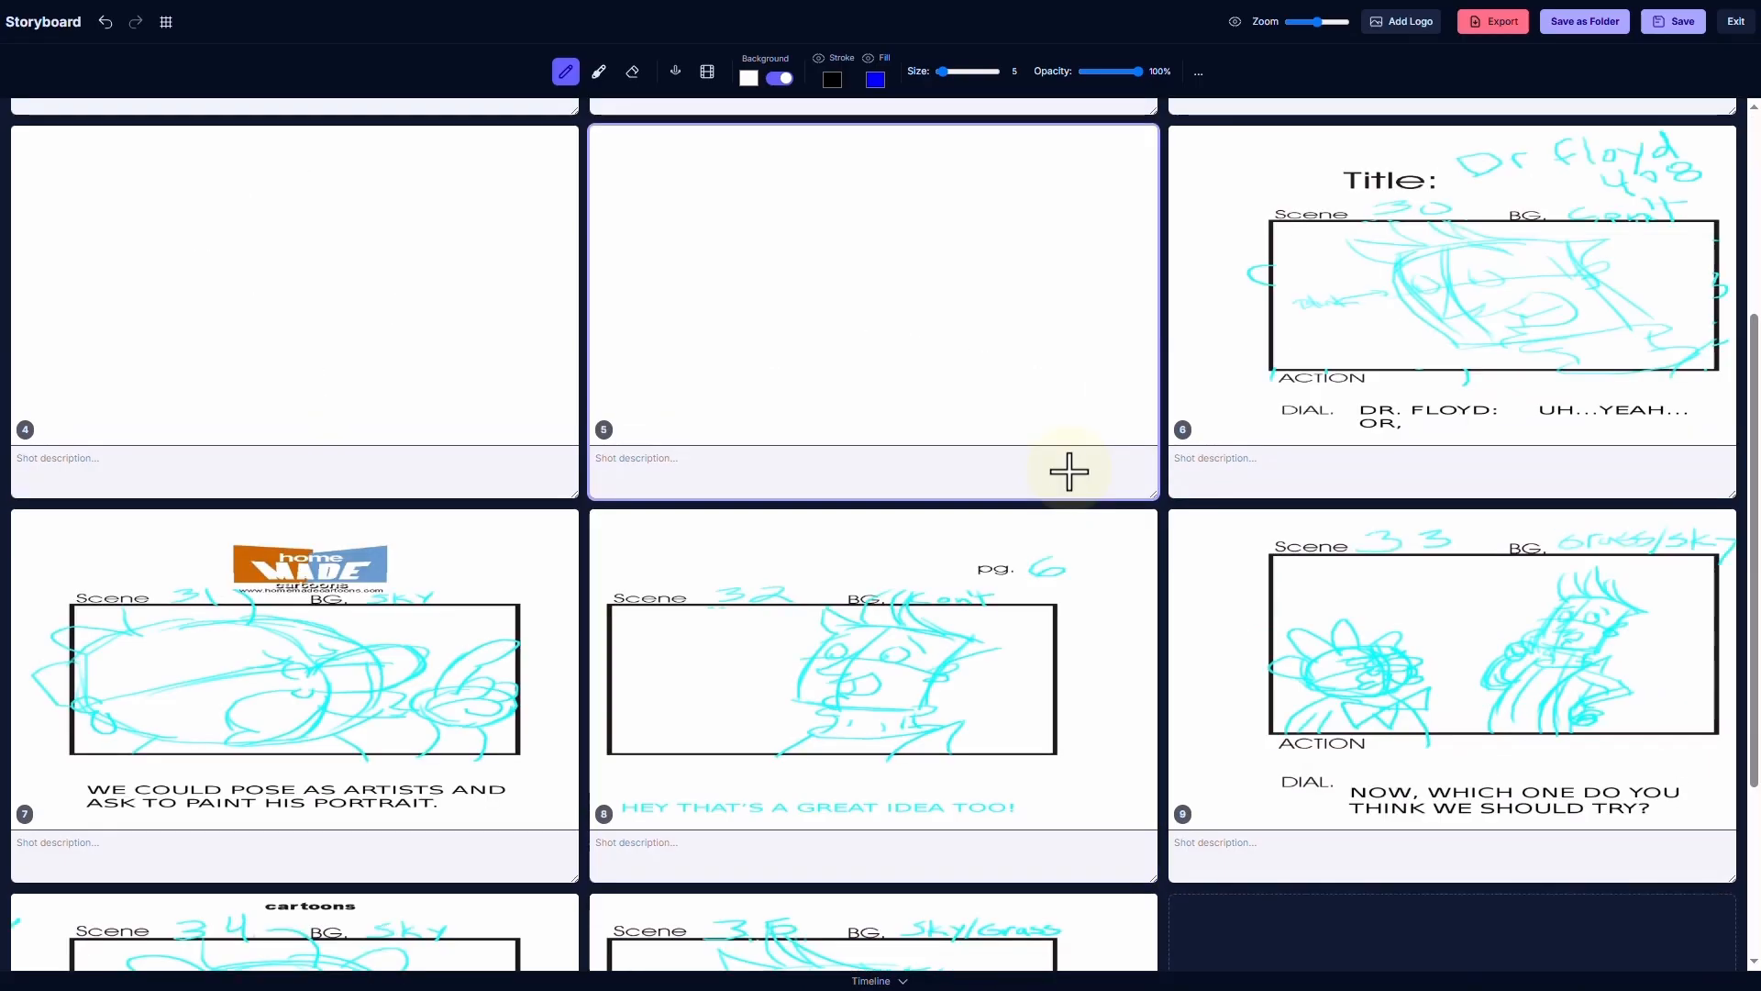
scroll(1069, 472, "up", 1)
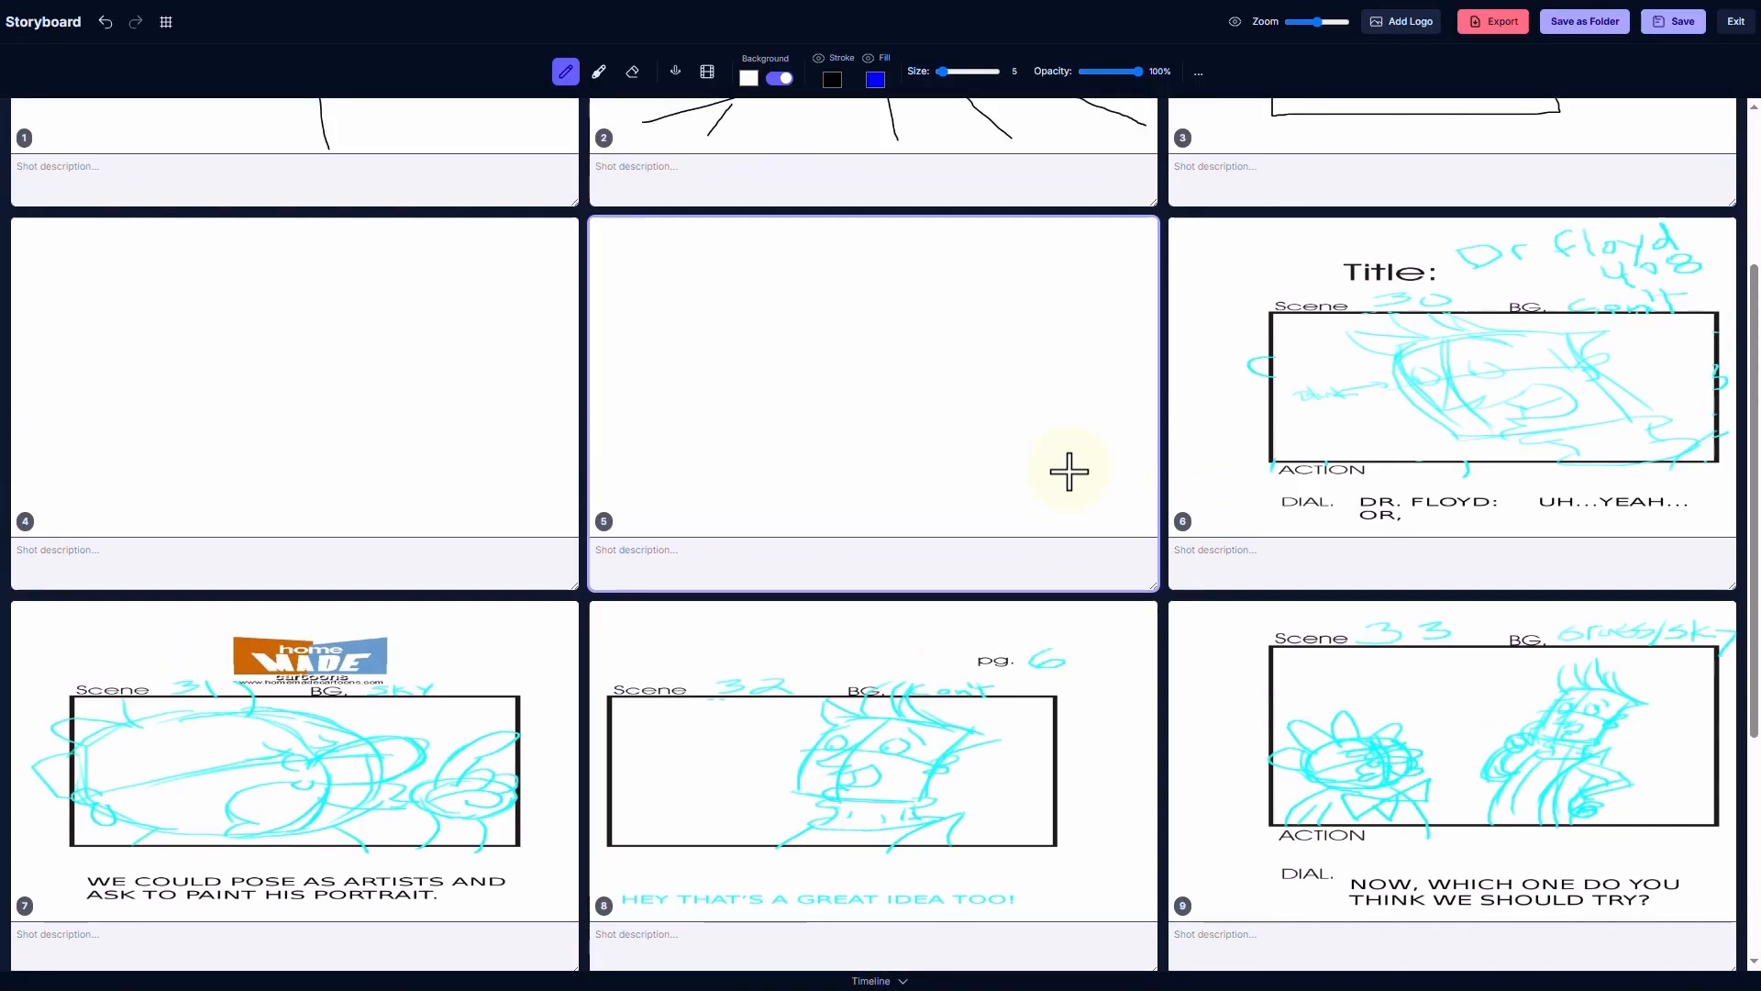
scroll(1070, 472, "up", 2)
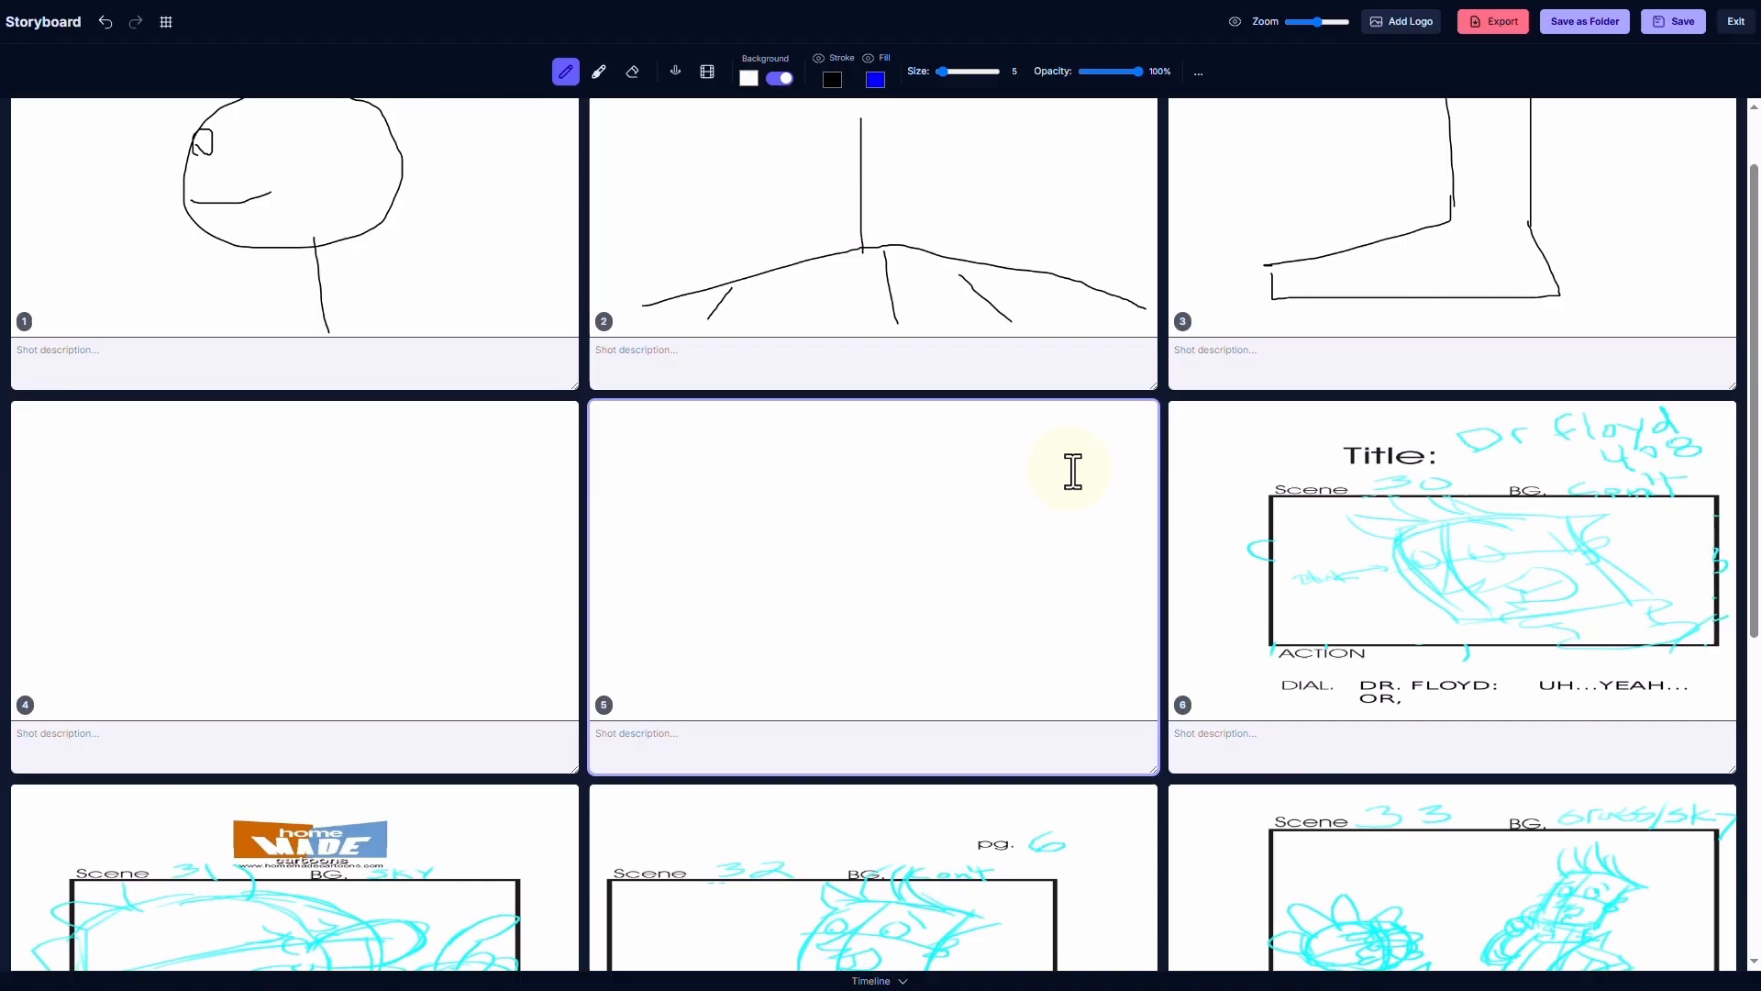
scroll(1069, 471, "down", 5)
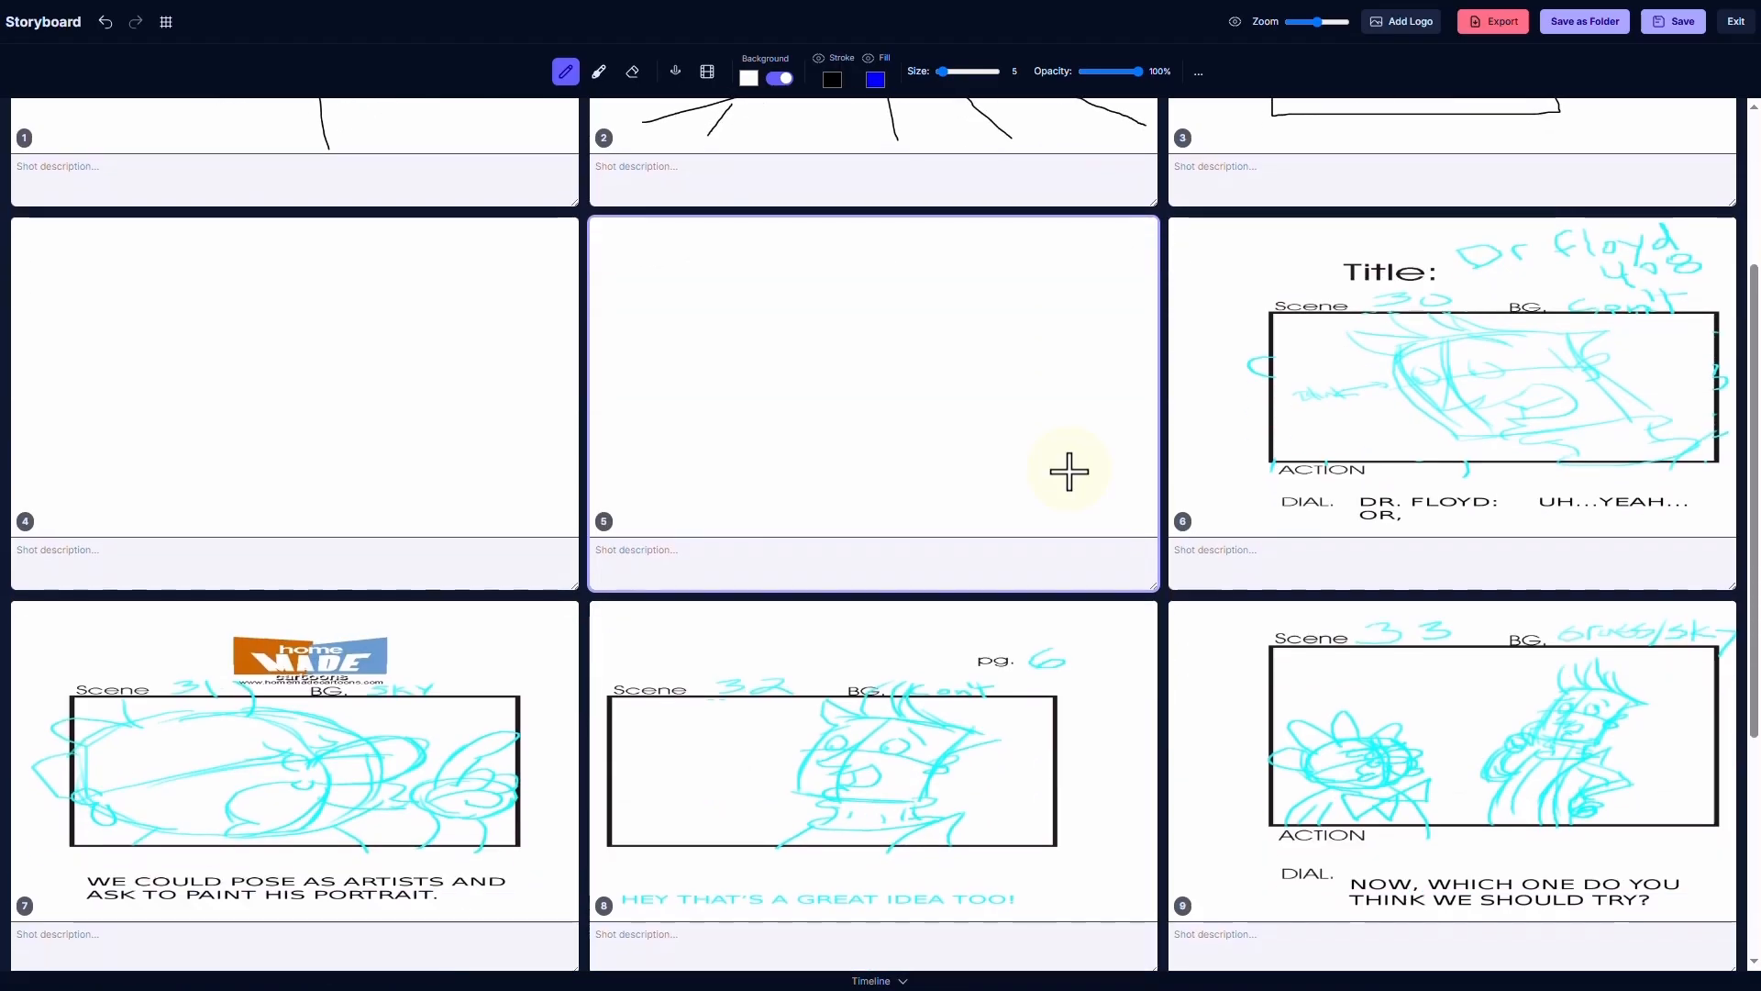
scroll(1069, 472, "up", 3)
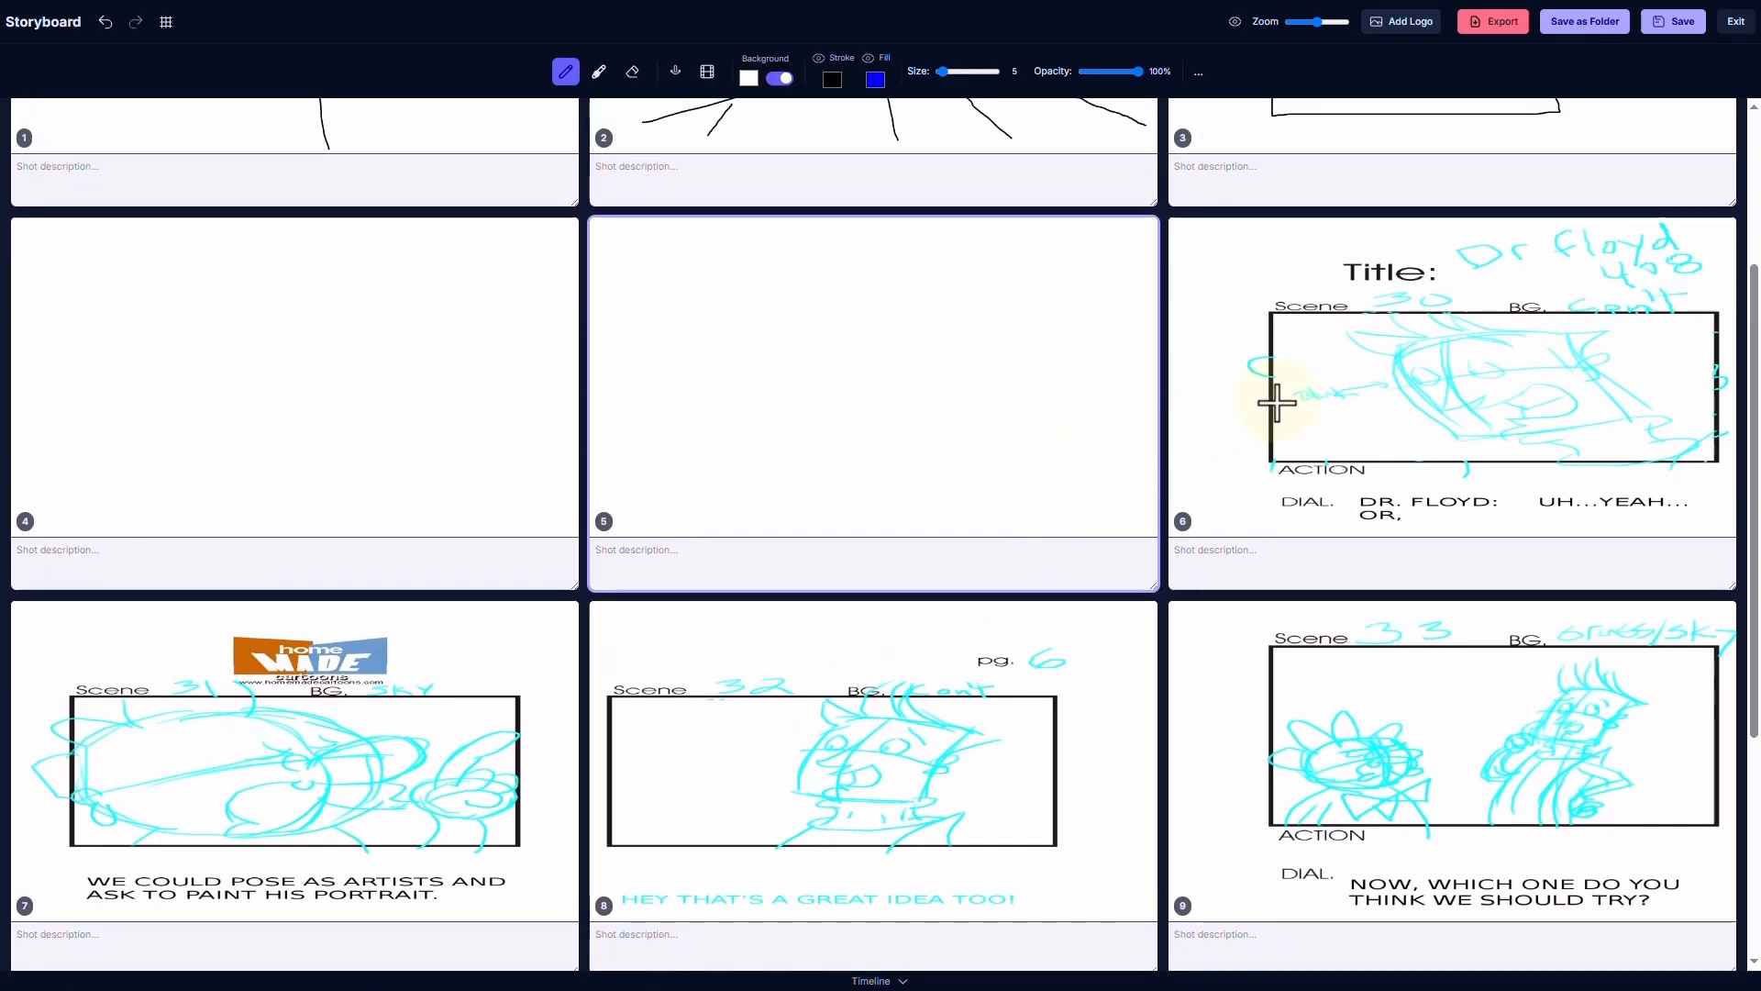
left_click_drag(1398, 358, 1455, 429)
left_click_drag(1410, 364, 1441, 428)
left_click_drag(1583, 355, 1649, 421)
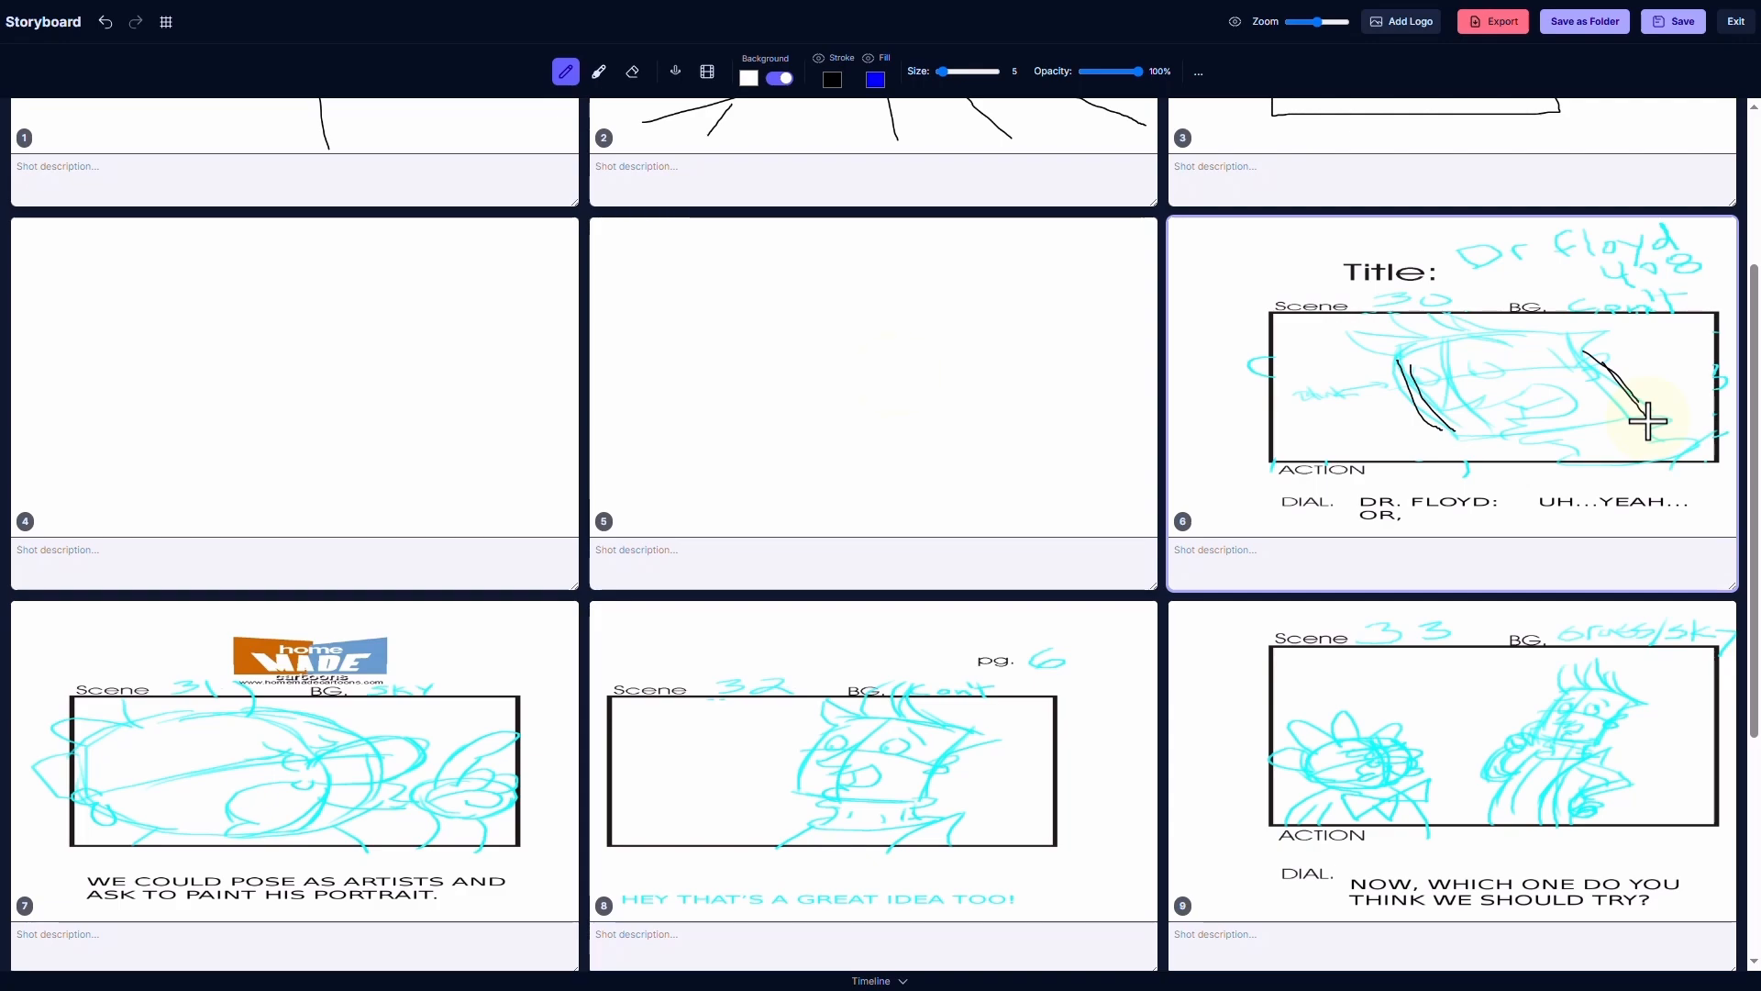
Delete the imported panels for scenes 30, 31 and 32 in the Animatic Tool
key("F11")
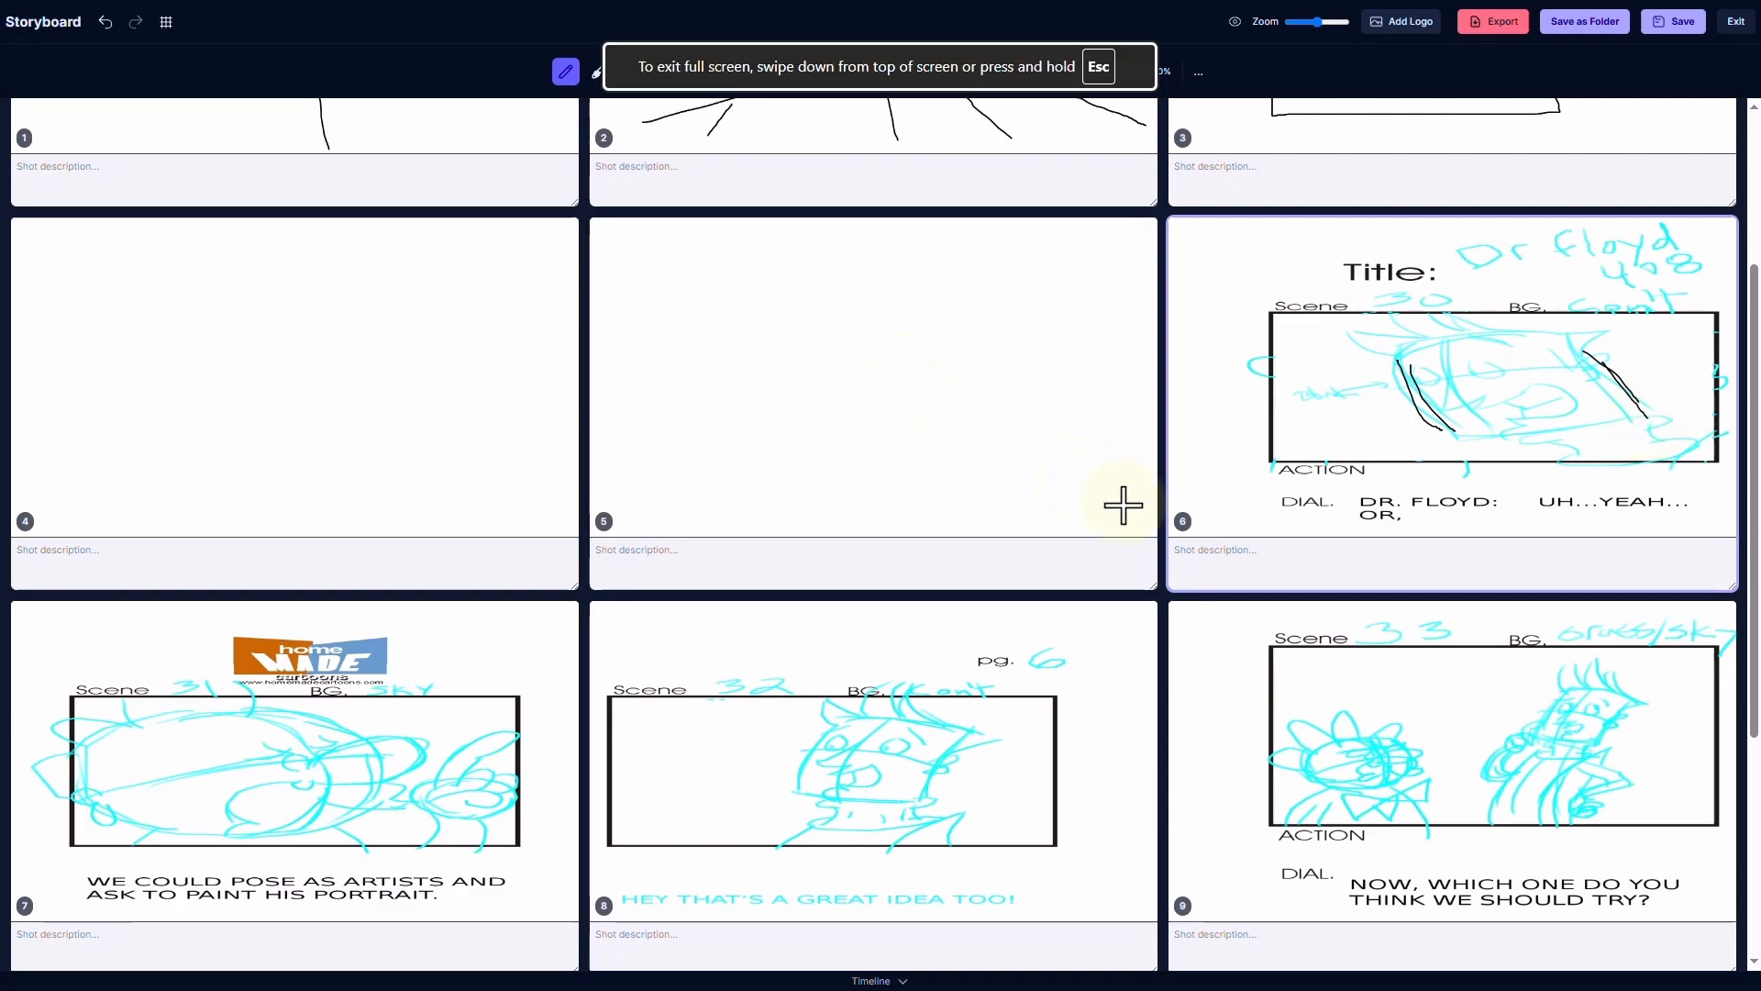
scroll(1242, 574, "down", 2)
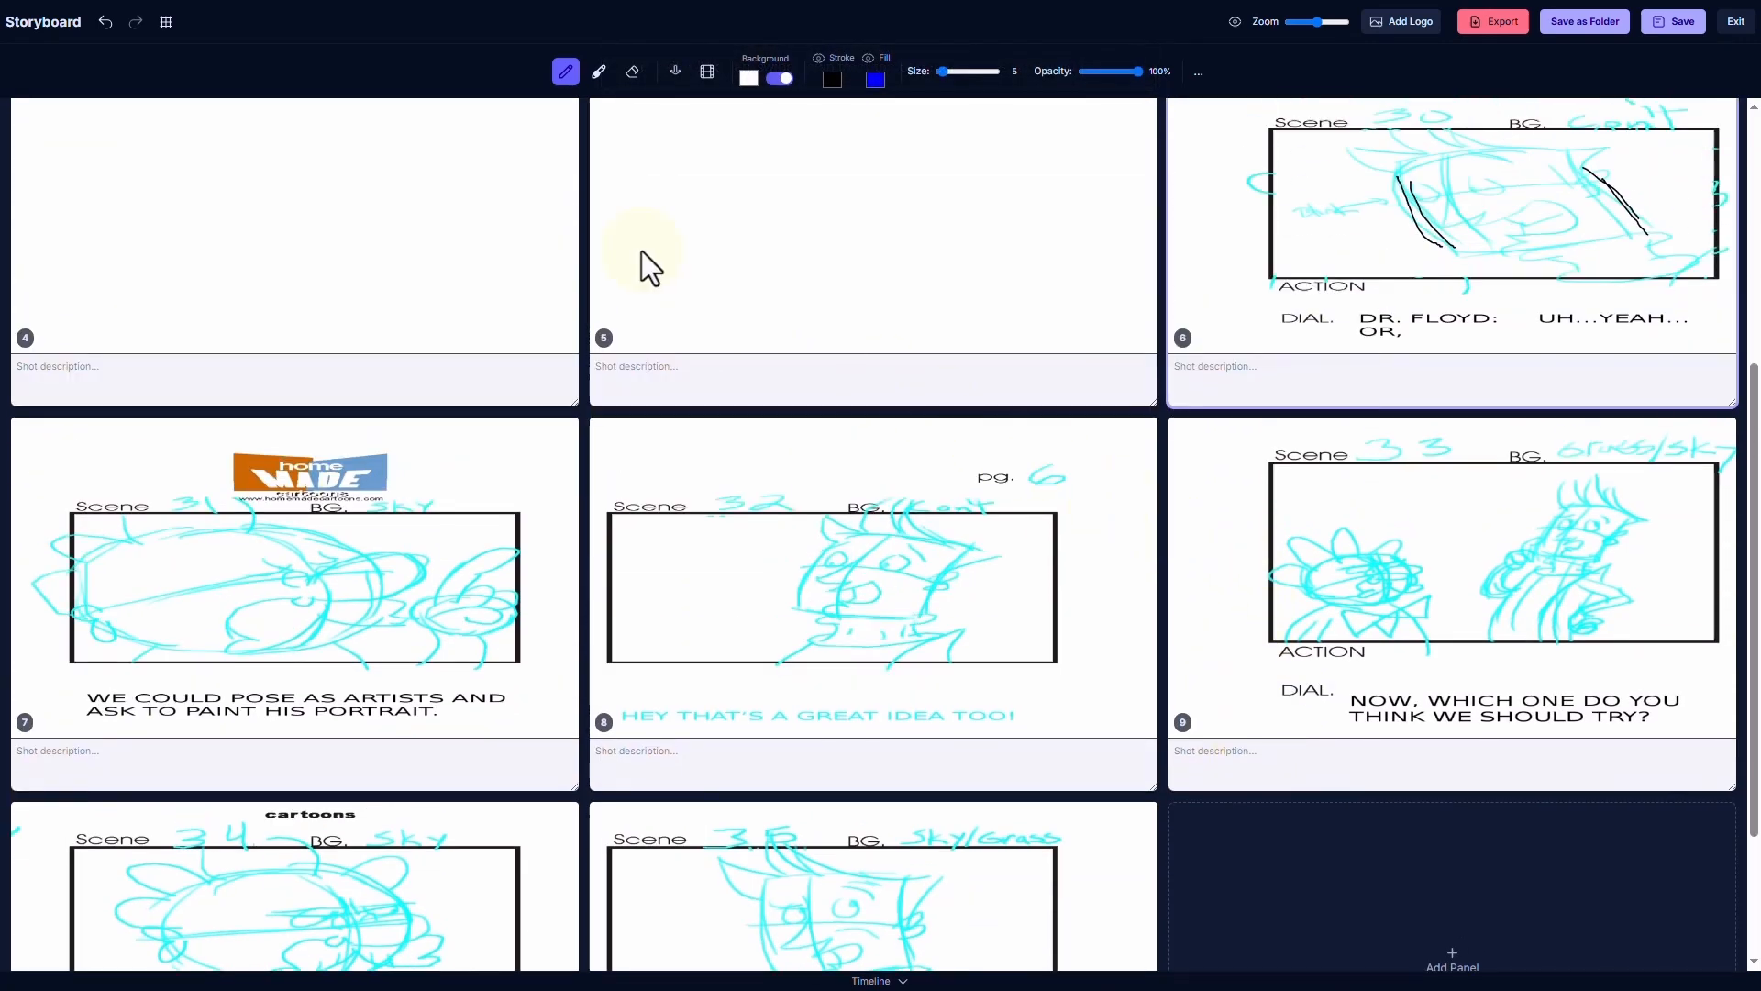
left_click(706, 72)
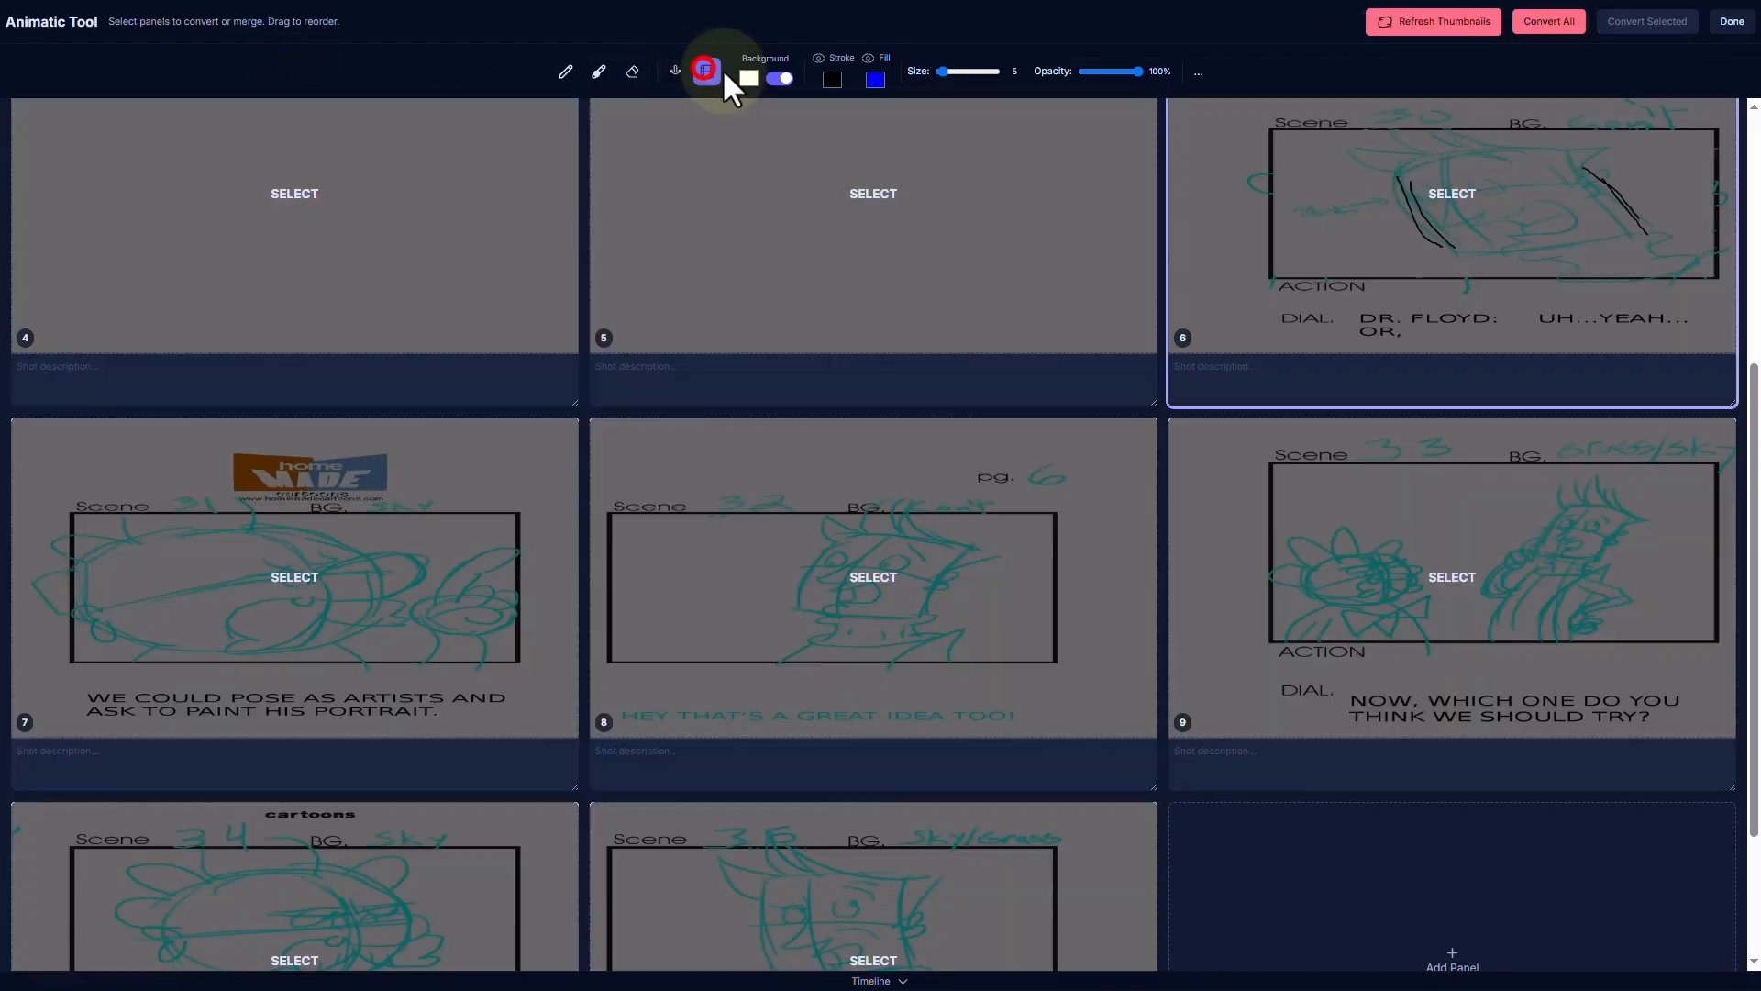
left_click(358, 594)
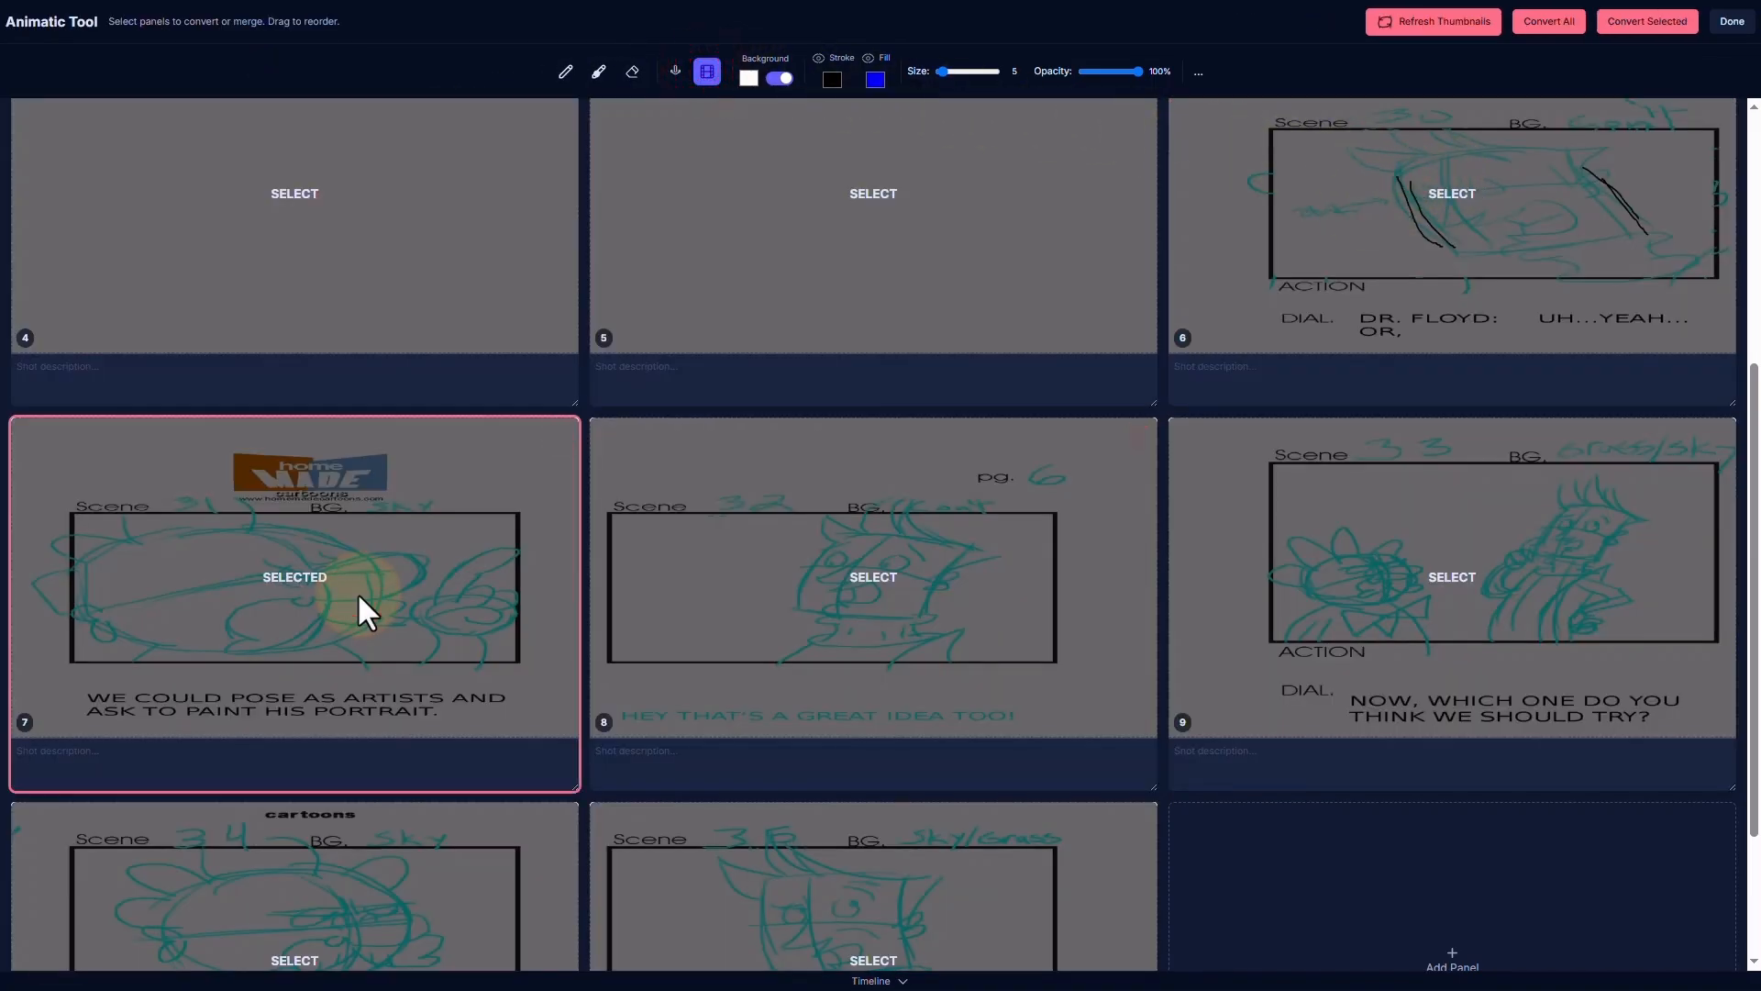
left_click(559, 437)
left_click(1242, 295)
left_click(405, 578)
left_click(562, 438)
left_click(1138, 383)
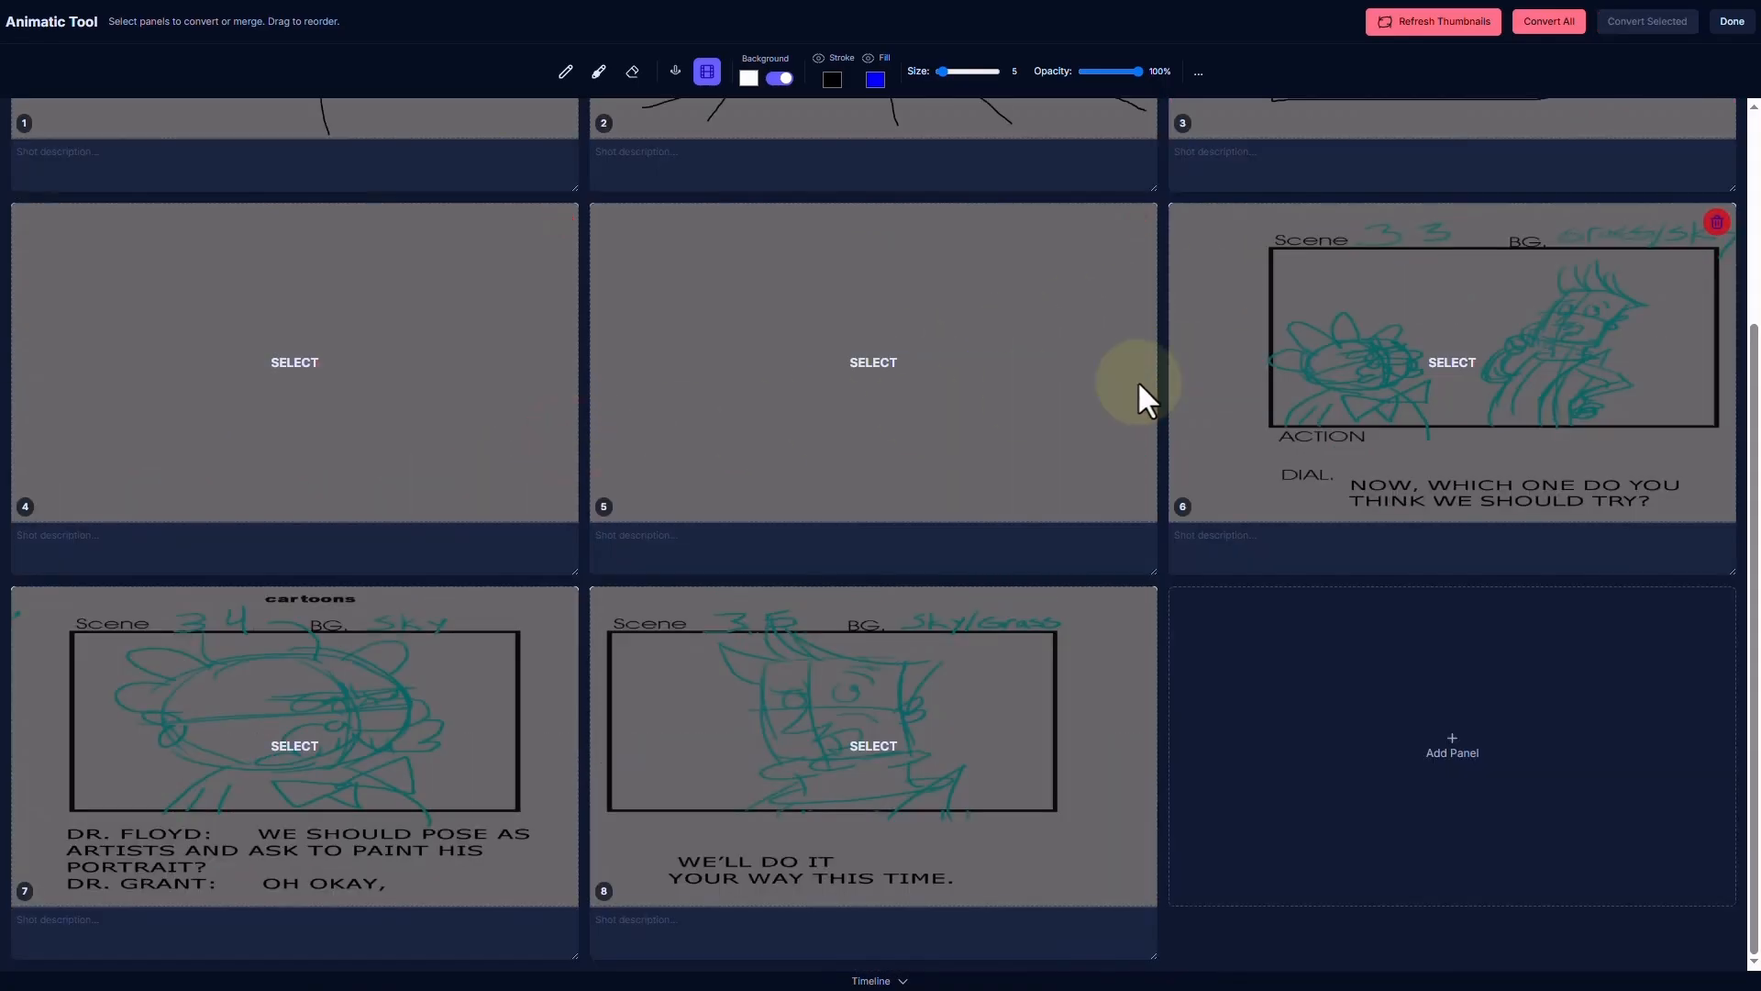
Delete the remaining imported panels for scenes 33, 34 and 35 and return to the pencil tool
left_click(481, 743)
left_click(792, 695)
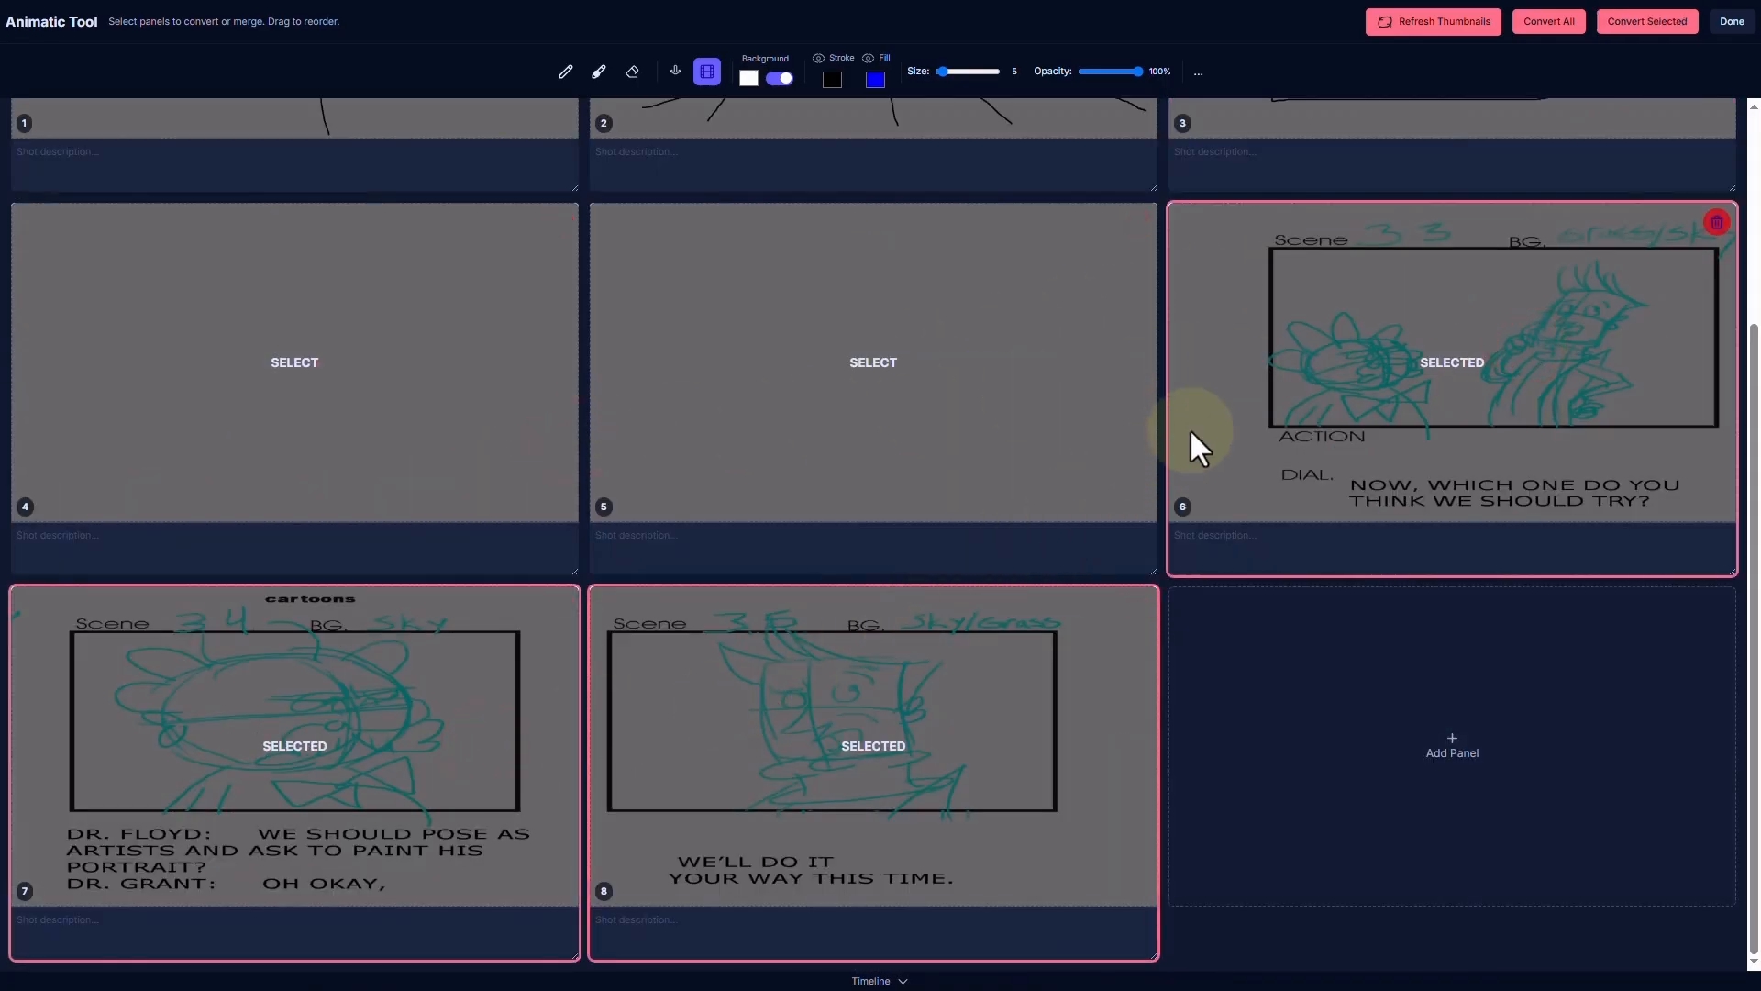
left_click(1271, 373)
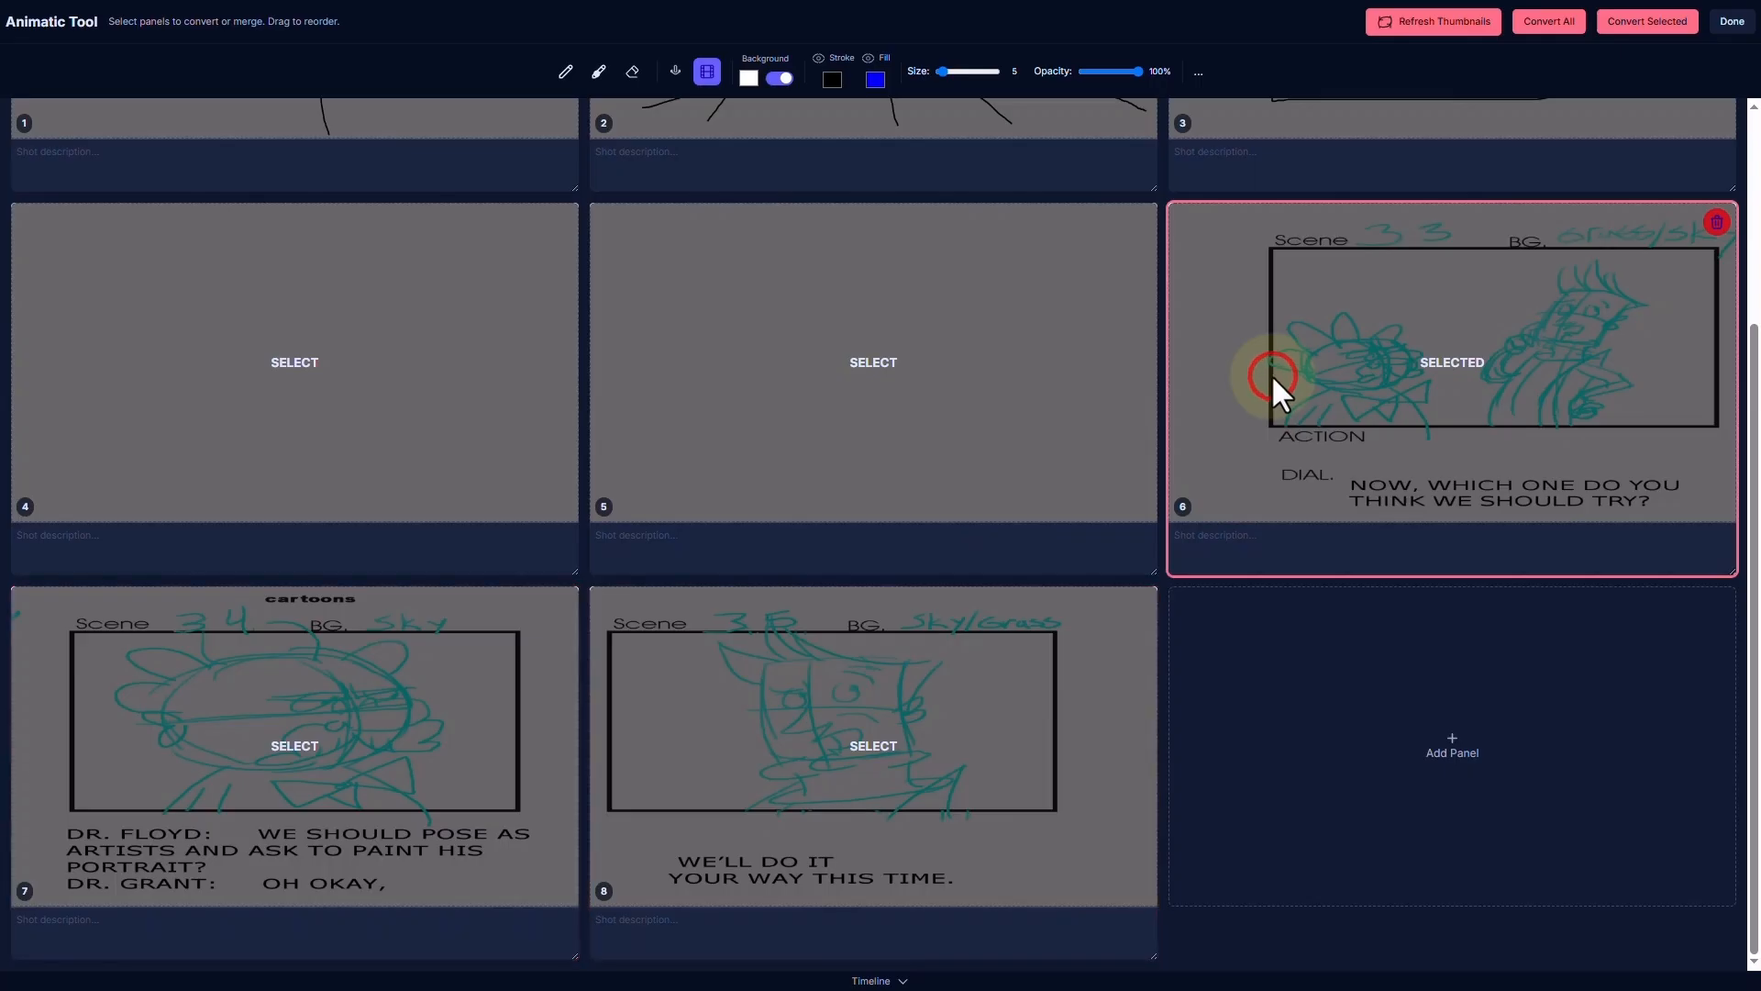
left_click(434, 672)
left_click(1002, 701)
left_click(1138, 606)
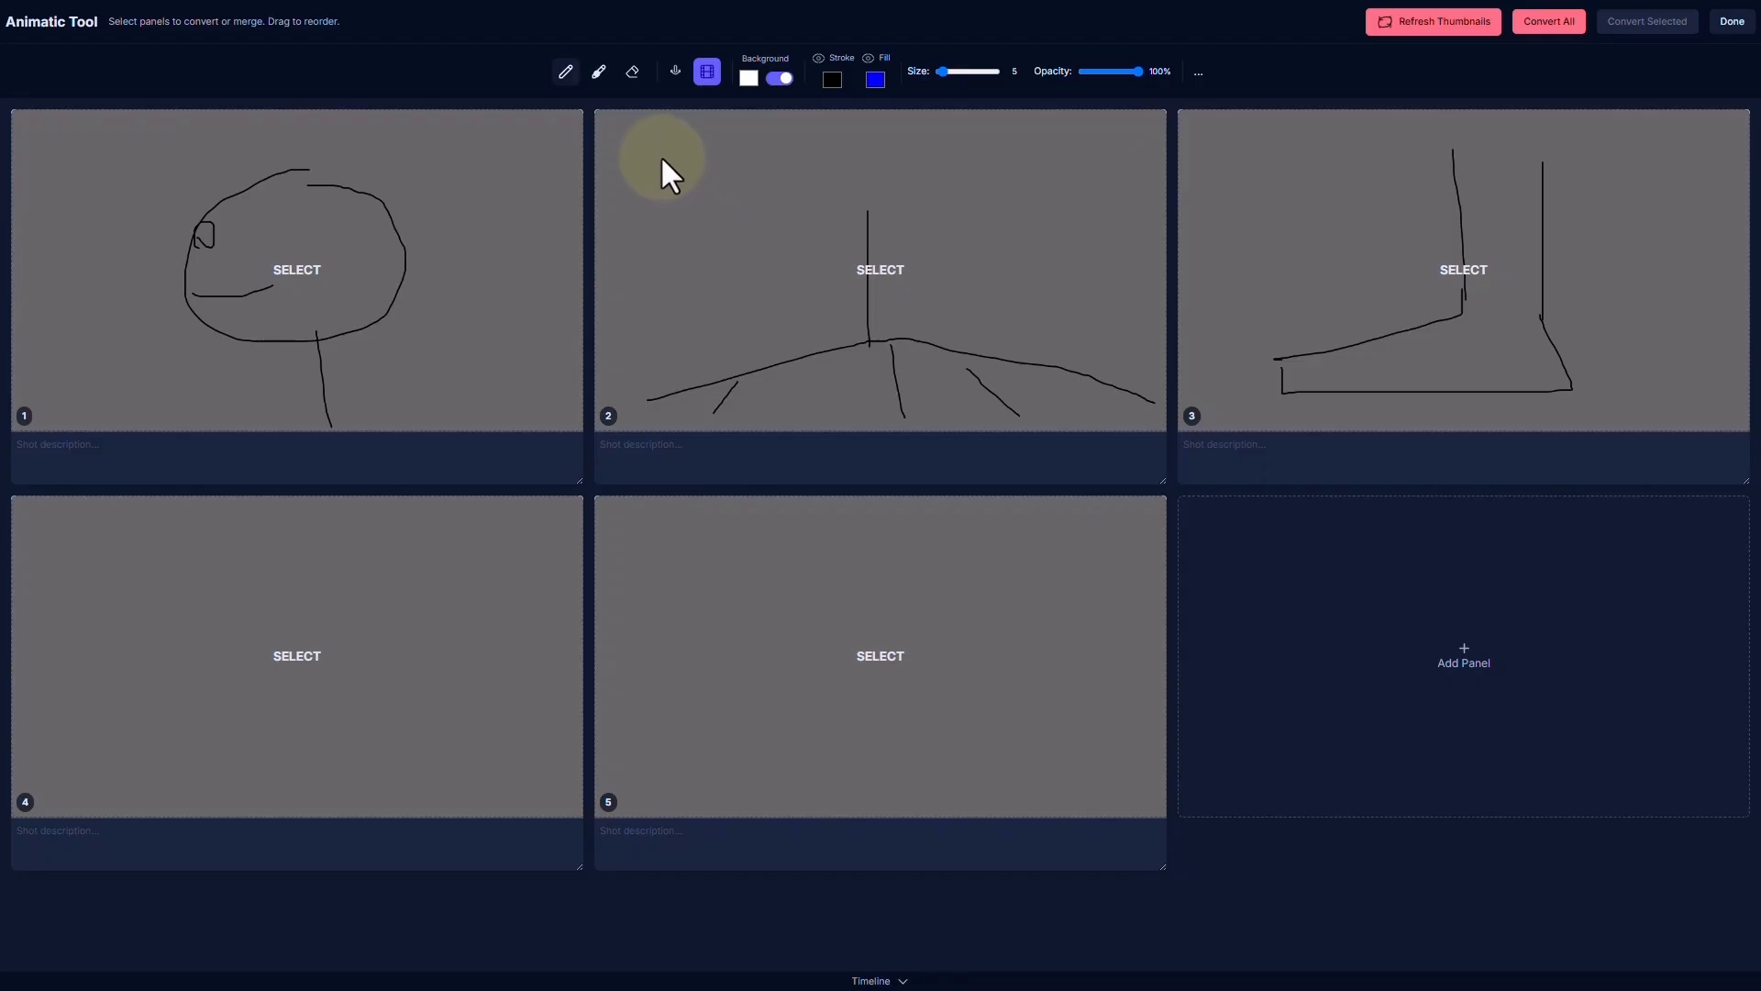
left_click(573, 66)
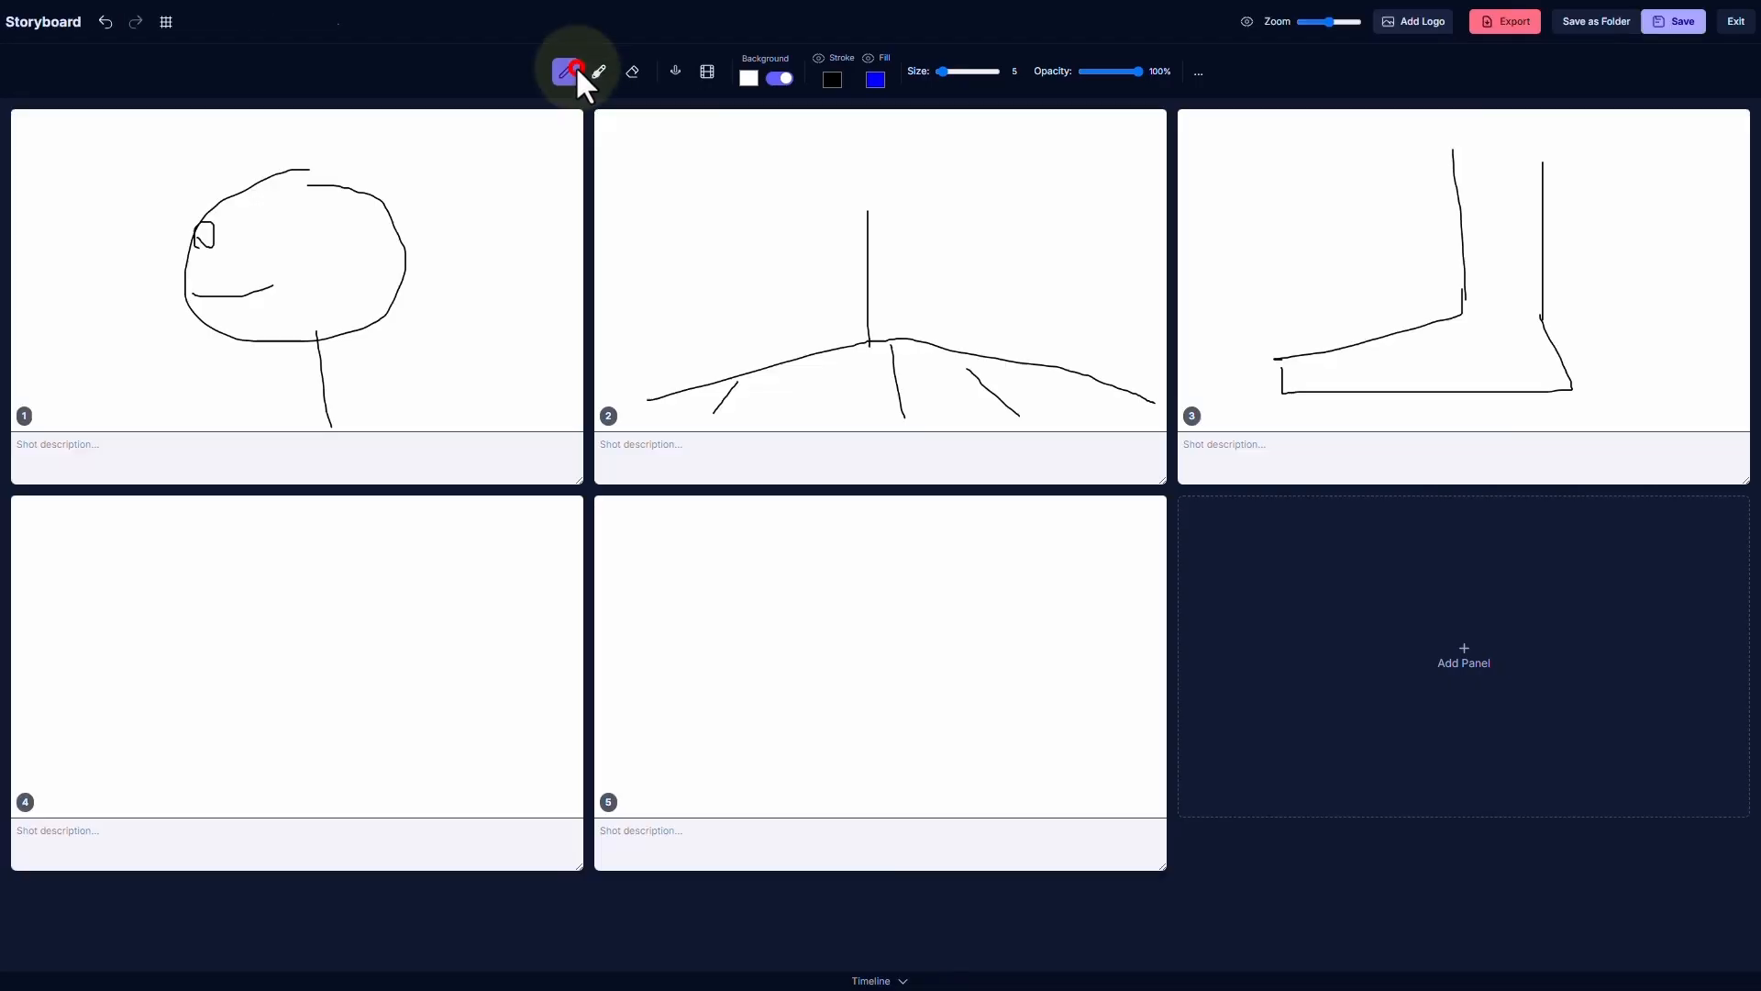
Load What-is-a-Storyboard-Storyboard-Example.jpg to break down into panels and set the overlay colour to red (255, 0, 0)
left_click(164, 19)
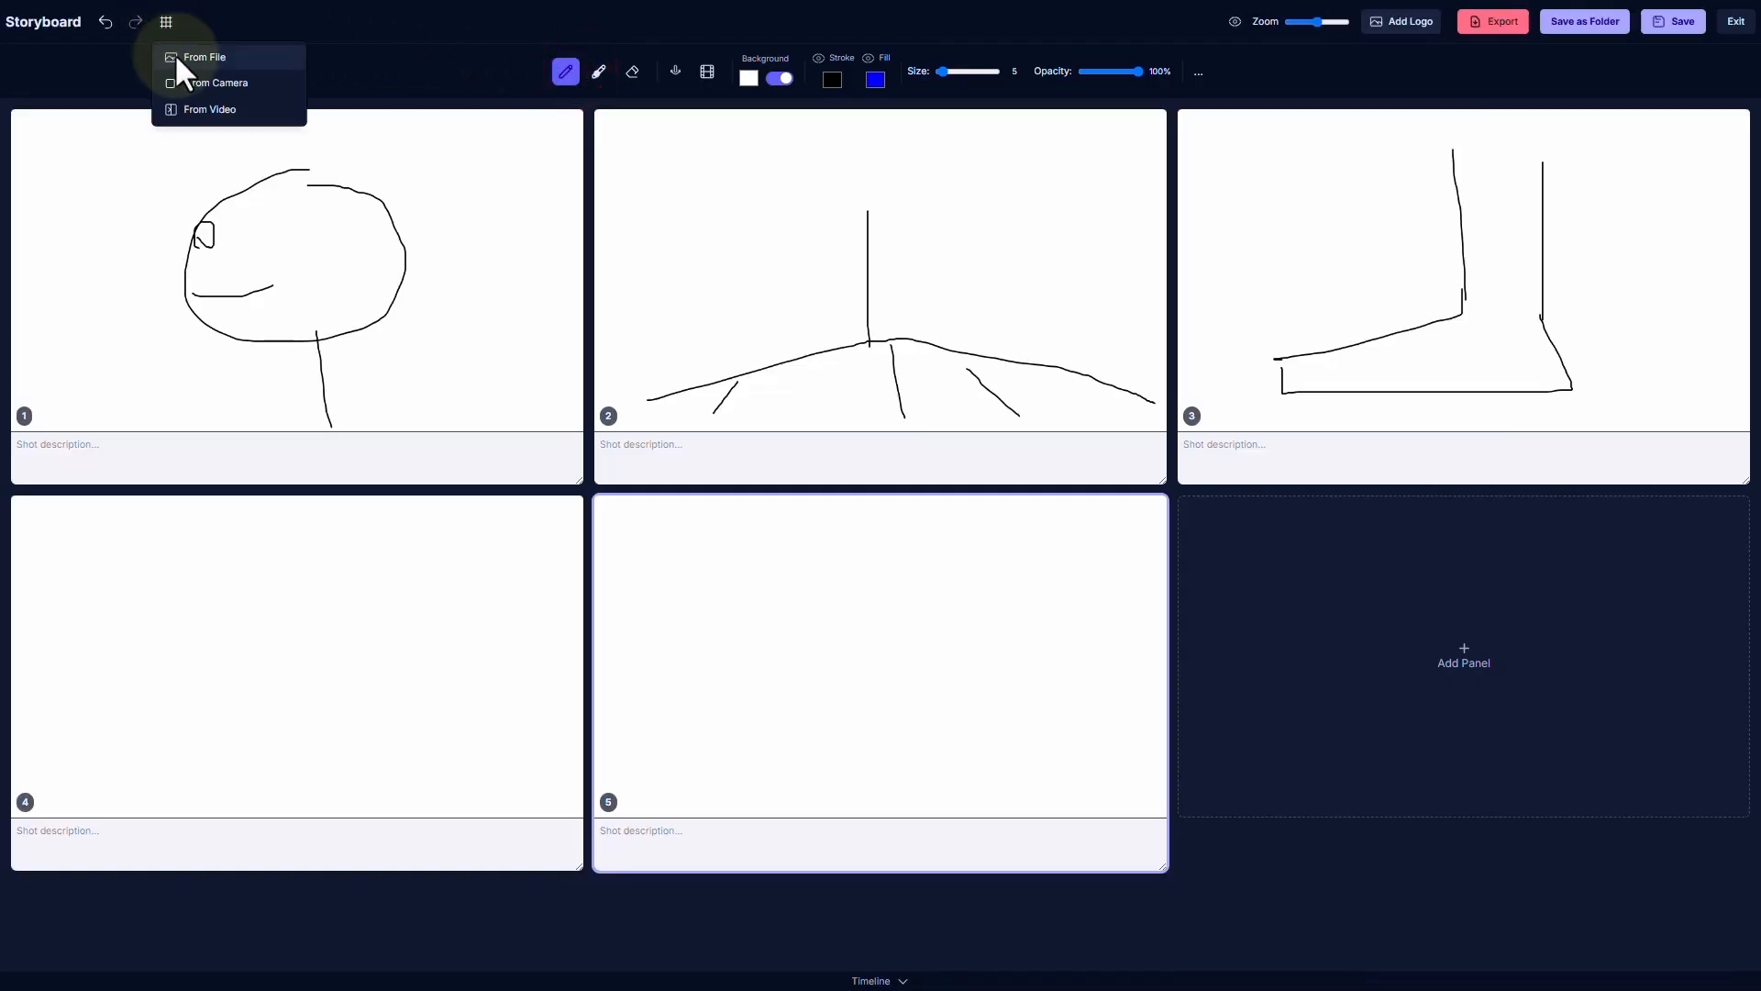
left_click(176, 55)
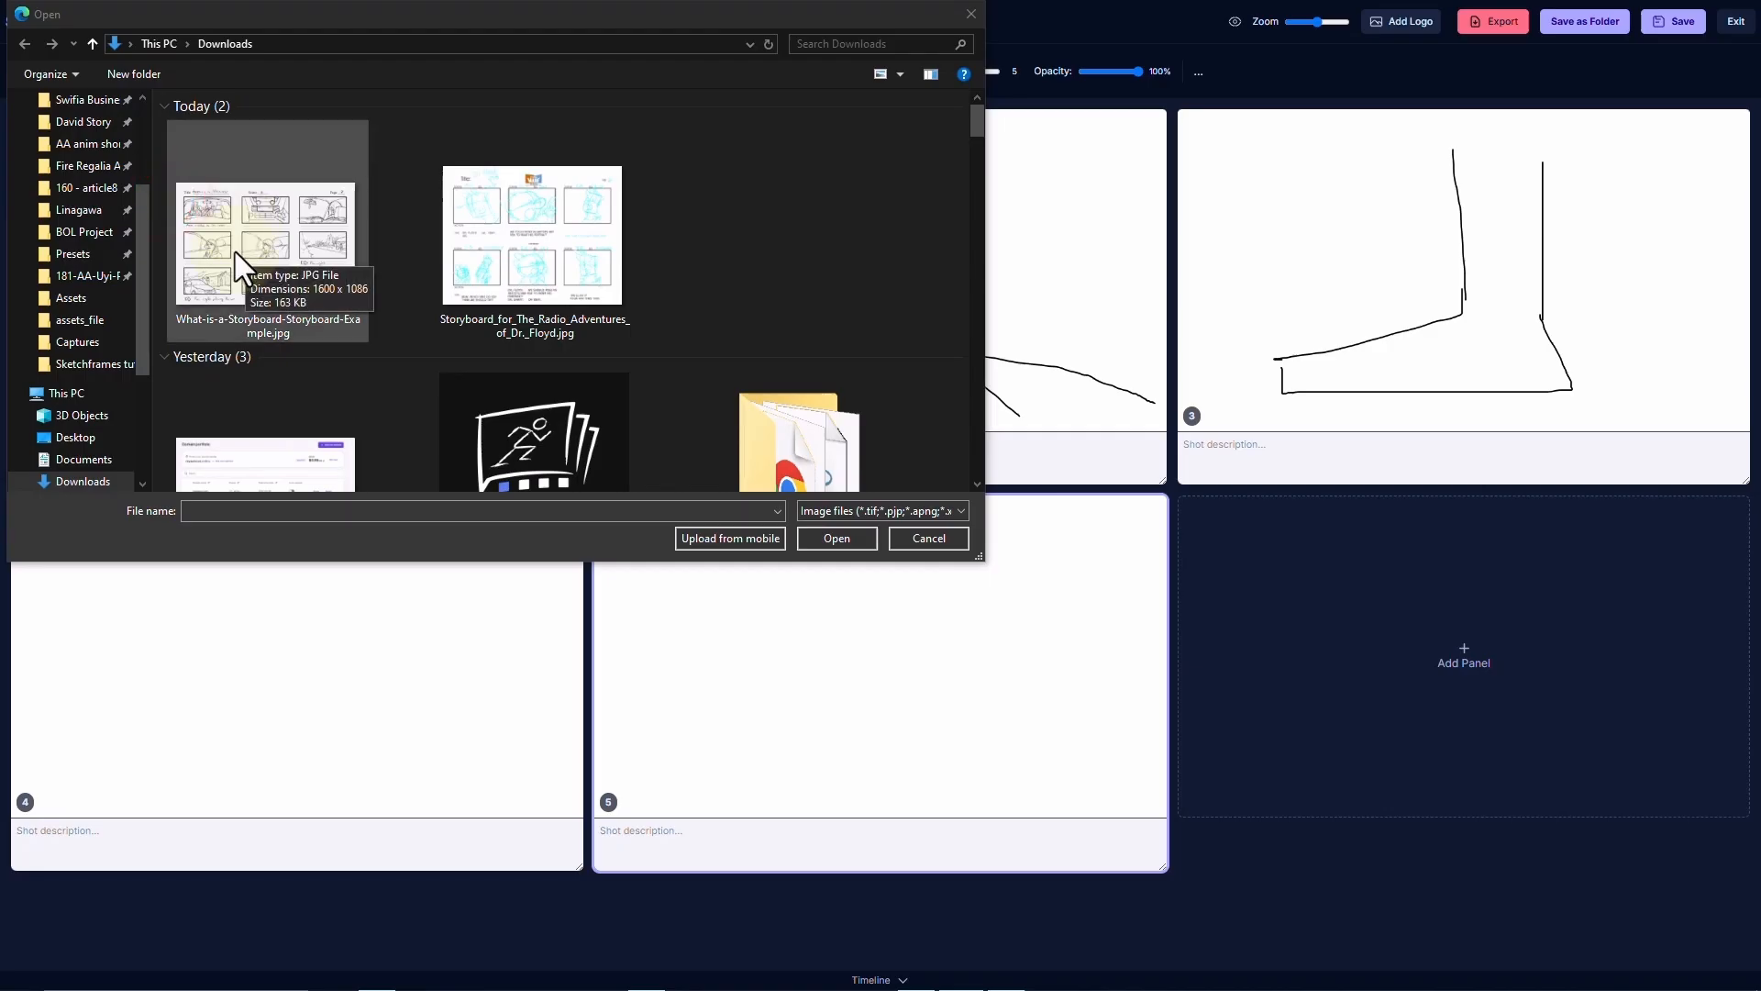
double_click(275, 227)
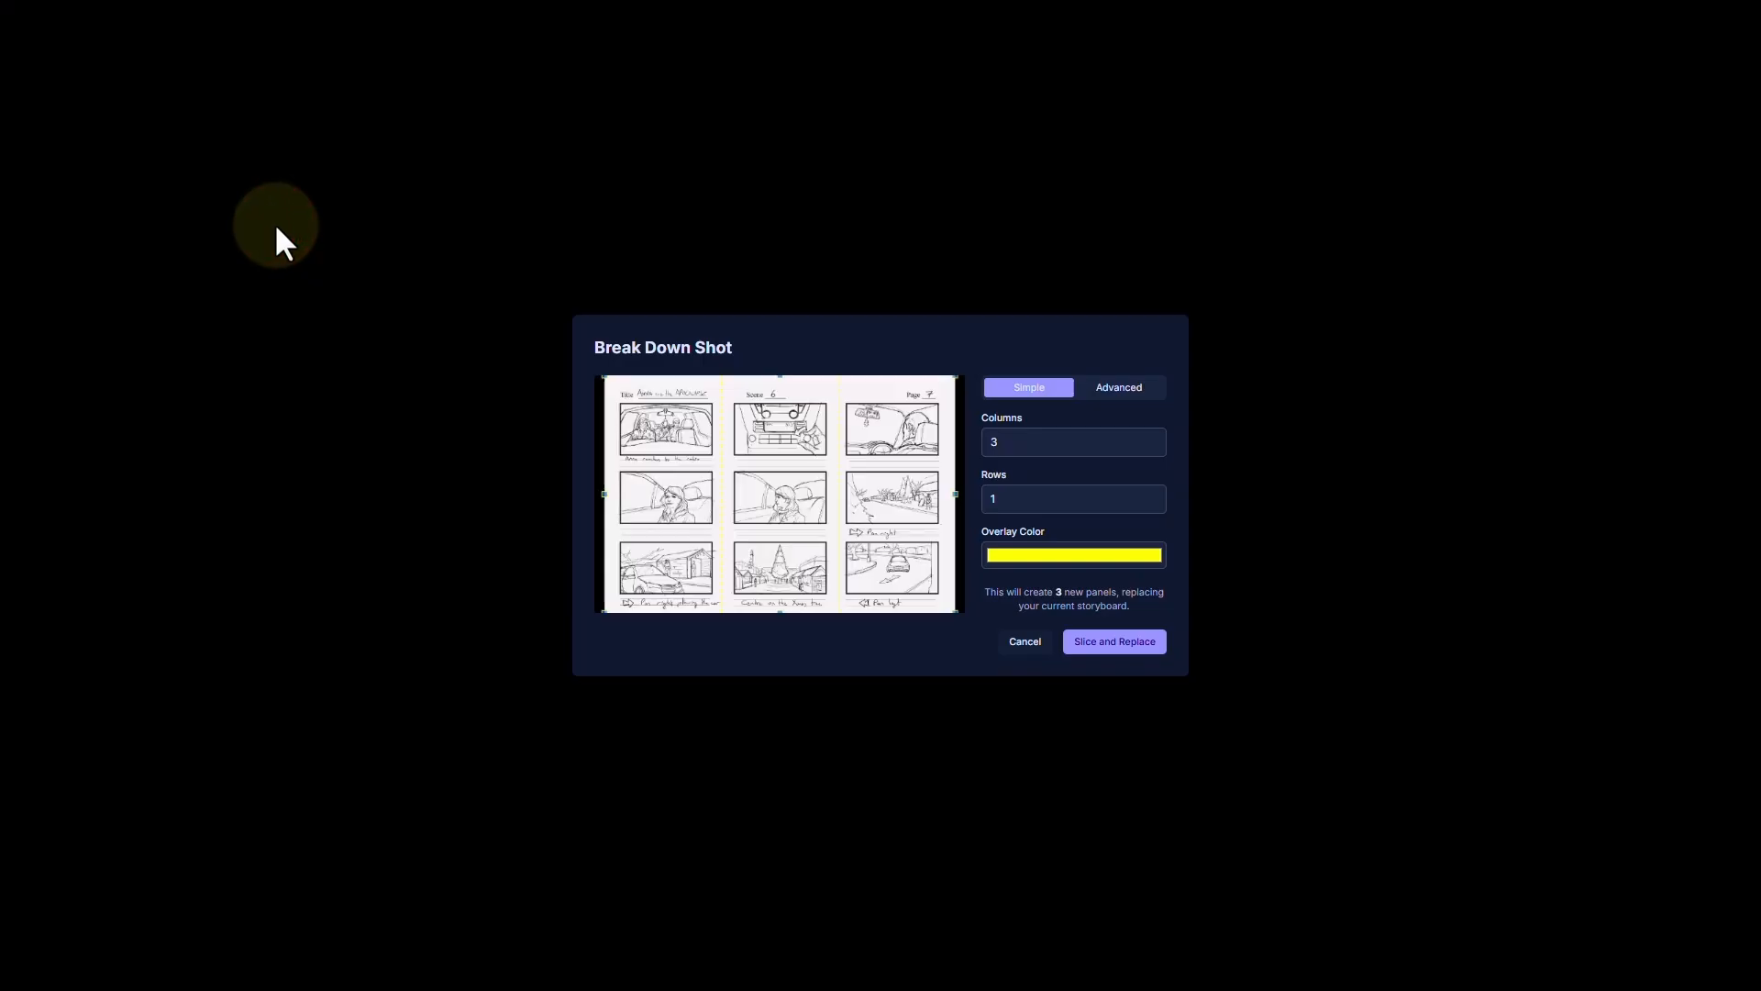
left_click(1029, 552)
left_click(1047, 682)
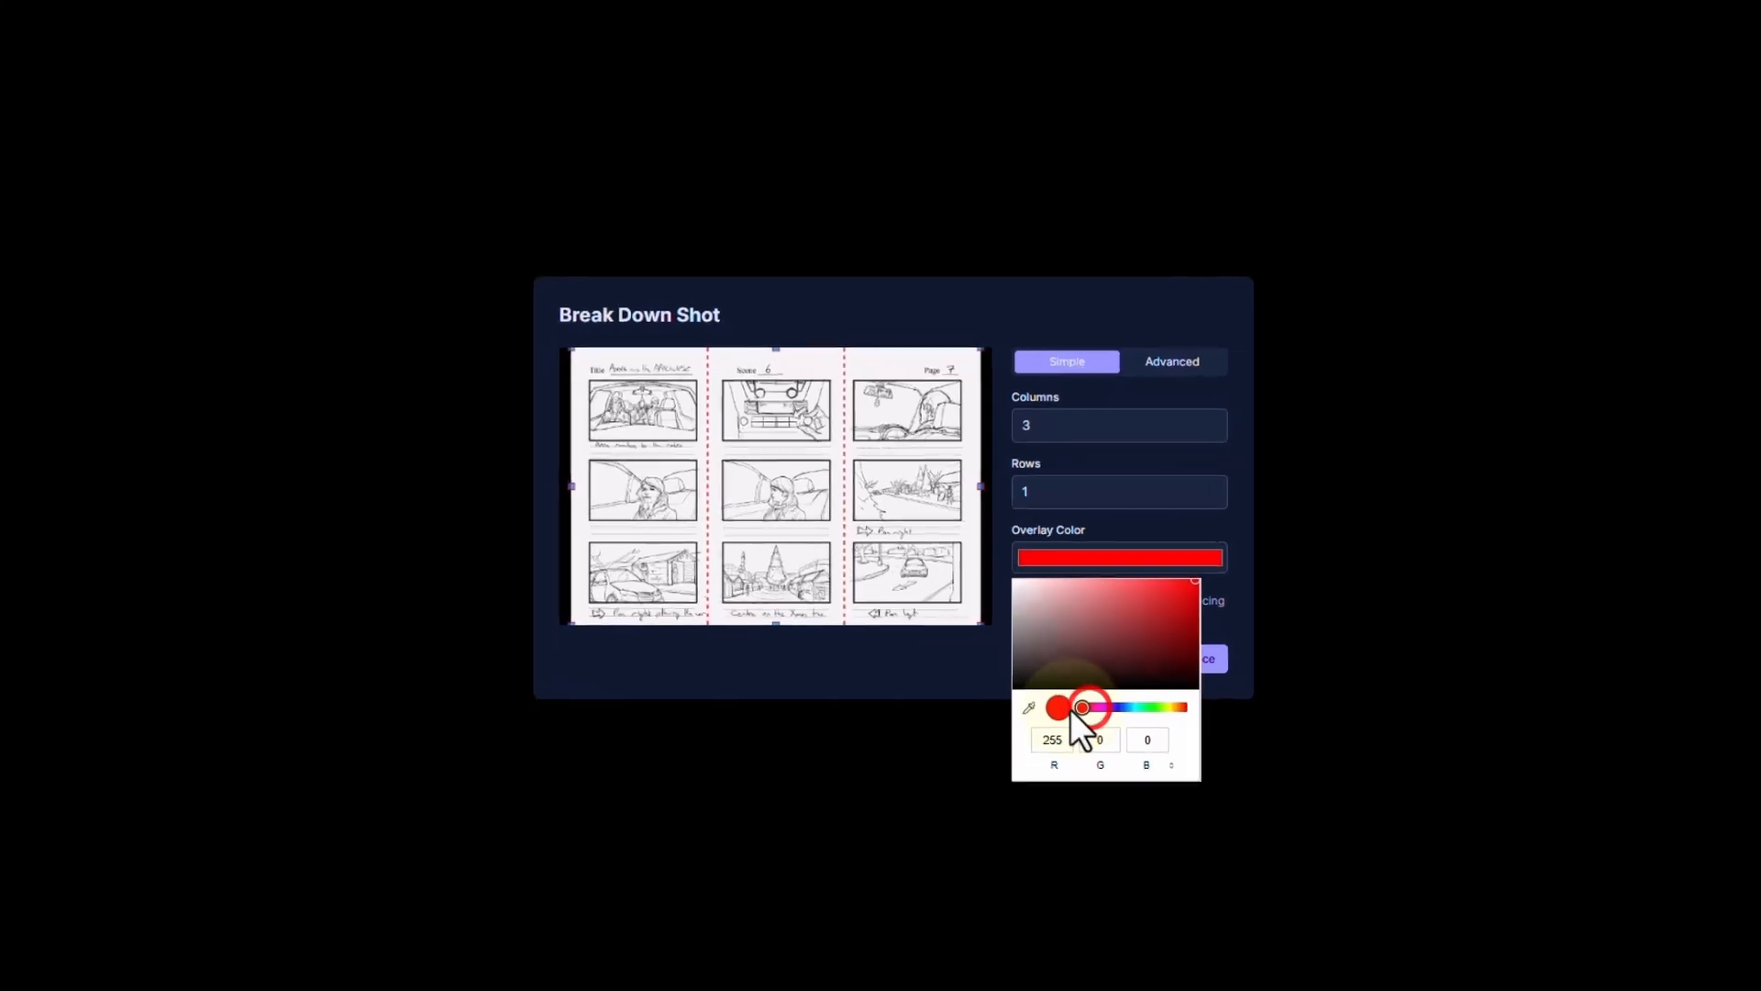
left_click(1051, 337)
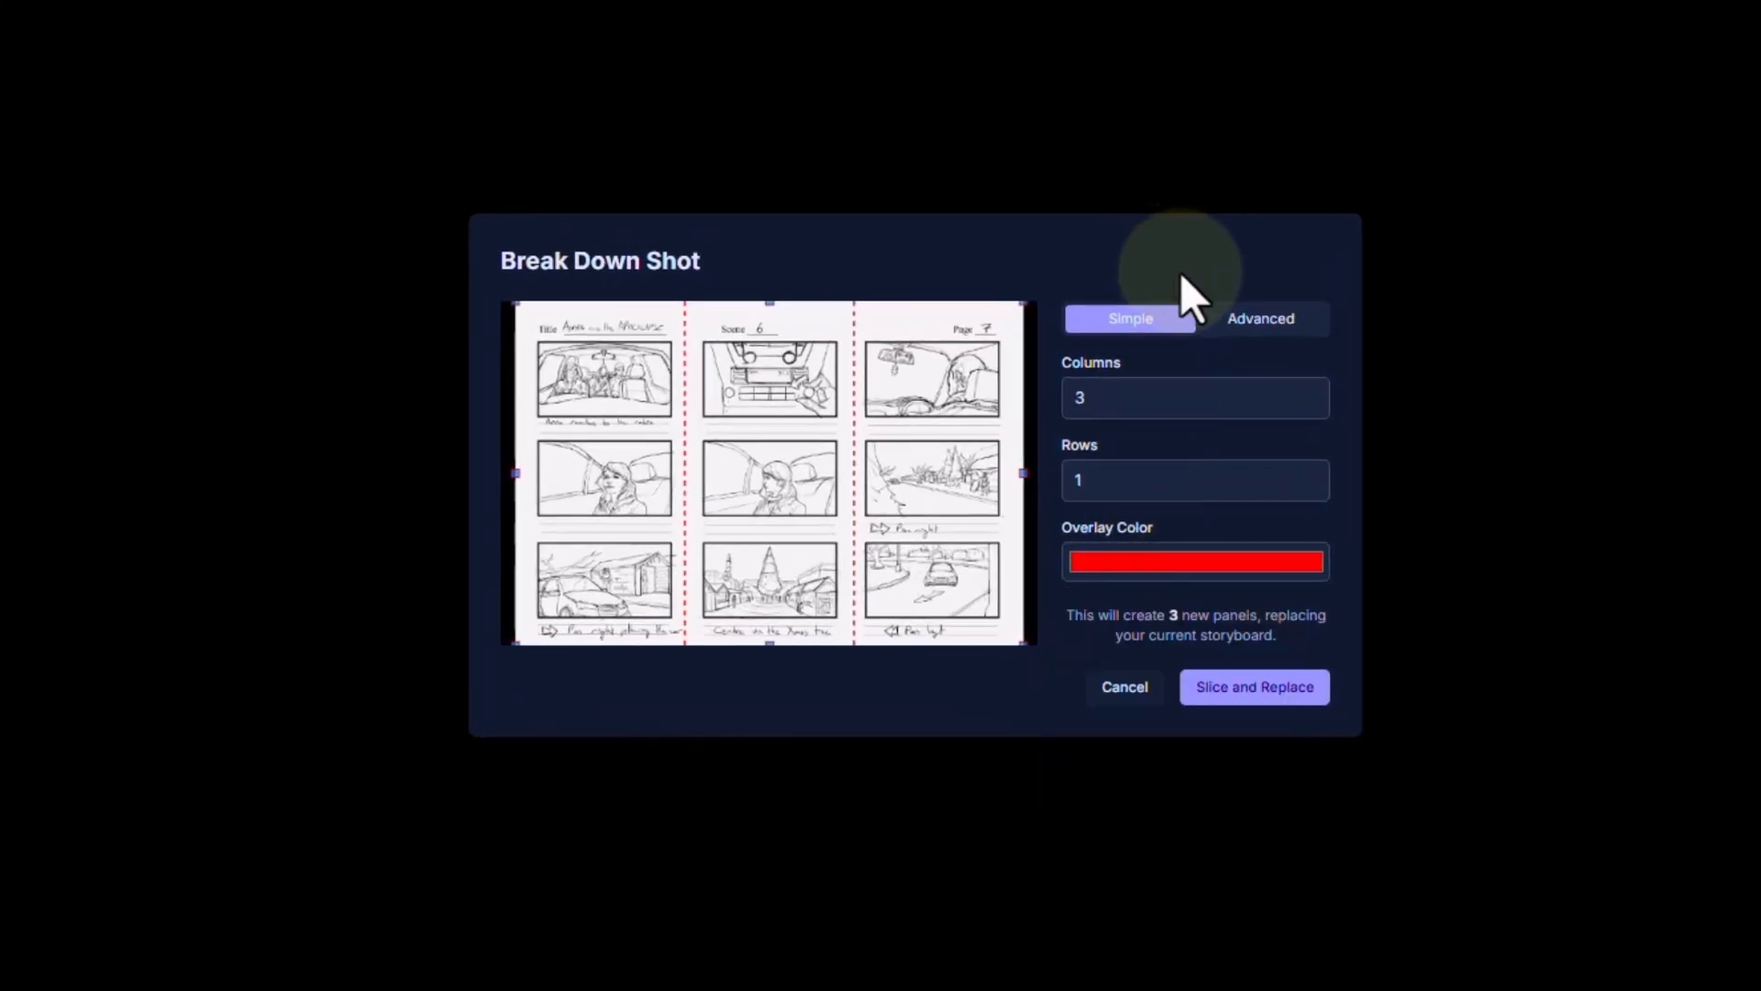
Set the slicing to 3 rows, move the row dividers into the gaps between frames, and slice the sheet into panels
left_click(1309, 473)
left_click(1309, 473)
left_click_drag(851, 418, 842, 433)
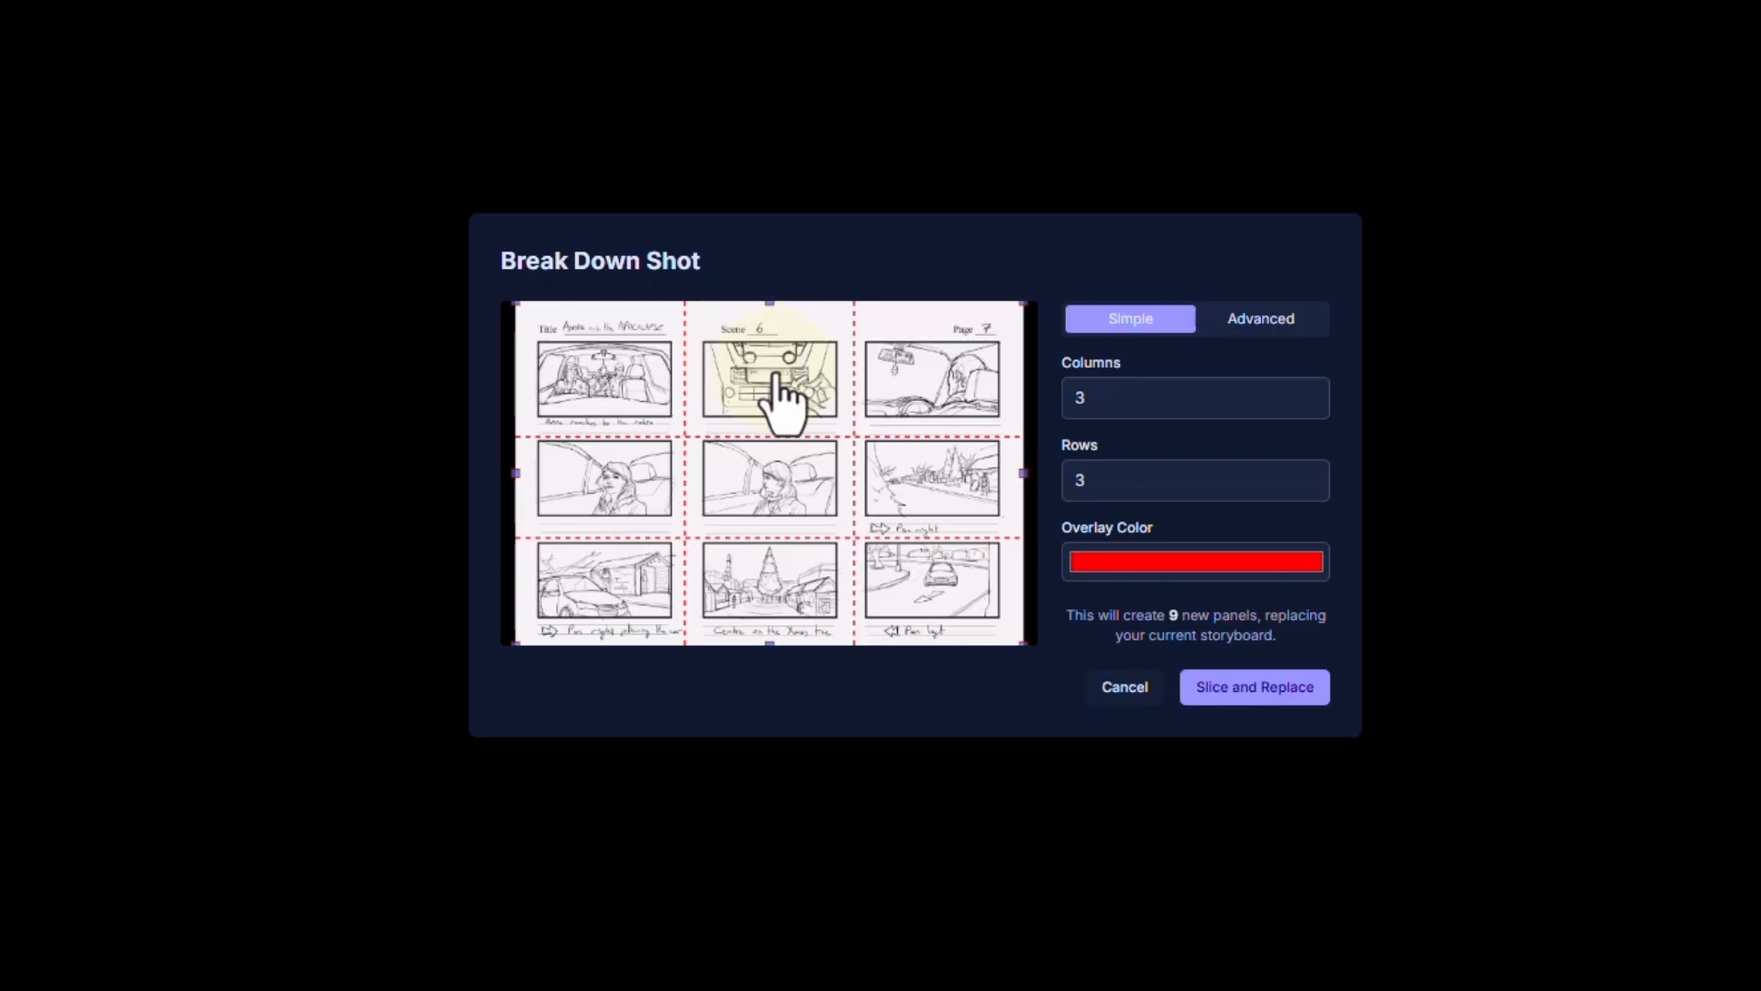
left_click(1273, 691)
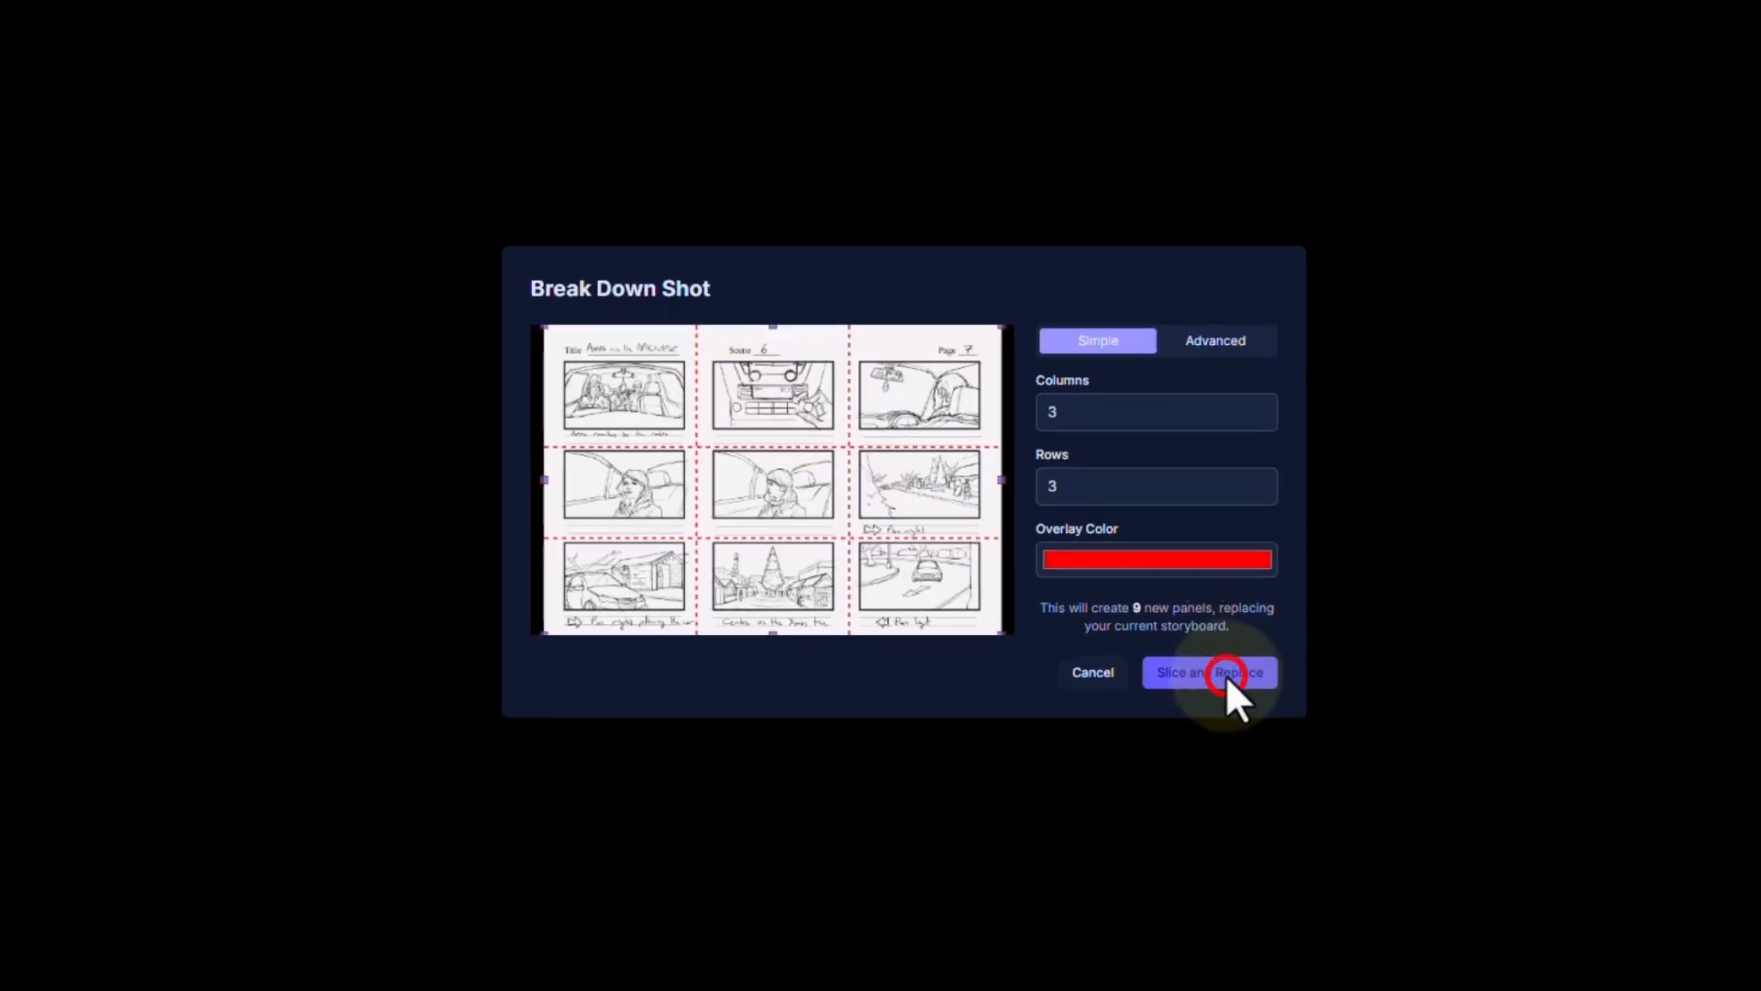
scroll(1128, 642, "down", 5)
scroll(1128, 642, "down", 6)
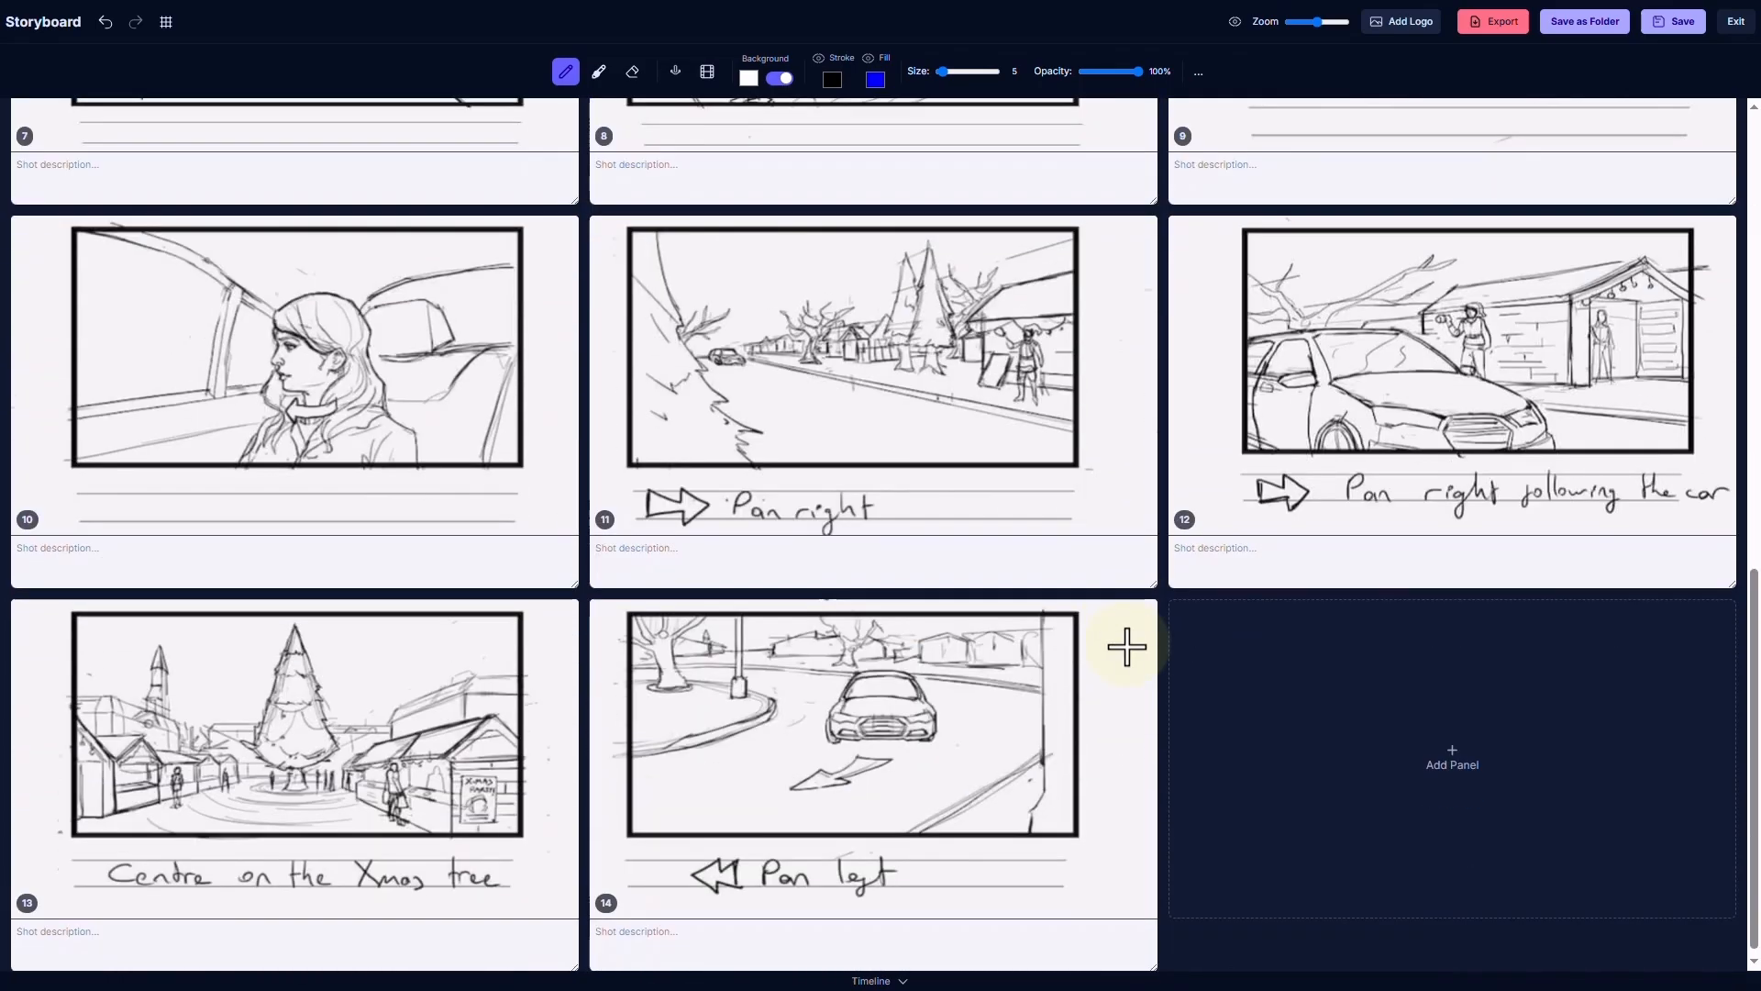
Set the pencil stroke colour to red and draw an arrow pointing left from the driver's face in panel 8
scroll(1128, 642, "up", 7)
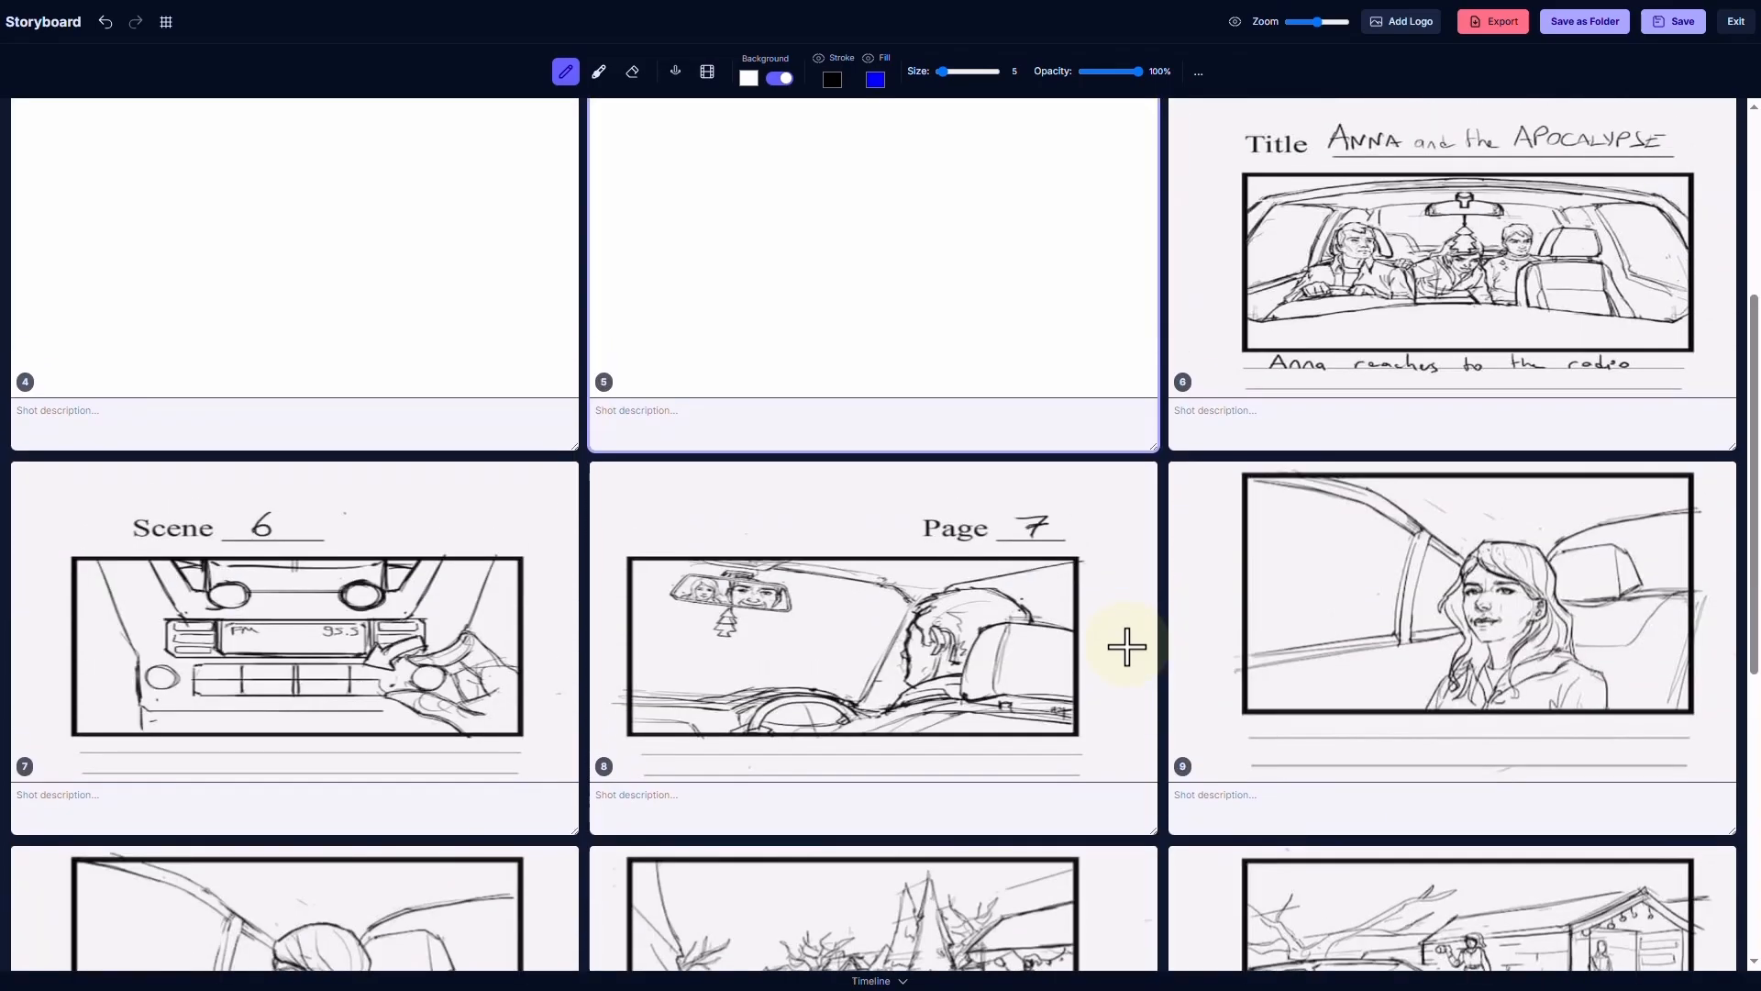
scroll(1126, 648, "up", 2)
scroll(1128, 642, "down", 4)
left_click_drag(917, 420, 897, 472)
left_click(832, 79)
left_click_drag(931, 156, 980, 97)
mouse_move(896, 456)
left_mouse_down()
mouse_move(806, 460)
mouse_move(842, 474)
left_mouse_up()
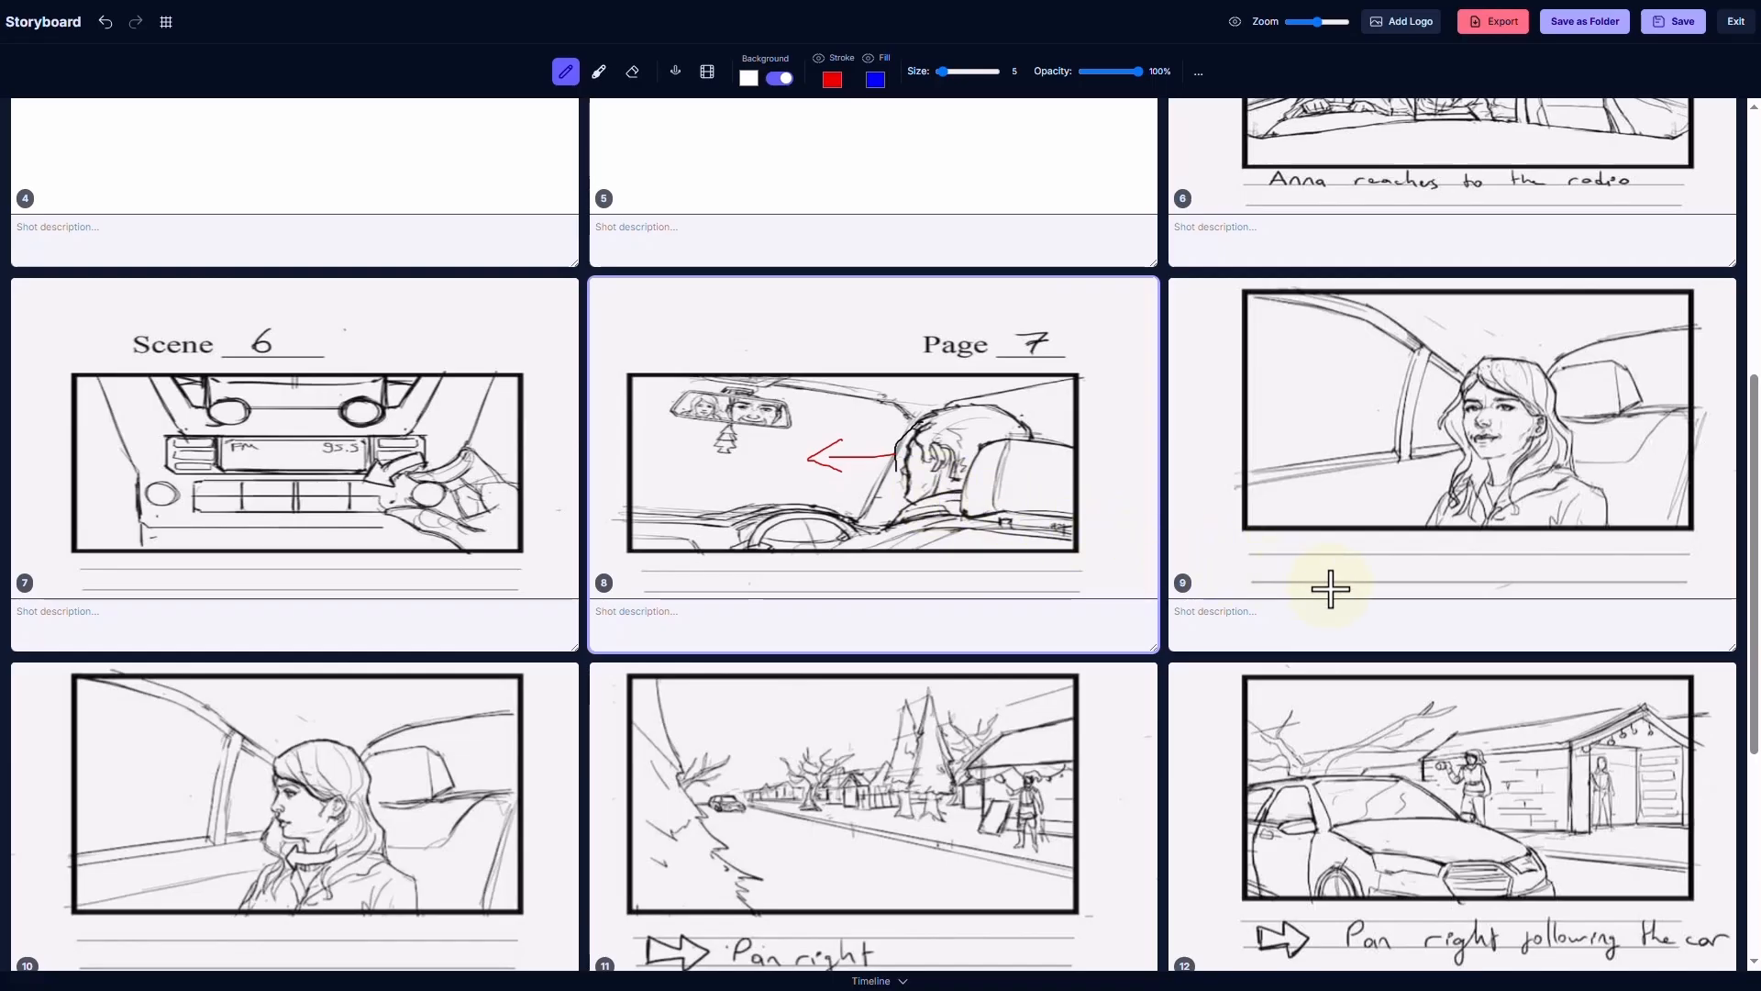
left_click(272, 82)
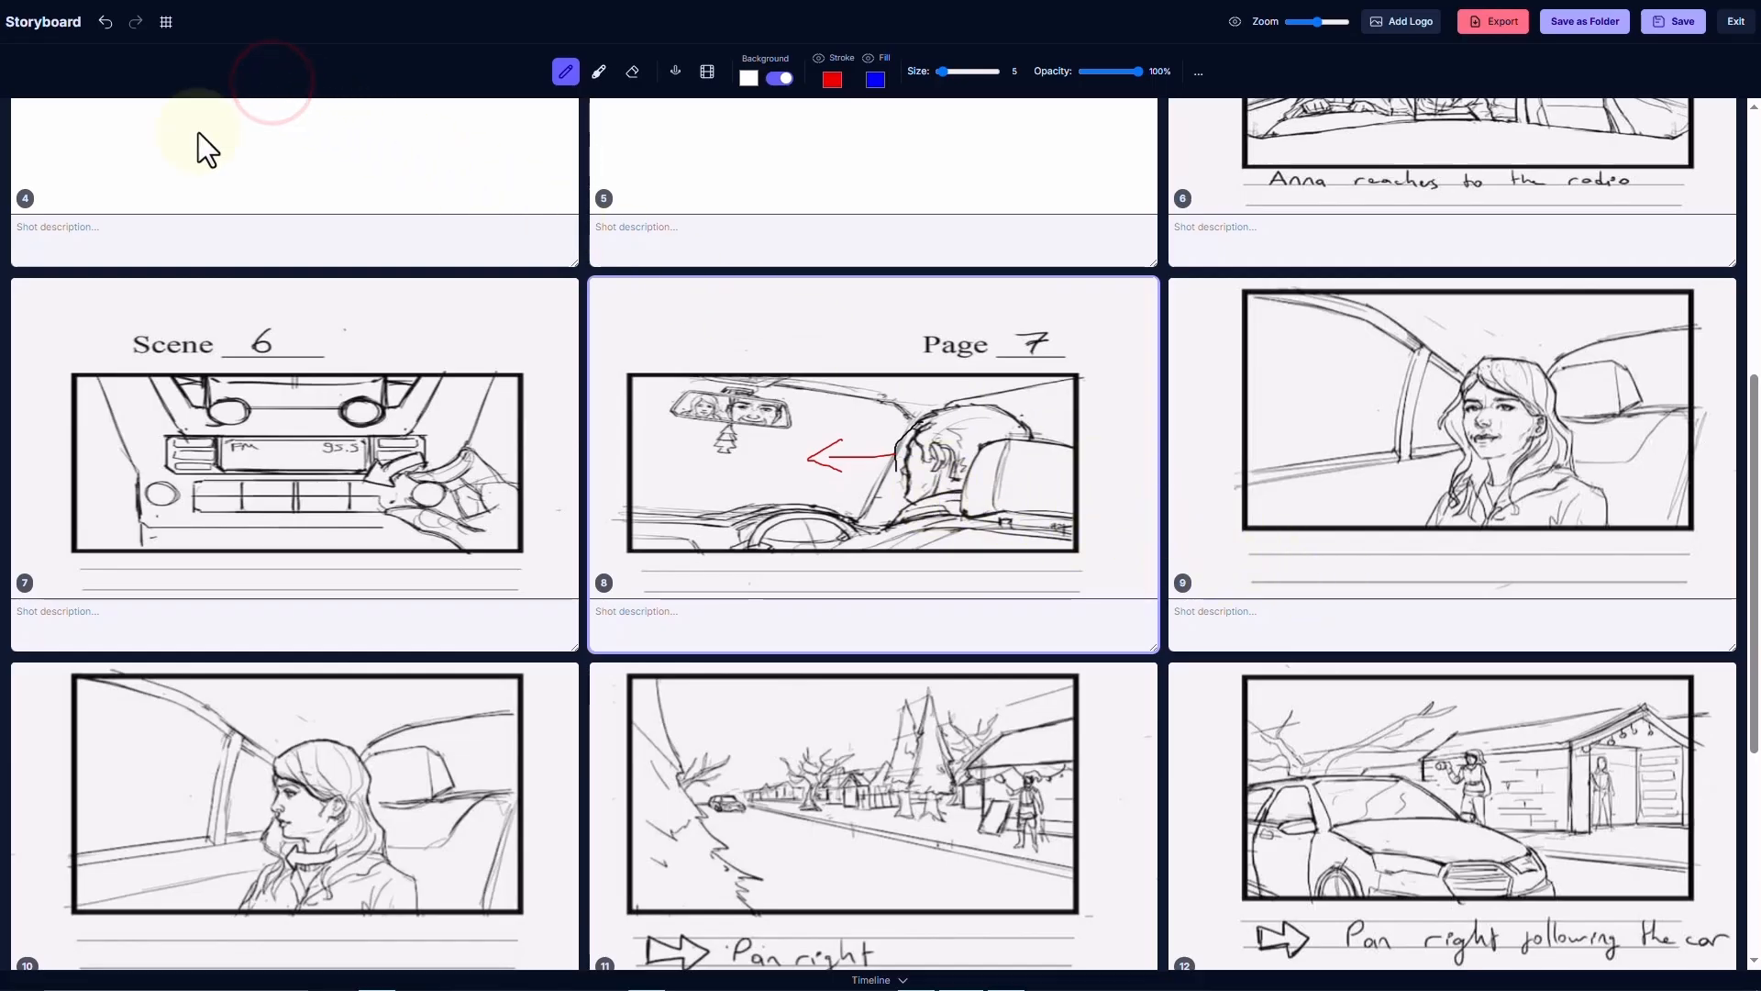
scroll(206, 147, "down", 5)
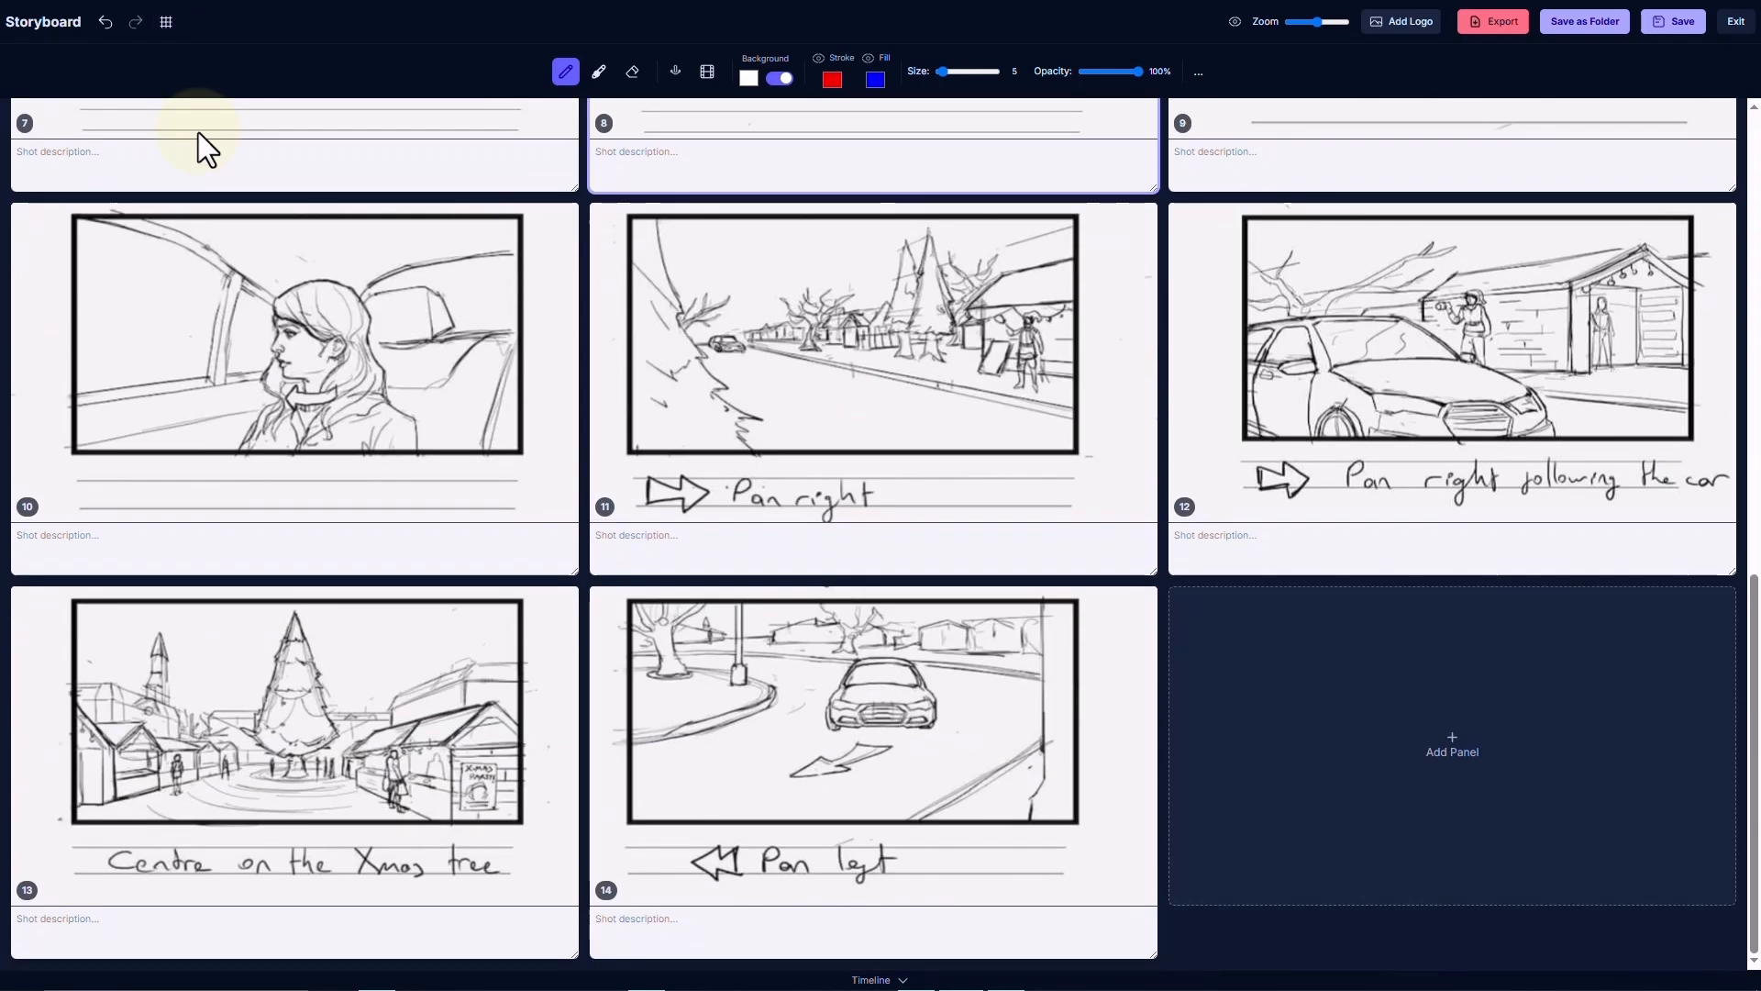
scroll(996, 624, "up", 5)
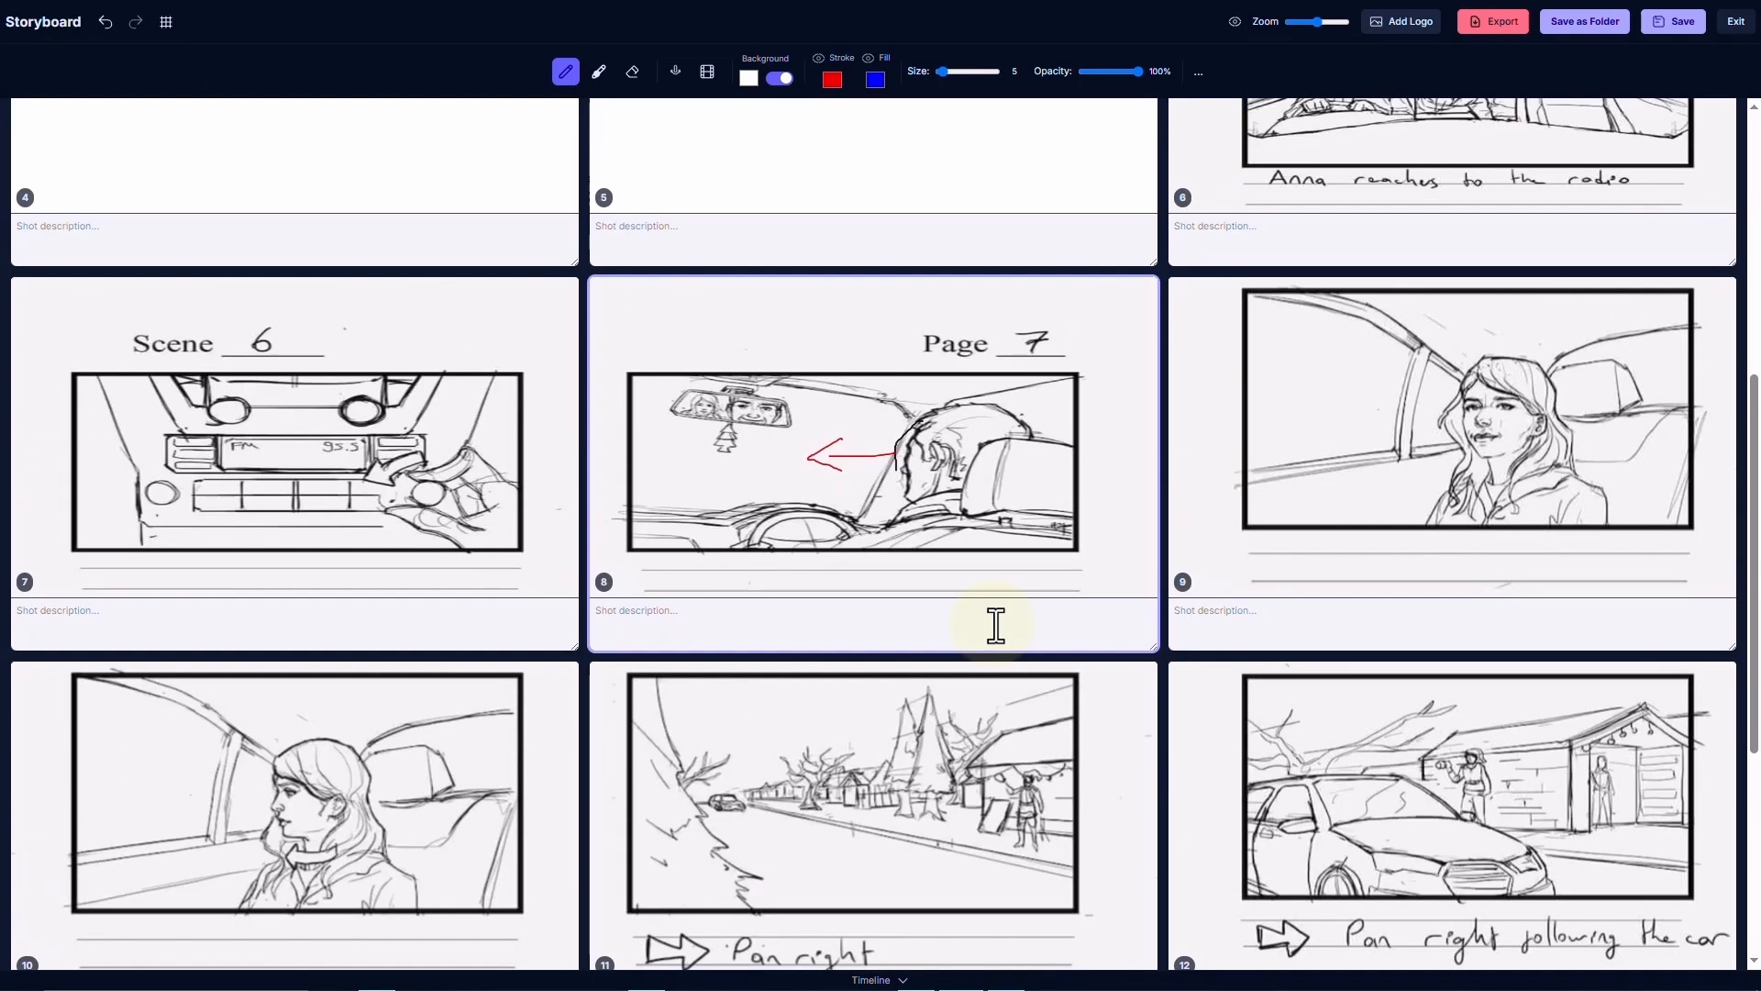
scroll(994, 614, "up", 4)
scroll(997, 568, "down", 1)
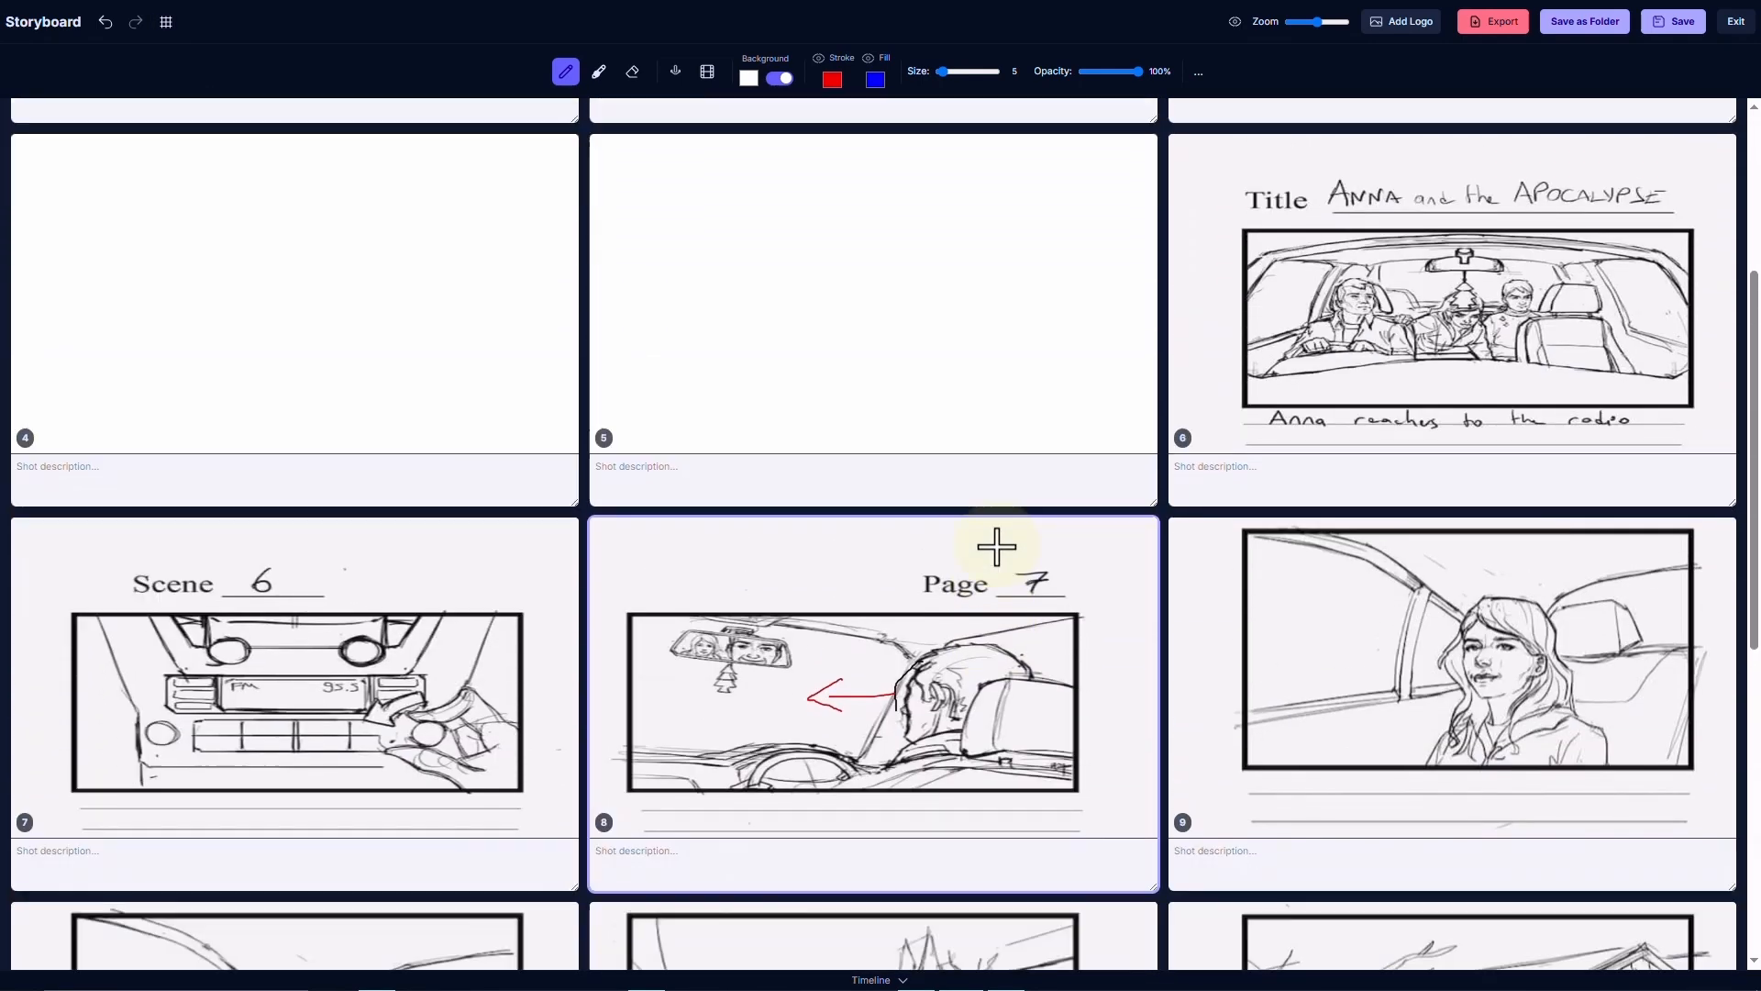
scroll(997, 546, "down", 5)
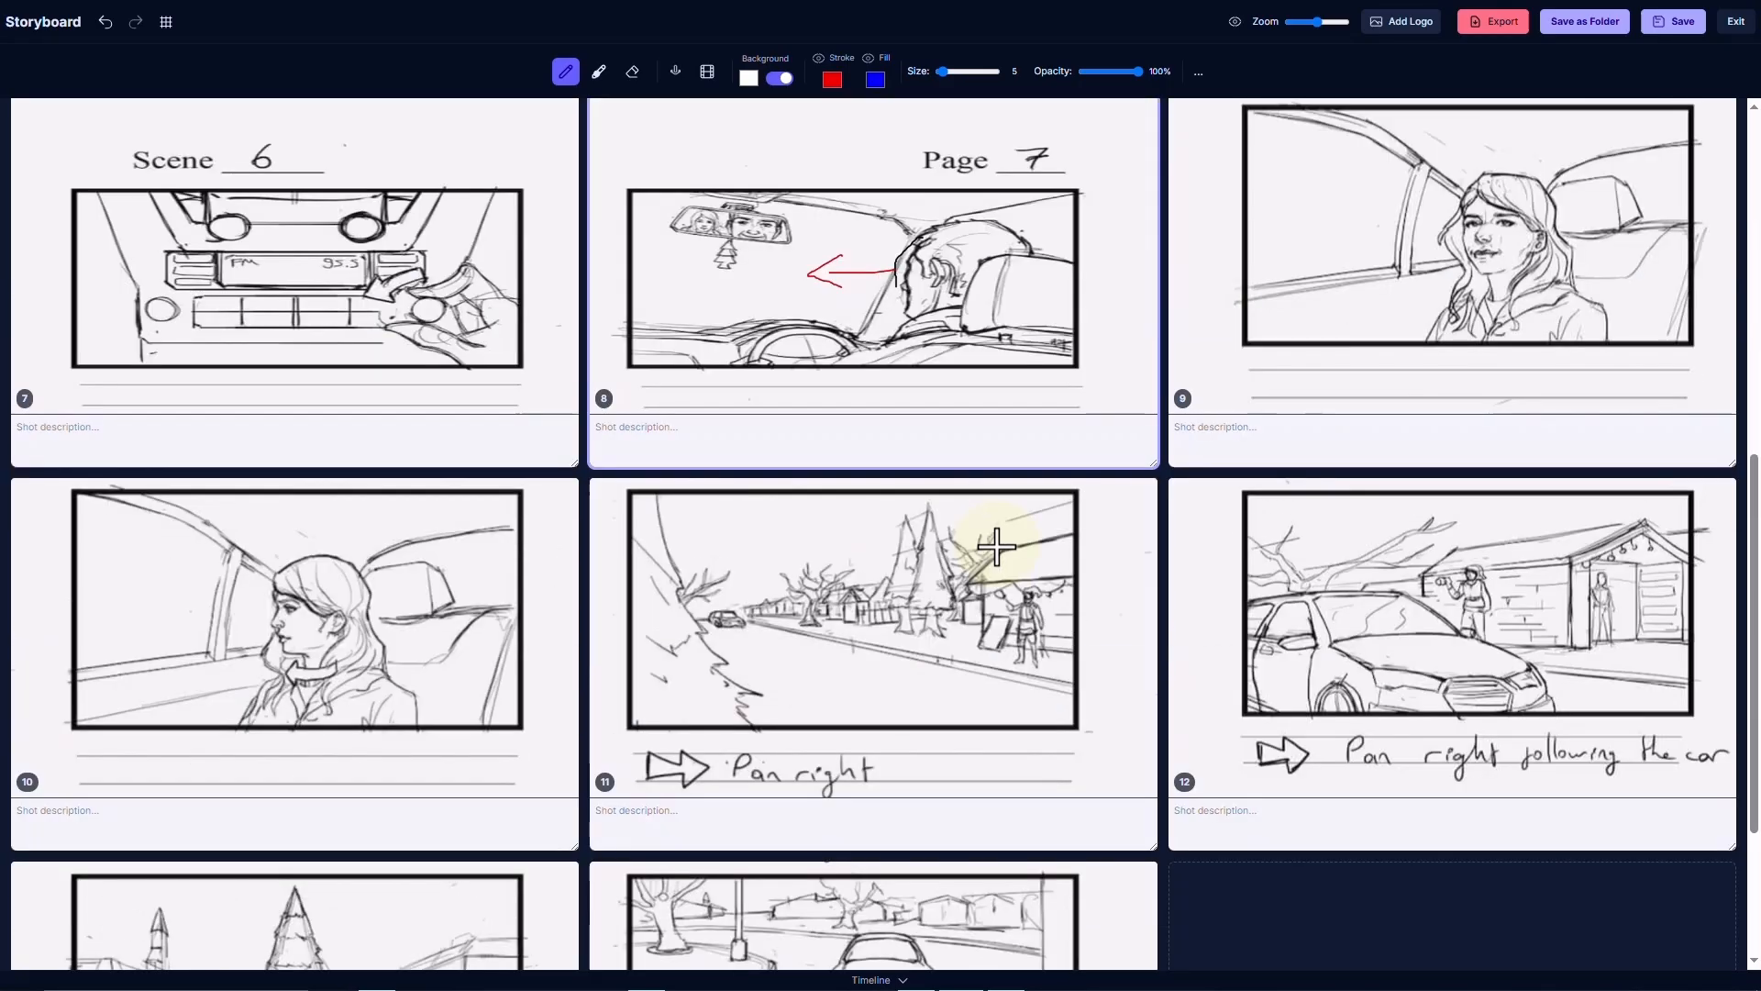
Load the same nine-frame storyboard sheet again, with a red overlay and slicing set to 3 columns and 4 rows
left_click(161, 24)
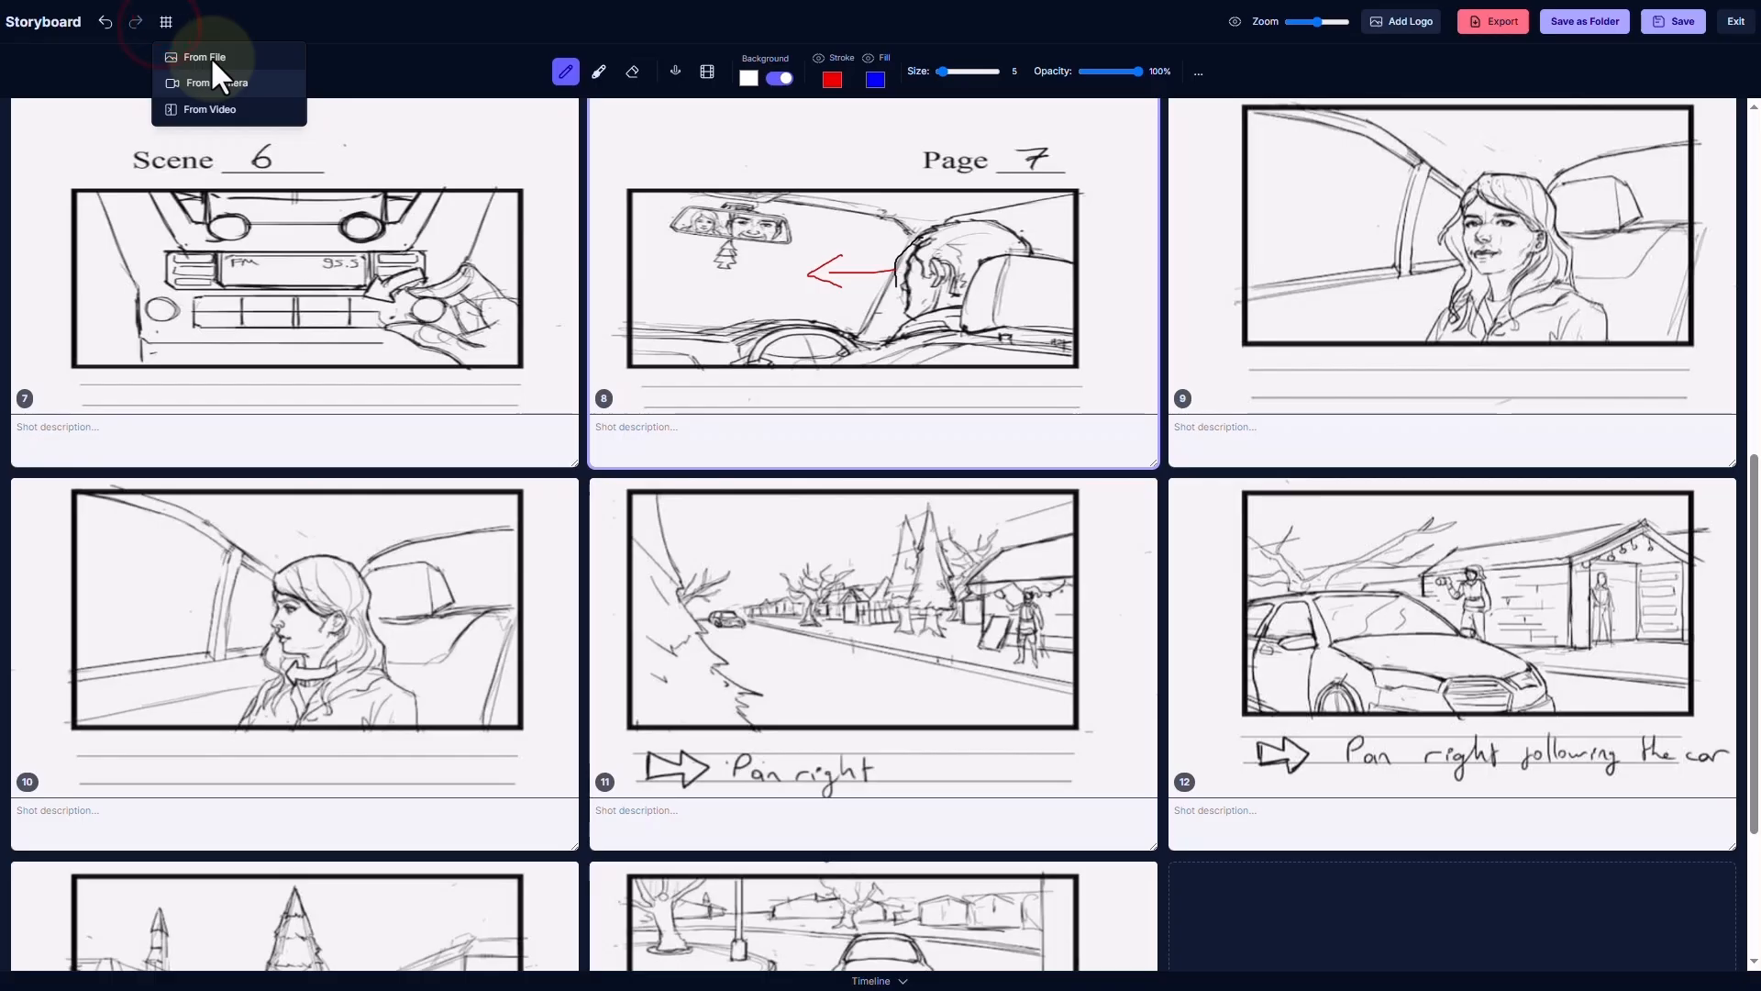
left_click(210, 57)
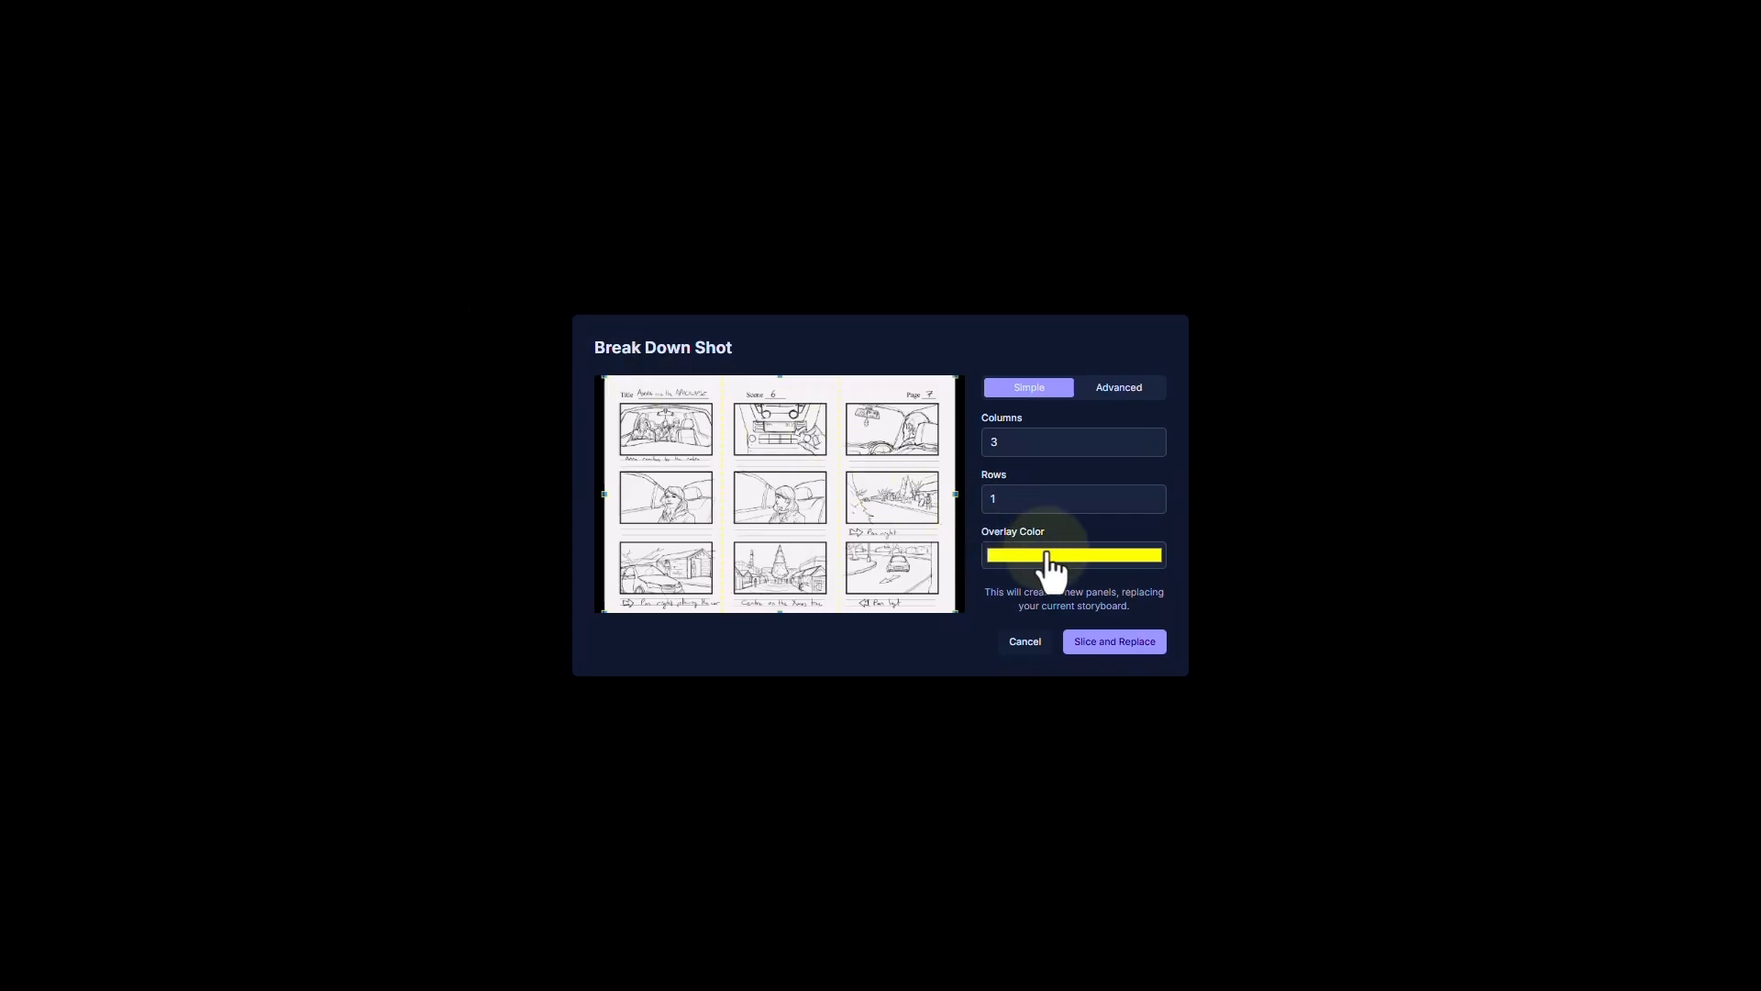
left_click(1154, 495)
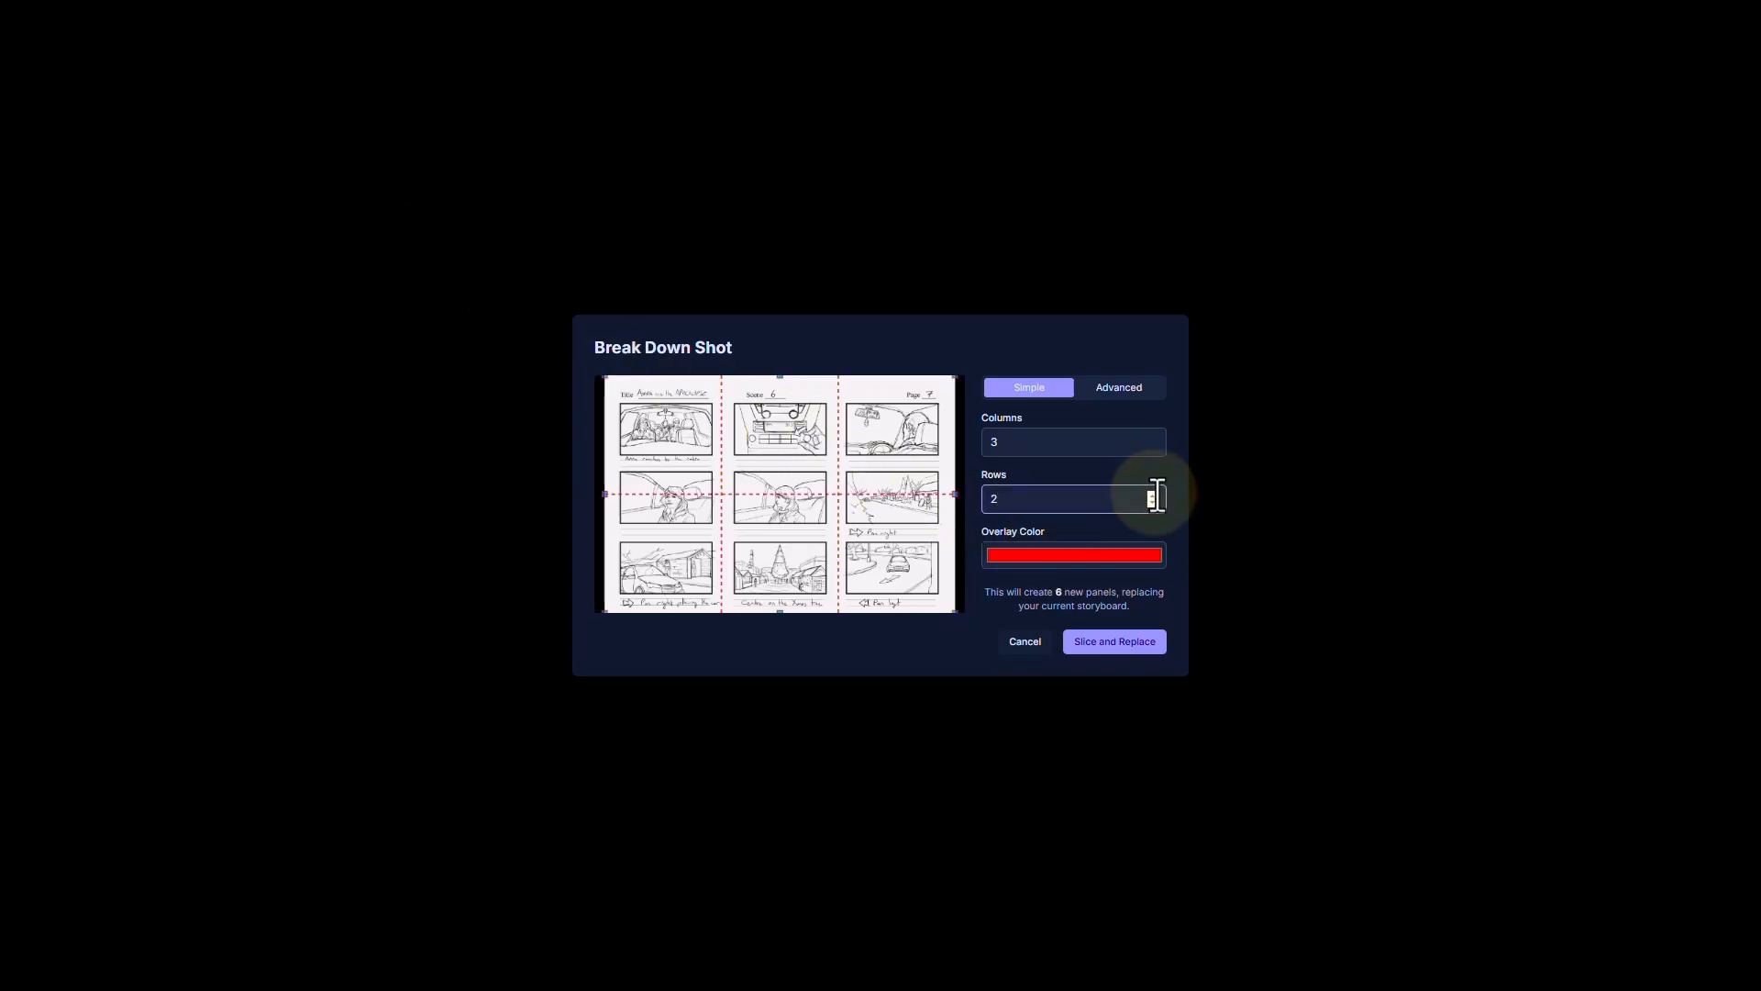
left_click(1152, 493)
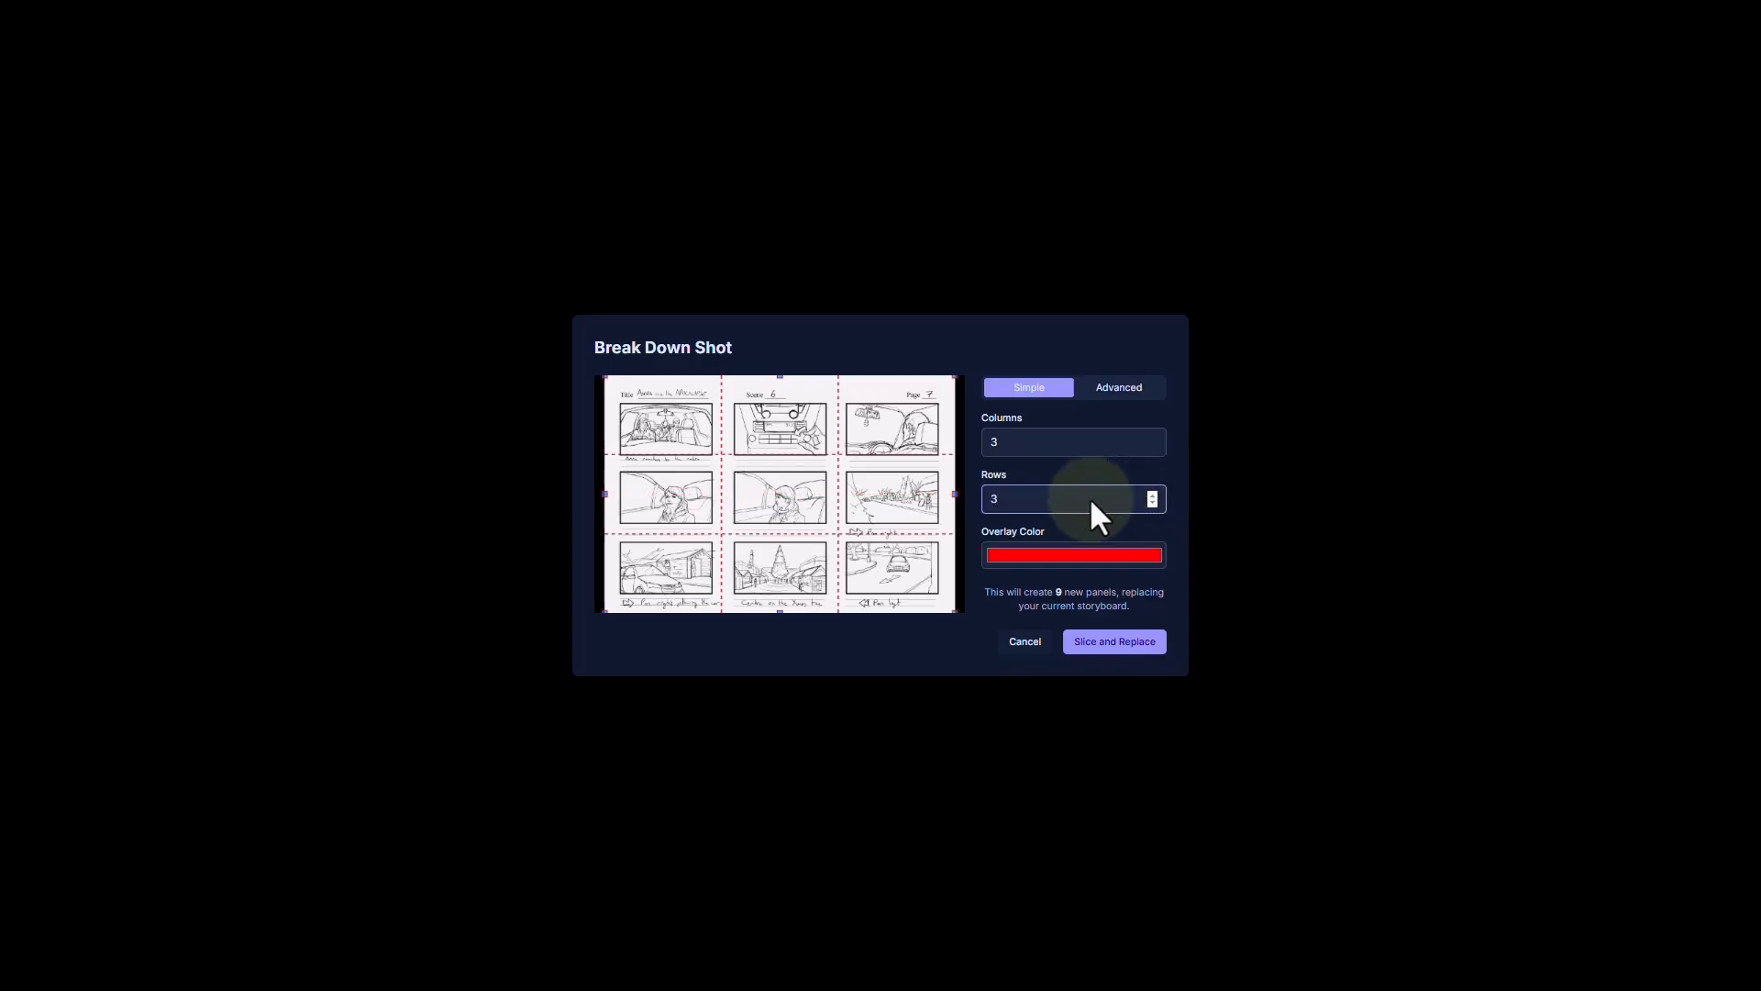
left_click(1152, 494)
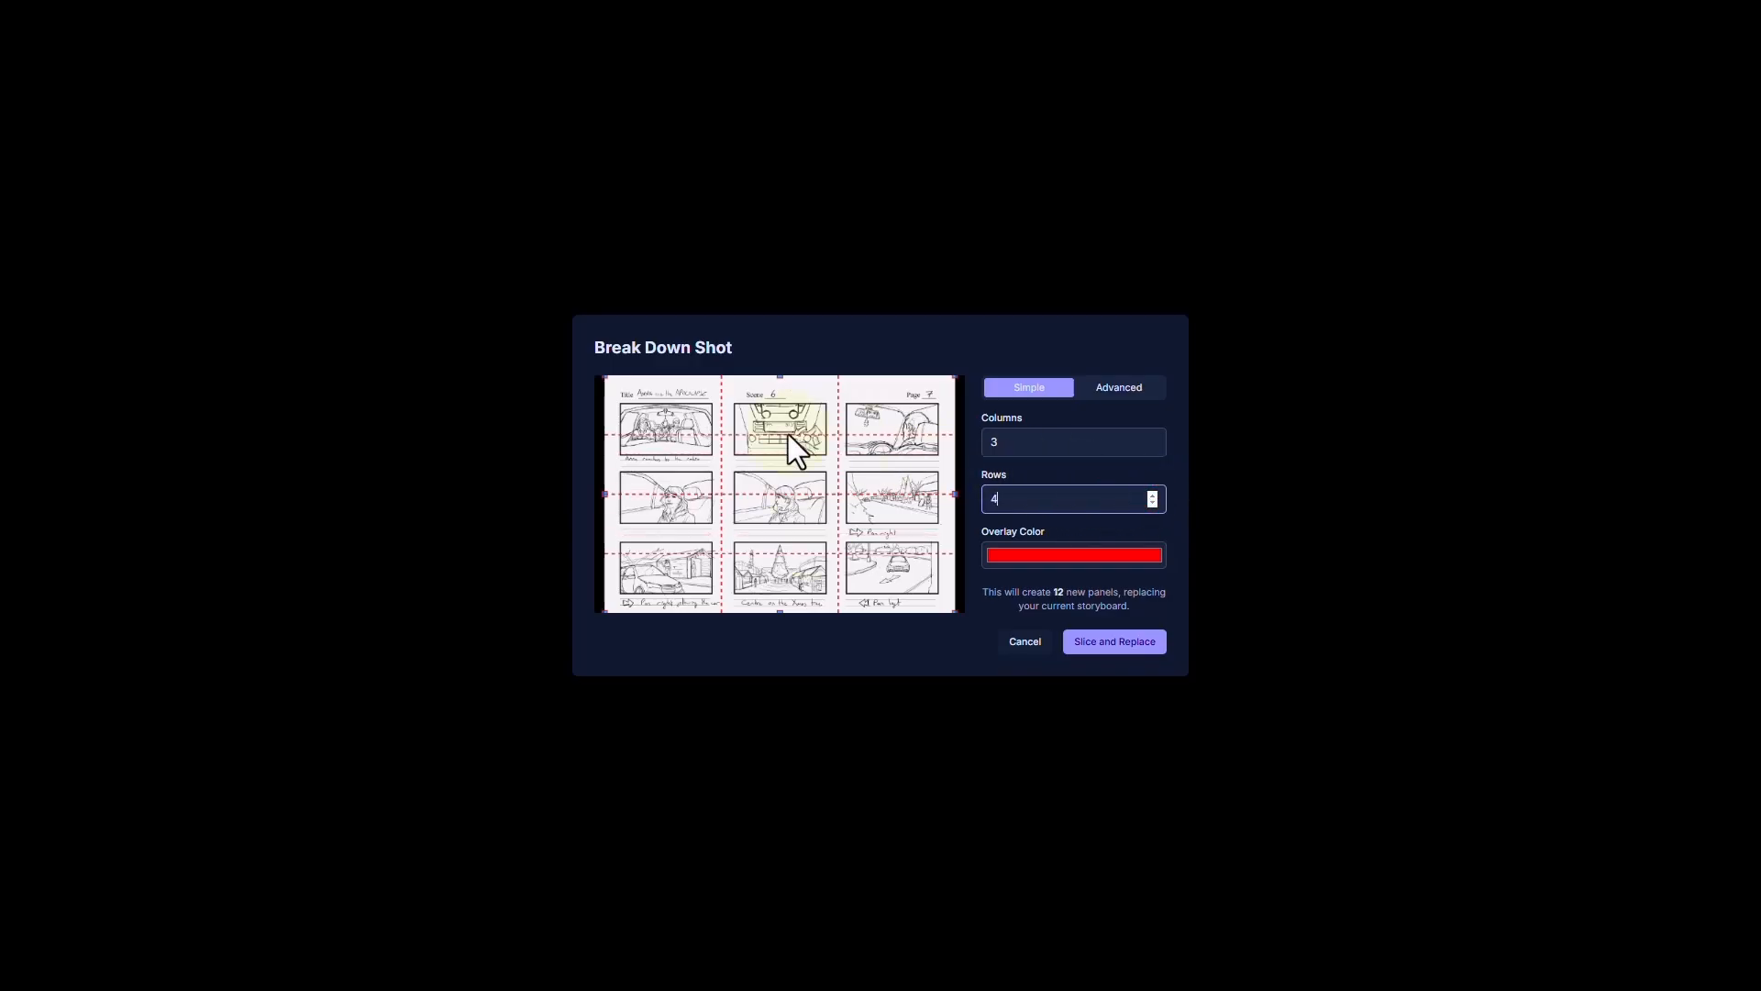
Shift the row dividers to isolate the blank top strip and separate the three frame rows, and slice the sheet into panels
left_click_drag(788, 433, 756, 465)
left_click_drag(756, 553, 759, 542)
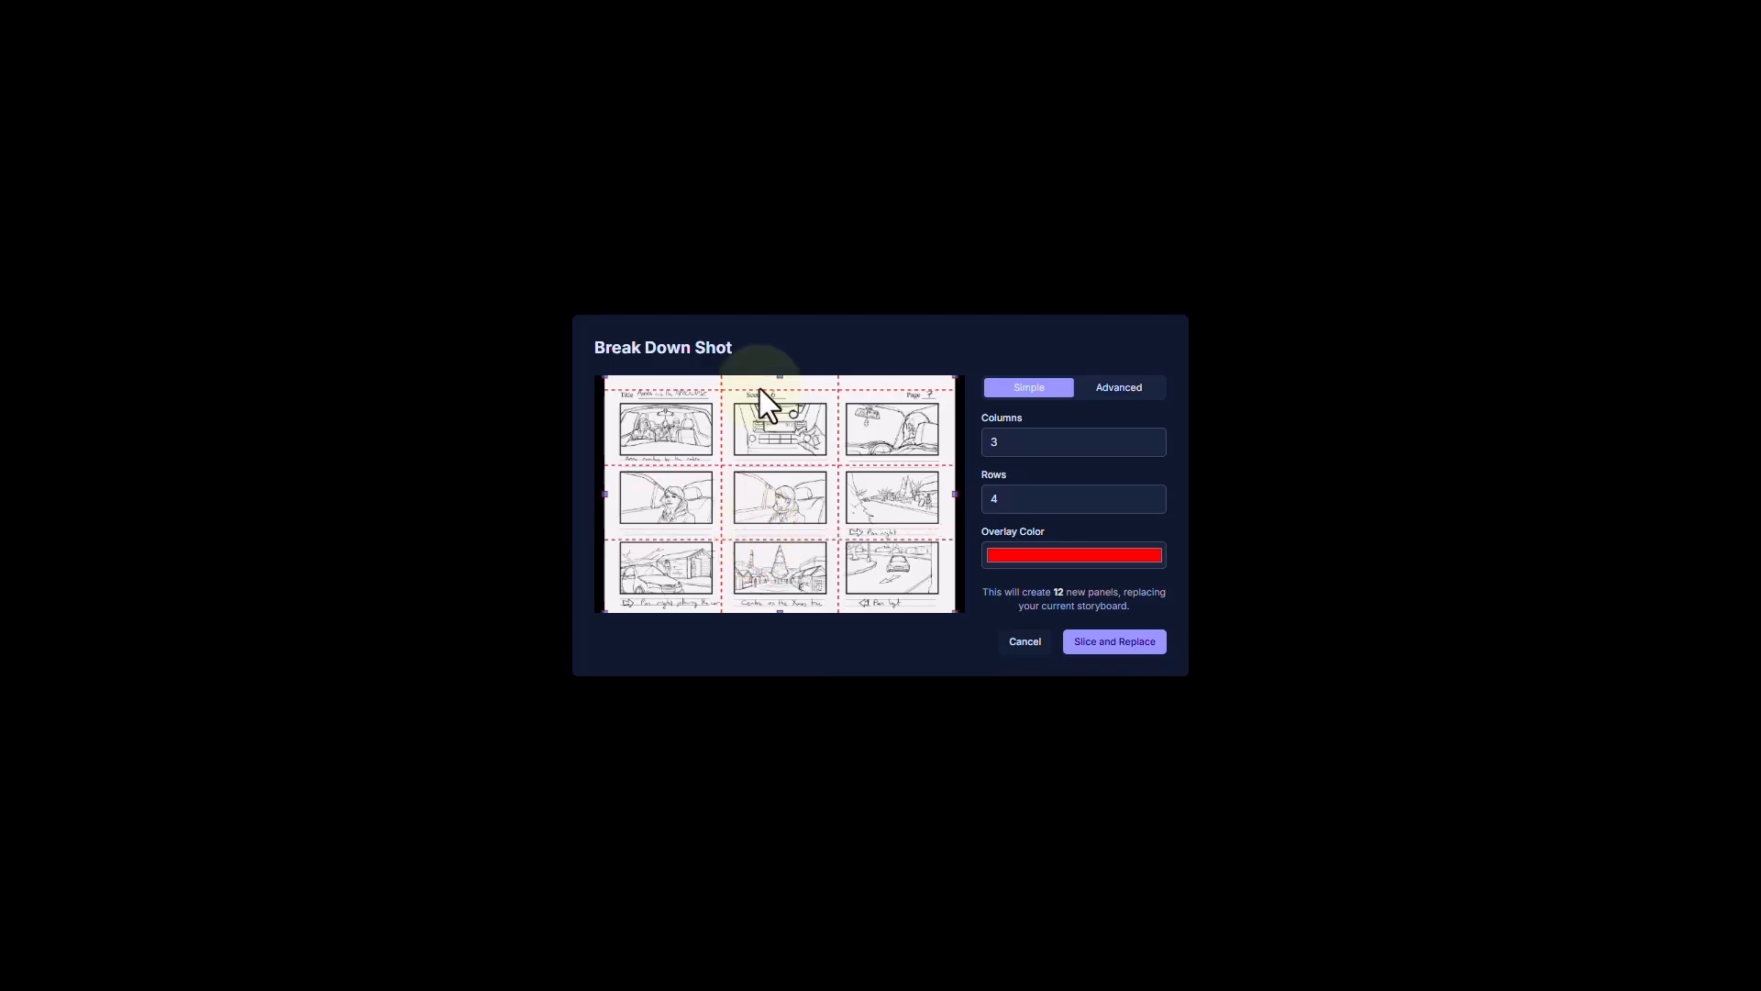
left_click_drag(762, 388, 765, 386)
left_click_drag(813, 391, 826, 389)
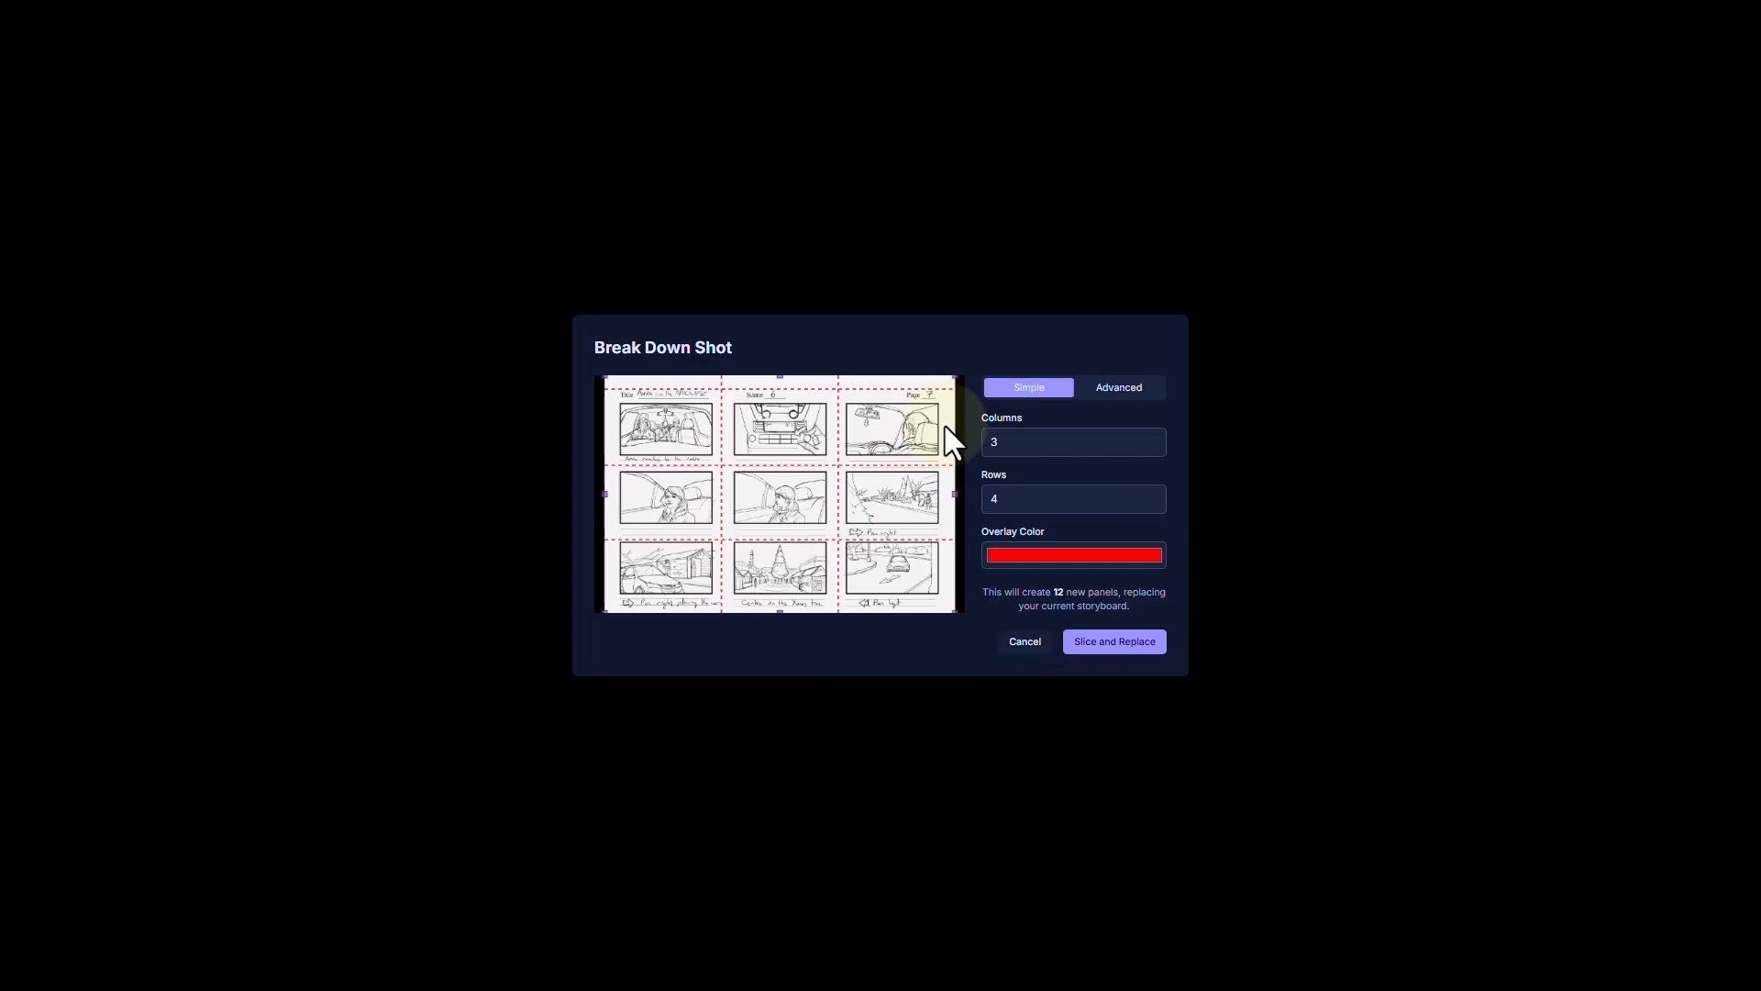
left_click(1140, 642)
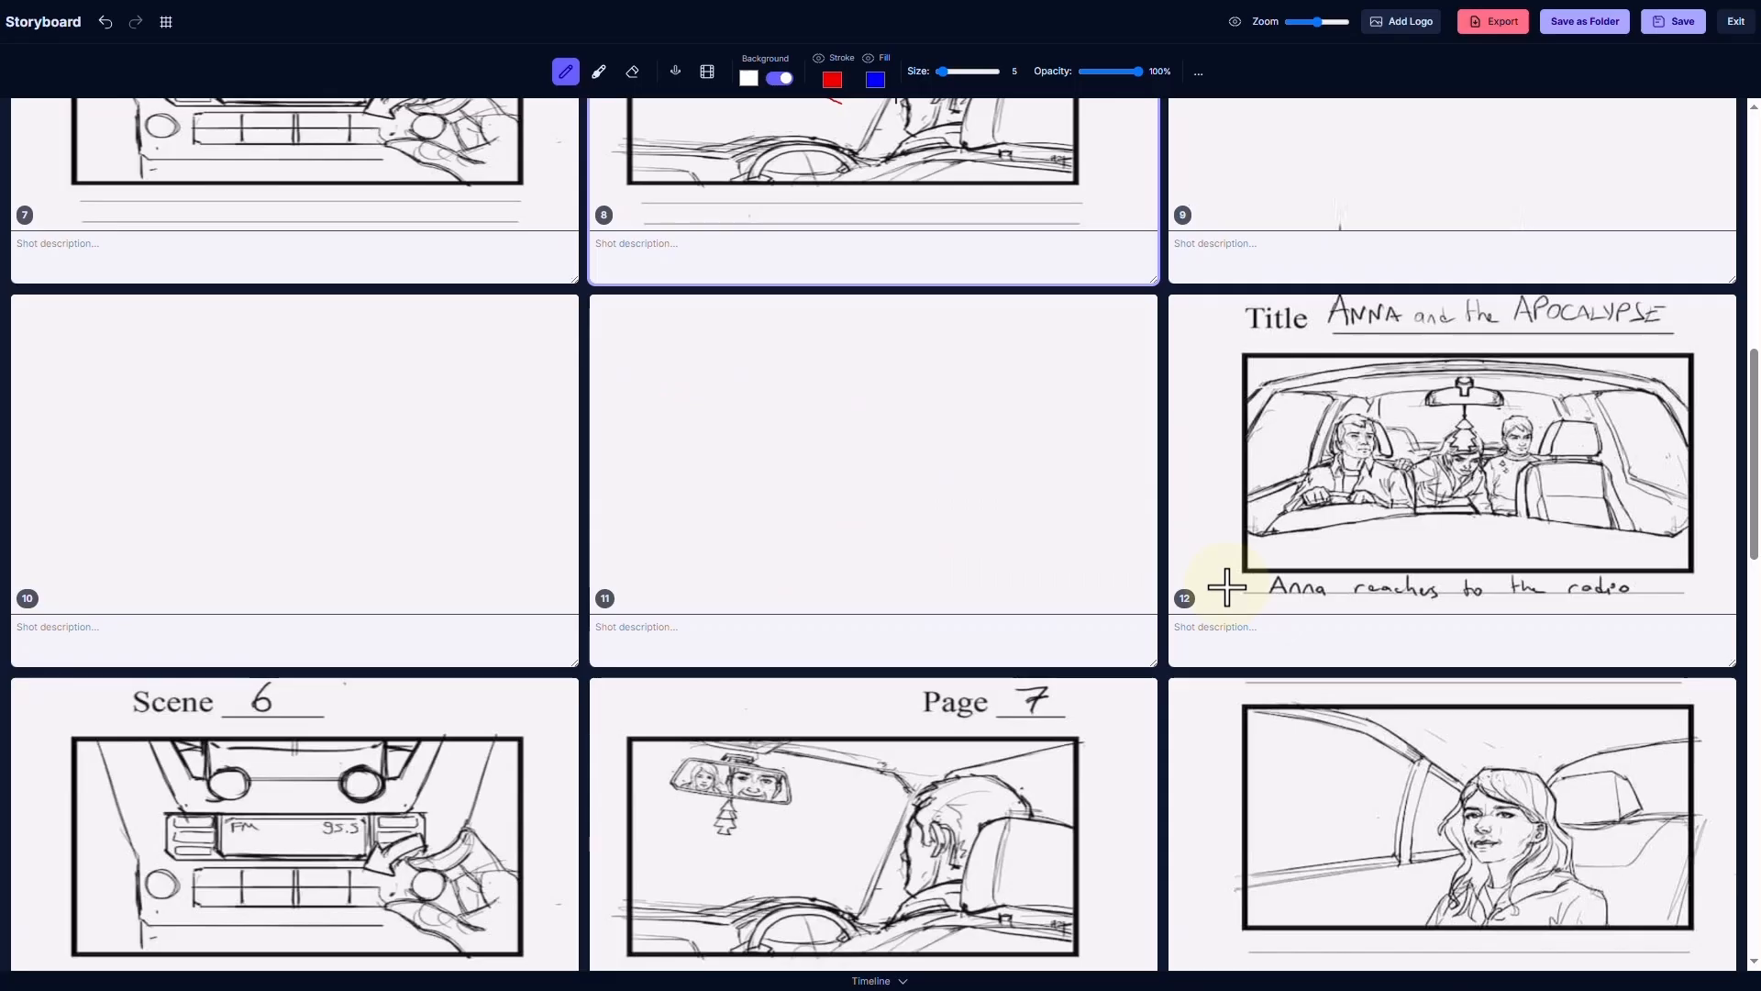
Delete the three blank strip panels 9, 10 and 11 in the Animatic Tool and return to the storyboard
scroll(1226, 585, "down", 5)
scroll(1227, 585, "up", 1)
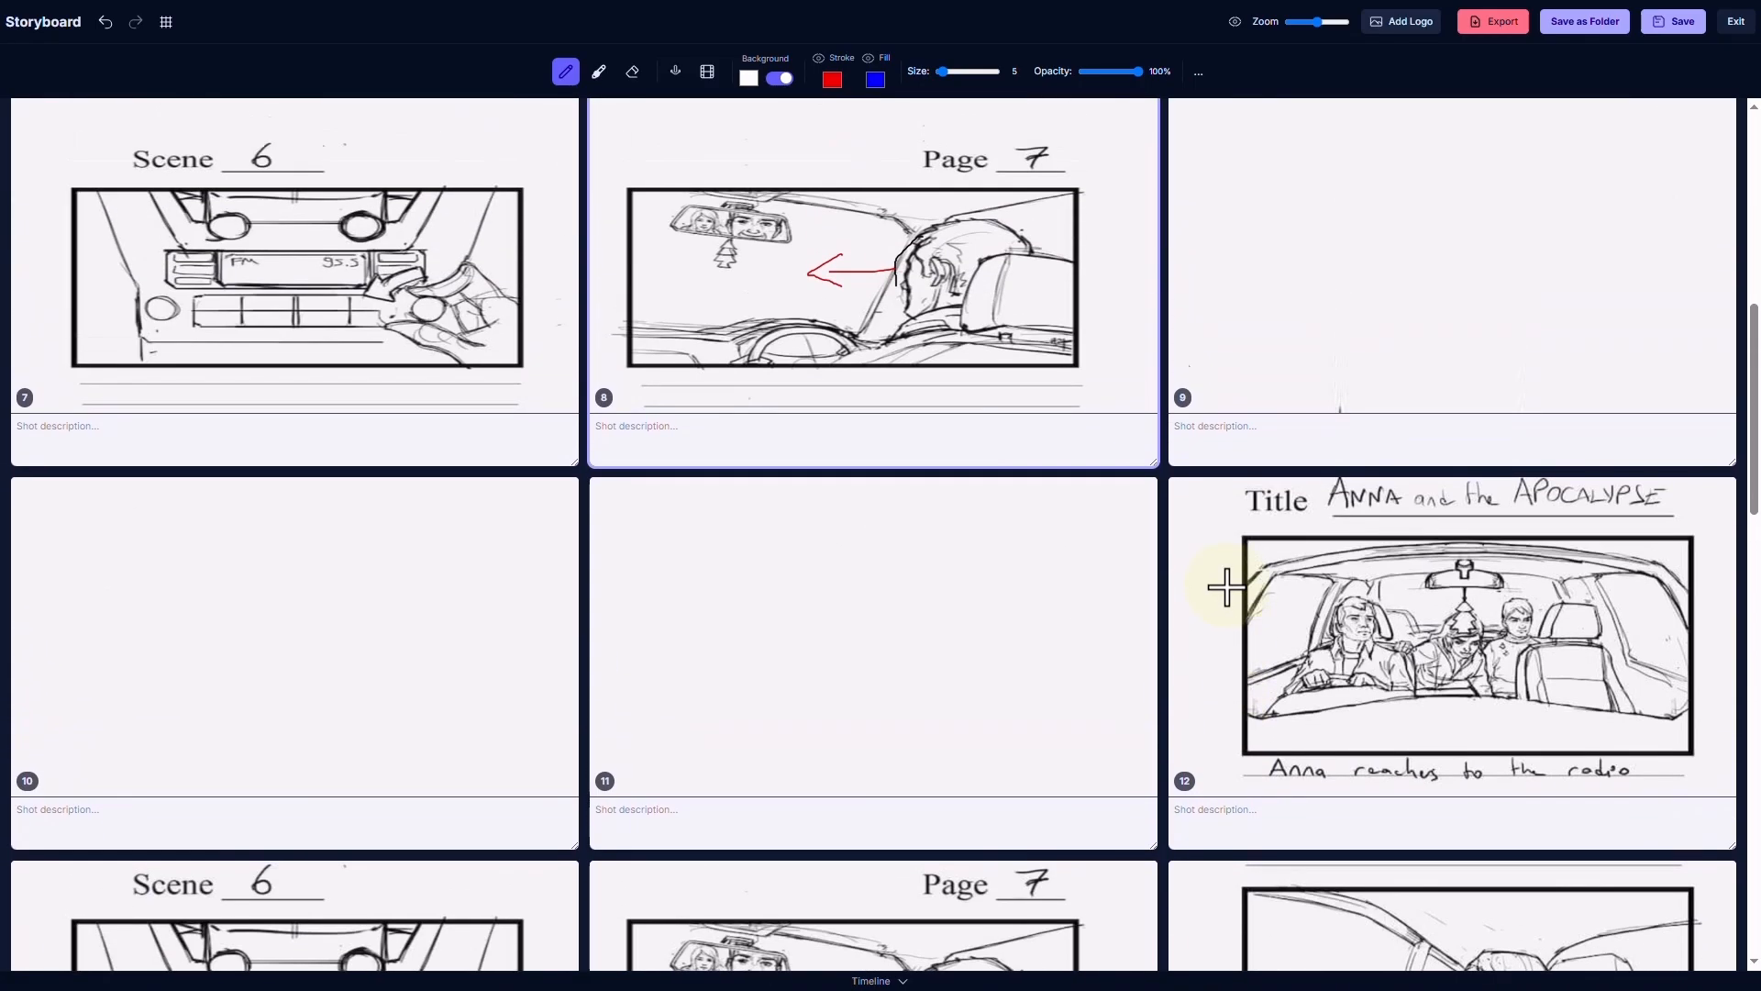
left_click(707, 72)
left_click(1458, 196)
left_click(354, 636)
left_click(884, 649)
left_click(1137, 498)
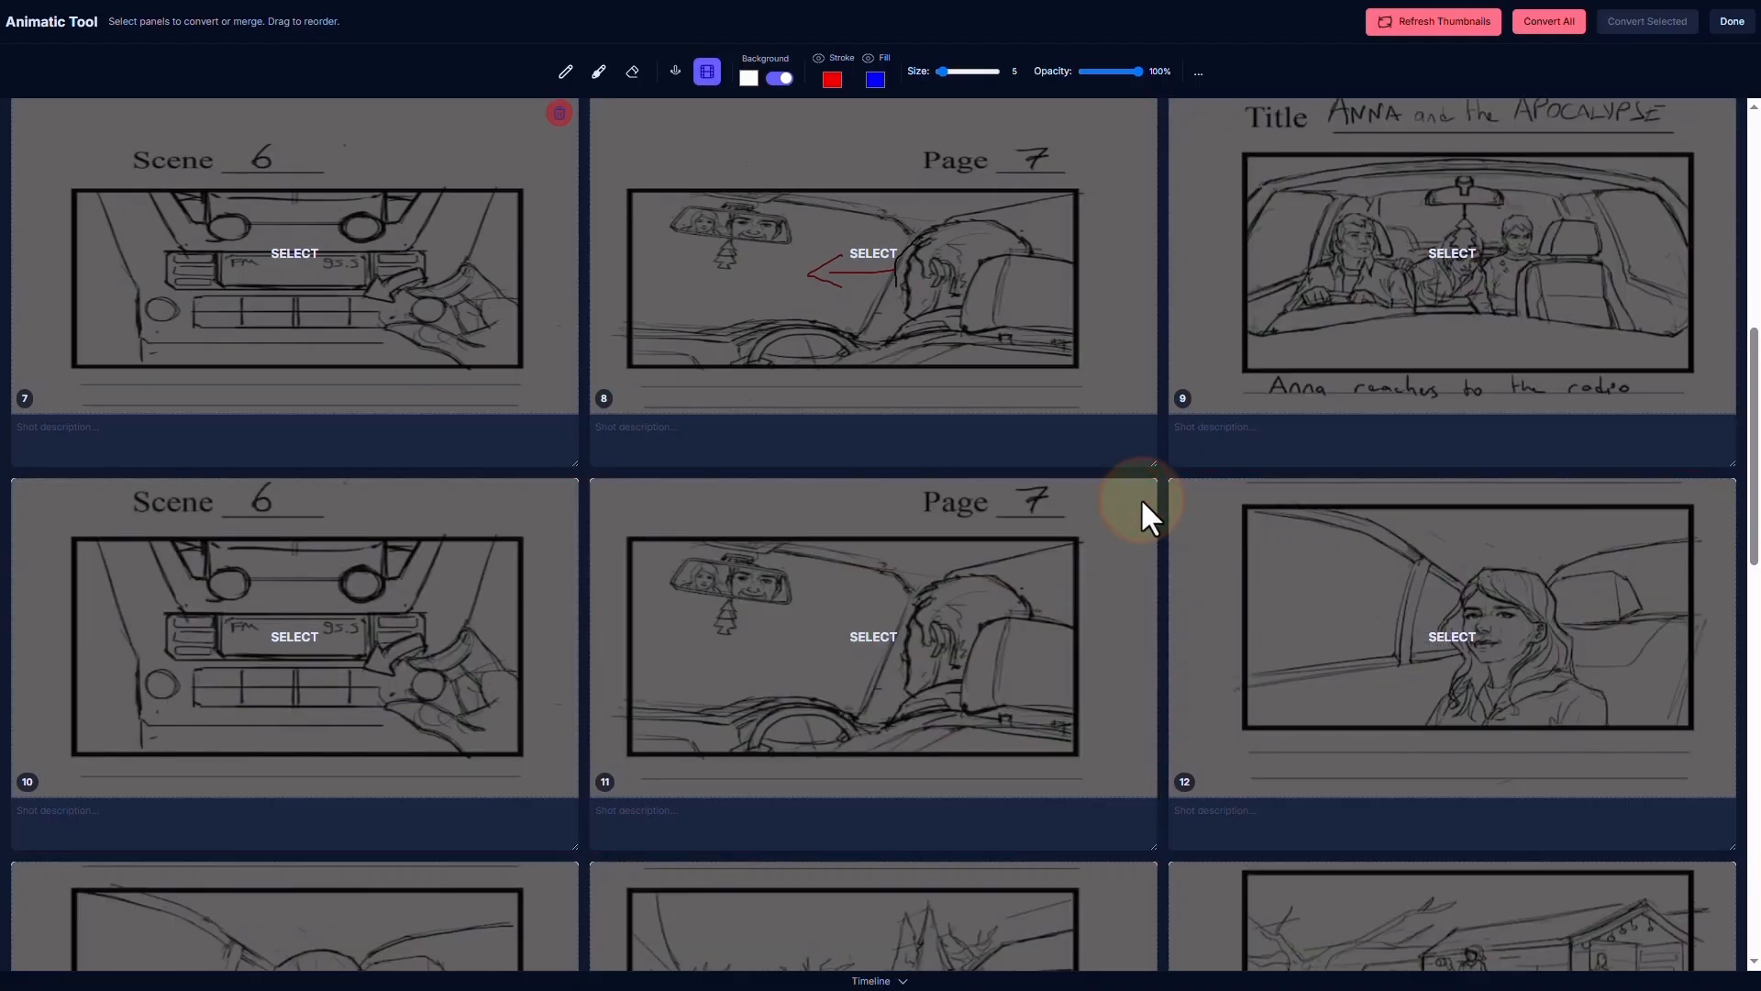
scroll(1141, 497, "up", 3)
key("Escape")
scroll(1187, 531, "down", 8)
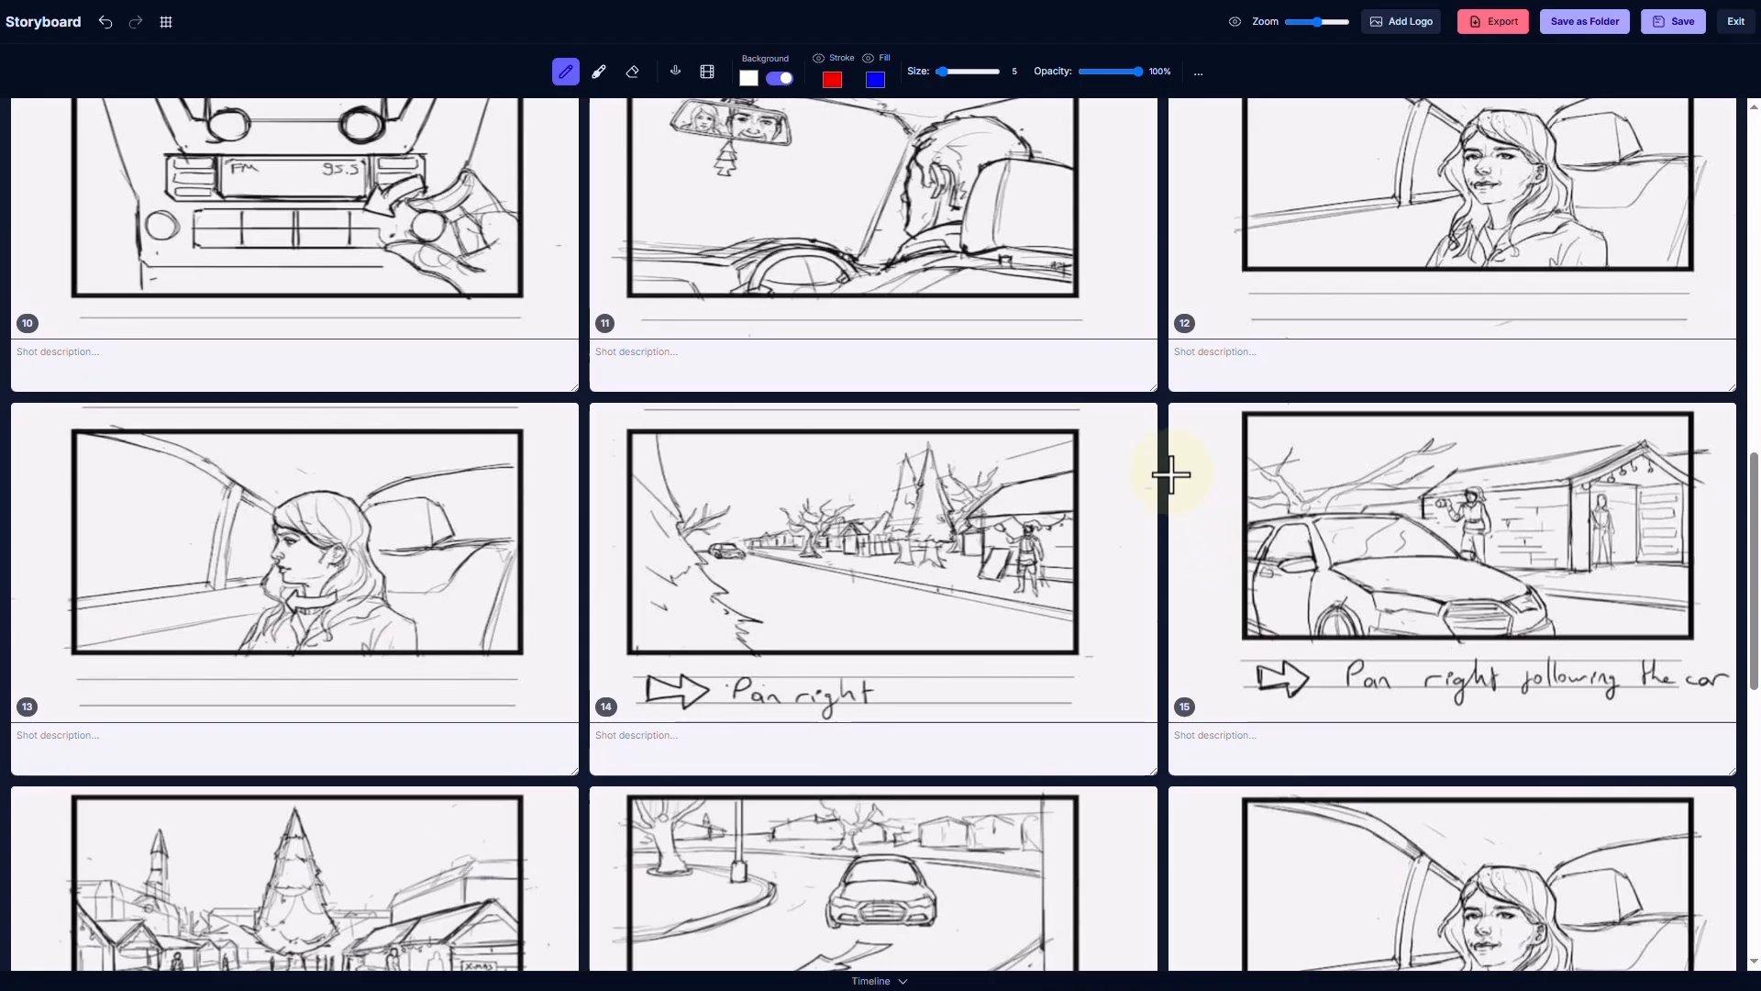
Load the JujutsuKaisen MP4 clip from the file browser into the video shot breakdown
scroll(1165, 454, "up", 2)
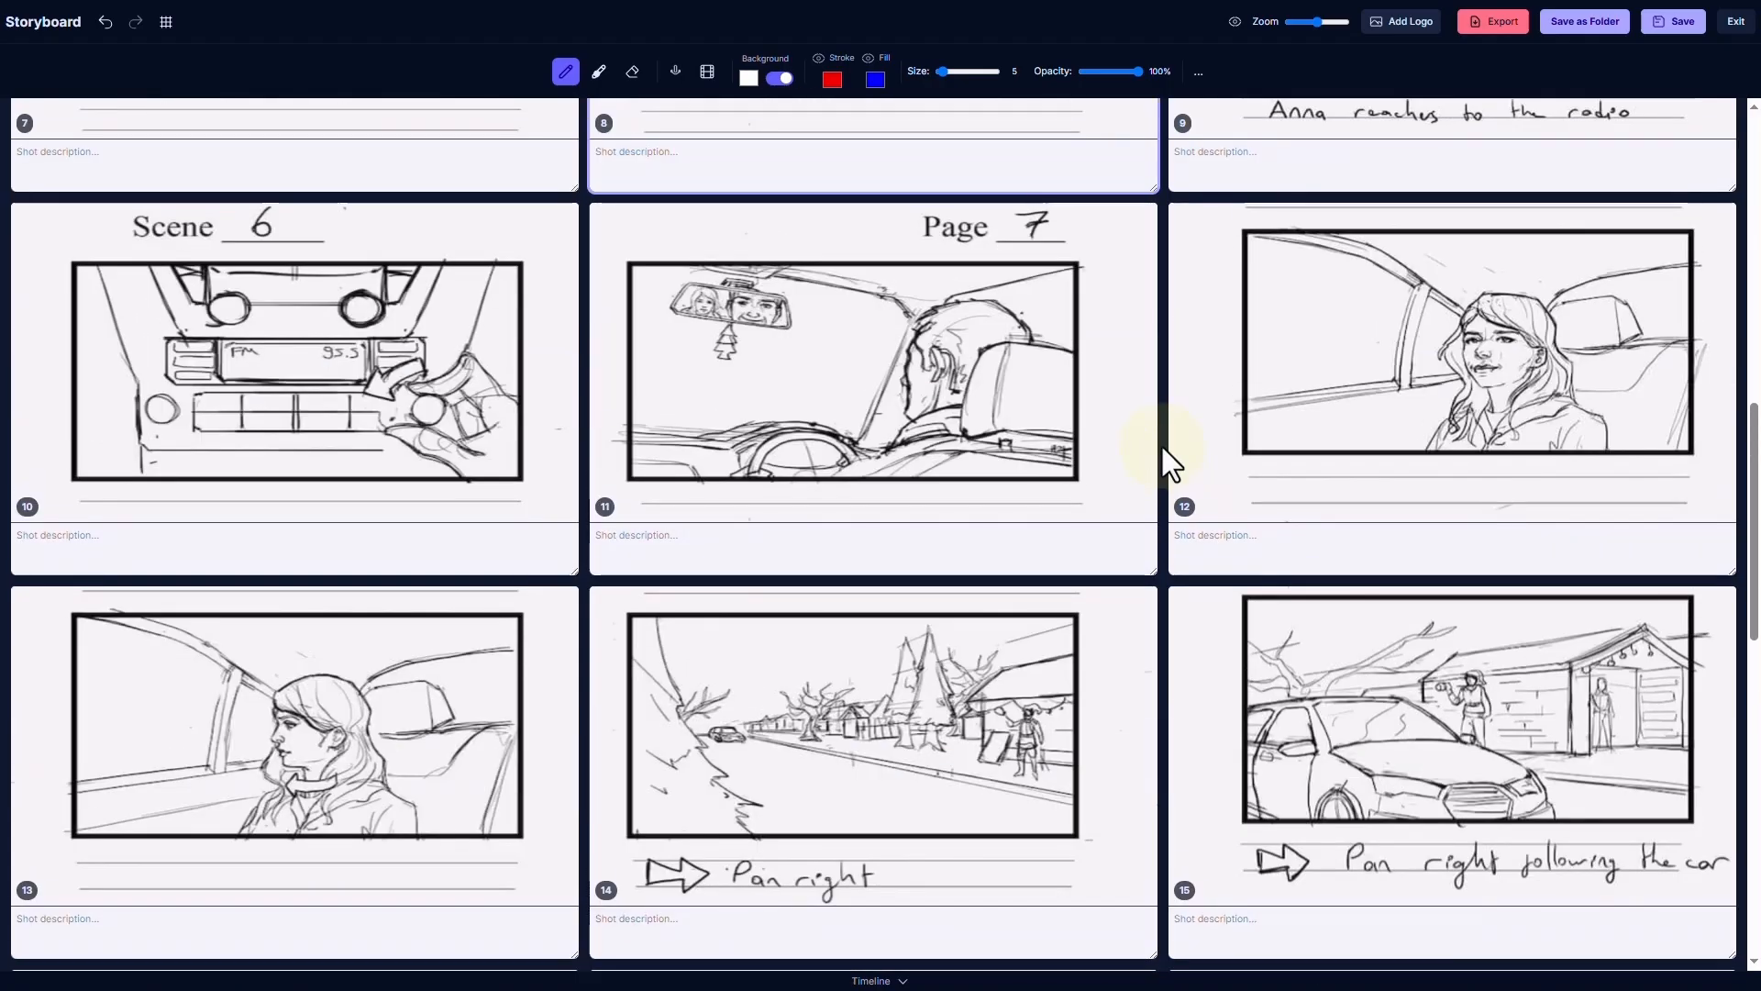
left_click(165, 20)
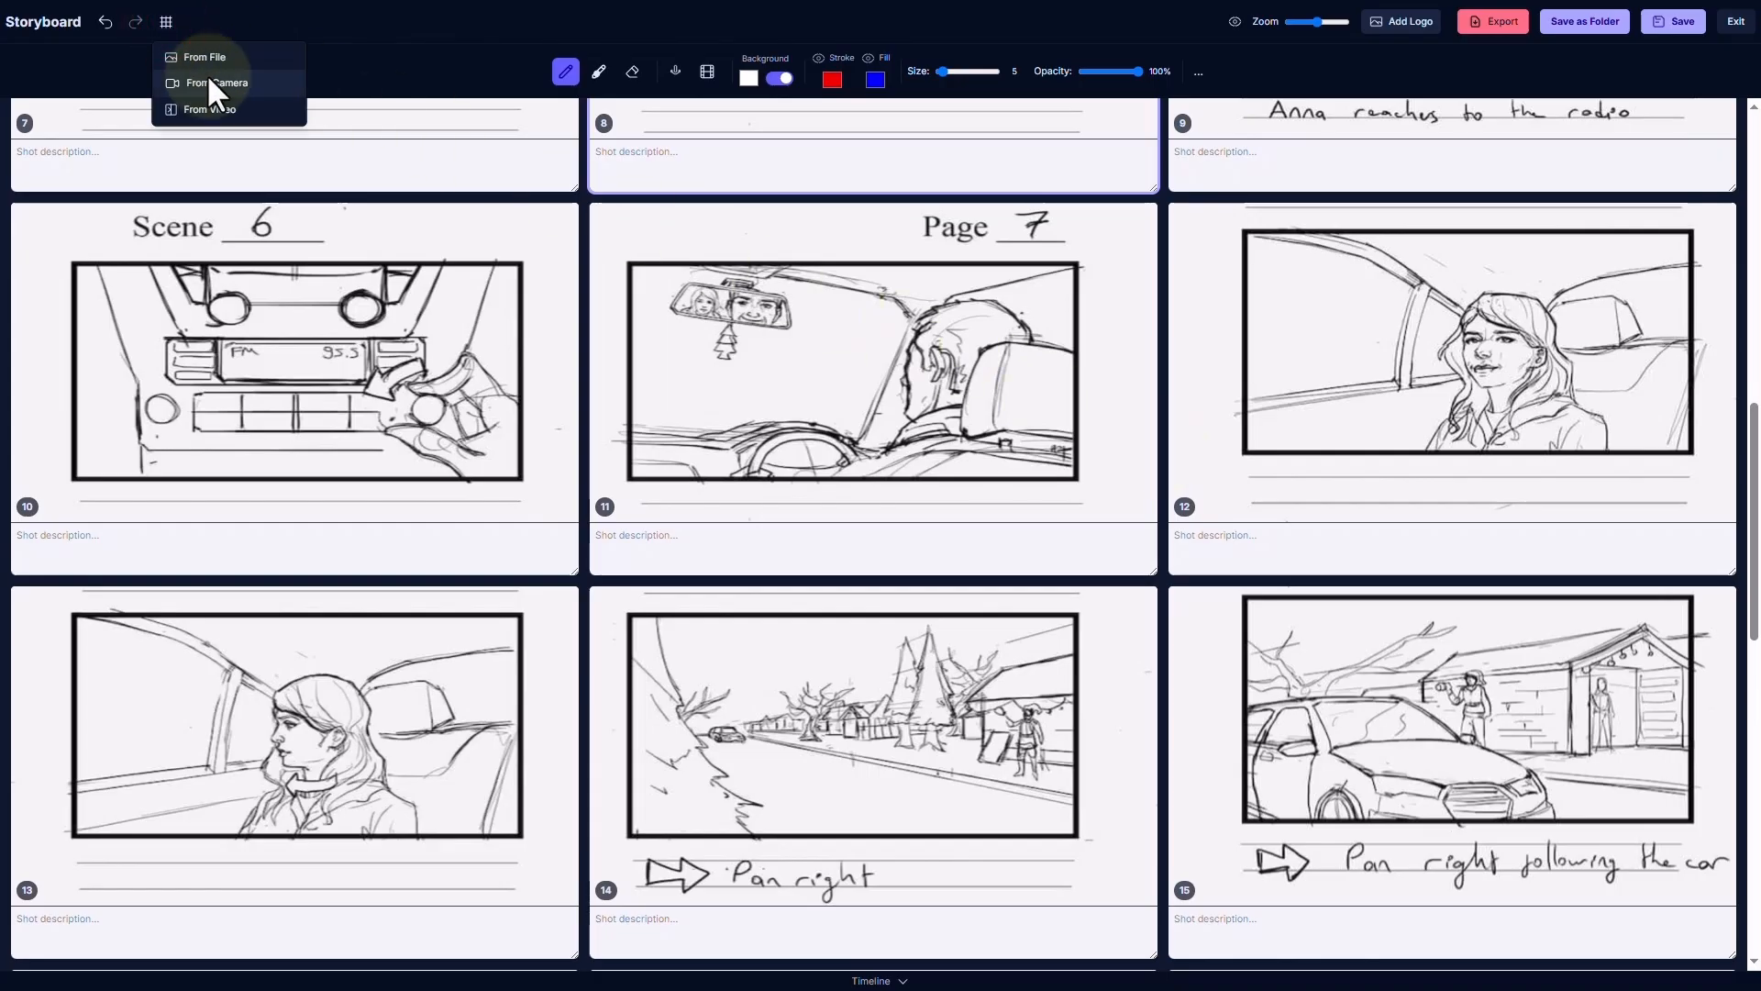
left_click(260, 93)
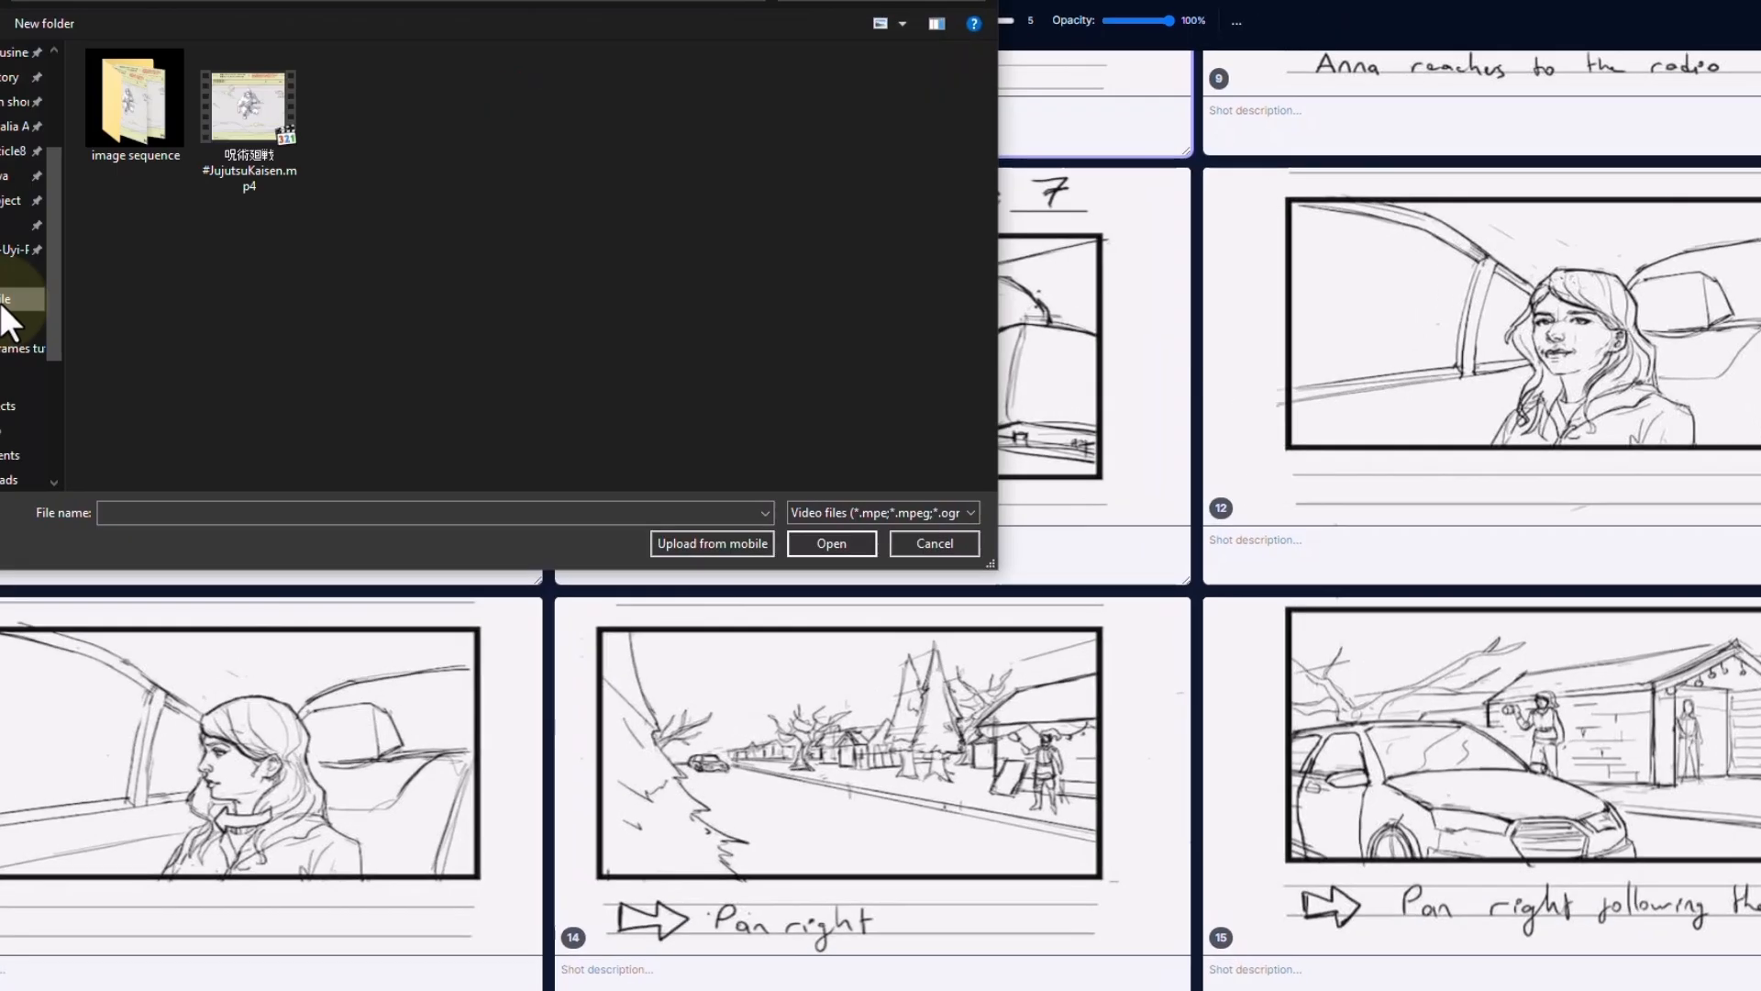
left_click(276, 111)
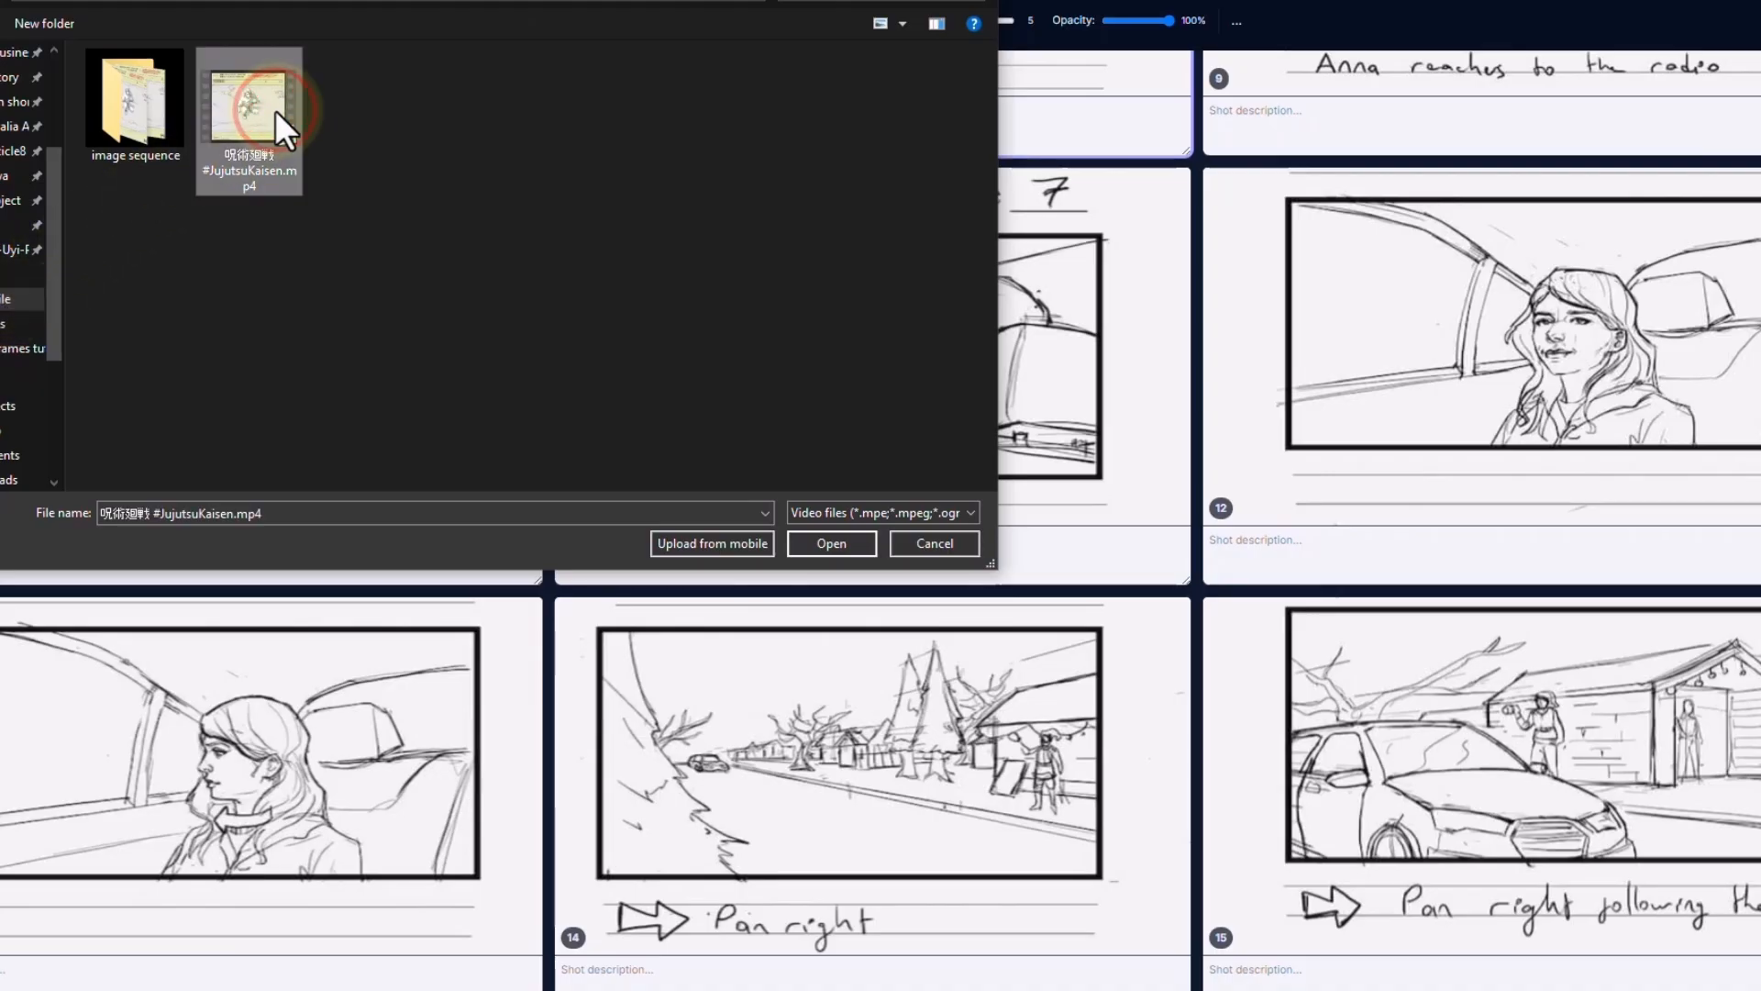
left_click(825, 542)
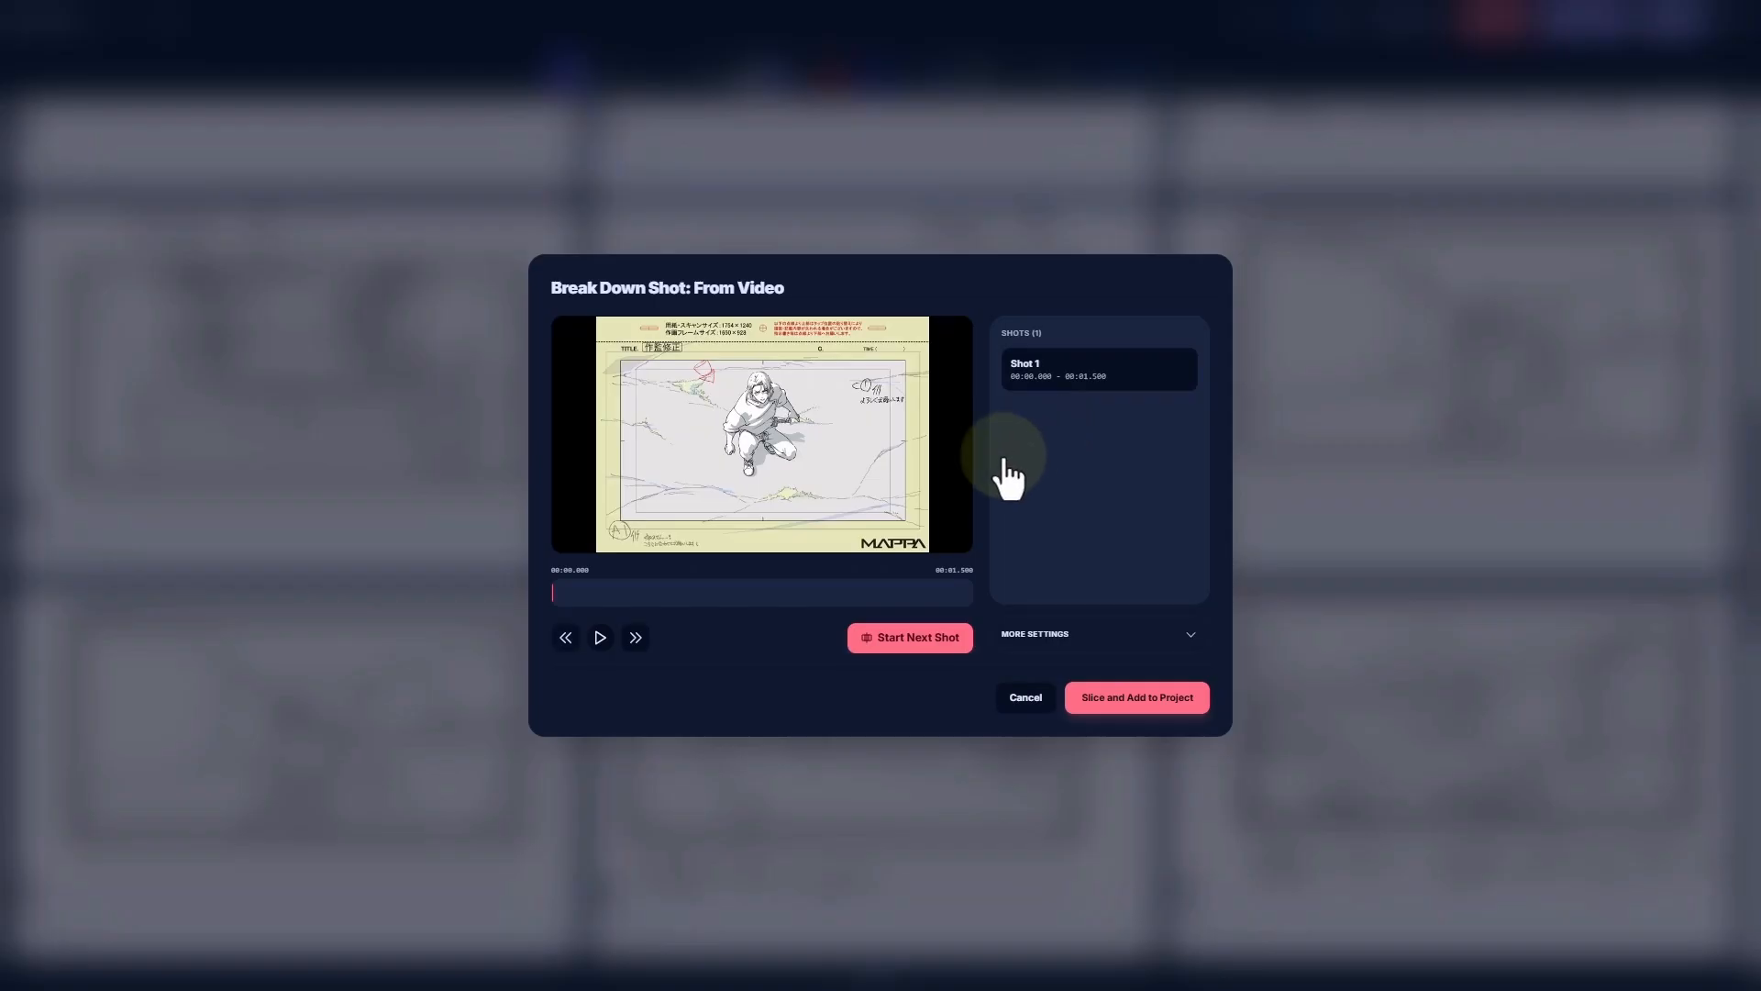
Play the clip, step backward and forward through its frames, and return the playhead close to the beginning
key("space")
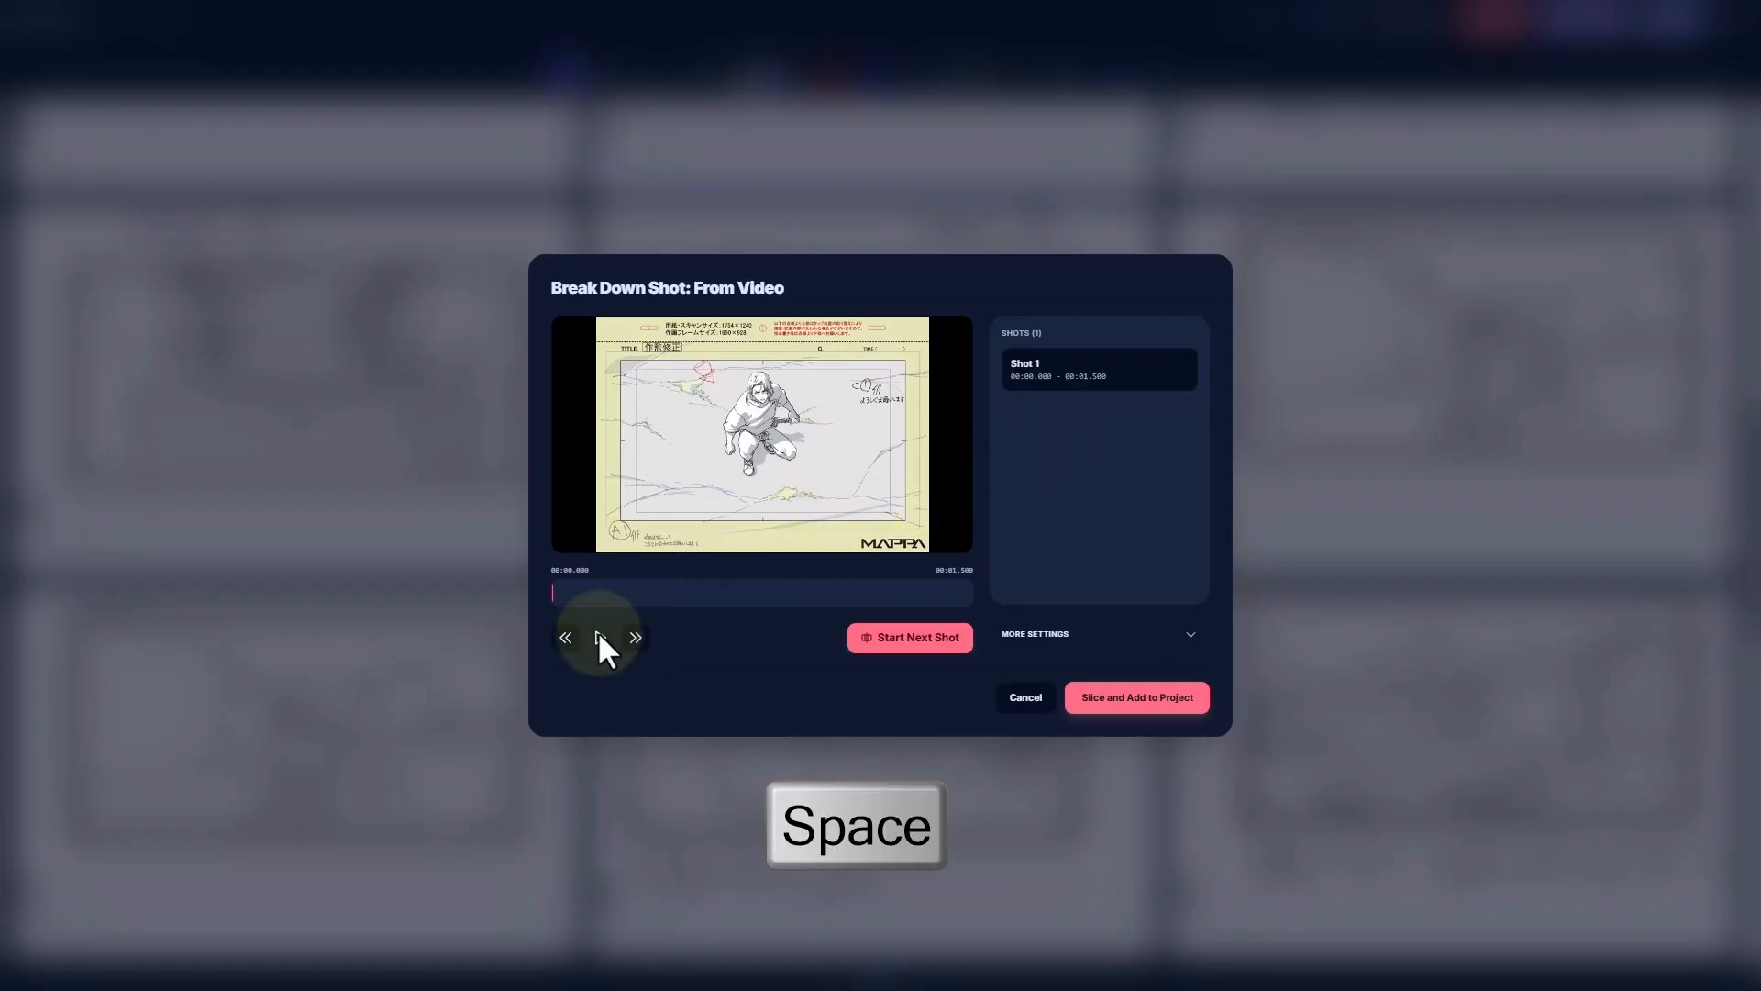
left_click(657, 668)
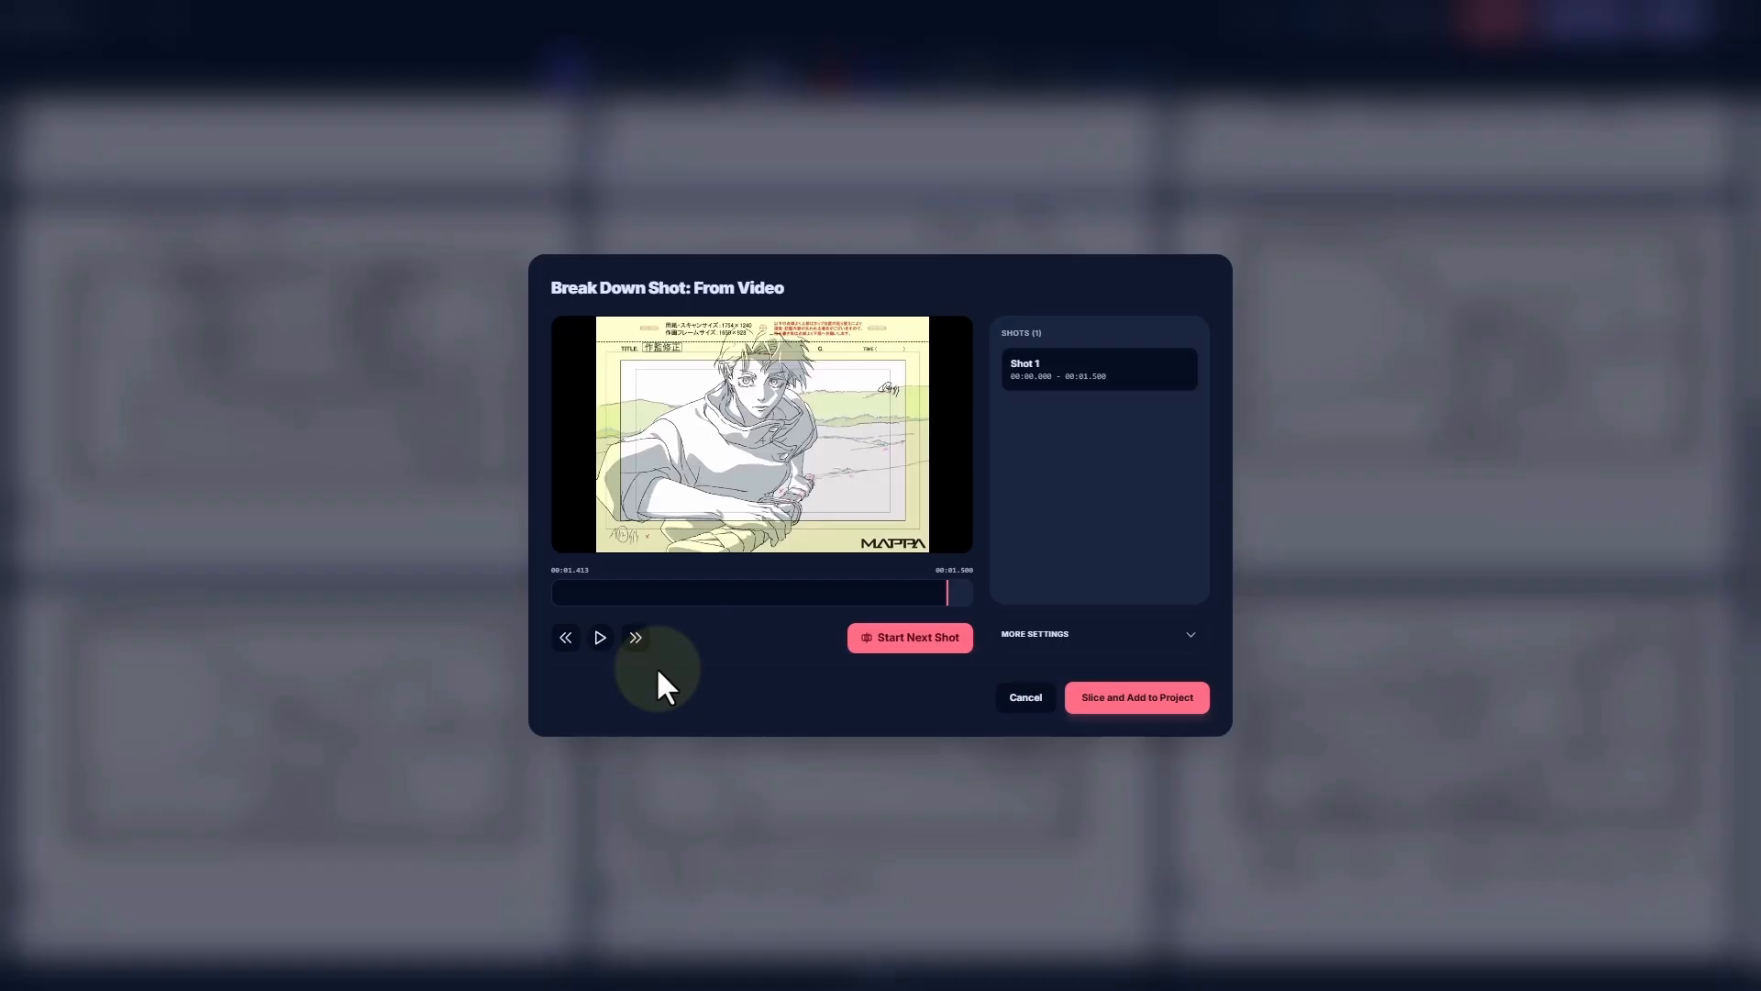
key("space")
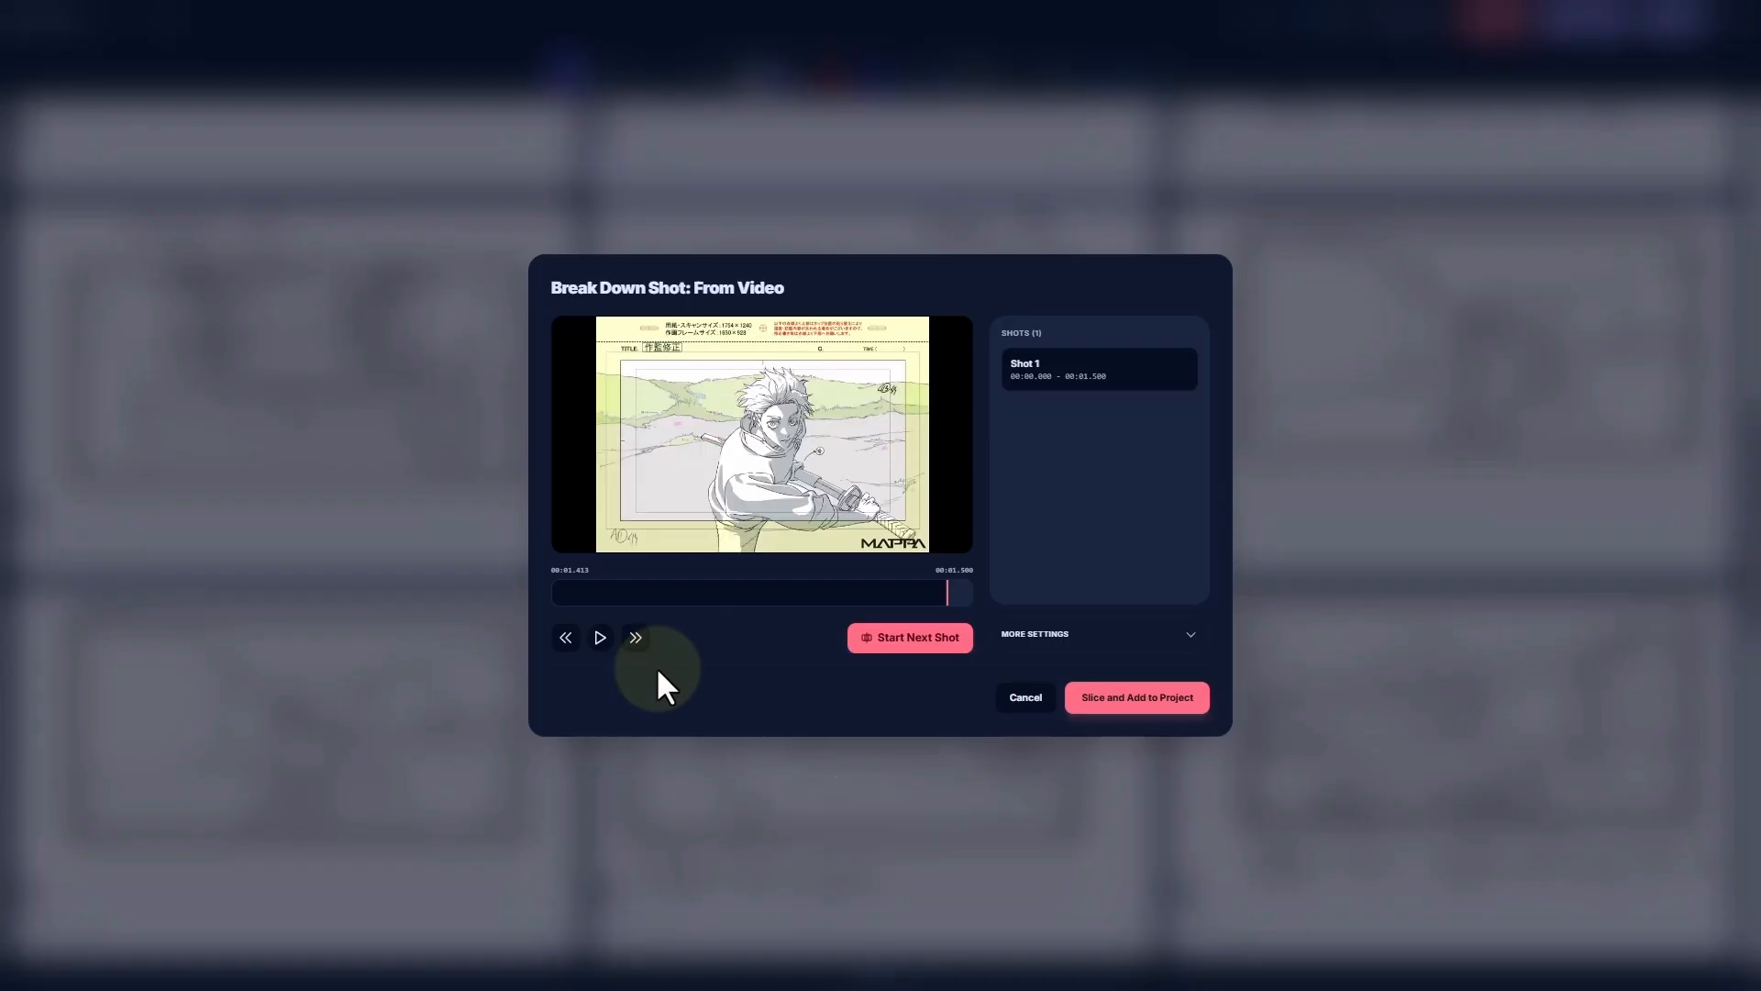
key("Left")
key("Left")
key("Left")
key("Left")
key("Left")
key("Right")
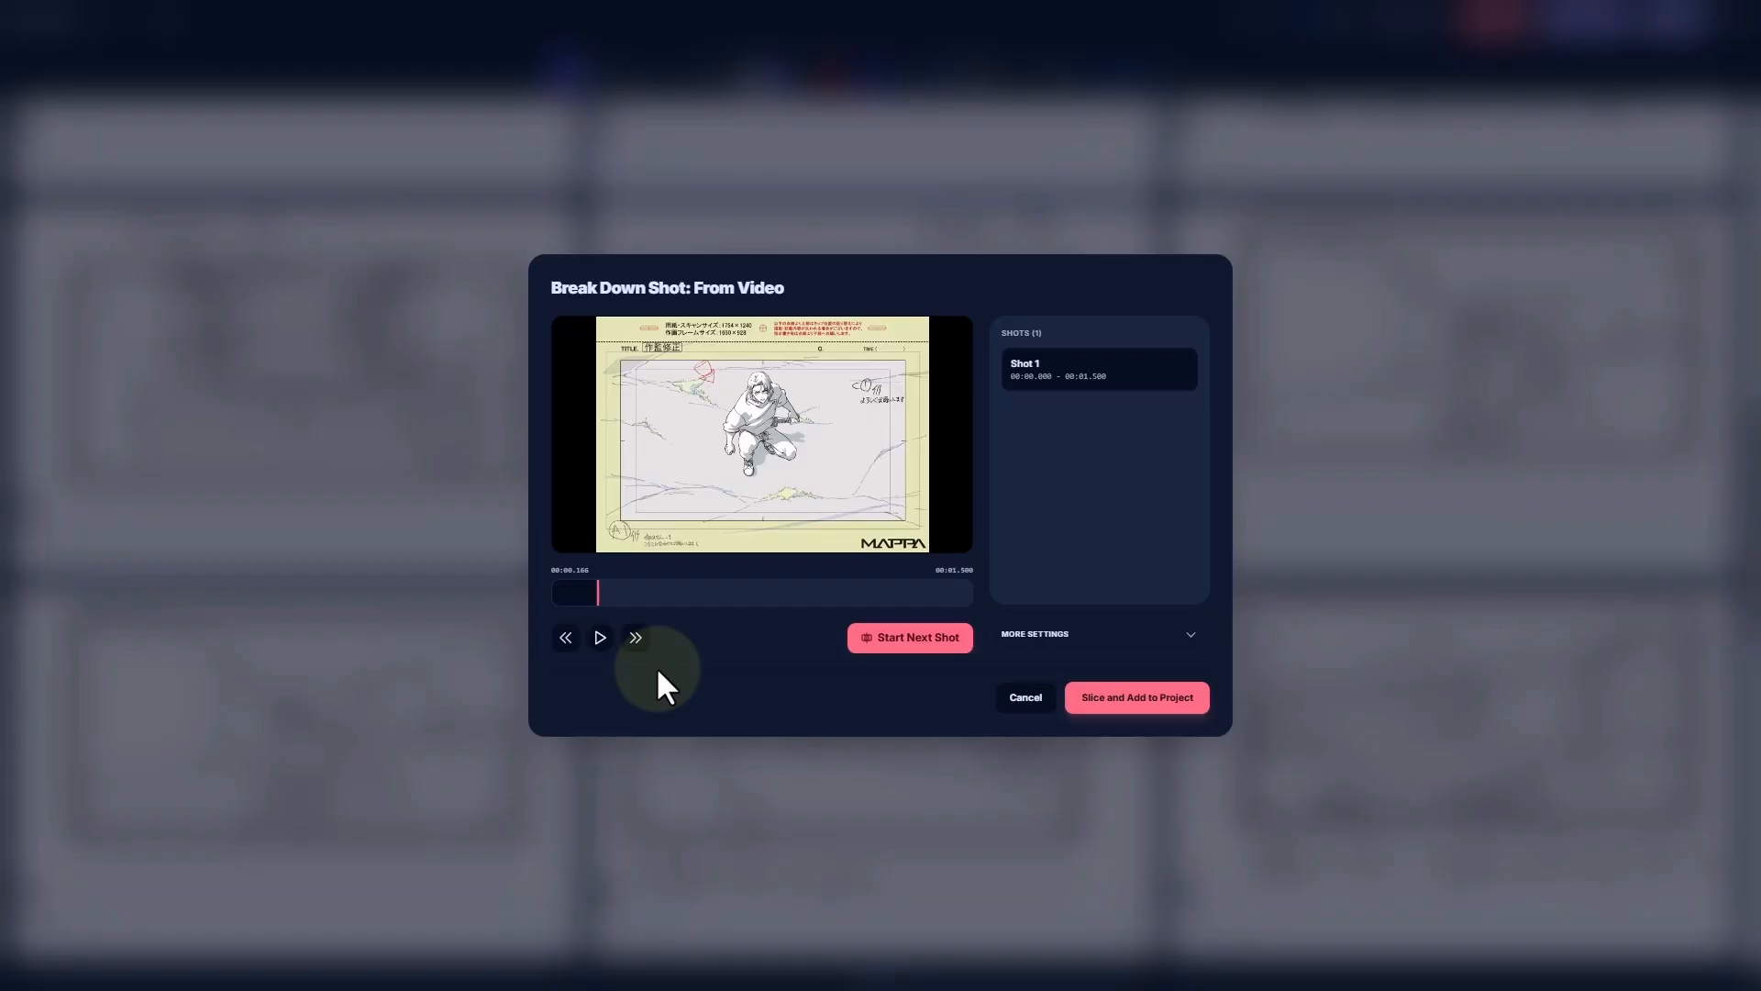
left_click(575, 587)
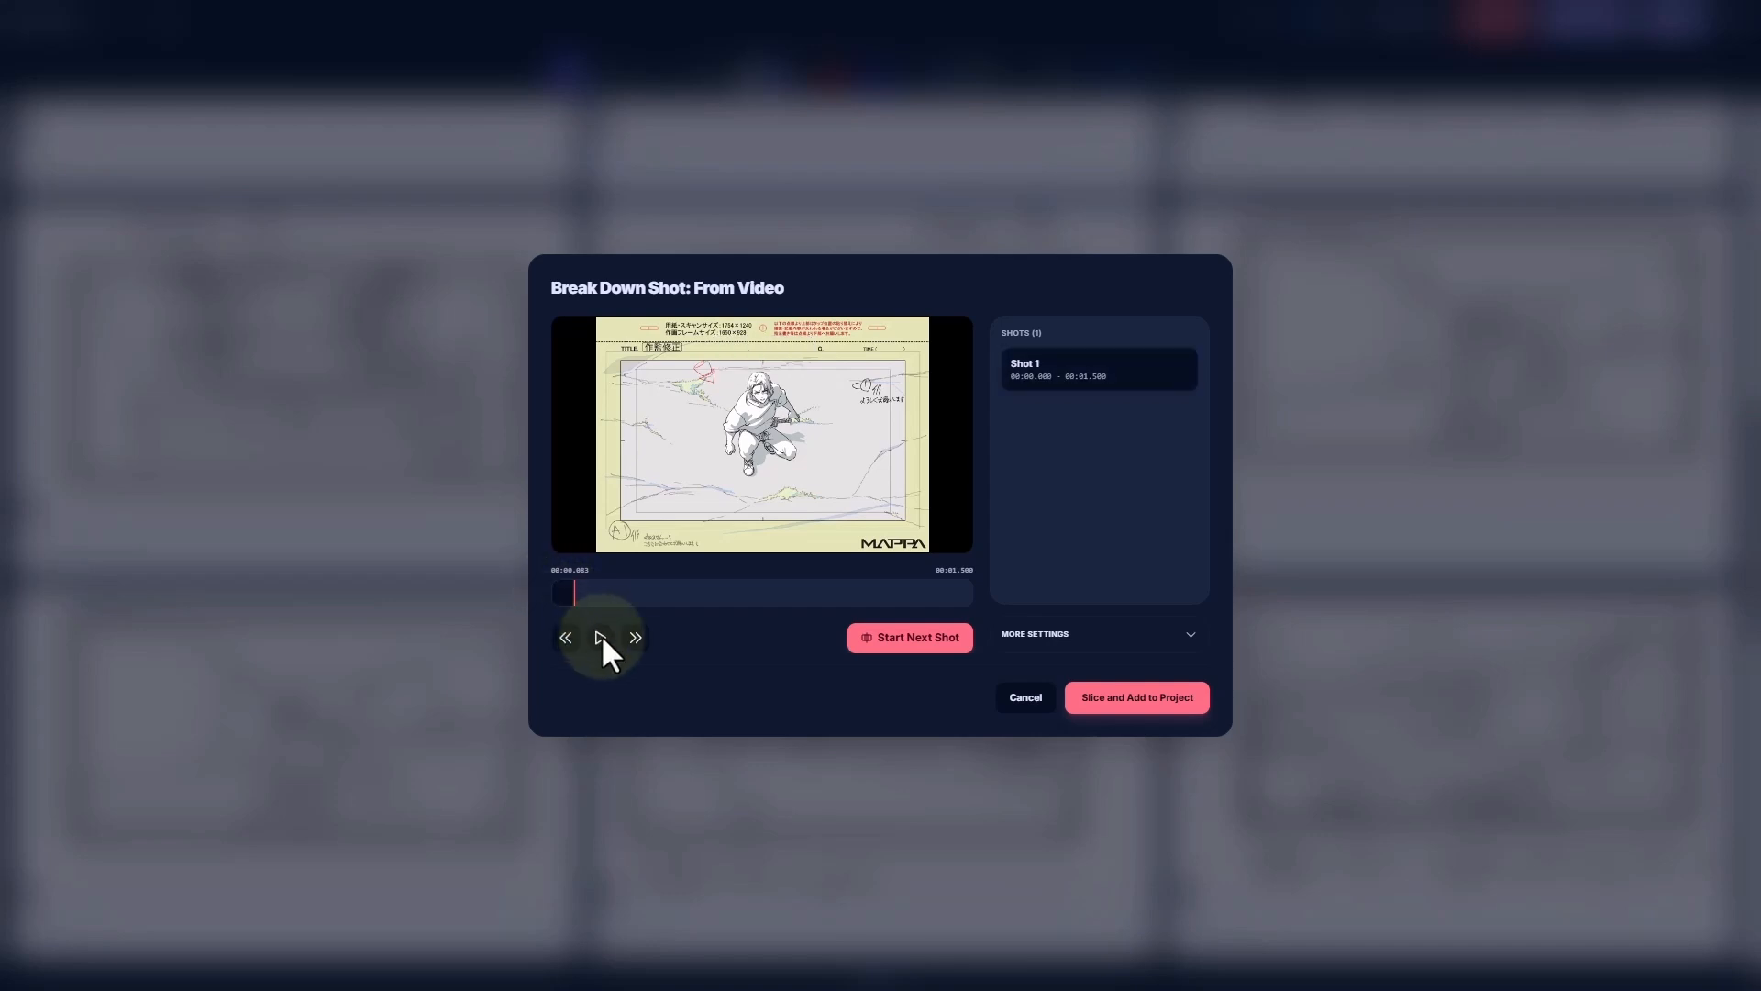
Split the clip into five shots, with new ones starting at 00:00.366, 00:00.789, 00:01.060 and 00:01.431
key("space")
key("Left")
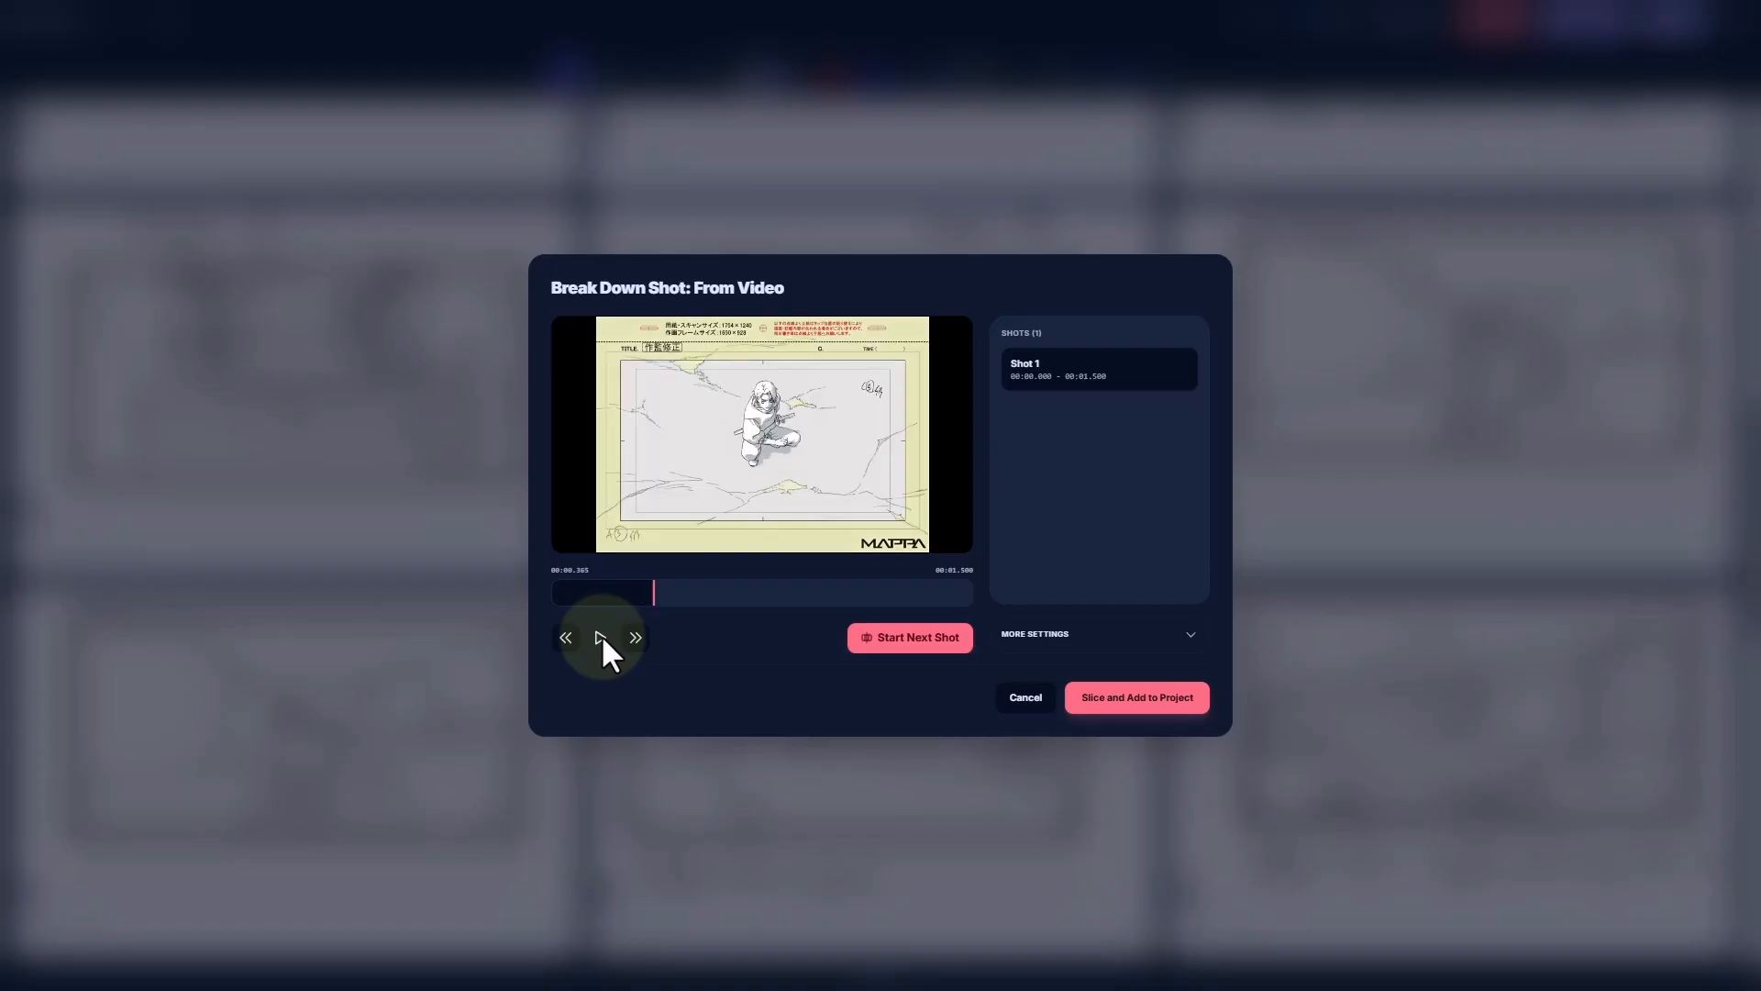
key("Return")
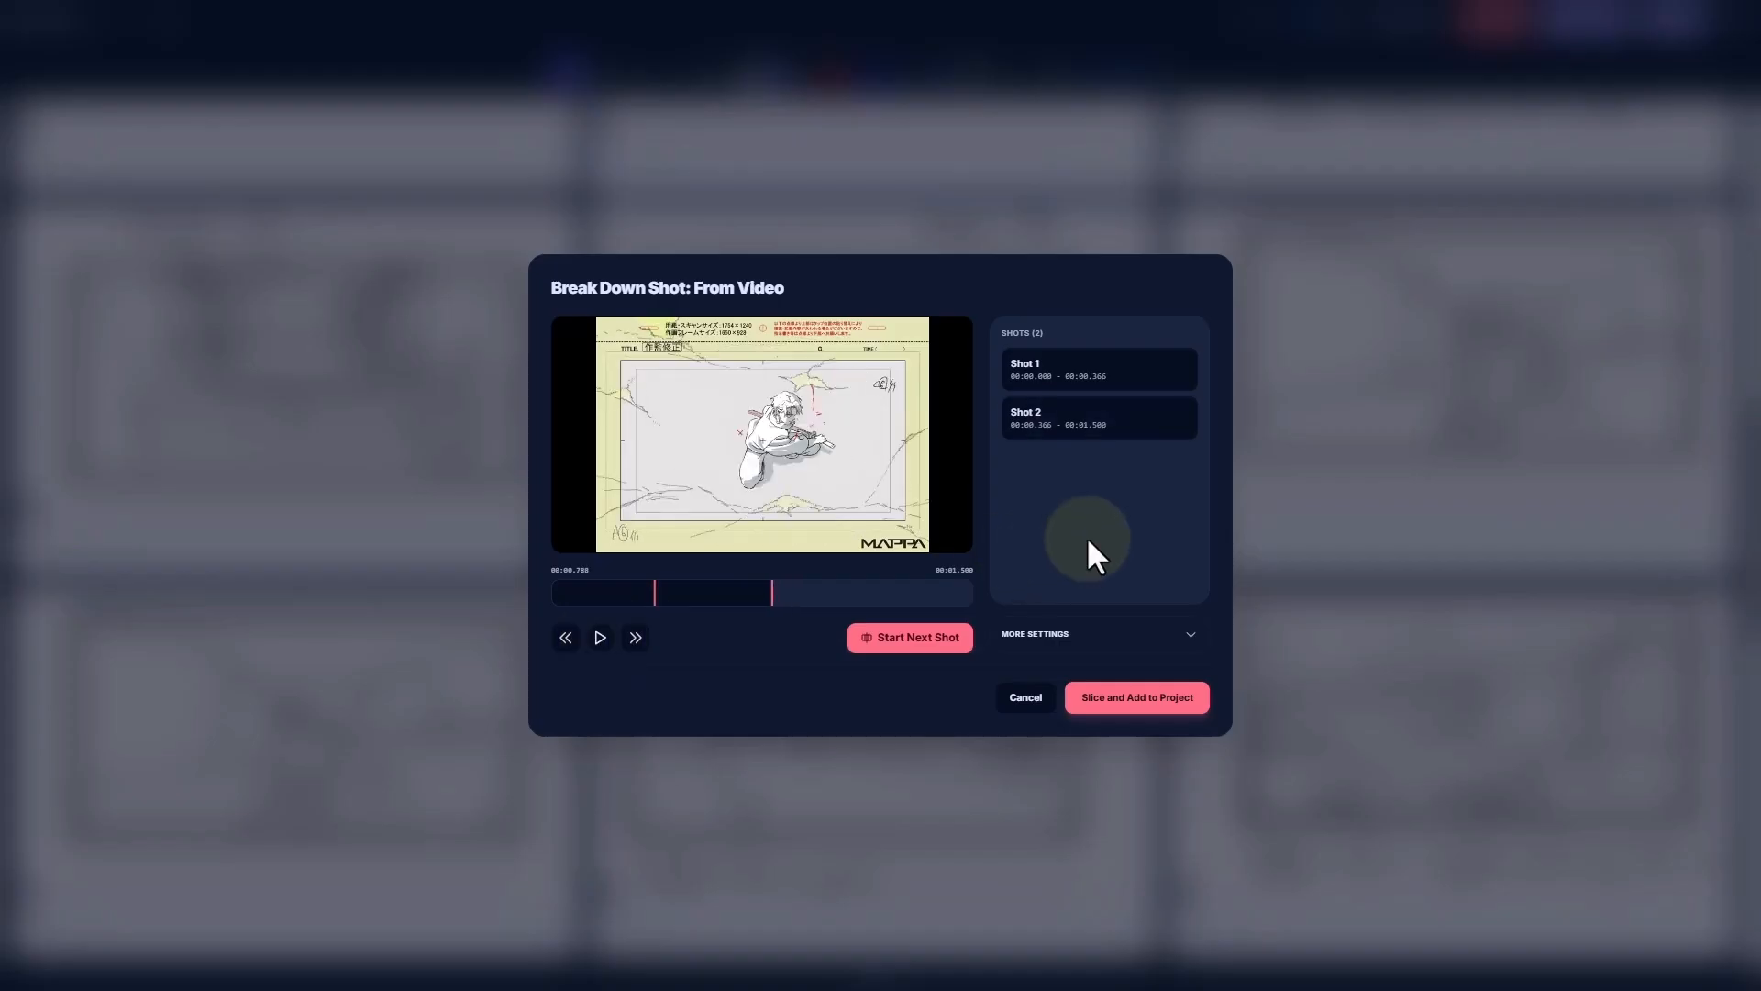
key("Return")
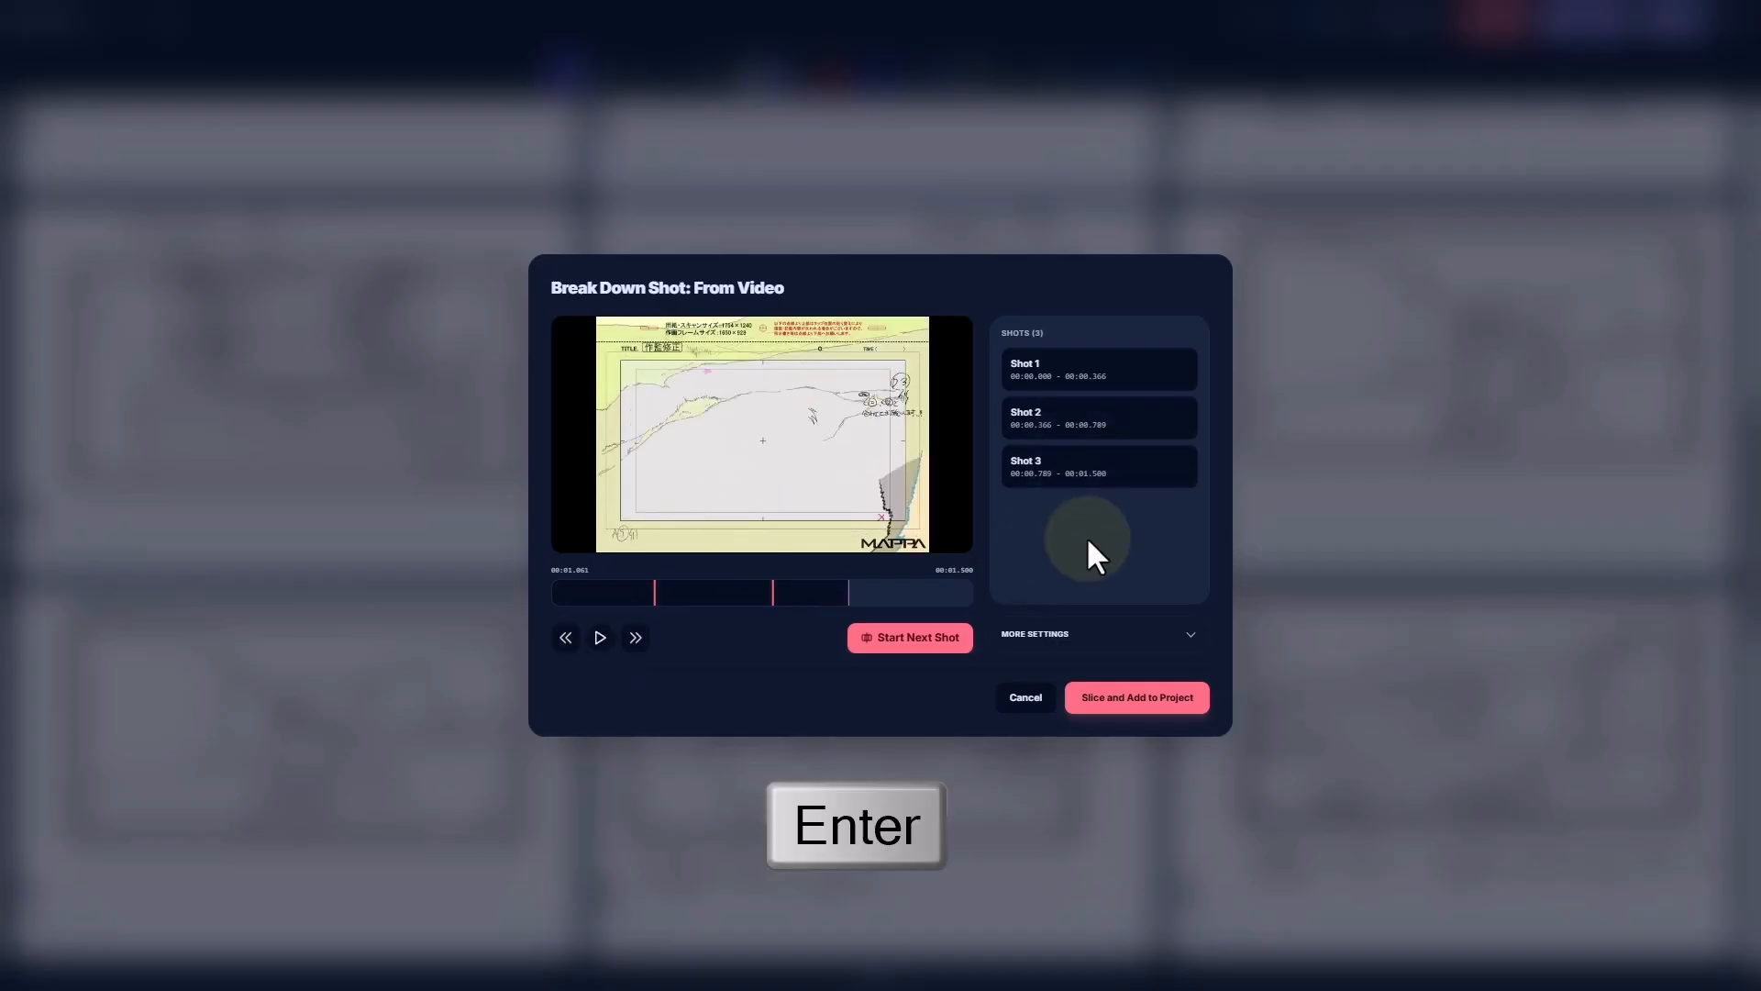
key("Return")
key("Return")
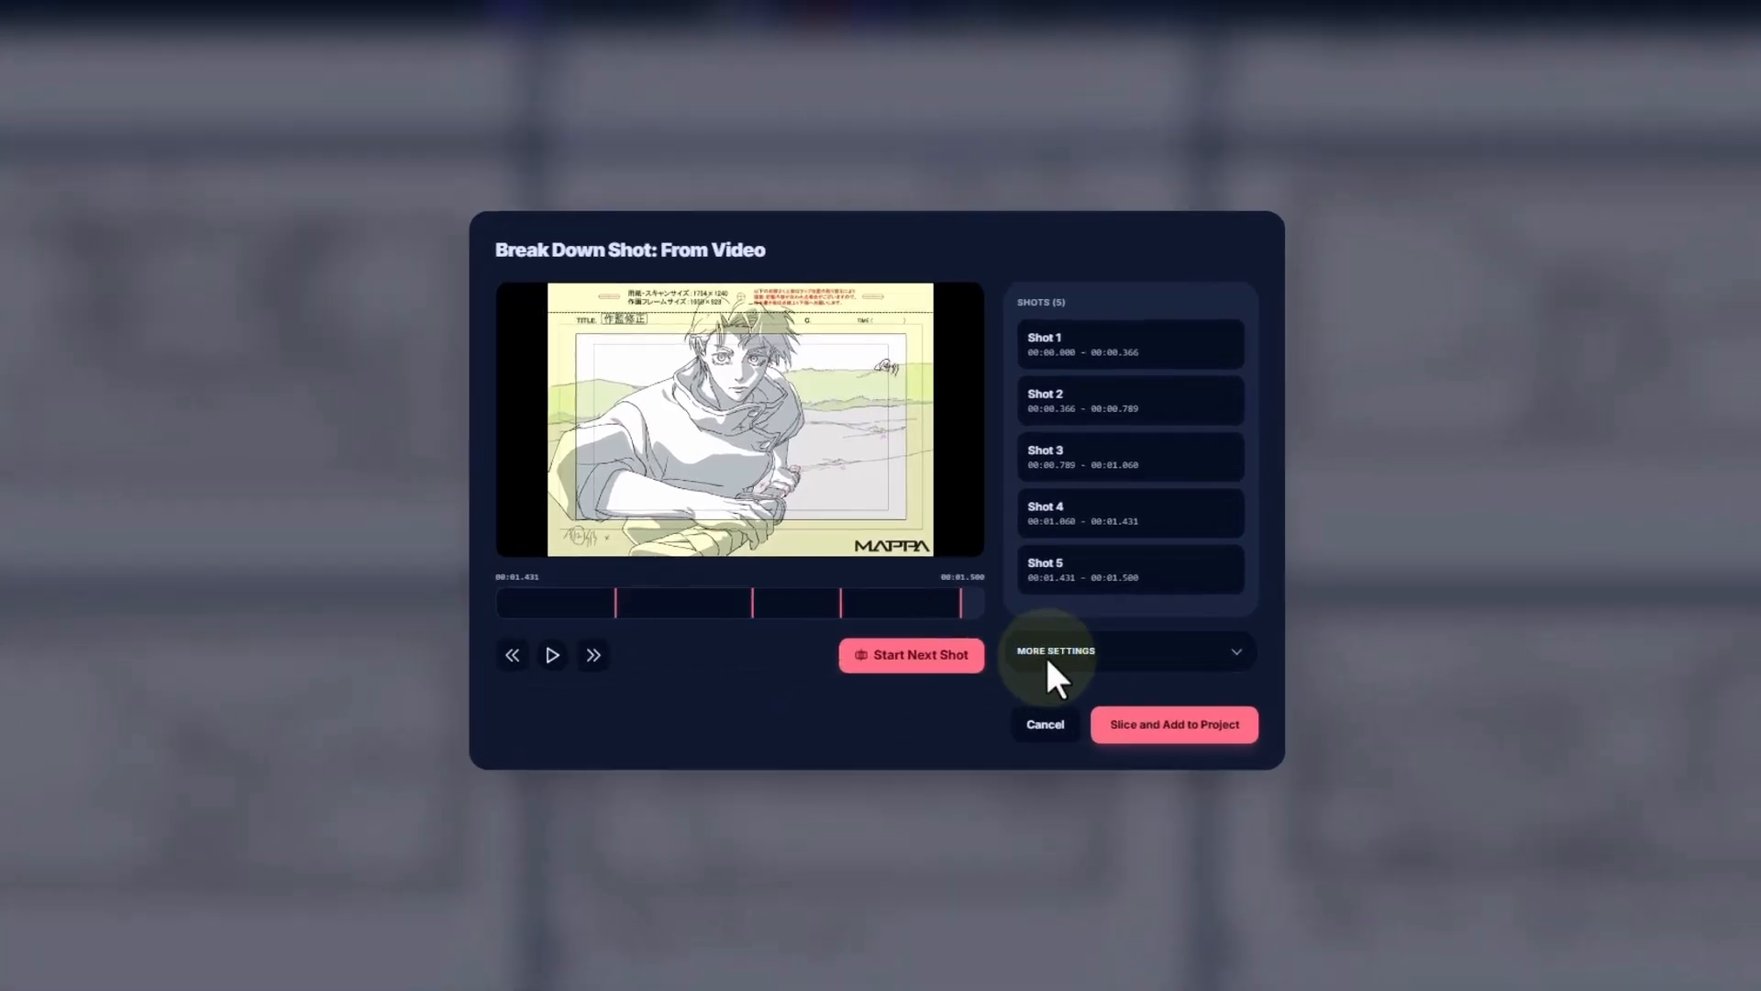
Expand the additional breakdown settings and examine the available video fit options
left_click(1032, 639)
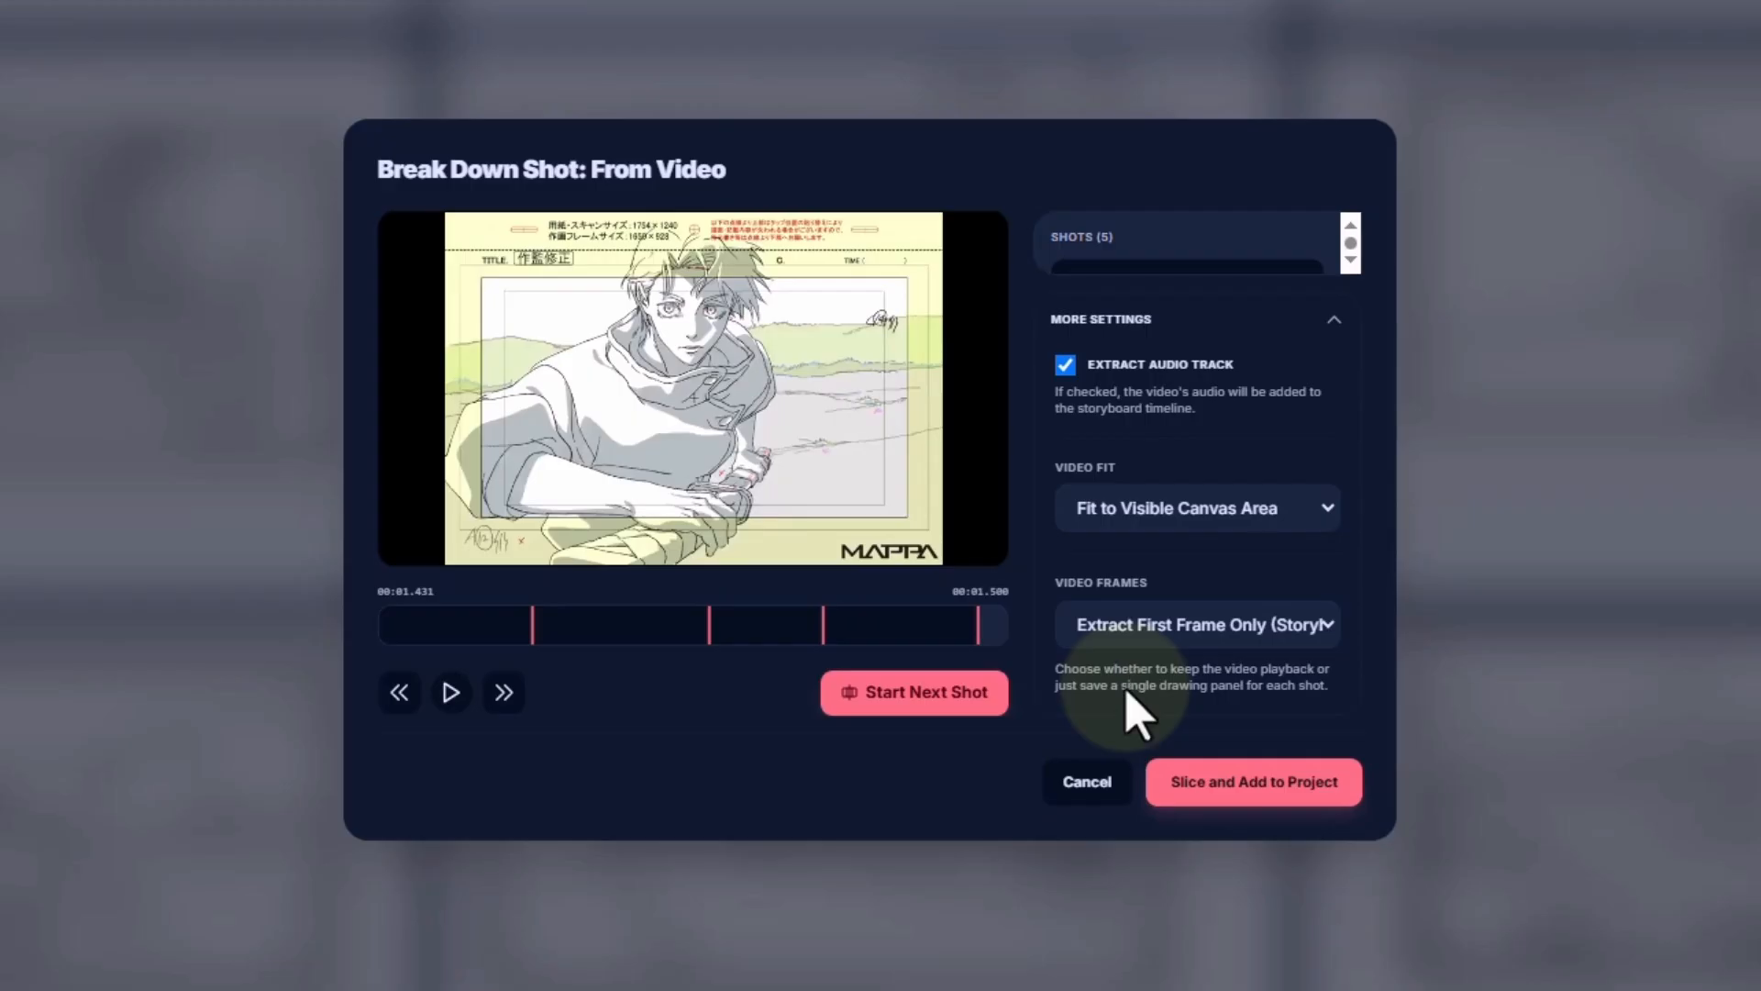
left_click(1179, 510)
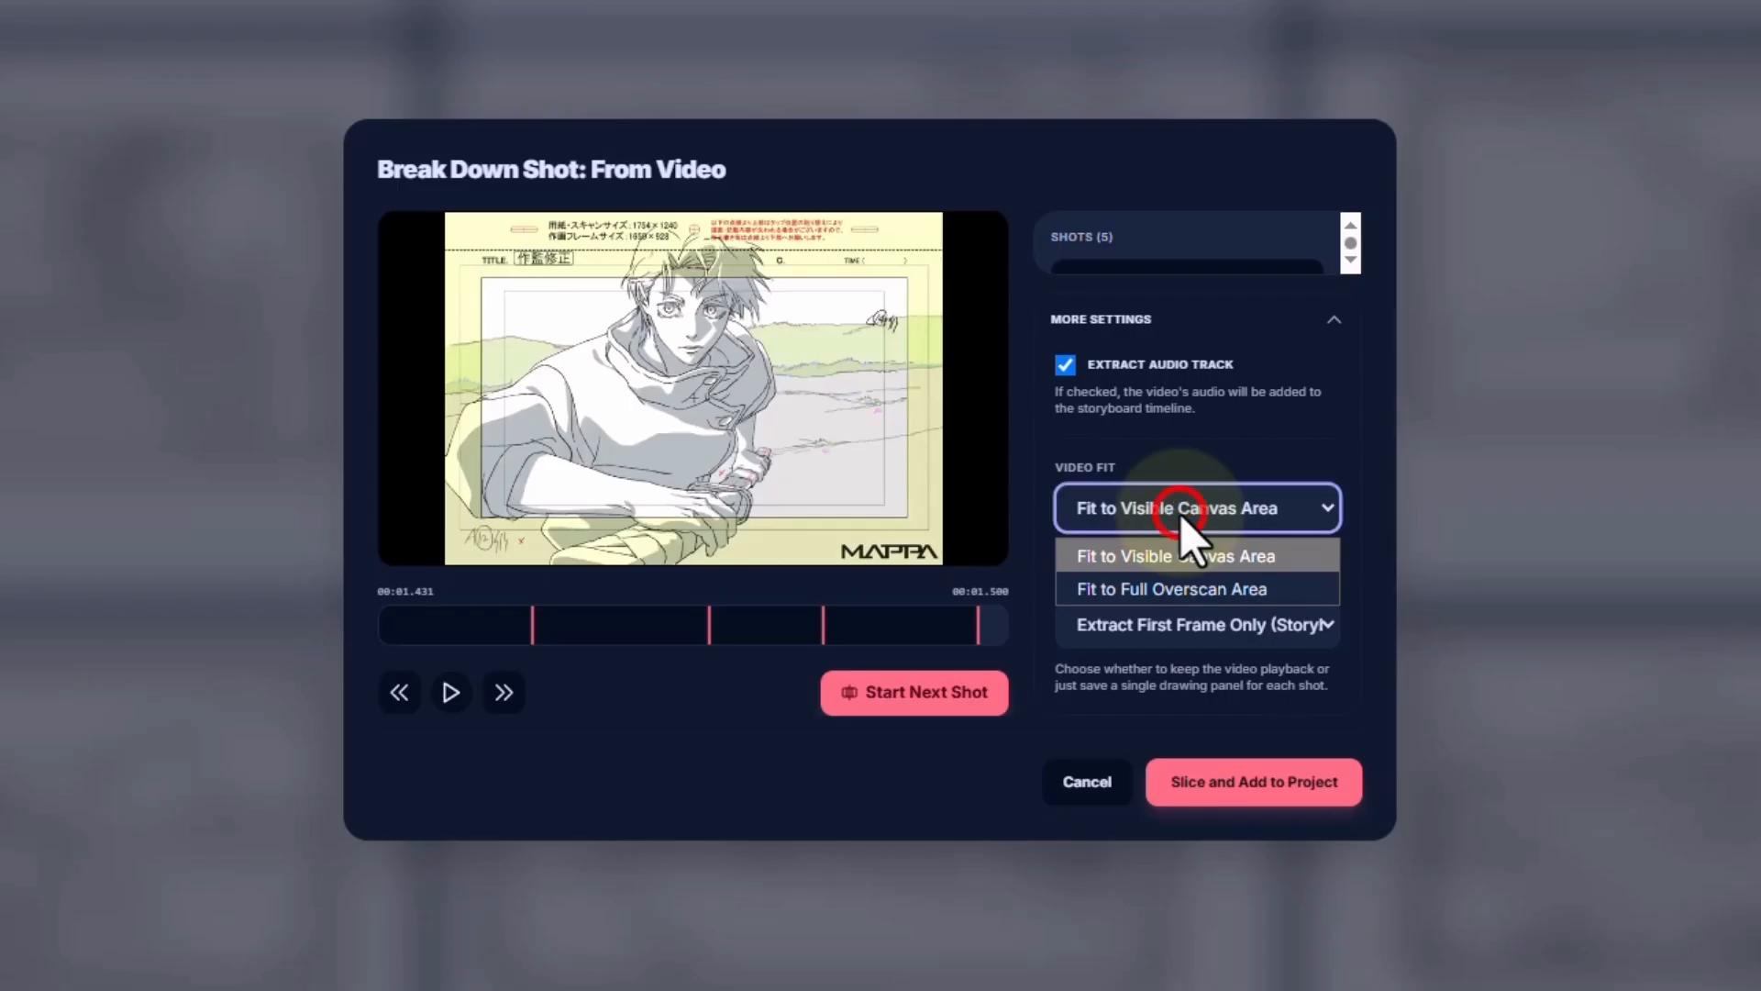
left_click(1209, 591)
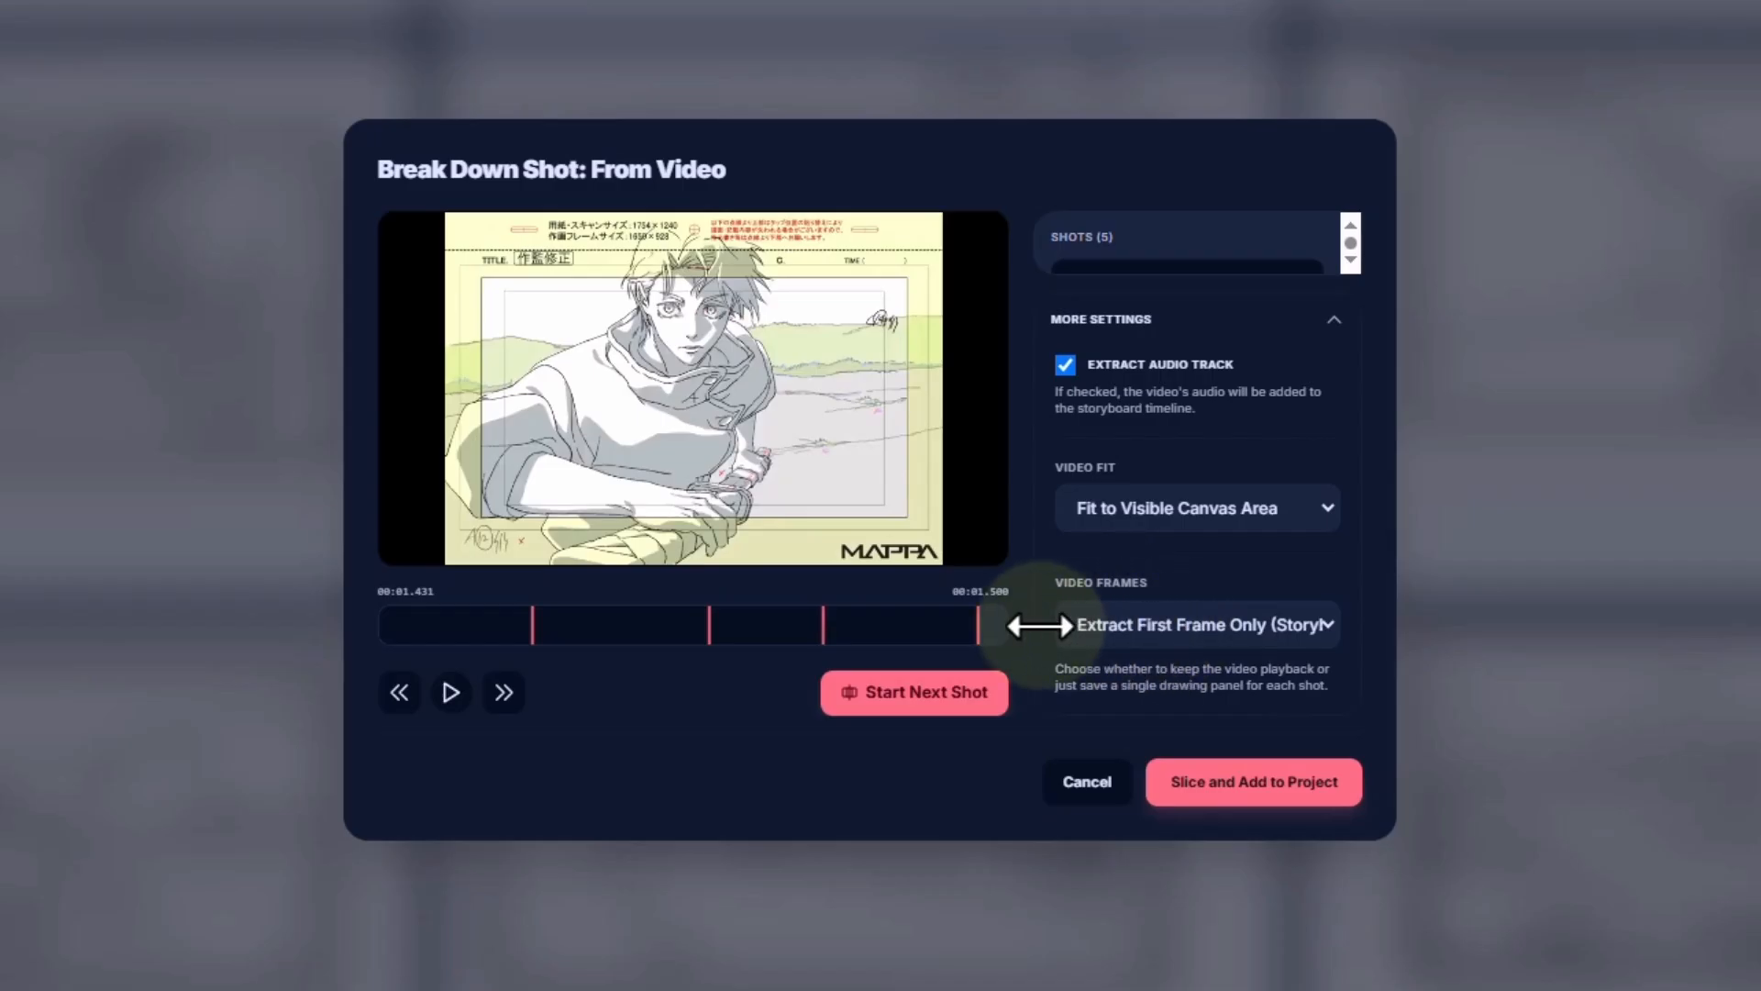
Review the marked shot boundaries and jump back to the opening frames of the clip
left_click(930, 635)
key("Down")
key("Up")
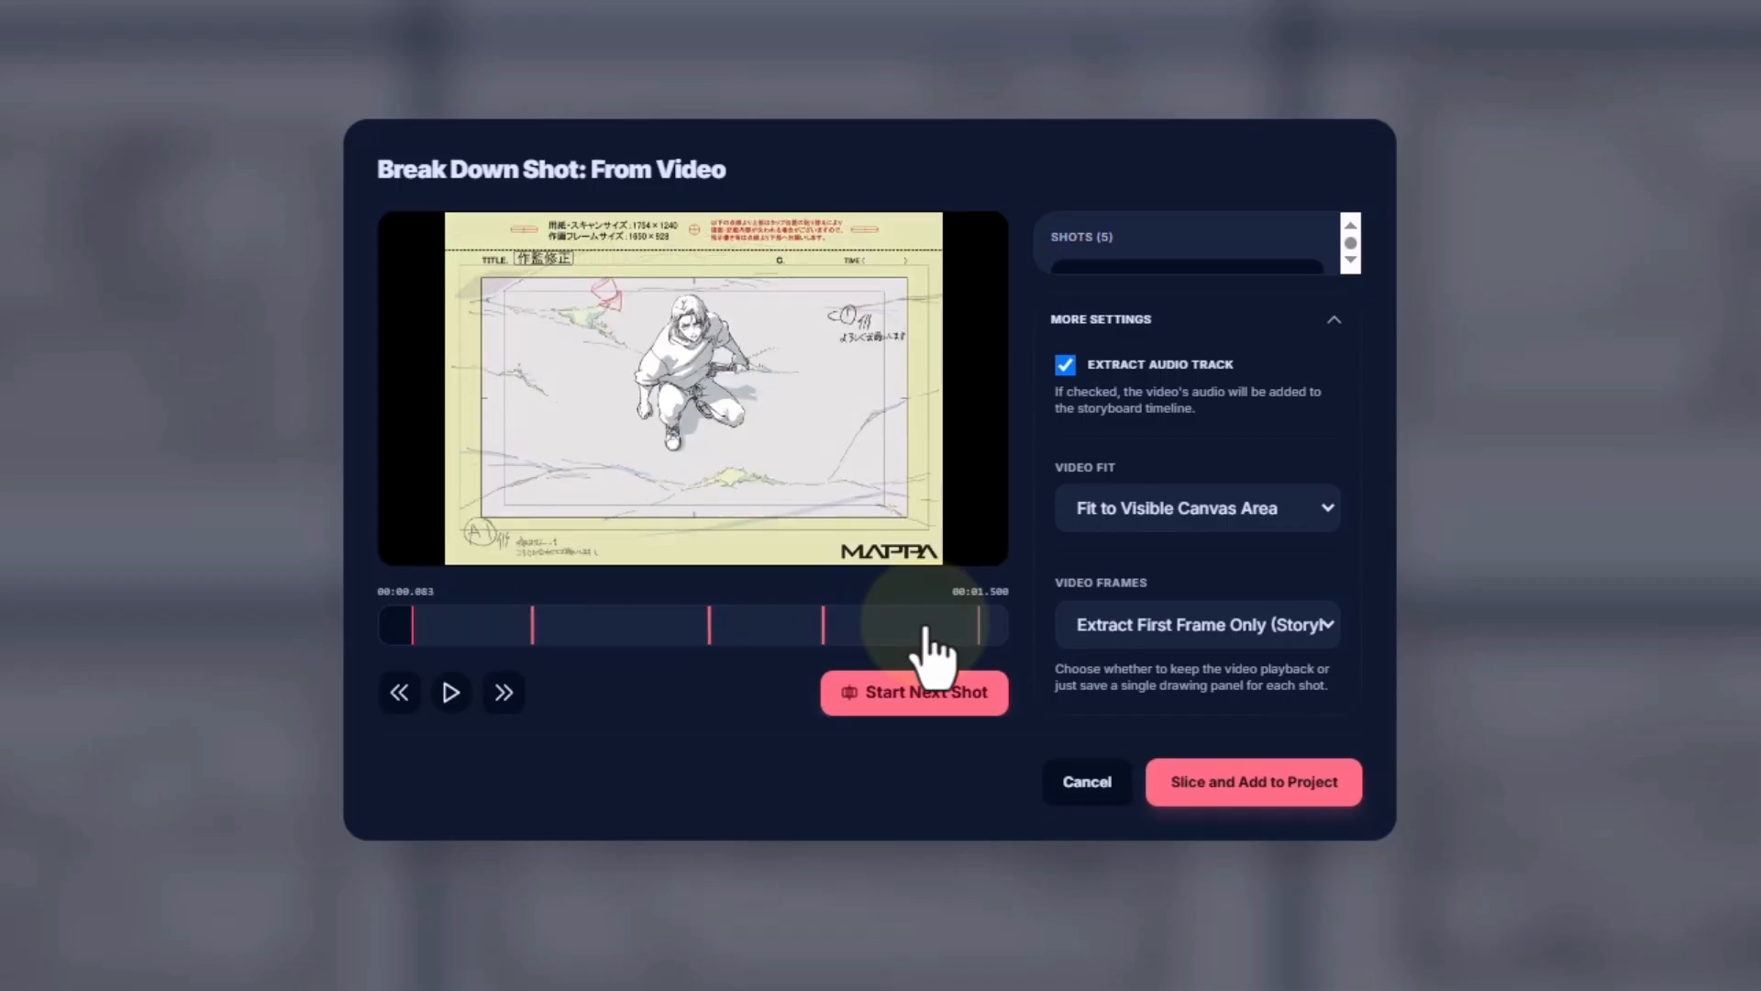
mouse_move(812, 499)
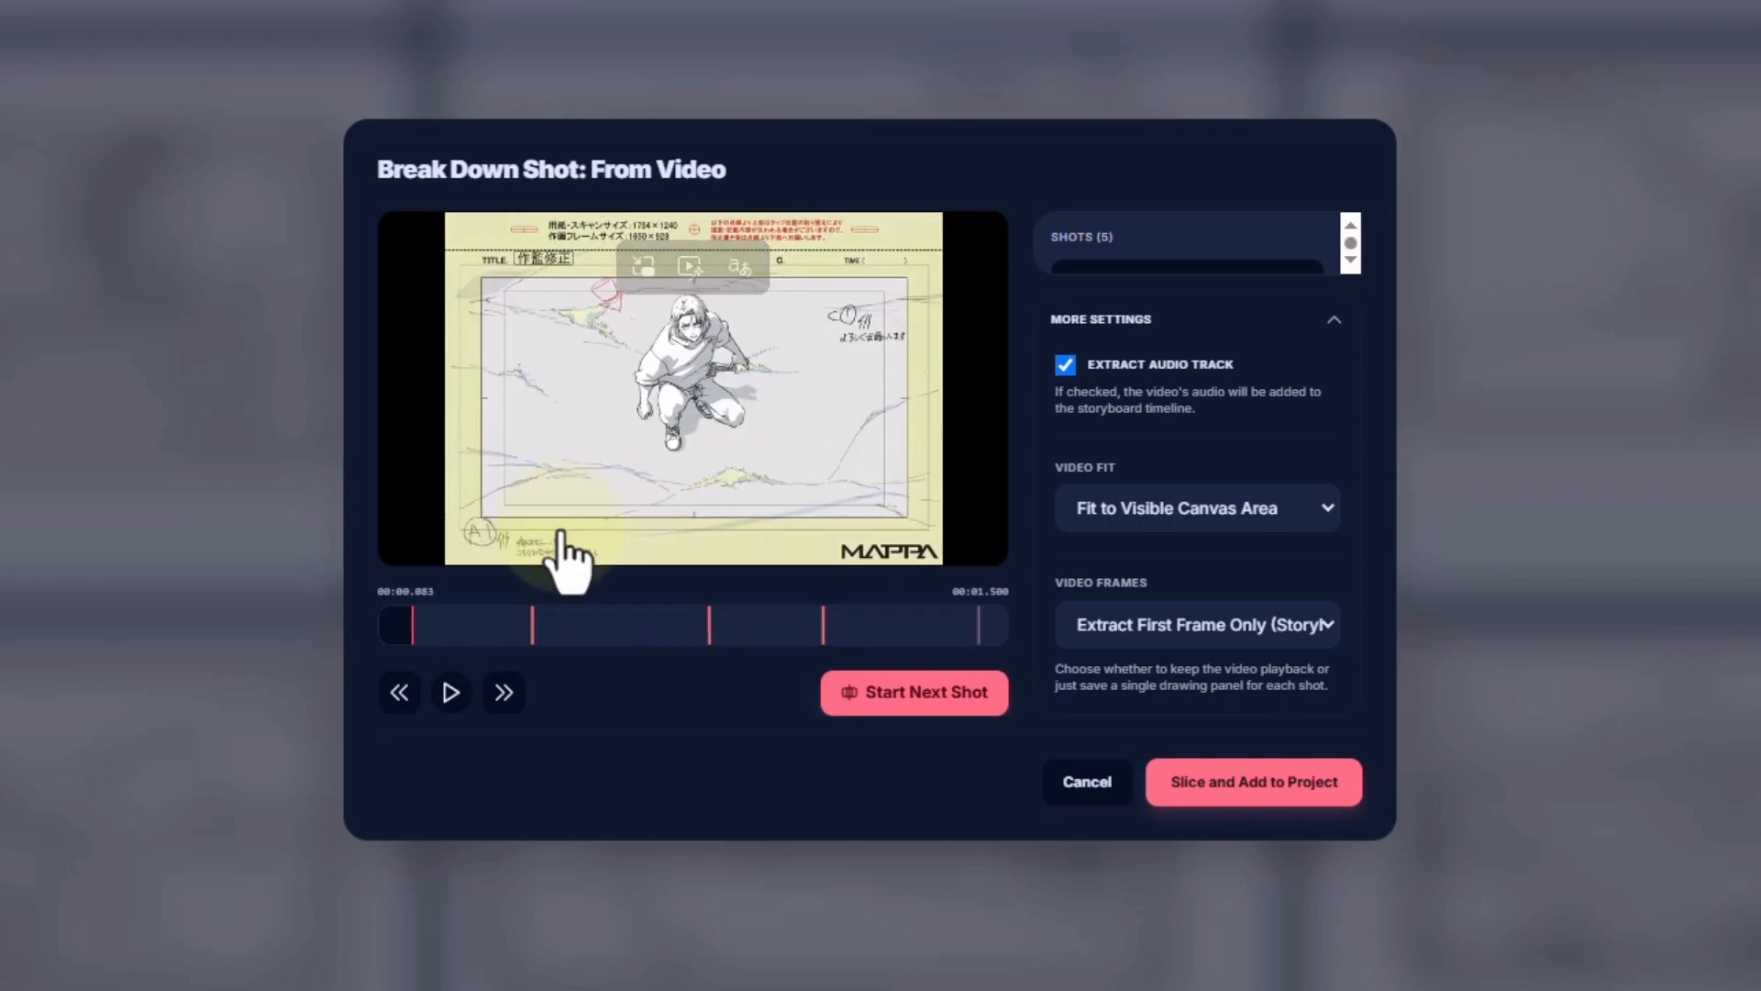
left_click(442, 631)
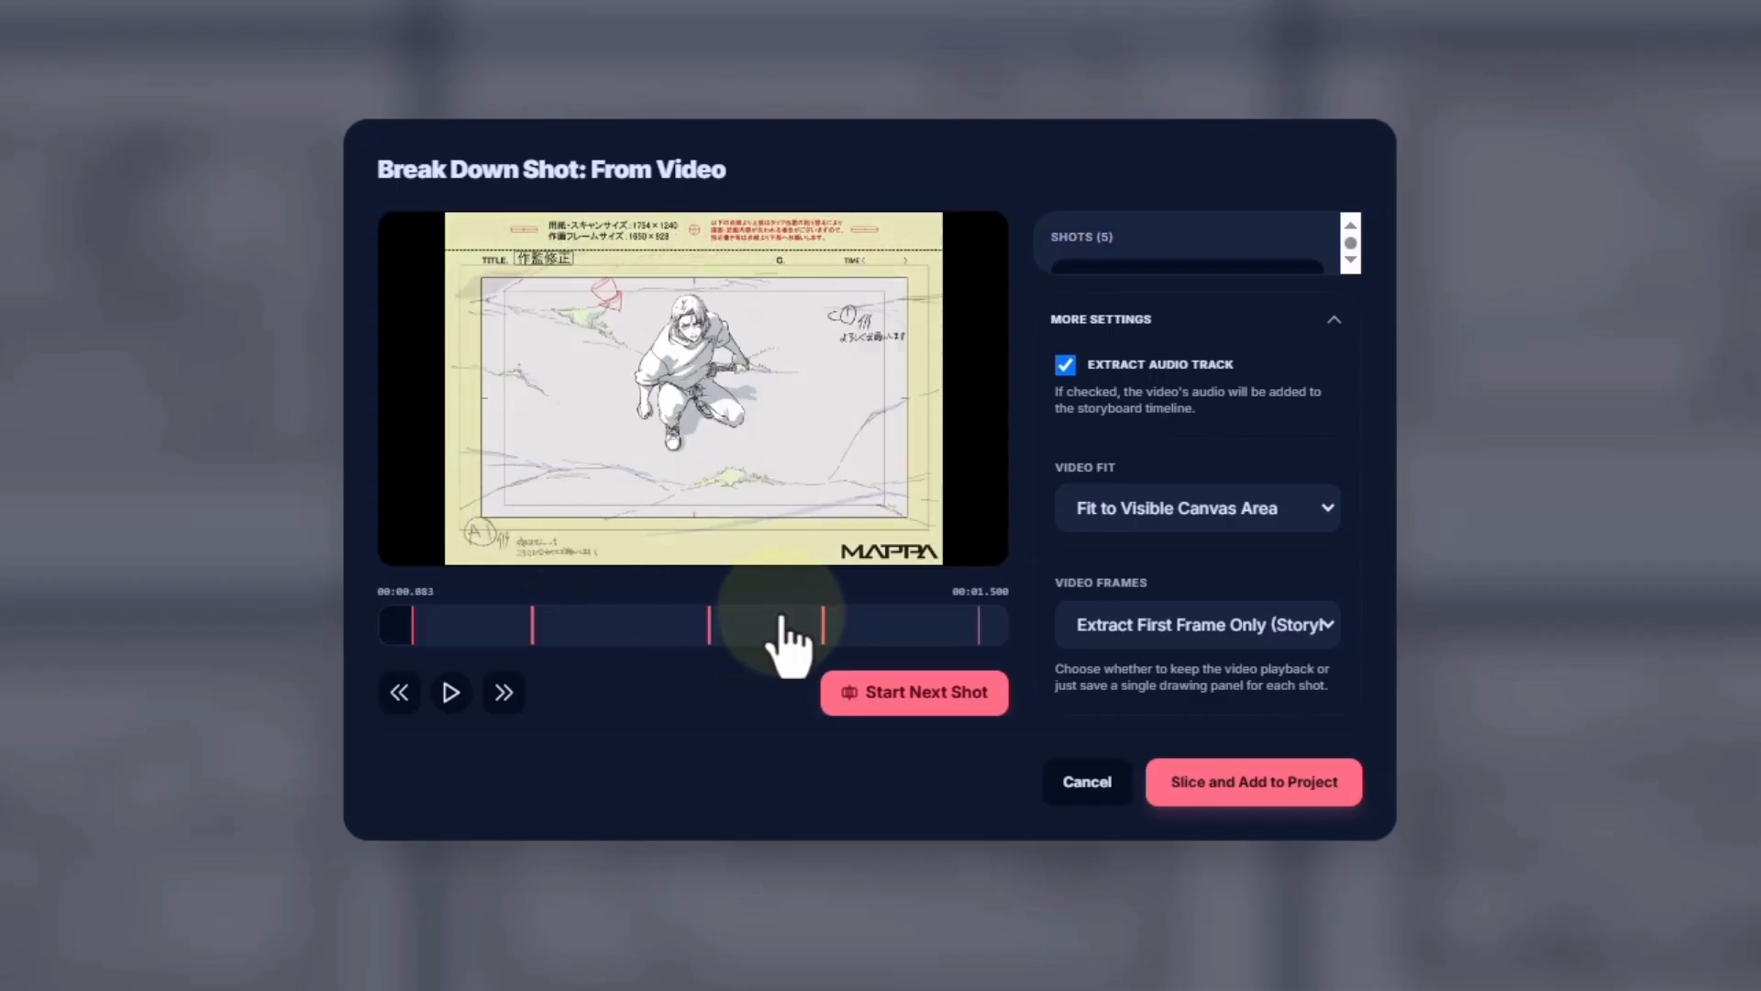
left_click(845, 607)
Switch the video frames option to Extract Every Frame (Animatic) and nudge the clip's playhead near its beginning
left_click(1220, 627)
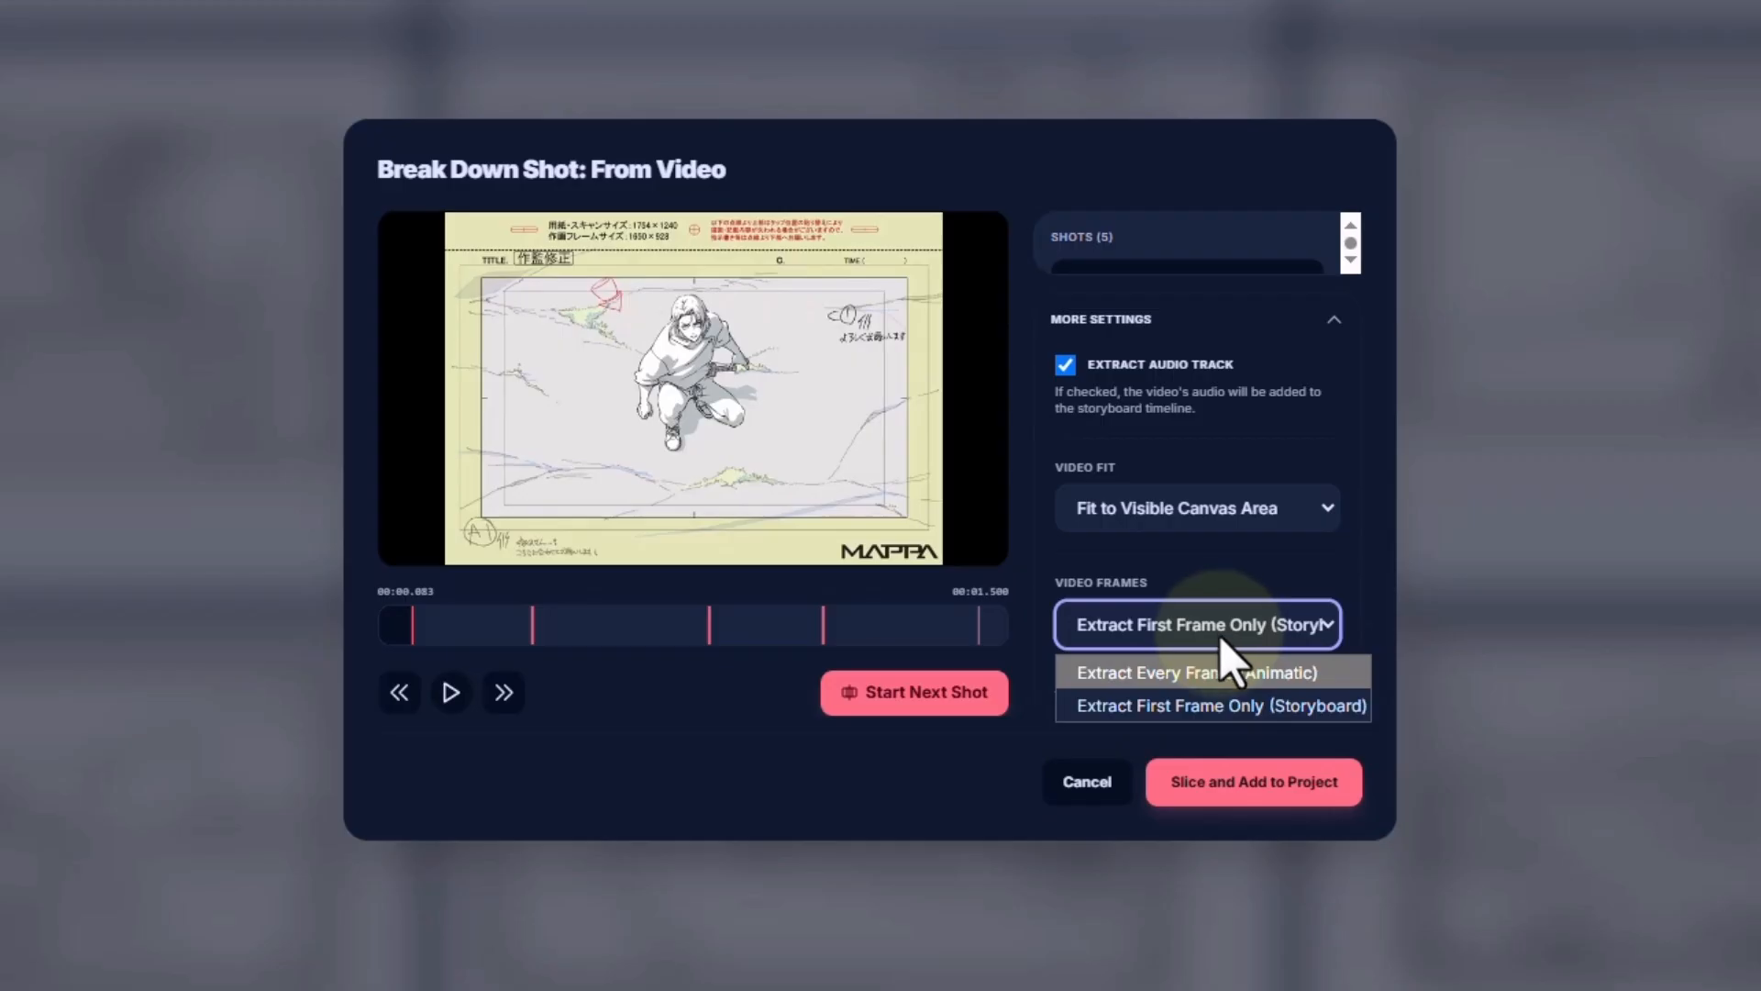
left_click(1224, 673)
left_click_drag(413, 629, 415, 629)
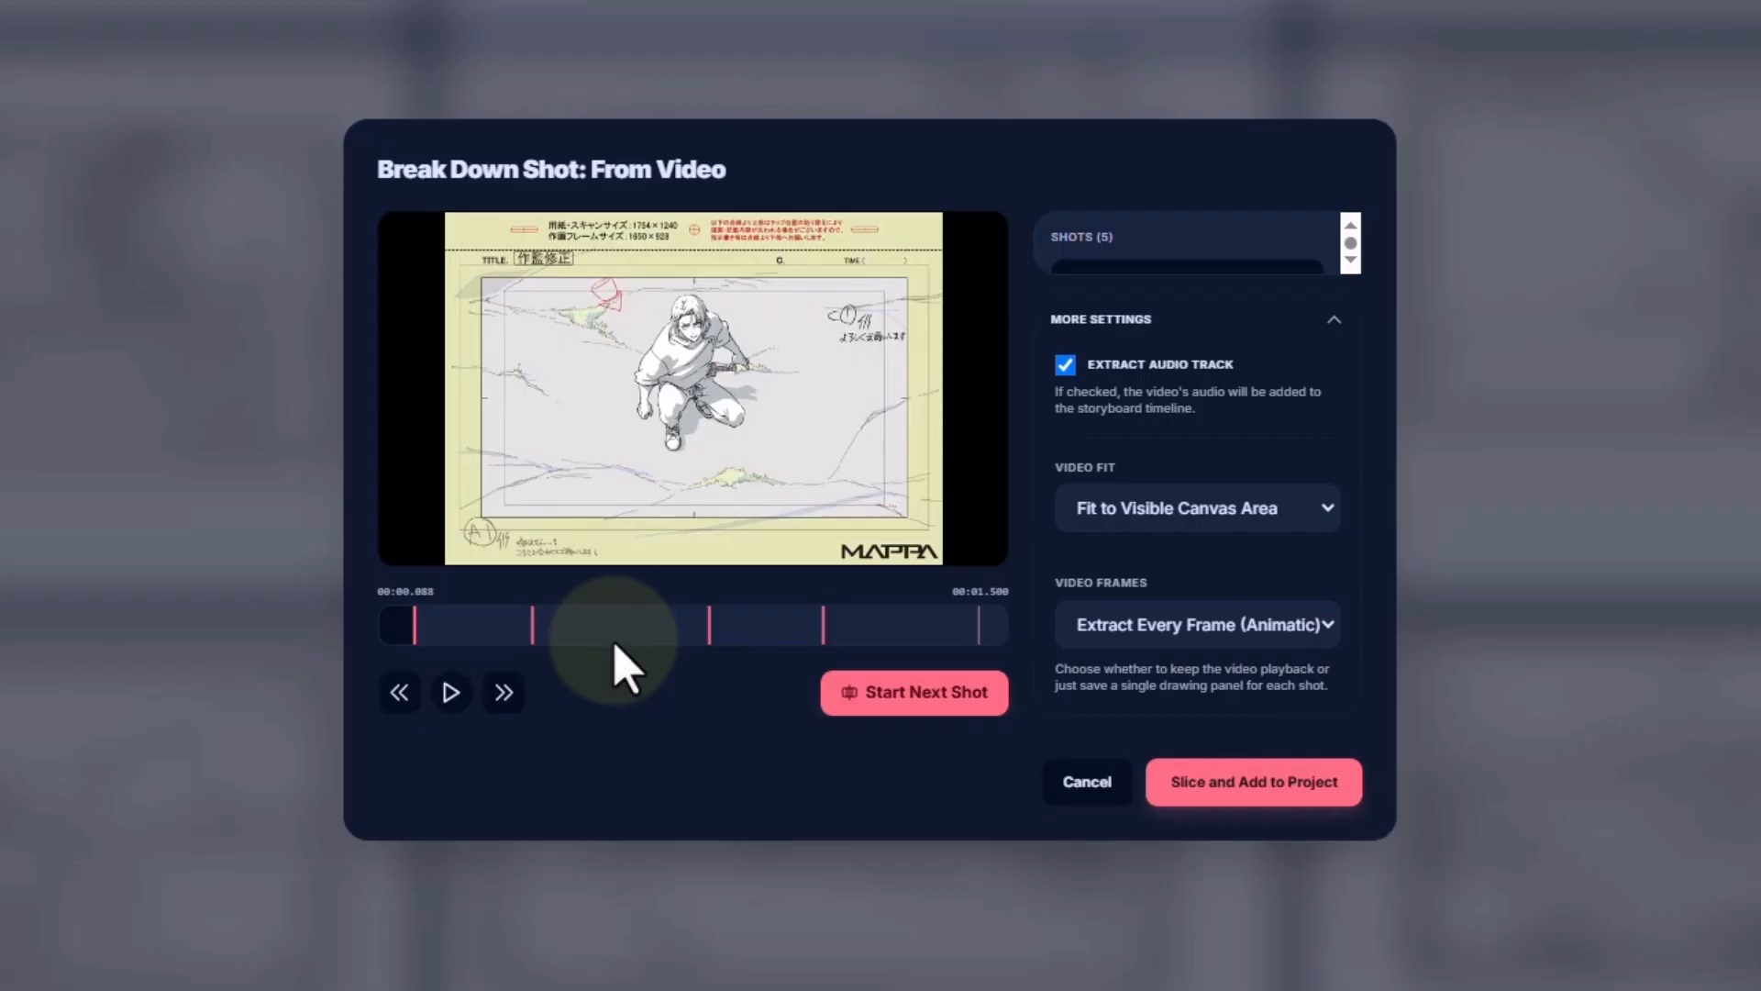
Set the video frames option to Extract First Frame Only (Storyboard) and slice the clip's shots into the project
left_click(1303, 624)
left_click(1292, 693)
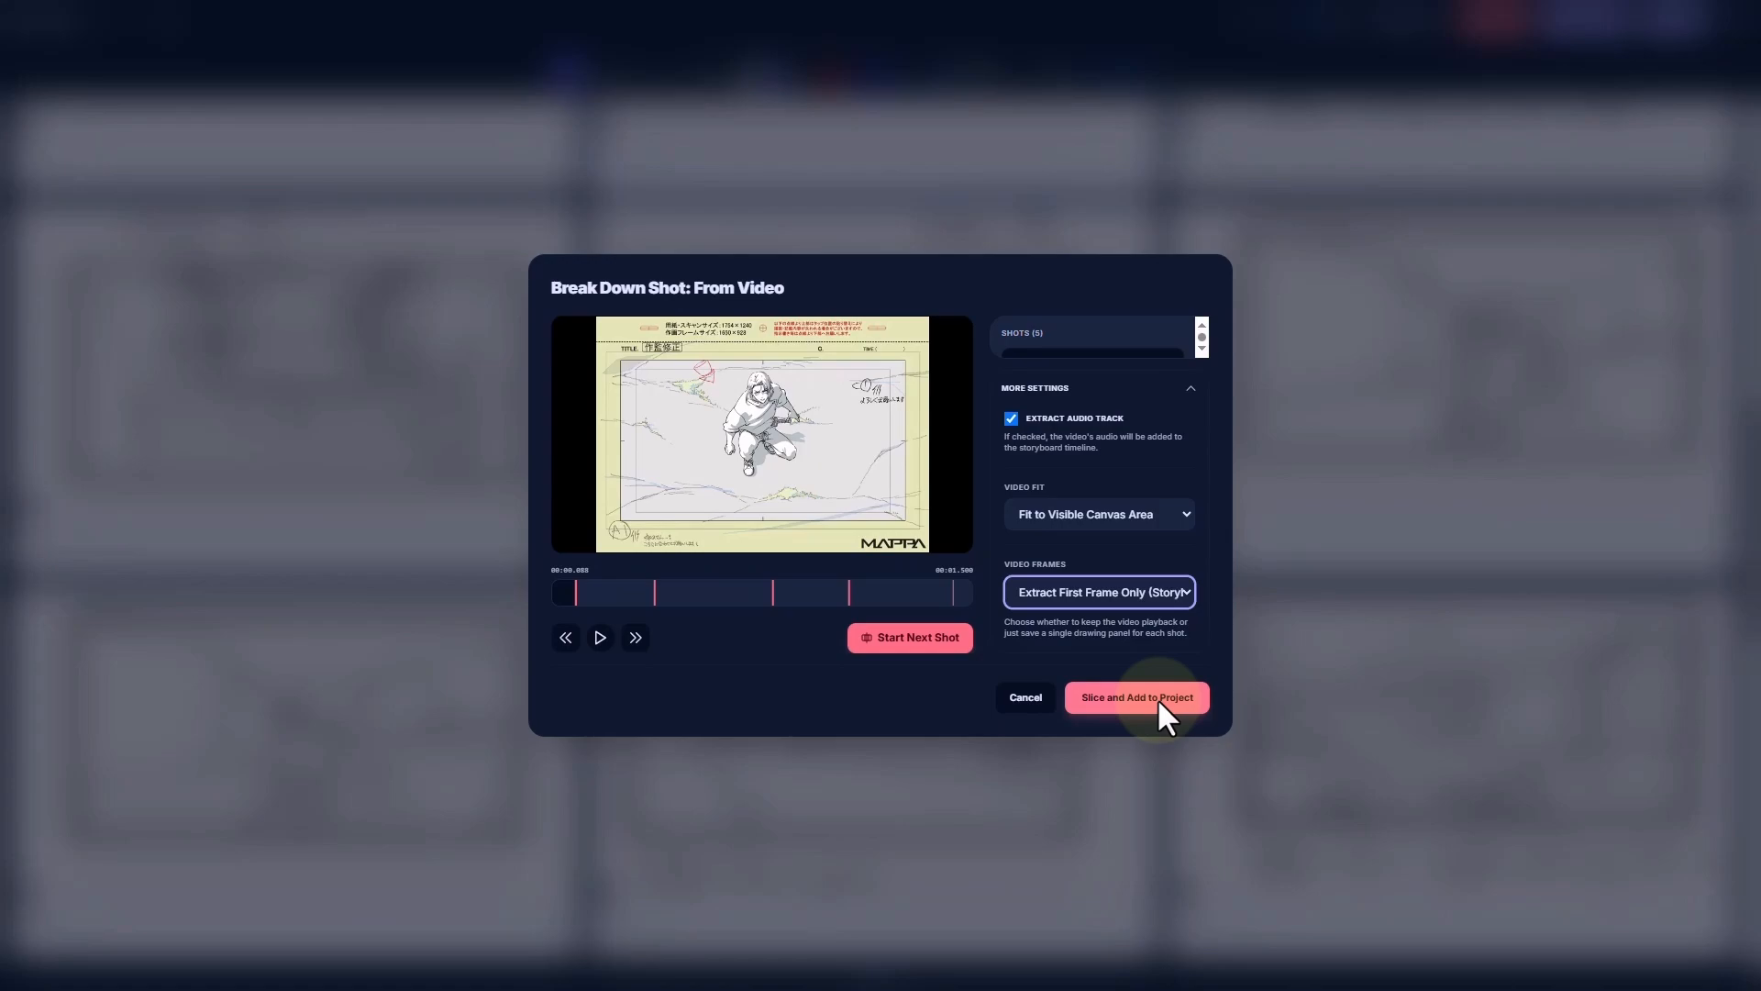
left_click(1138, 697)
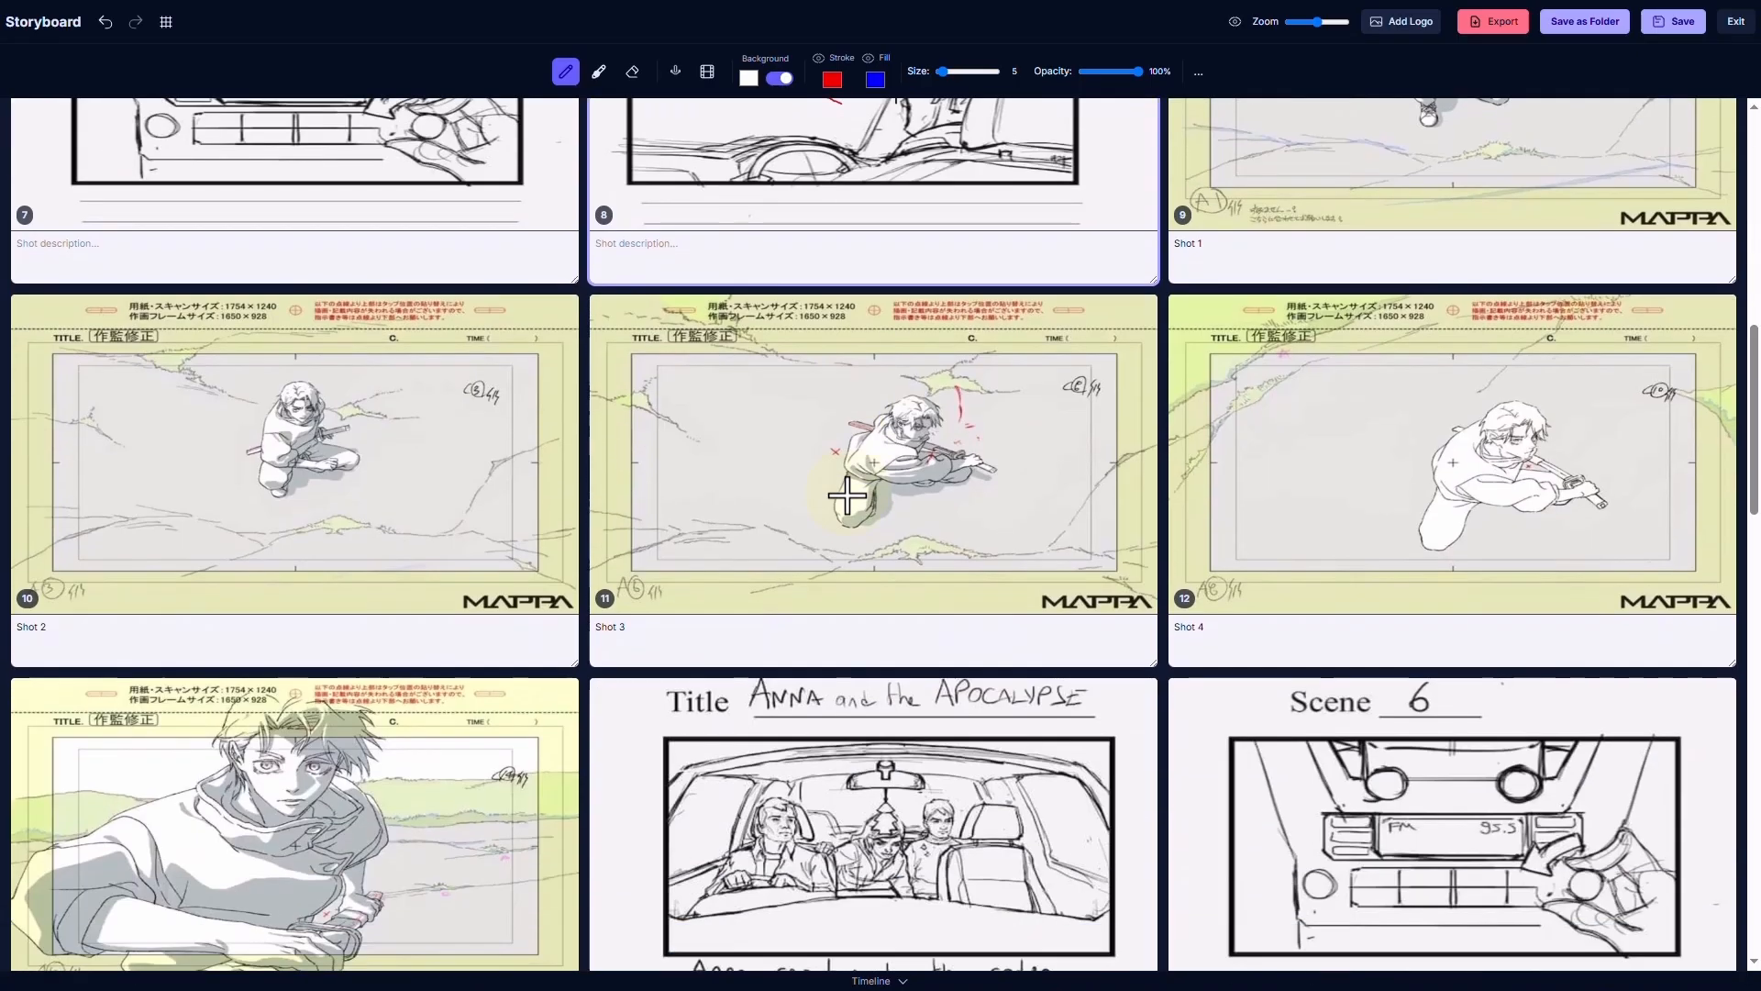
Look over the imported panels, expand the timeline, and play the storyboard from frame 1, pausing in shot 2
scroll(1250, 366, "up", 6)
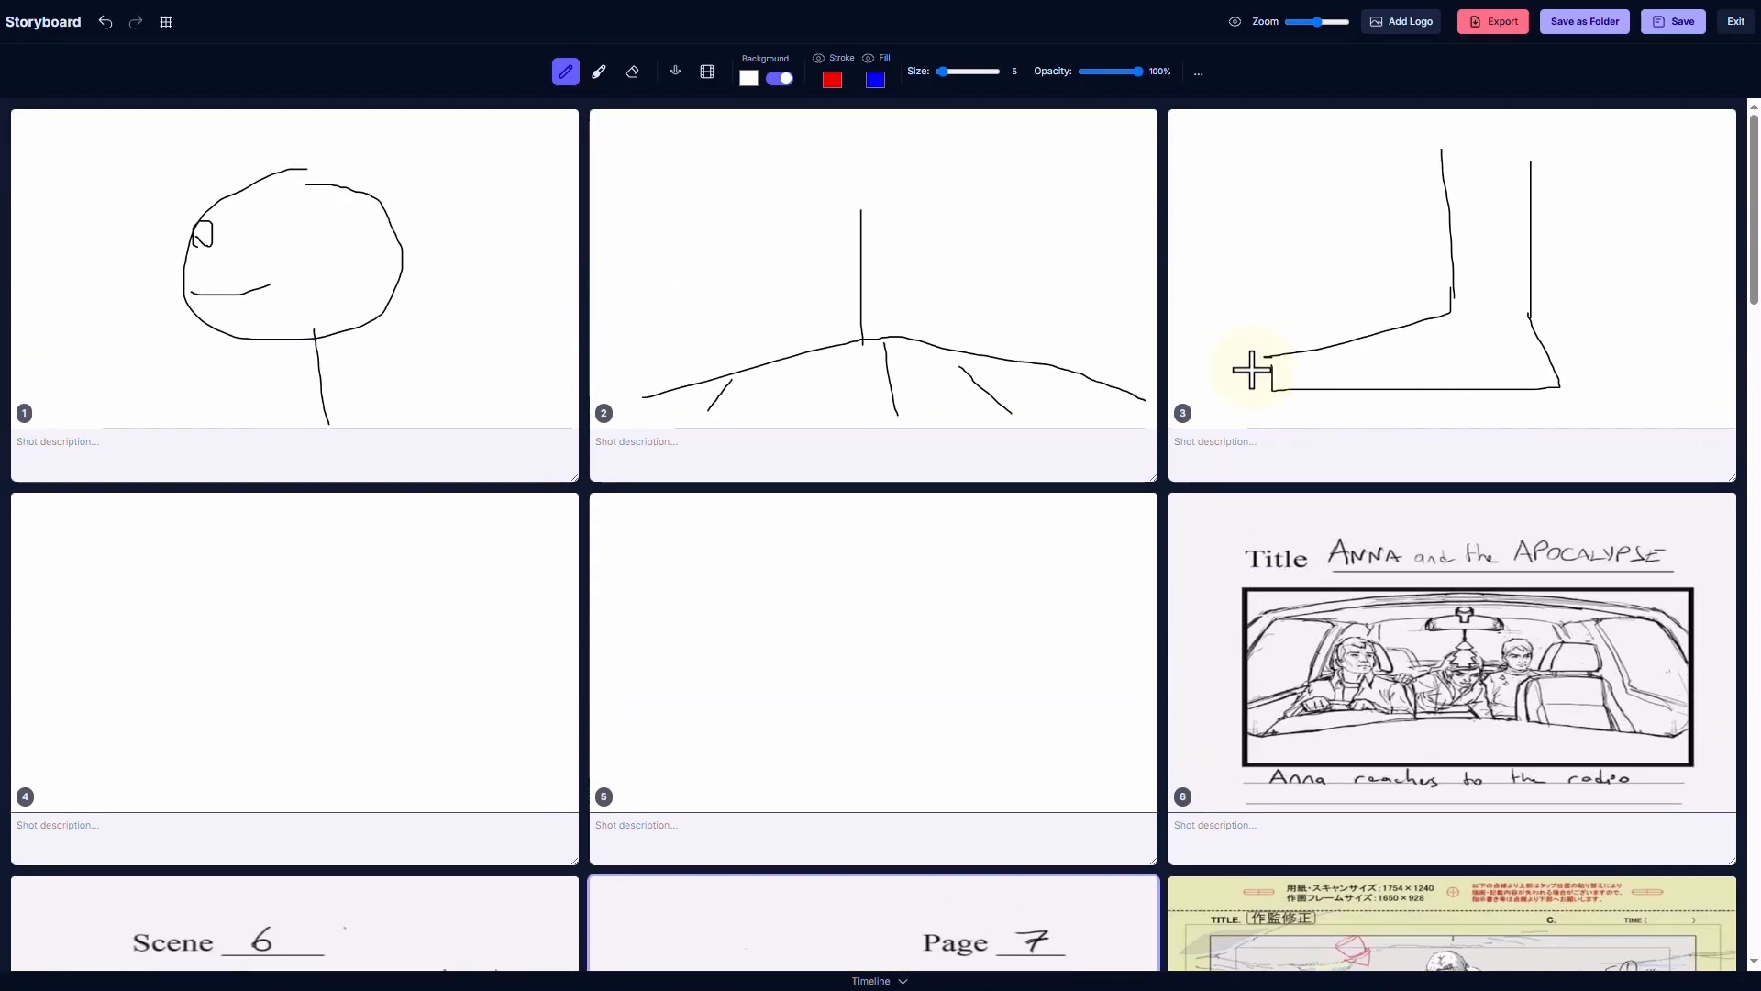
scroll(1140, 527, "down", 9)
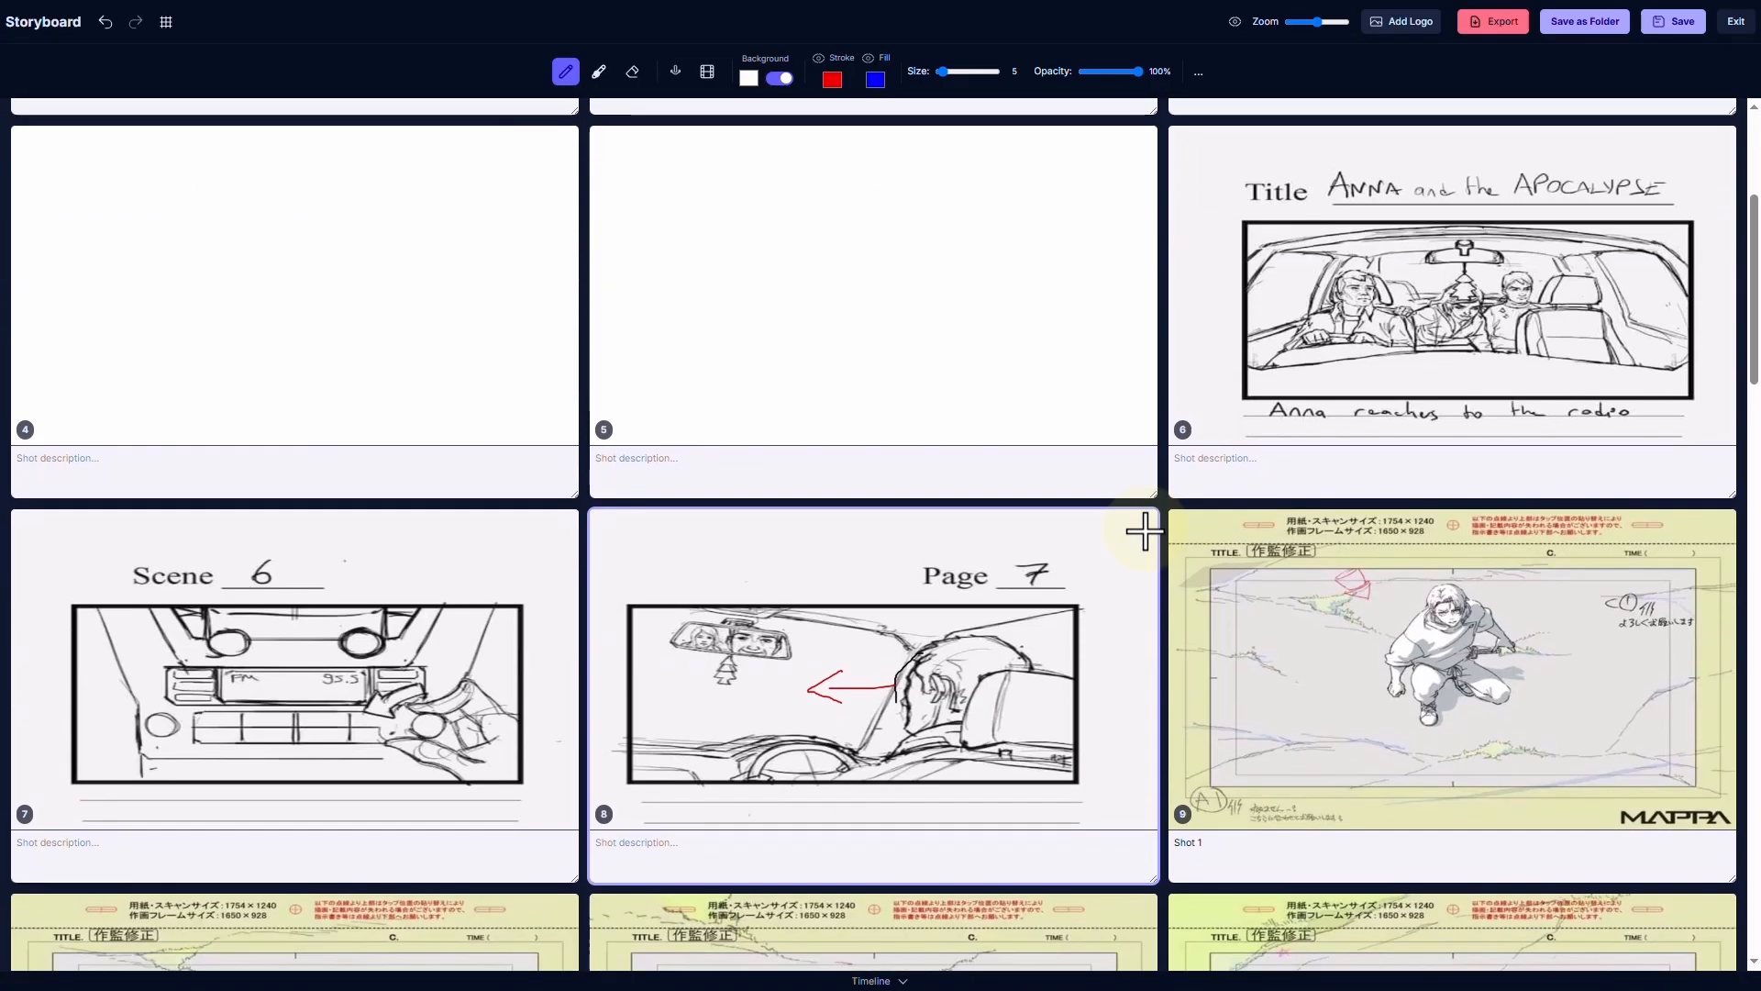
scroll(1144, 532, "up", 4)
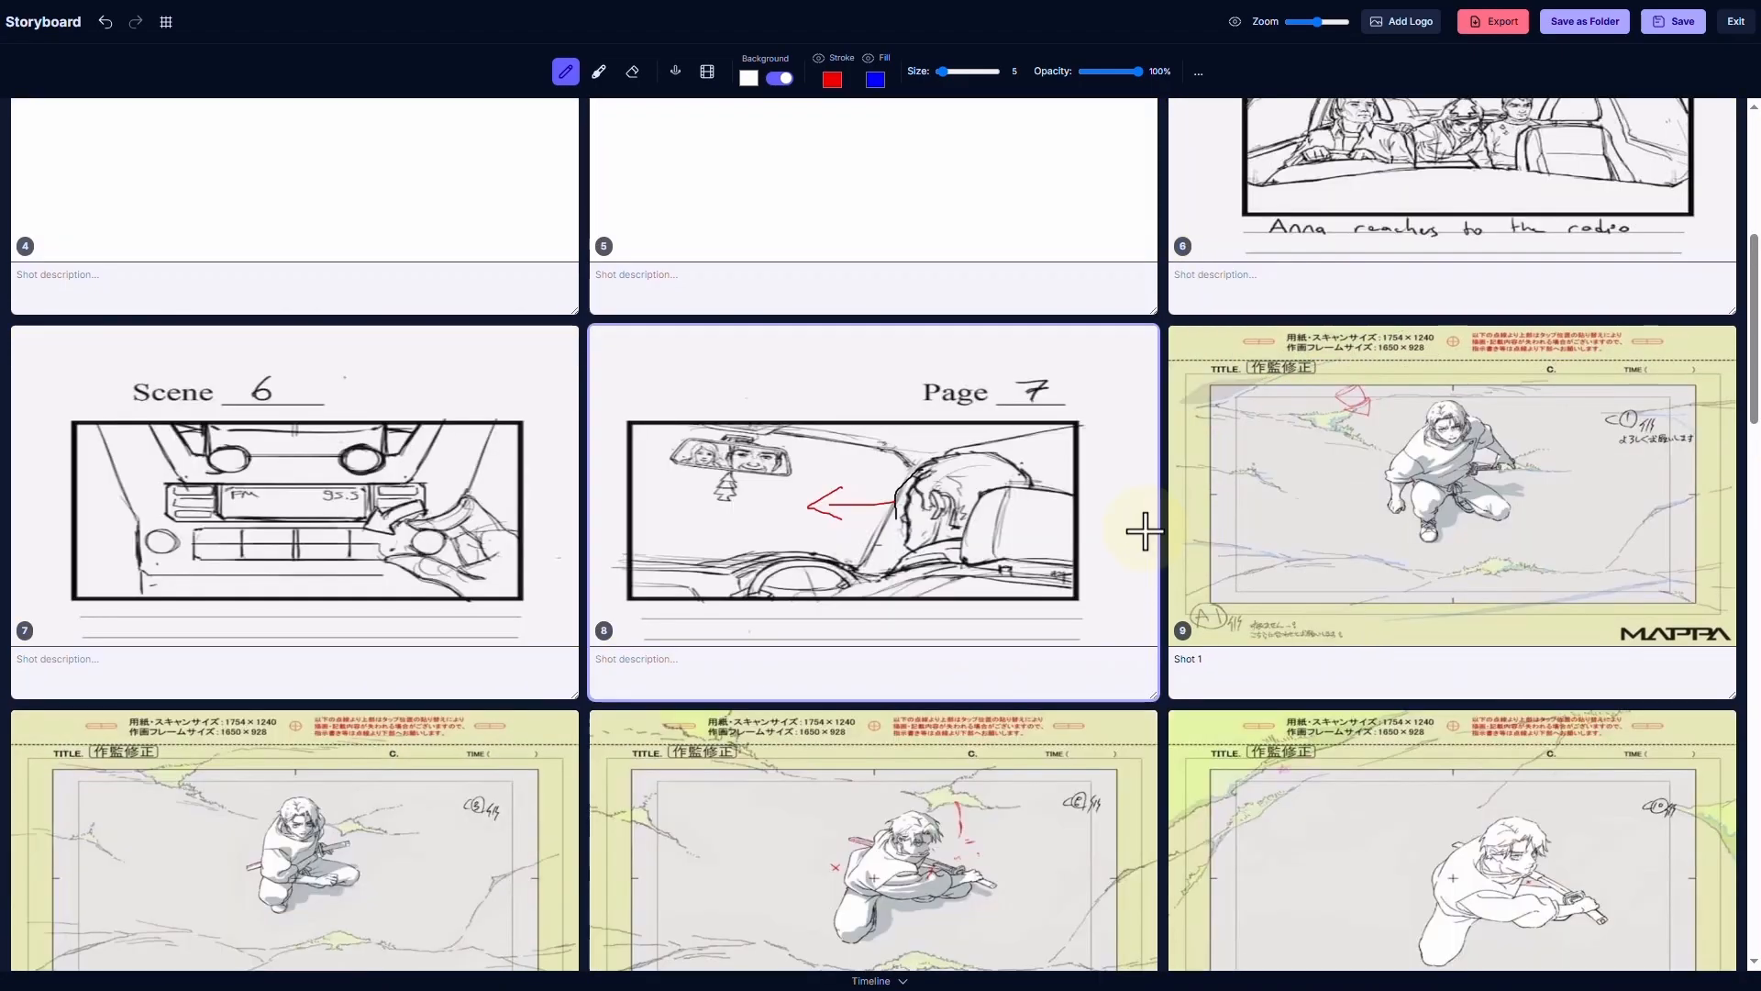
left_click(922, 982)
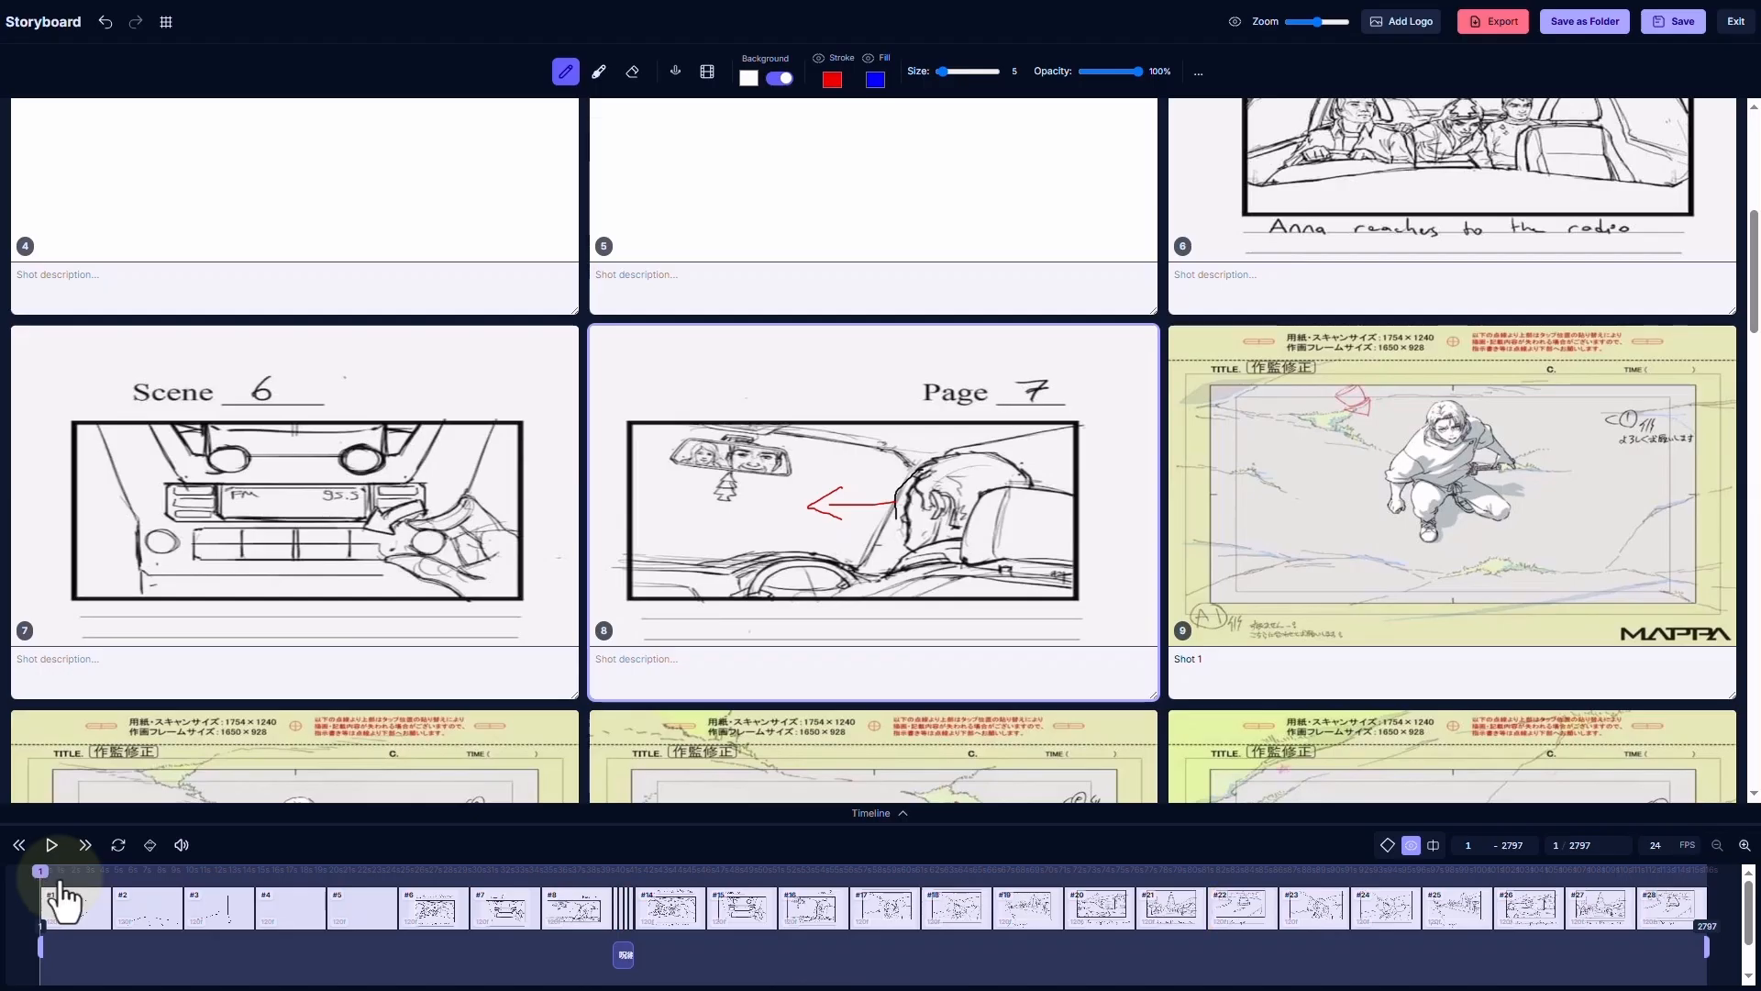
left_click_drag(46, 871, 291, 917)
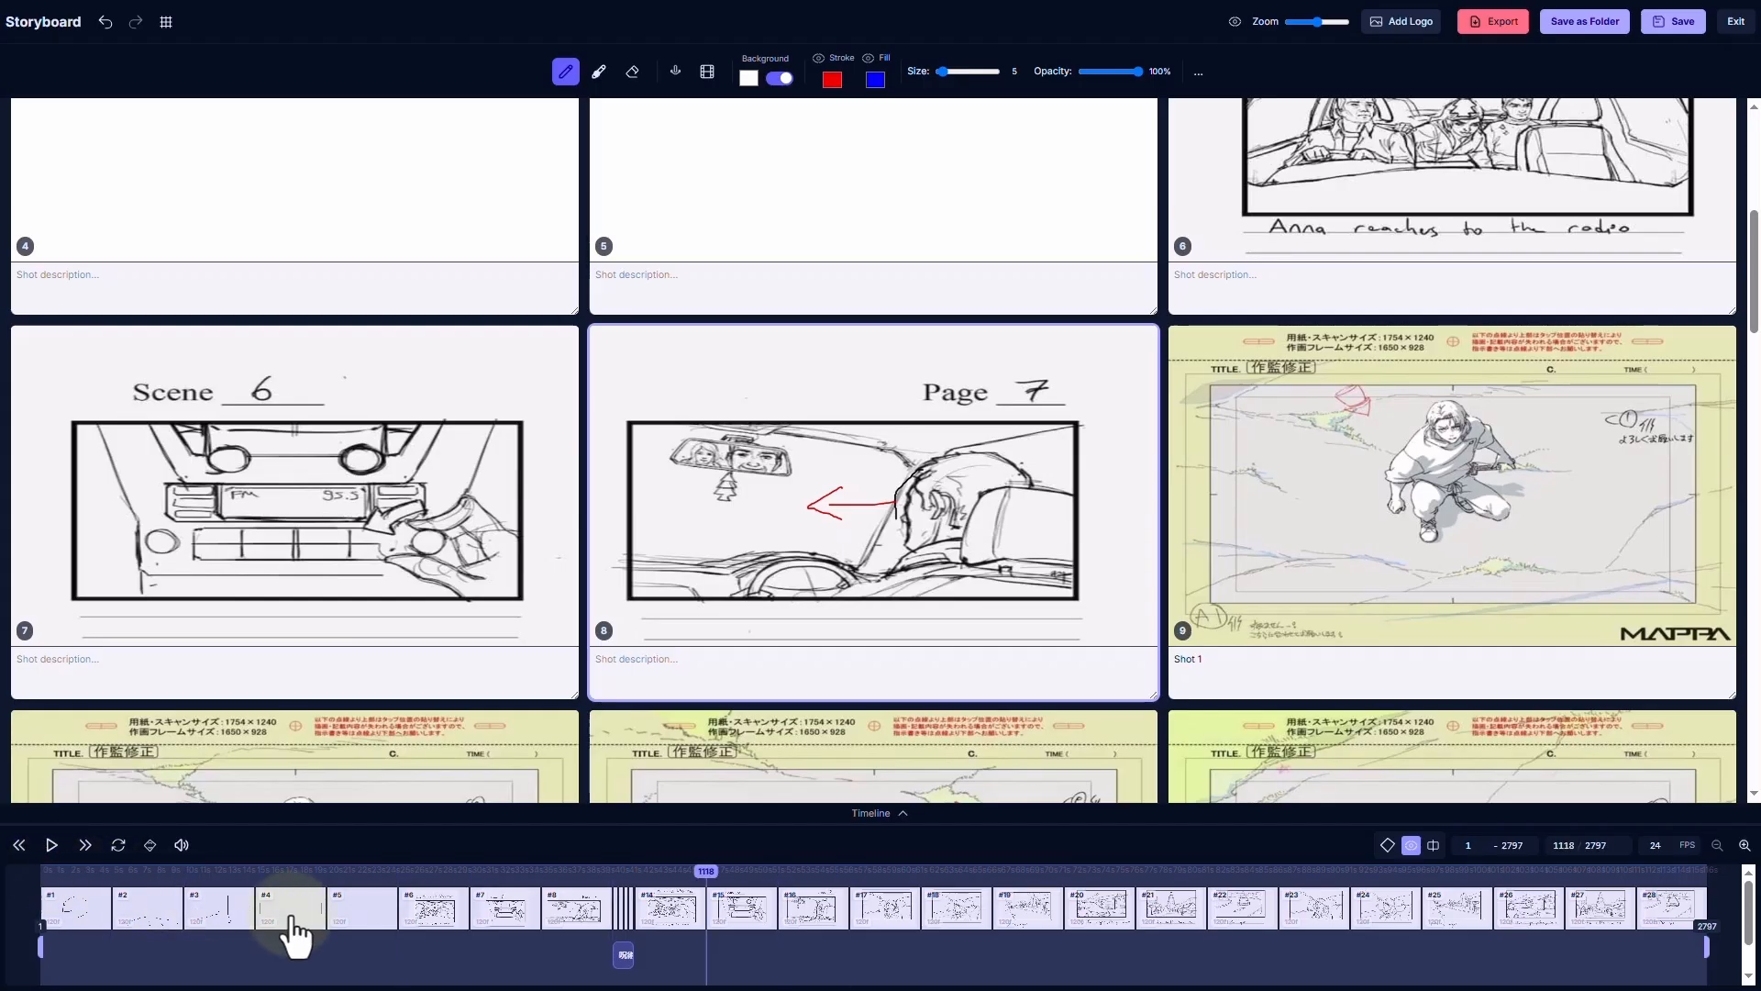
left_click(91, 887)
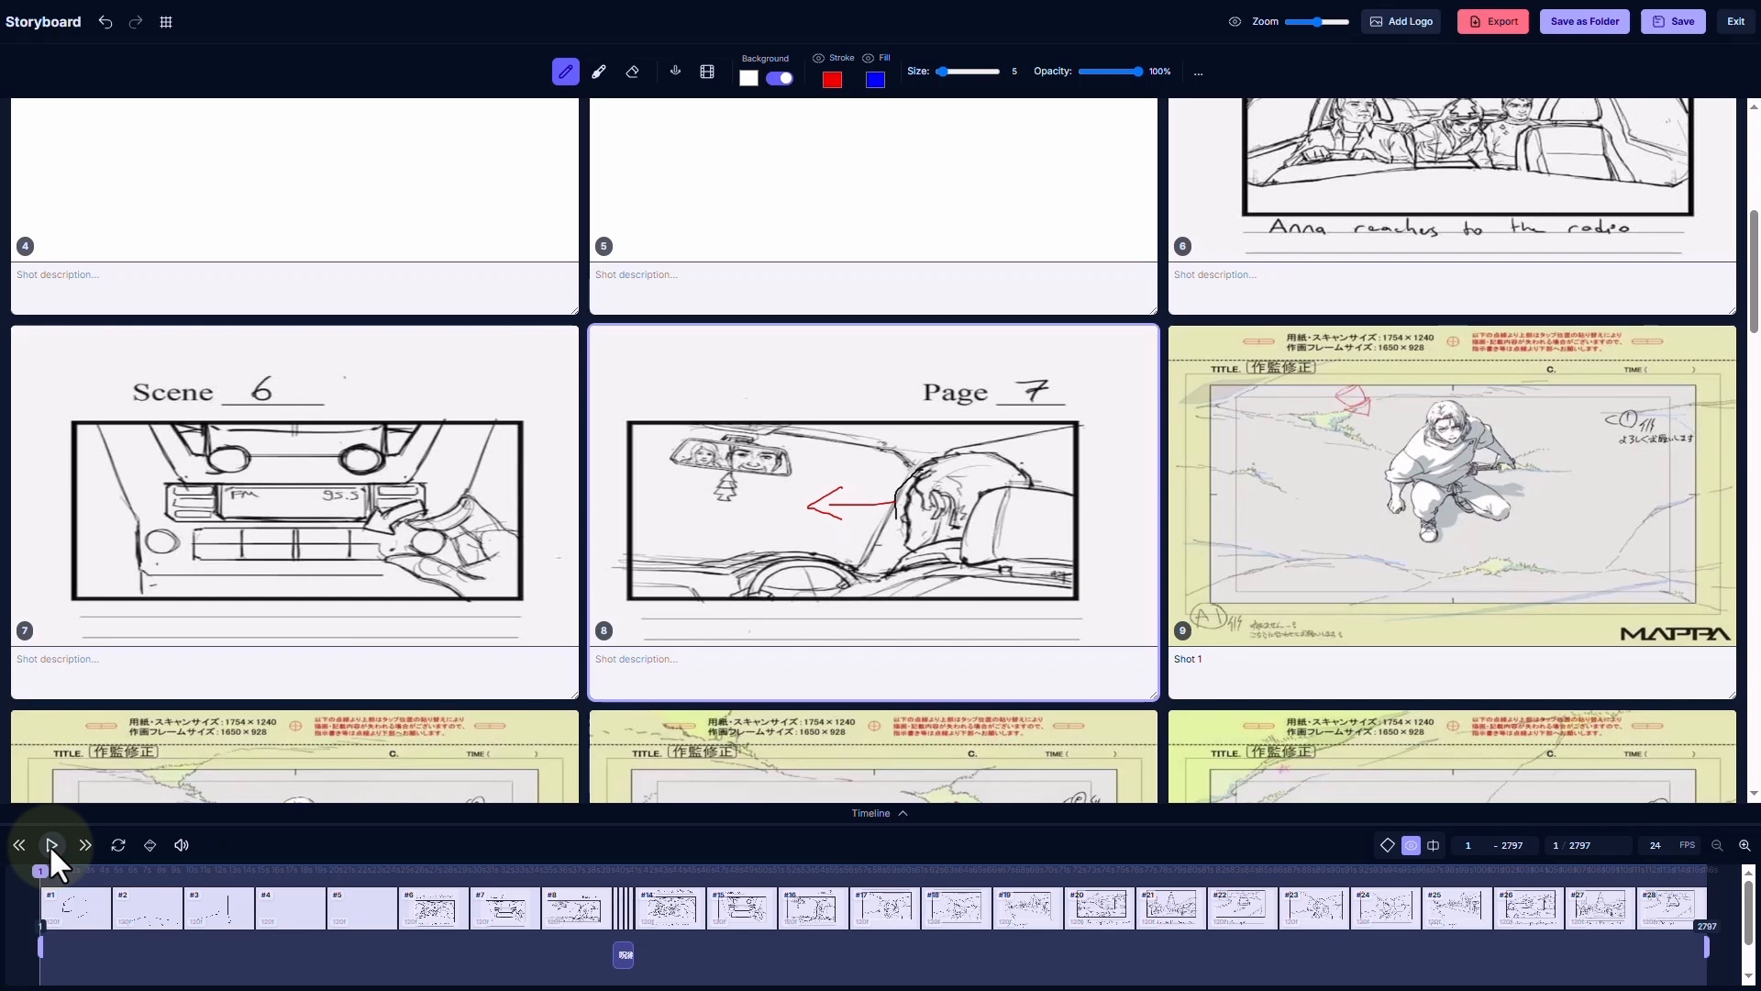
left_click(51, 844)
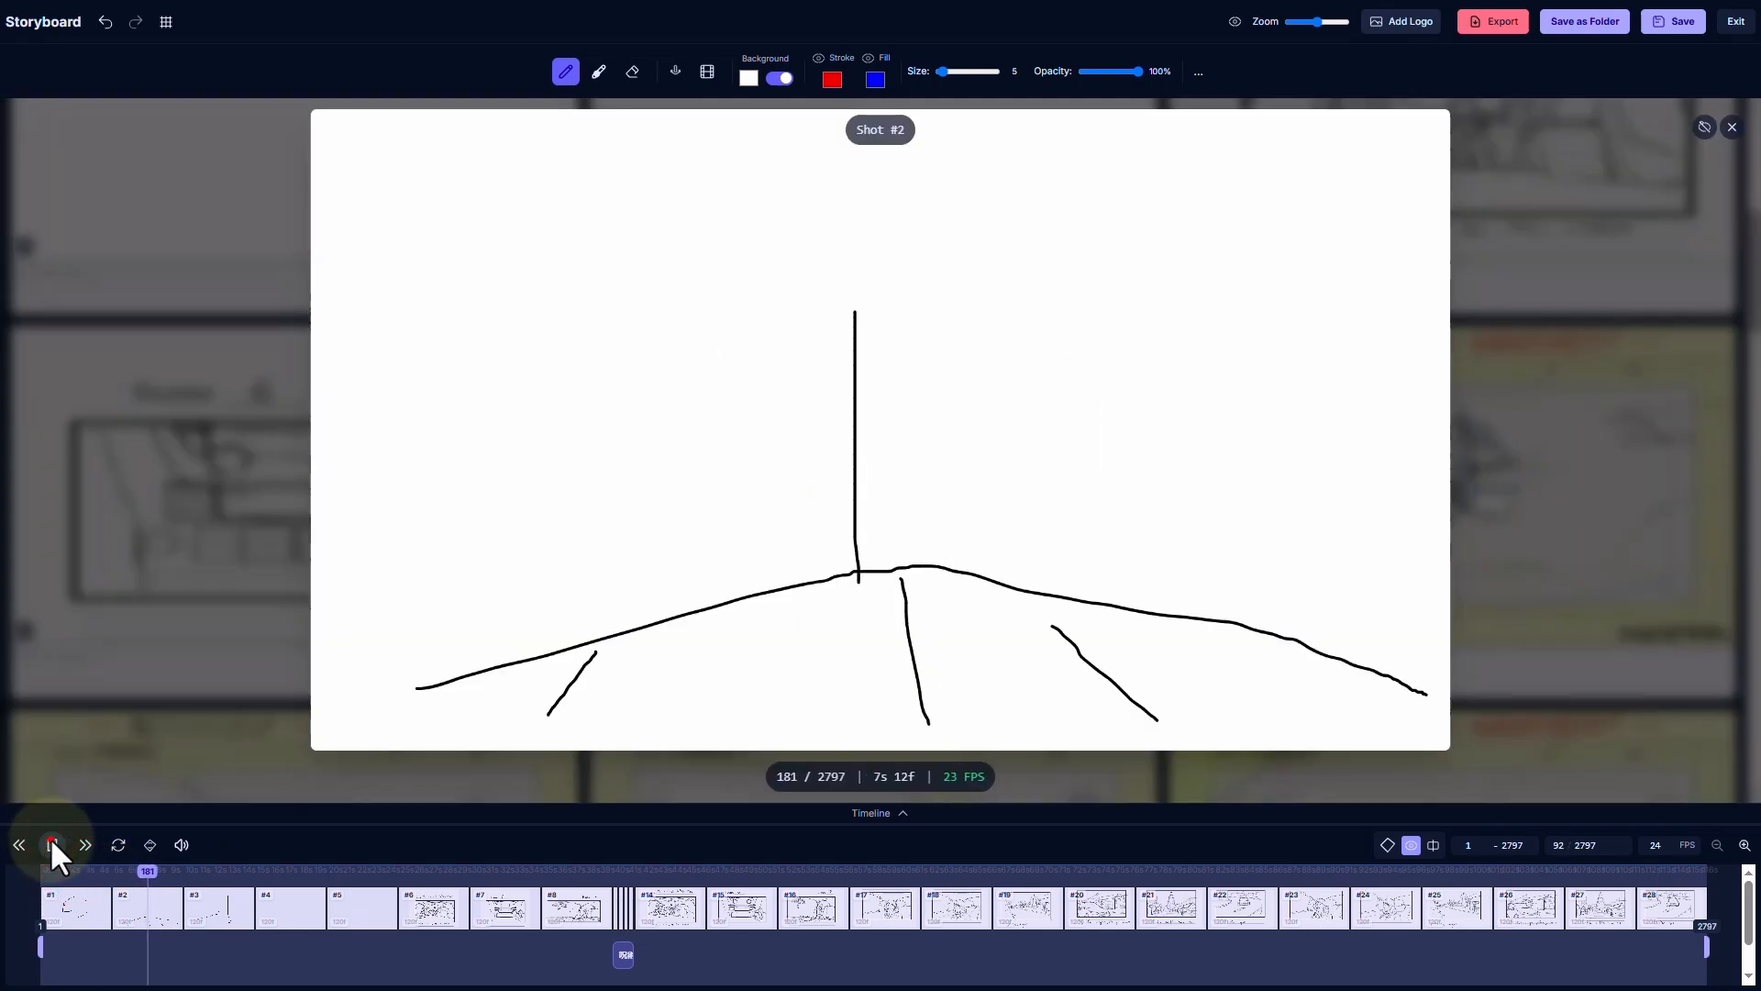
left_click(51, 844)
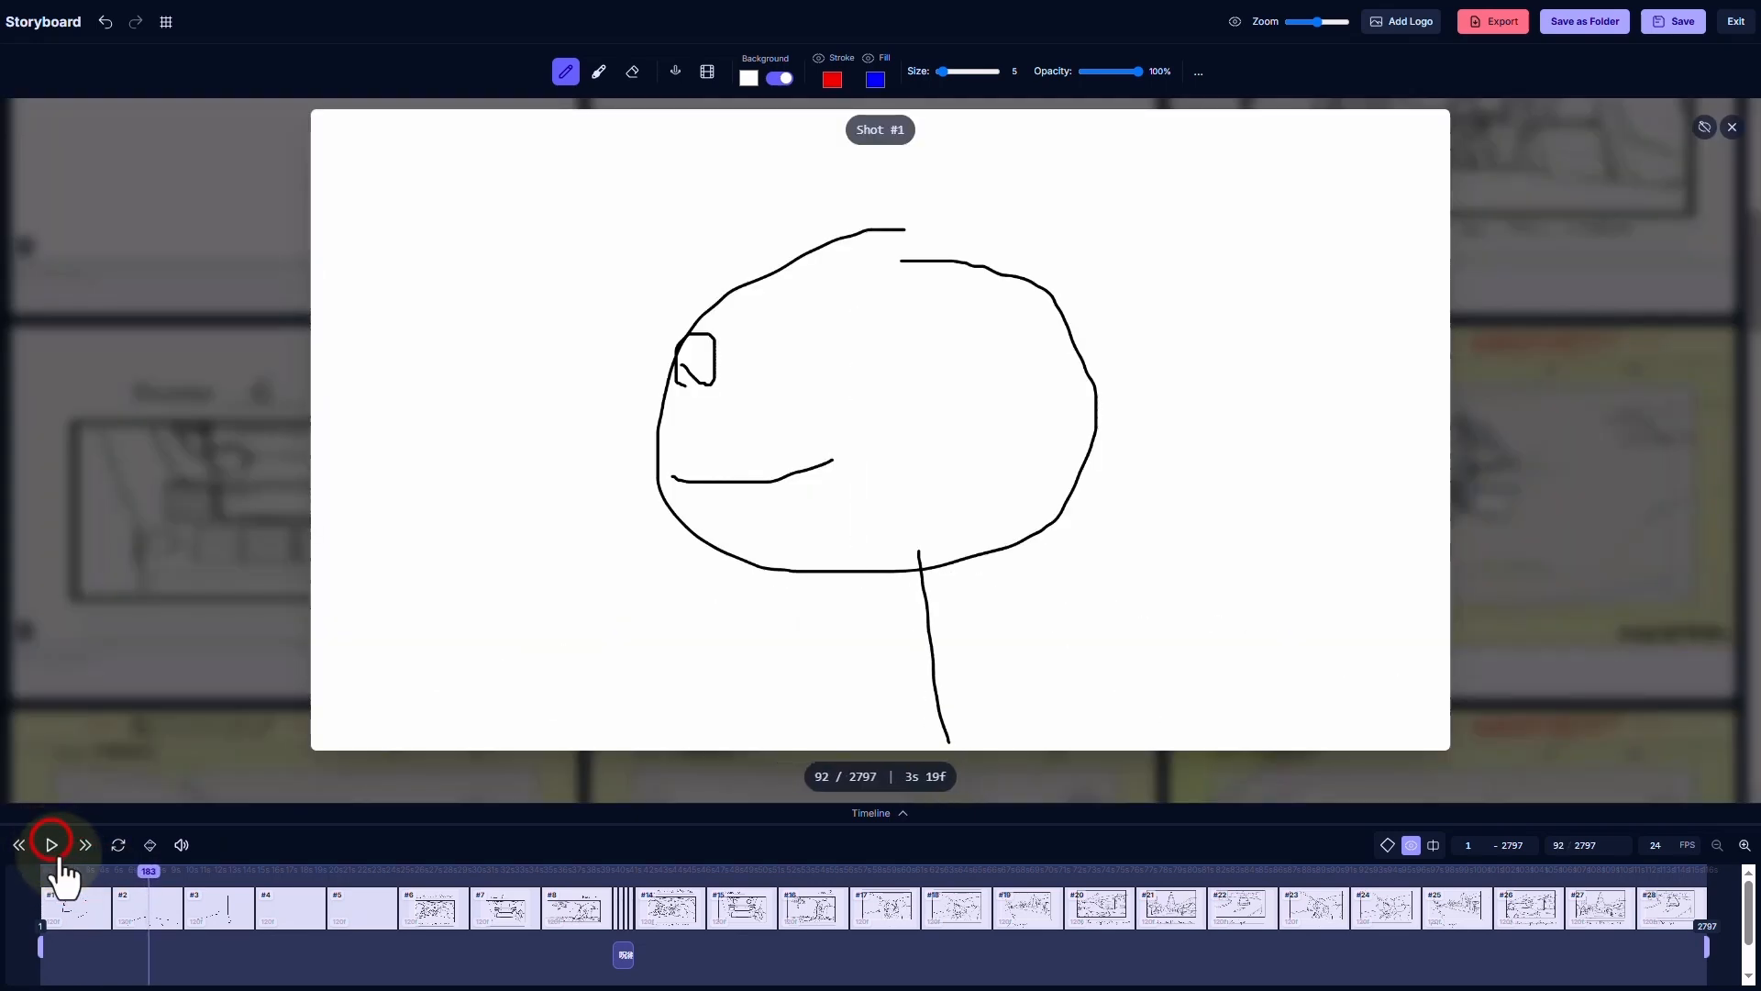
Shorten shots 1 and 2 to about half their length on the timeline and scrub through the first three shots
mouse_move(109, 900)
left_mouse_down()
mouse_move(64, 903)
mouse_move(138, 899)
mouse_move(106, 903)
left_mouse_up()
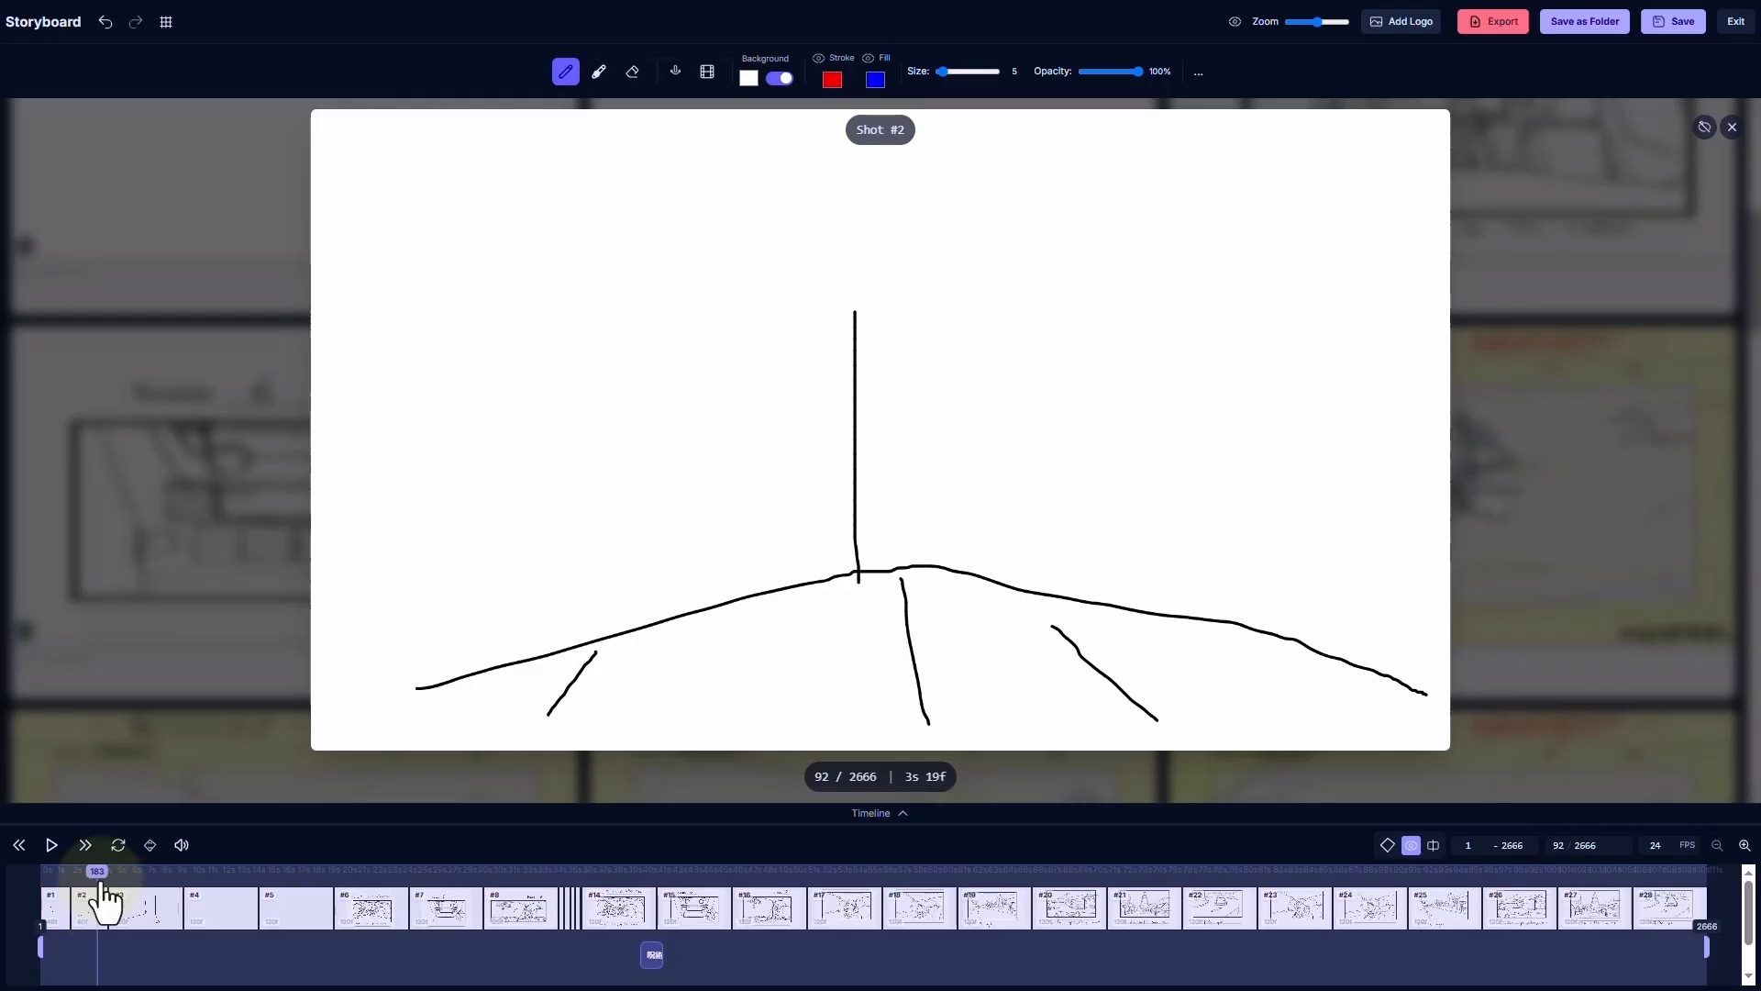
left_click(99, 872)
left_click(86, 870)
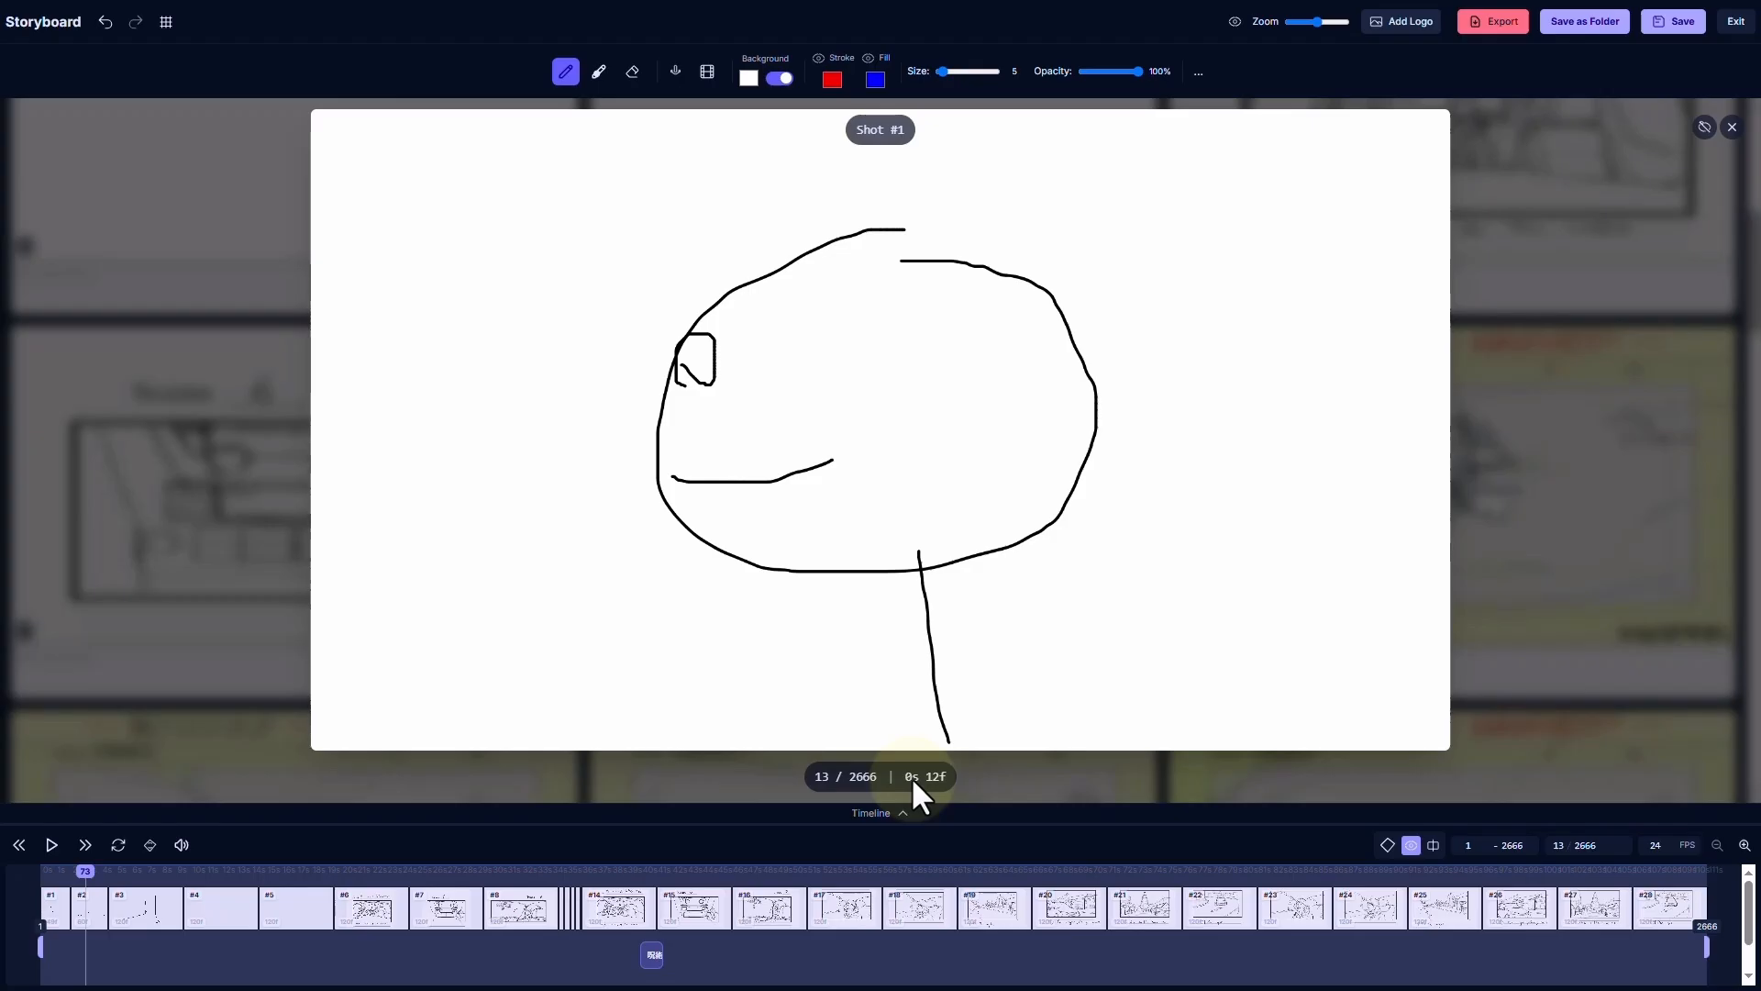
left_click(126, 870)
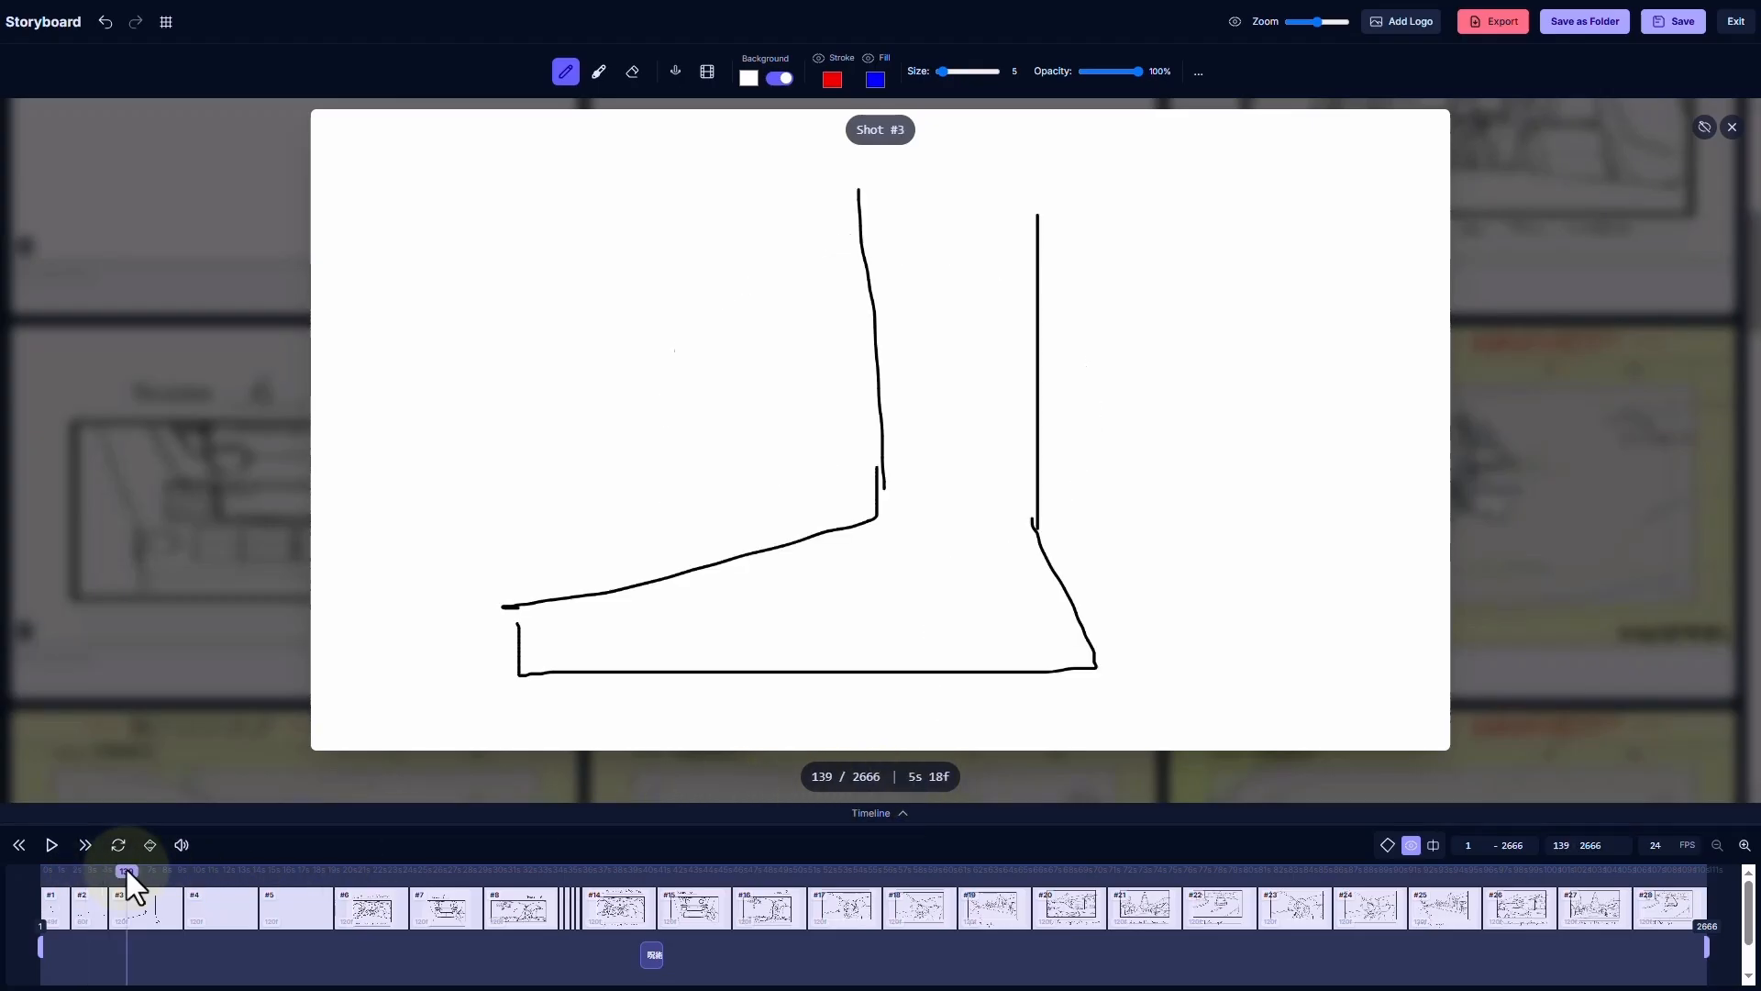
Scrub the preview through shots 4 and 5, hide its shot and frame labels, and scrub further along the timeline
left_click_drag(132, 875, 293, 870)
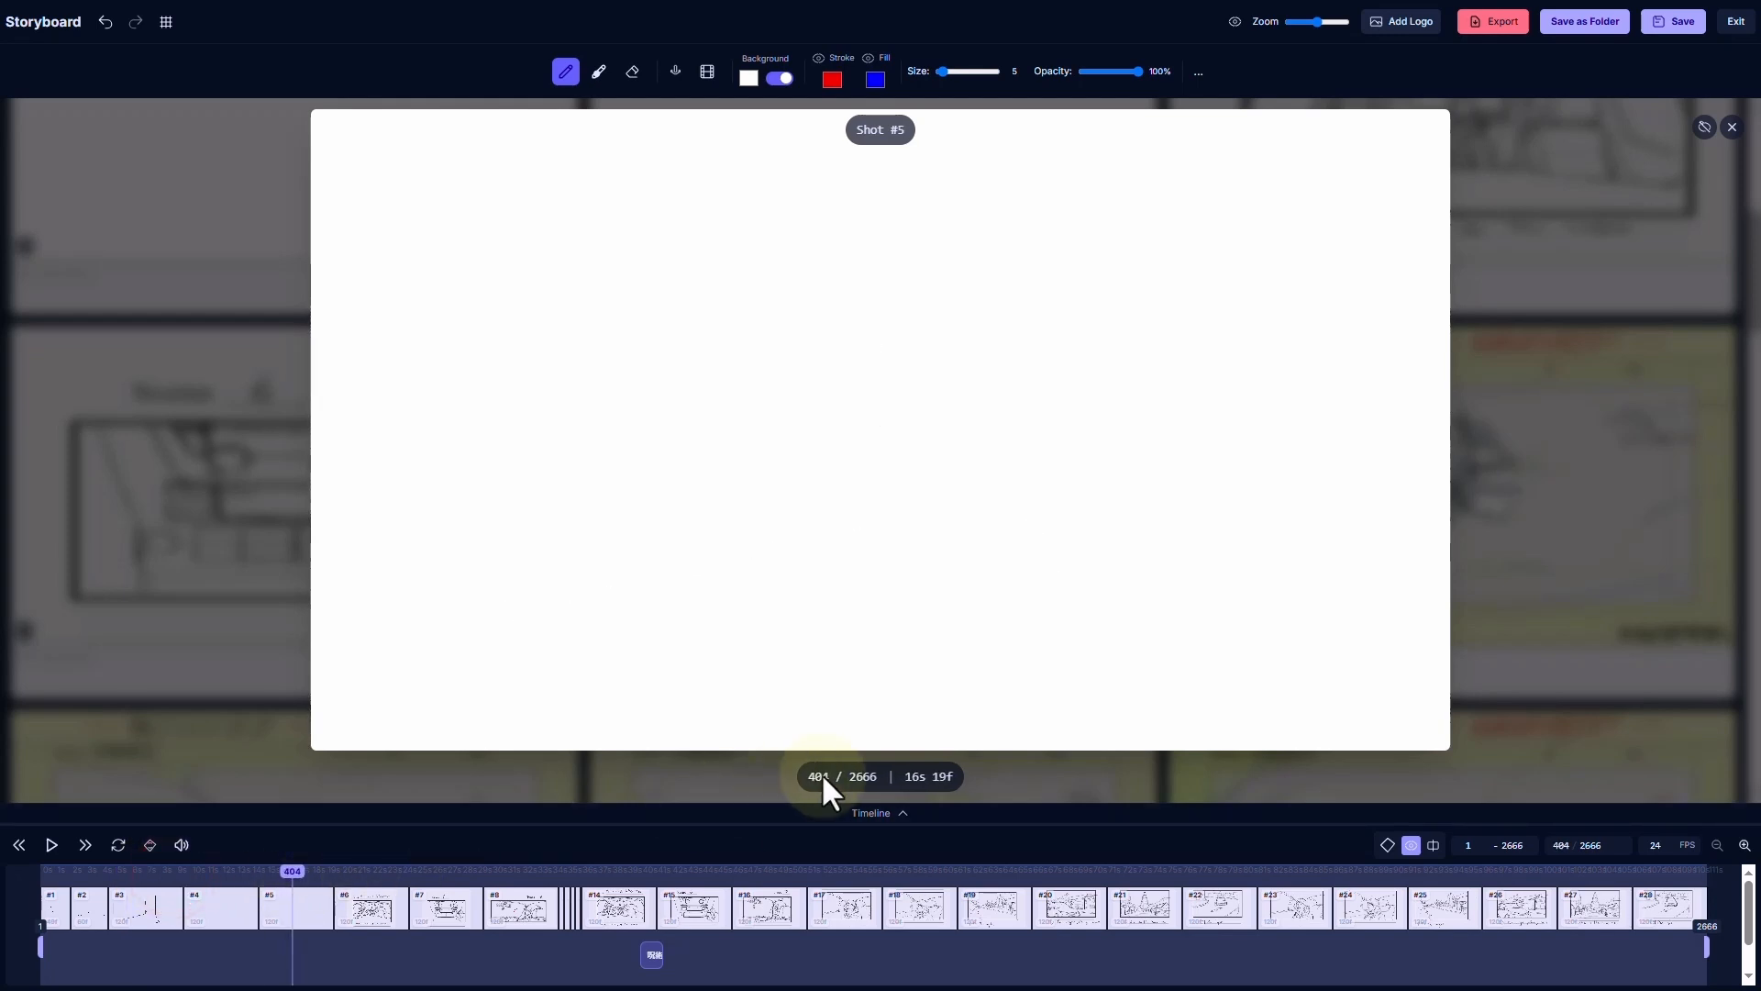
mouse_move(334, 892)
left_mouse_down()
mouse_move(405, 865)
mouse_move(247, 894)
mouse_move(266, 829)
left_mouse_up()
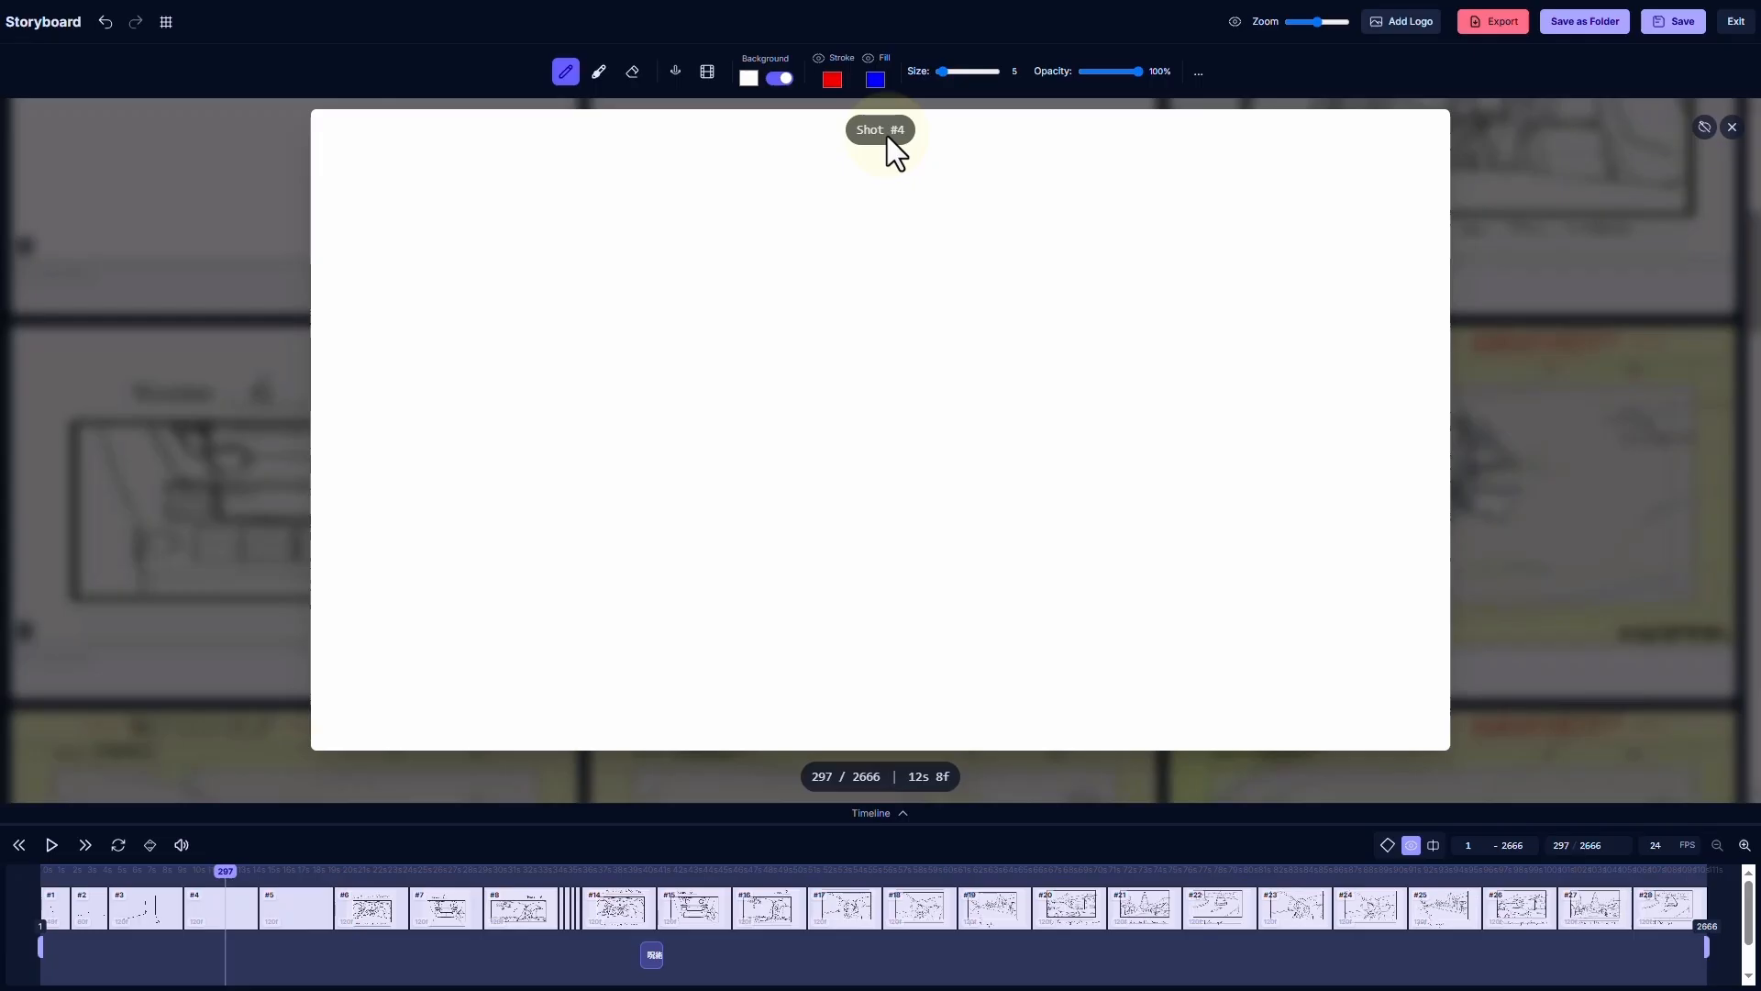
left_click(1704, 127)
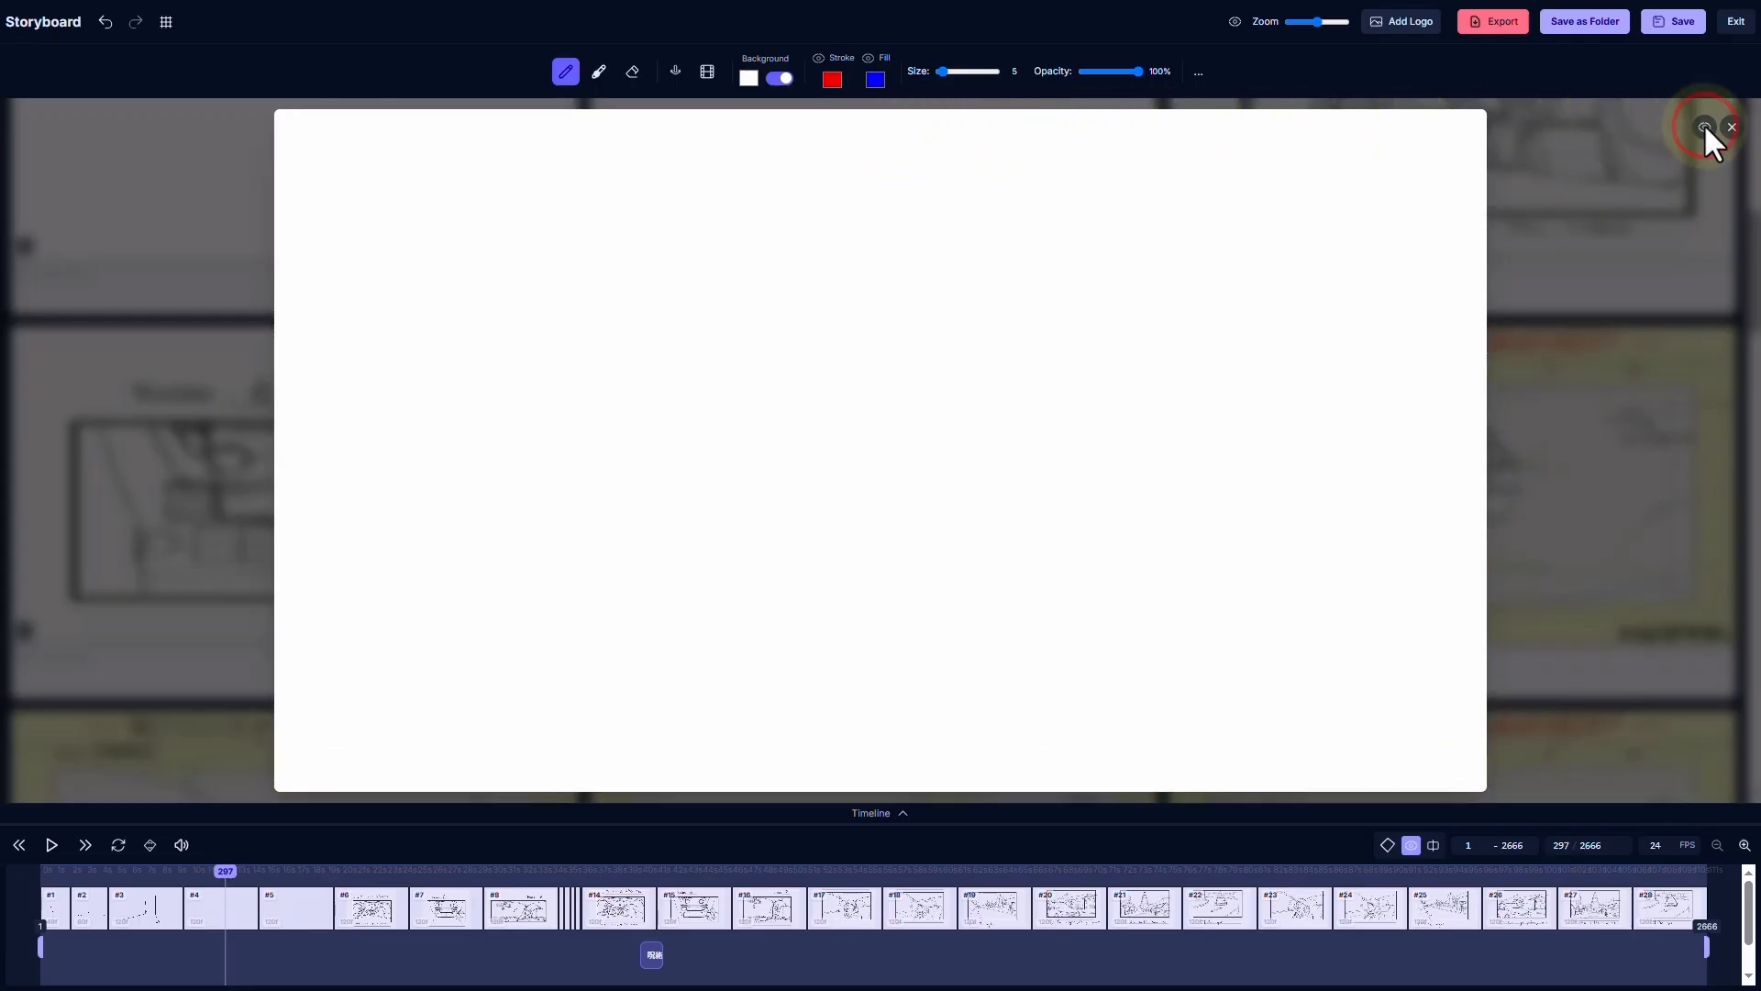
mouse_move(225, 871)
left_mouse_down()
mouse_move(410, 857)
mouse_move(746, 879)
mouse_move(807, 863)
mouse_move(989, 927)
mouse_move(760, 934)
left_mouse_up()
Shorten shots 14 to 17 on the timeline and play them back from frame 878
mouse_move(655, 909)
left_mouse_down()
mouse_move(602, 909)
mouse_move(668, 900)
left_mouse_up()
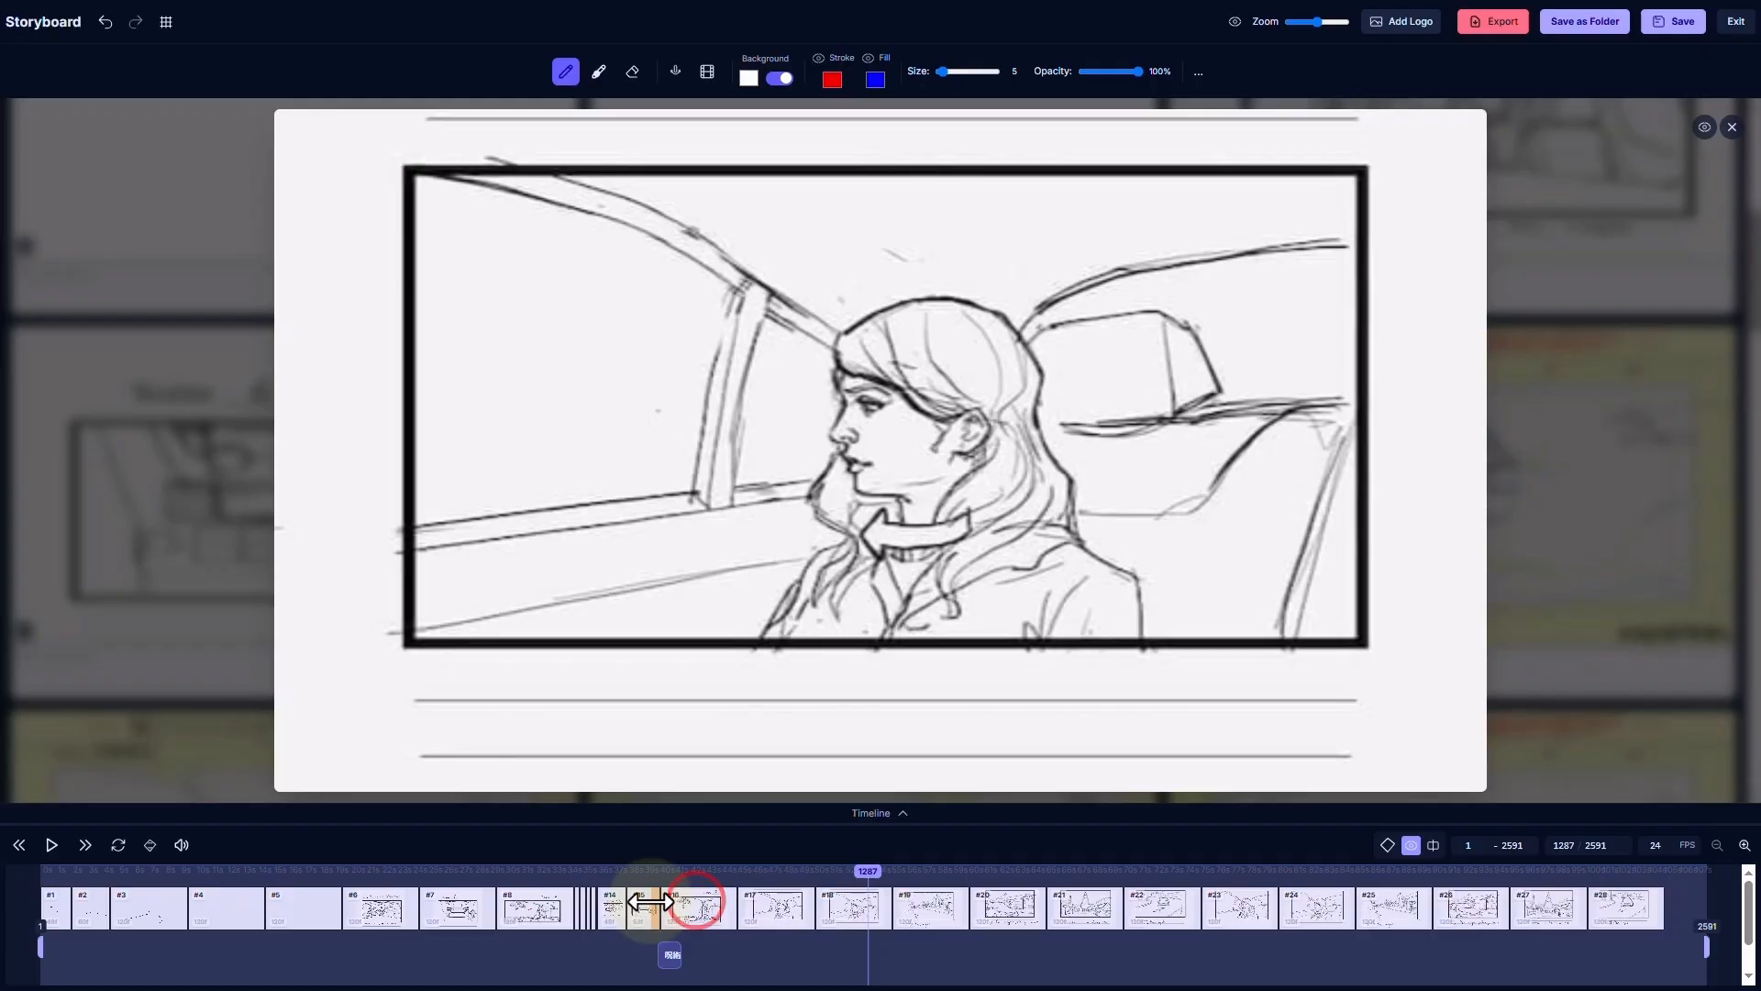
left_click(750, 906)
left_click_drag(801, 910, 719, 896)
left_click(671, 895)
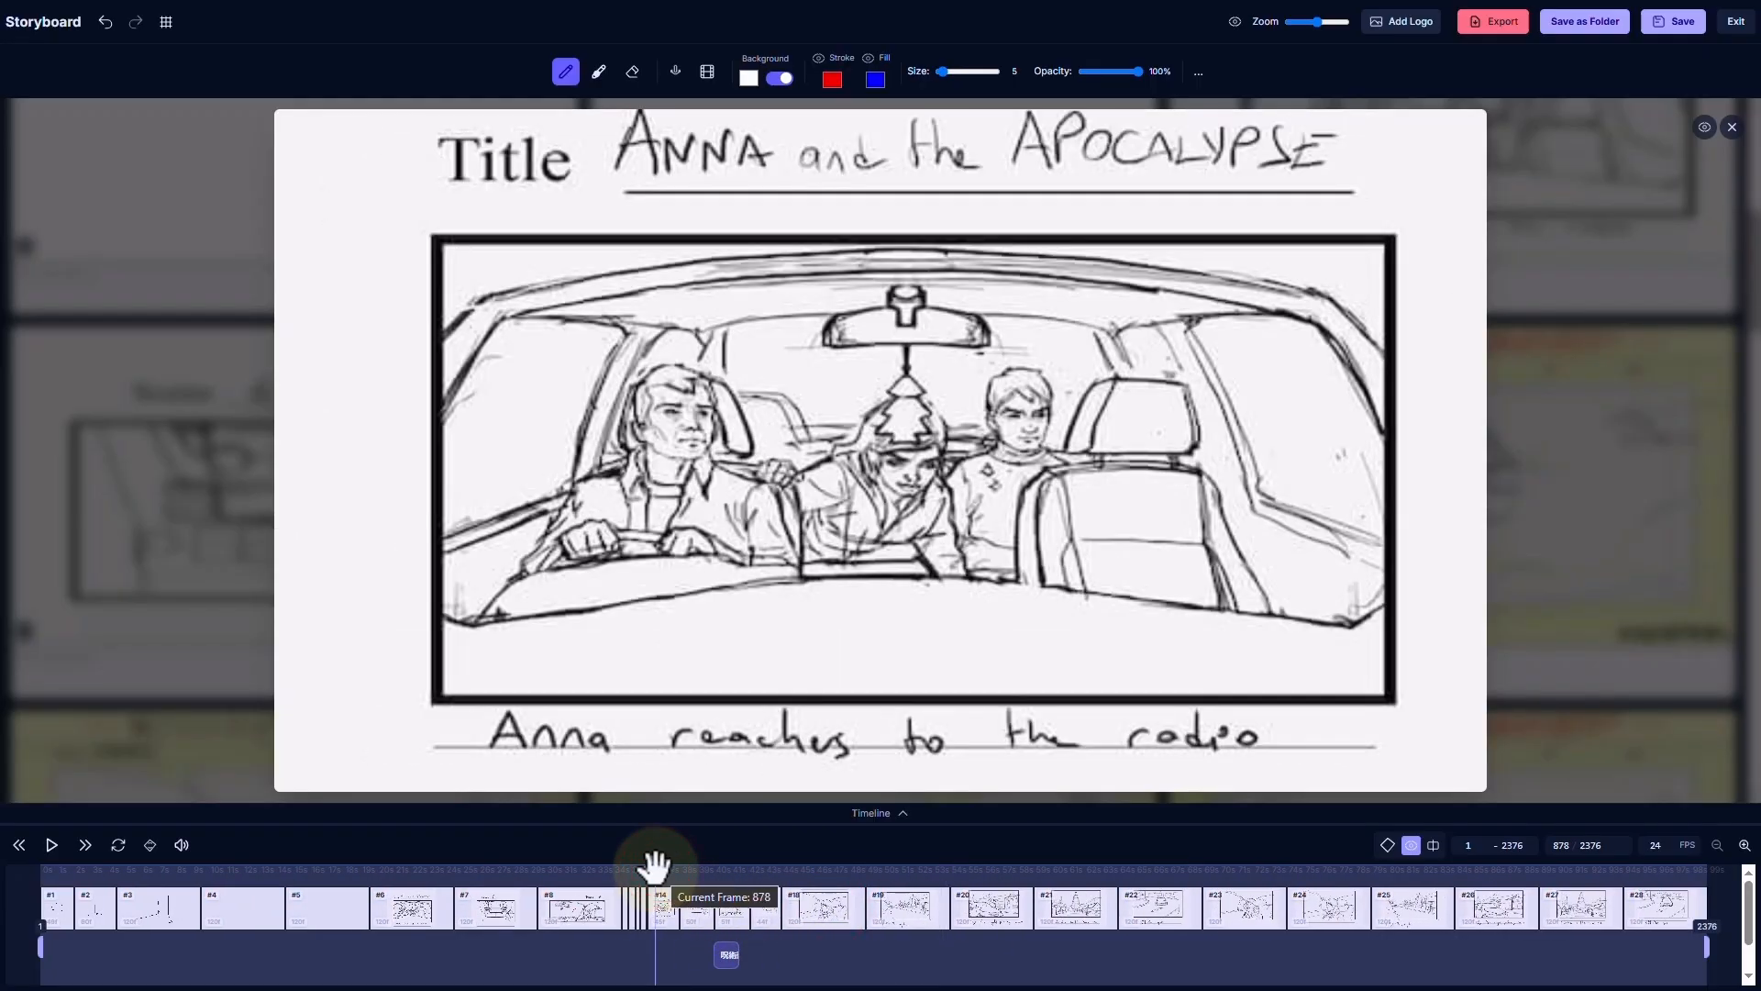
left_click(53, 842)
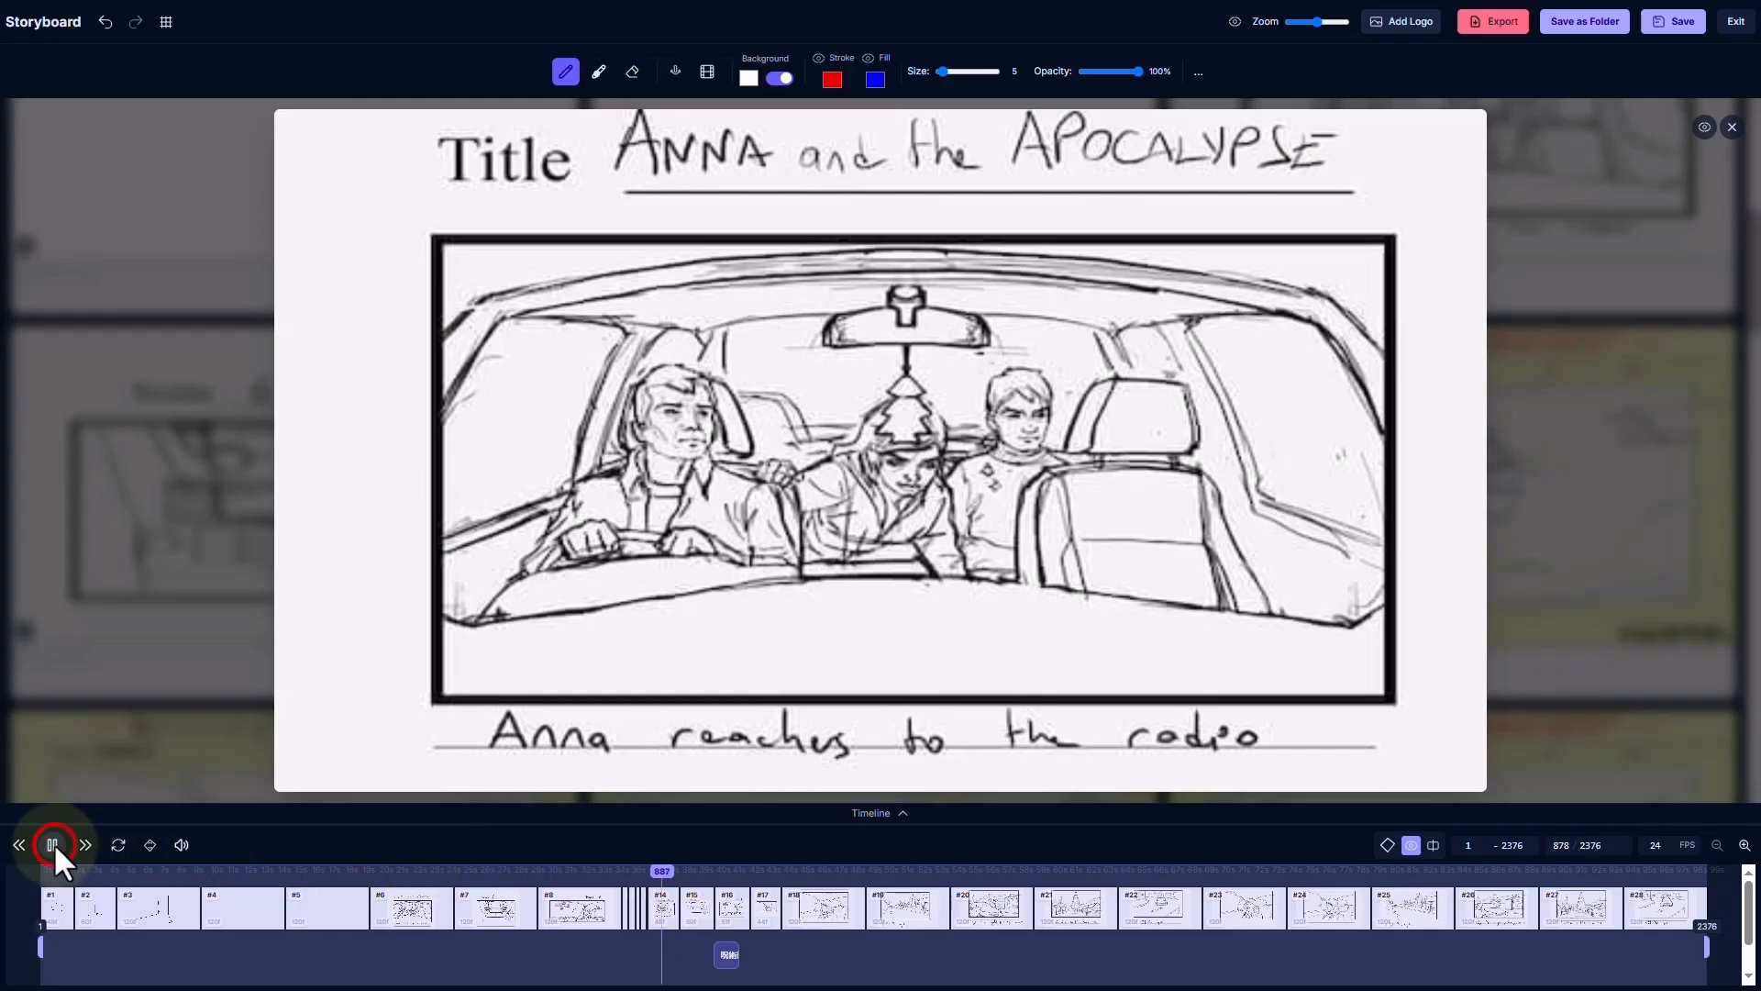
left_click(53, 842)
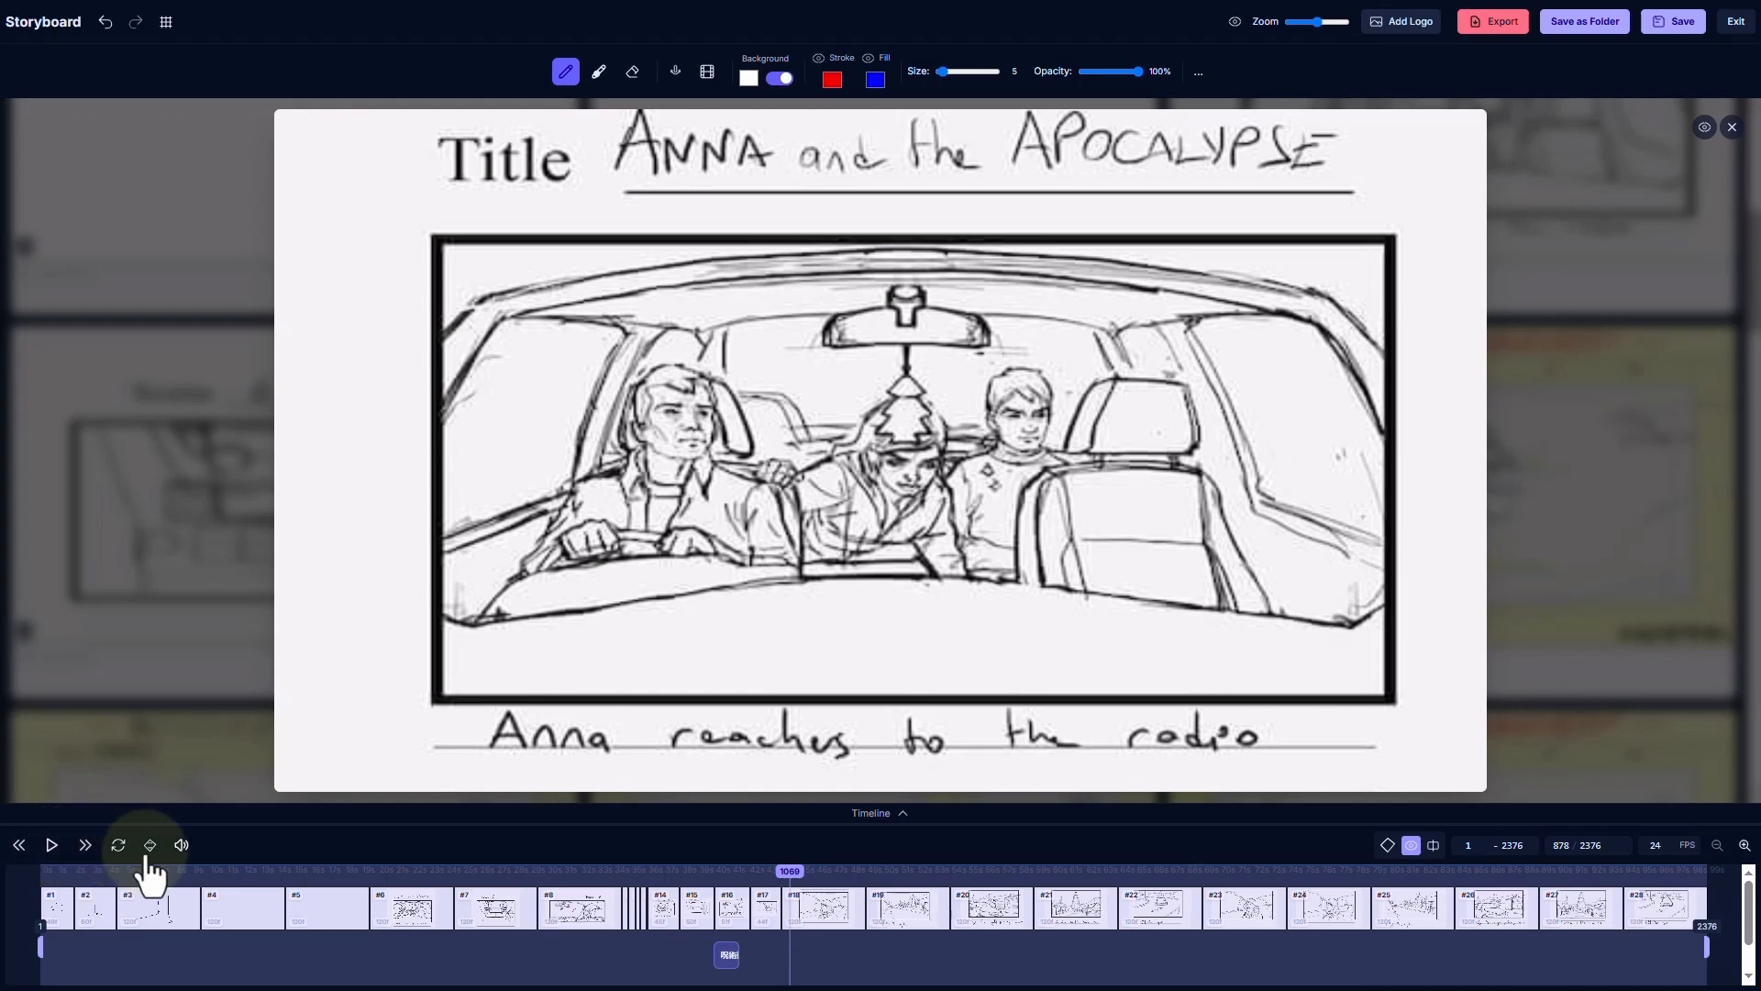
Open the shot duration setting for shot 18
right_click(821, 913)
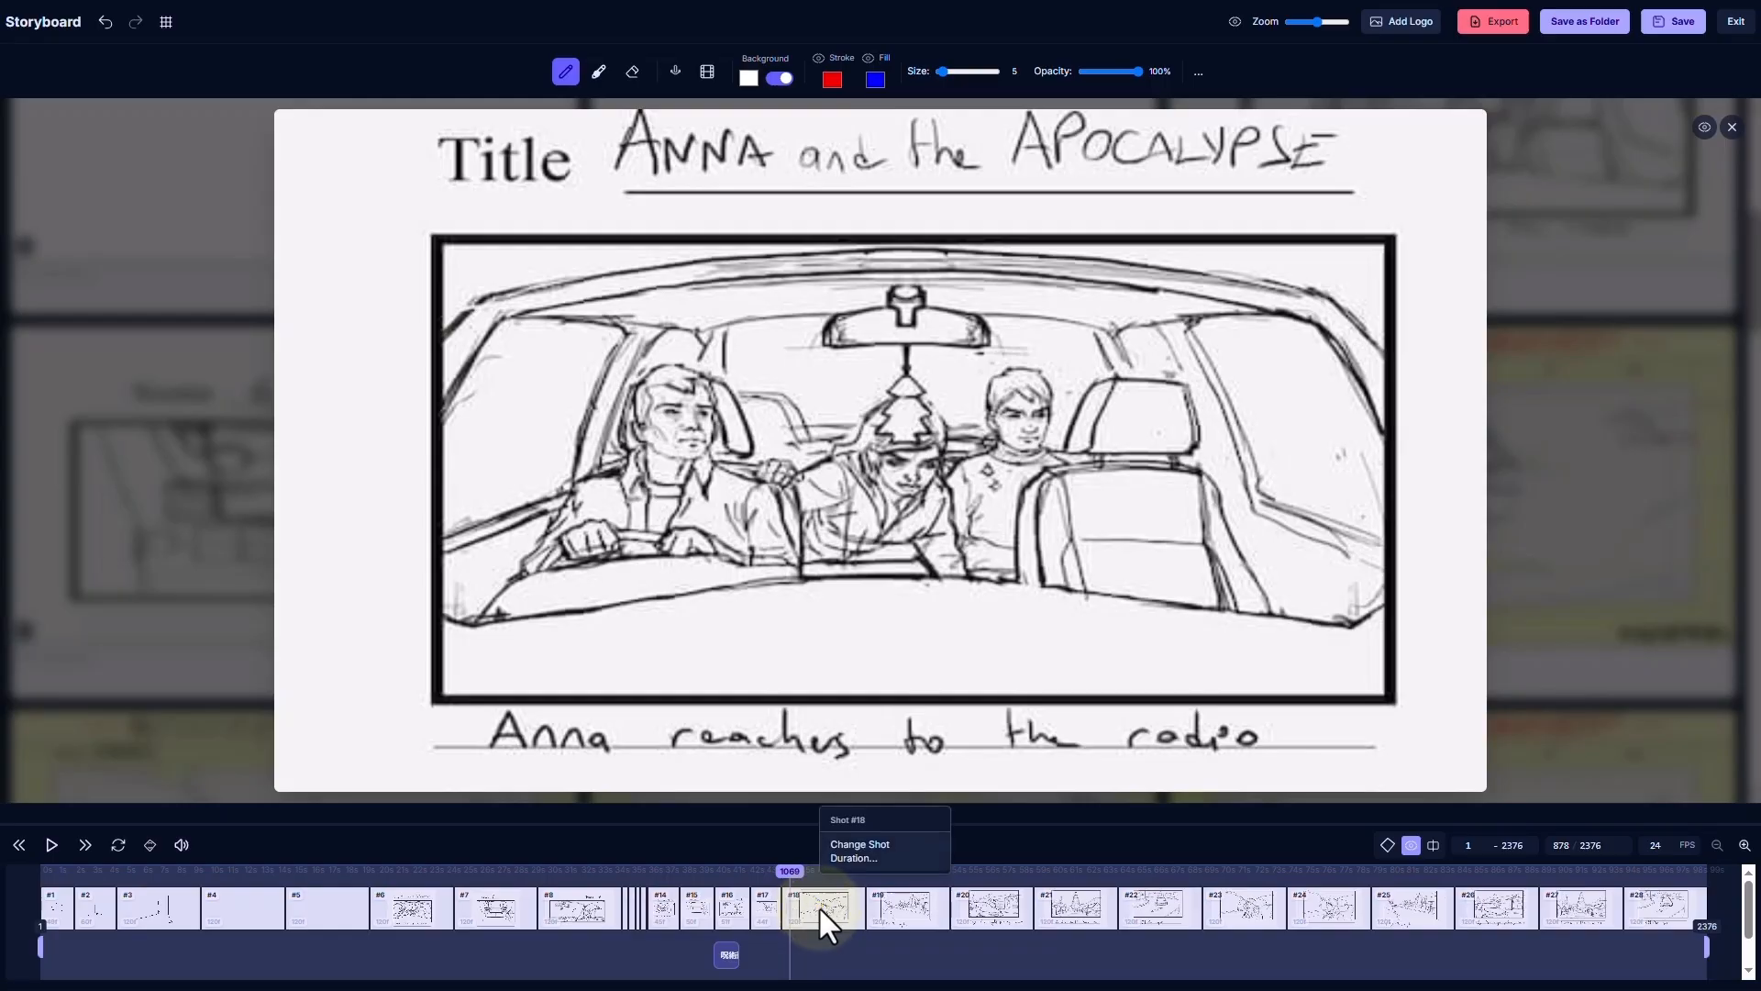
left_click(873, 853)
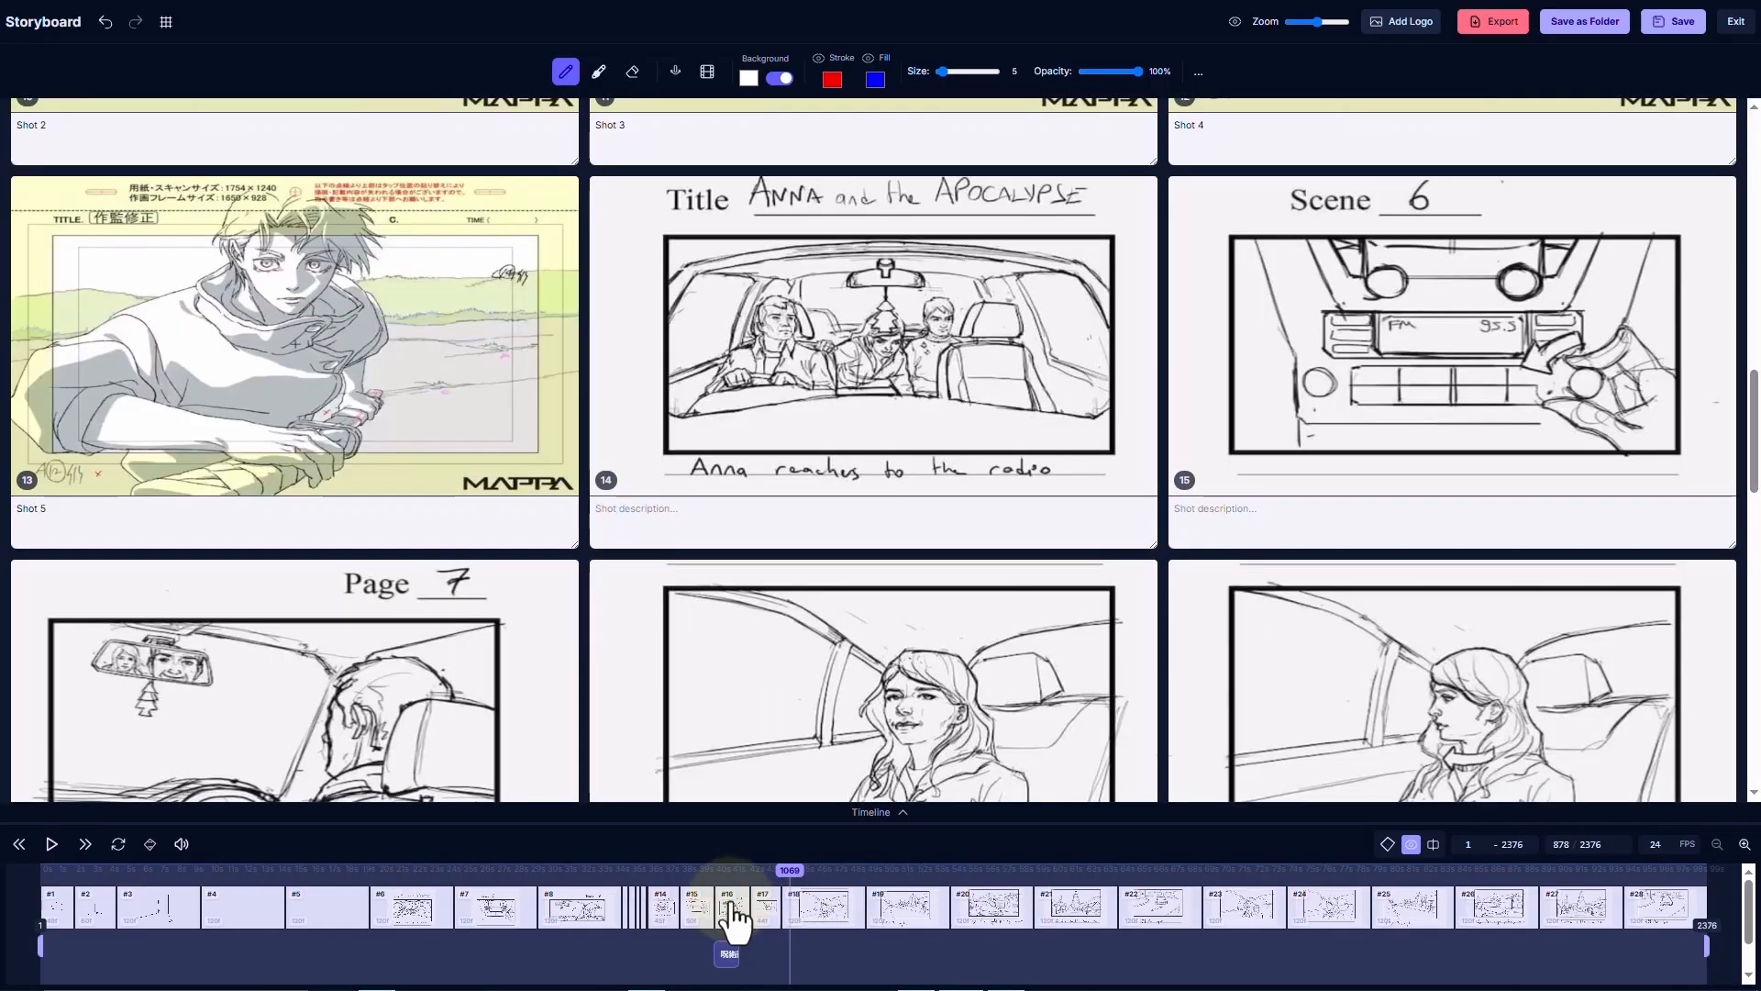
Move the audio clip to the start of shot 19 and place the playhead at frame 869 in shot 14
left_click(669, 870)
left_click(724, 959)
left_click_drag(725, 959, 872, 954)
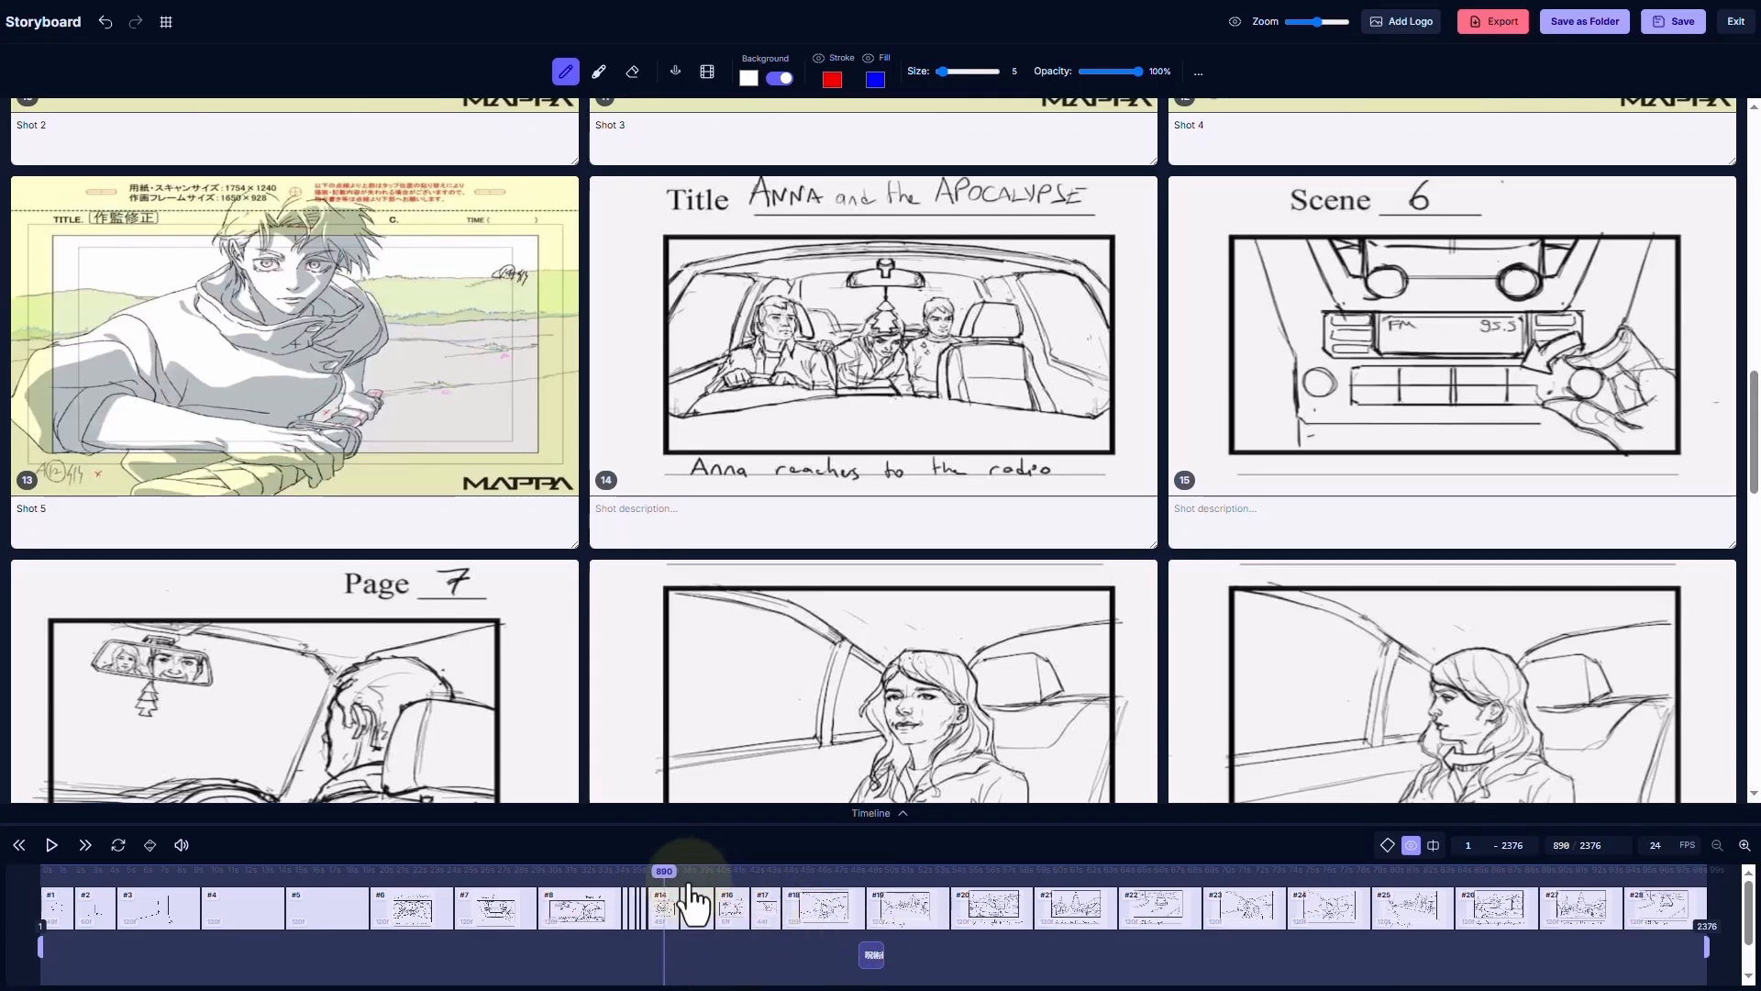
left_click(650, 881)
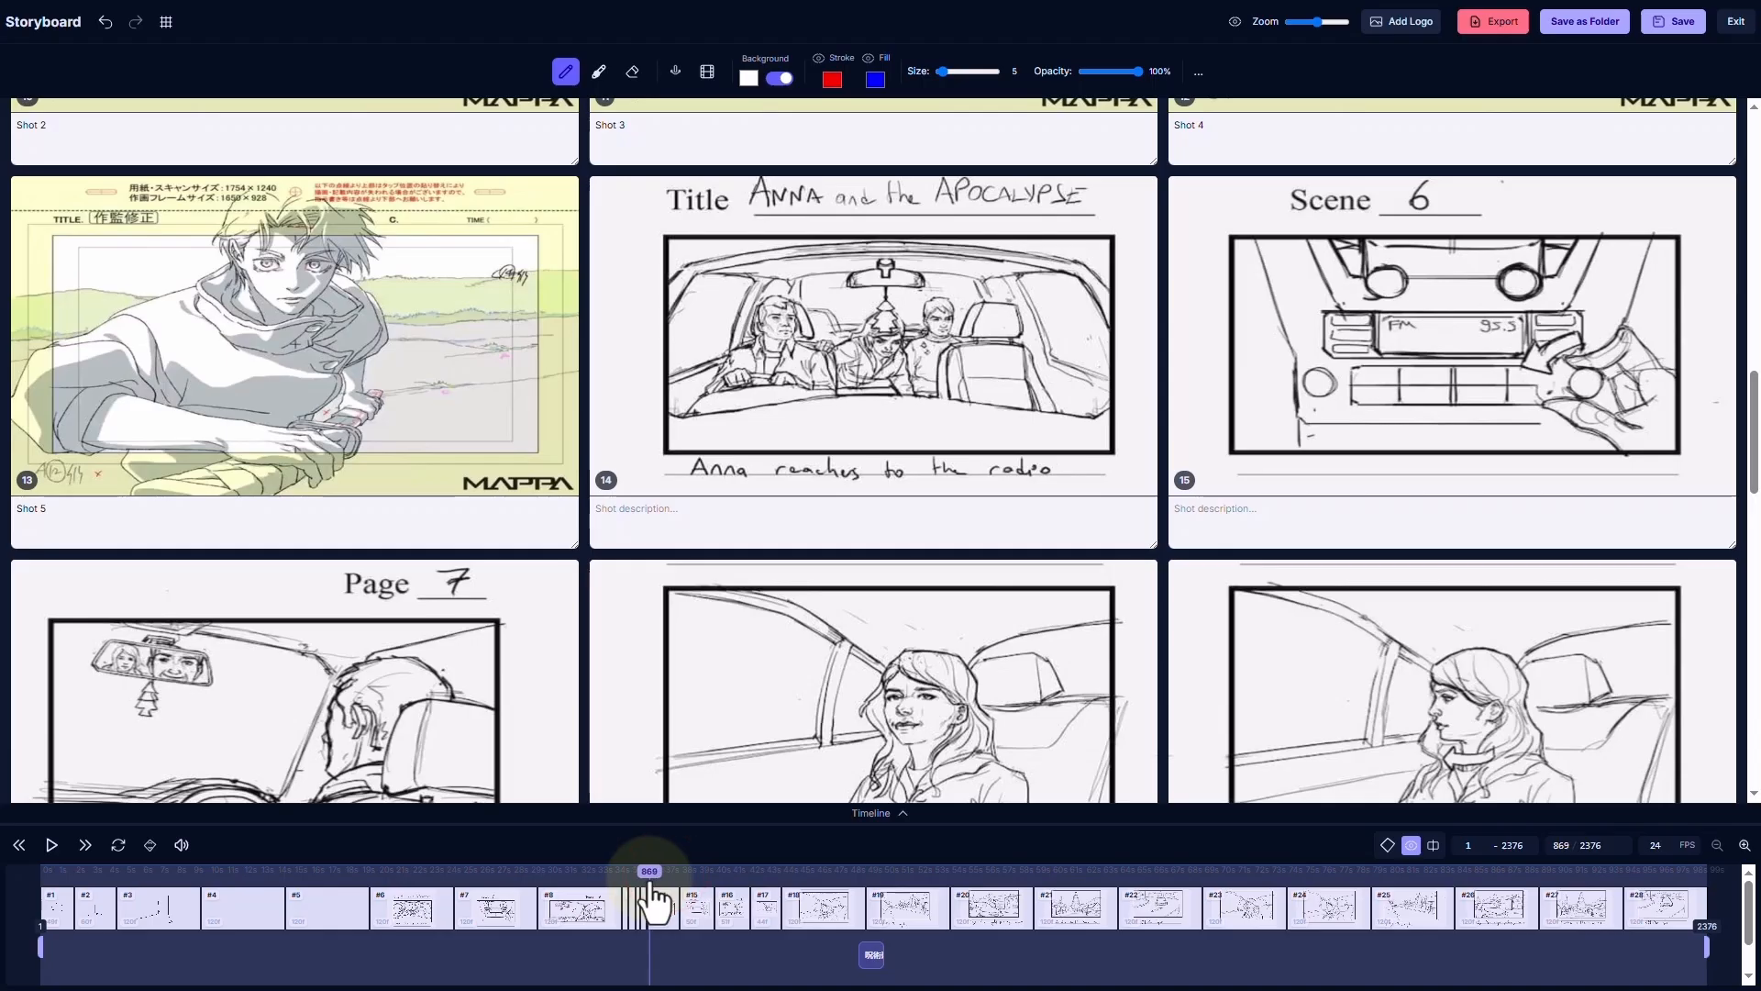
left_click(651, 894)
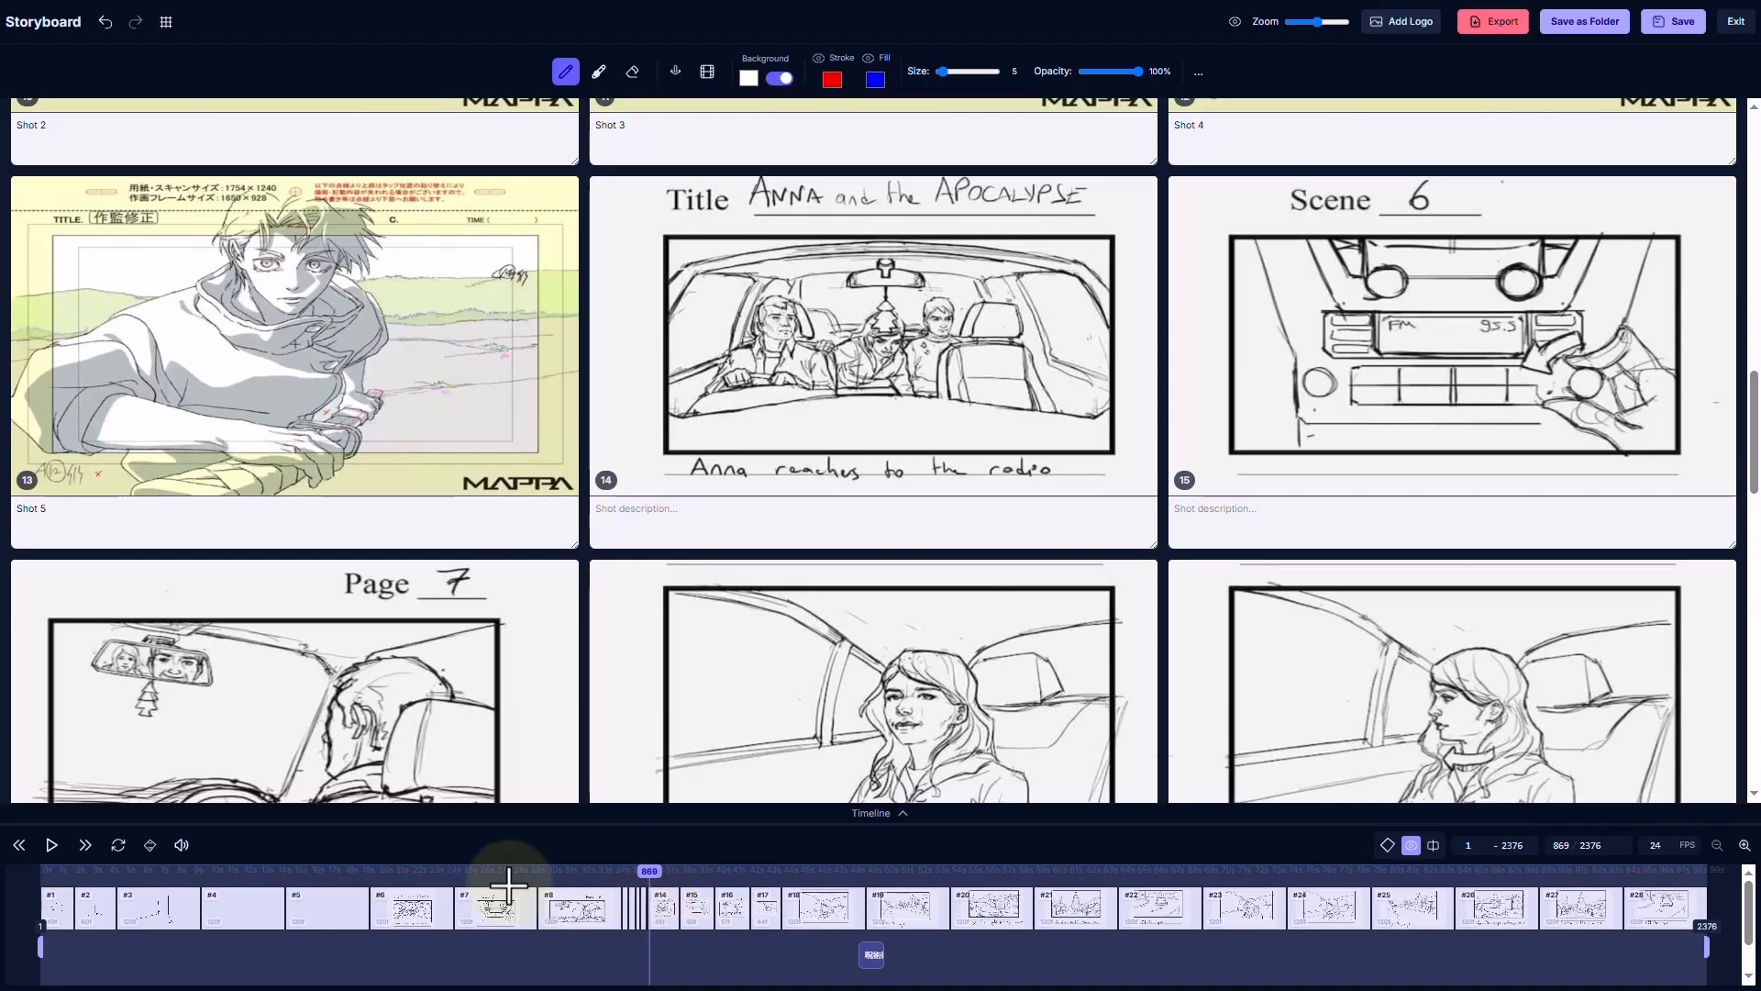
Preview shot 14 from frame 869, return the playhead to frame 870 and close the preview
left_click(53, 844)
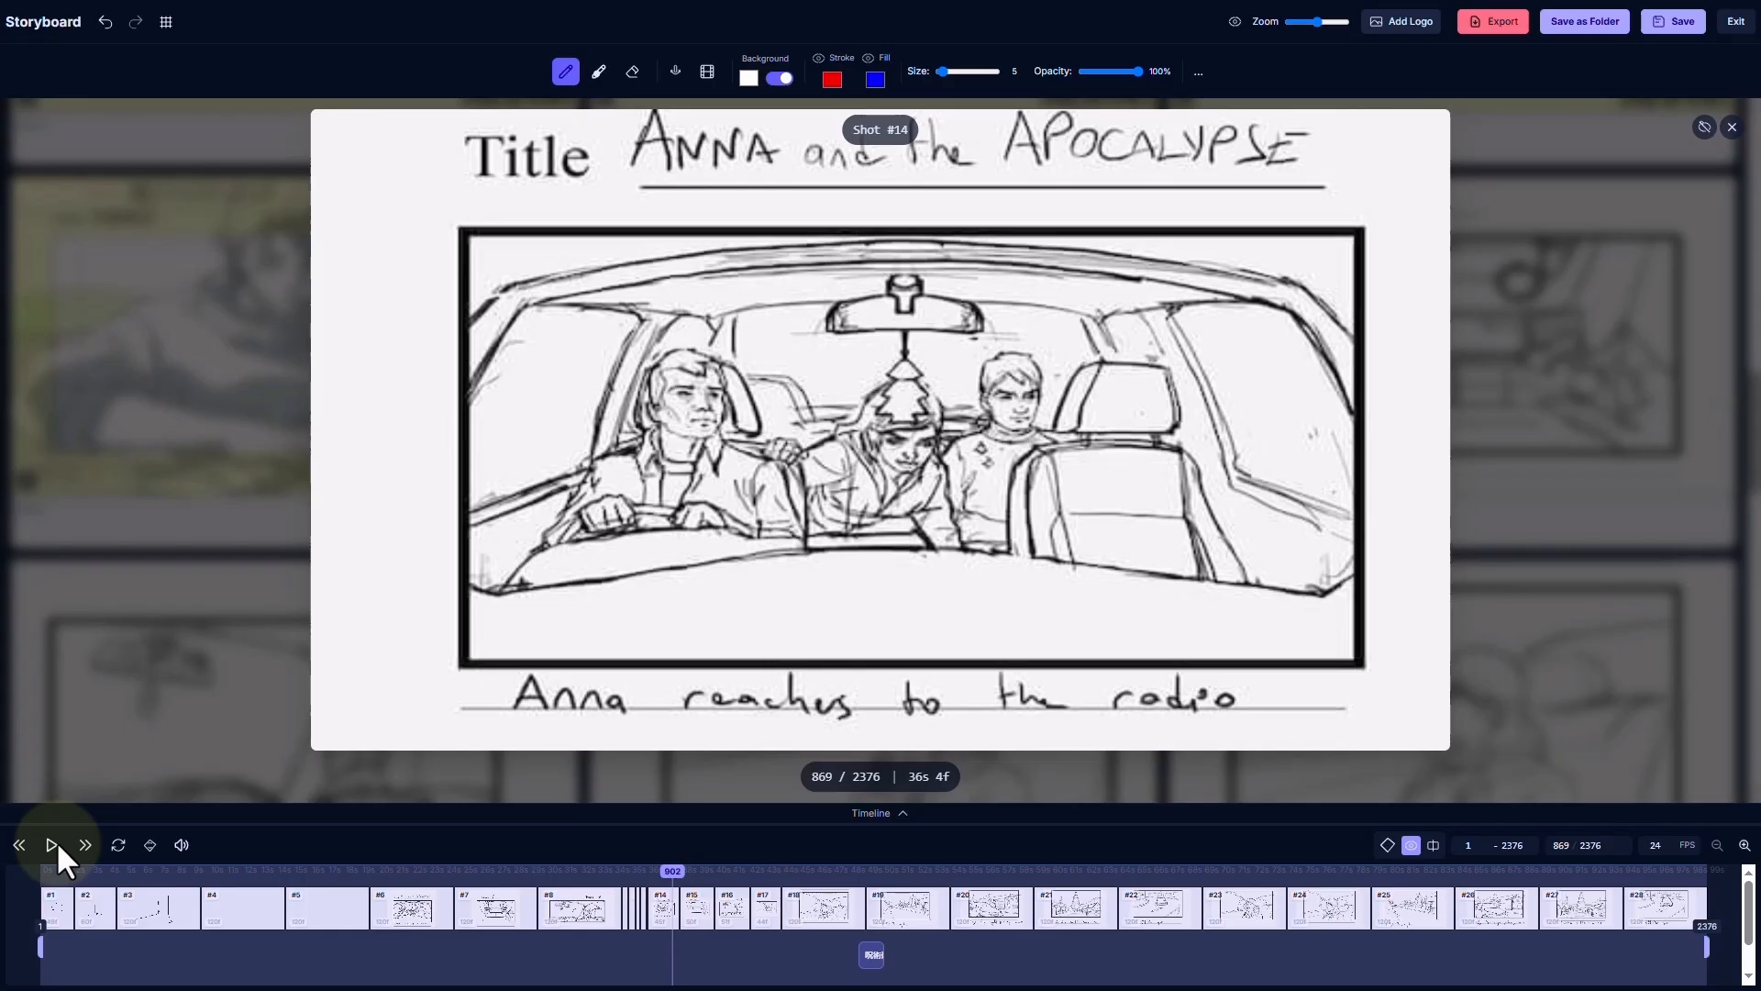
left_click_drag(669, 884, 650, 874)
left_click(1732, 127)
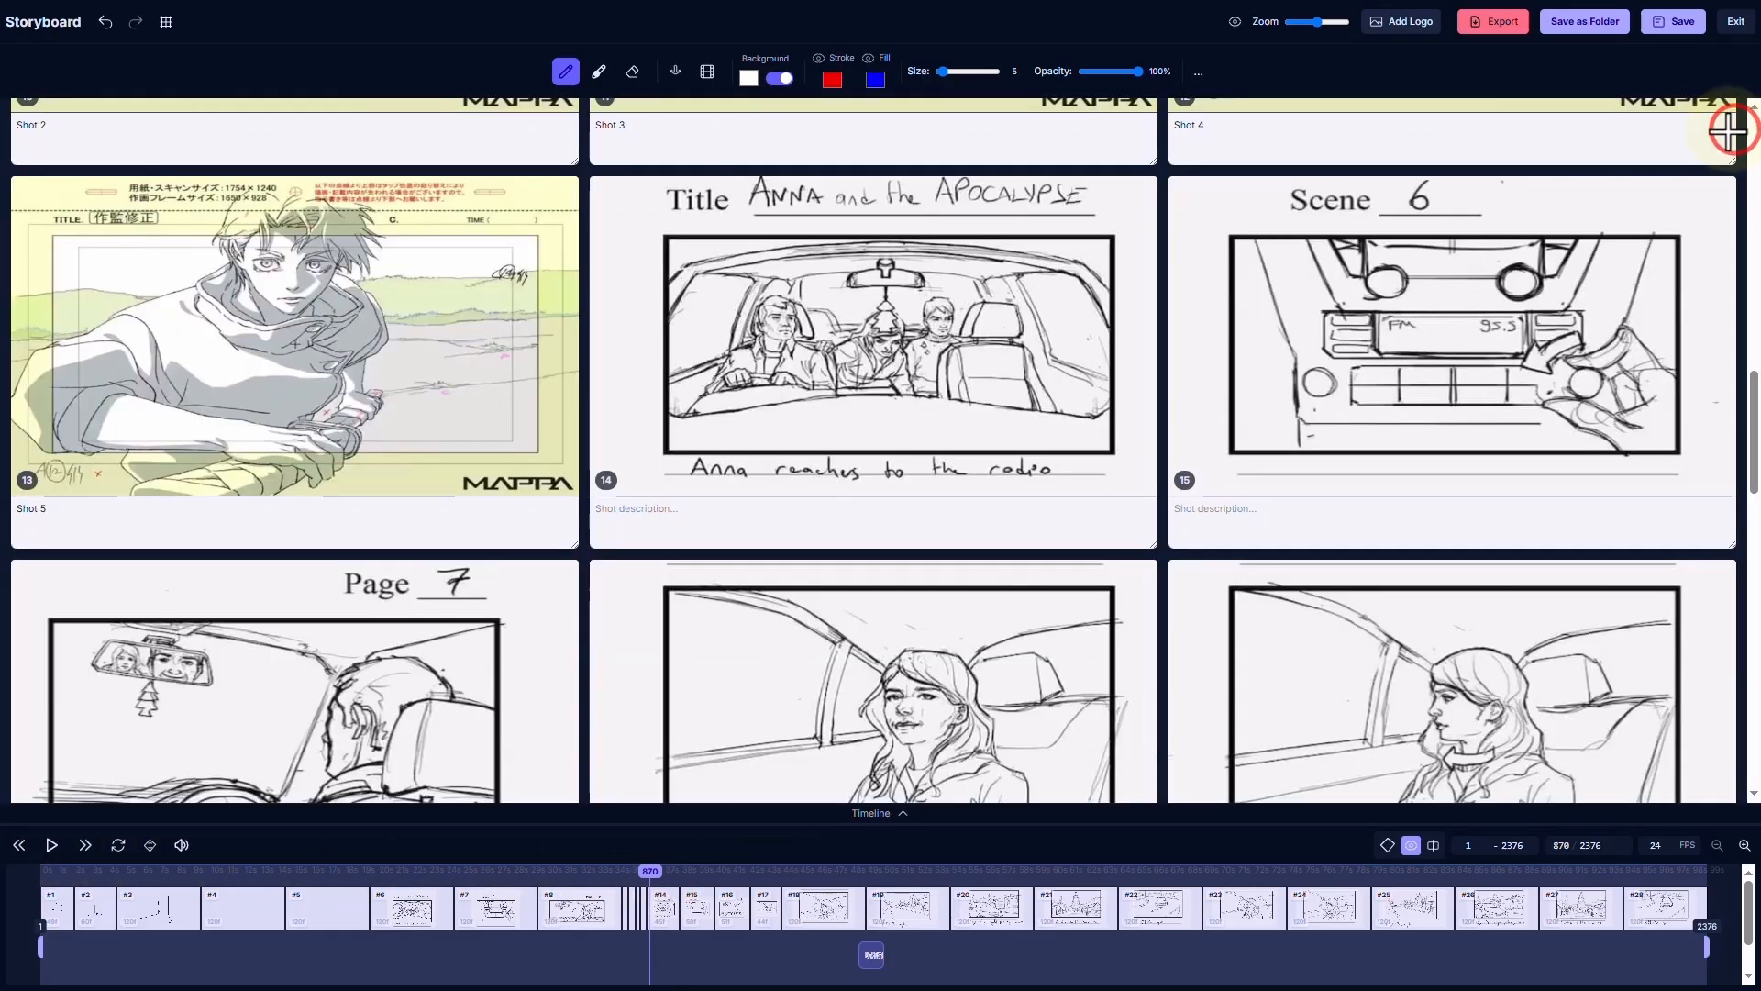
Record an audio clip about 3 seconds long, listen to it and save it to the timeline at frame 870
left_click(676, 70)
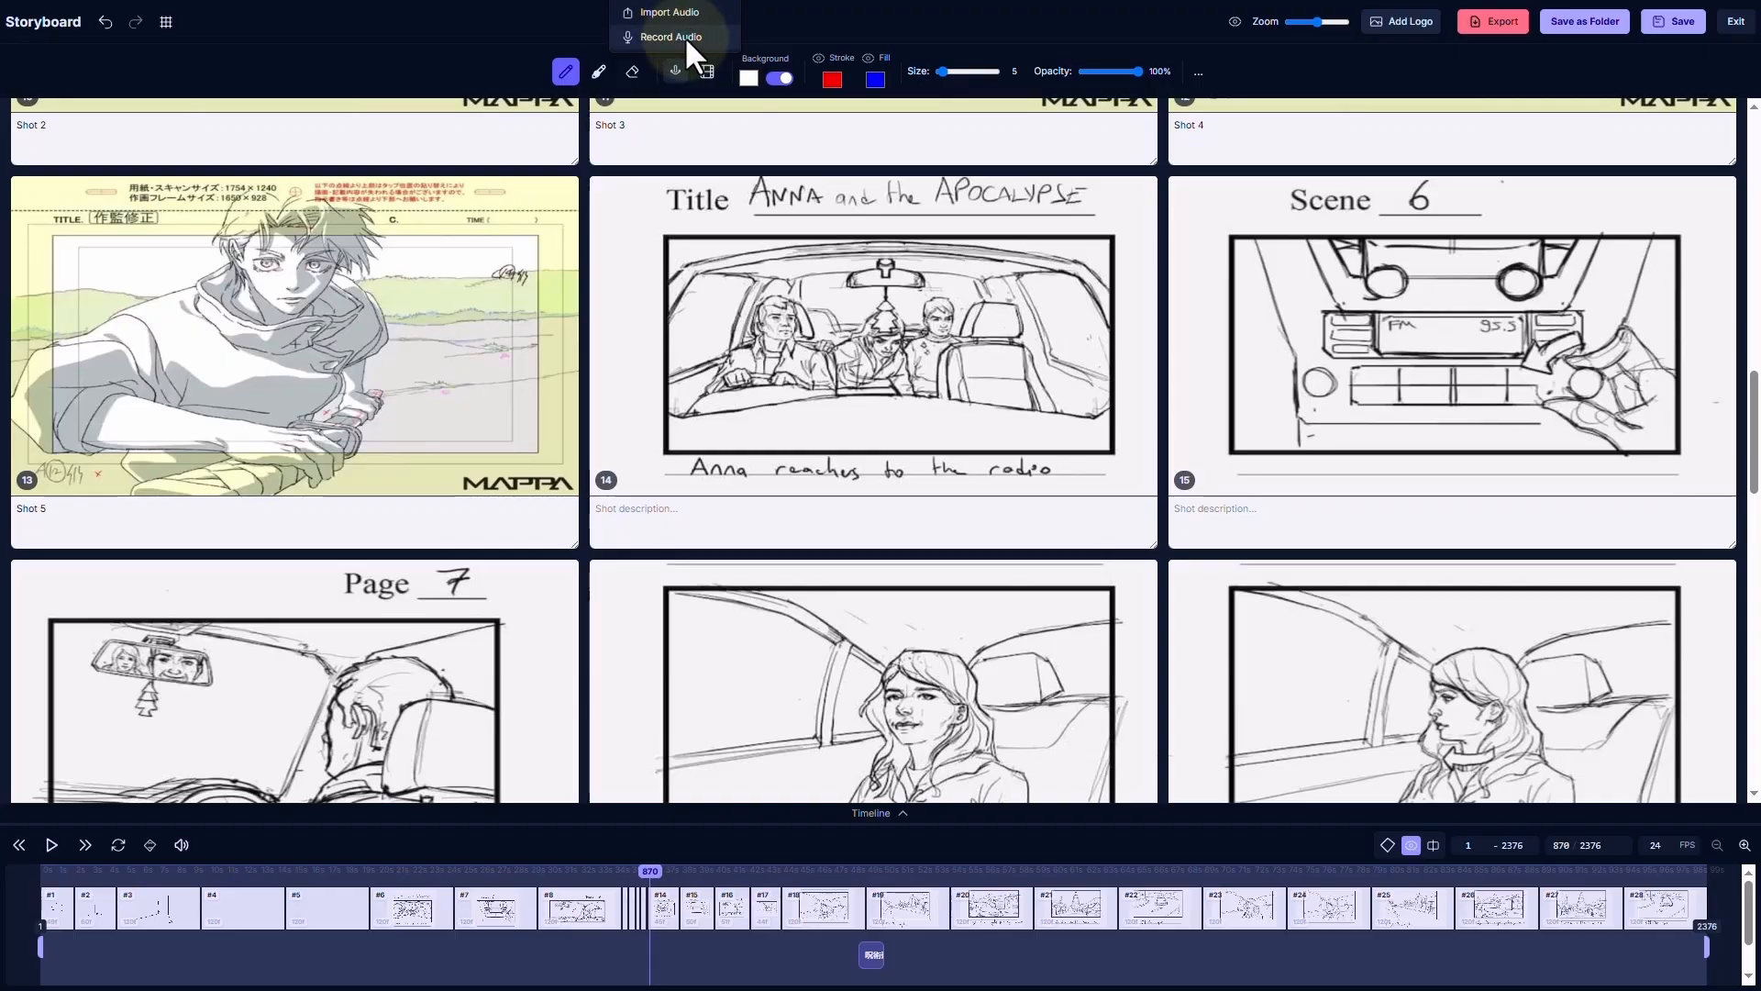
left_click(686, 37)
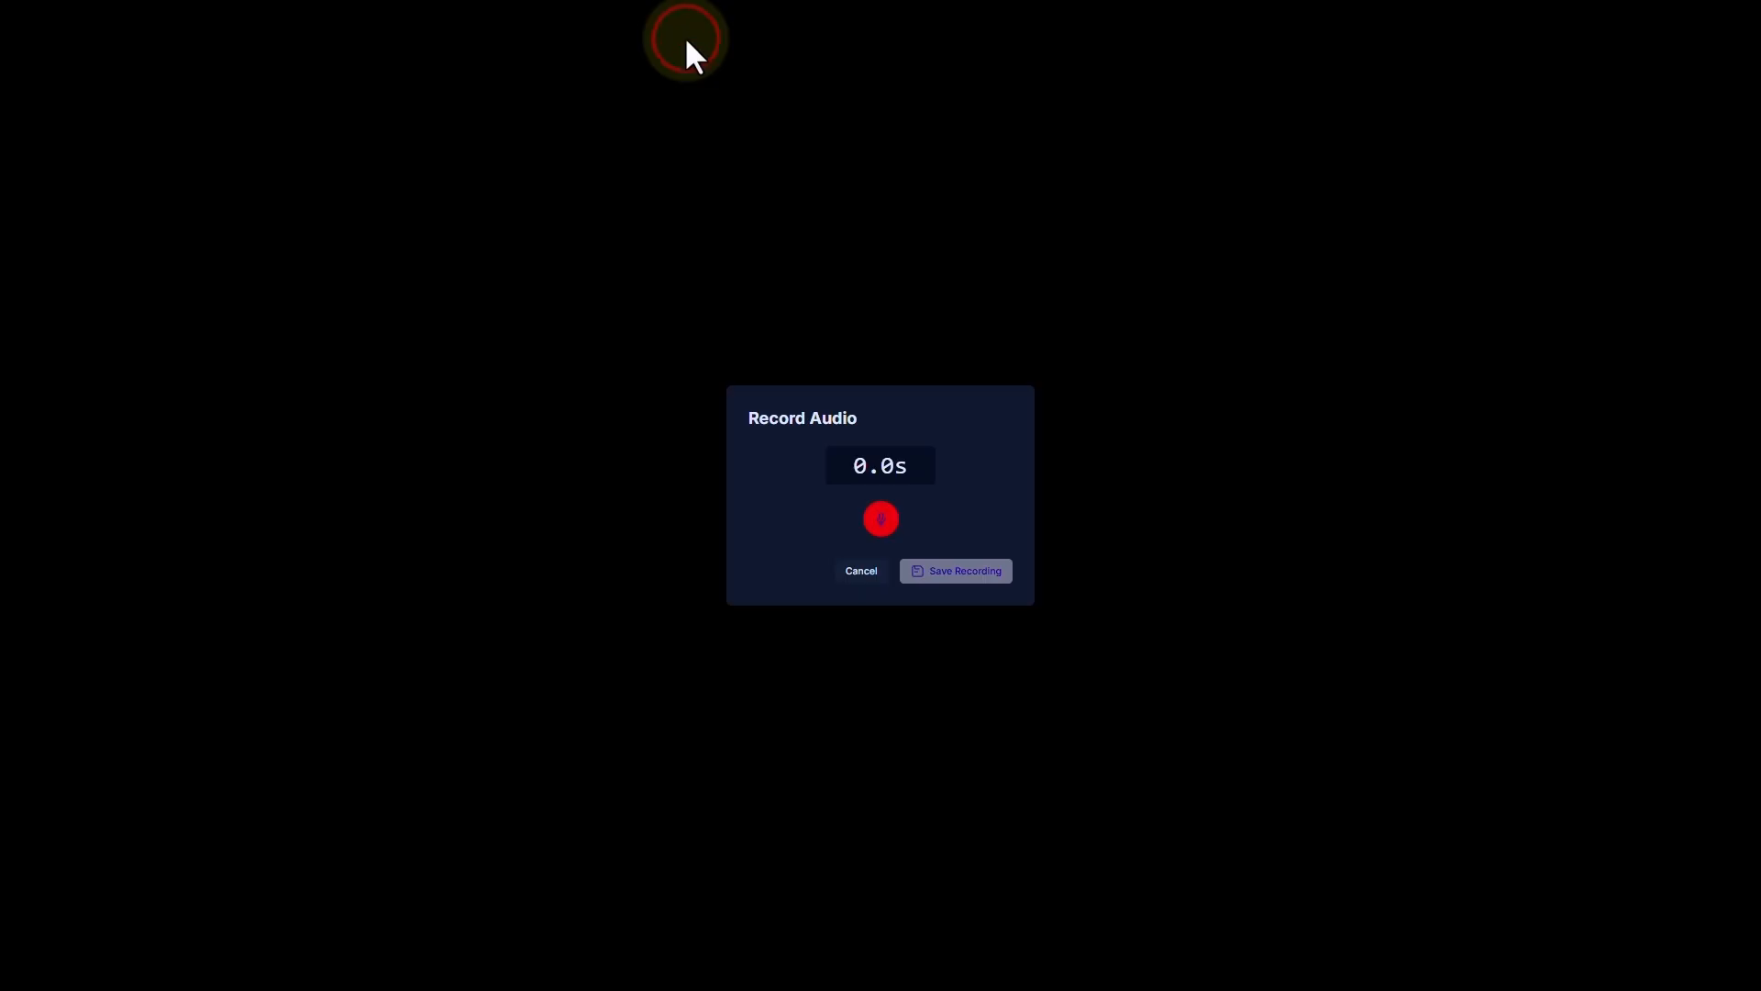
left_click(882, 519)
left_click(308, 94)
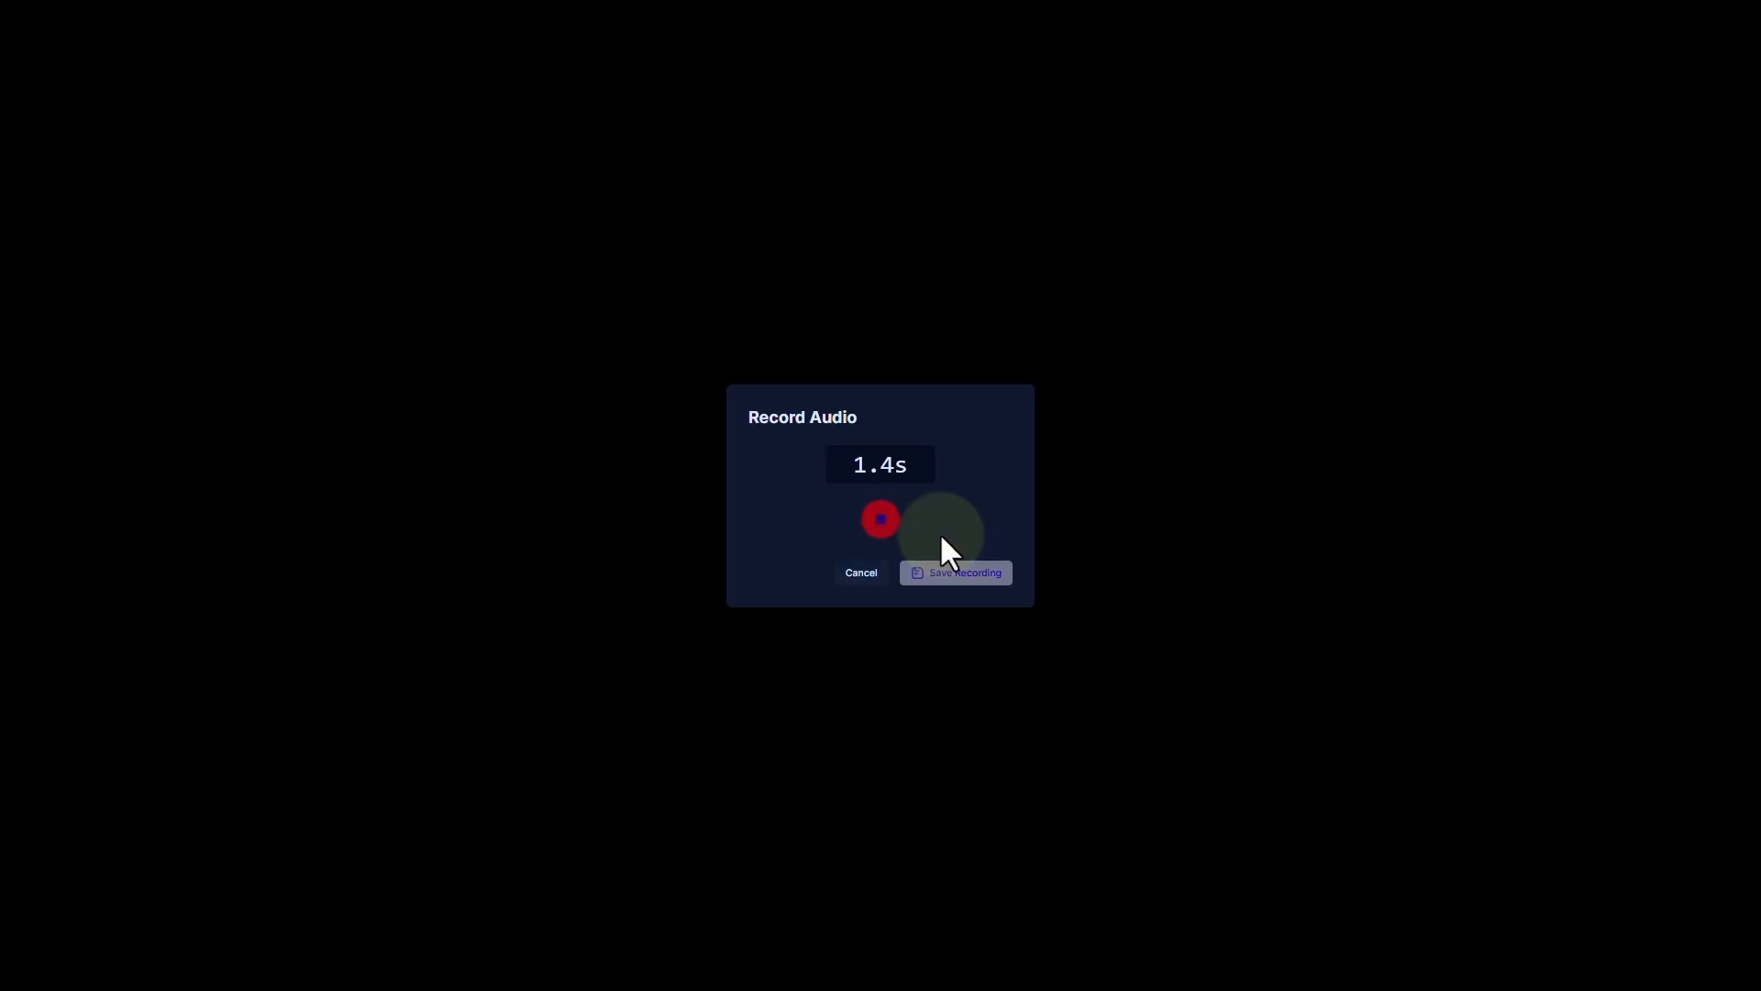
left_click(880, 519)
left_click(763, 519)
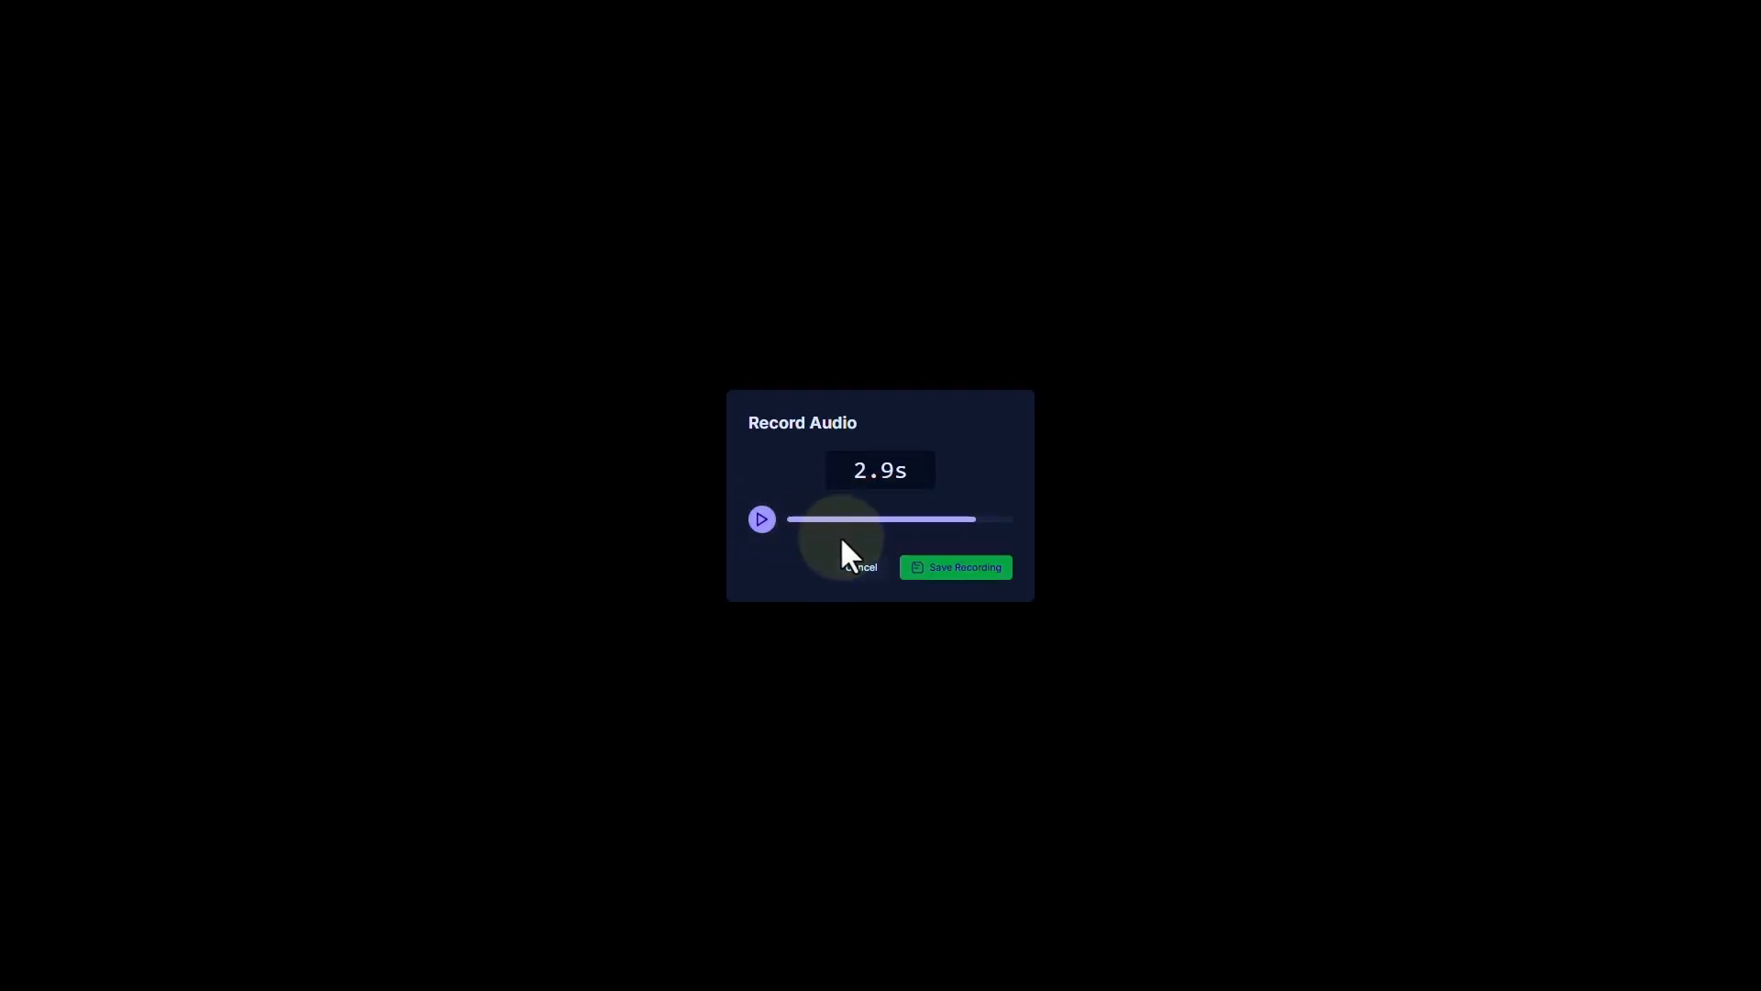
left_click(957, 569)
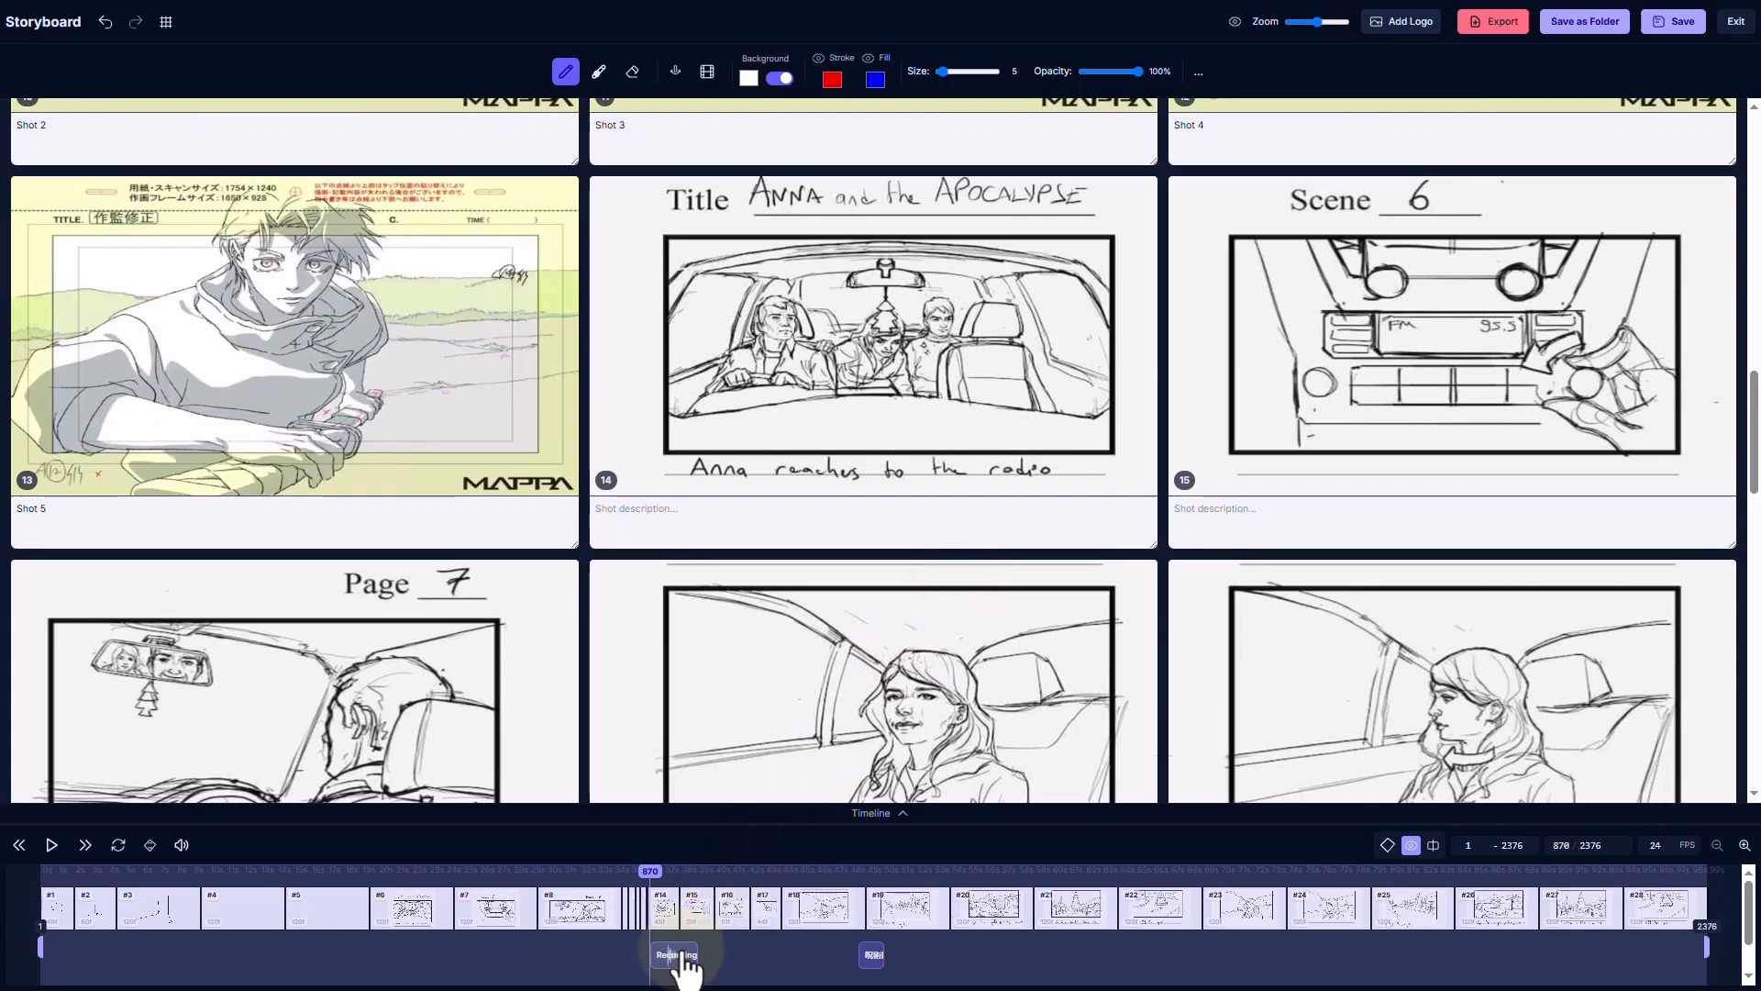
Place the playhead at frame 891 over the new recording and enlarge the timeline area
left_click(664, 869)
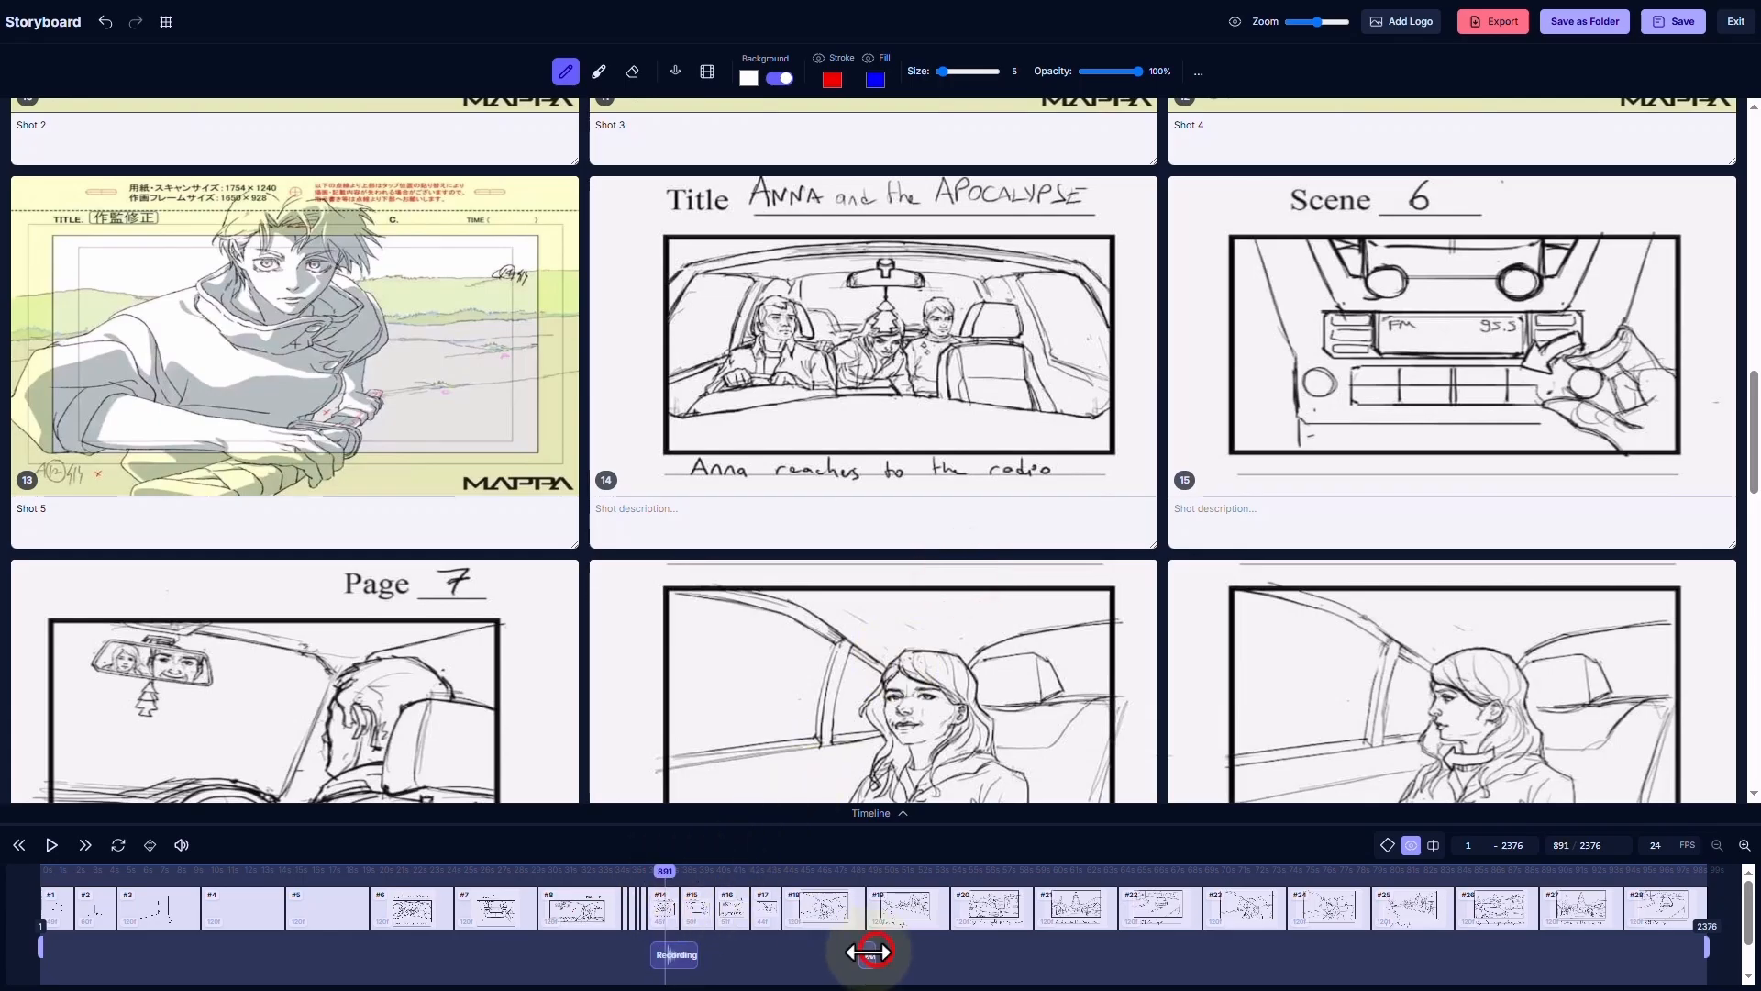
left_click_drag(870, 951, 896, 954)
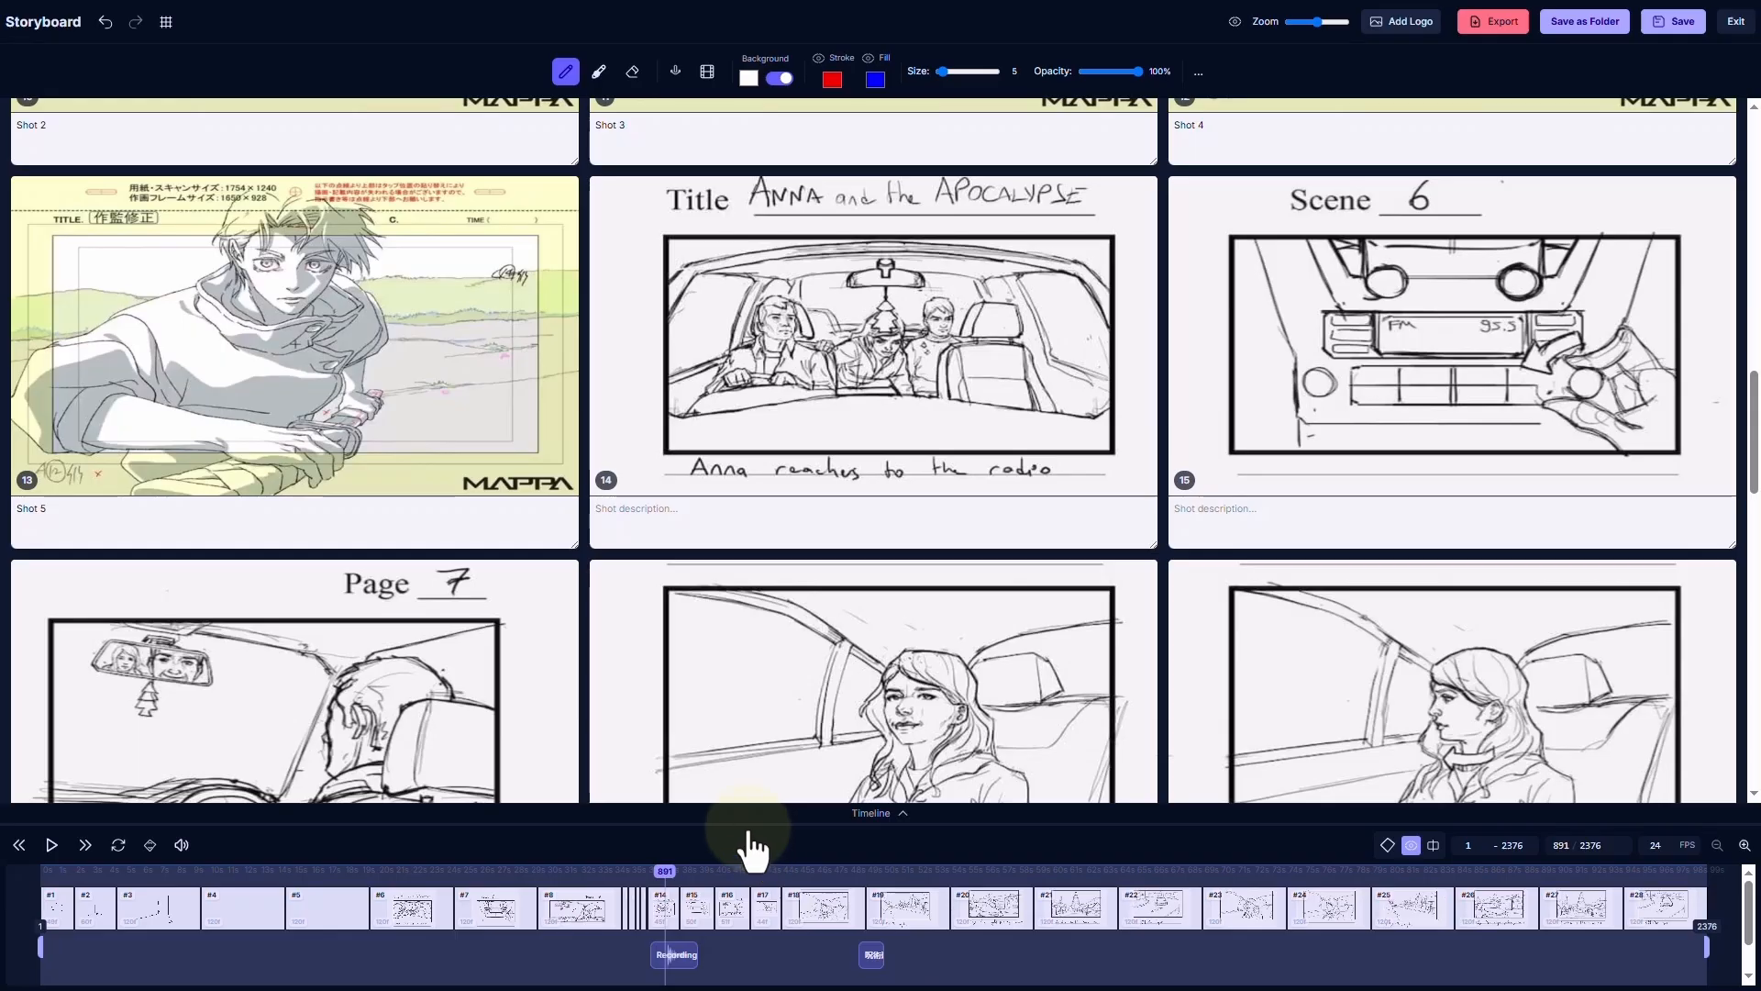
left_click_drag(742, 822, 758, 732)
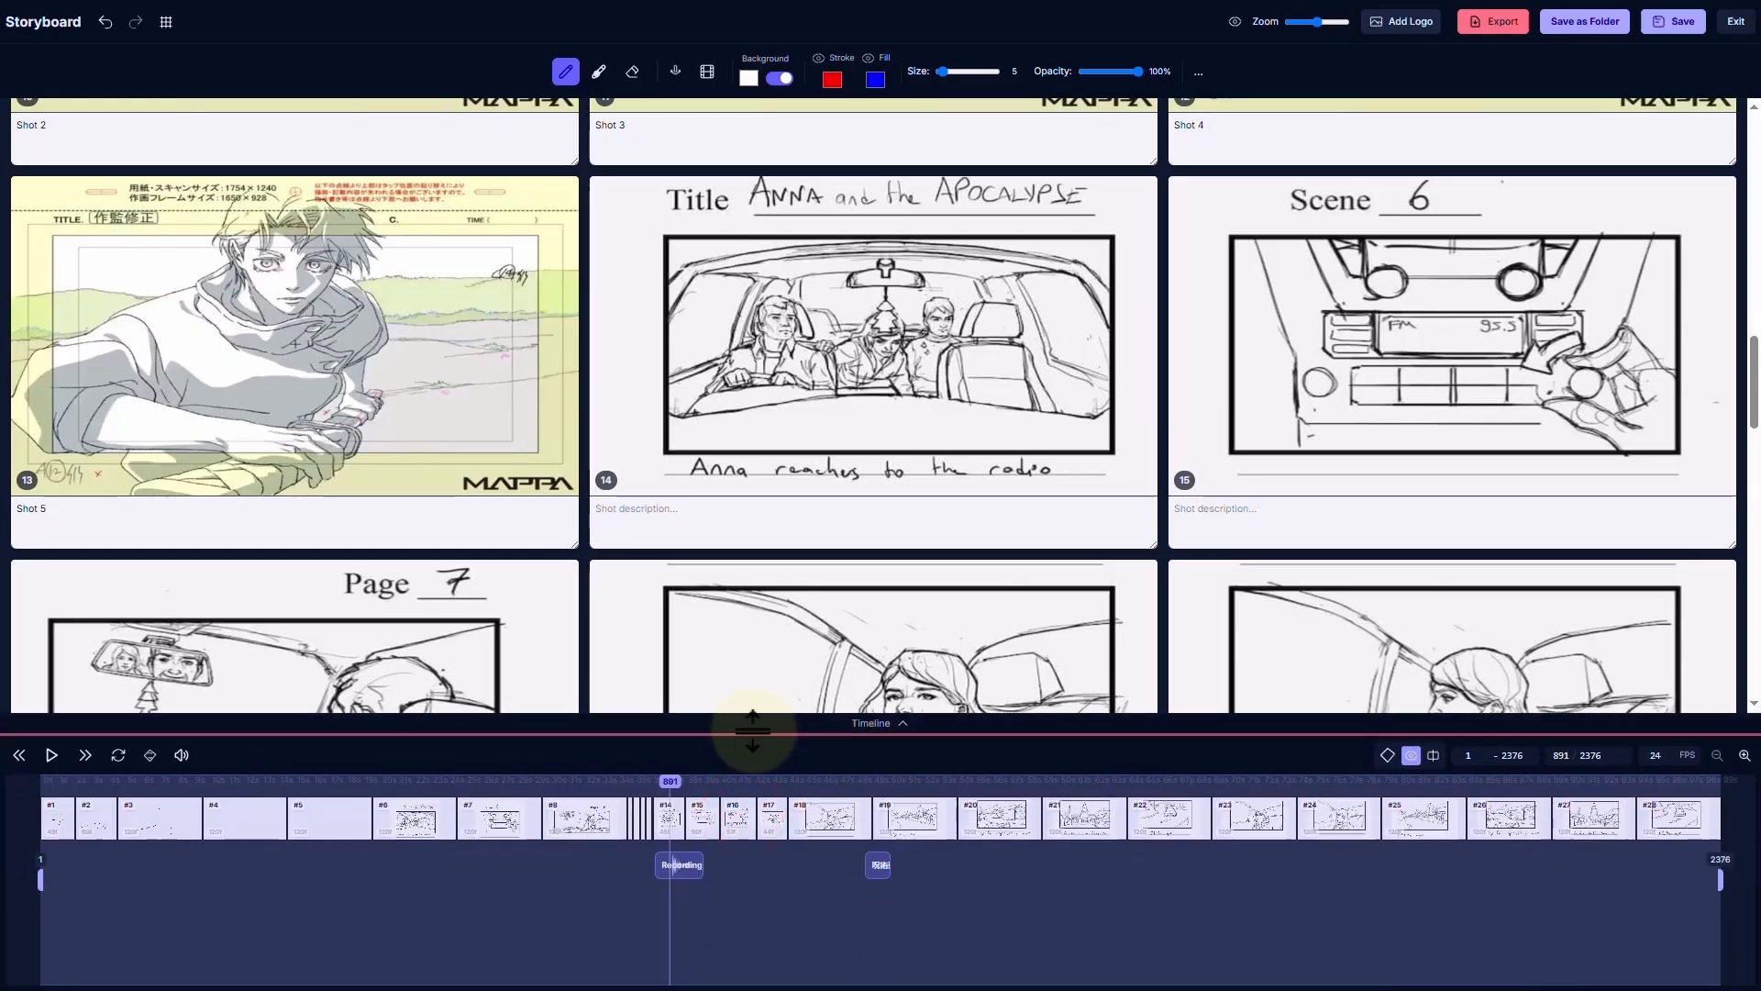
Play the storyboard from frame 877 to hear the recording over shot 14 and close the preview
left_click_drag(670, 775, 659, 774)
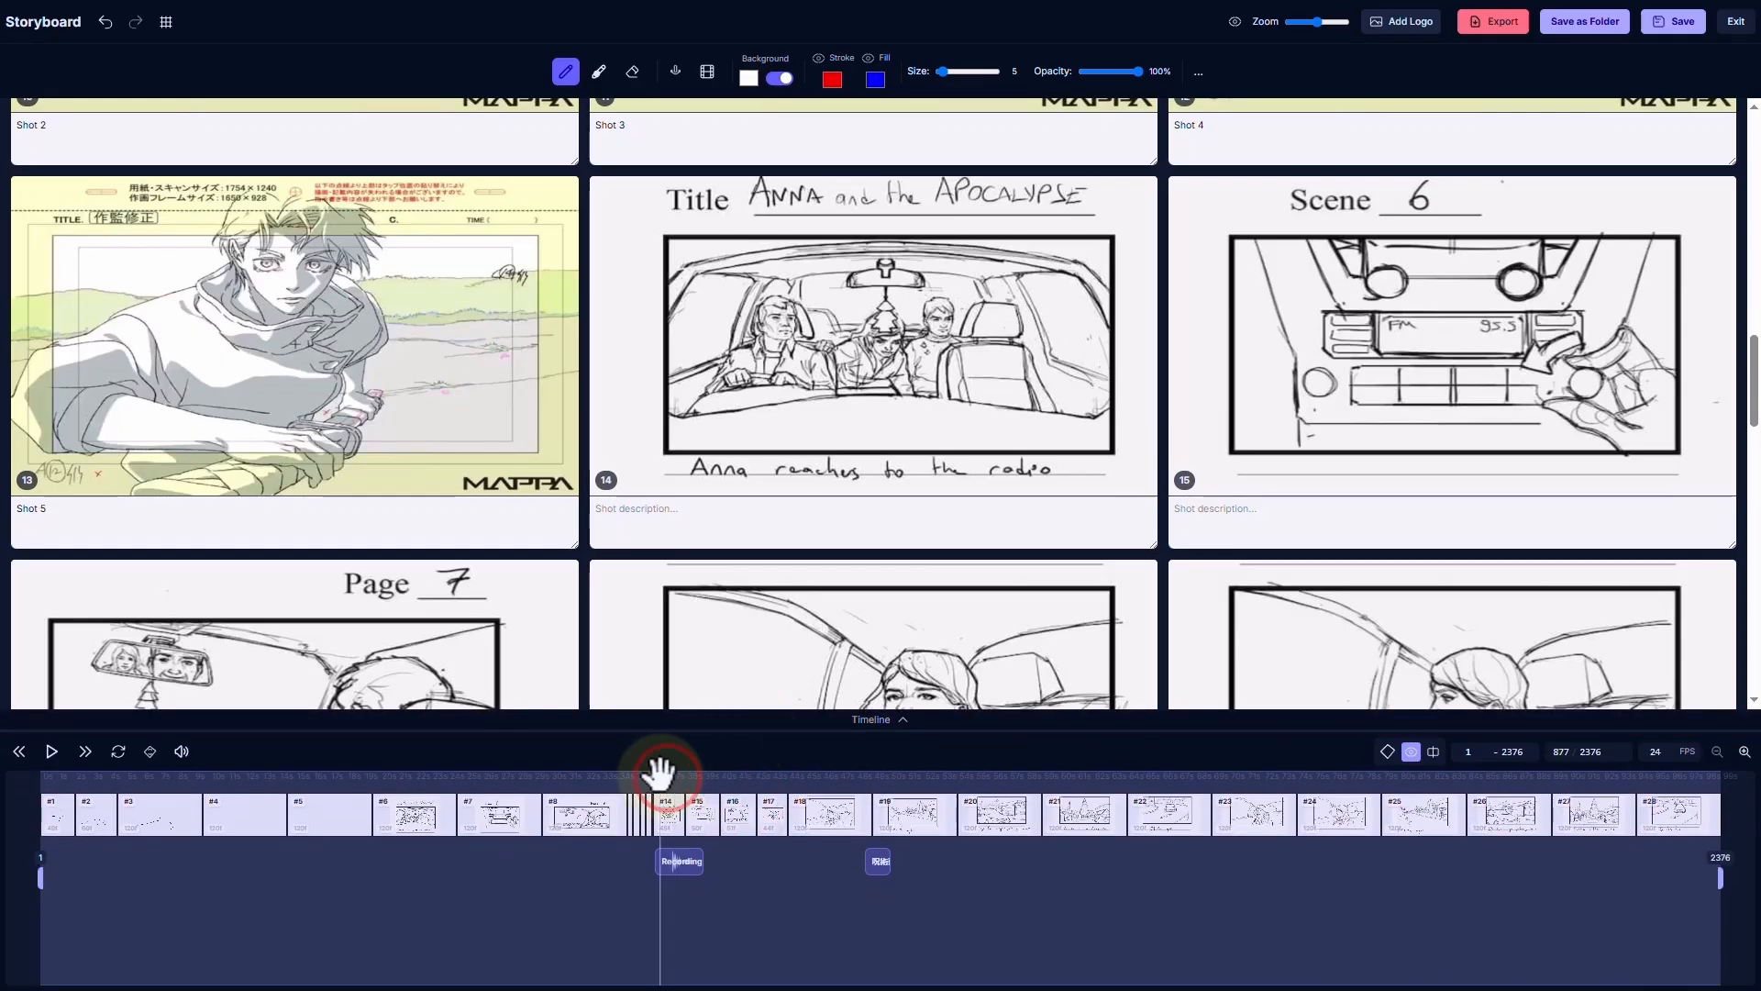
left_click(51, 751)
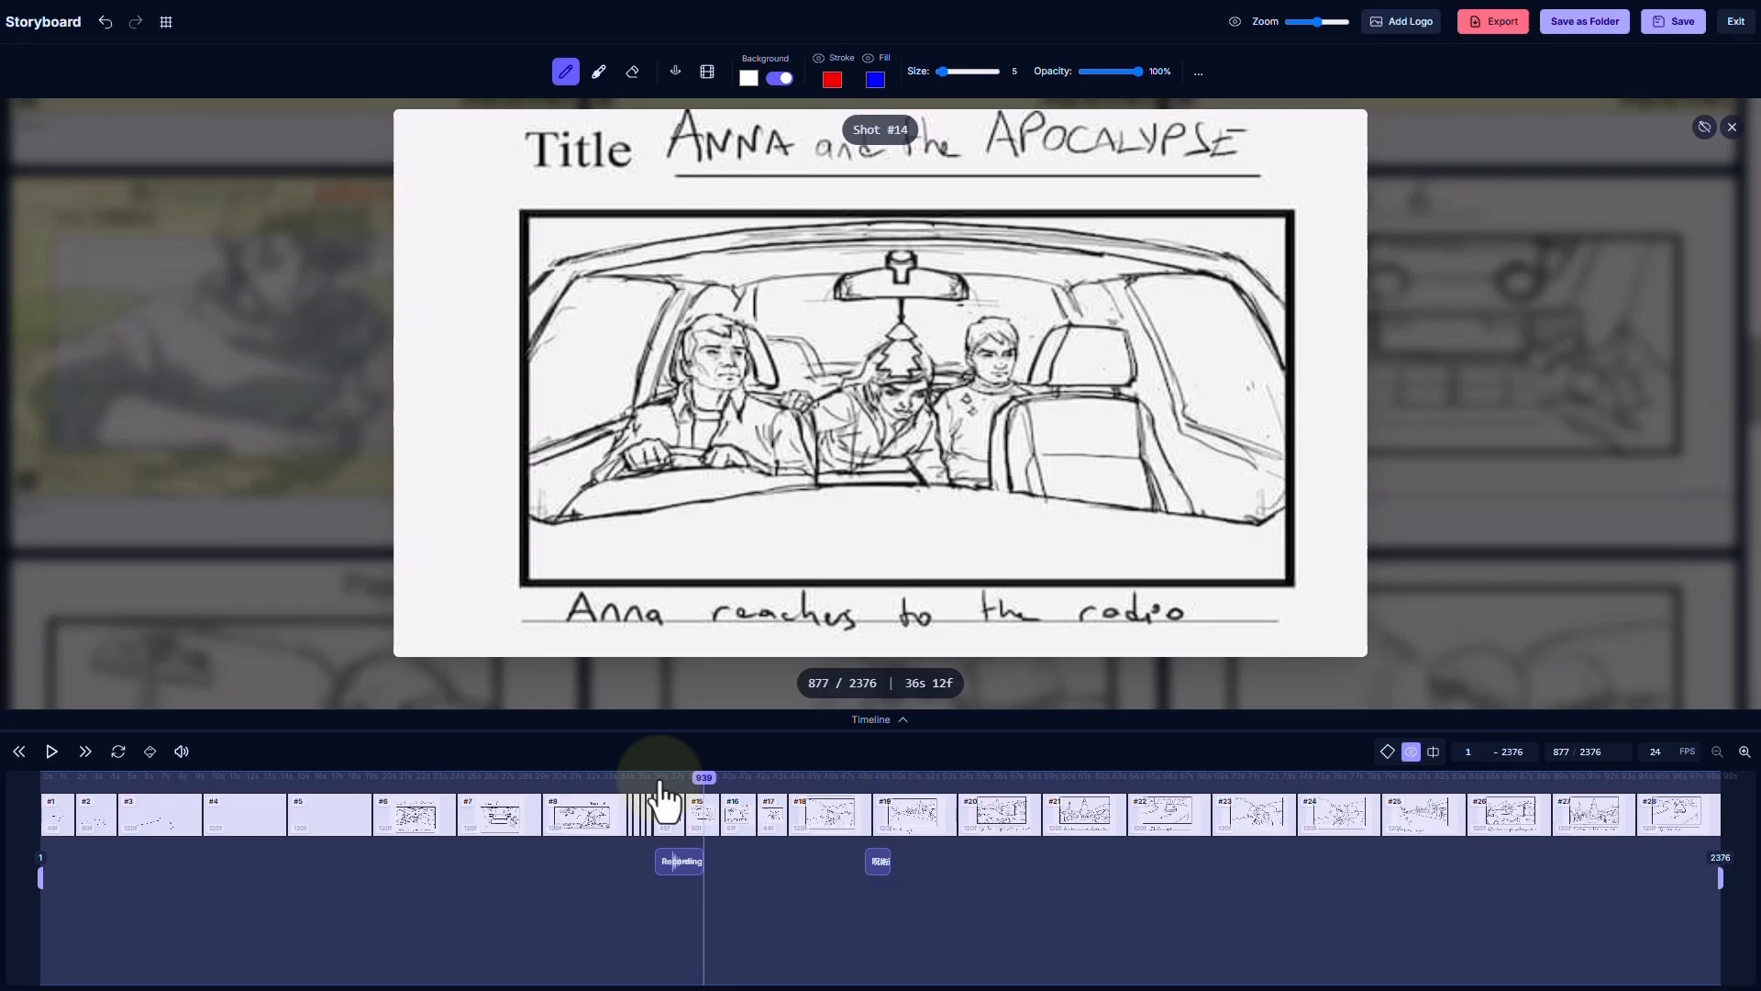
left_click(1731, 128)
Select the five MAPPA panels, 9 to 13, in the Animatic Tool and delete them from the storyboard
scroll(912, 440, "down", 12)
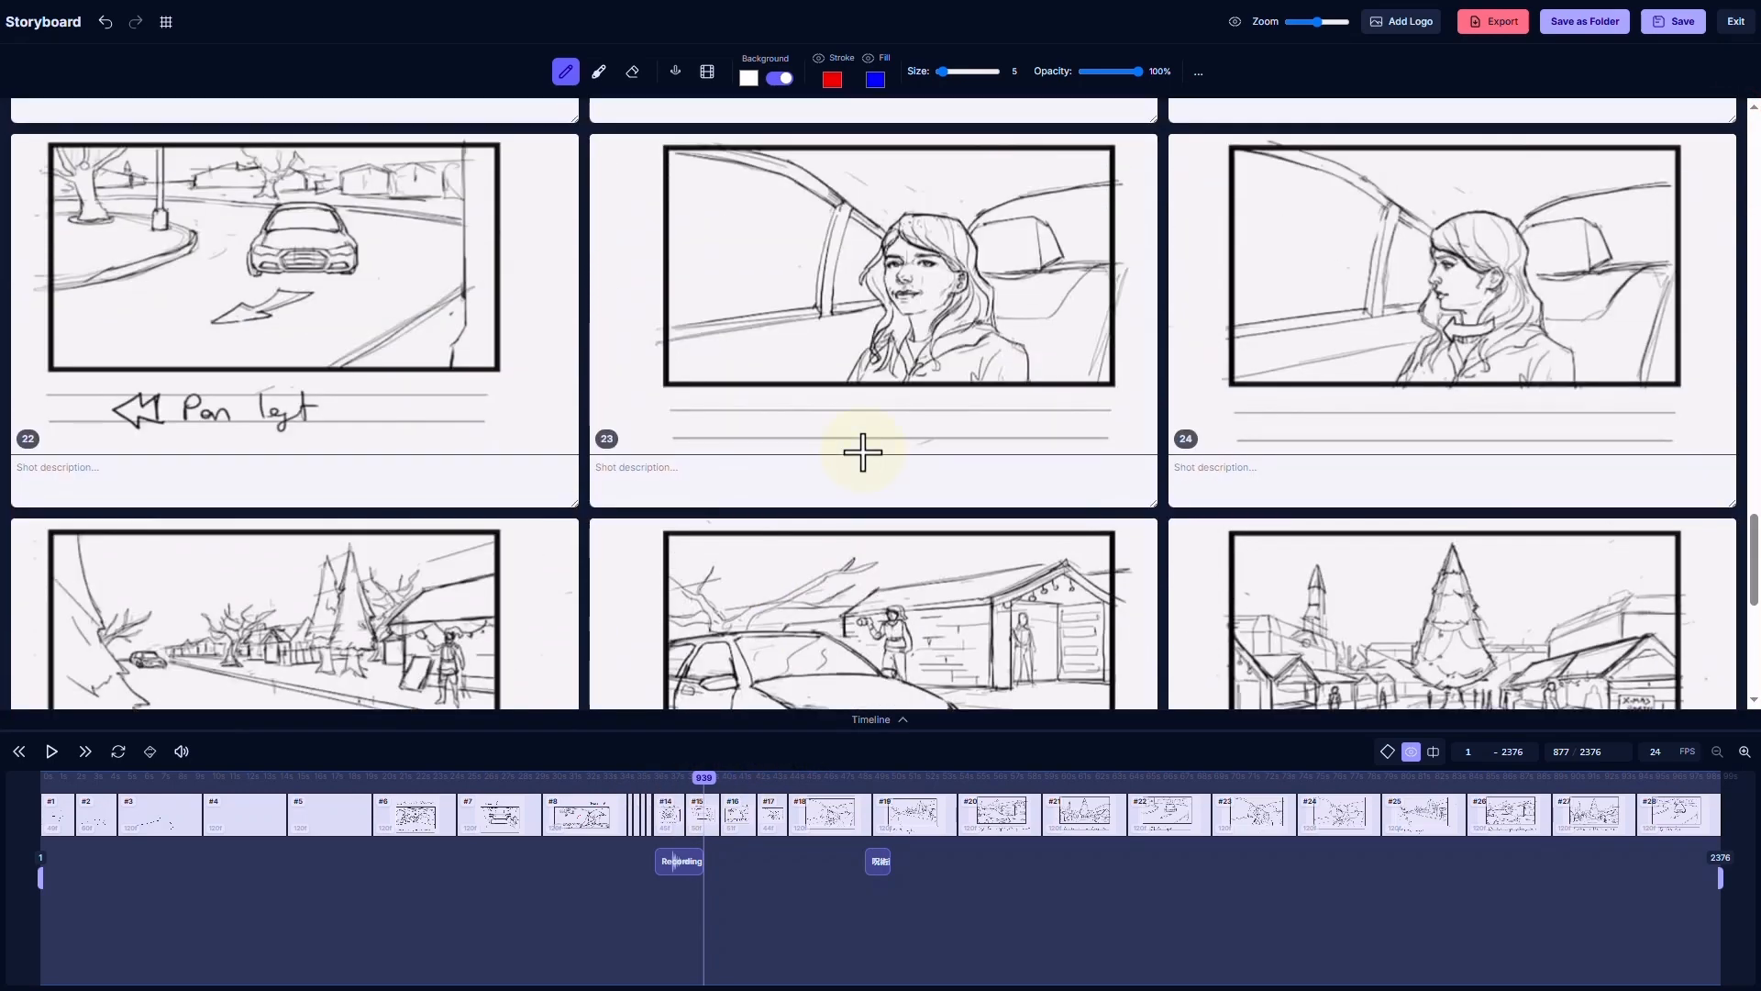
scroll(857, 442, "up", 15)
scroll(837, 394, "down", 4)
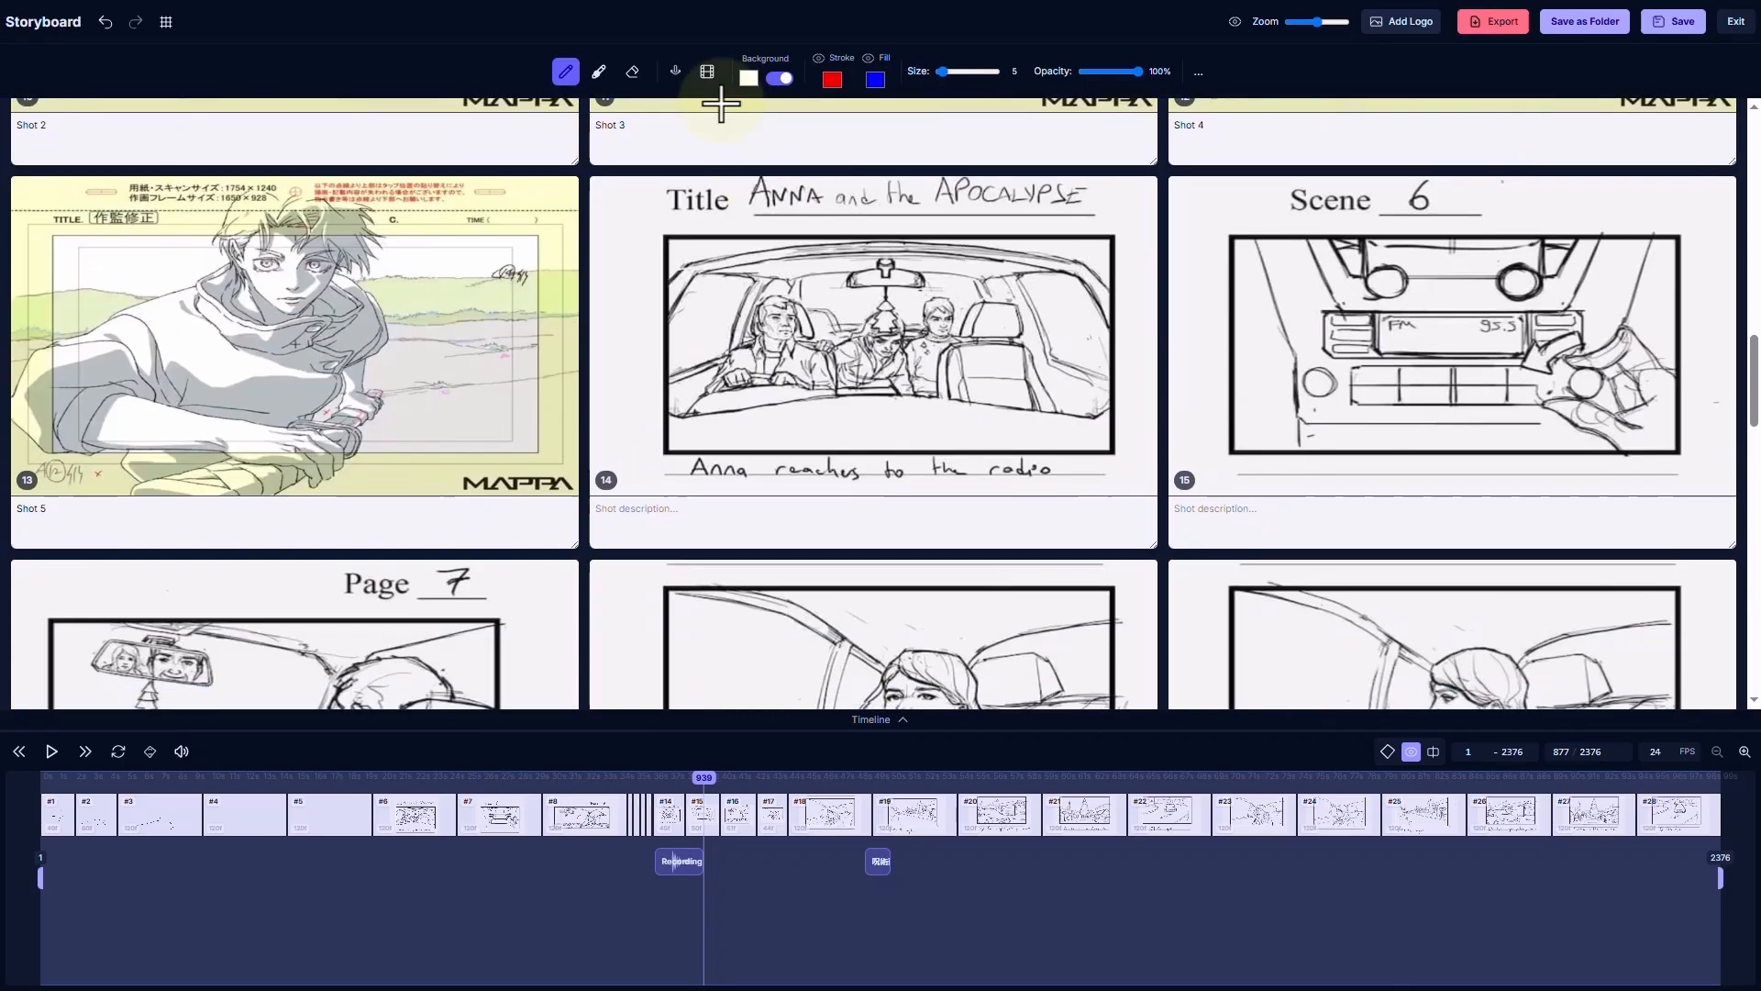
left_click(707, 70)
left_click(1358, 291)
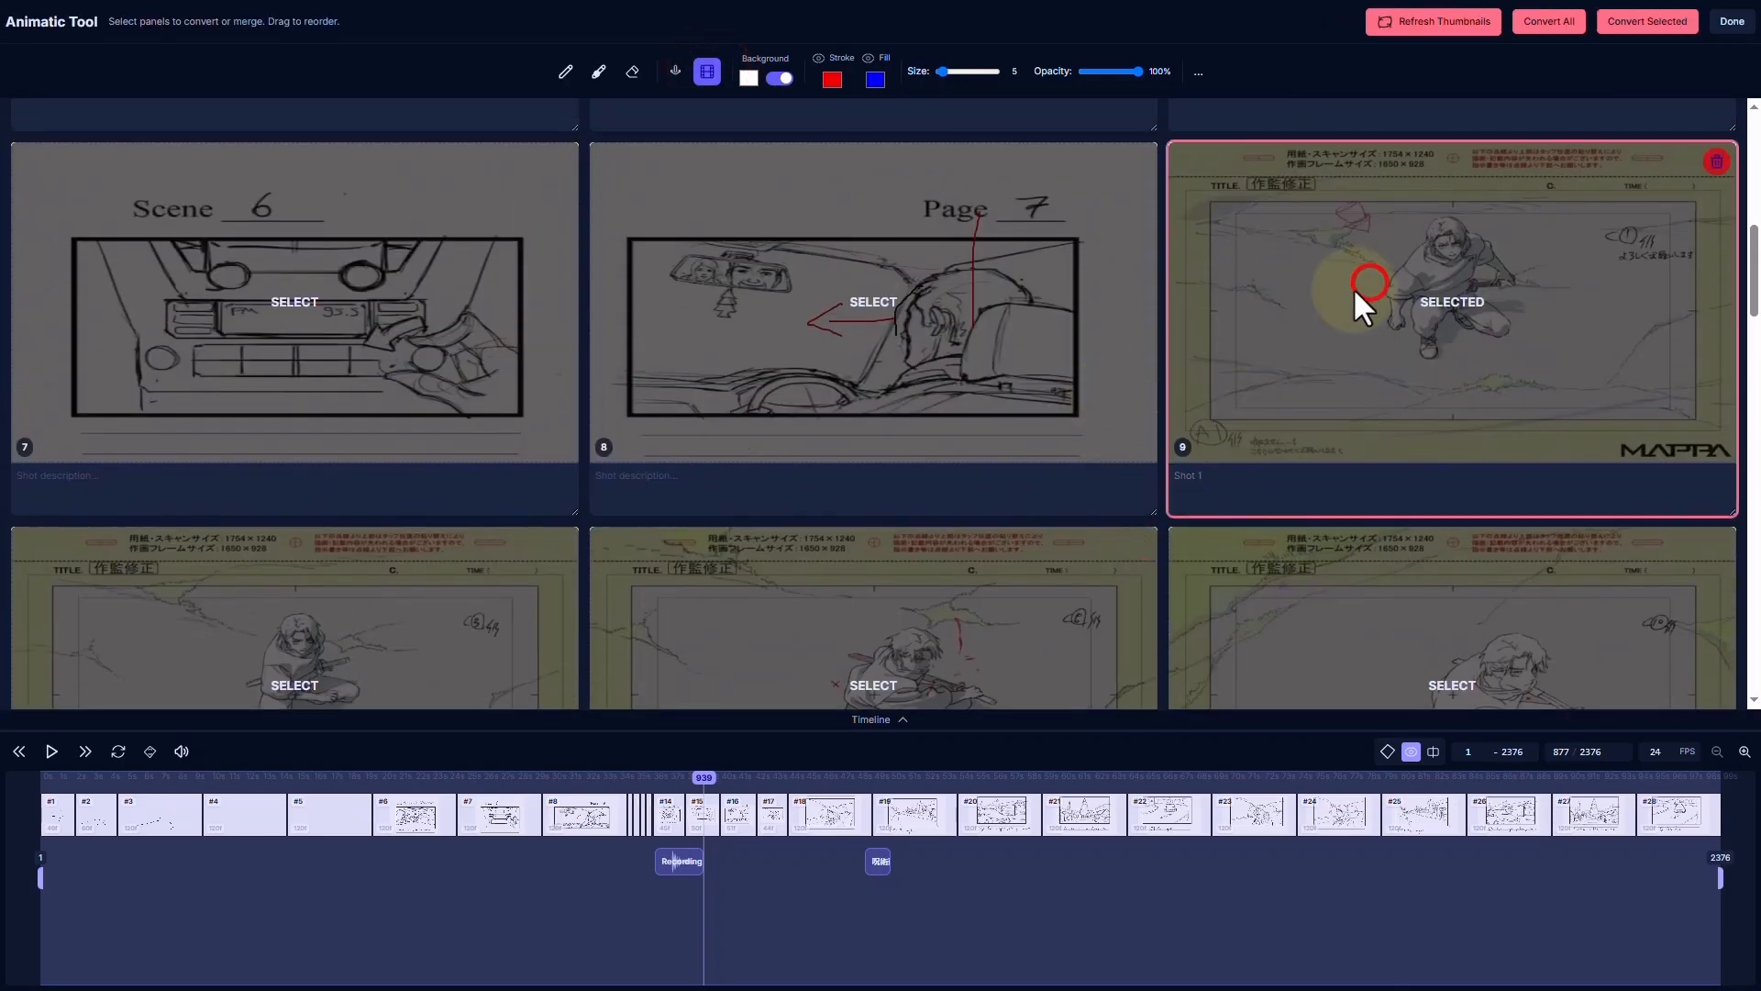
scroll(1307, 306, "up", 6)
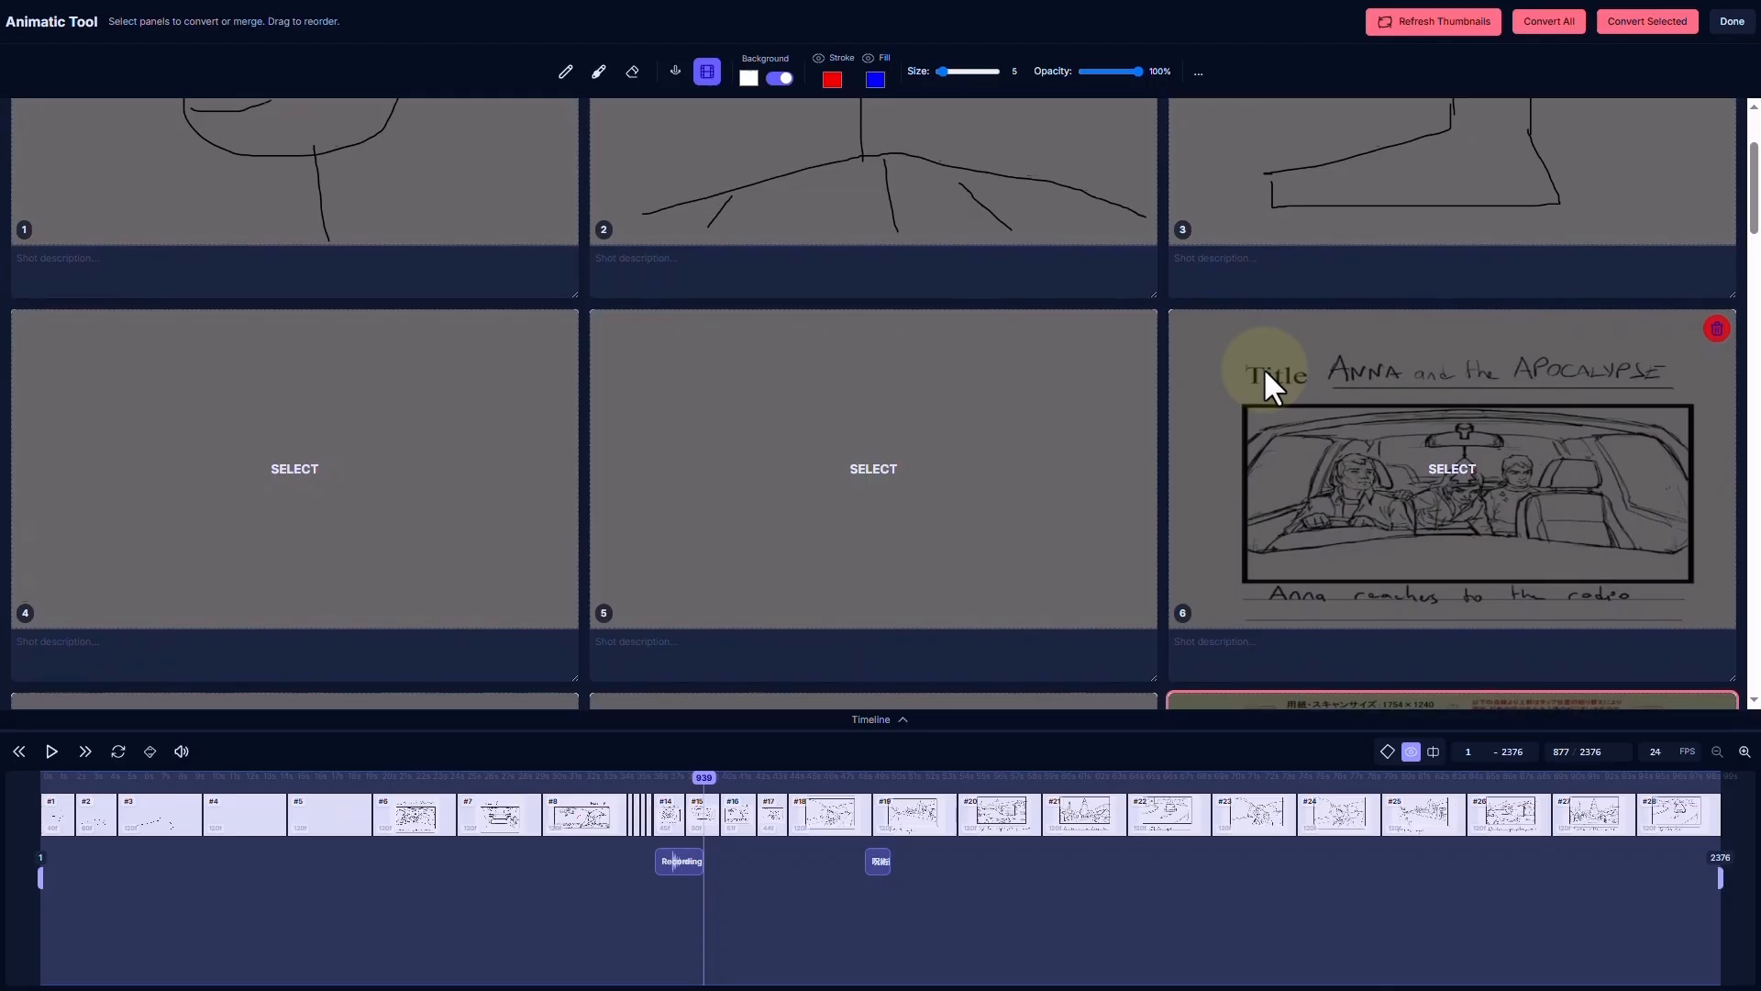
scroll(1256, 372, "down", 9)
scroll(829, 427, "down", 2)
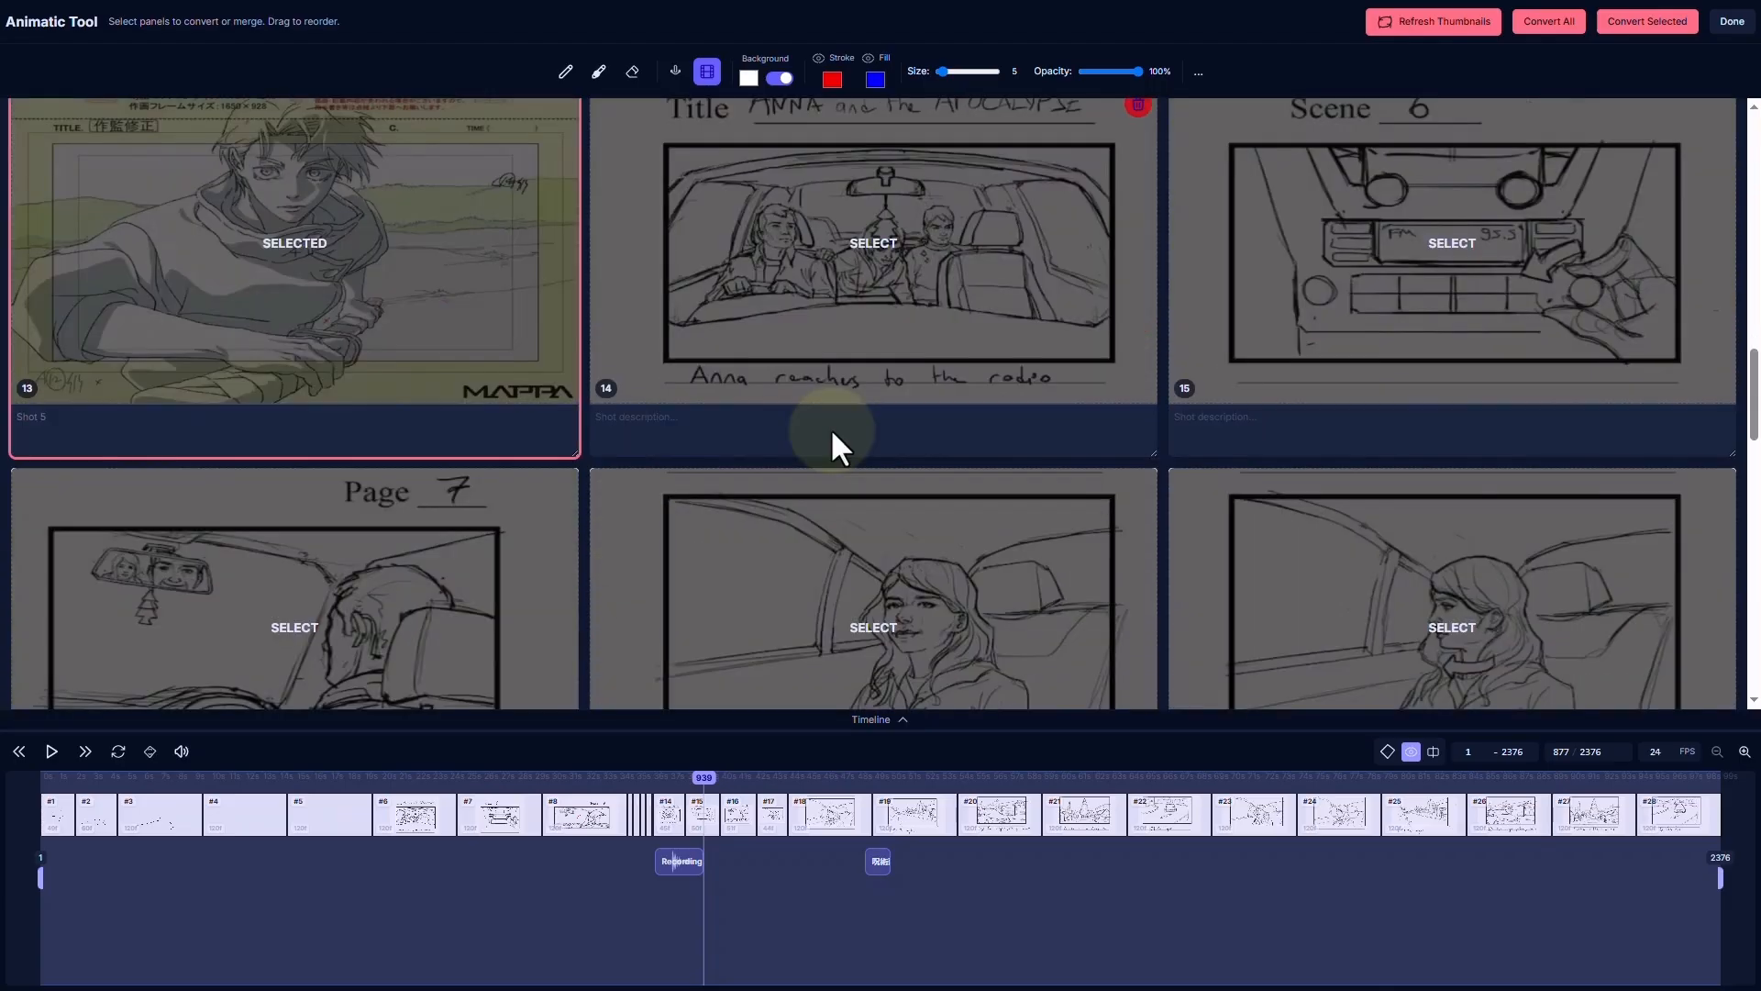
scroll(829, 428, "up", 8)
scroll(829, 427, "down", 4)
scroll(829, 428, "up", 2)
scroll(829, 427, "down", 4)
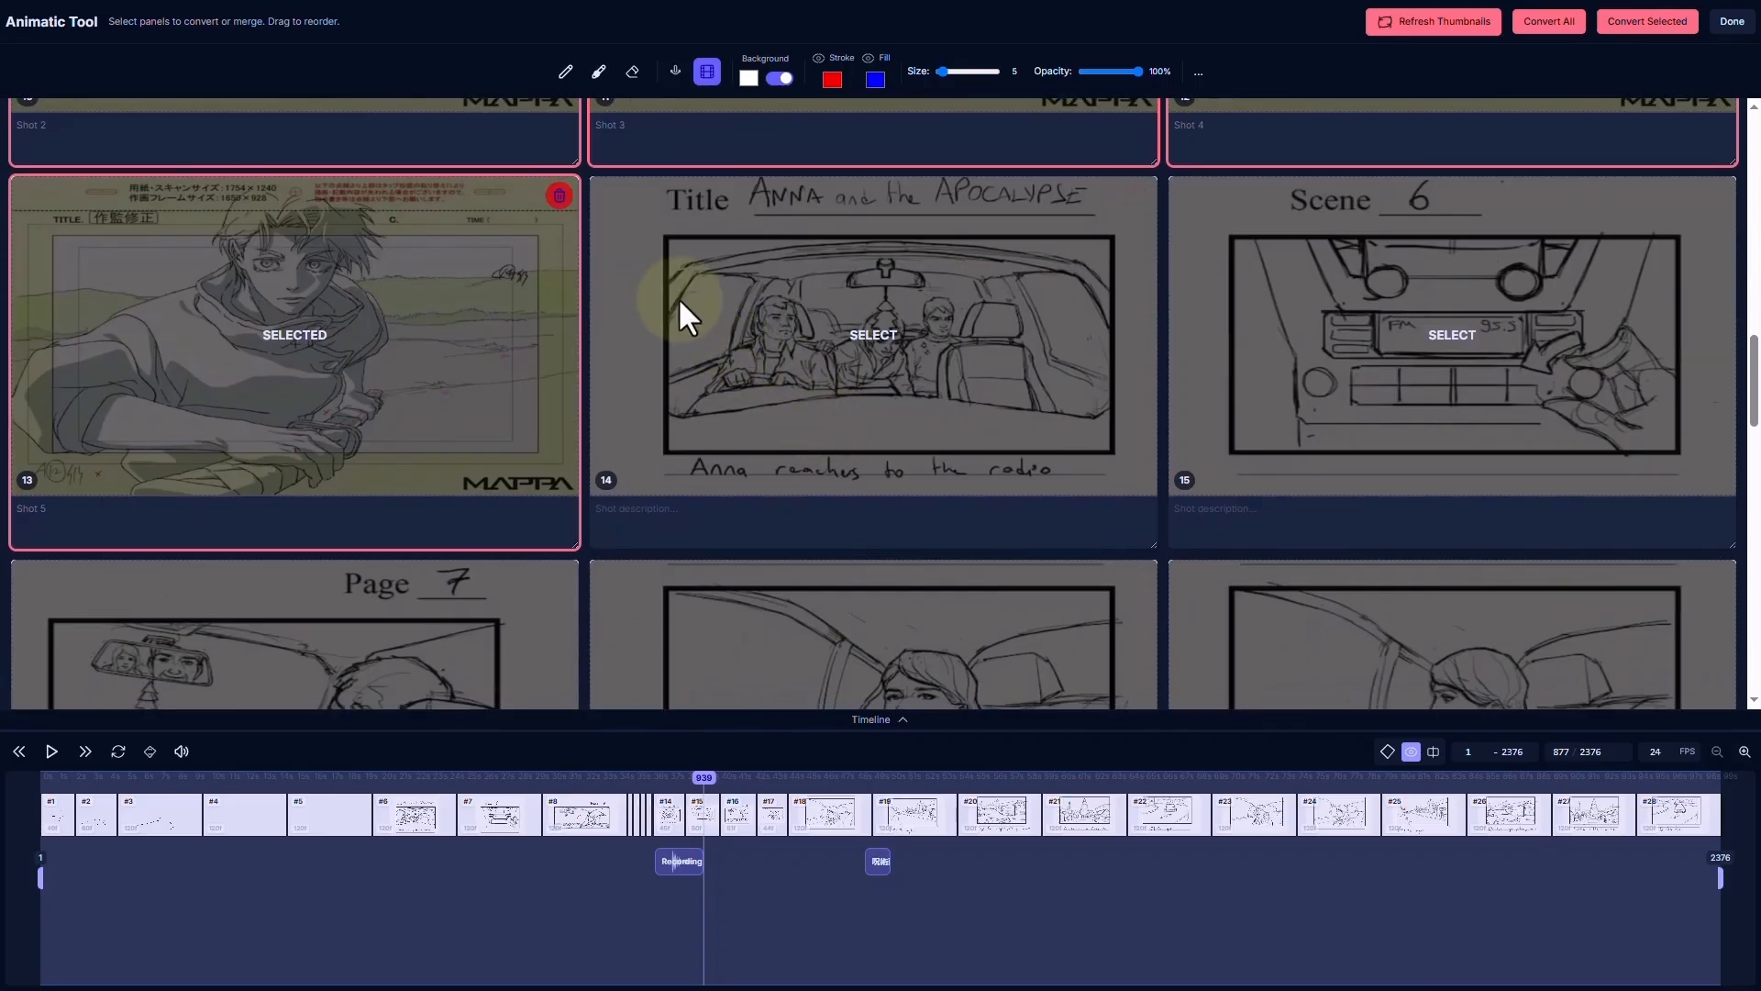
left_click(558, 194)
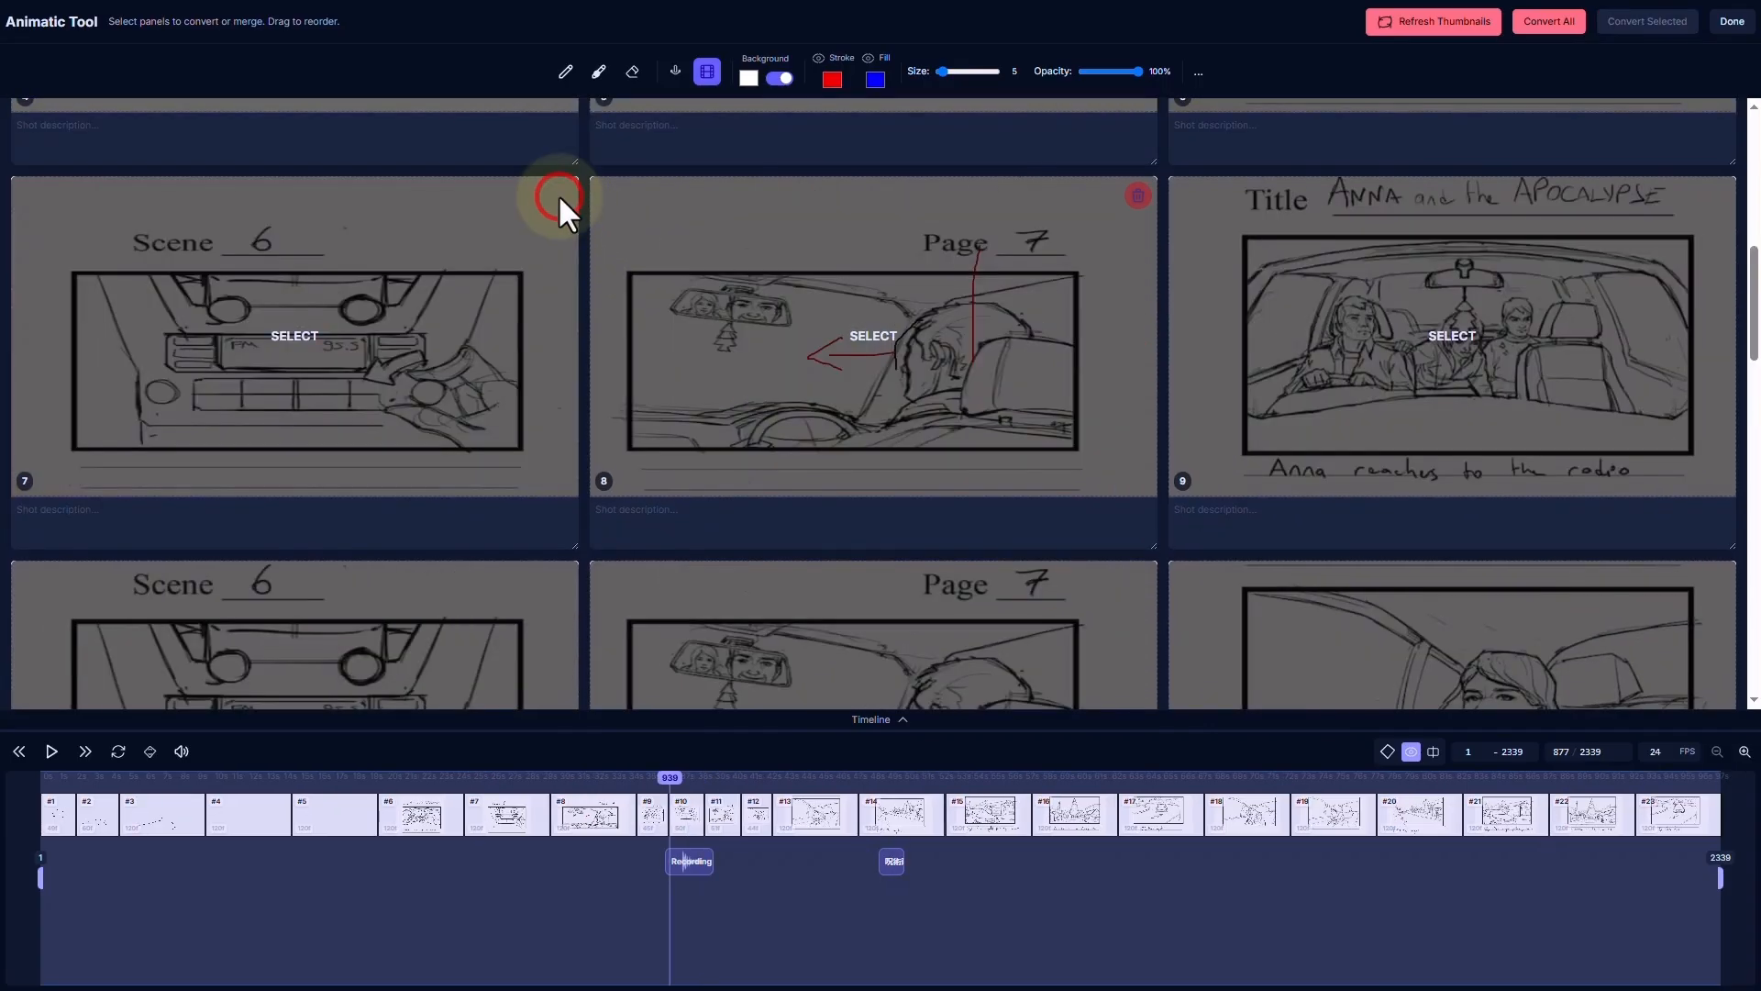
Select the blank panels 4 and 5, delete them and return to the drawing view with the pencil tool
scroll(558, 194, "down", 1)
scroll(903, 444, "down", 4)
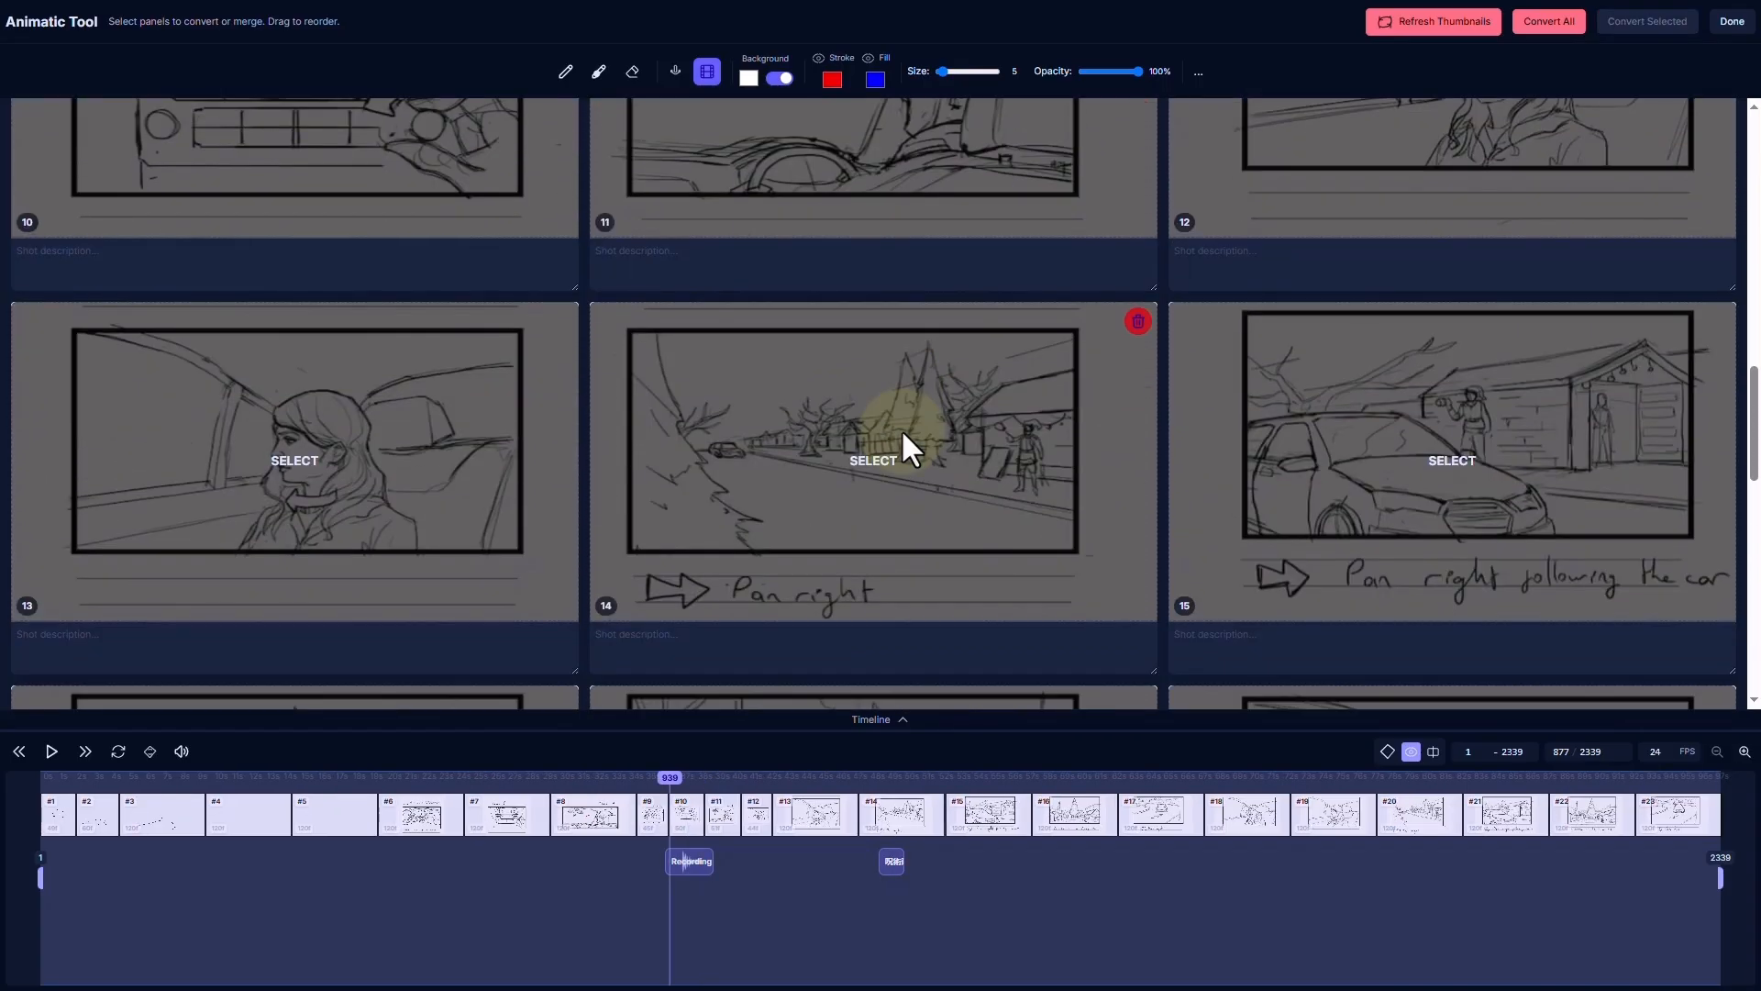
scroll(904, 404, "up", 10)
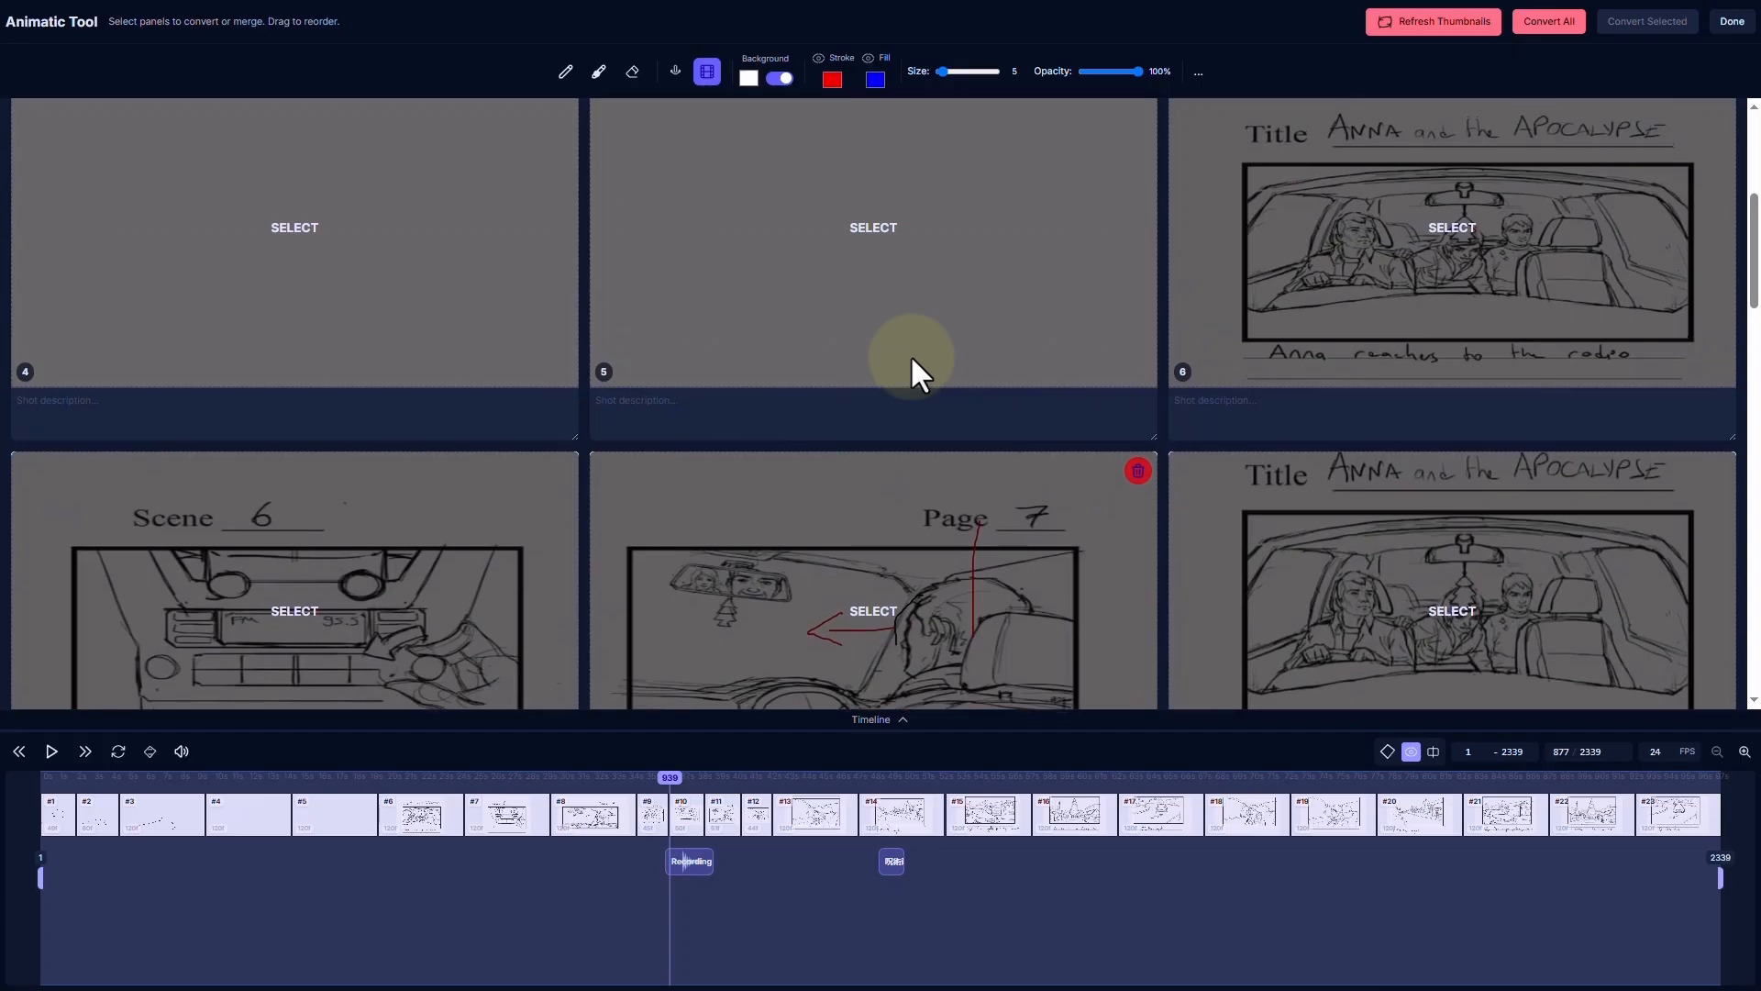
left_click(991, 315)
scroll(991, 312, "up", 3)
left_click(330, 590)
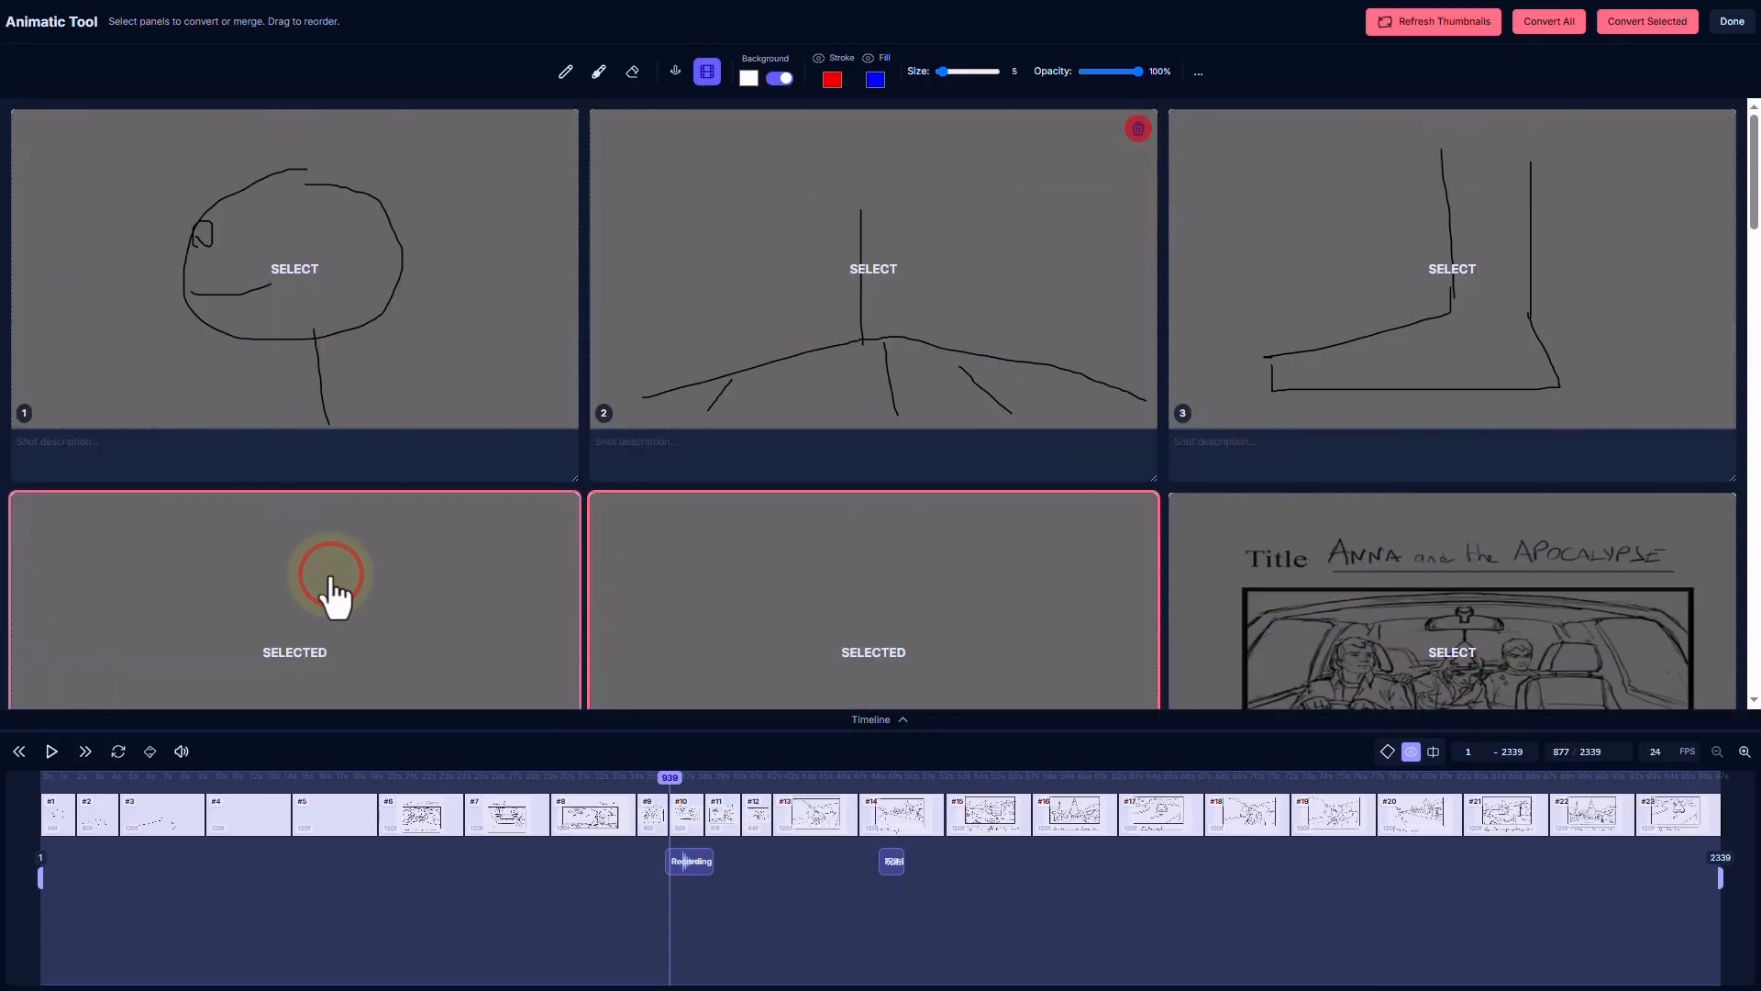
left_click(1138, 513)
left_click(565, 70)
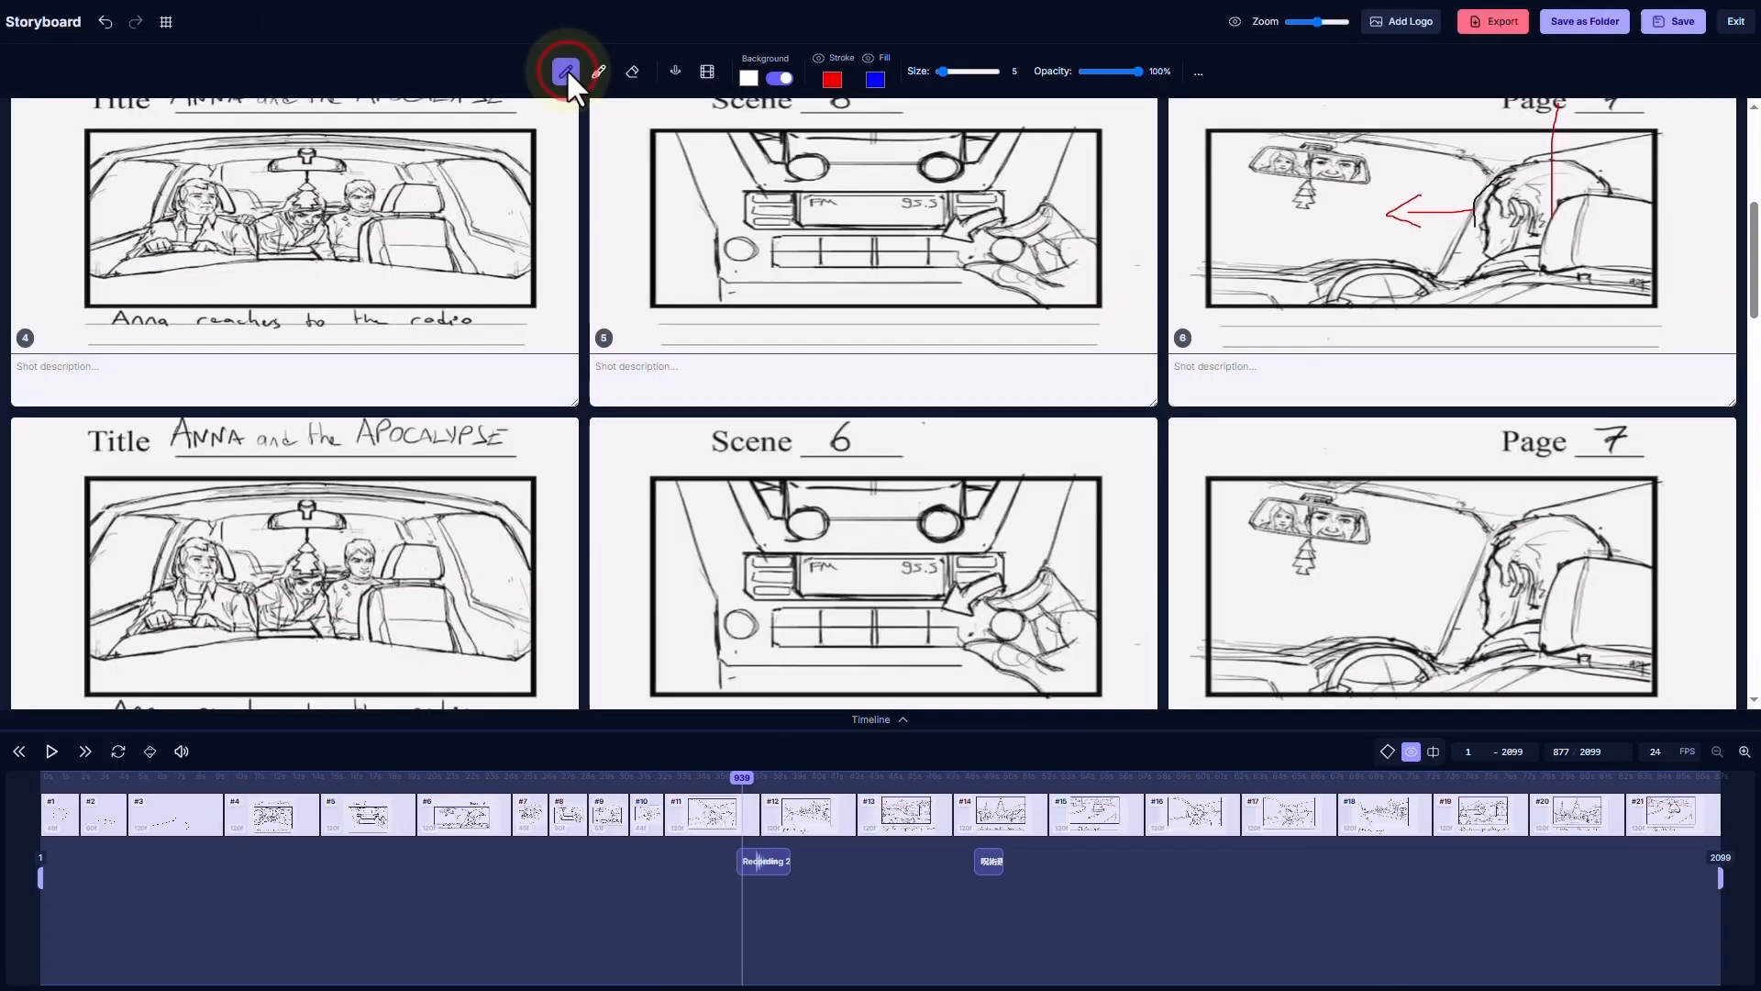
Go back to the first panels, open the Animatic Tool and select panel 1
scroll(836, 390, "up", 2)
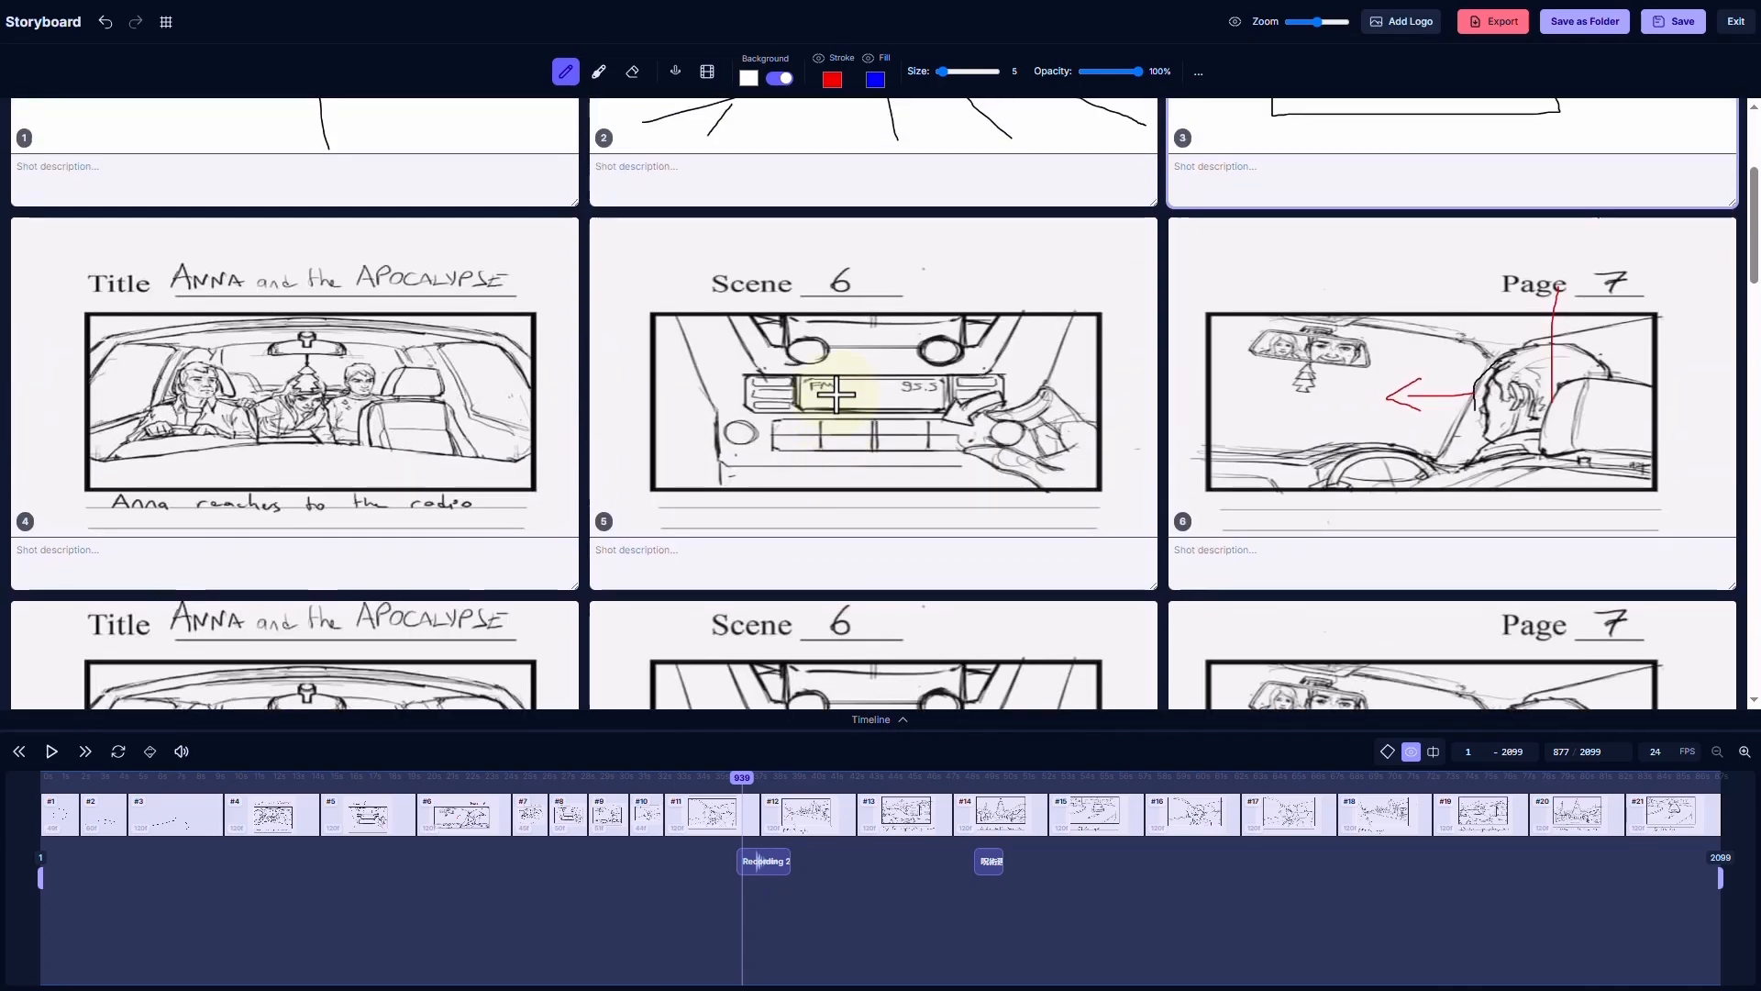
scroll(836, 394, "up", 3)
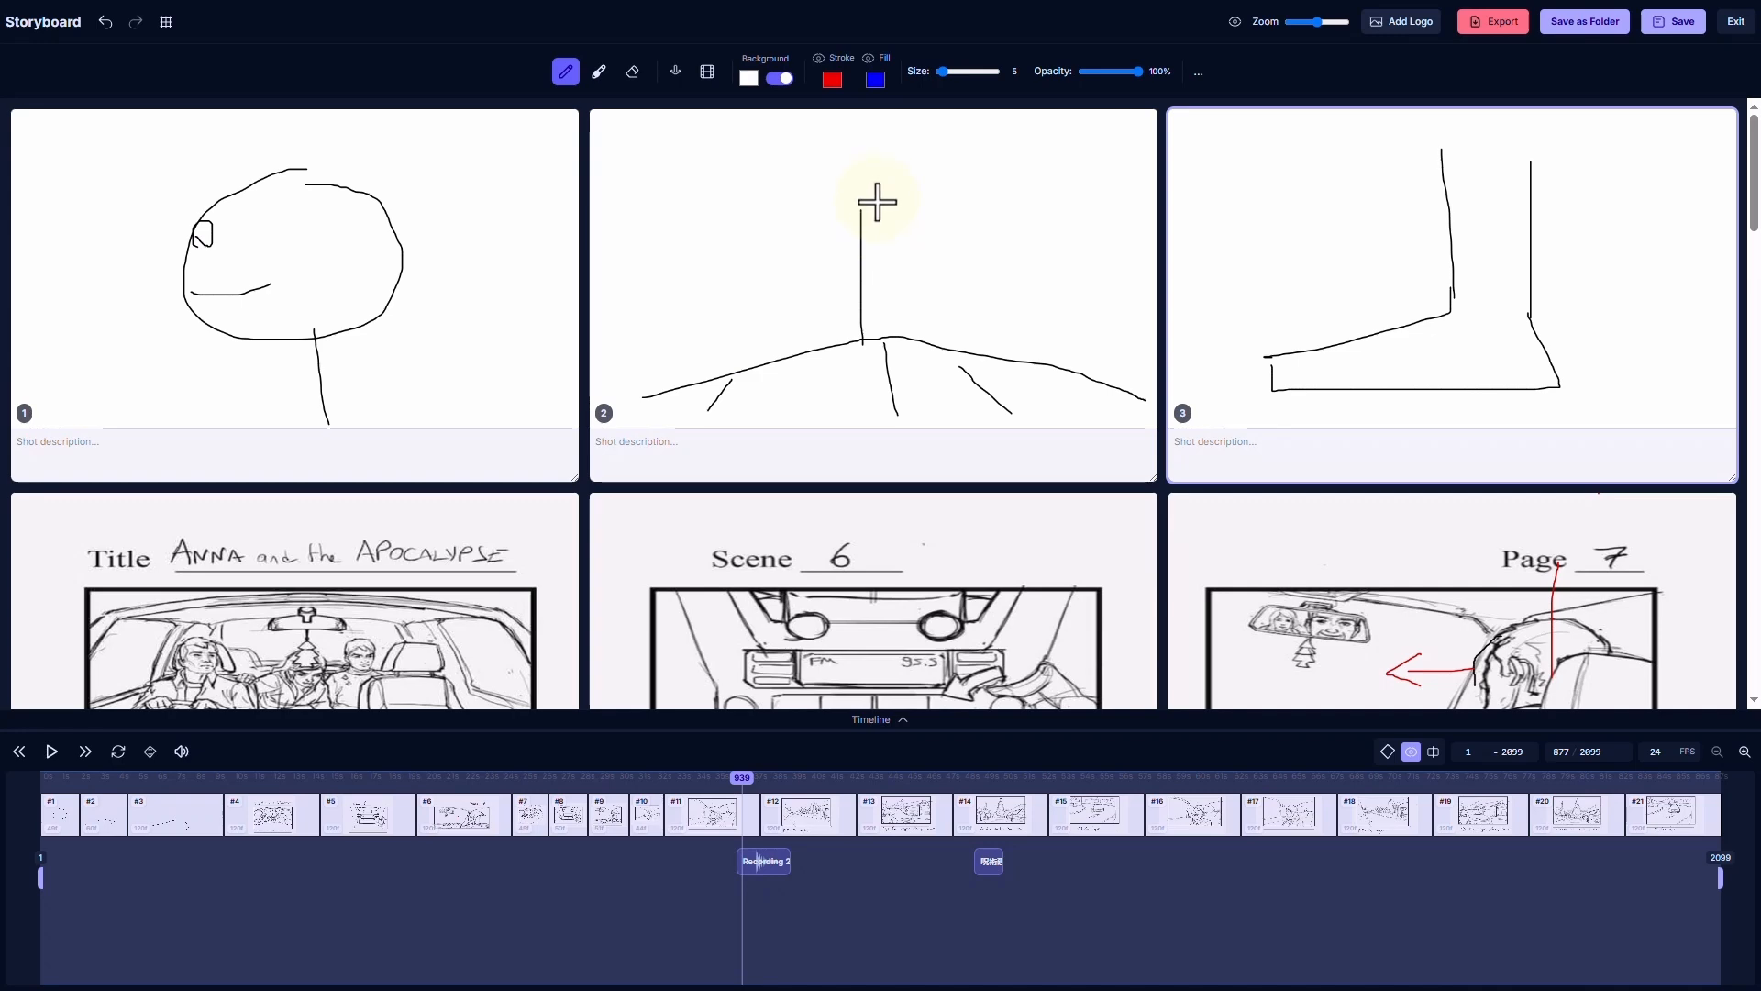
left_click(706, 70)
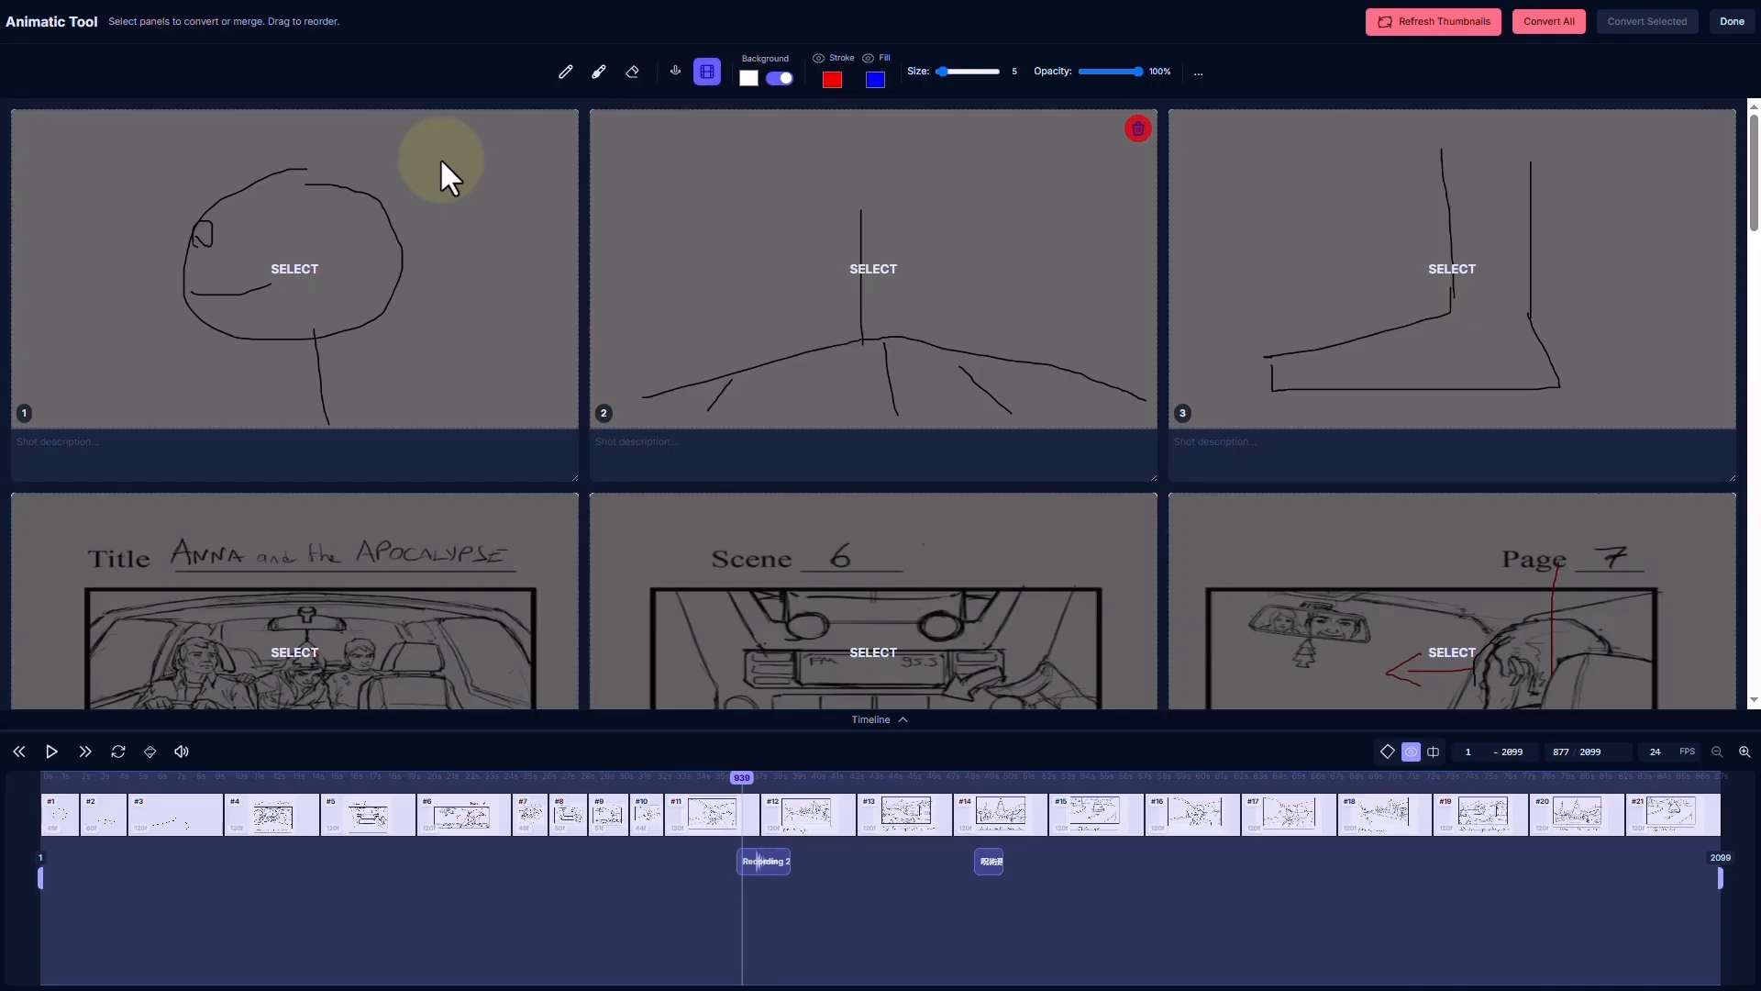
scroll(439, 157, "down", 3)
scroll(438, 157, "up", 2)
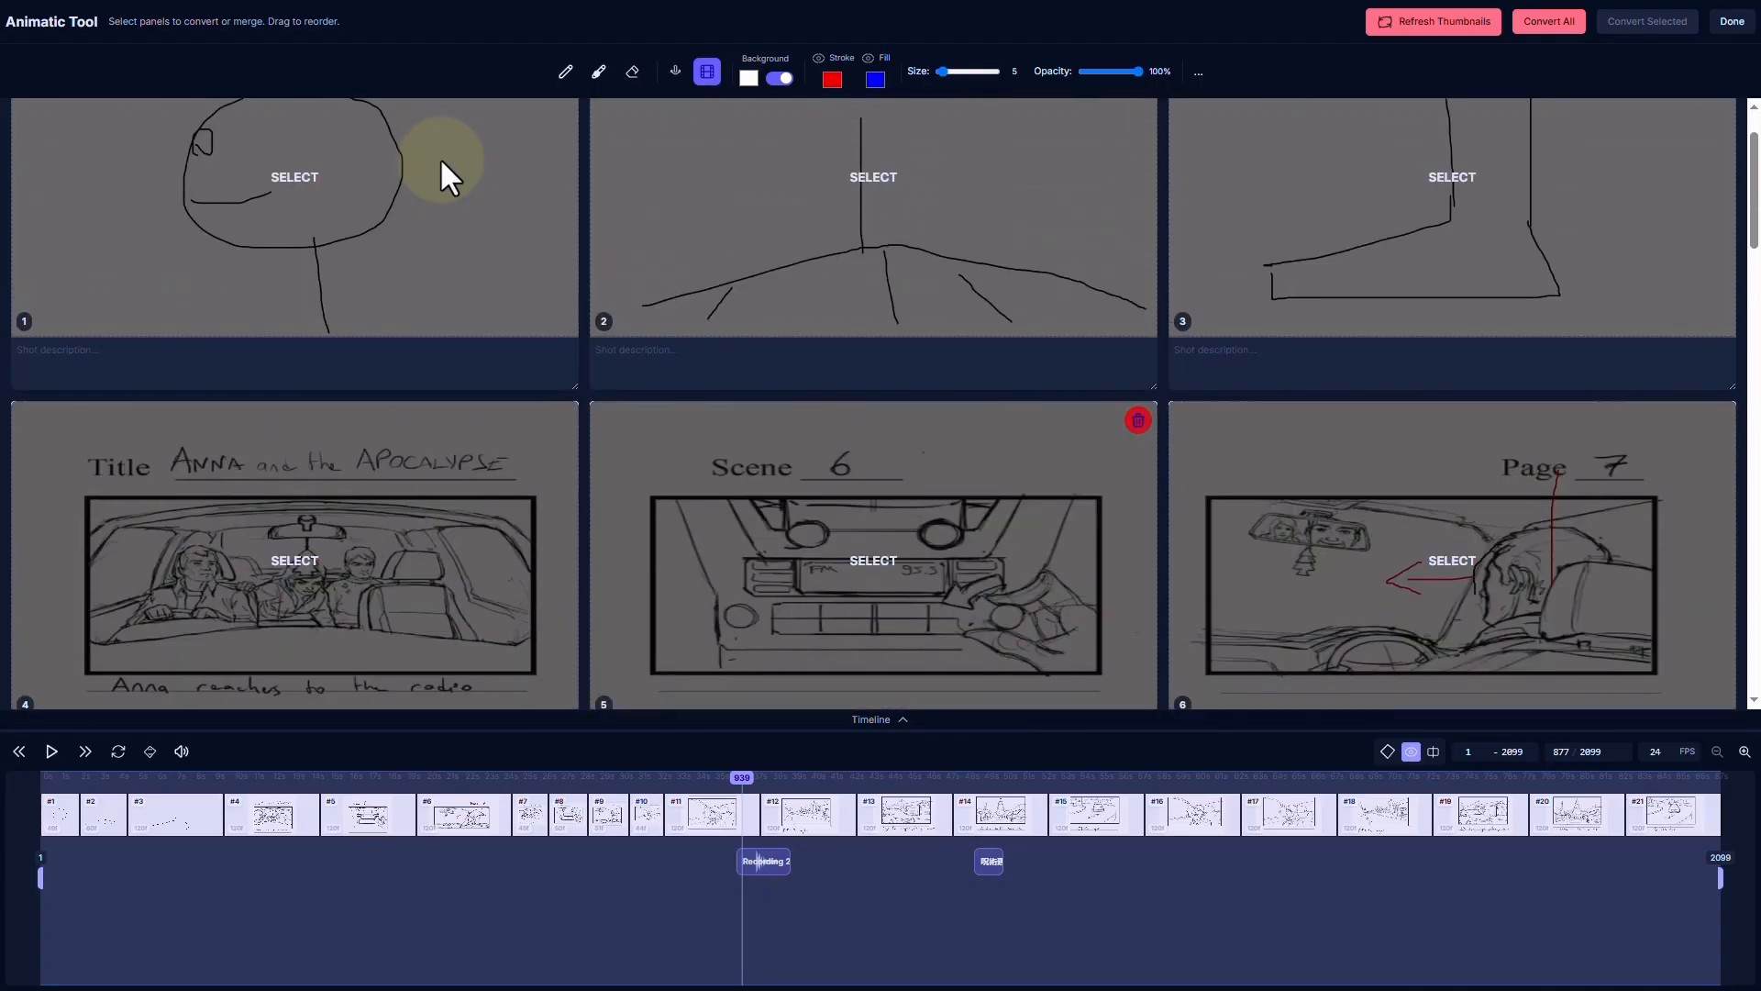
scroll(434, 208, "up", 1)
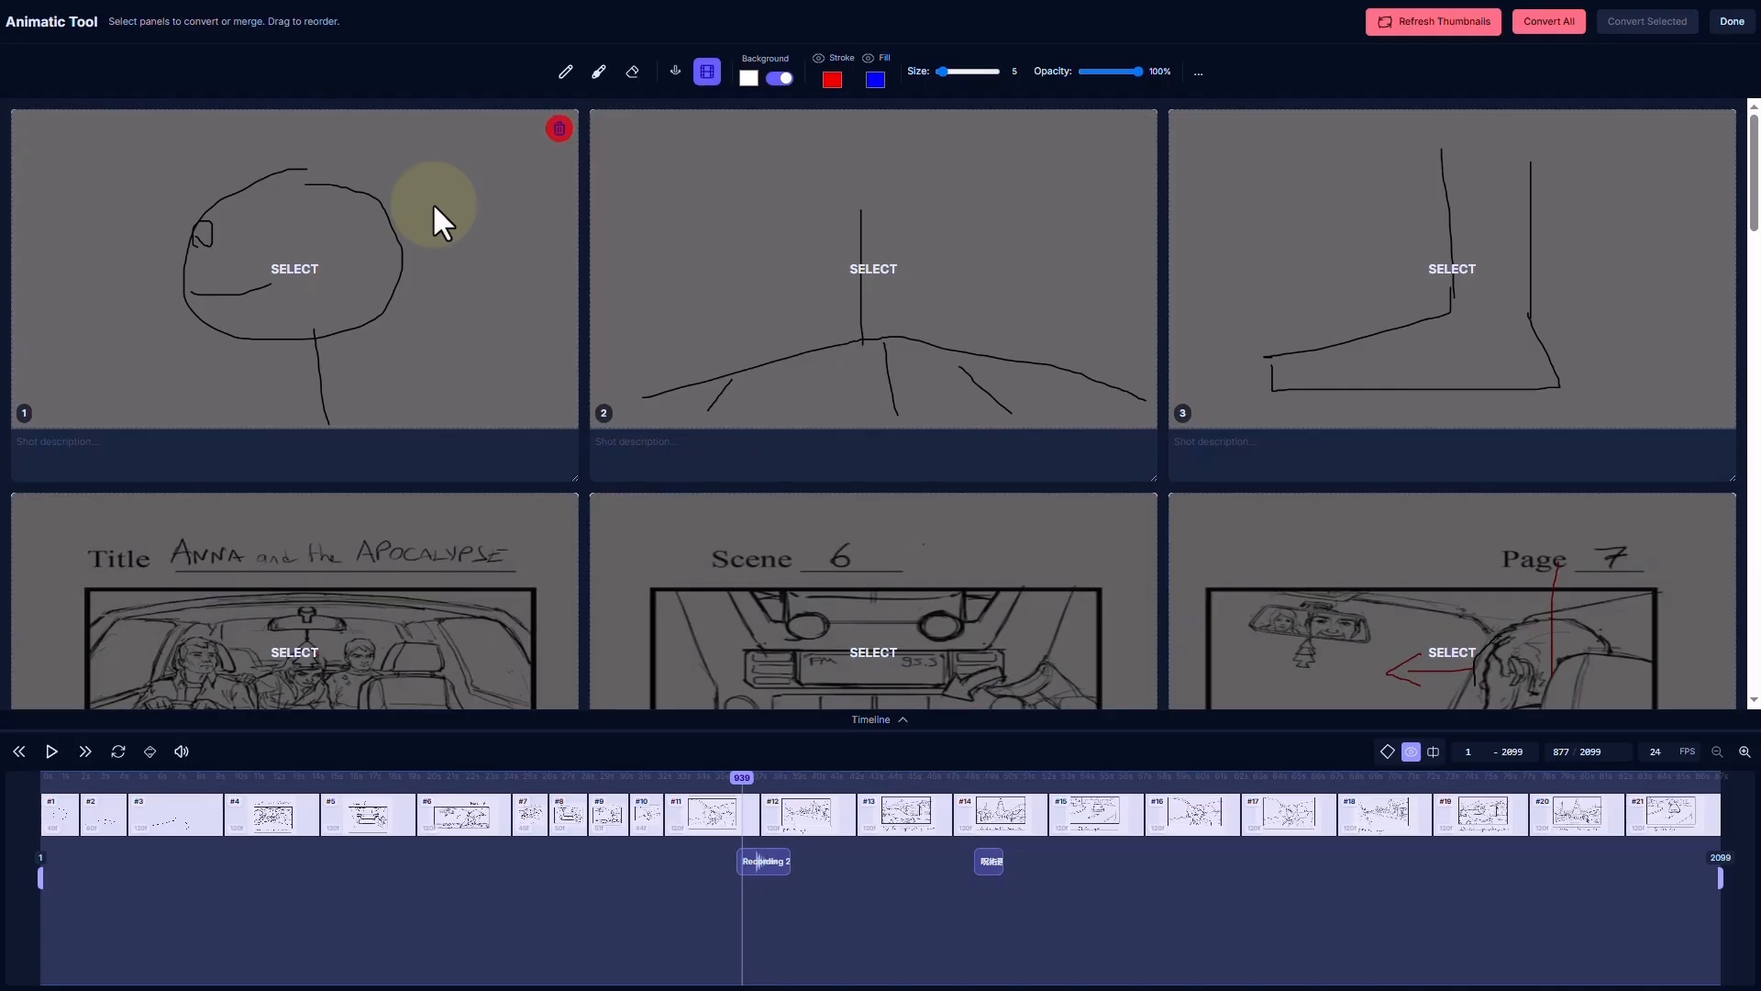
left_click(409, 175)
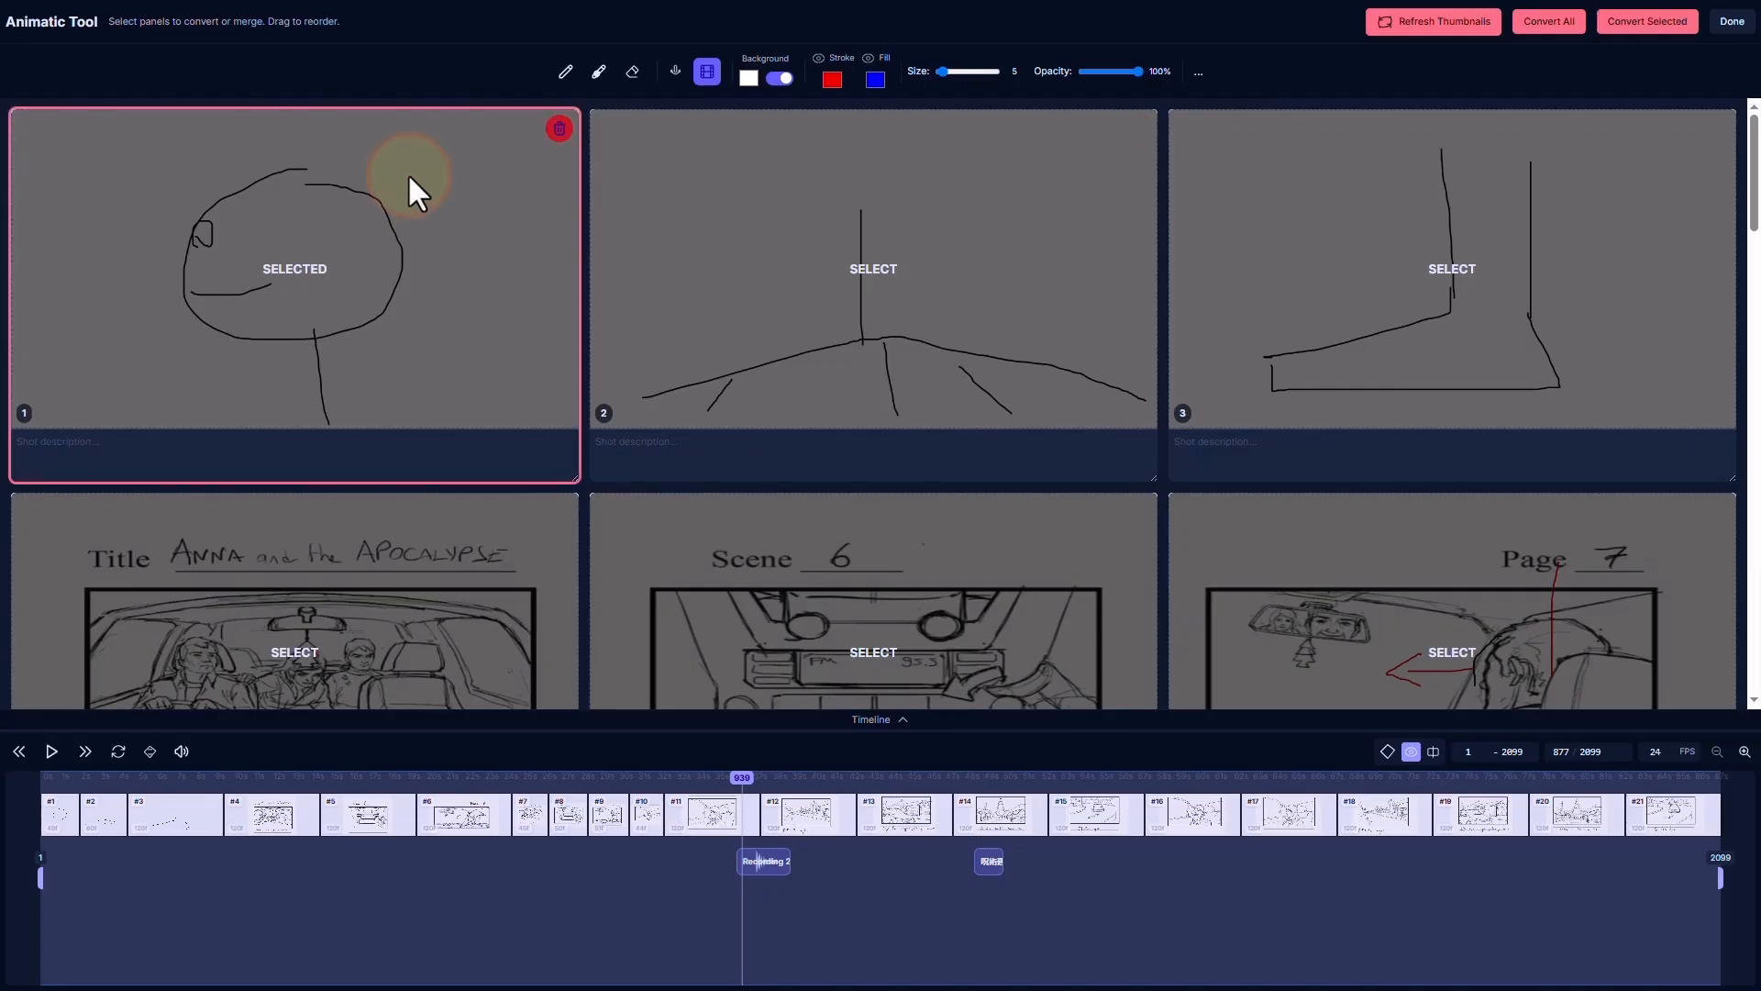
Look through panels 1 to 12 in the Animatic Tool for a shot to convert
scroll(420, 182, "down", 4)
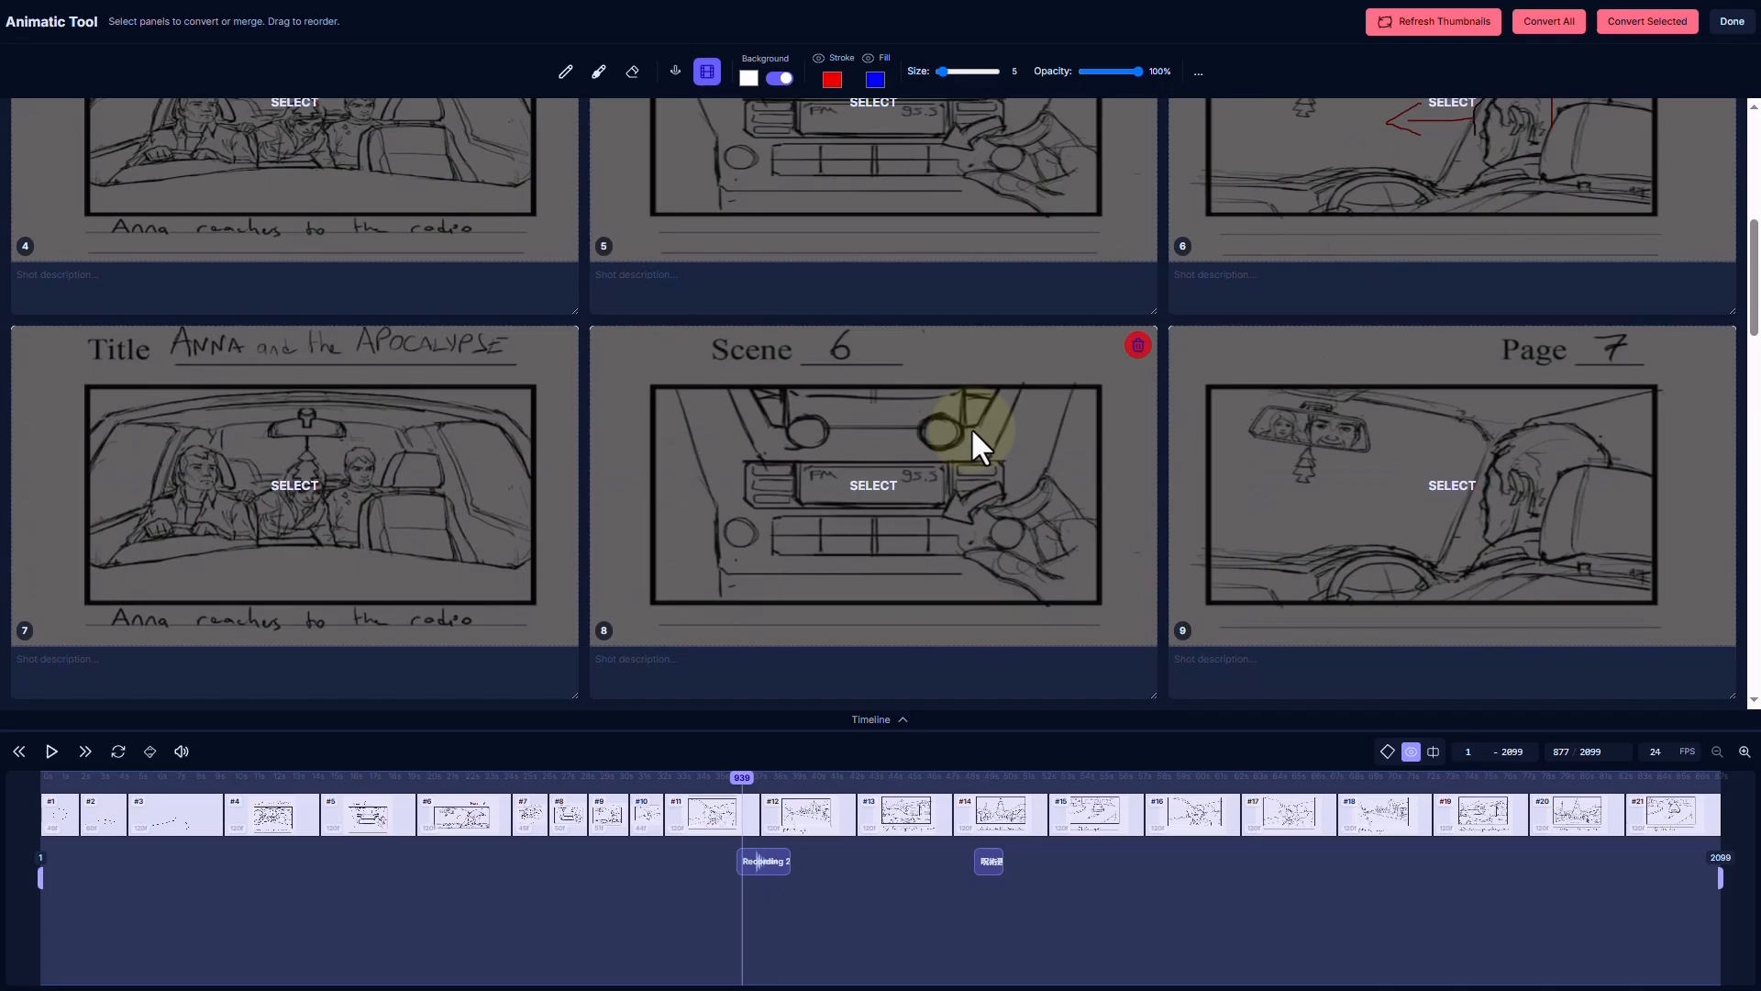
scroll(972, 432, "up", 4)
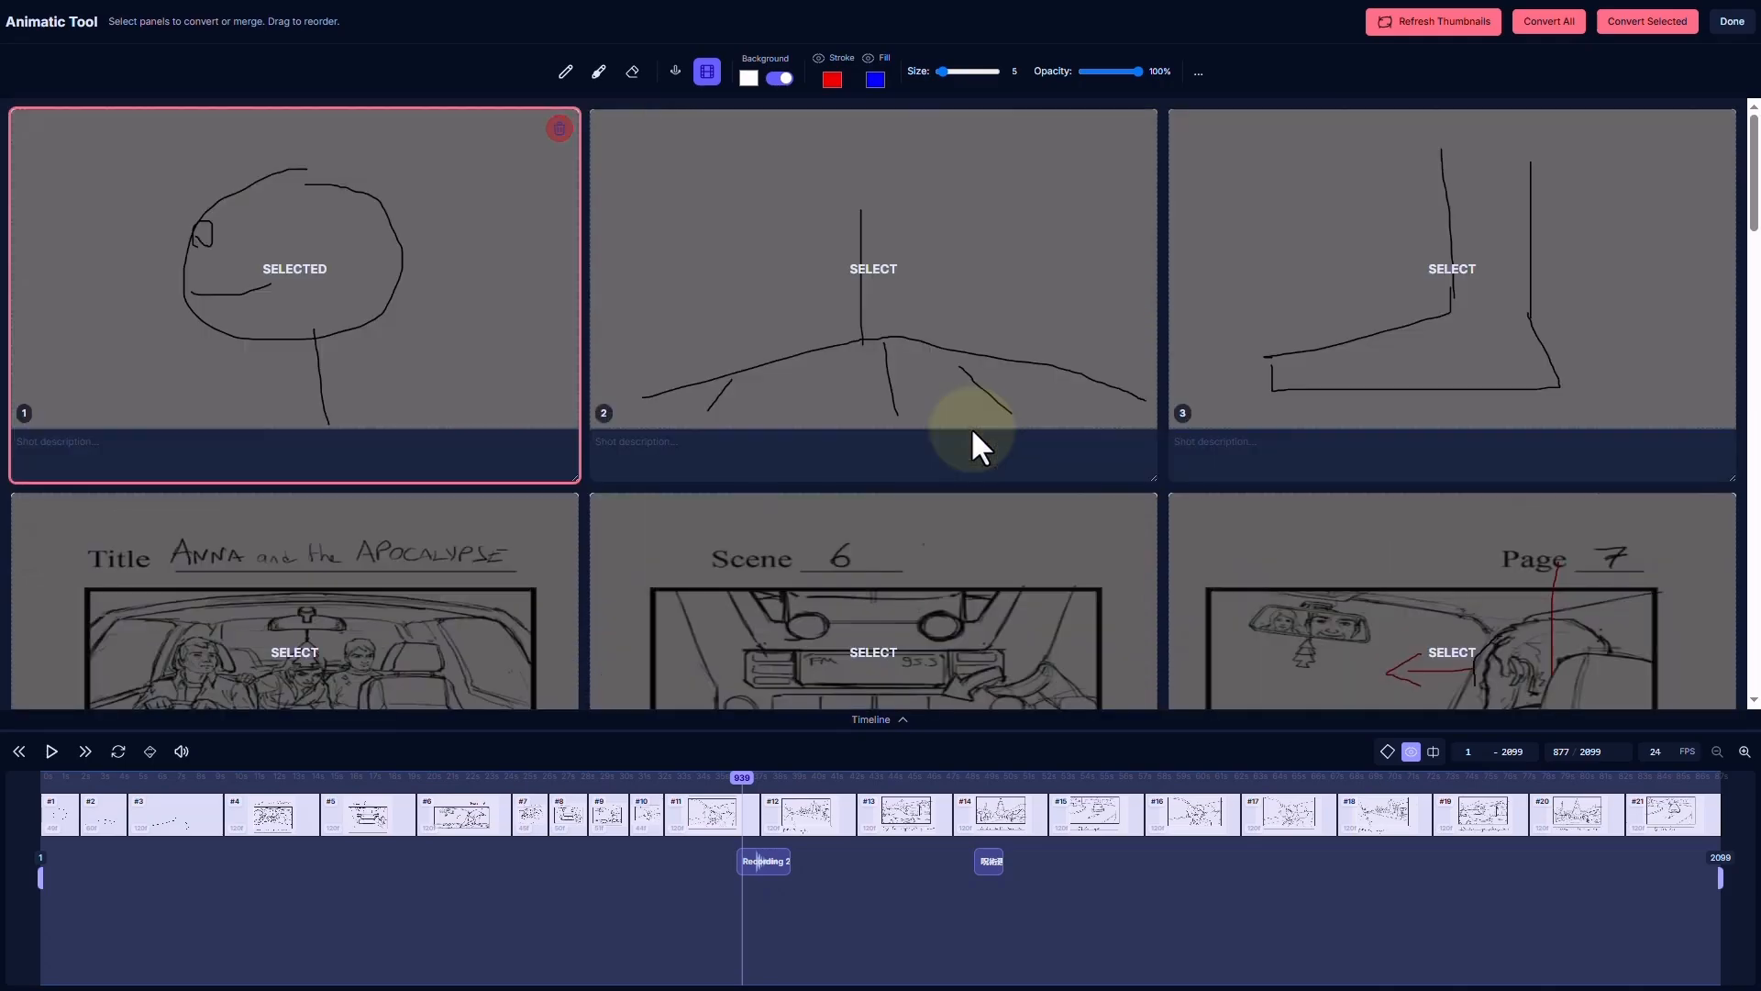
scroll(974, 431, "down", 5)
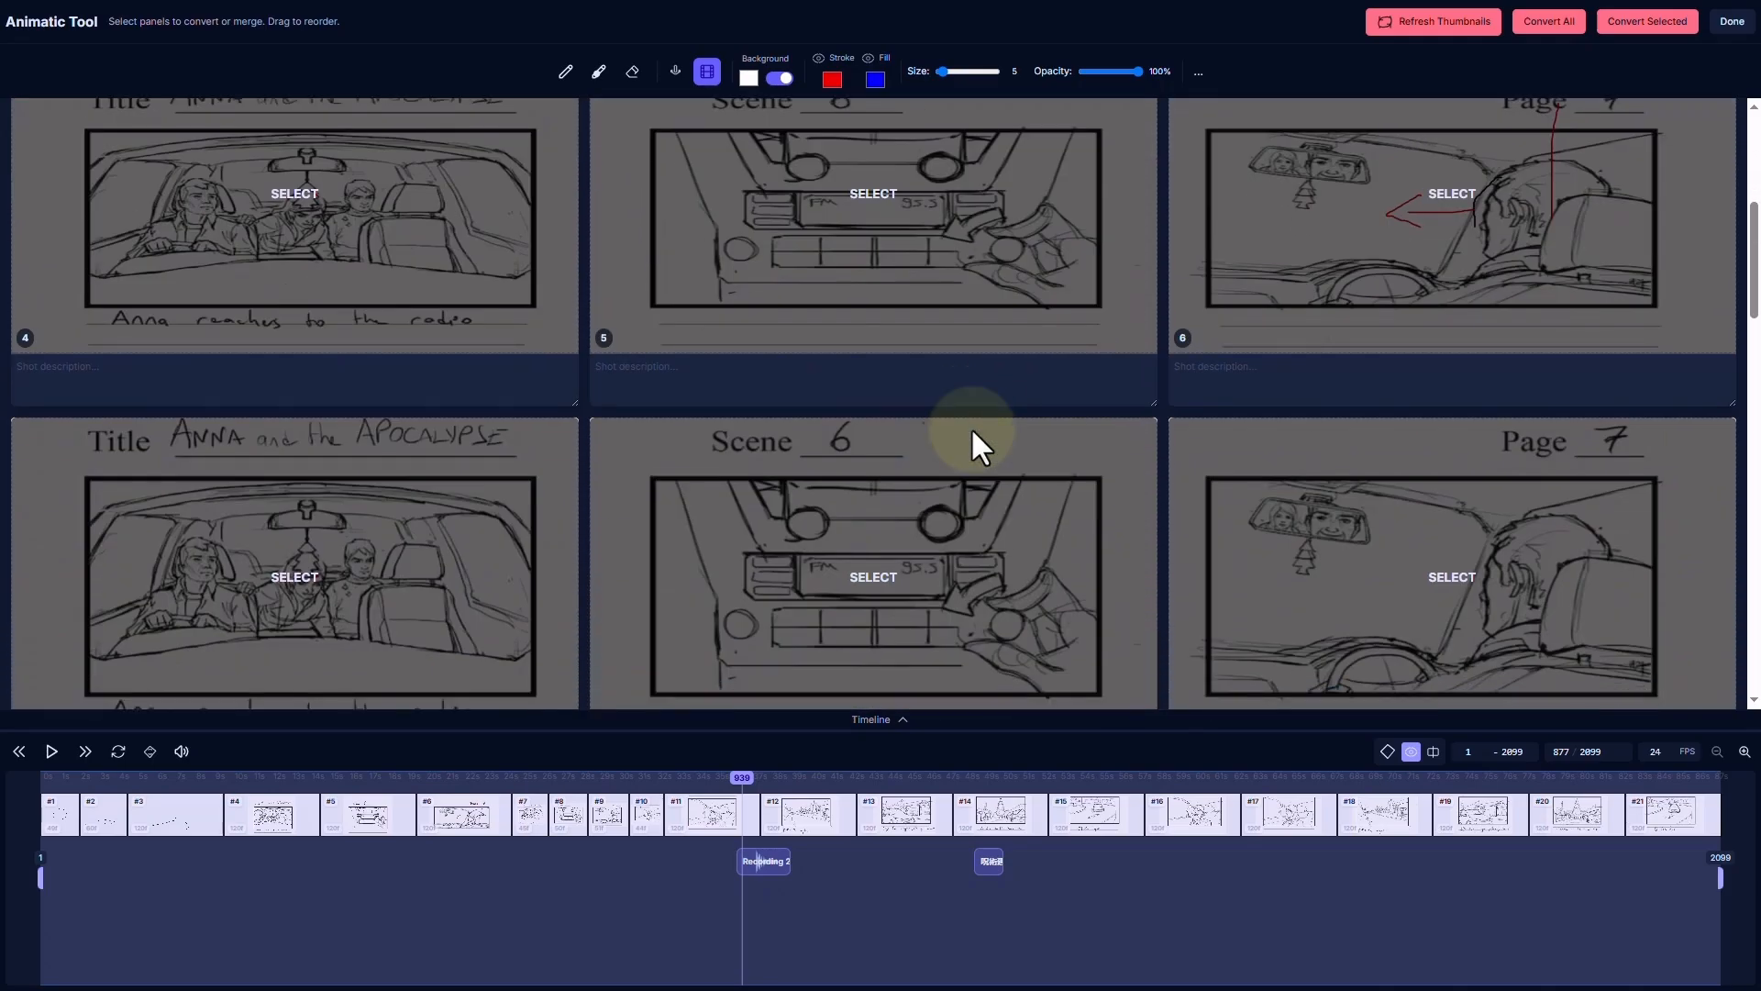
scroll(971, 426, "up", 5)
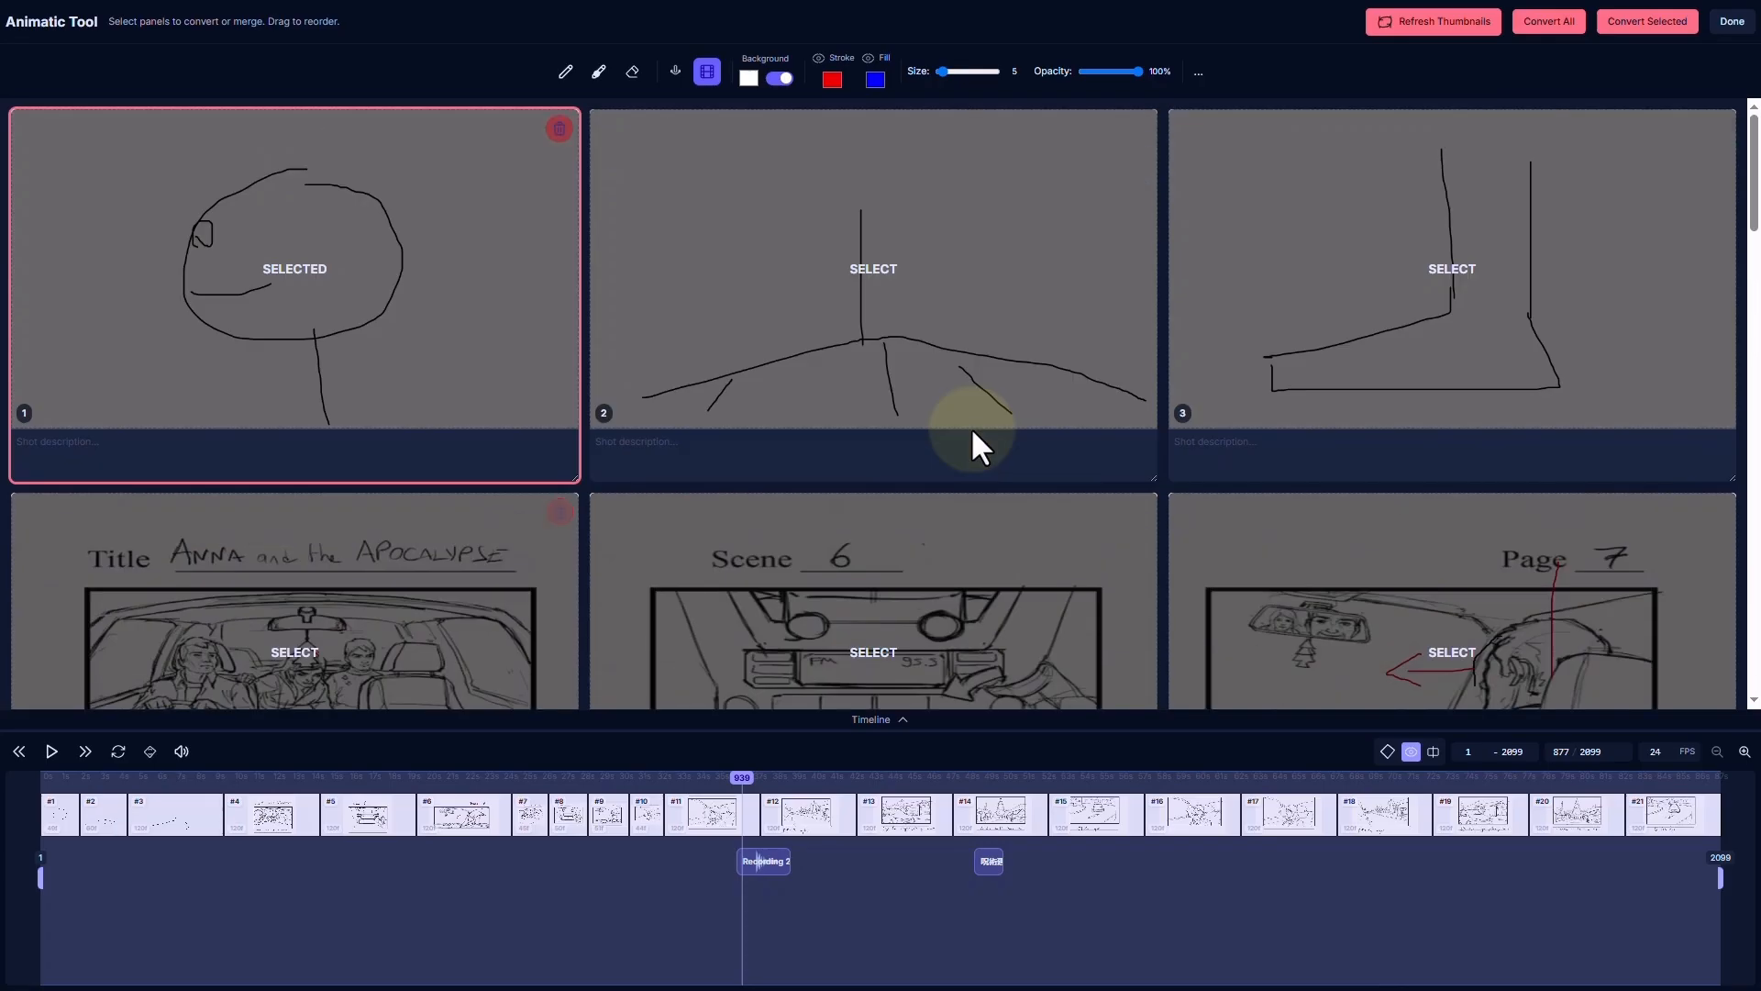
scroll(970, 427, "down", 2)
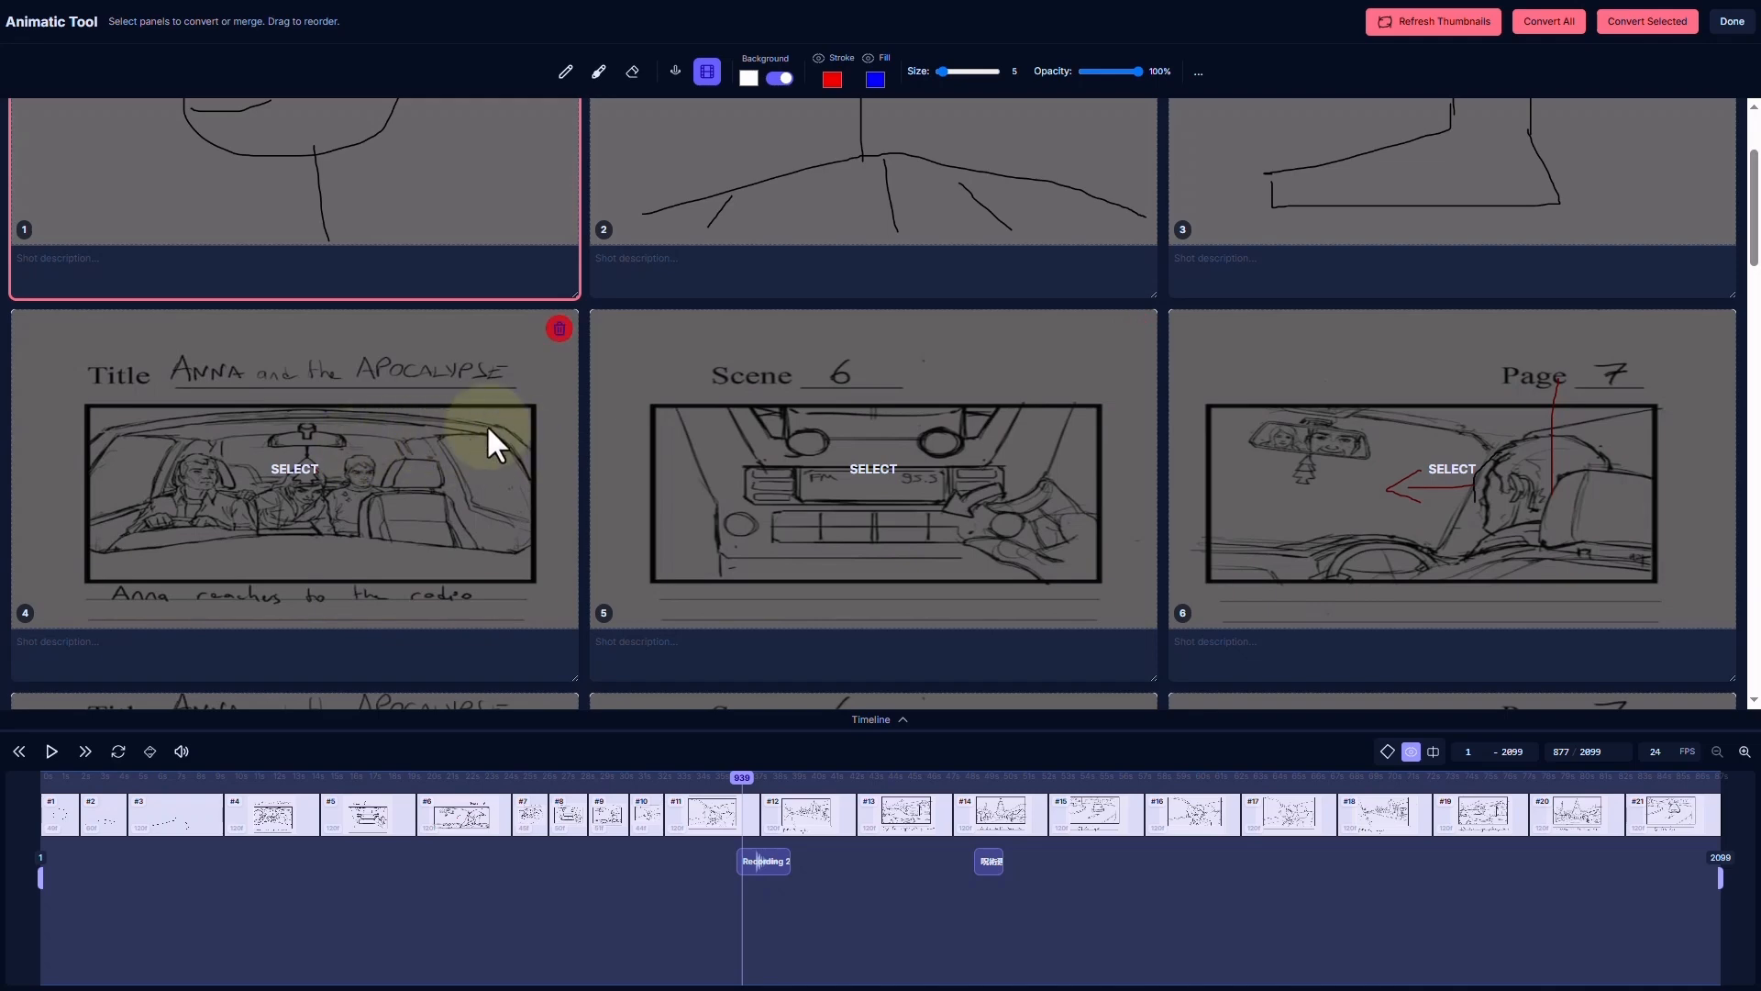
scroll(383, 470, "down", 4)
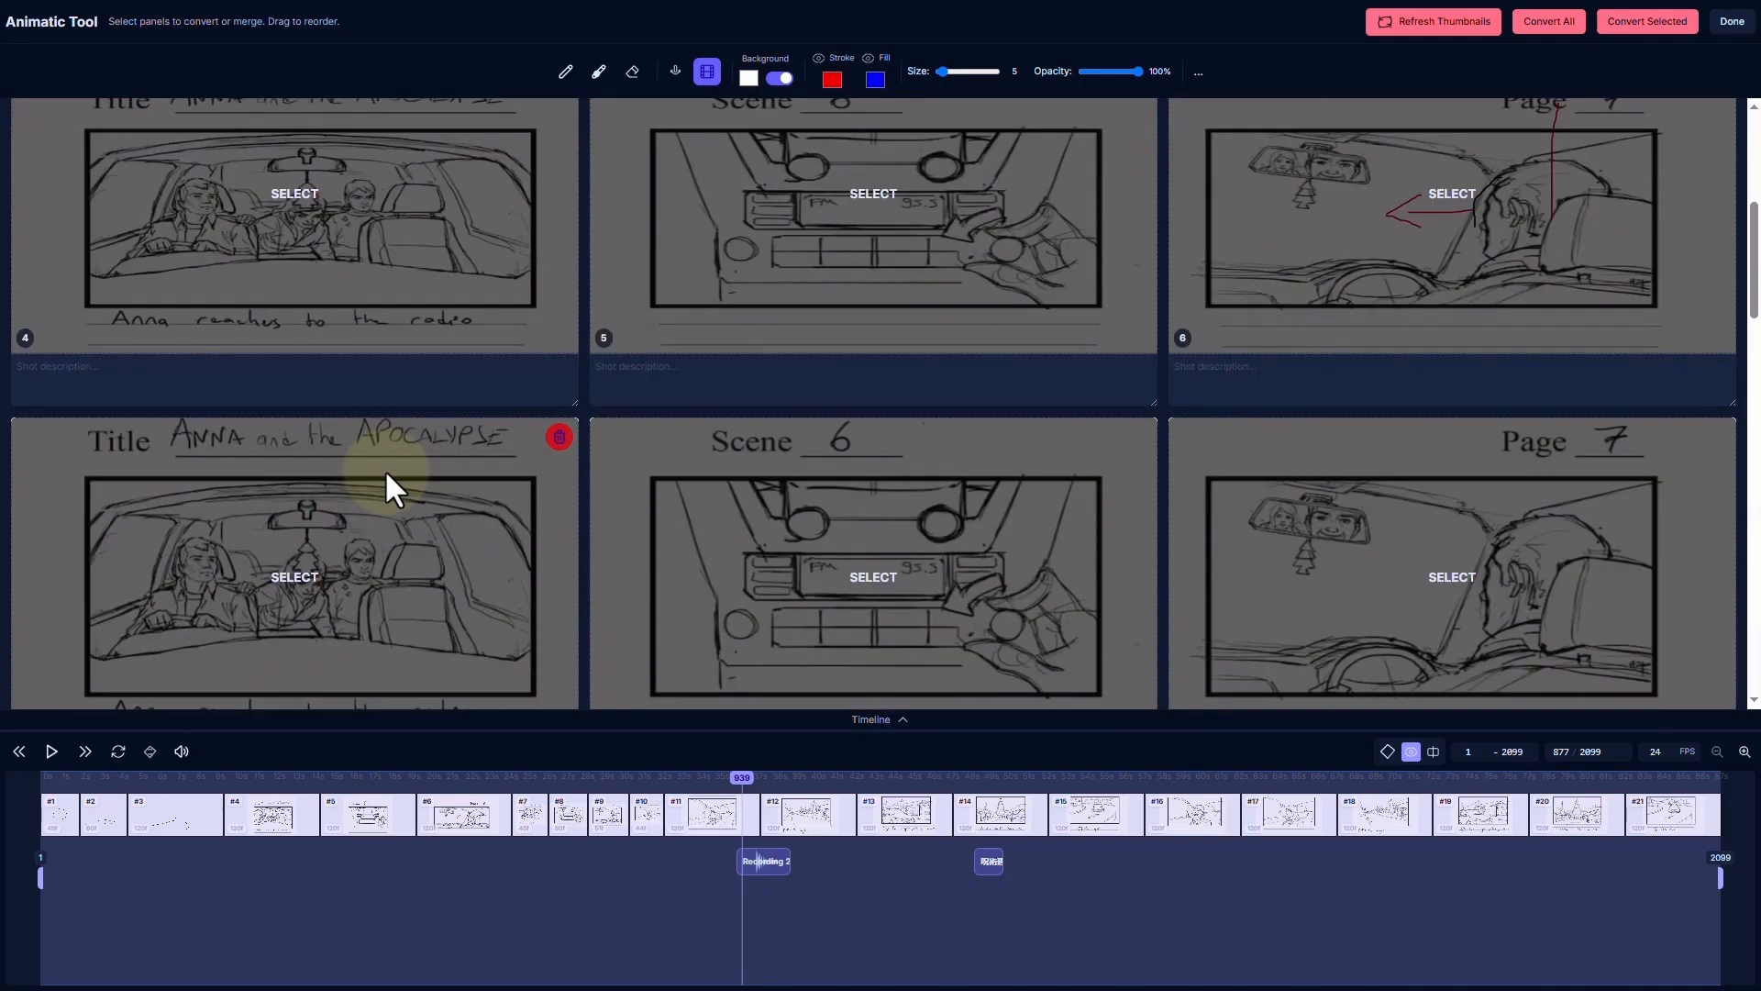
scroll(386, 472, "down", 5)
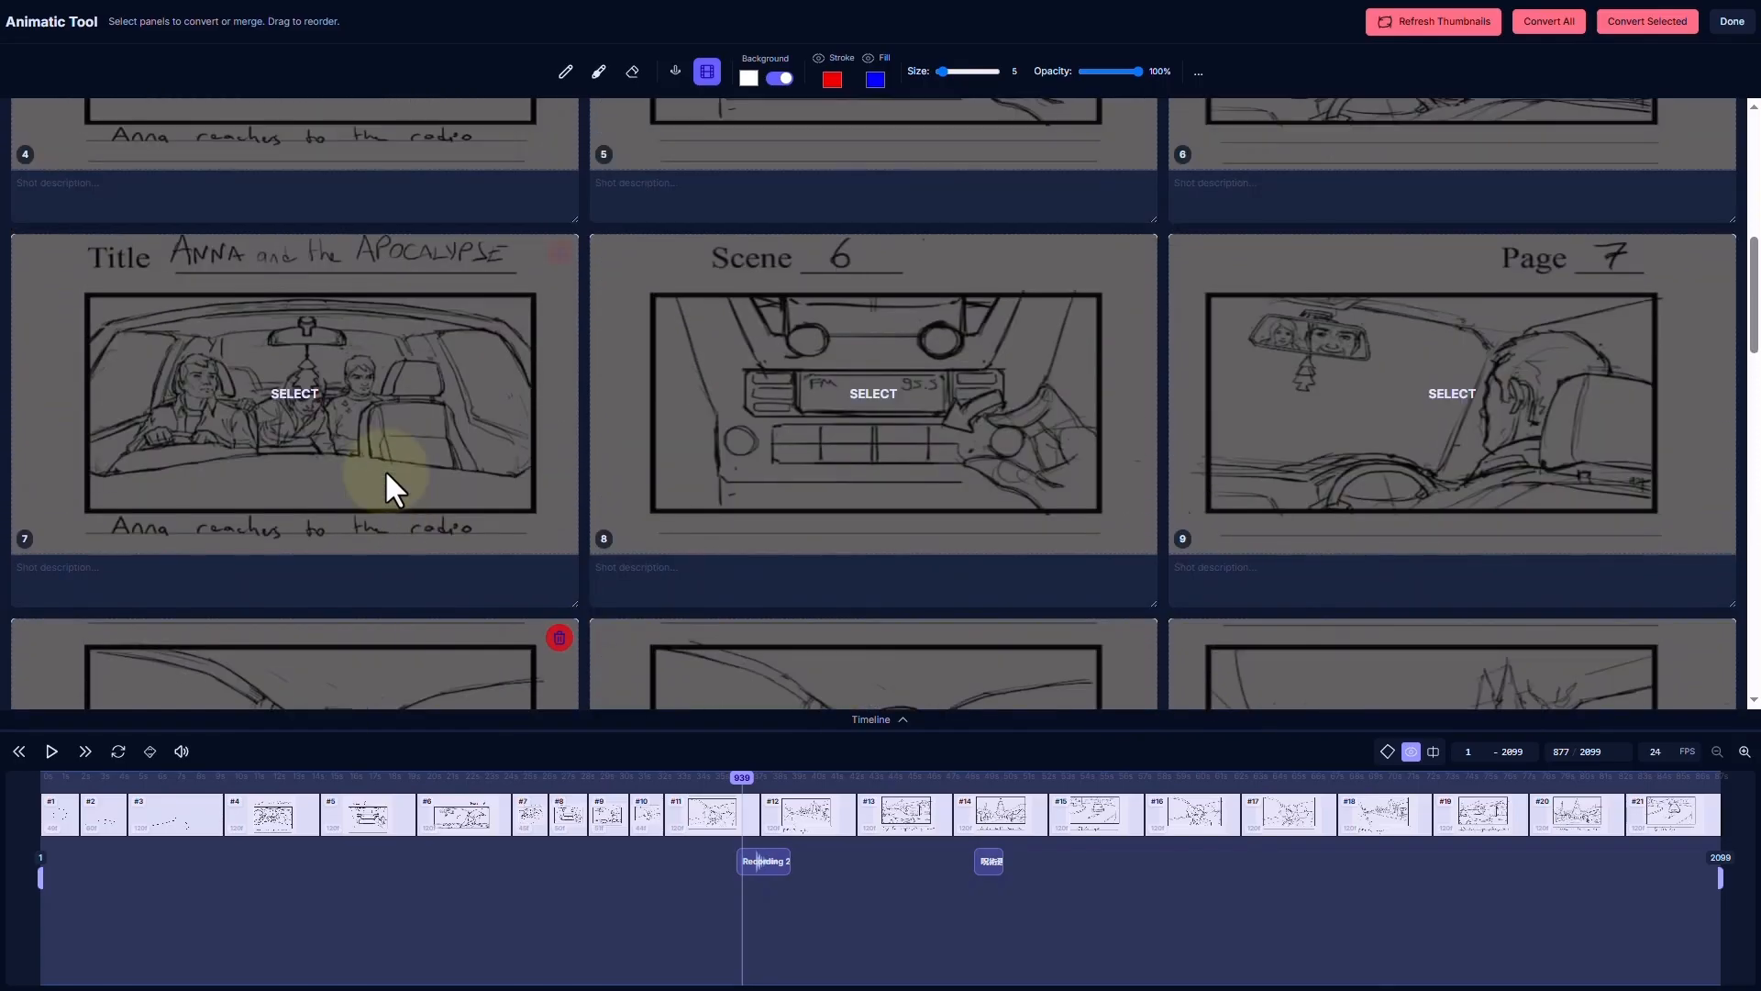
scroll(762, 425, "up", 6)
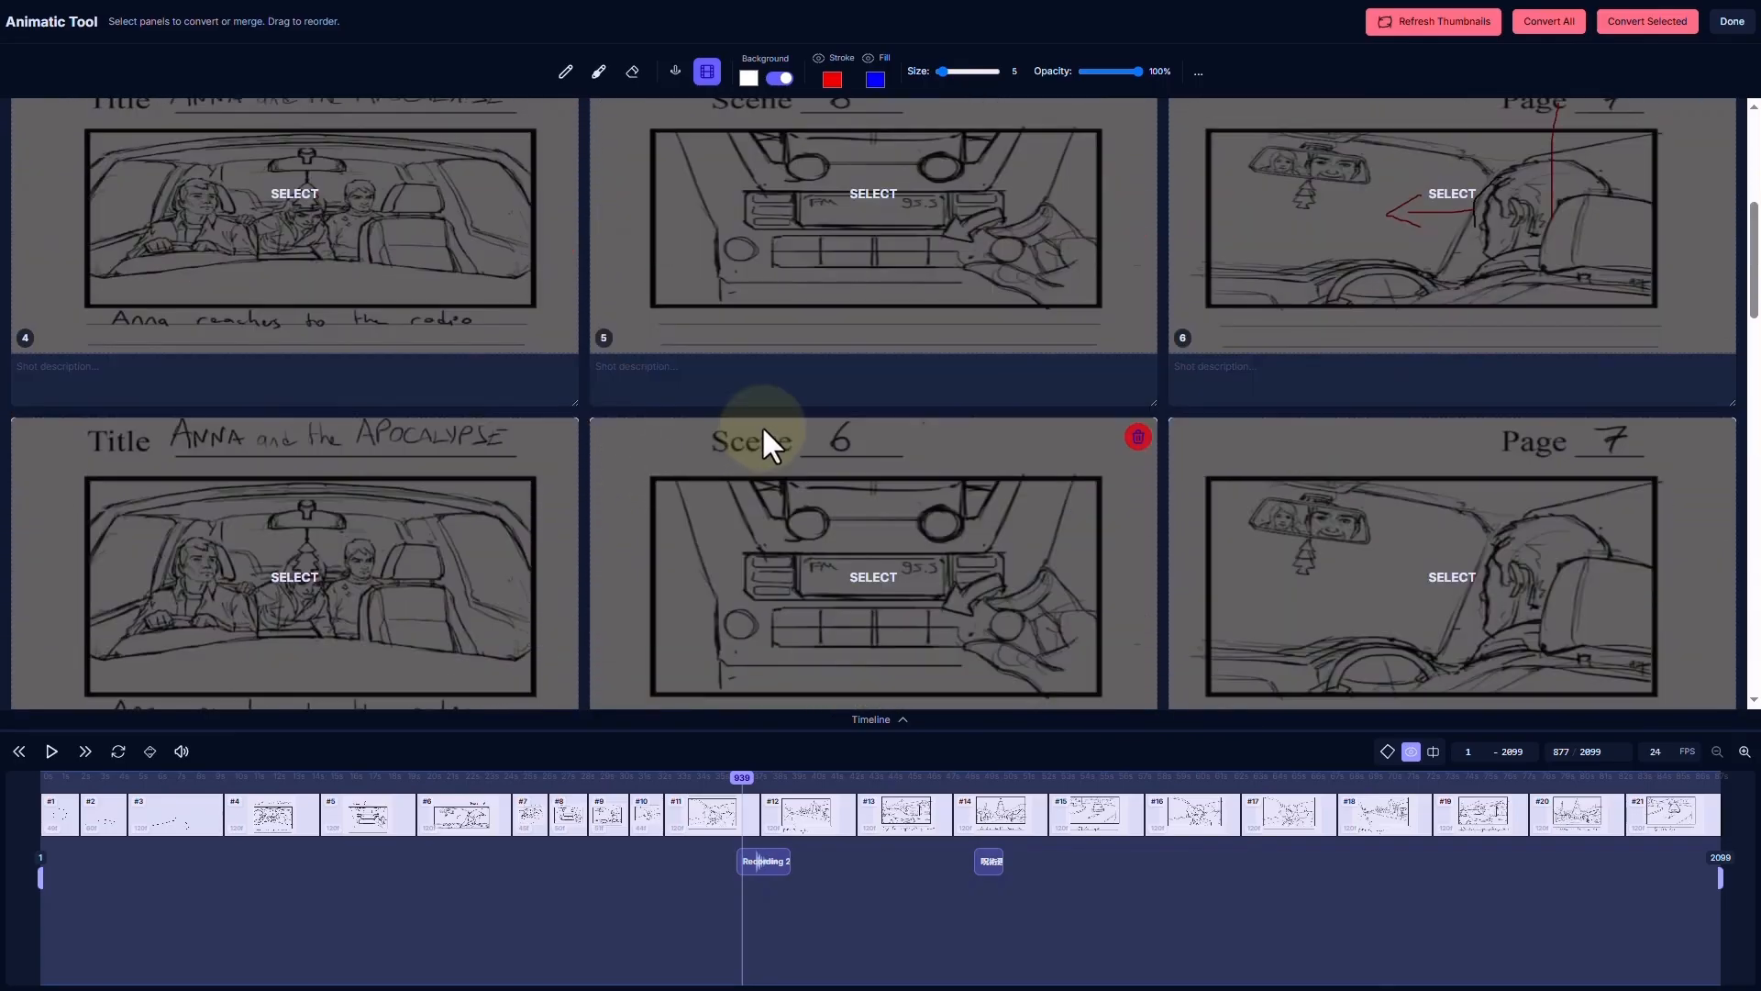
scroll(673, 478, "down", 3)
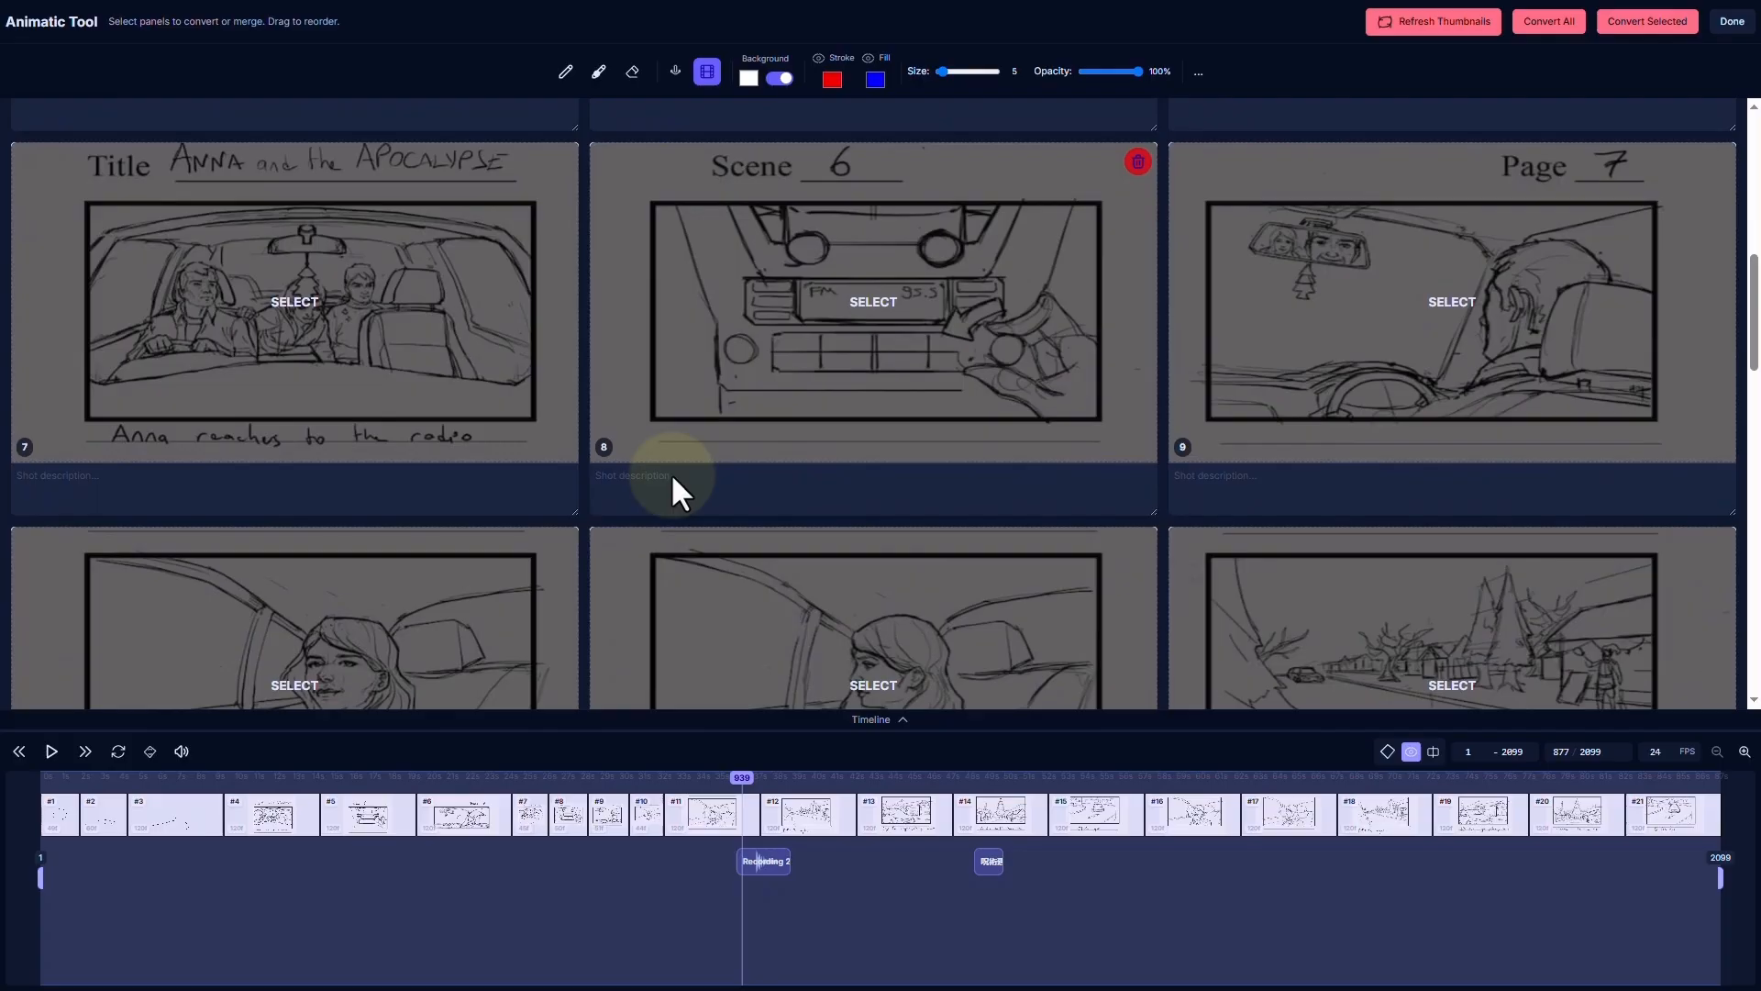
Convert panel 9, the driver seen from behind, into an animatic shot and open it in the editor
left_click(1410, 304)
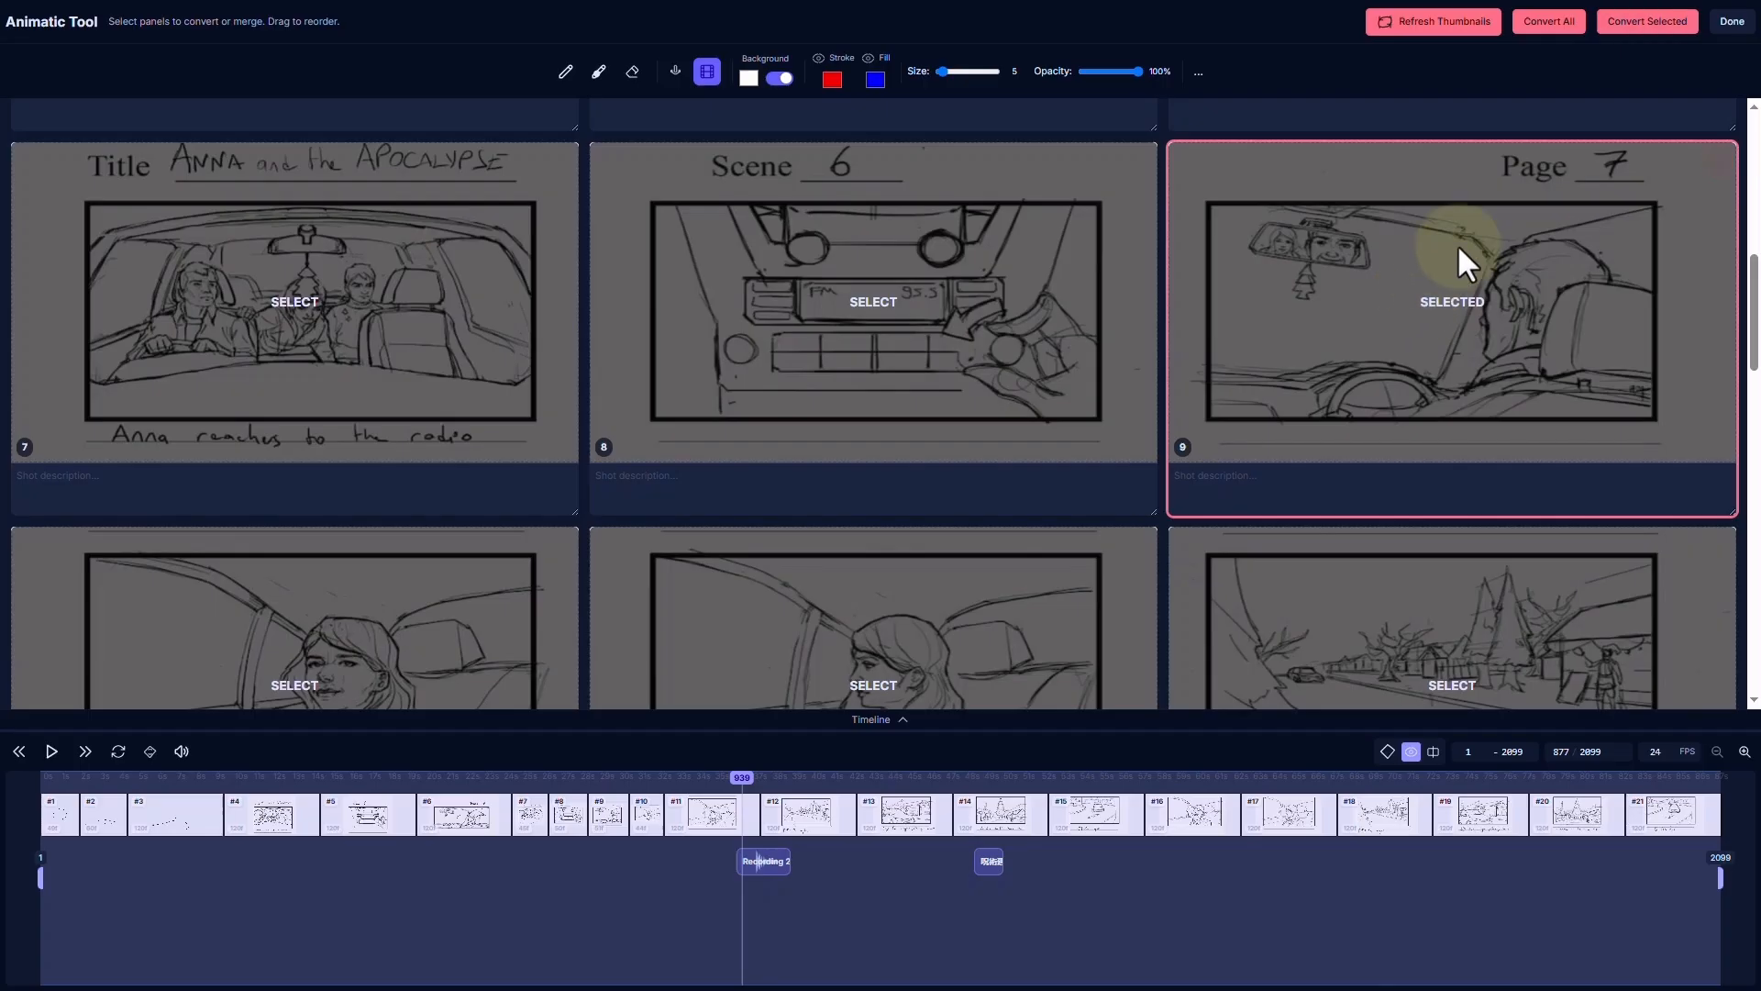
left_click(1651, 20)
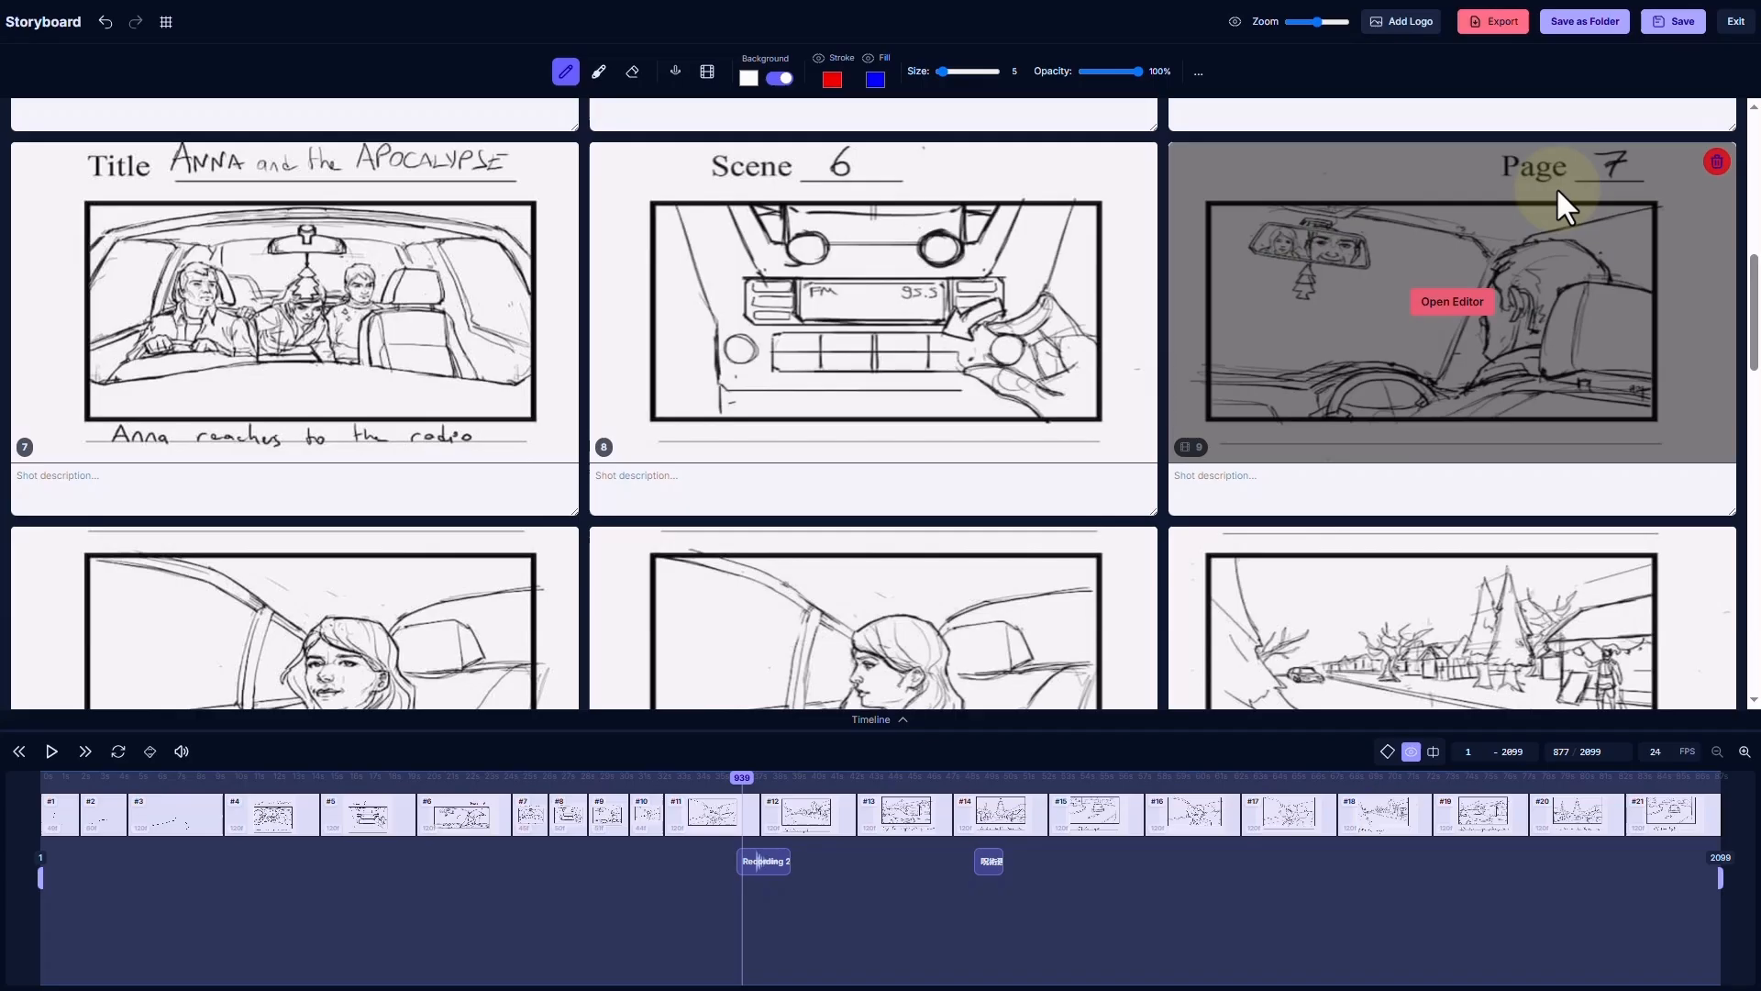
left_click(1462, 299)
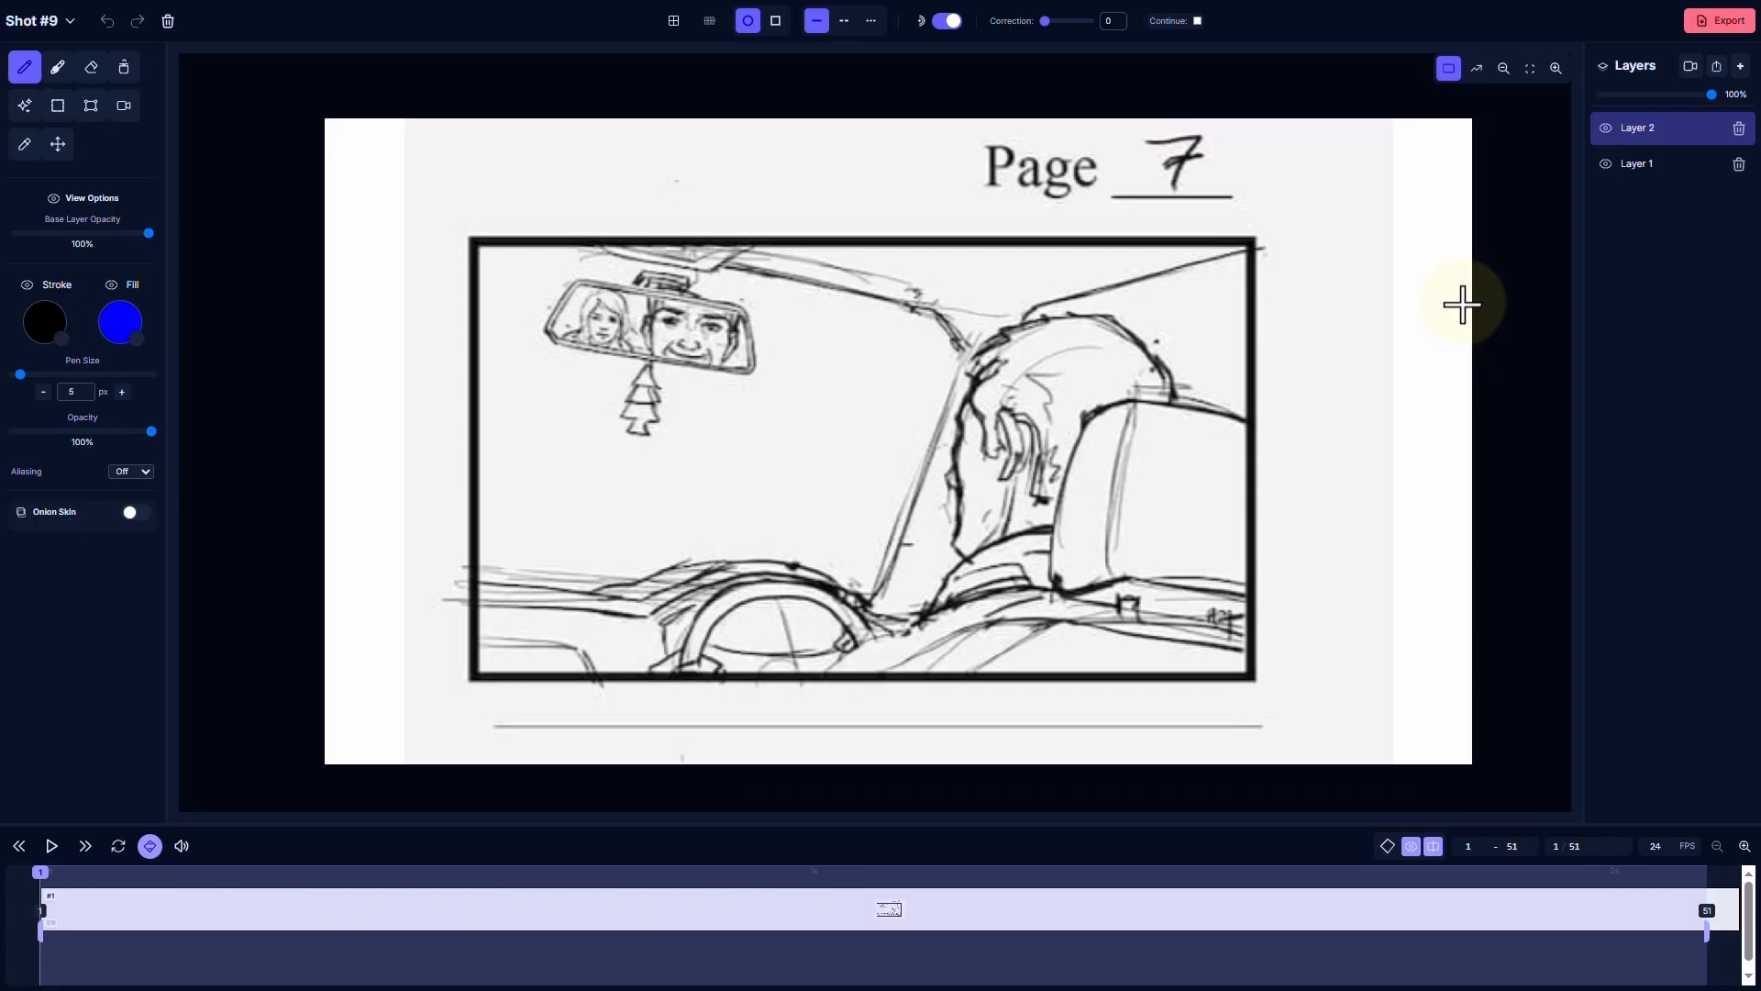
Lower Layer 2's opacity to 35% and add a new layer above it for tracing
left_click_drag(1711, 94, 1641, 95)
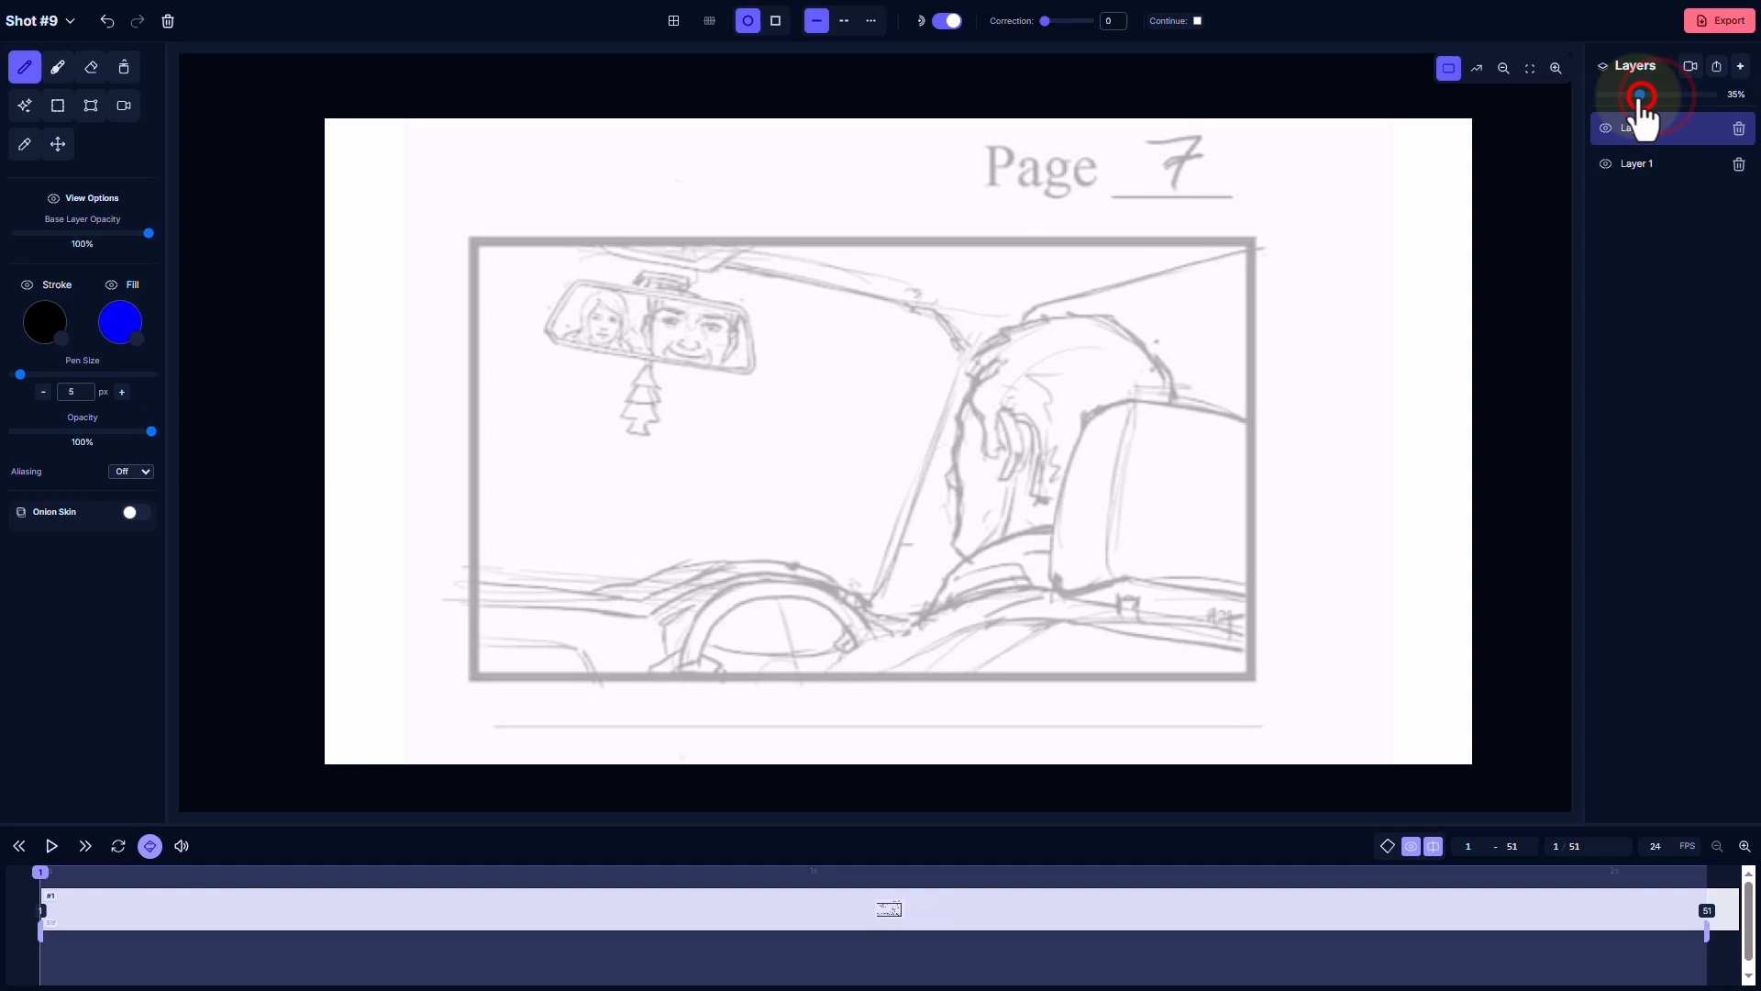
left_click(1740, 66)
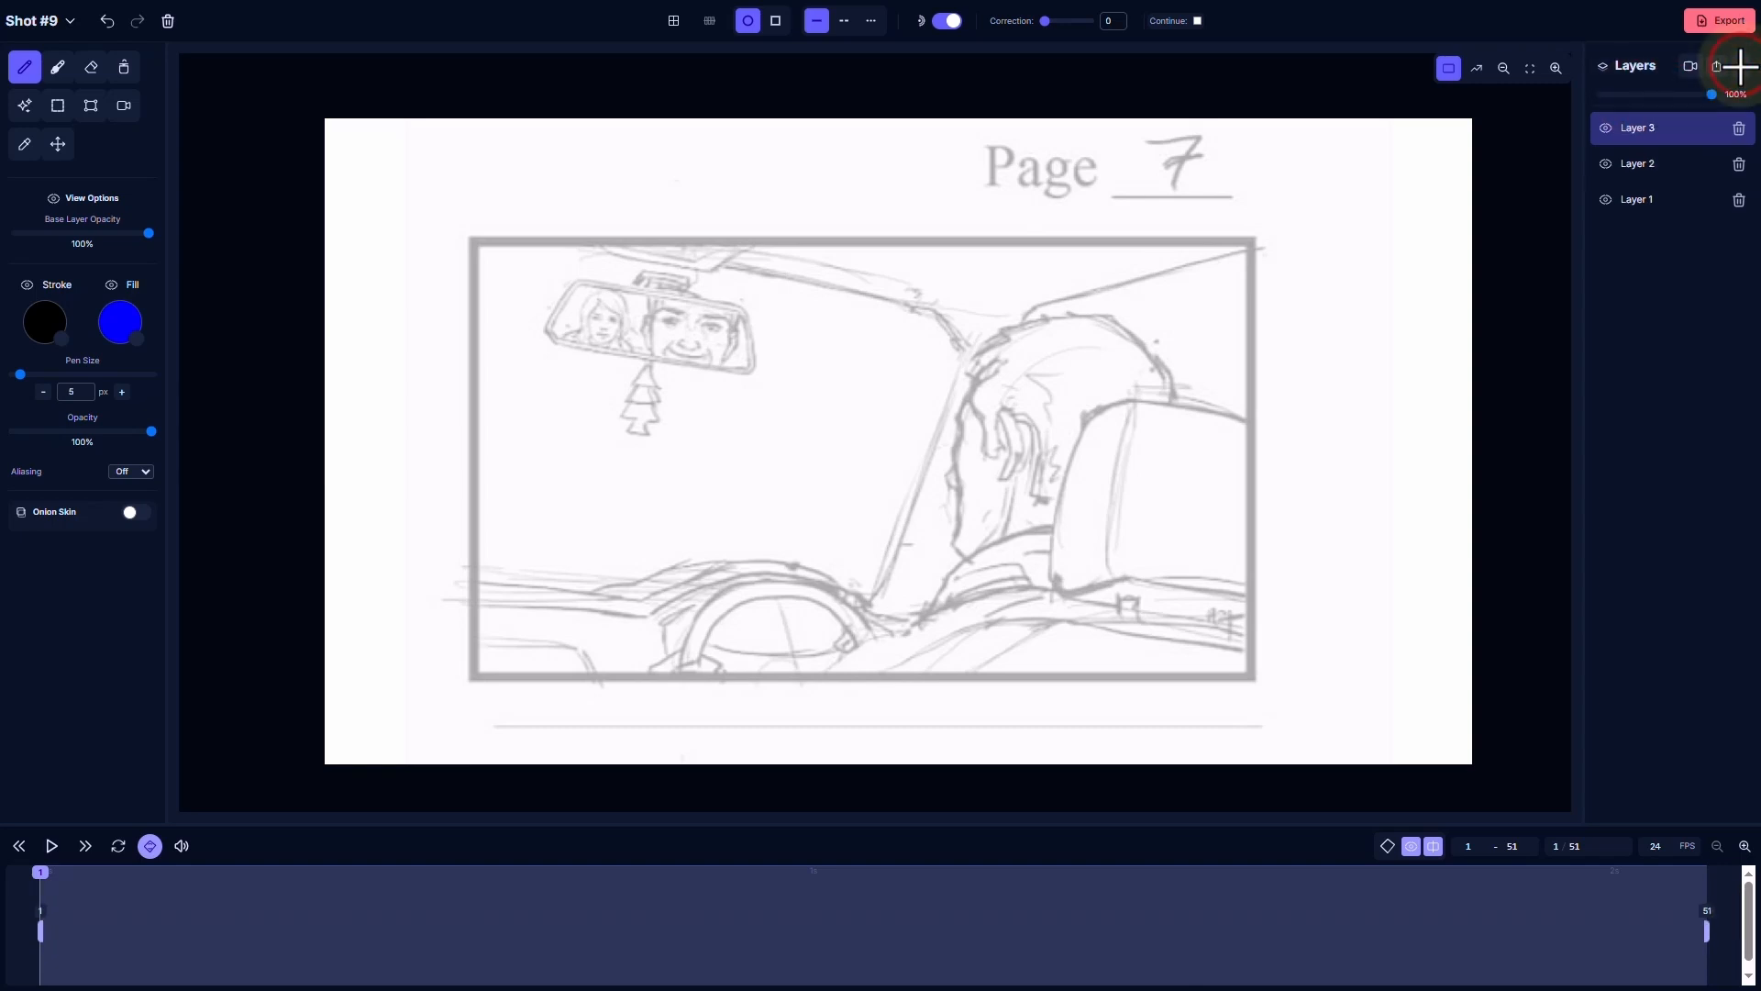
scroll(810, 340, "down", 1)
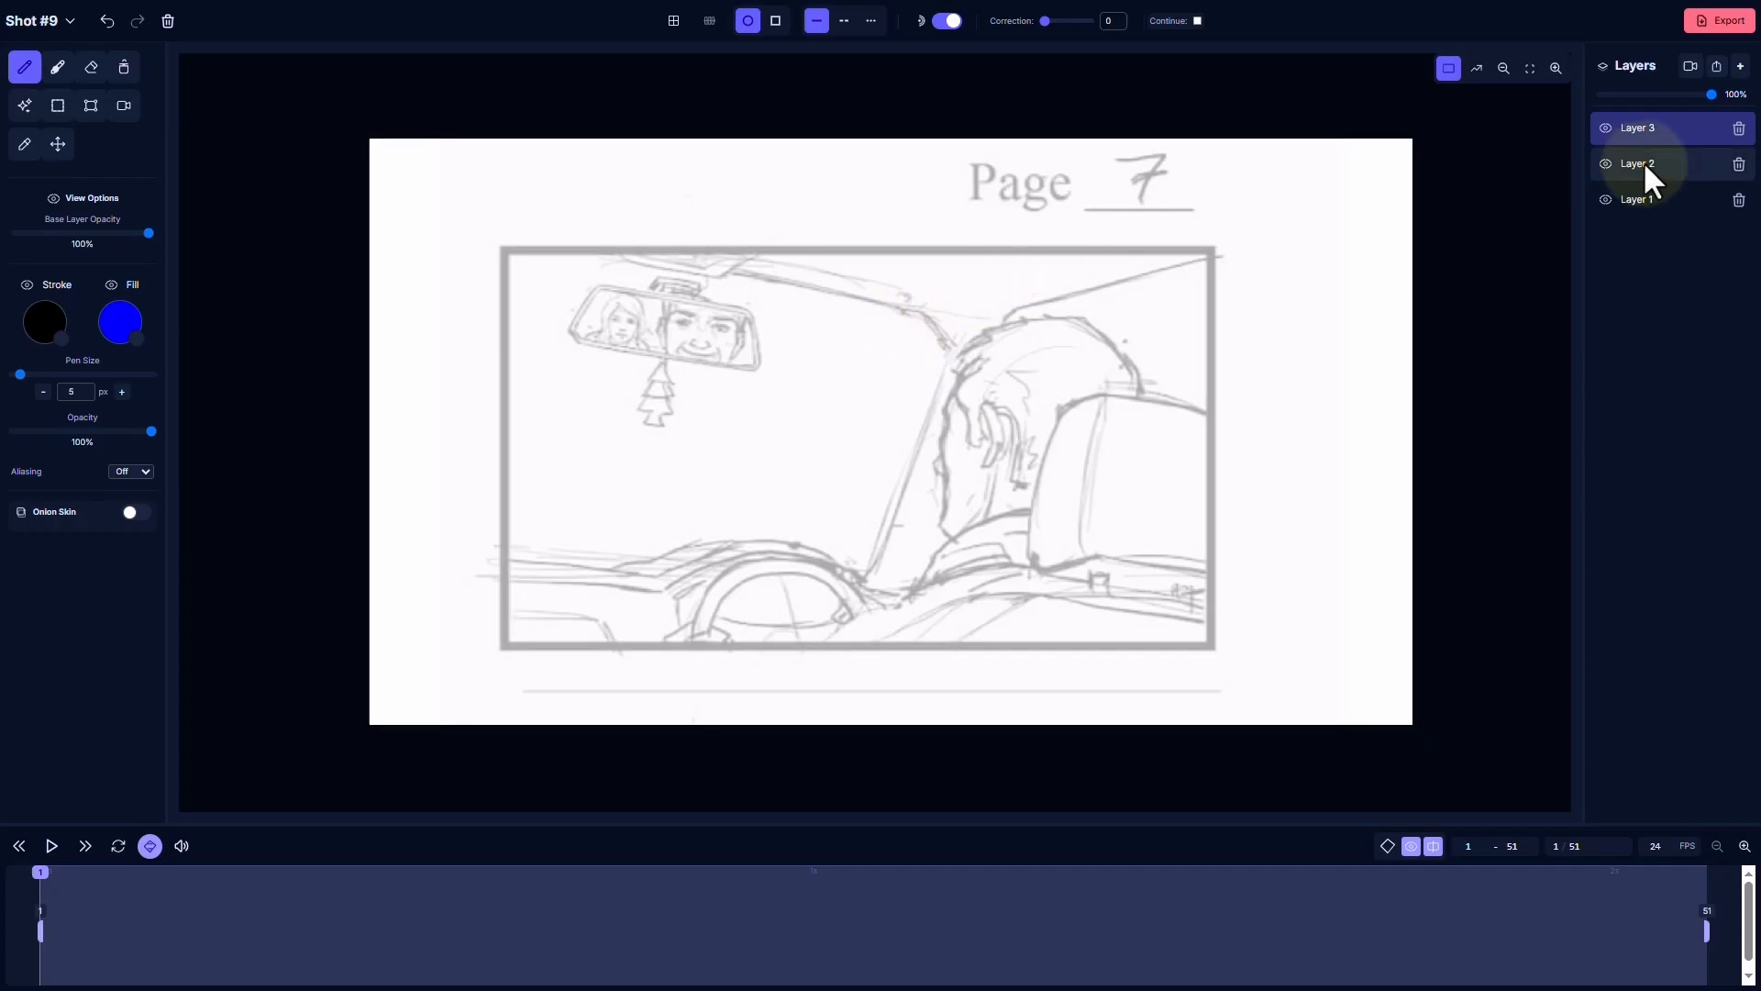
Trace the outline of the driver's head on Layer 3 at frame 1
left_click_drag(987, 328, 945, 452)
left_click_drag(939, 530, 1066, 507)
mouse_move(989, 328)
left_mouse_down()
mouse_move(1099, 352)
mouse_move(1106, 484)
left_mouse_up()
Draw a second set of head strokes on Layer 3 at frame 8 and scrub back to frame 1
left_click_drag(236, 872, 274, 872)
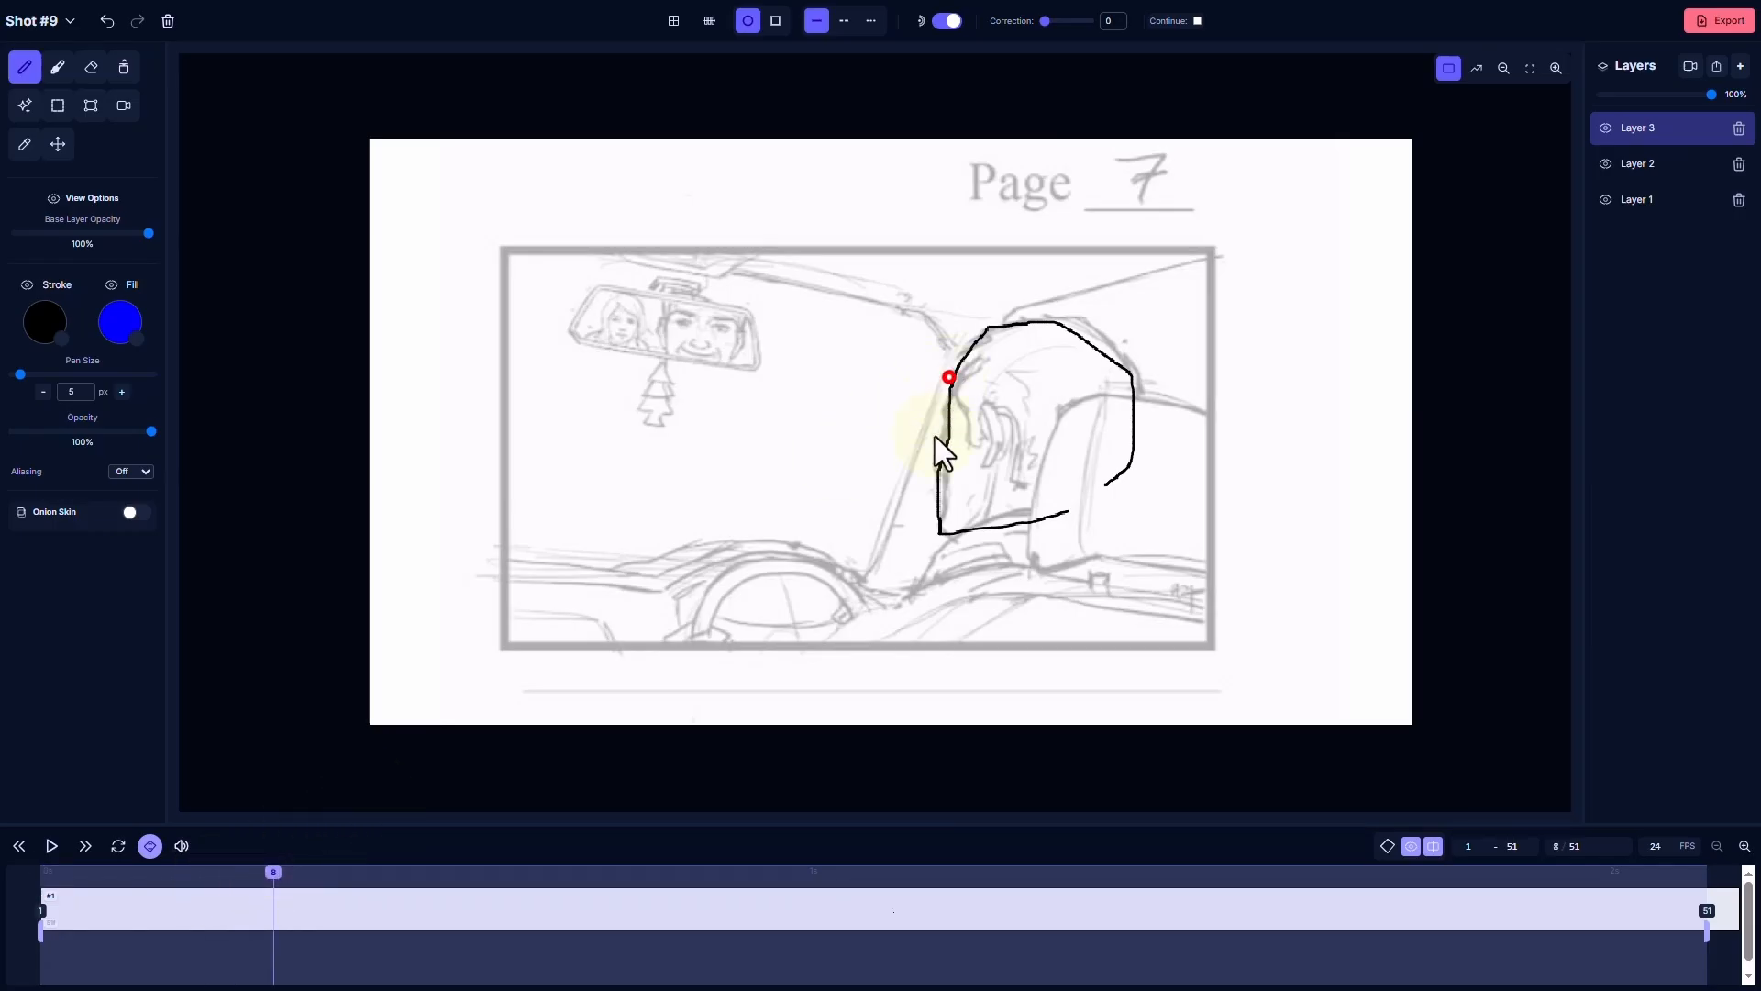
left_click_drag(950, 377, 977, 356)
left_click_drag(929, 445, 1064, 449)
mouse_move(1024, 380)
left_mouse_down()
mouse_move(998, 535)
mouse_move(819, 629)
left_mouse_up()
left_click_drag(128, 876, 24, 896)
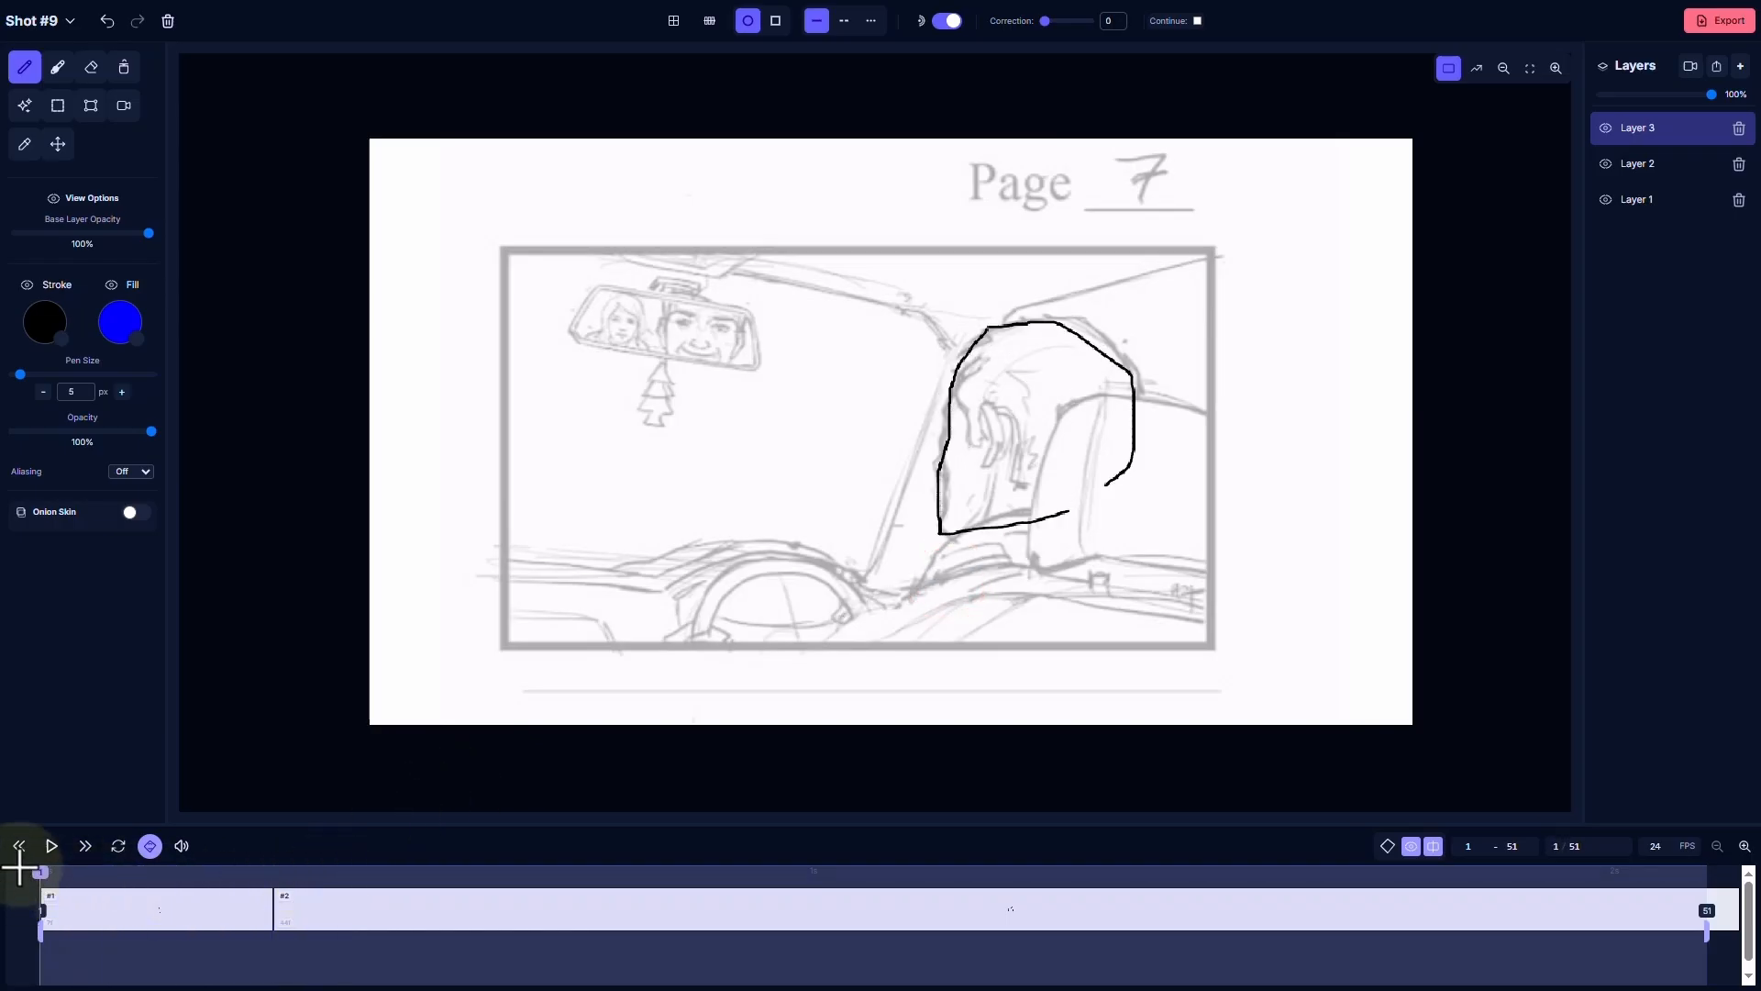
Return to the storyboard and reorder the converted shot from position 9 to position 8 with the Animatic Tool
left_click(46, 19)
left_click(69, 61)
scroll(1144, 557, "down", 4)
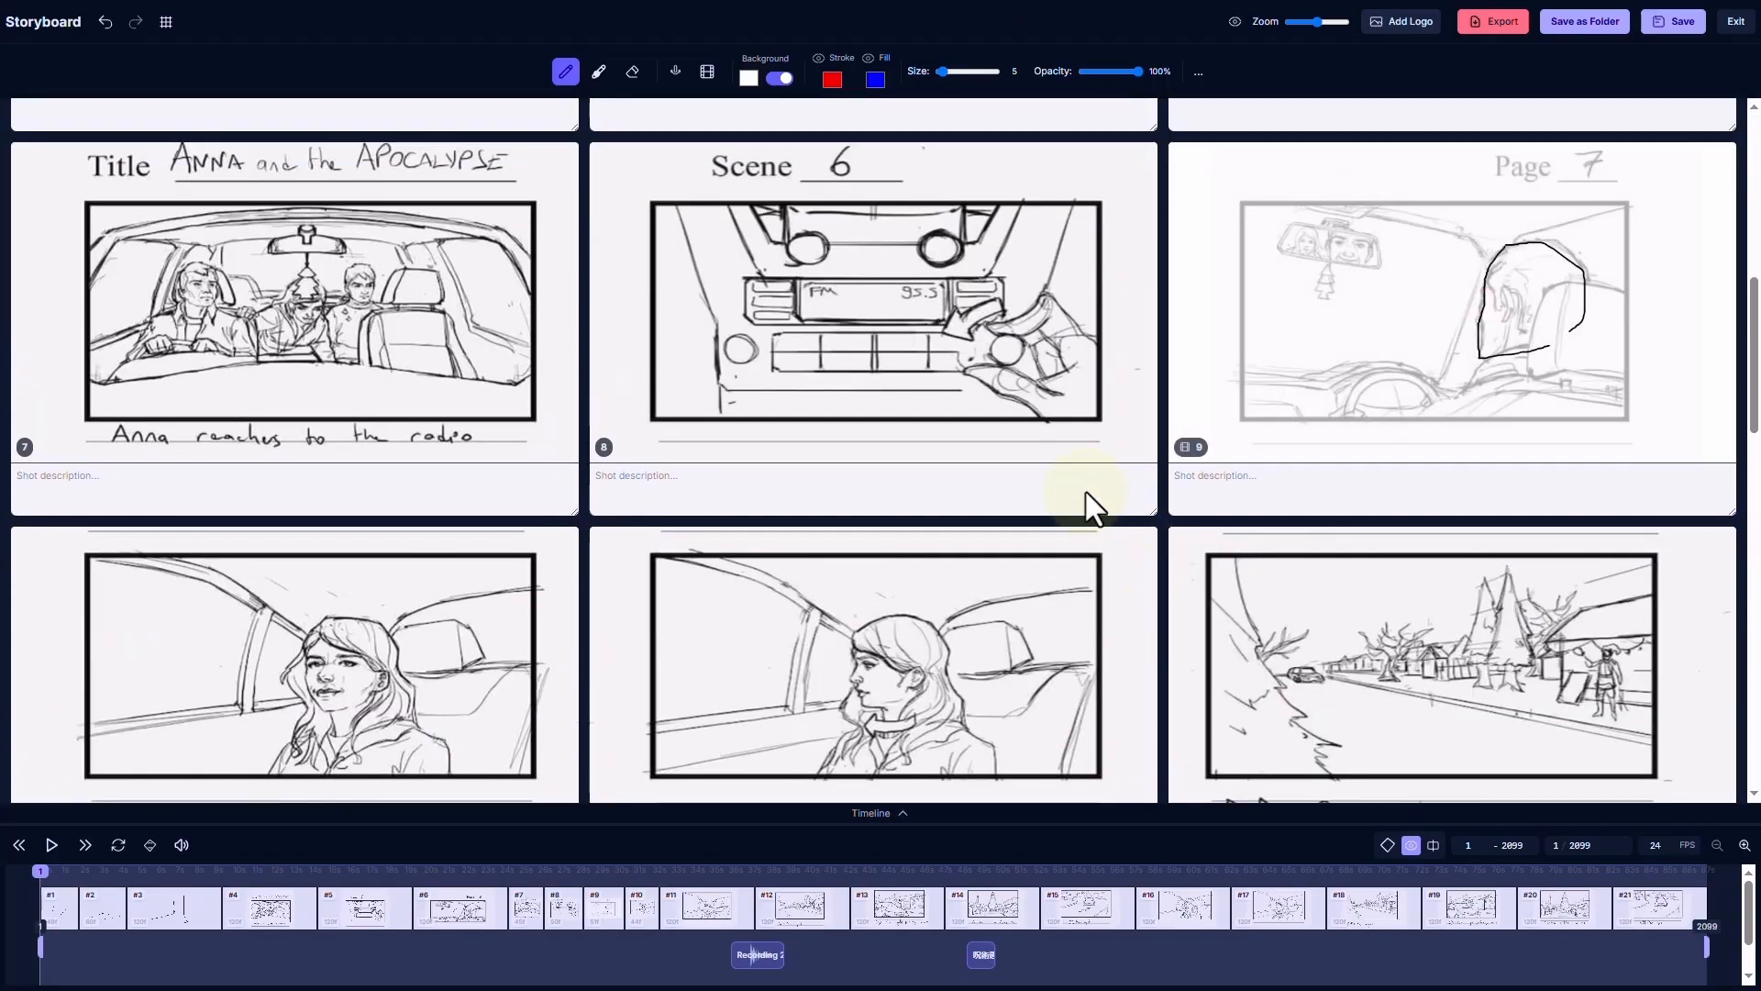
left_click(706, 70)
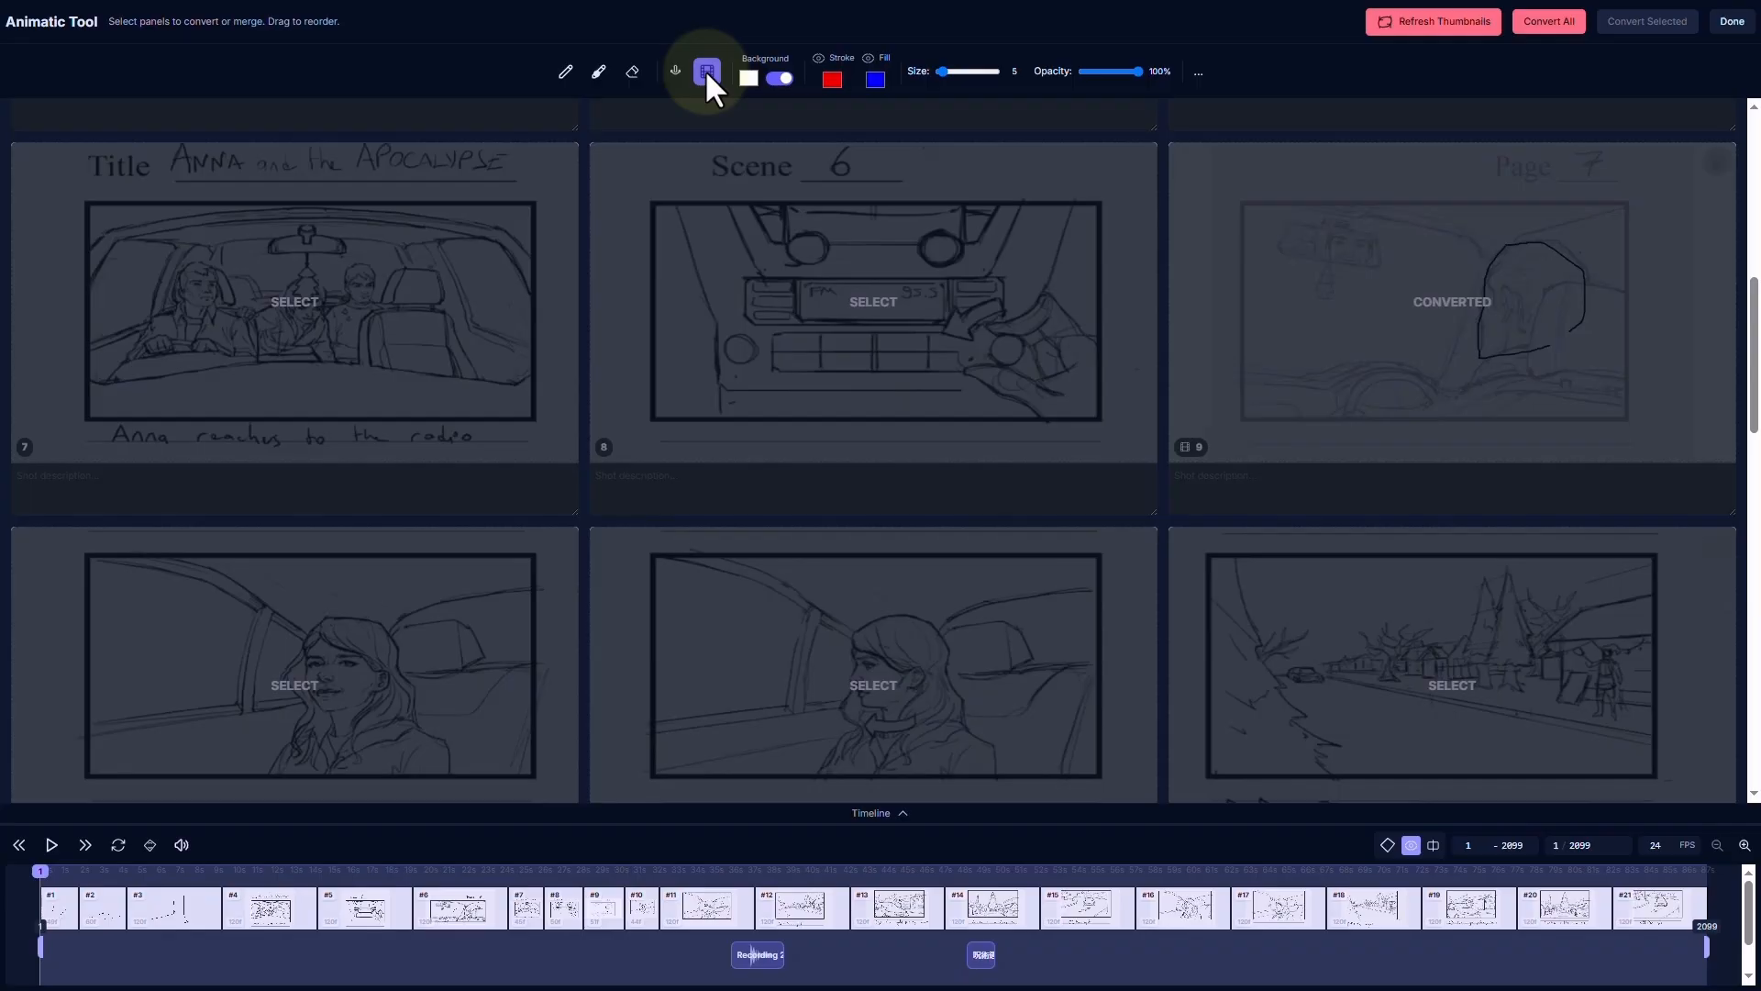
scroll(1229, 294, "up", 1)
left_click_drag(1290, 345, 645, 380)
left_click(566, 70)
Open the moved shot 8 in the editor to check its drawings and return to the storyboard
left_click(815, 344)
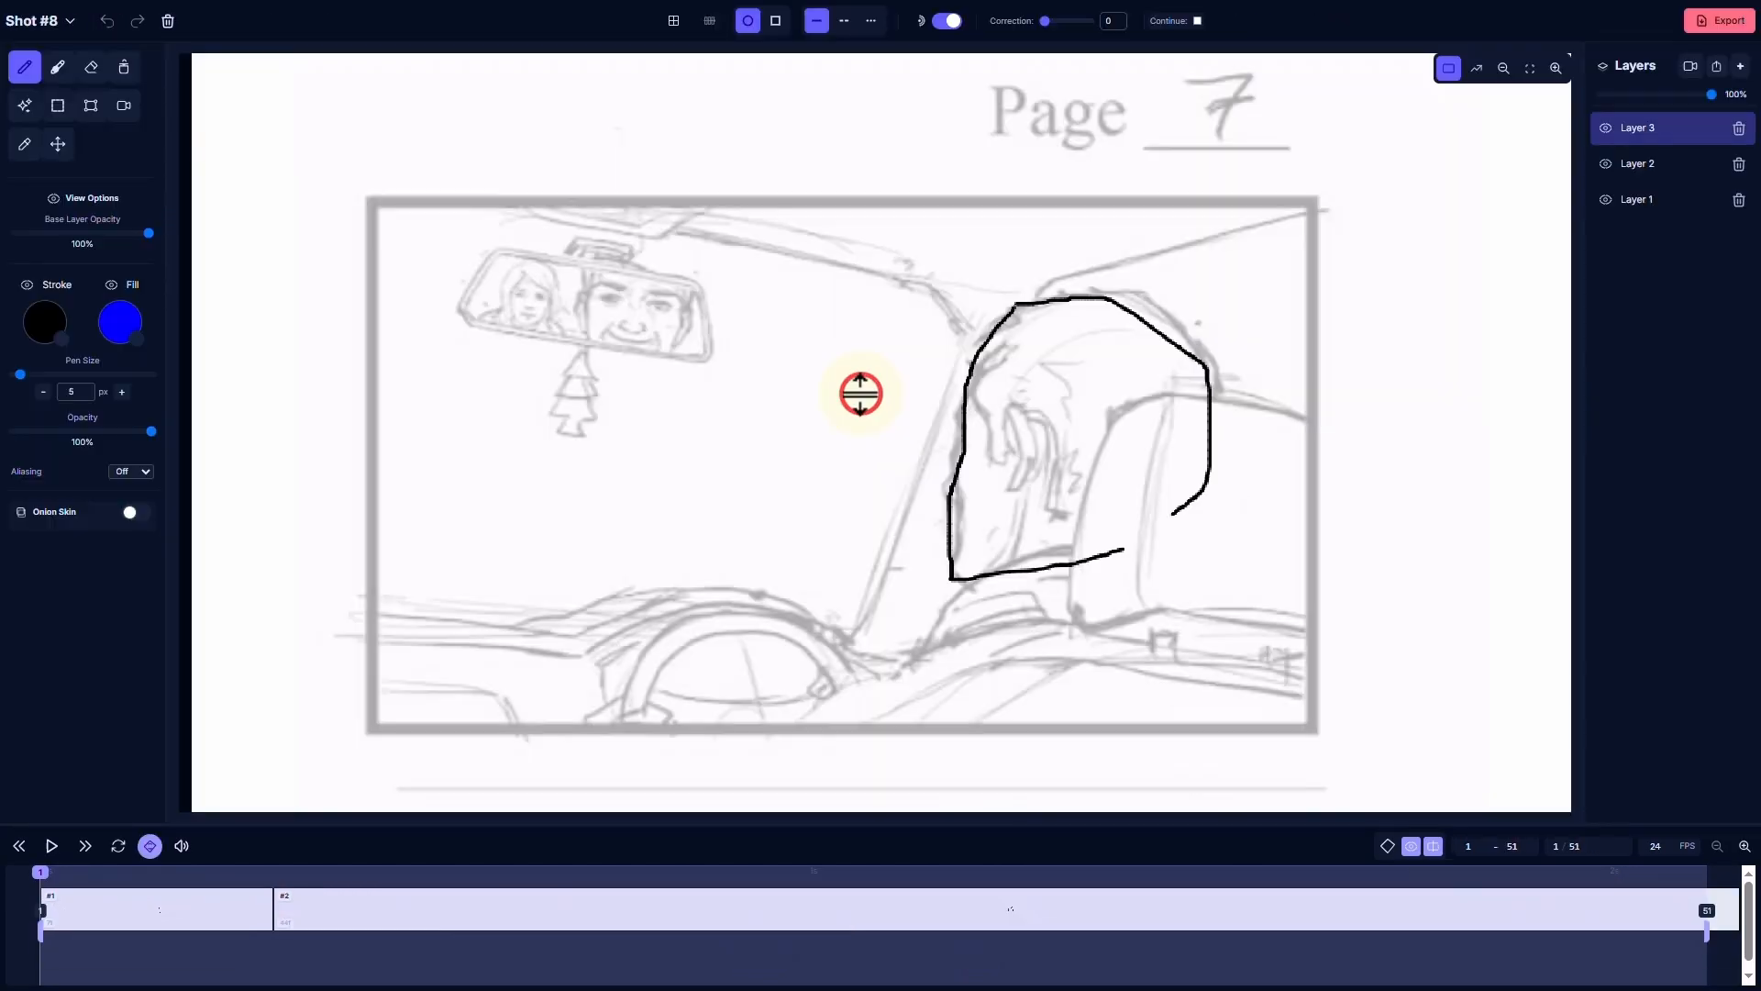
left_click(42, 19)
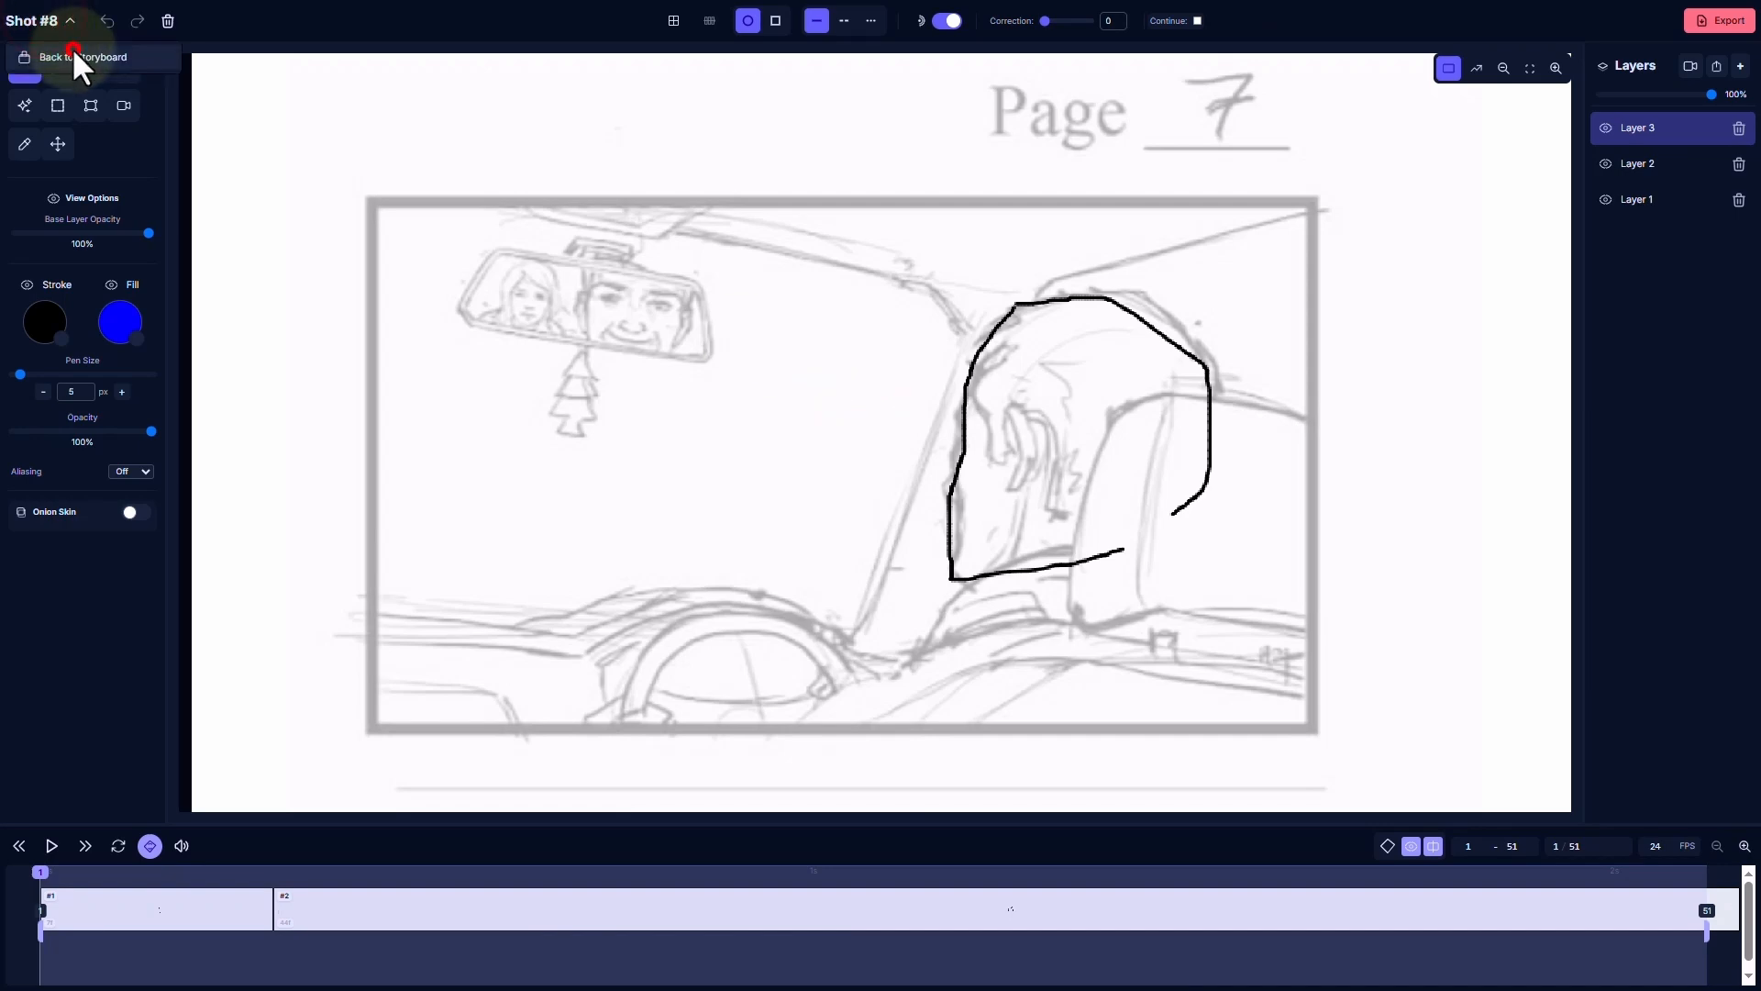
left_click(73, 48)
Merge panels 10 and 11, the two girl close-ups, into one converted shot and open it in the editor
scroll(1043, 575, "down", 2)
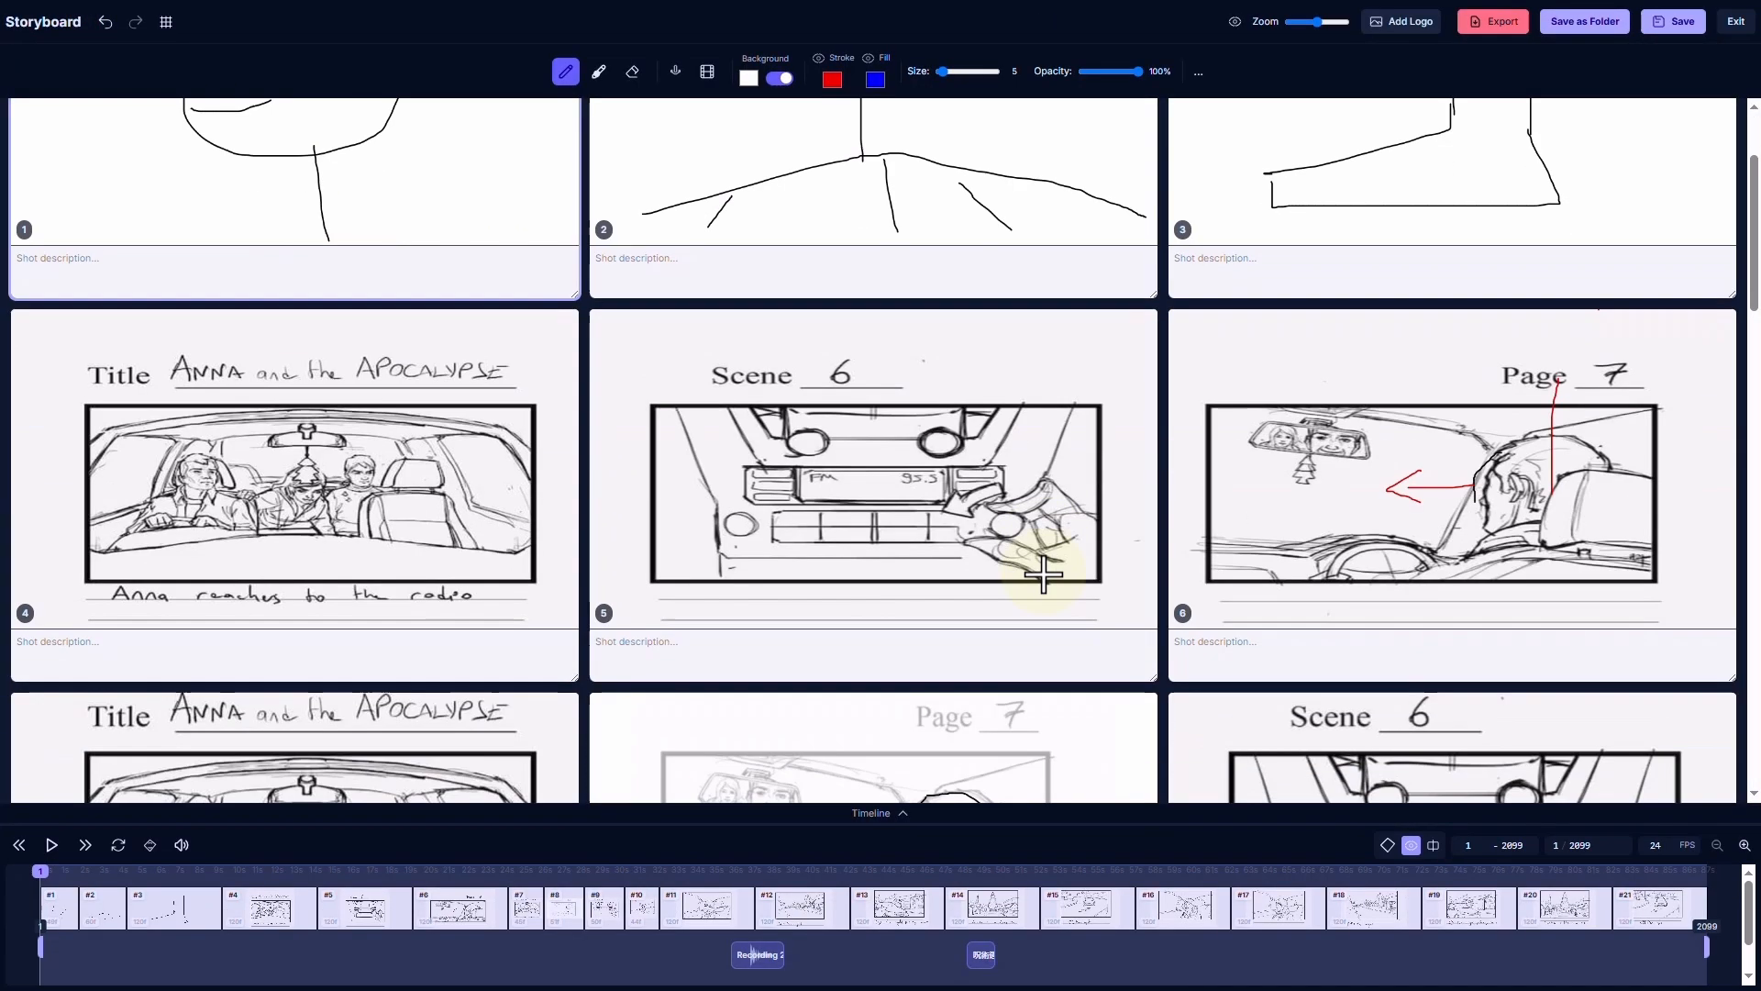
scroll(1043, 575, "down", 5)
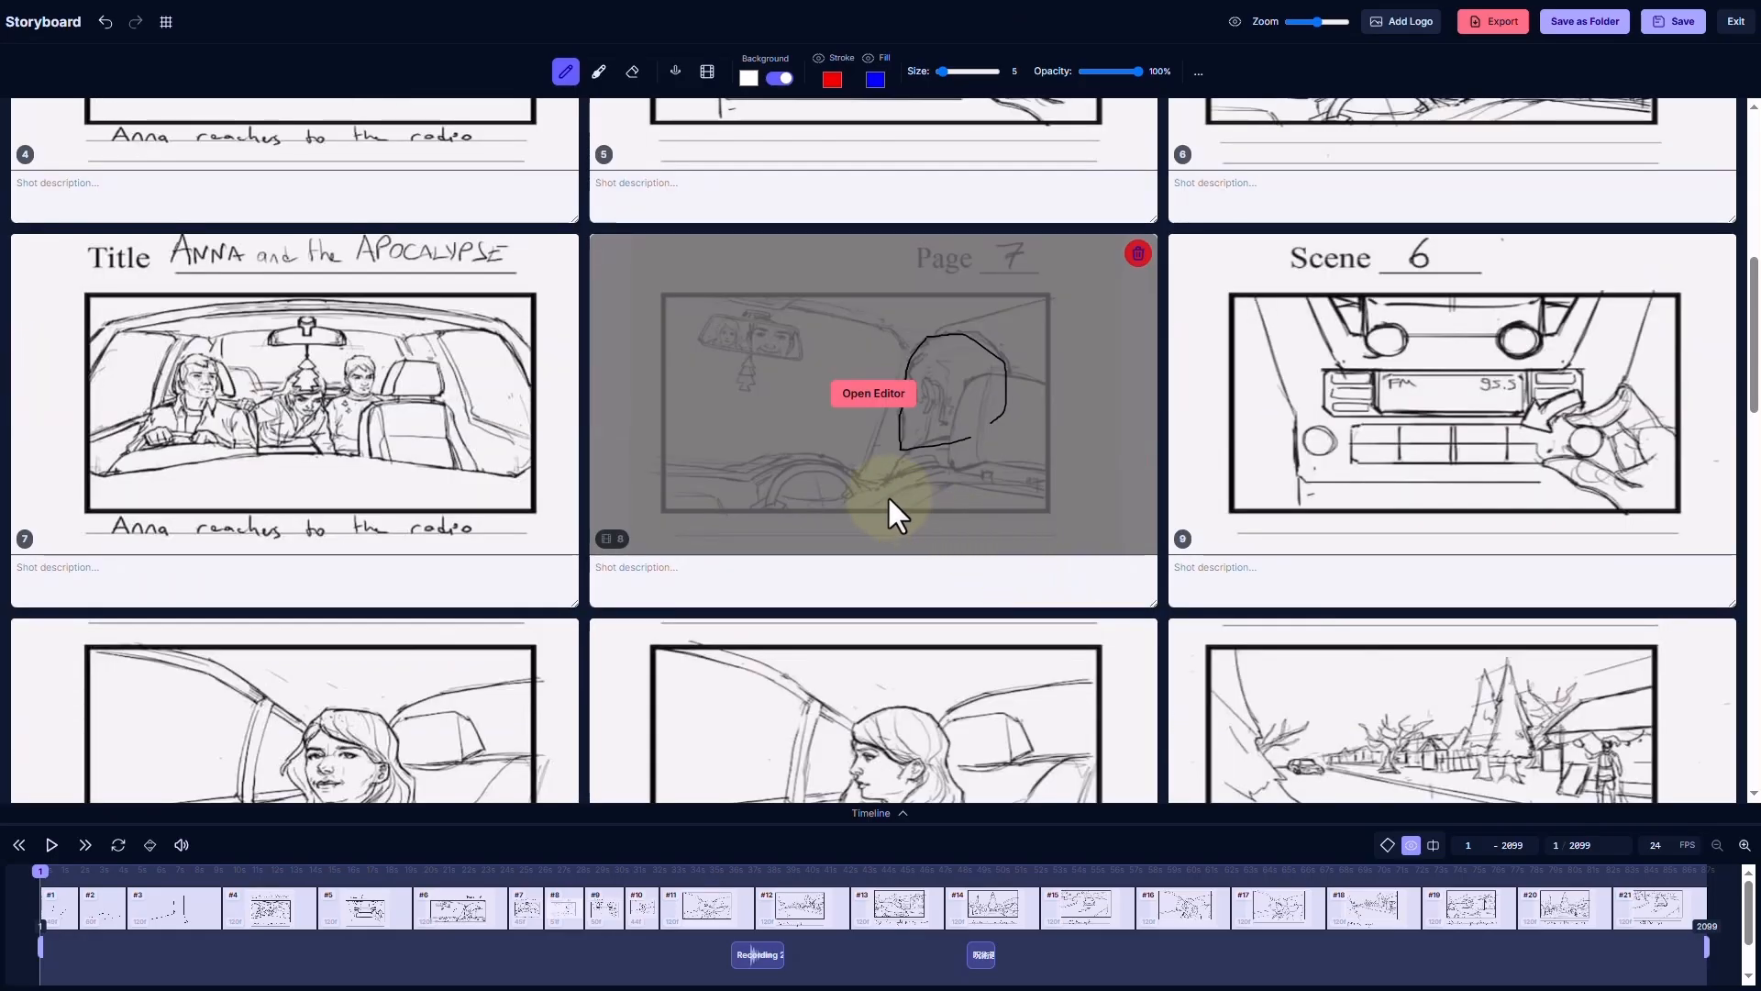
scroll(888, 499, "down", 2)
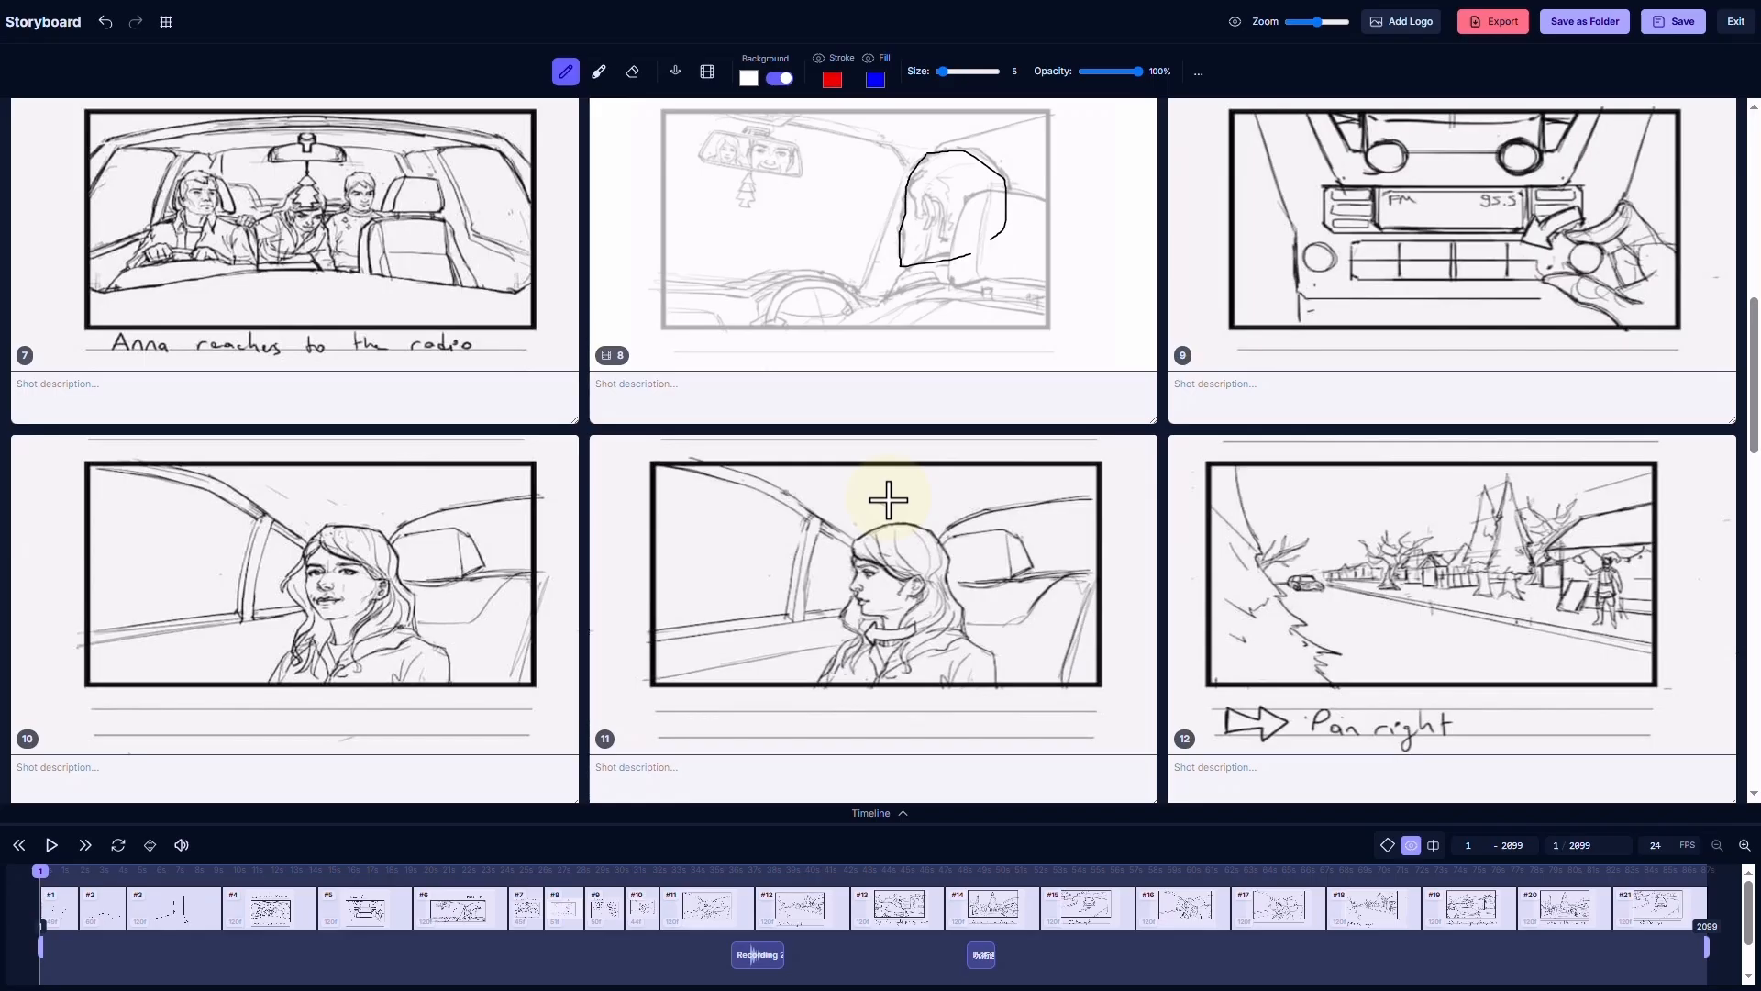
scroll(888, 500, "down", 1)
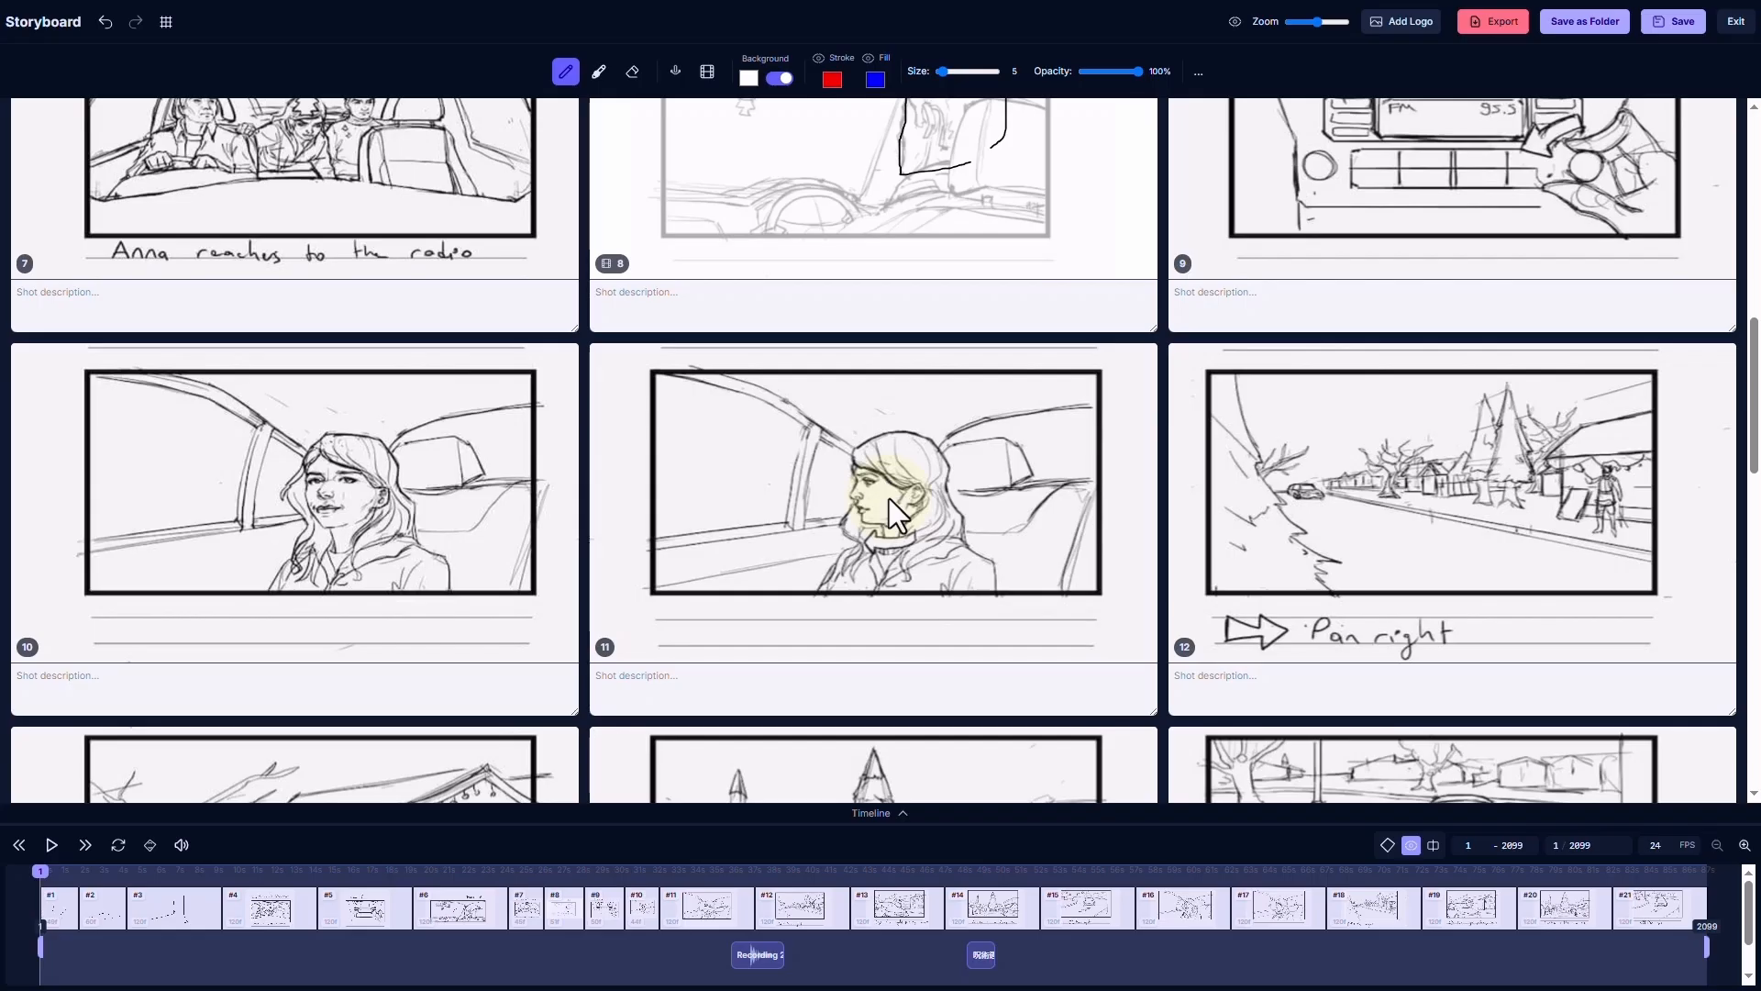
left_click(707, 72)
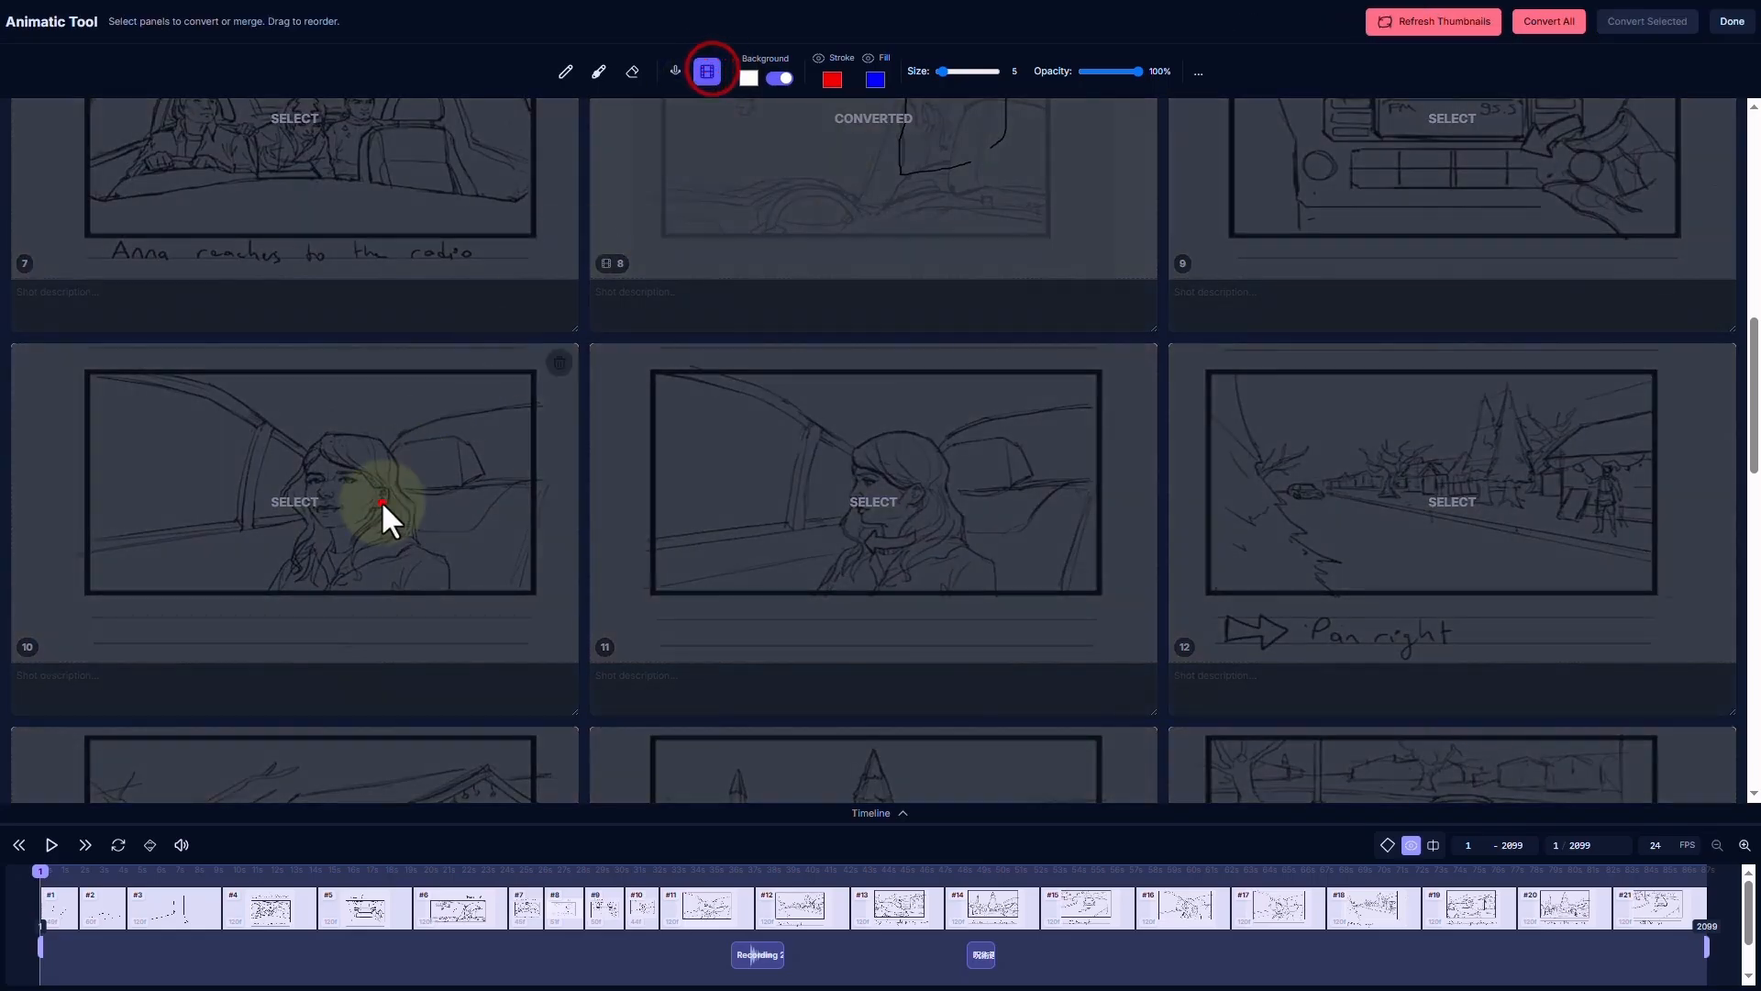
left_click(258, 535)
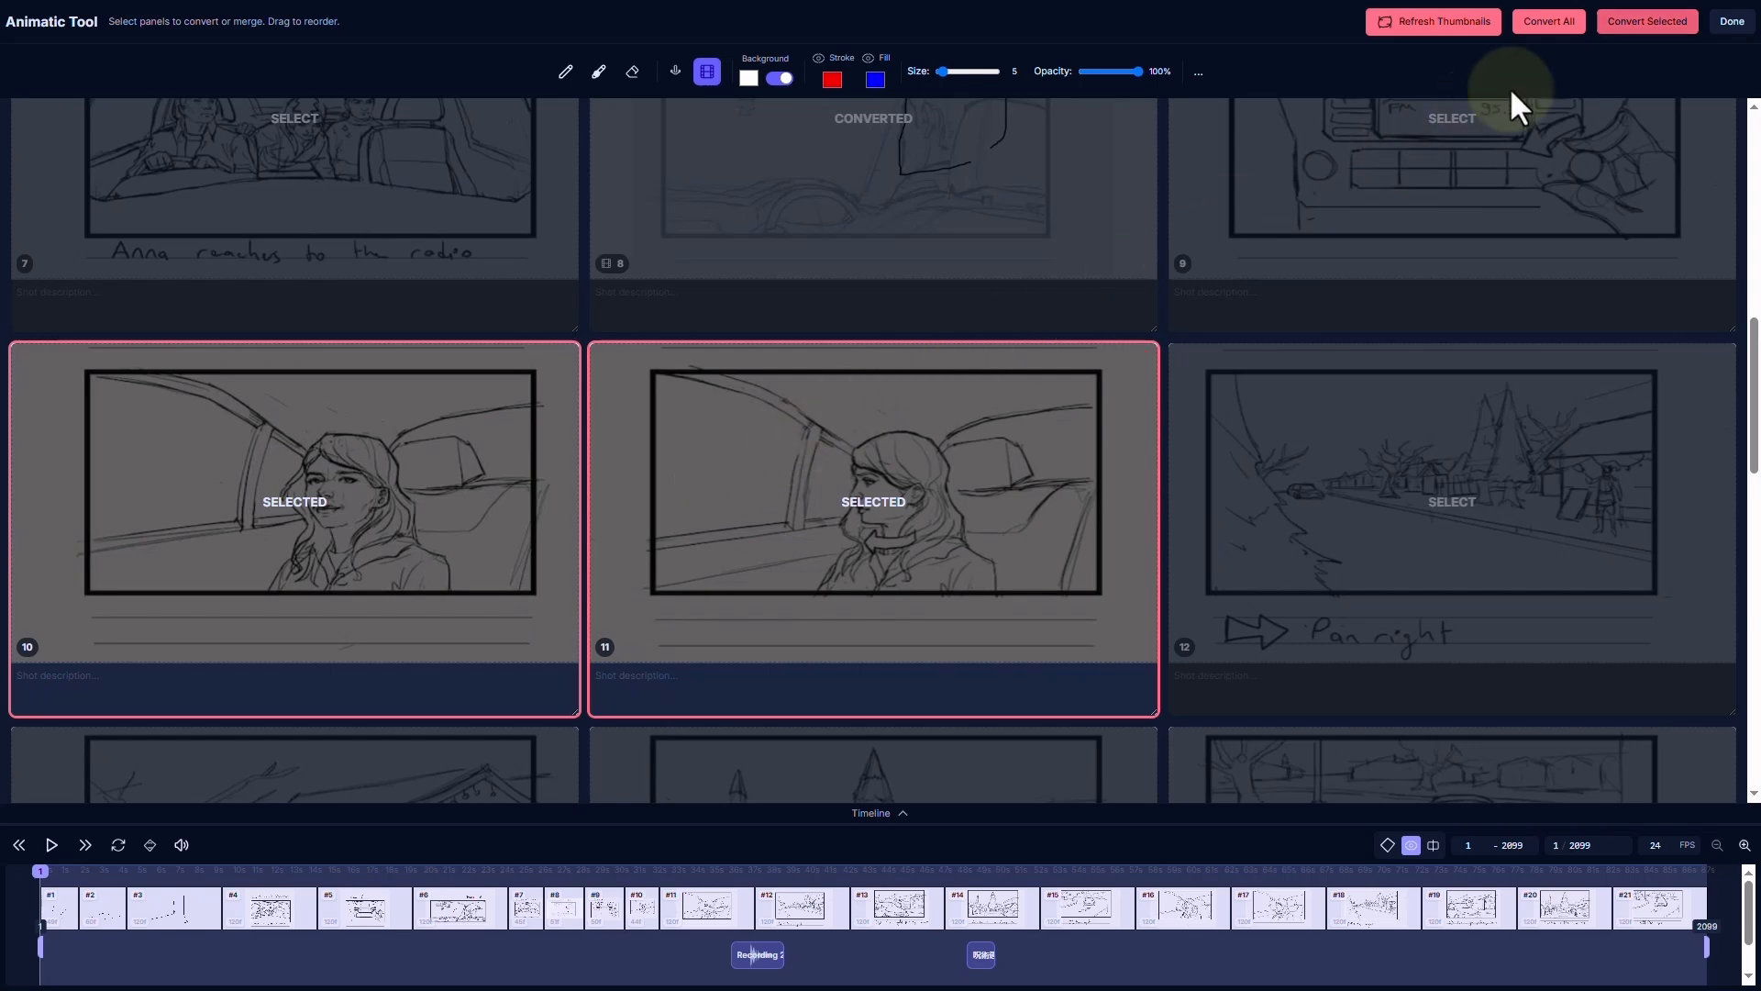
left_click(1637, 24)
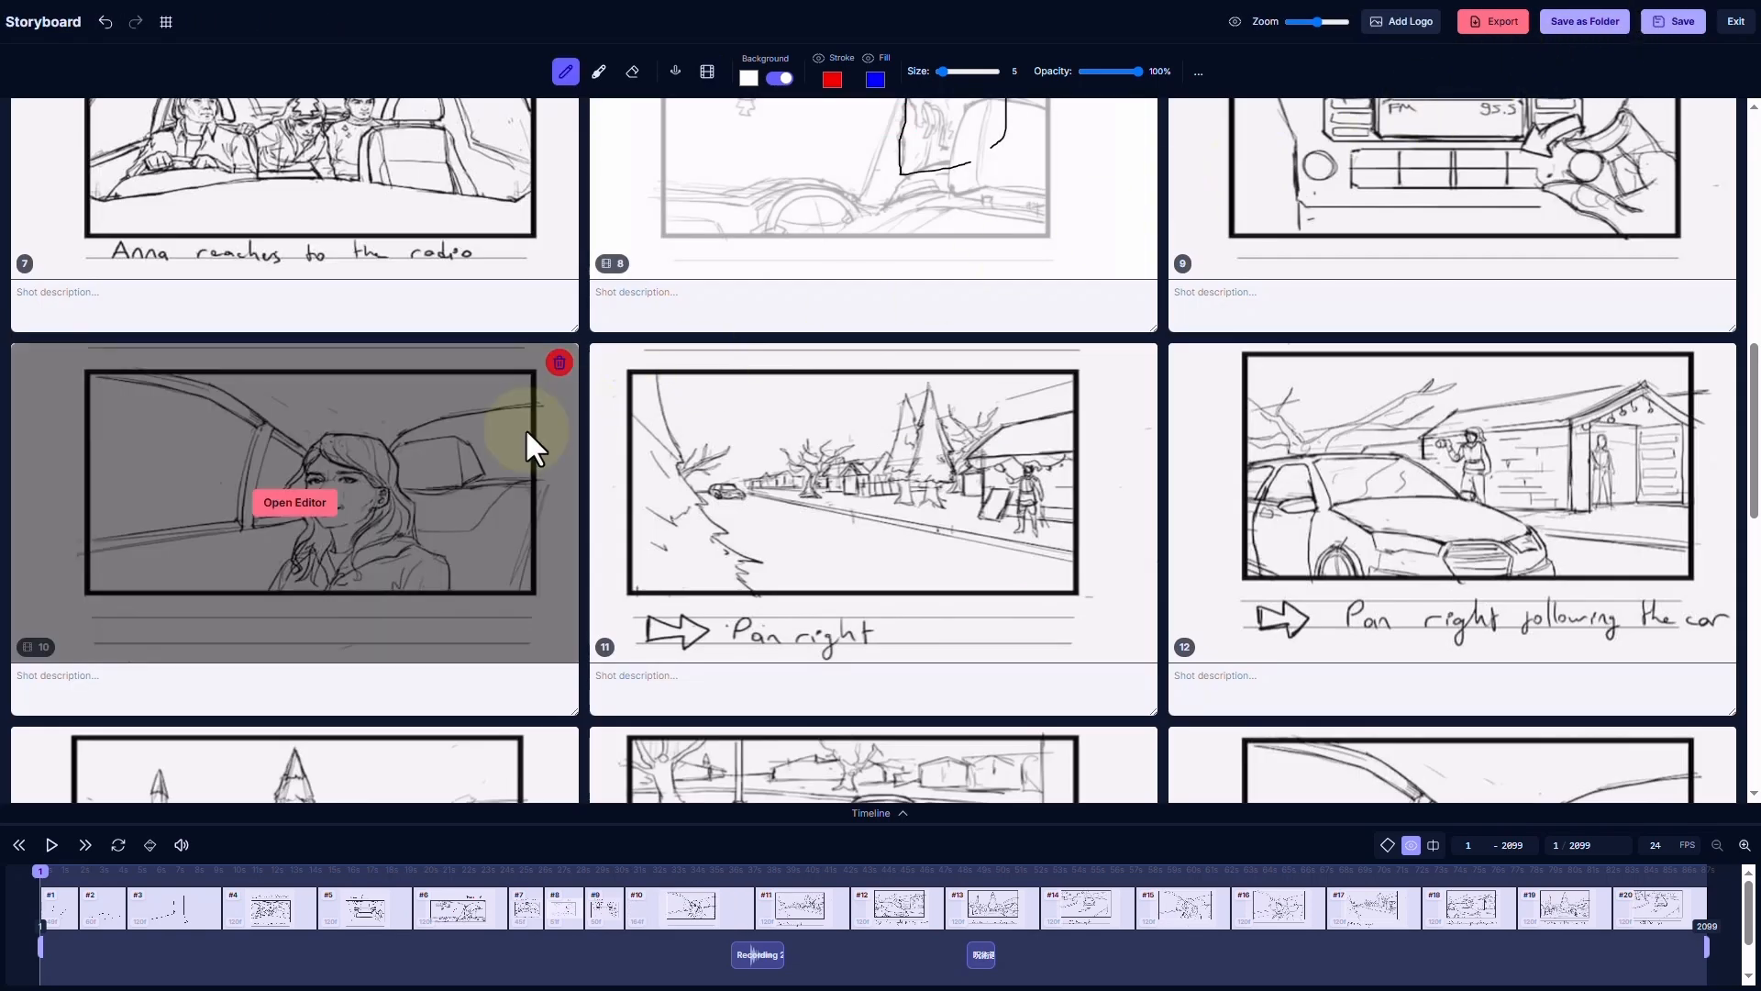
left_click(312, 504)
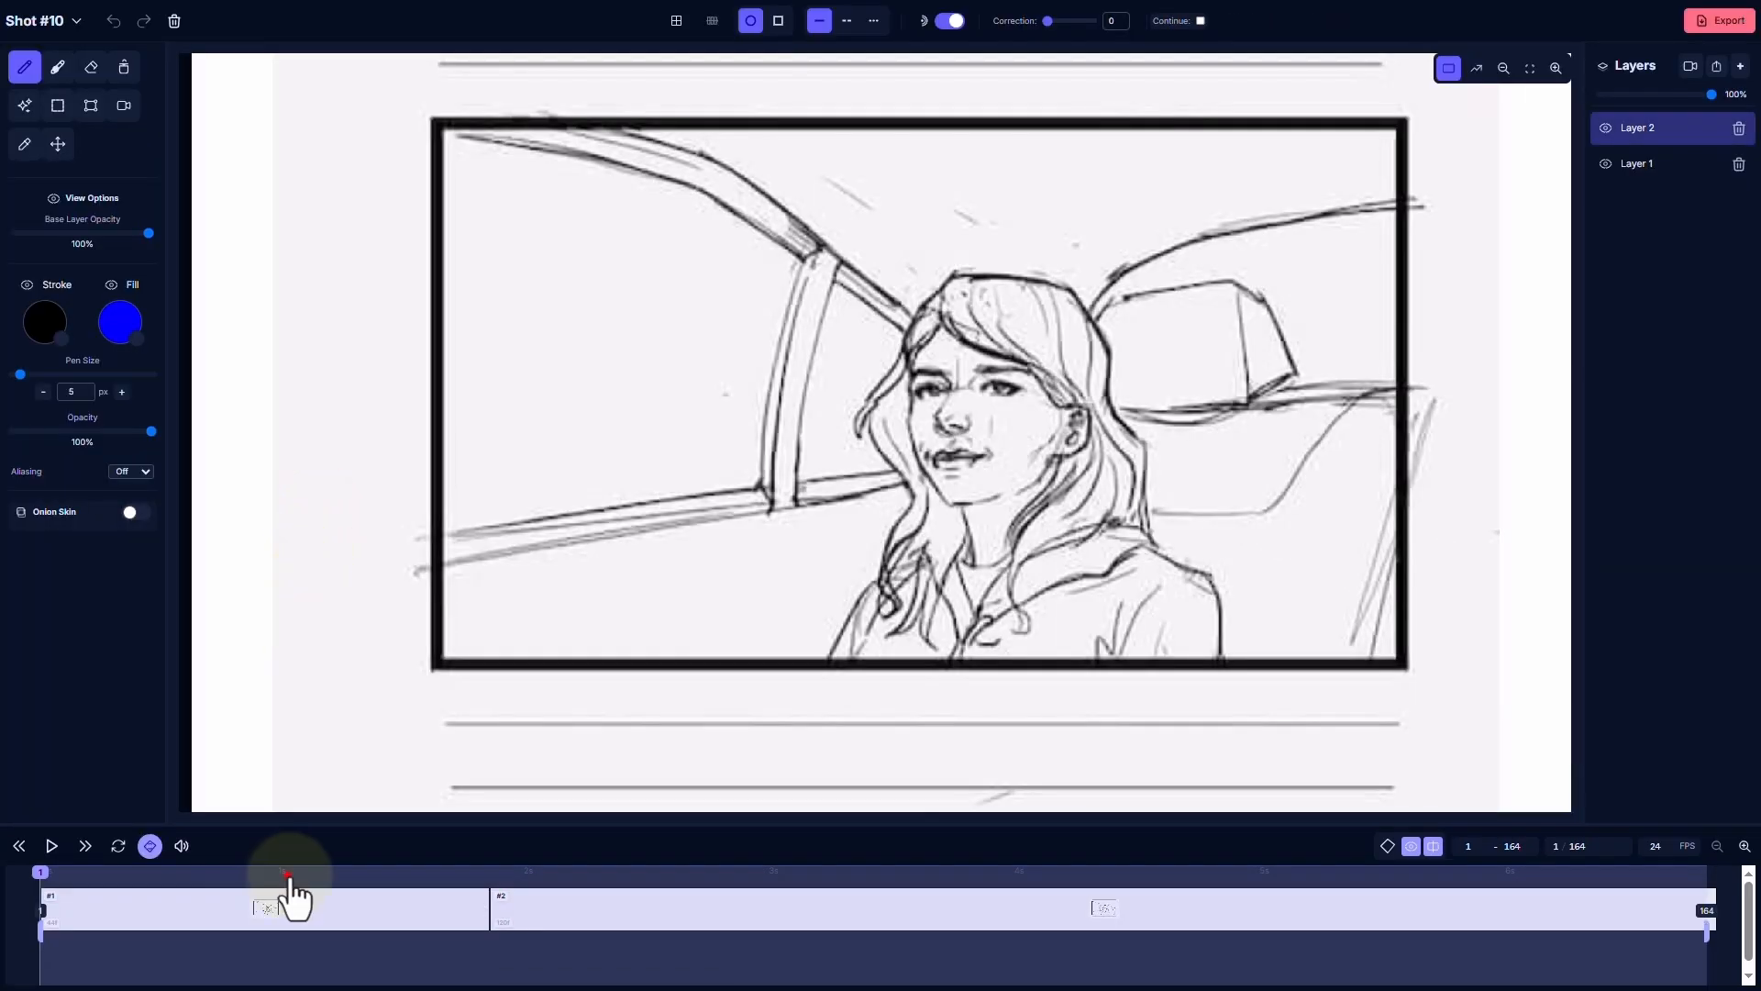
Fade Layer 2 of the merged shot to 33% opacity, shorten its first drawing on the timeline and go back to frame 1
left_click(287, 873)
left_click(664, 871)
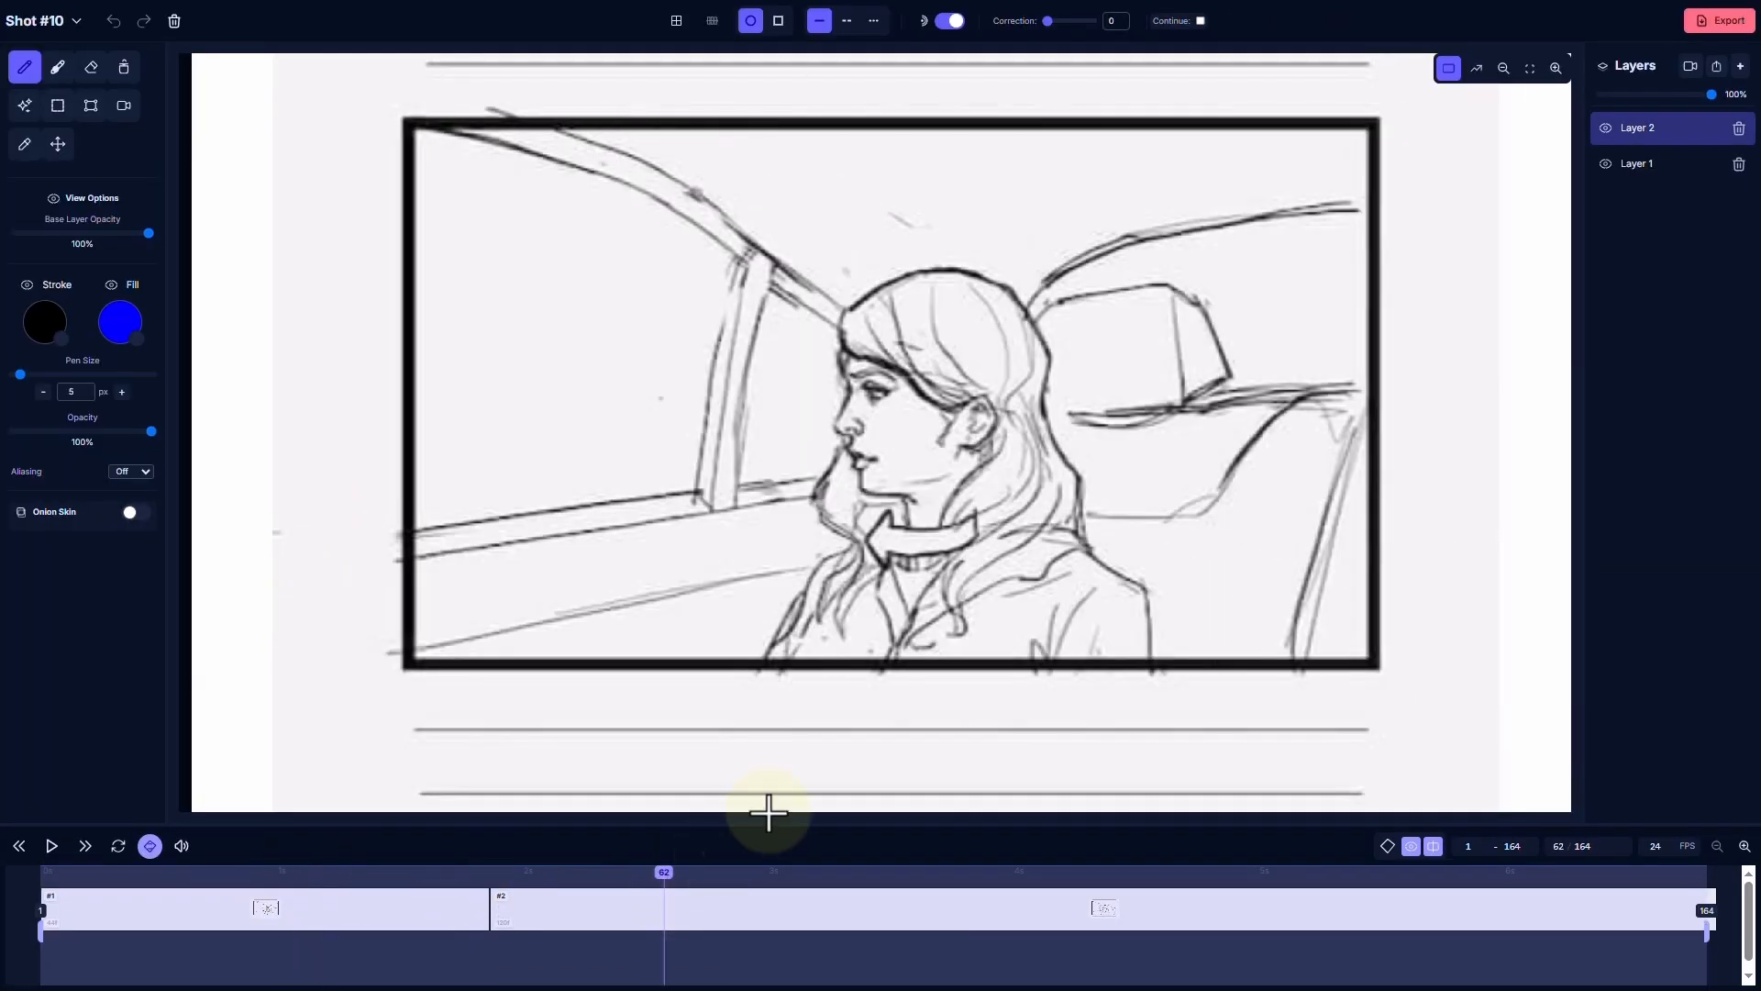
left_click(1638, 95)
mouse_move(457, 894)
left_mouse_down()
mouse_move(495, 904)
mouse_move(338, 928)
mouse_move(275, 917)
left_mouse_up()
mouse_move(200, 874)
left_mouse_down()
mouse_move(23, 894)
mouse_move(453, 896)
mouse_move(27, 896)
mouse_move(394, 857)
mouse_move(111, 894)
left_mouse_up()
left_click(19, 845)
Sketch crossed face guidelines on Layer 2, outline the girl's face on a new Layer 3 and return to the storyboard
left_click_drag(955, 275, 968, 481)
left_click_drag(896, 386, 1051, 376)
left_click(1740, 66)
left_click_drag(945, 320, 1041, 378)
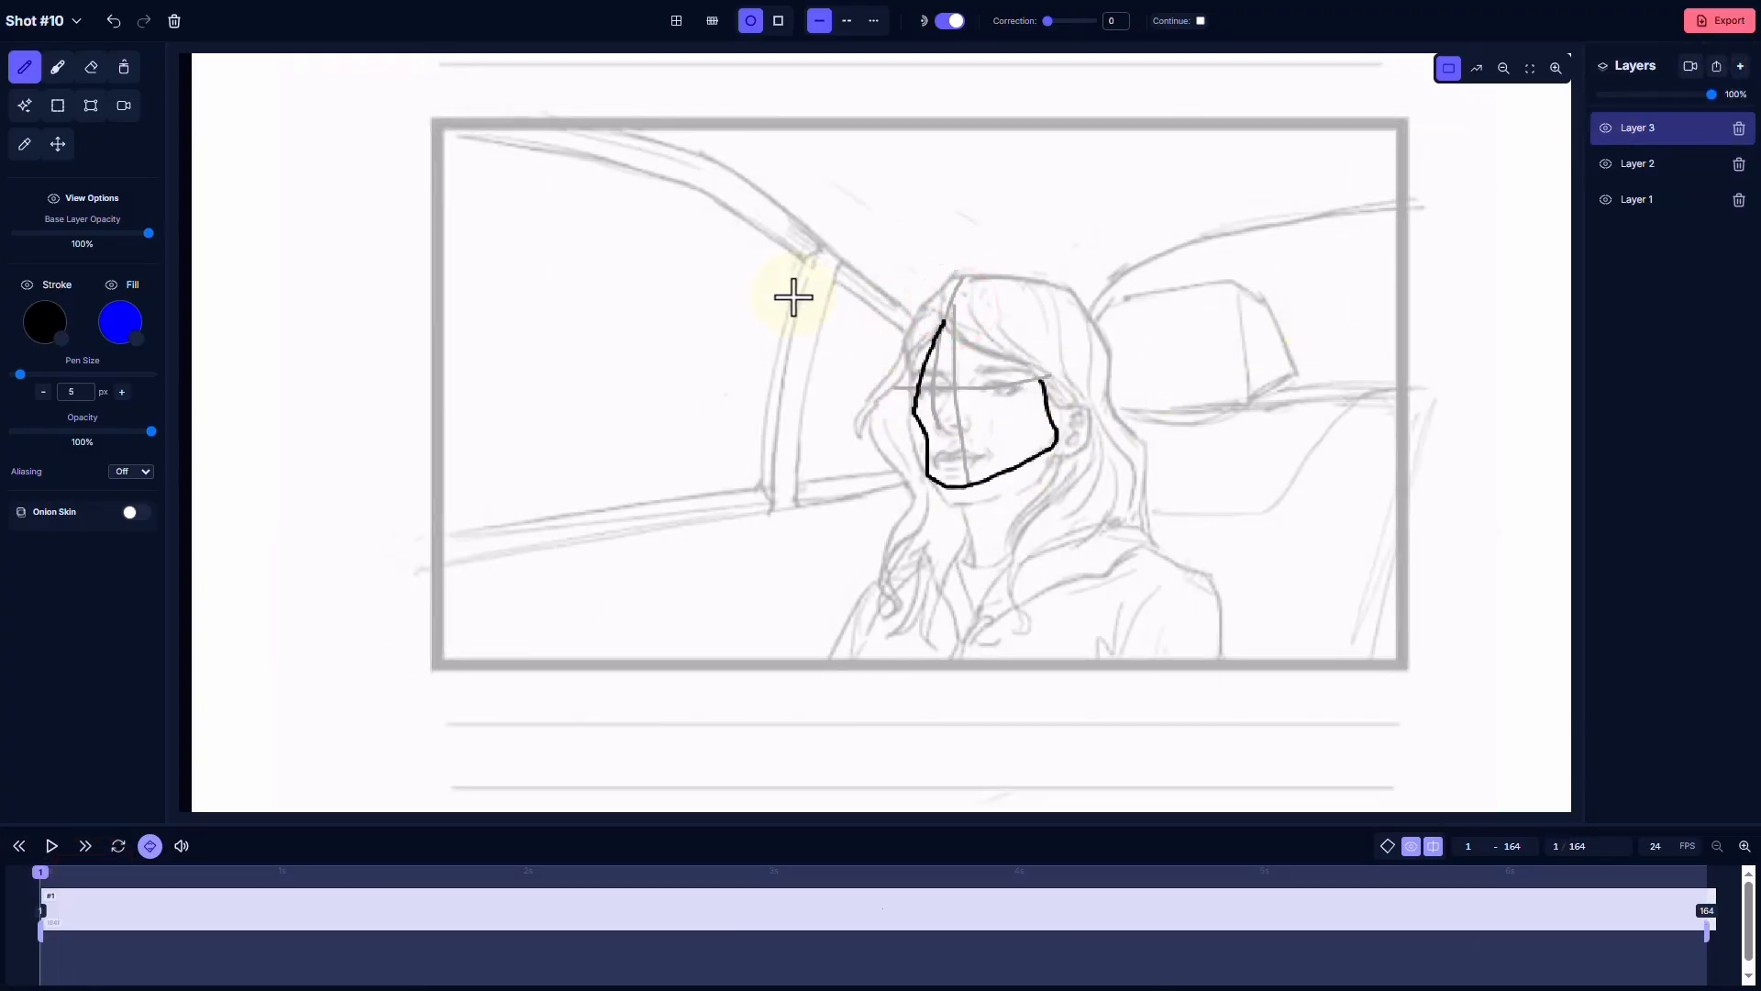
left_click(36, 26)
left_click(57, 53)
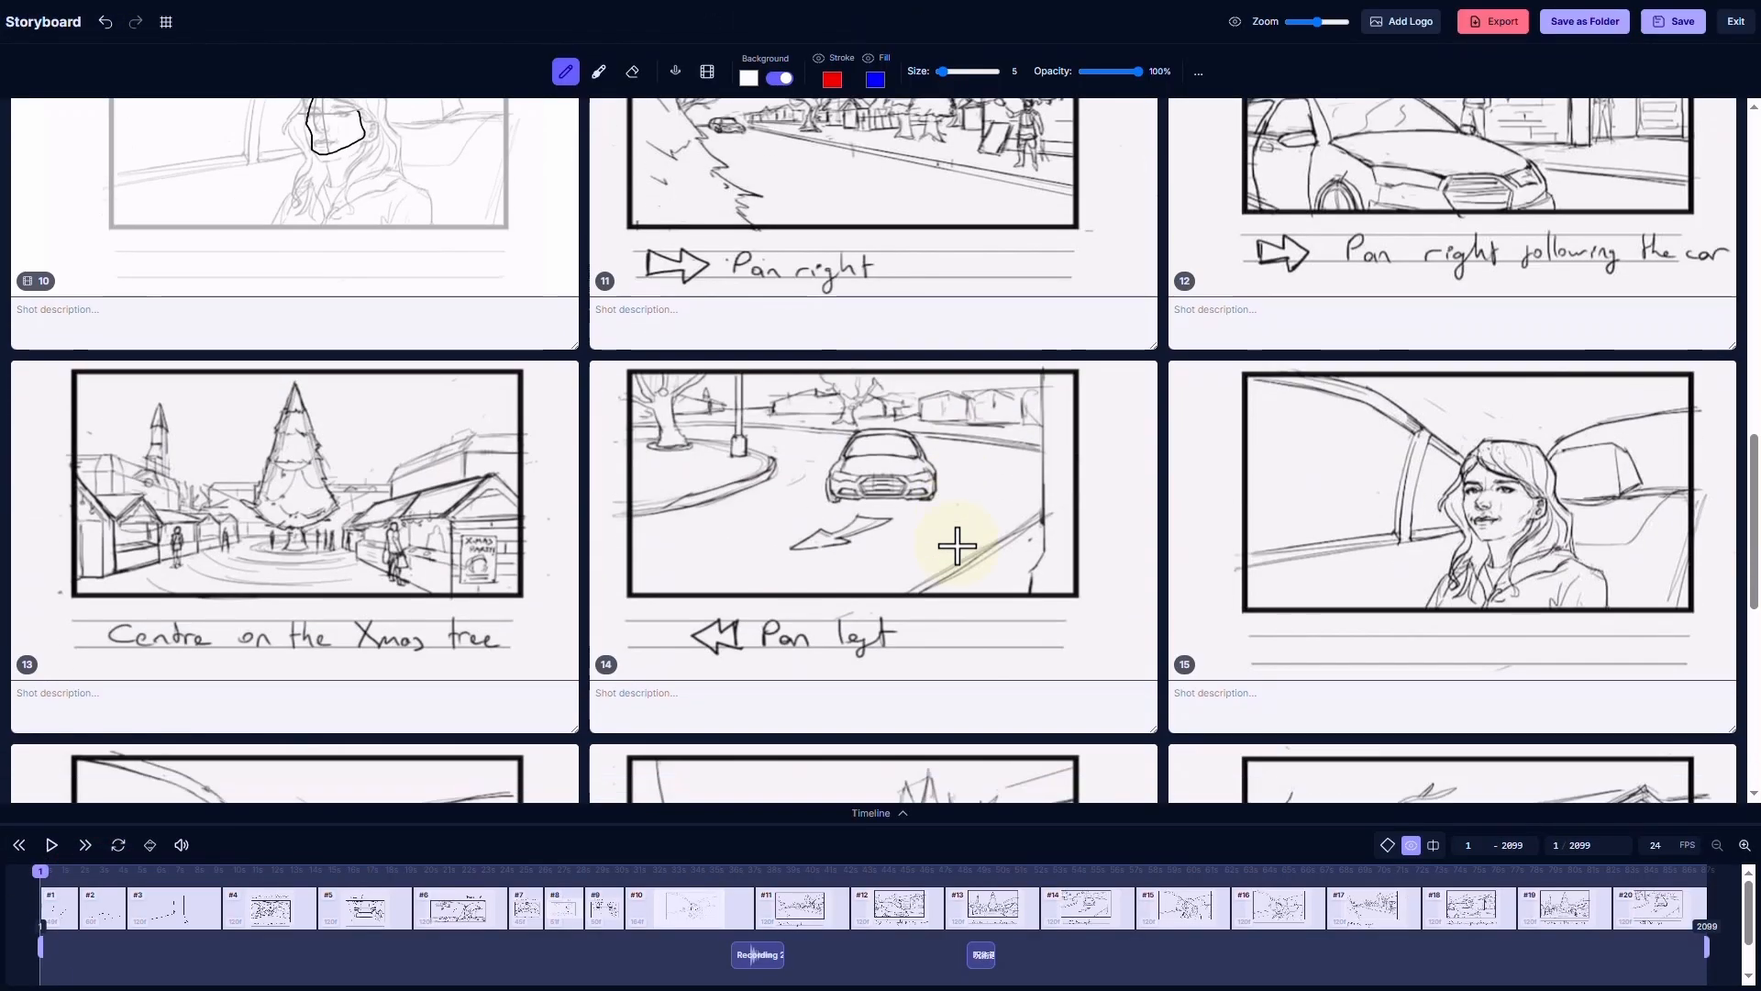
Merge panels 15 and 16, the second pair of girl close-ups, into one converted shot with the Animatic Tool
scroll(956, 546, "down", 3)
scroll(957, 545, "up", 3)
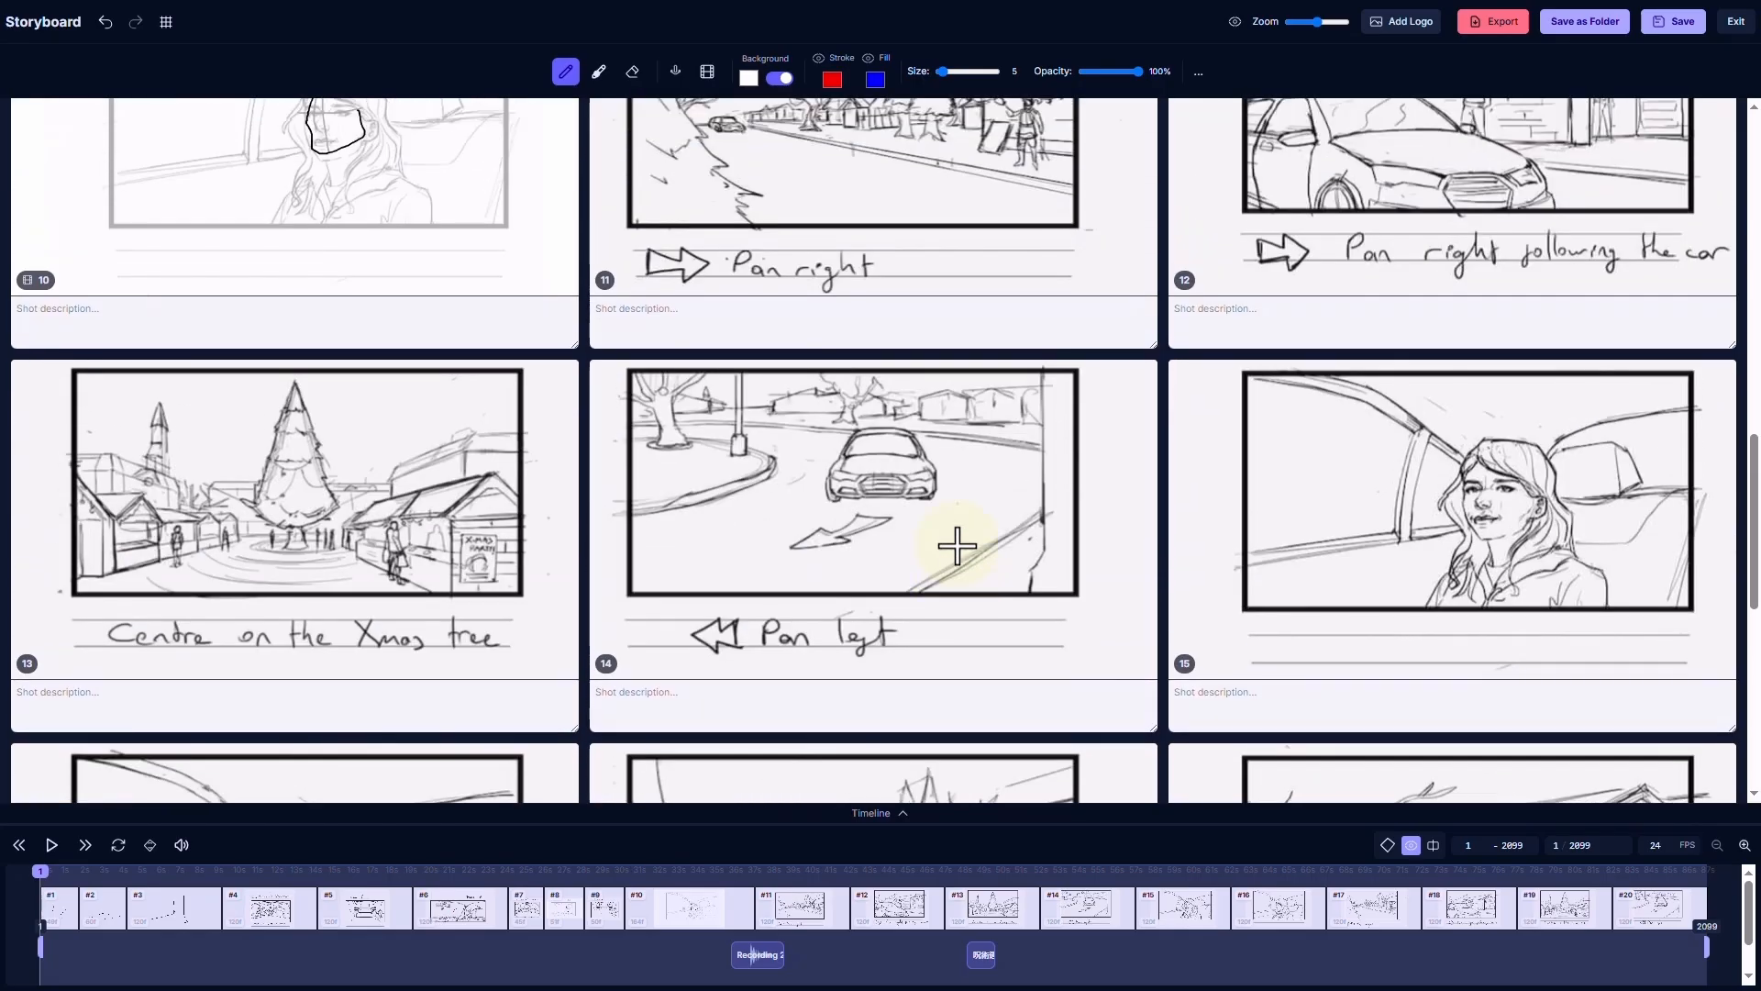
scroll(955, 542, "down", 1)
left_click(706, 70)
left_click(1573, 399)
scroll(1526, 408, "down", 2)
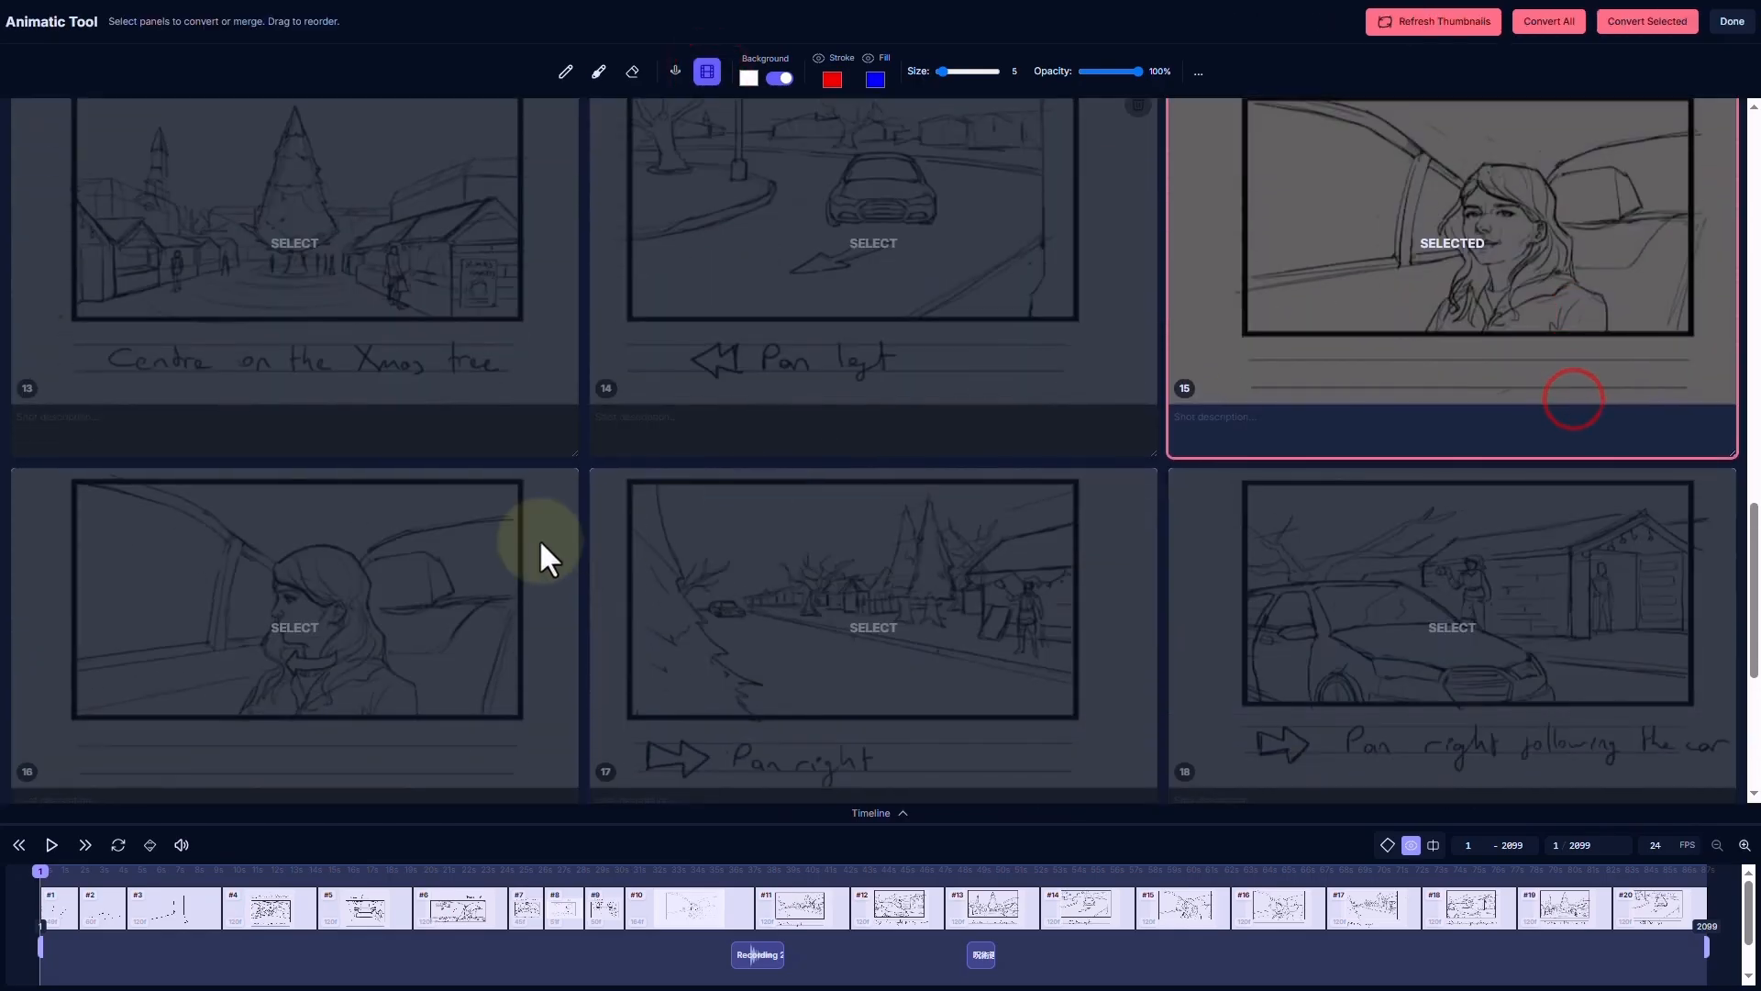
left_click(284, 578)
scroll(1439, 258, "down", 3)
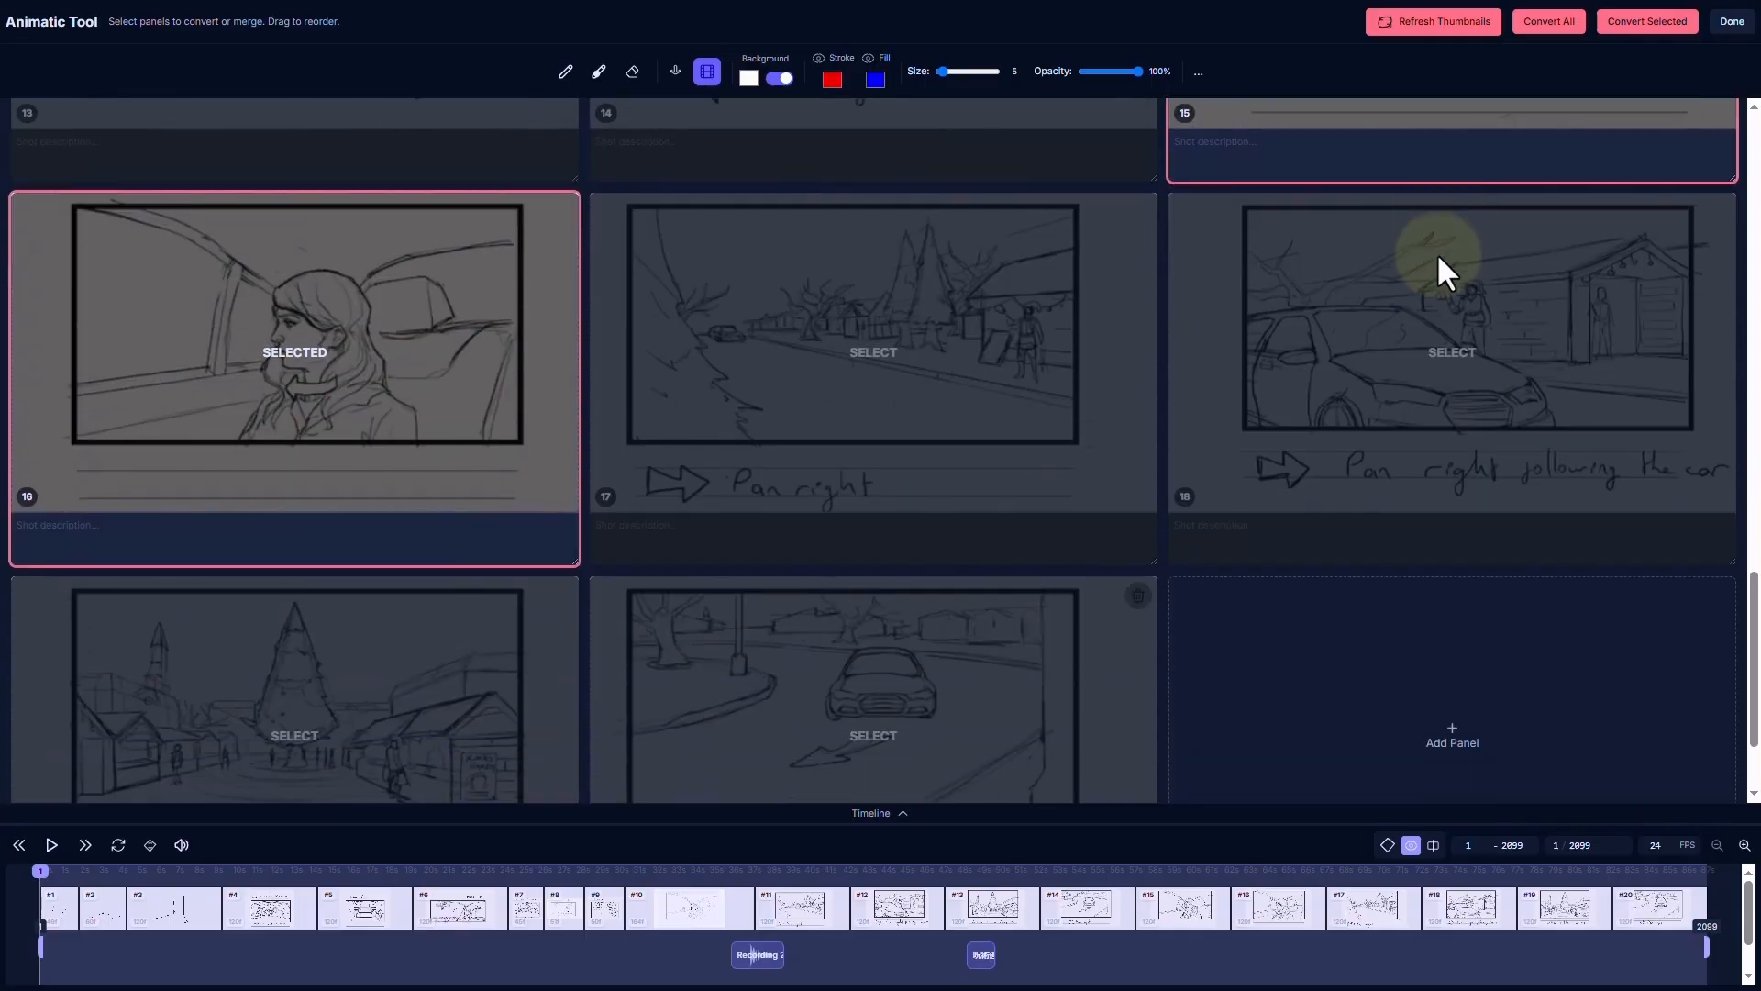
scroll(1438, 258, "up", 4)
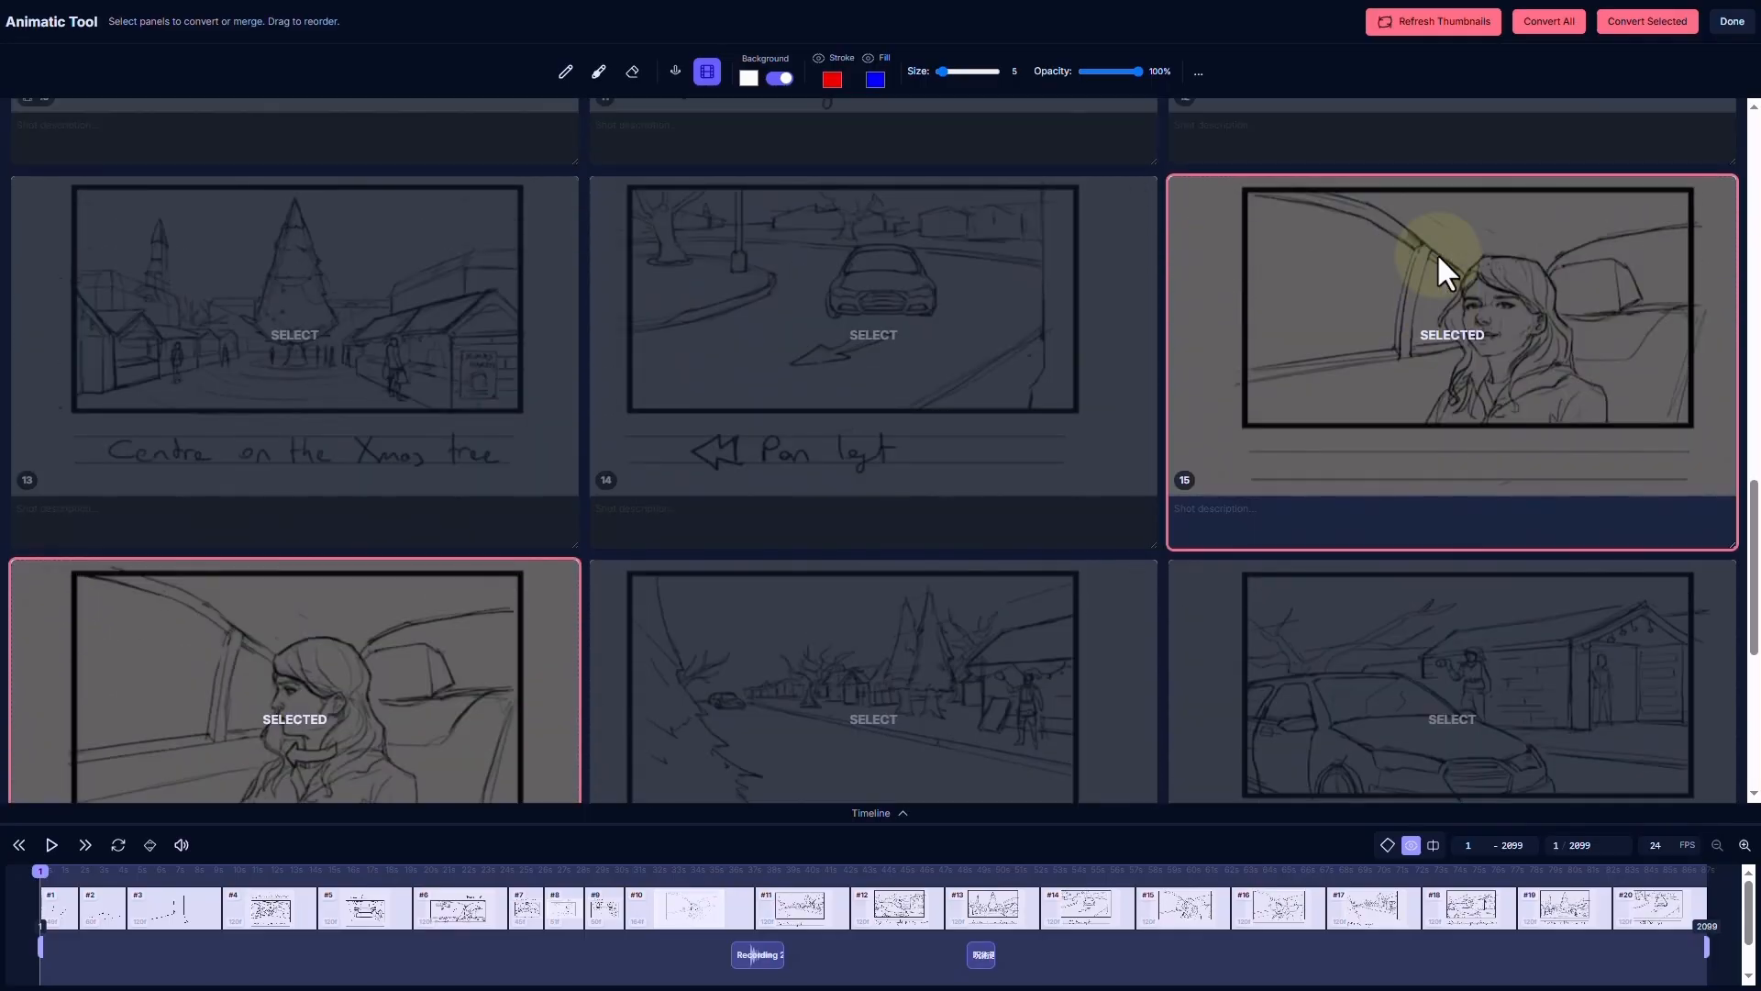
left_click(1646, 21)
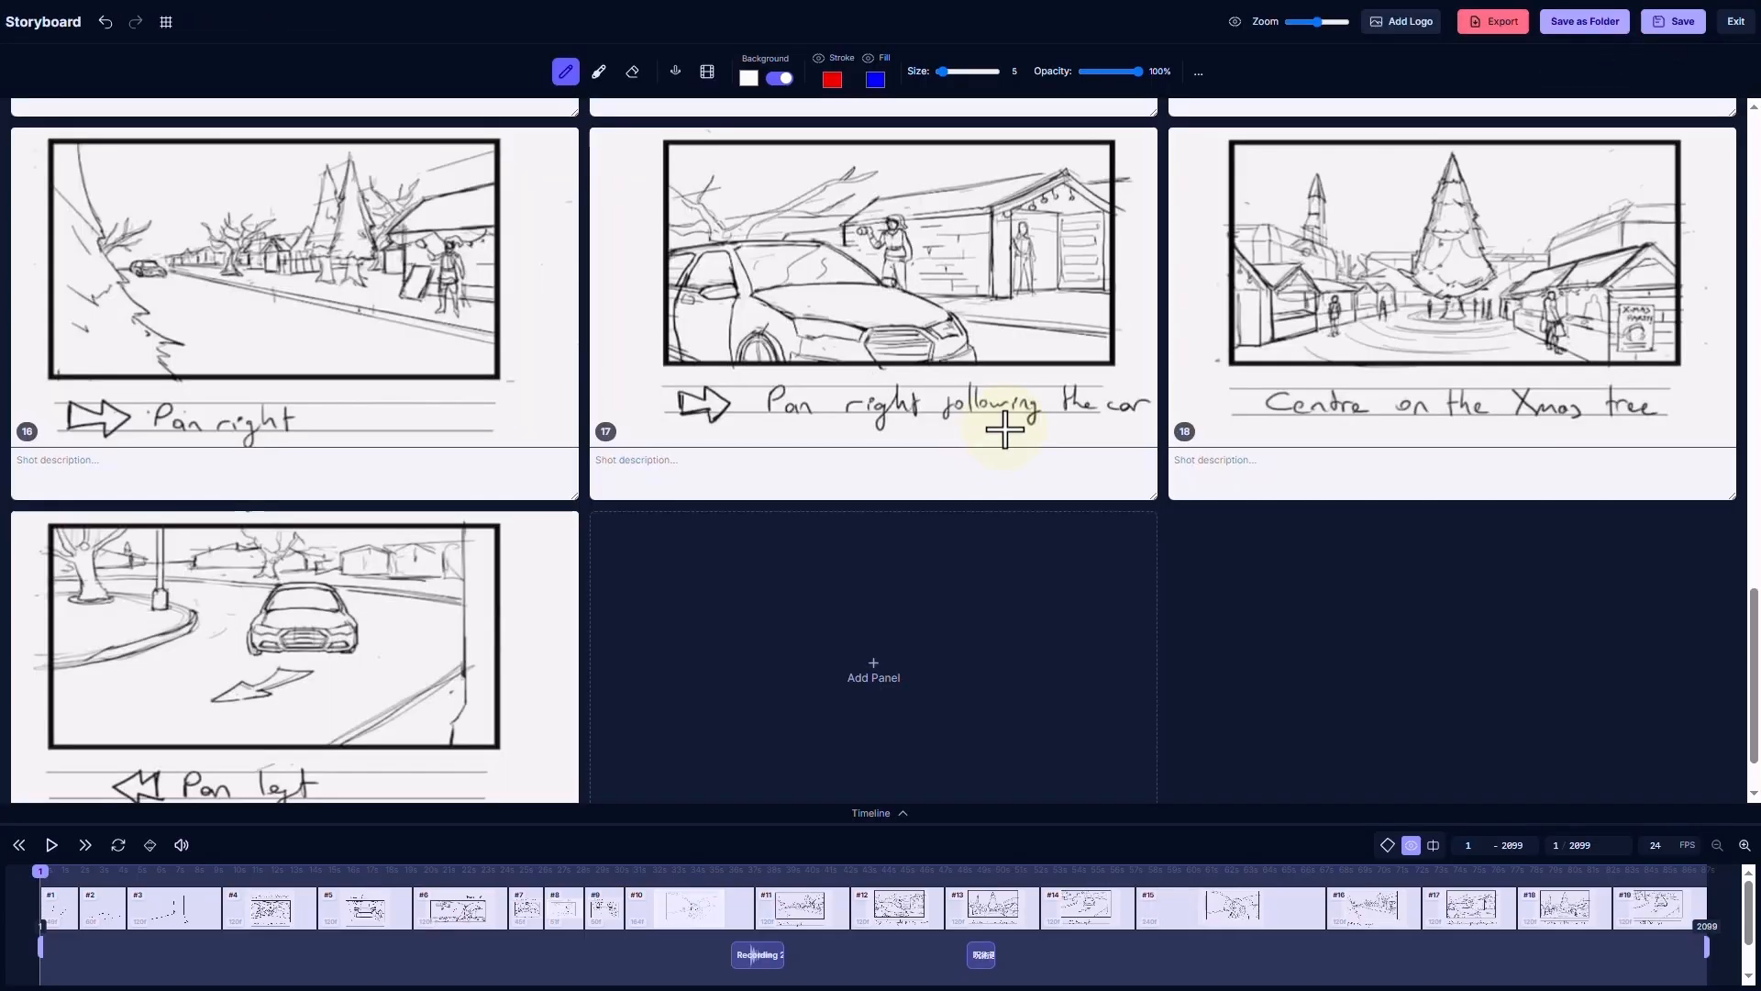
Convert all remaining storyboard panels to shots with the Animatic Tool
scroll(1004, 429, "up", 20)
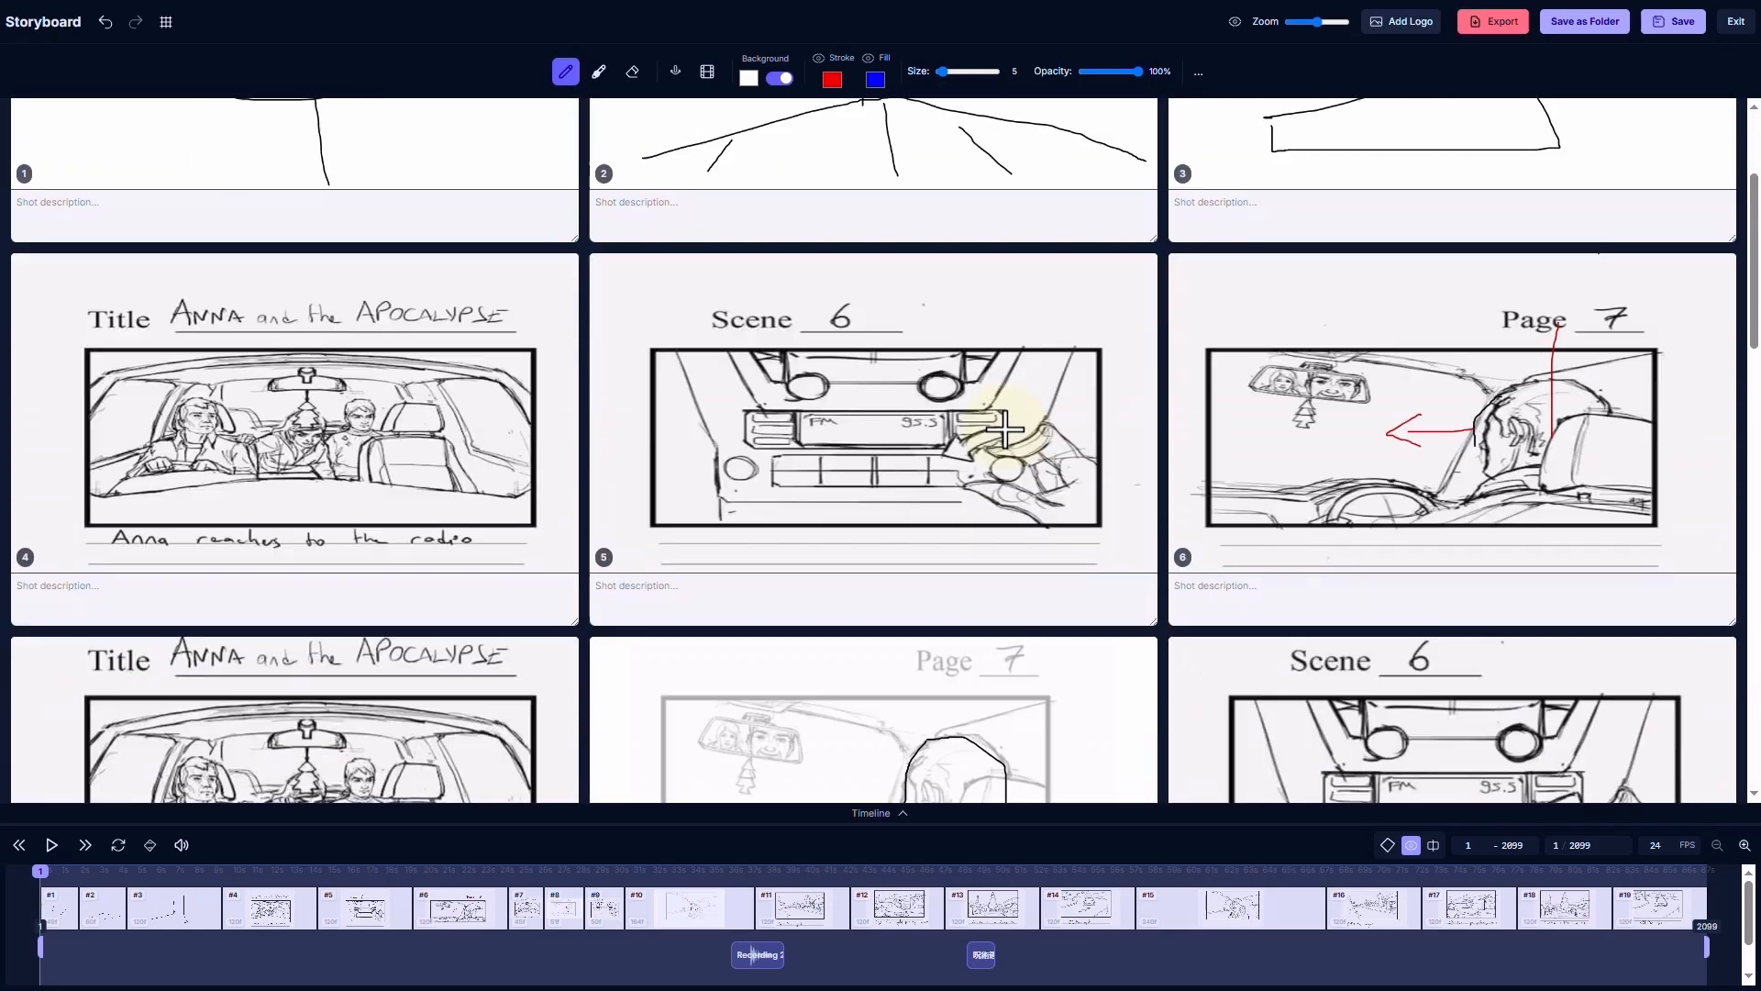
scroll(1005, 429, "down", 2)
scroll(1004, 430, "down", 3)
scroll(1005, 430, "up", 5)
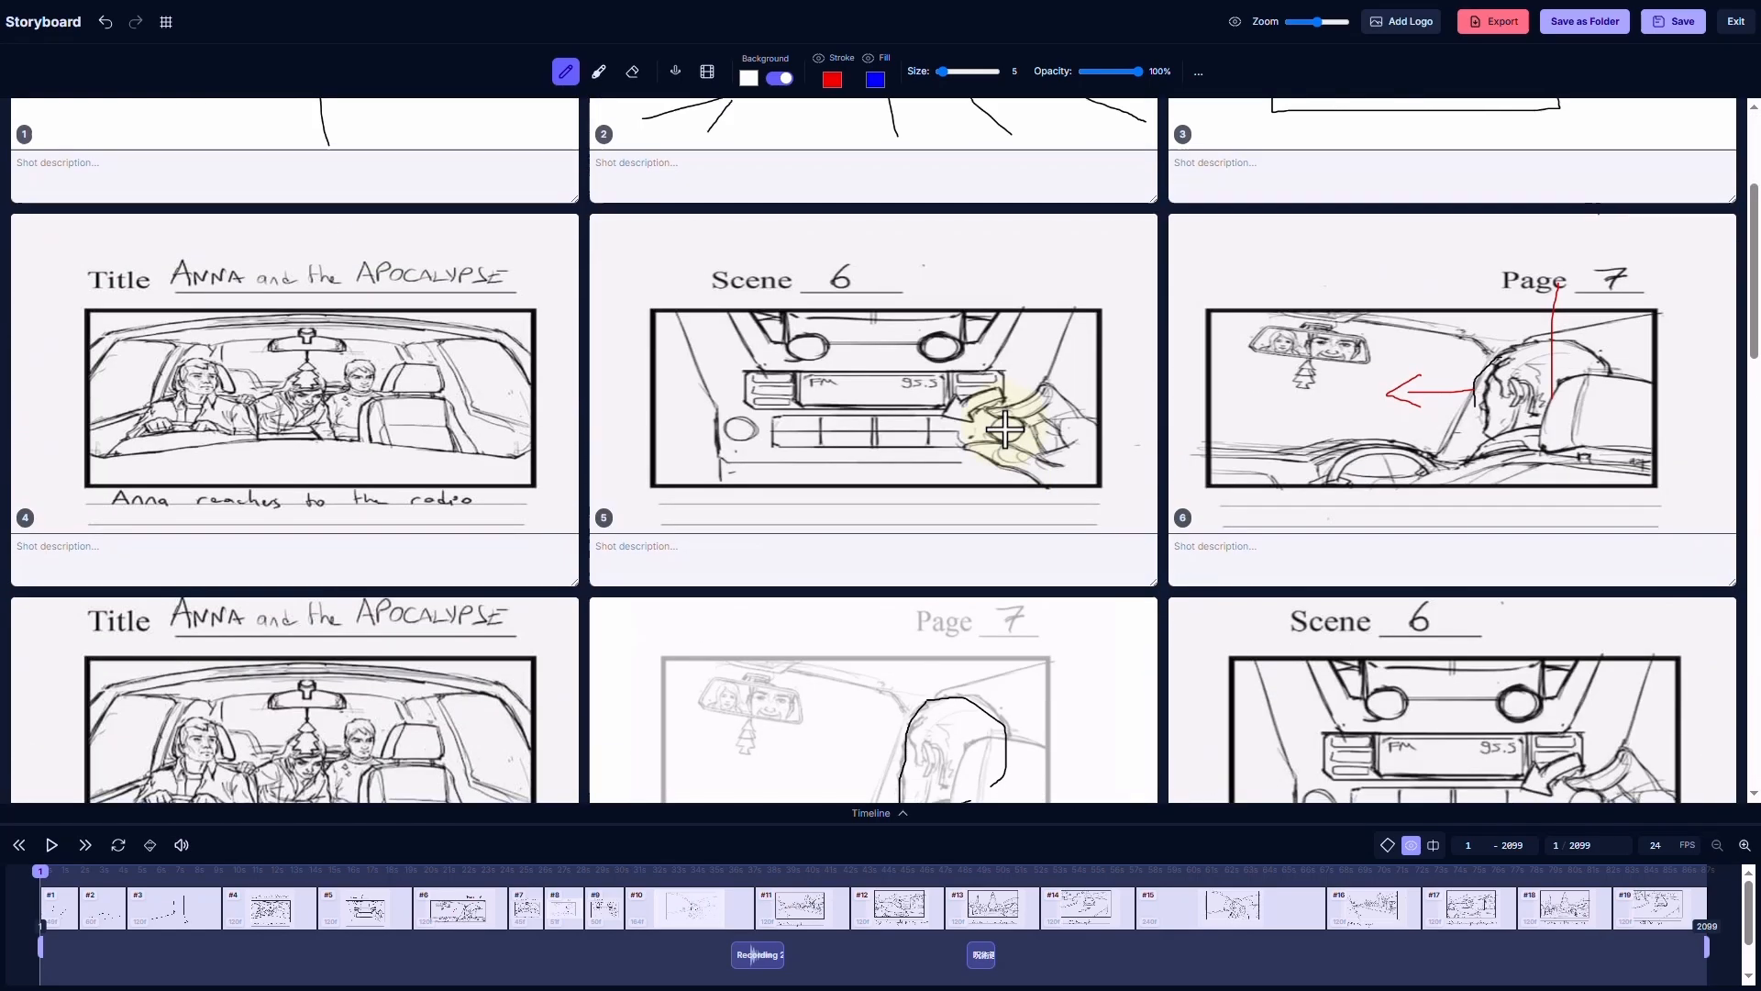
scroll(1004, 429, "down", 2)
left_click(706, 70)
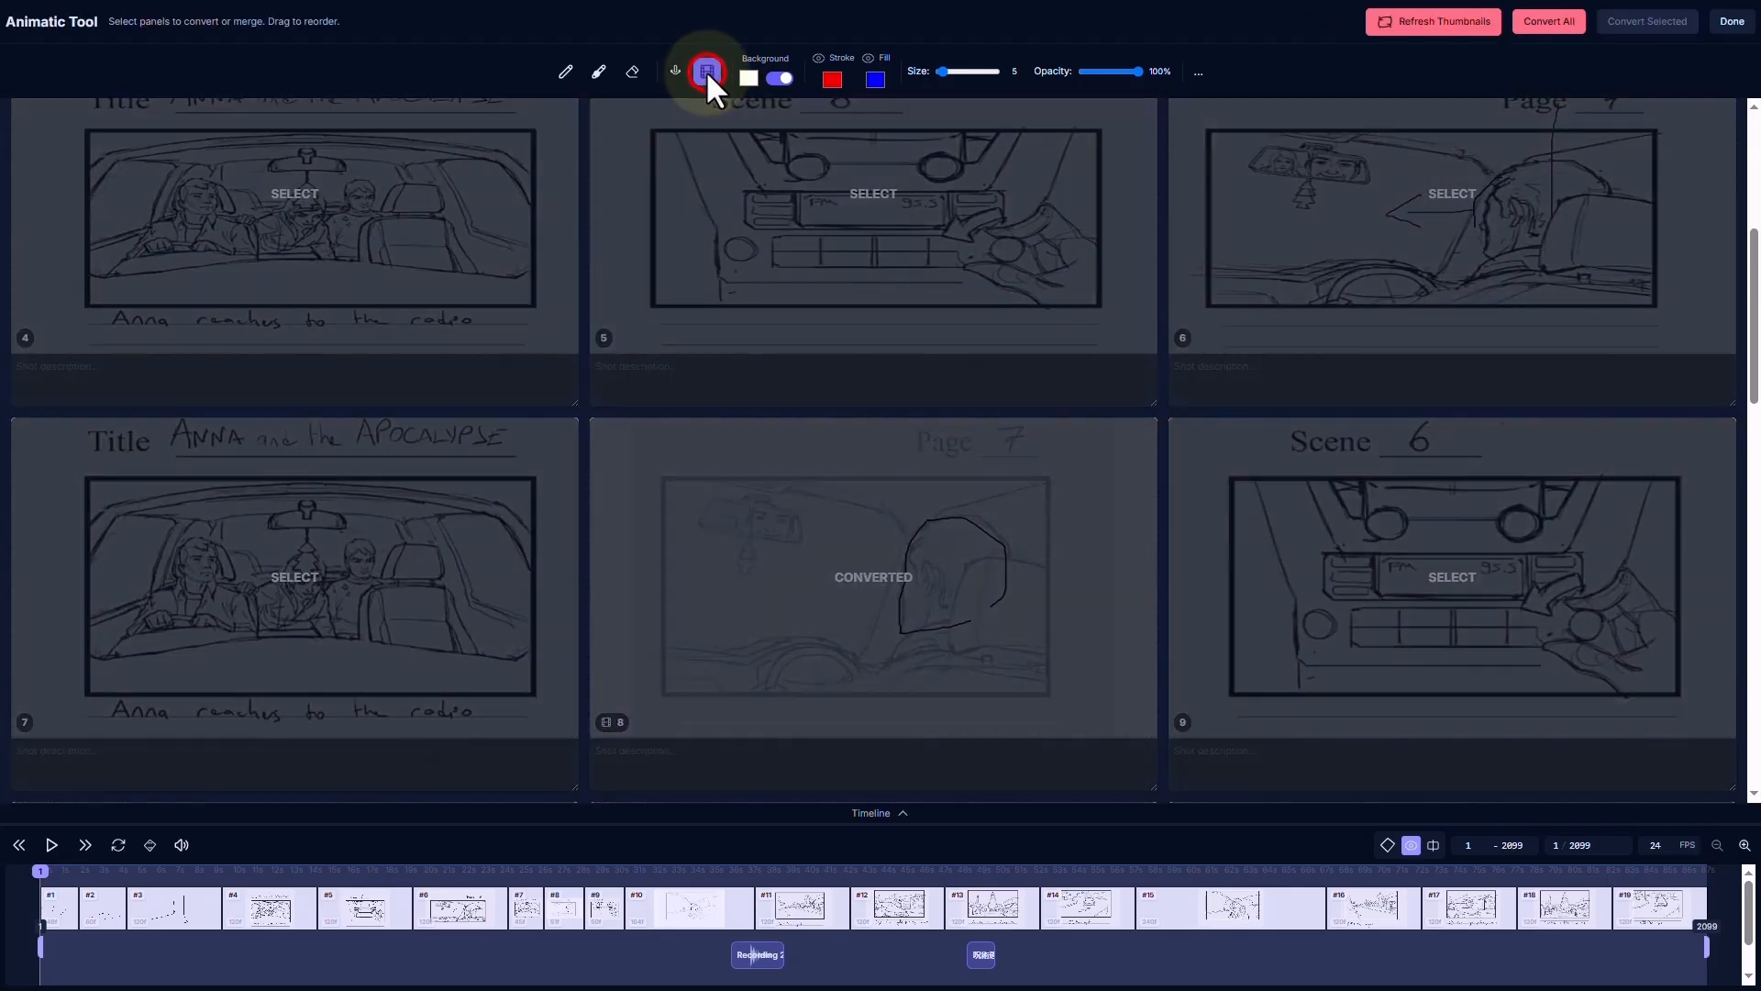
left_click(1555, 18)
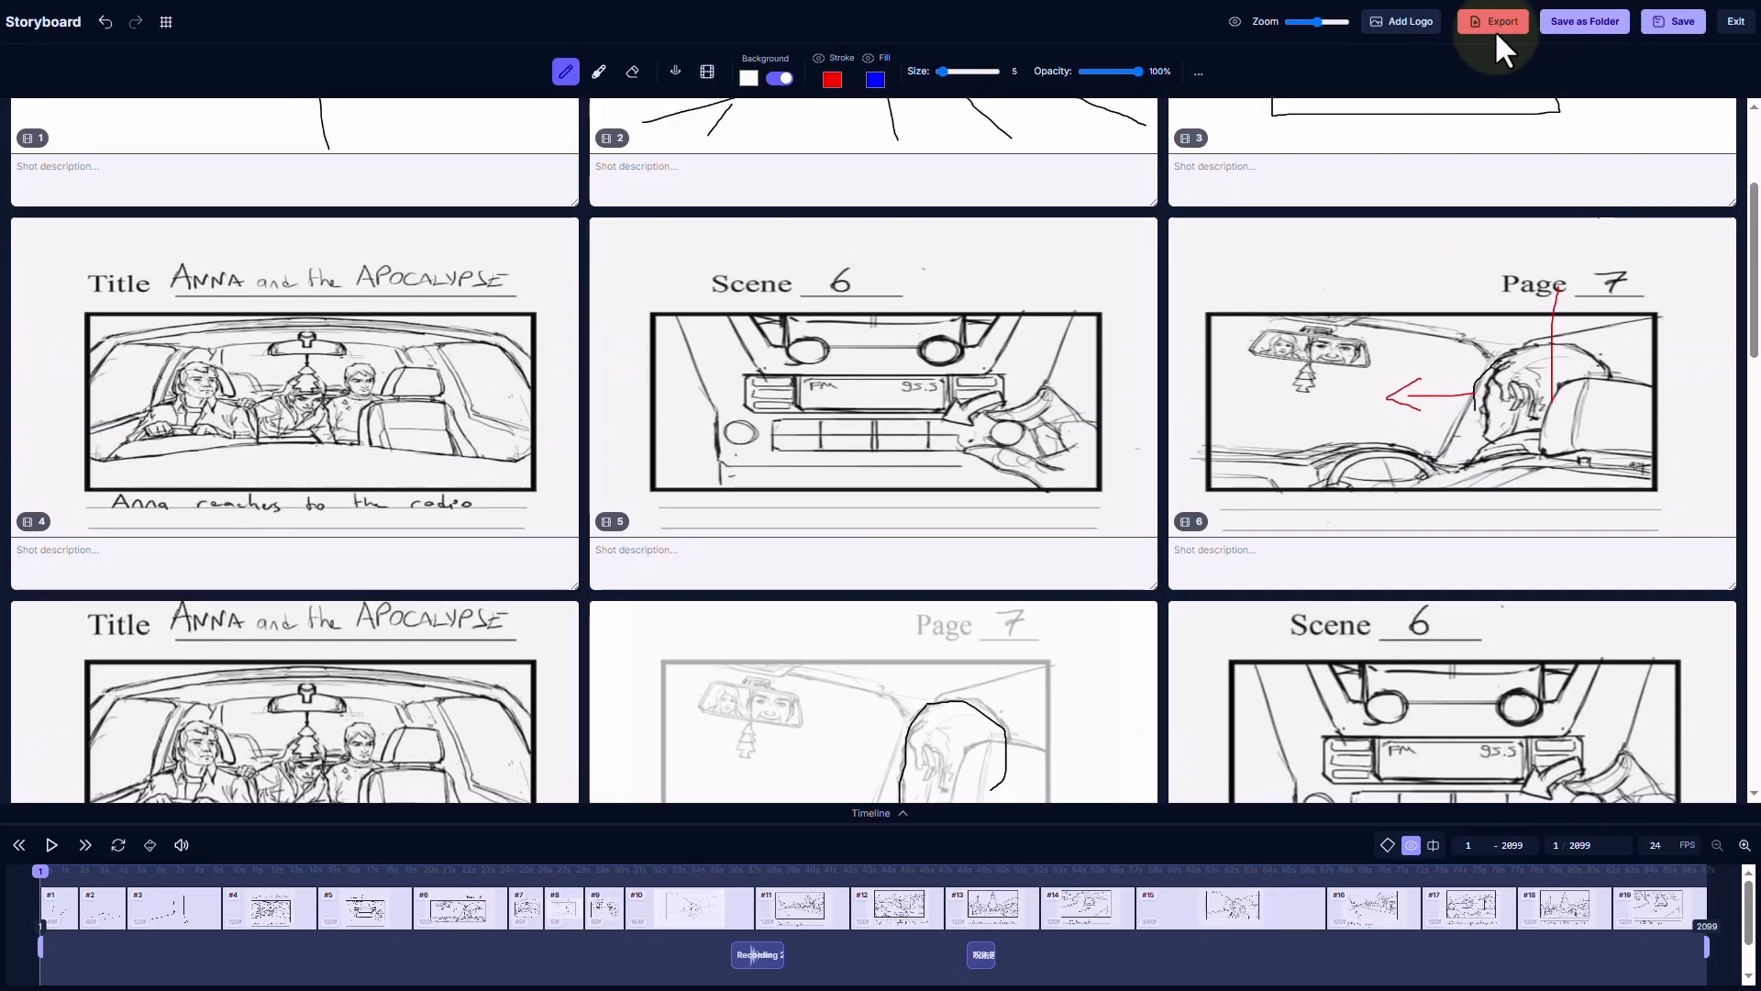
Open converted shot 4 in the editor to check its drawing and layers, and return to the storyboard
left_click(316, 382)
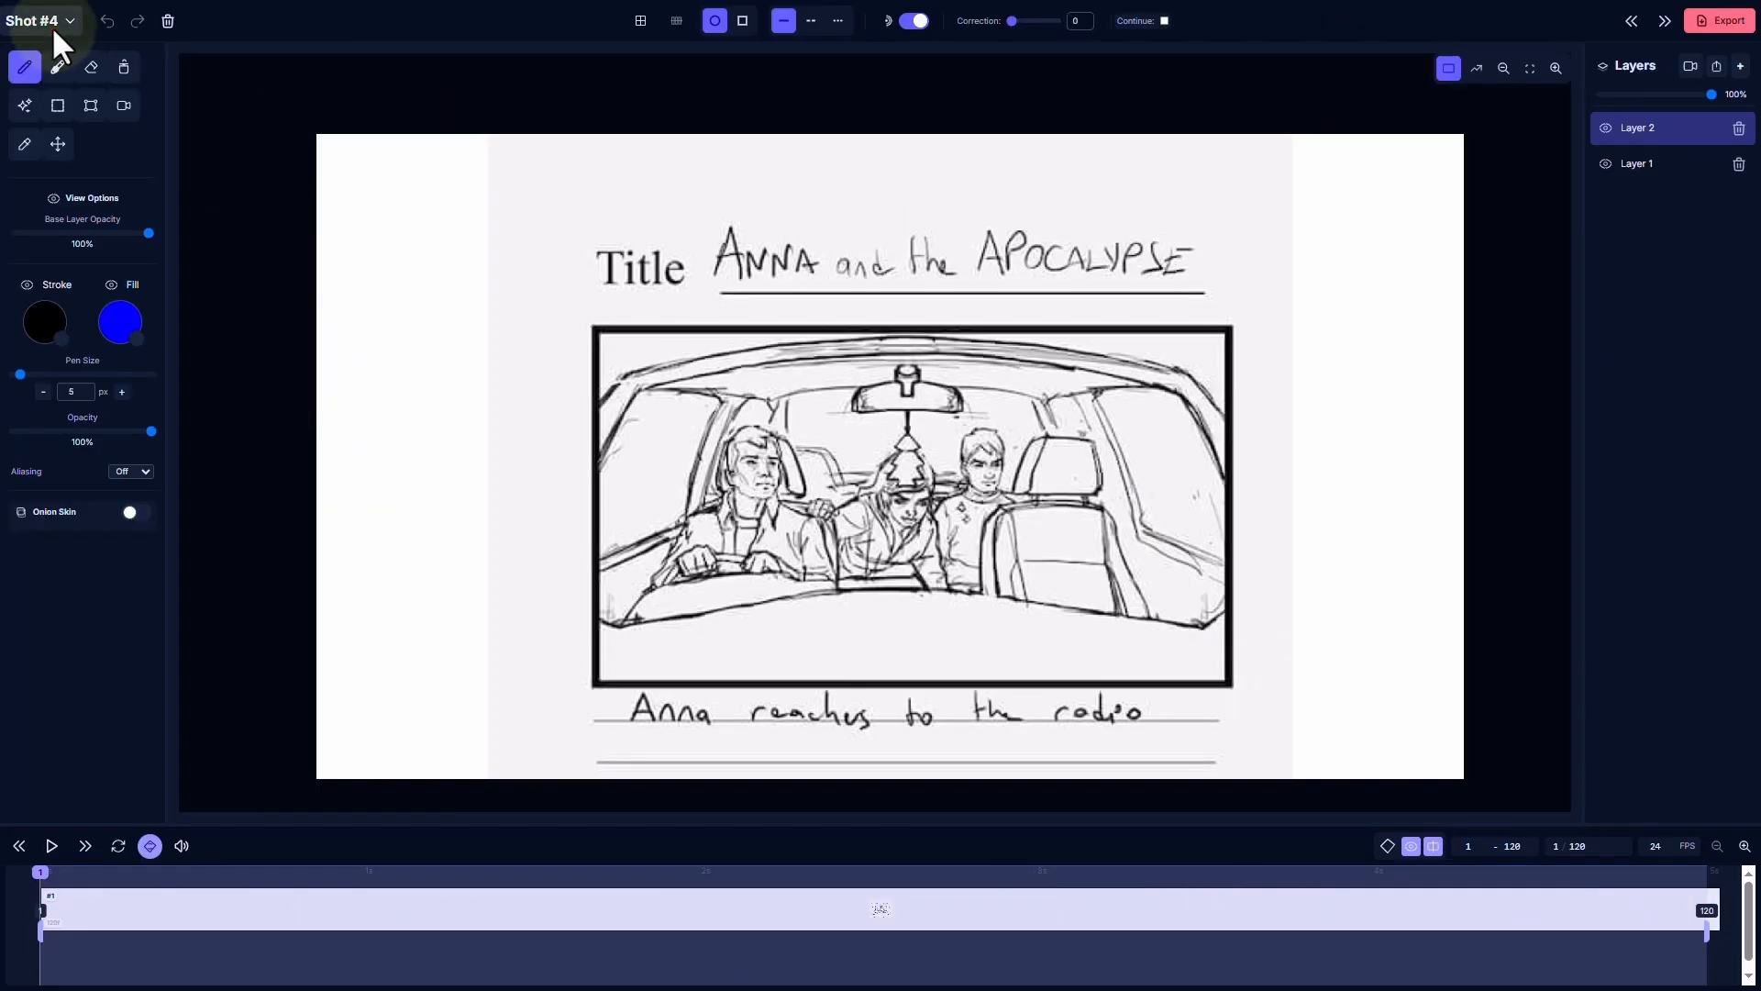
left_click(51, 26)
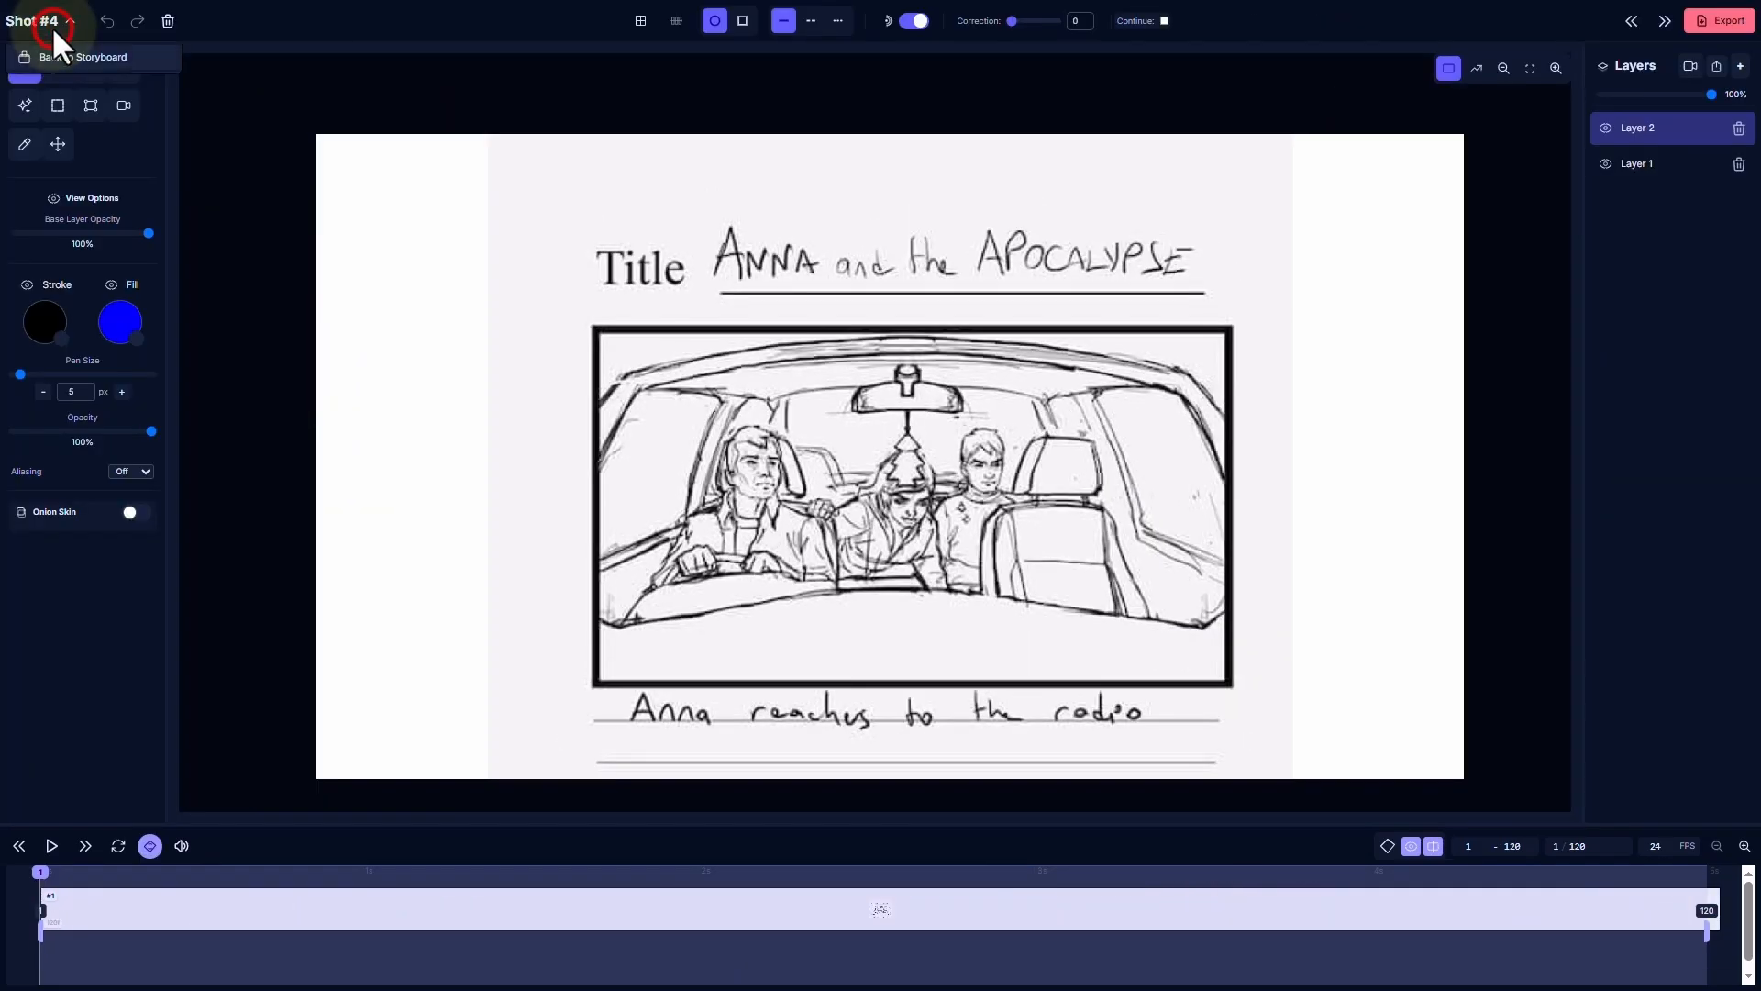
left_click(57, 54)
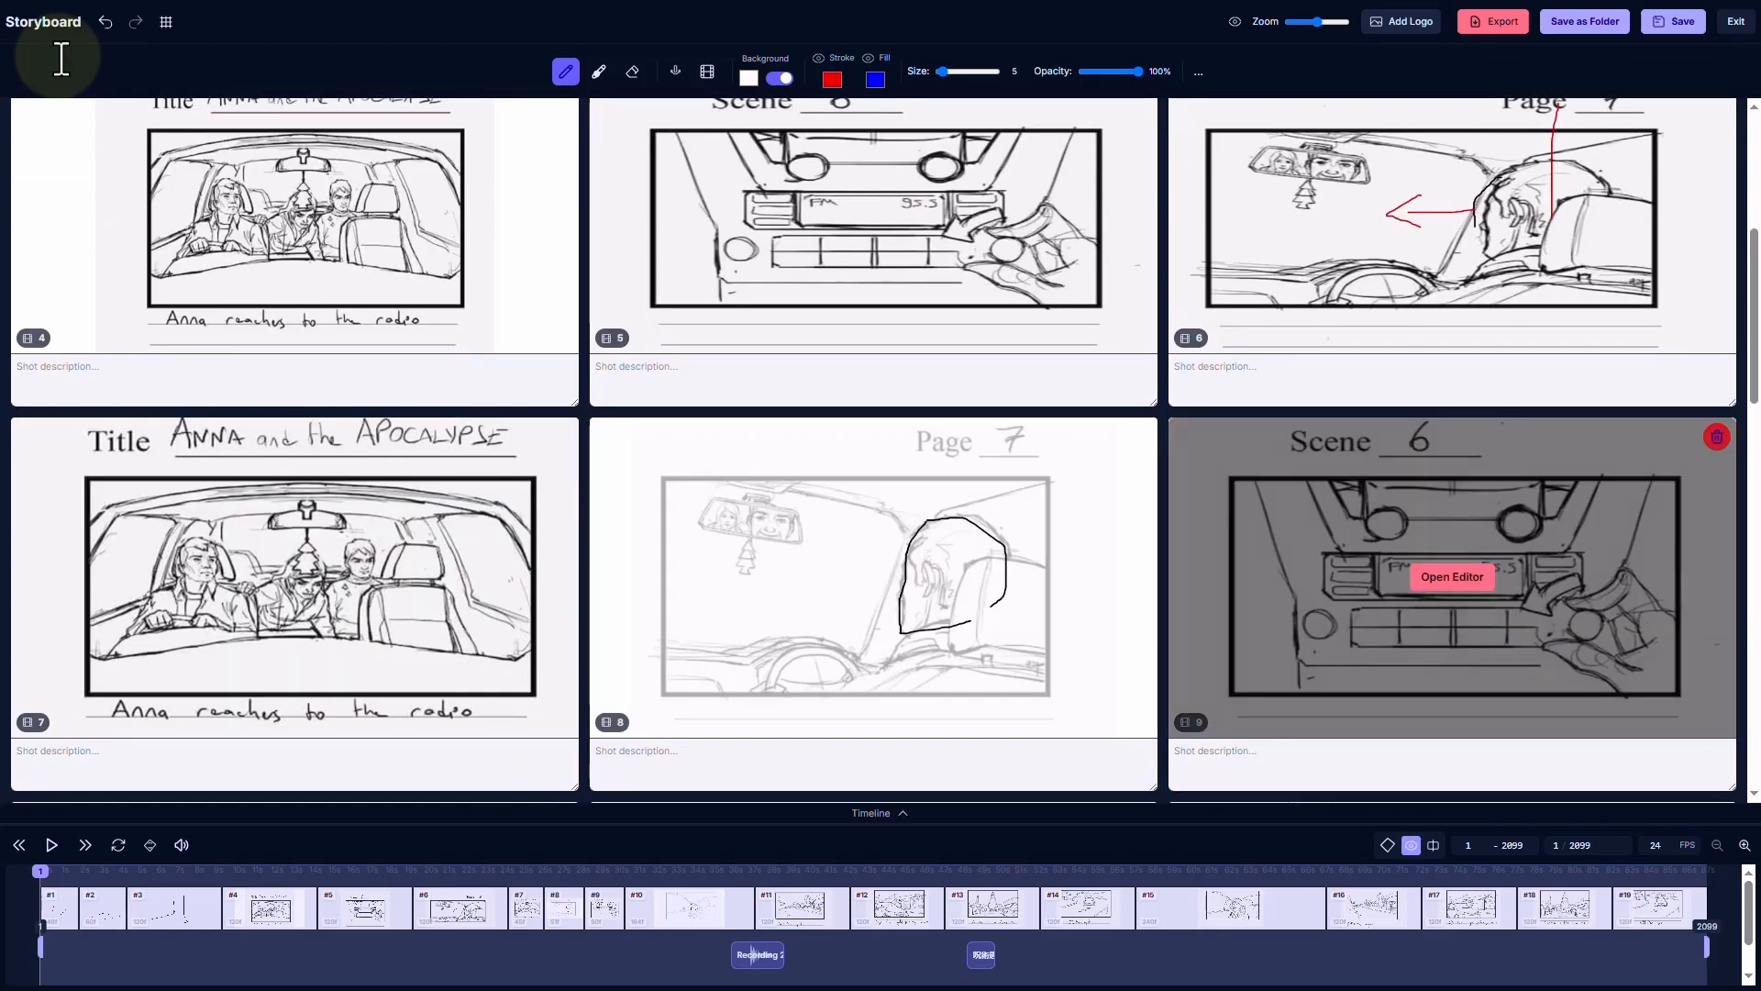
Show the Merge and keep timing option for converting panels in the Animatic Tool, and dismiss it
left_click(705, 70)
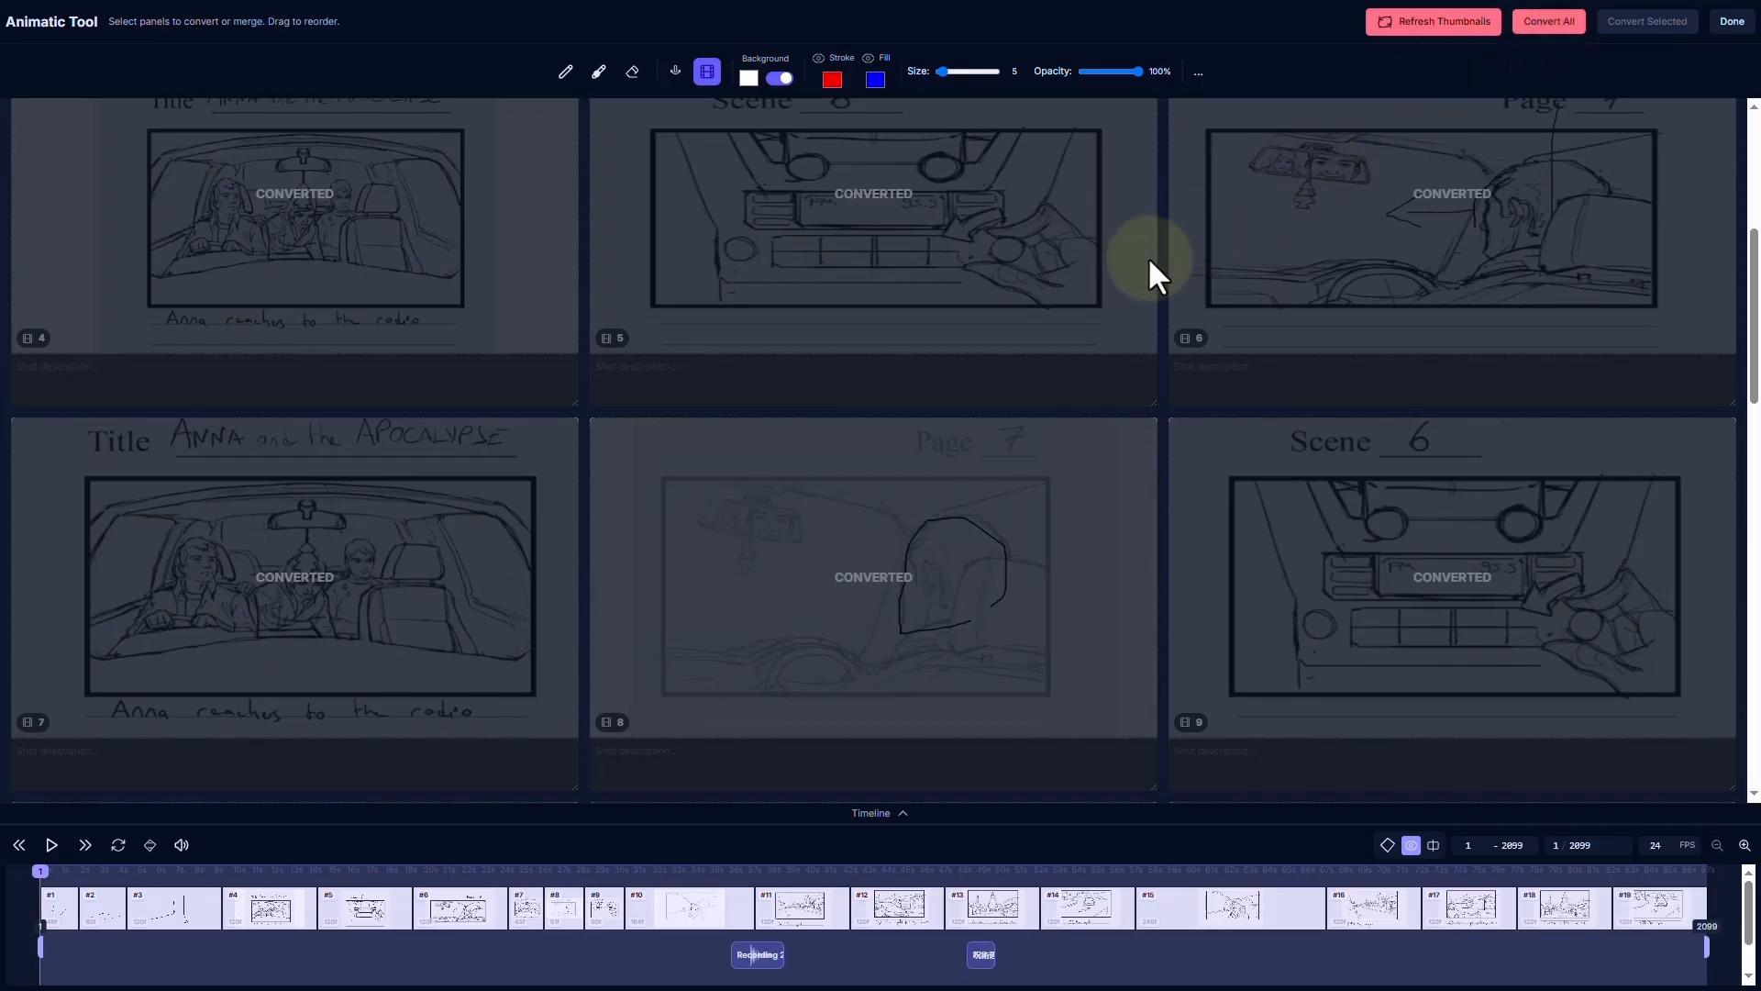
right_click(1549, 21)
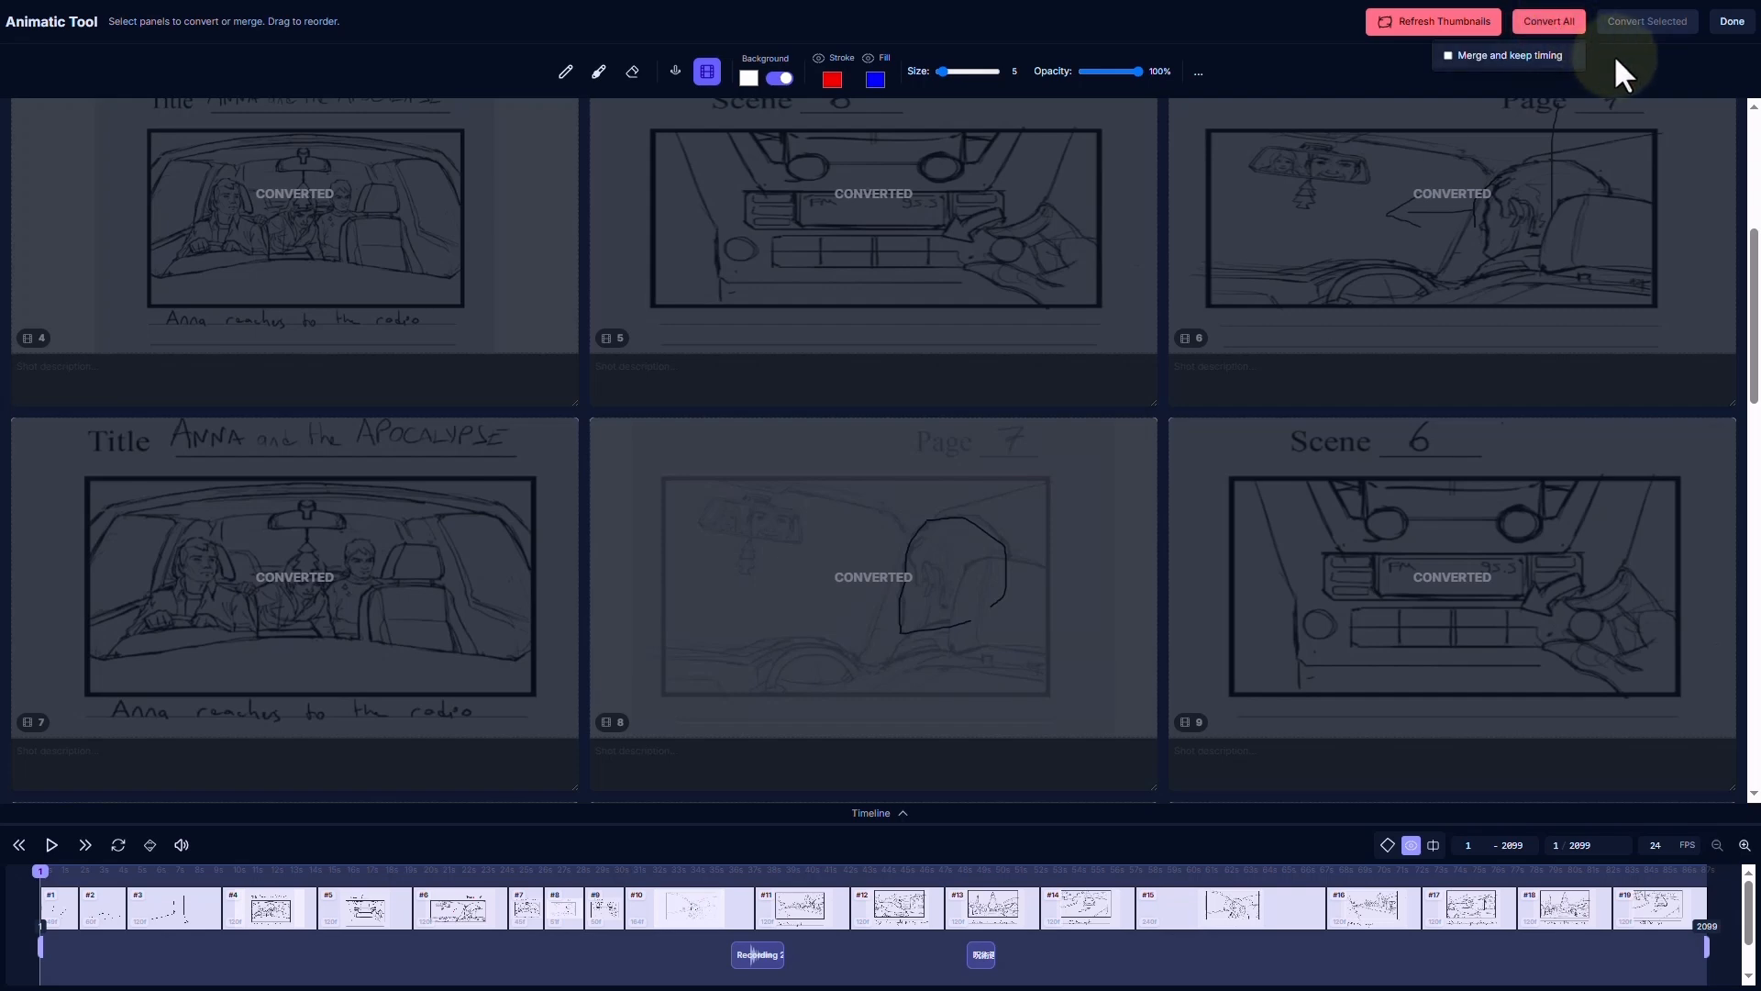
left_click(1635, 66)
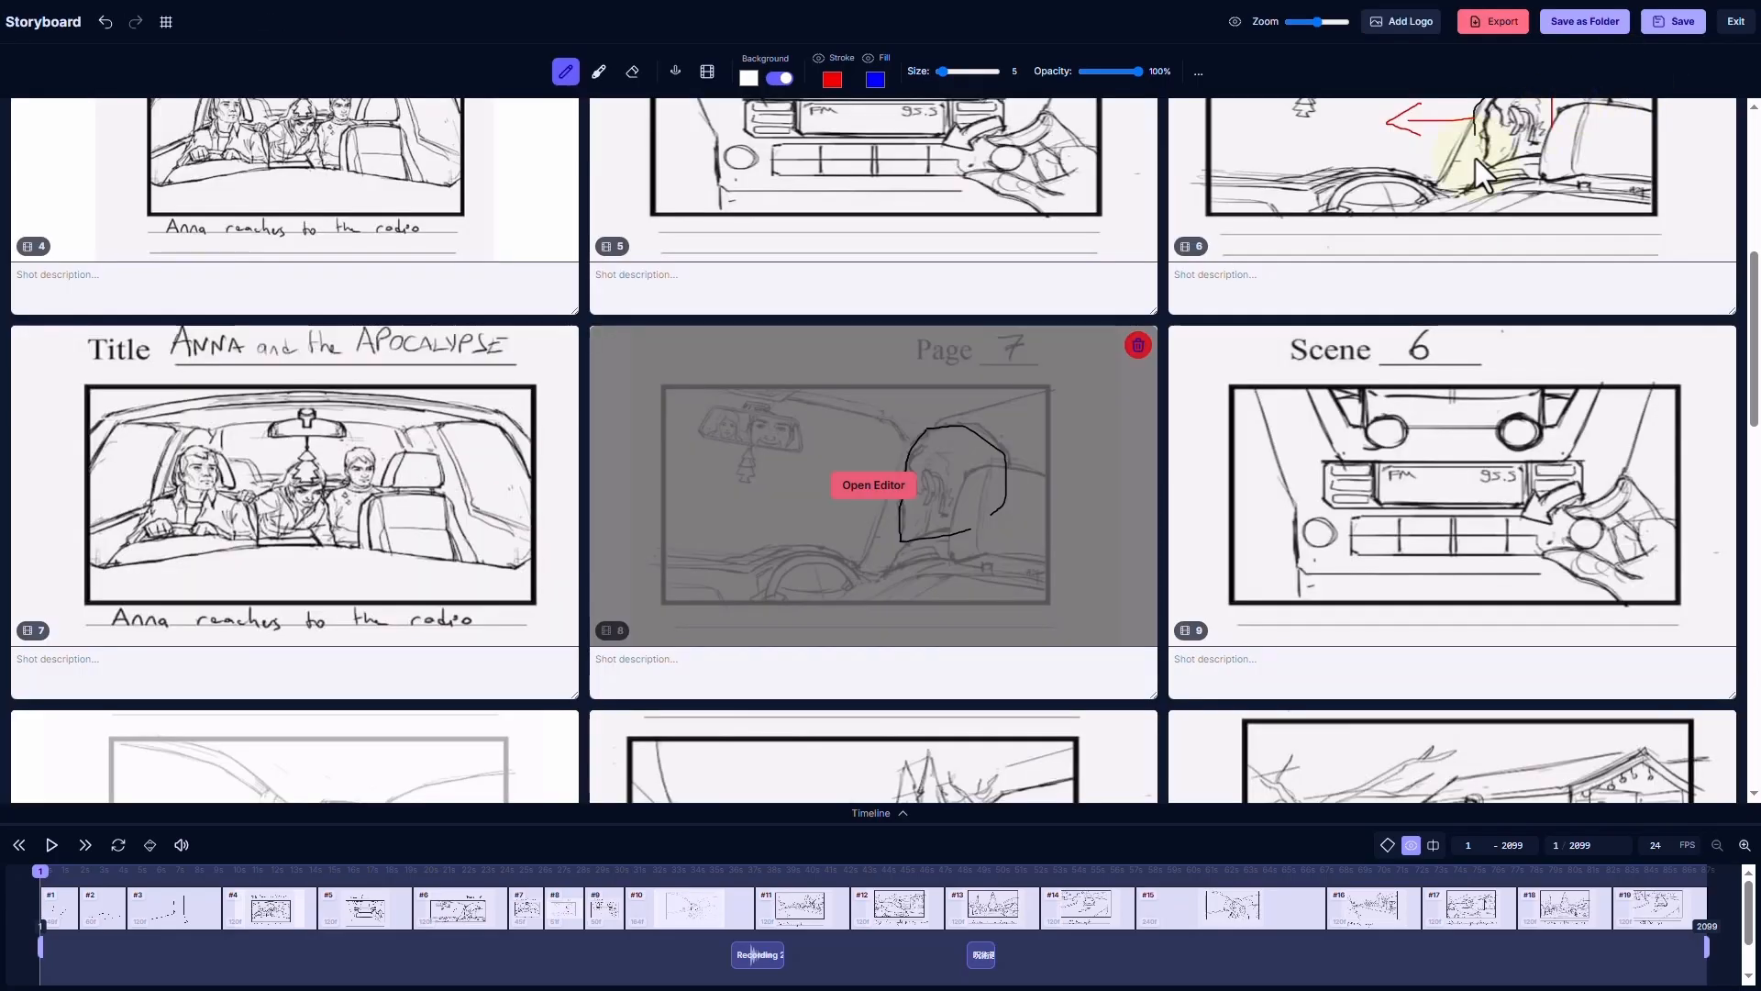
Reopen shot 10 in the editor, remove the face outline from Layer 3 and undo a trial brush stroke along the hair
scroll(780, 514, "down", 4)
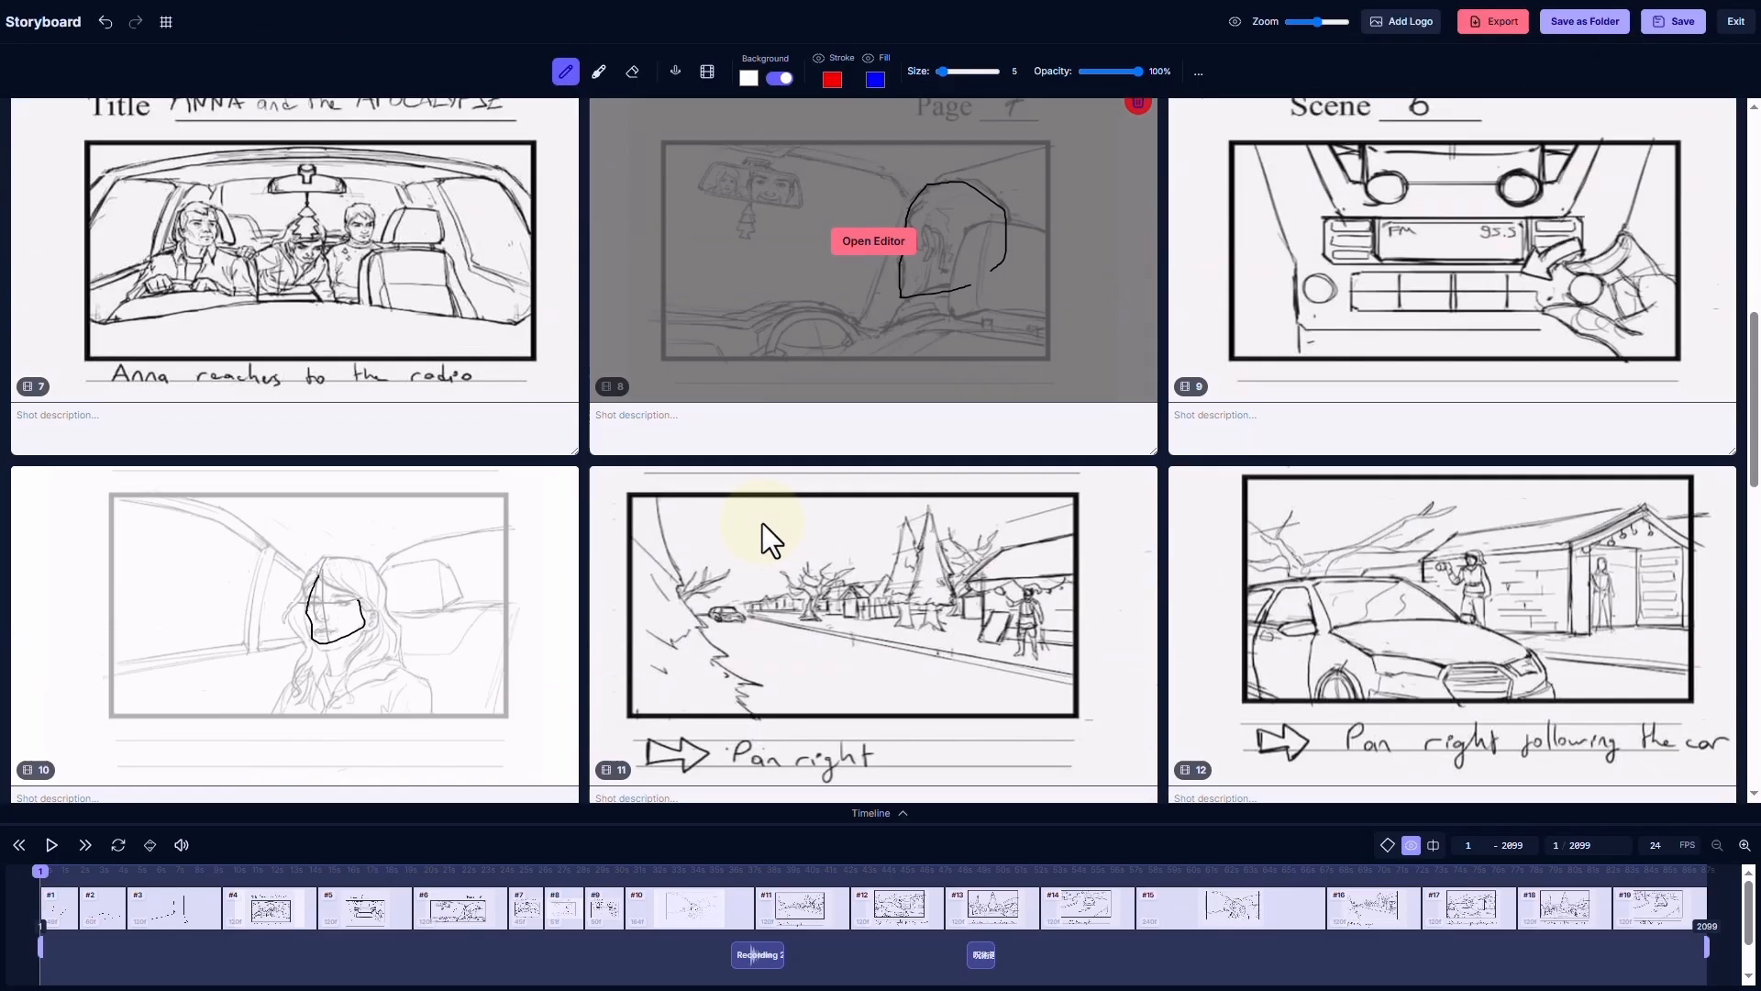
left_click(302, 591)
left_click(287, 518)
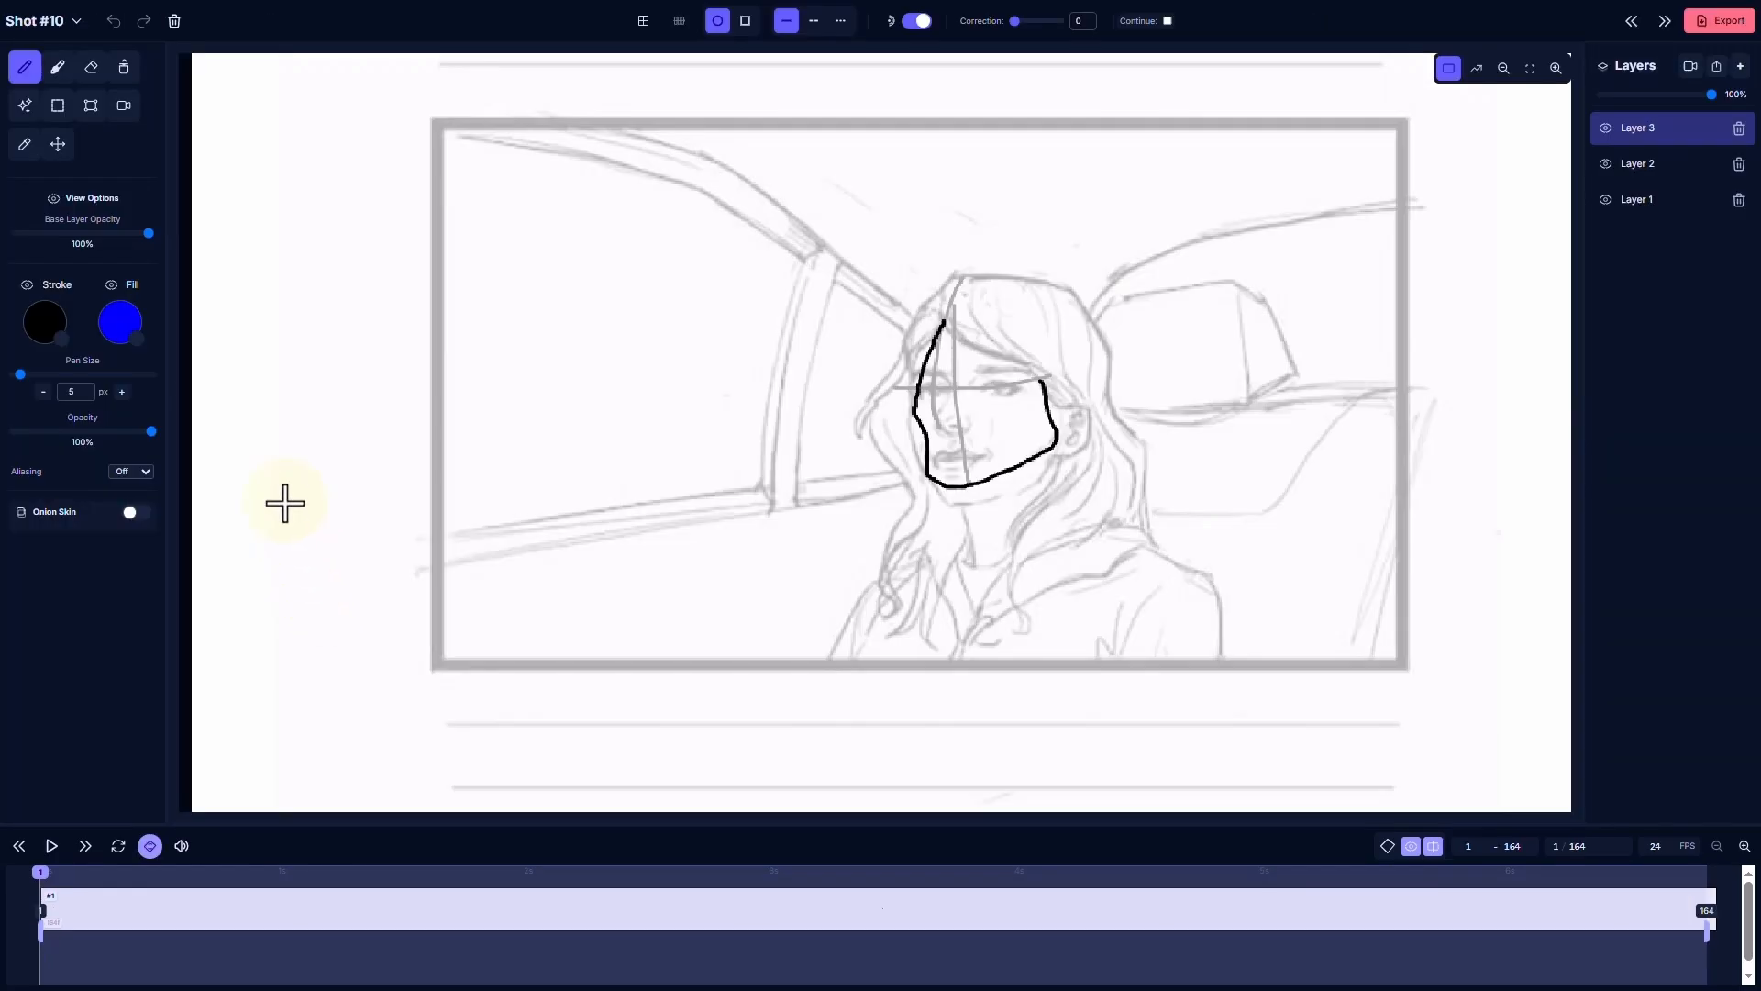
left_click(58, 66)
left_click_drag(940, 281, 881, 389)
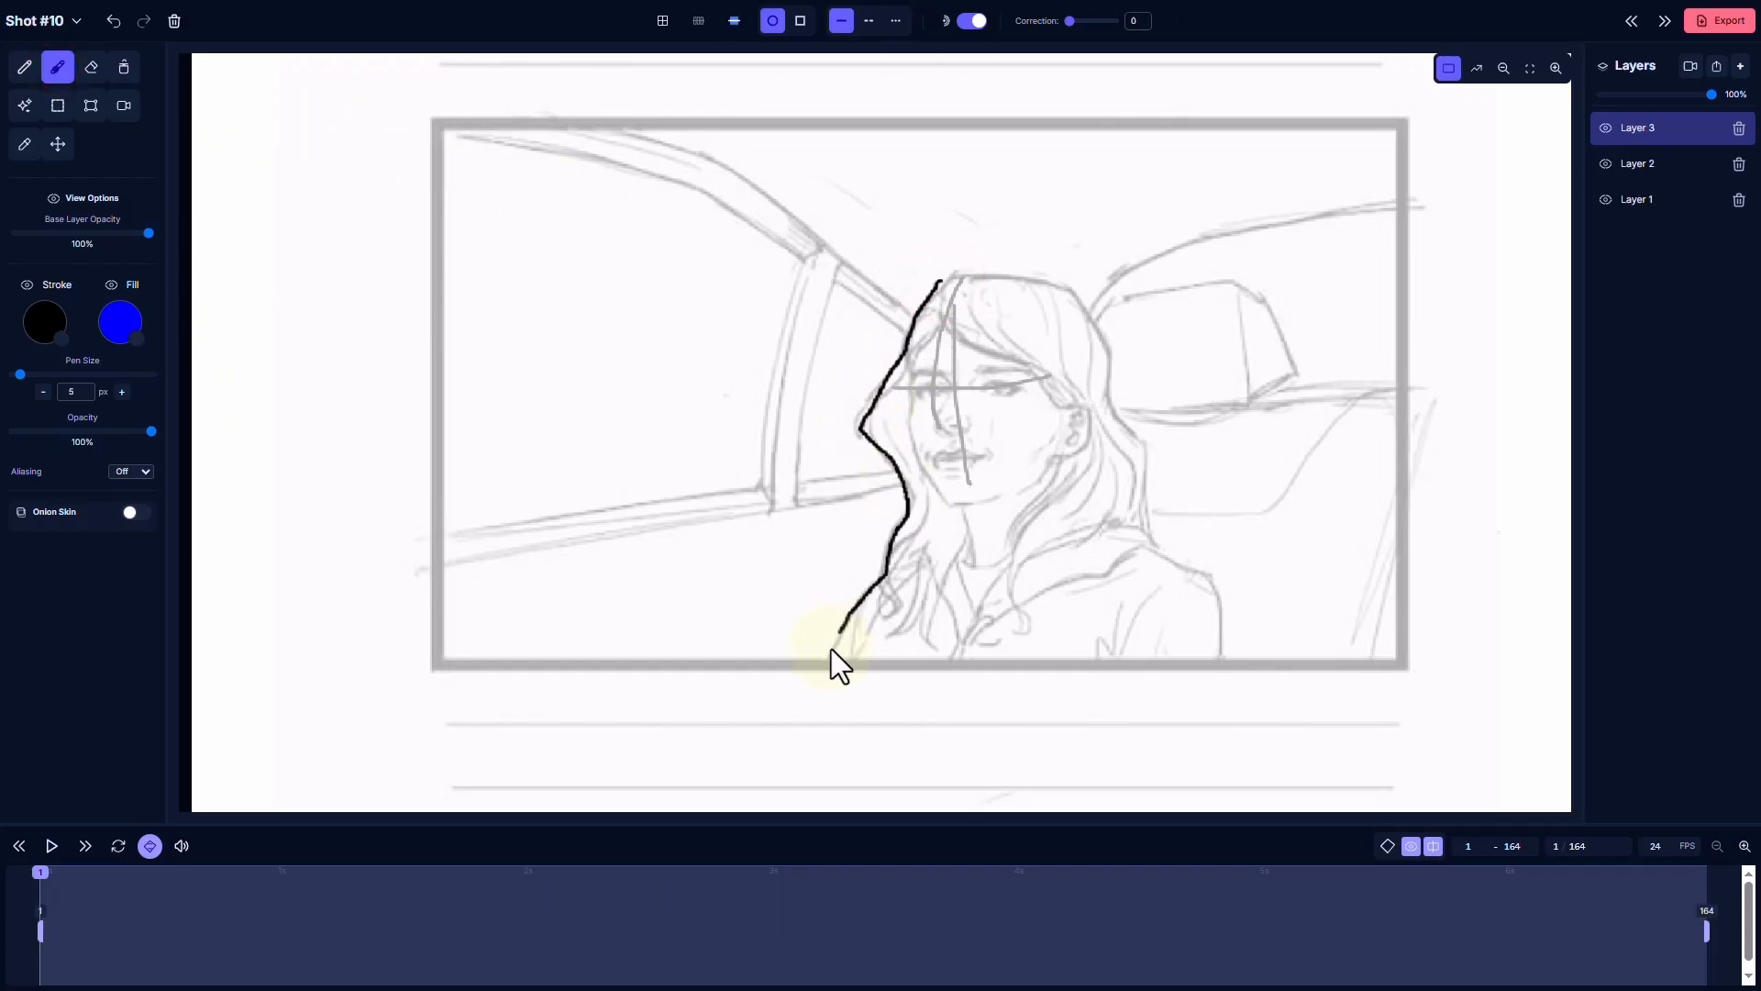
key("ctrl+z")
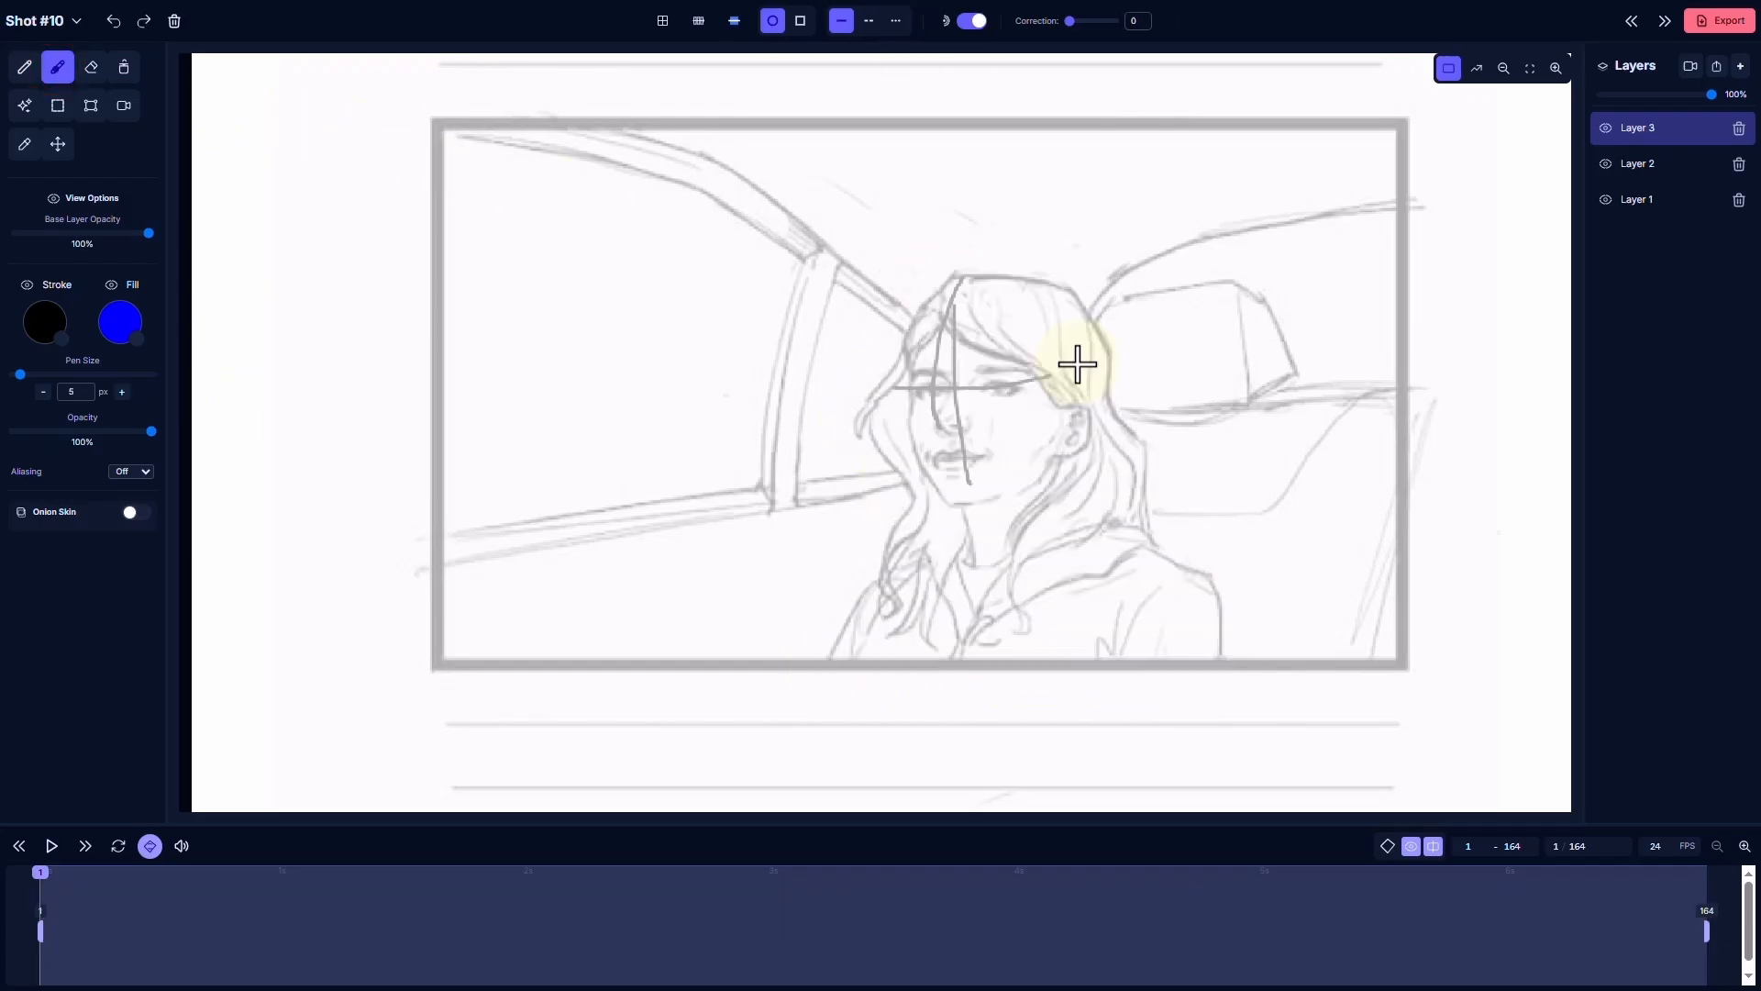
Enlarge and reposition Layer 2 with the layer transform so the sketch's drawn border fits the camera frame
left_click(1642, 163)
left_click(90, 106)
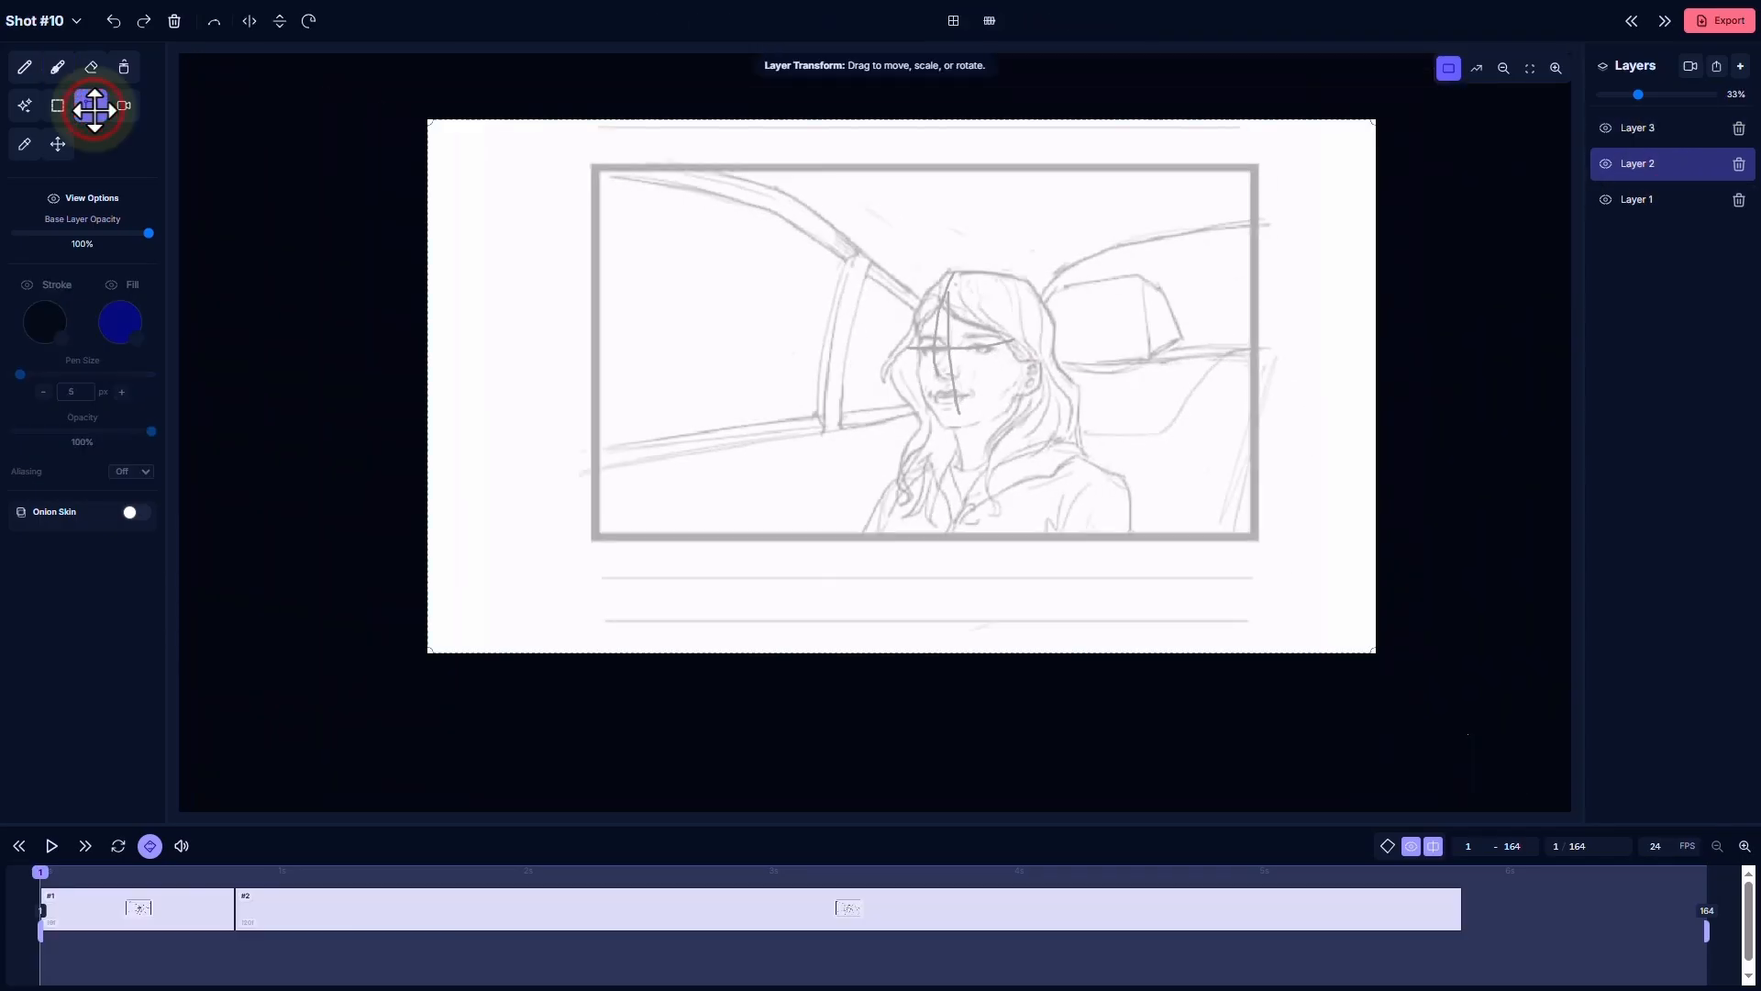
left_click_drag(1376, 120, 1444, 81)
mouse_move(1251, 265)
left_mouse_down()
mouse_move(1120, 373)
mouse_move(1137, 382)
left_mouse_up()
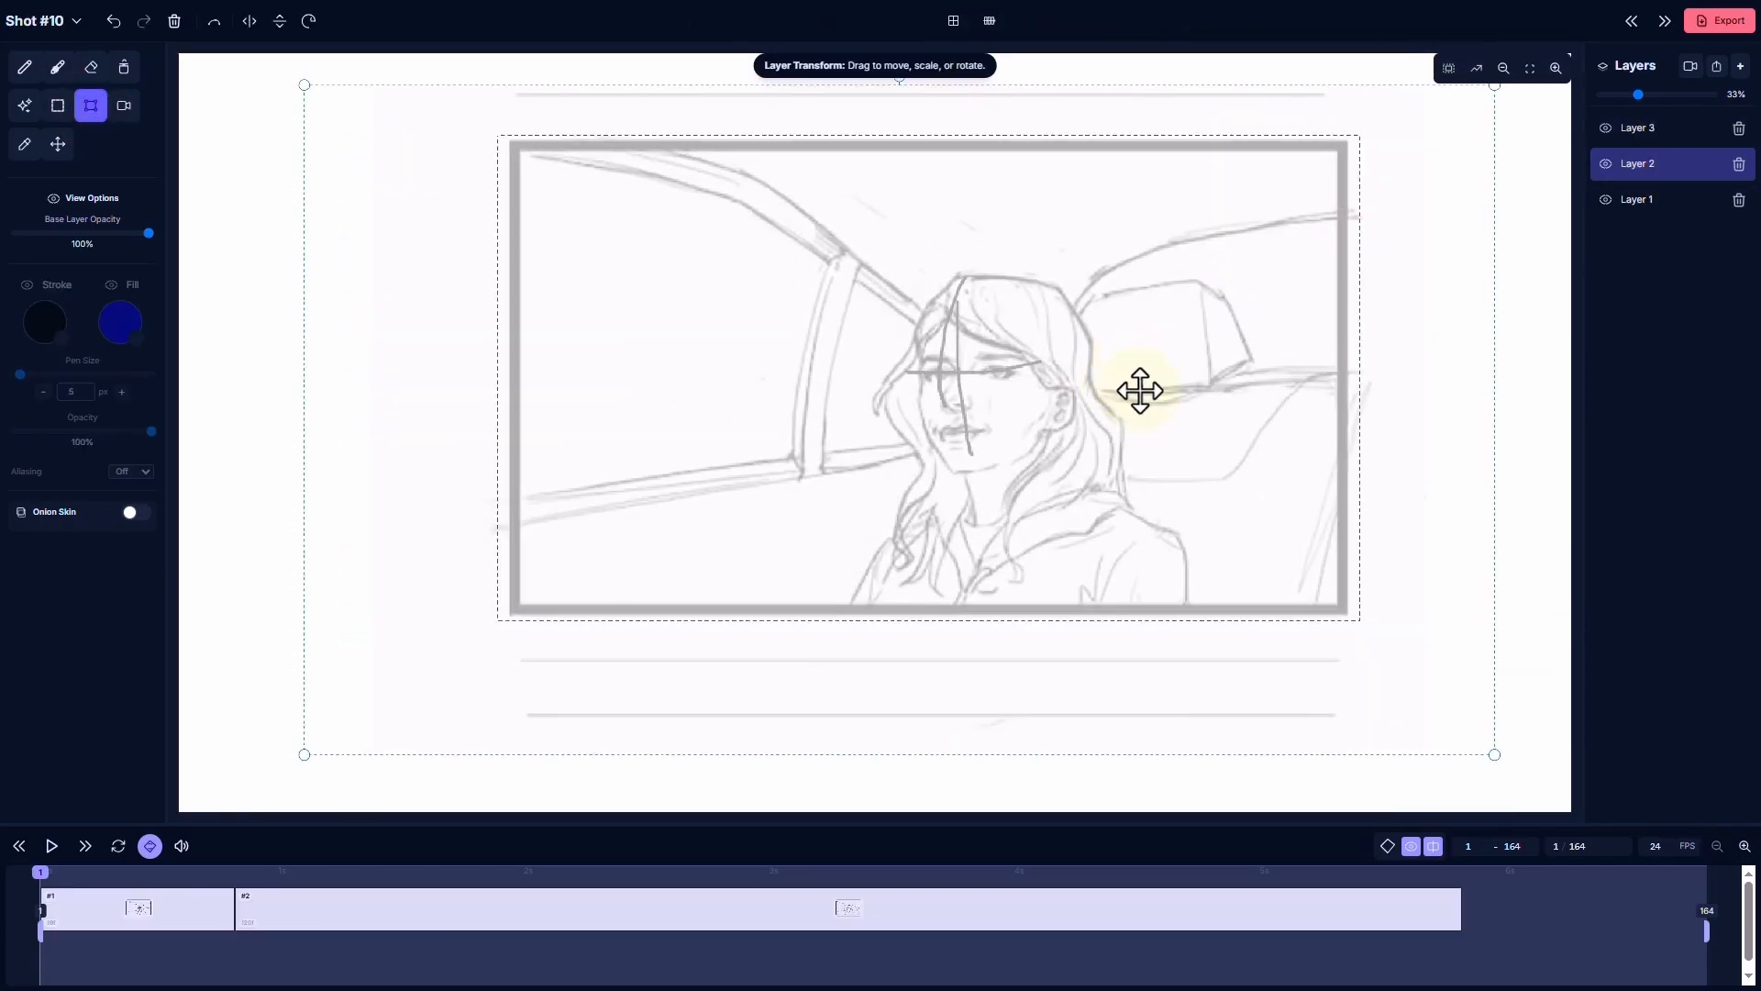
Trace the girl's eyes, nose, mouth, face contour and neck with the Pencil on Layer 3
left_click(1638, 127)
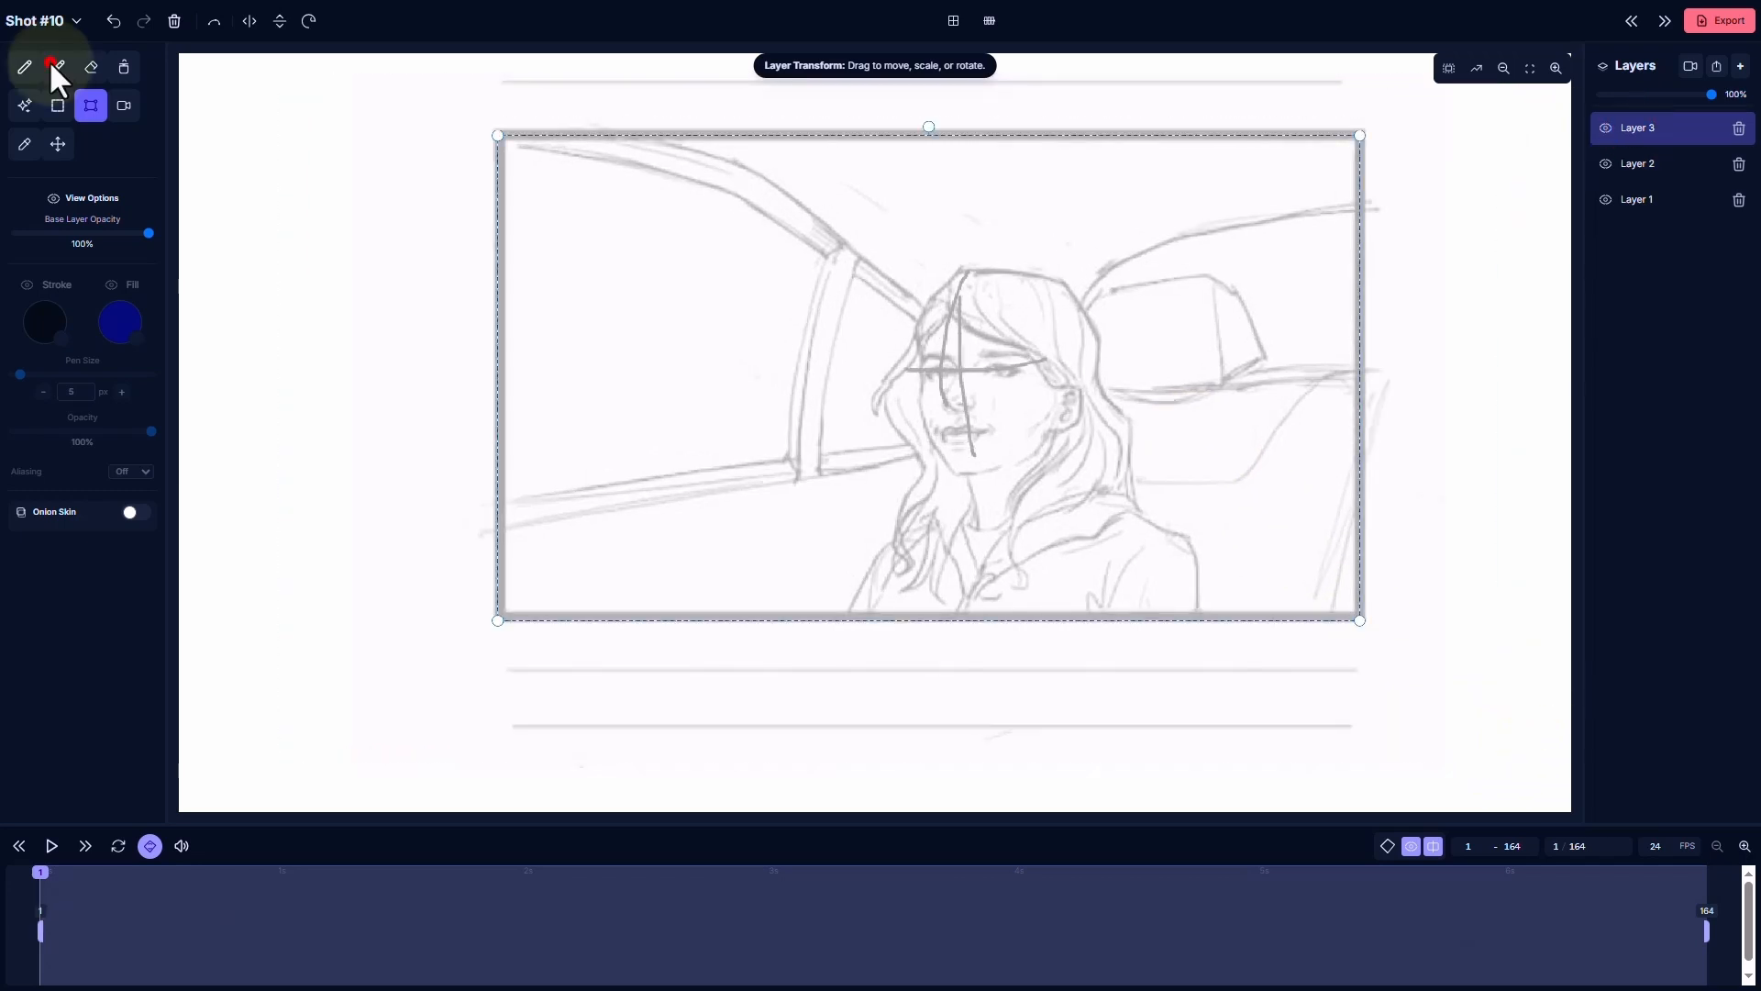
left_click(56, 66)
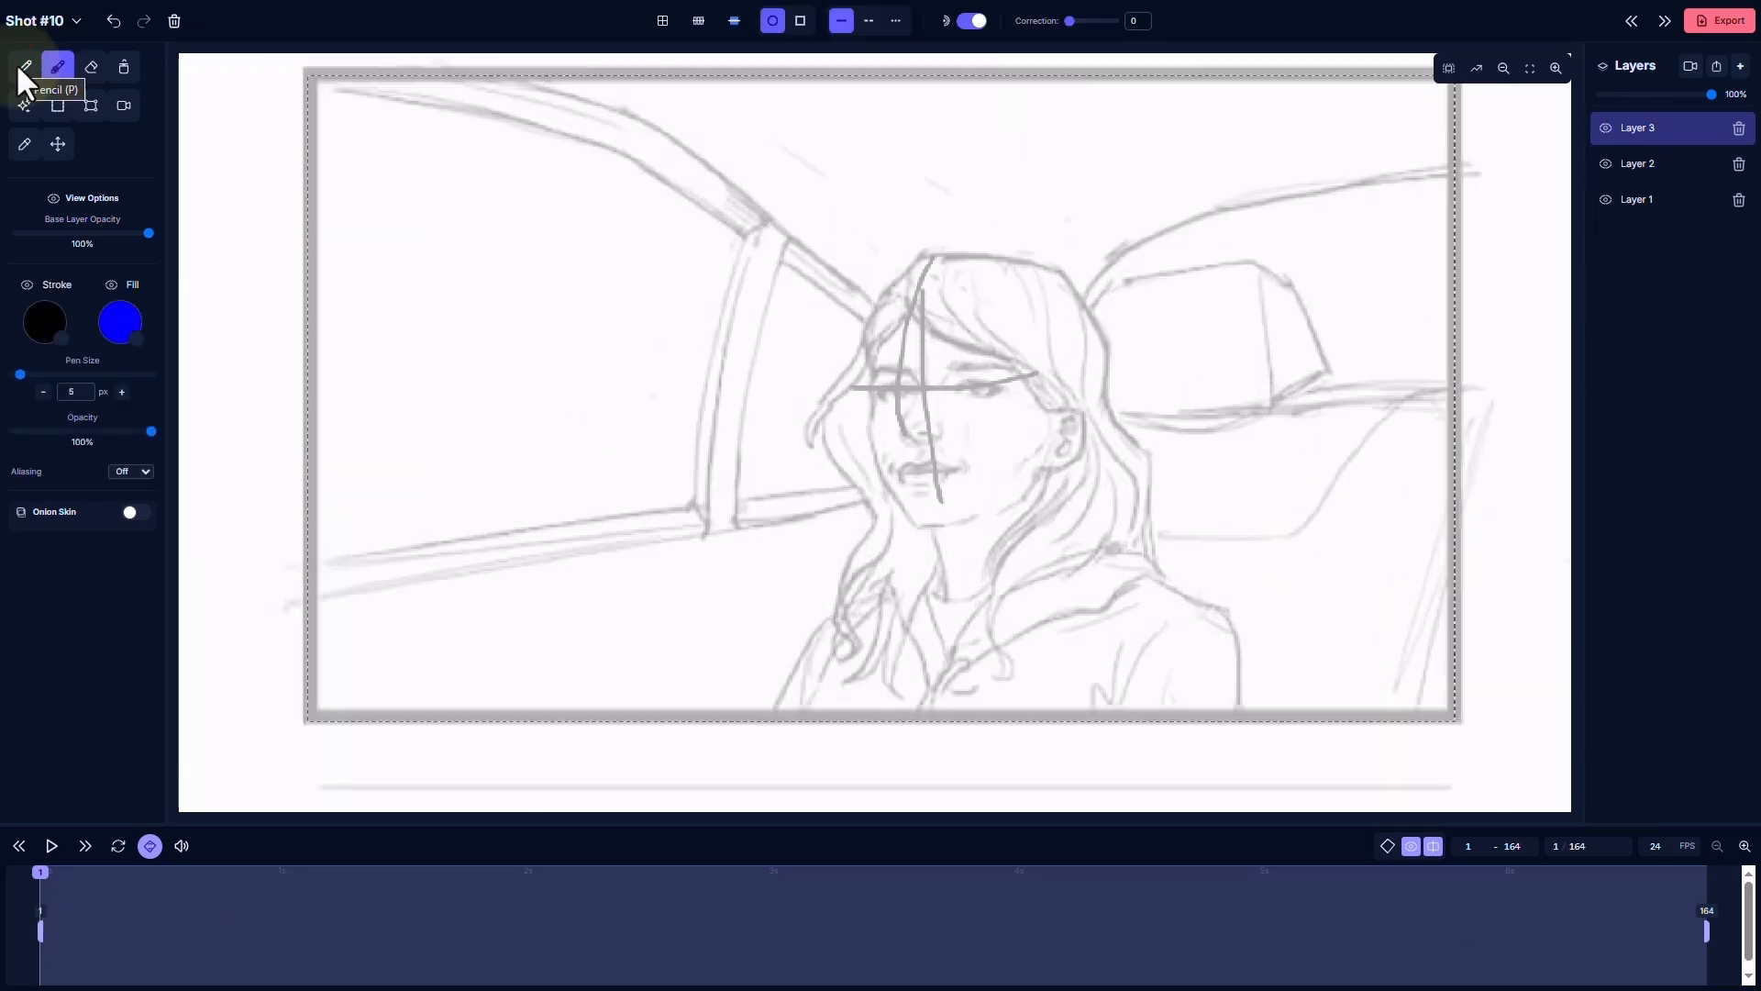
left_click(19, 66)
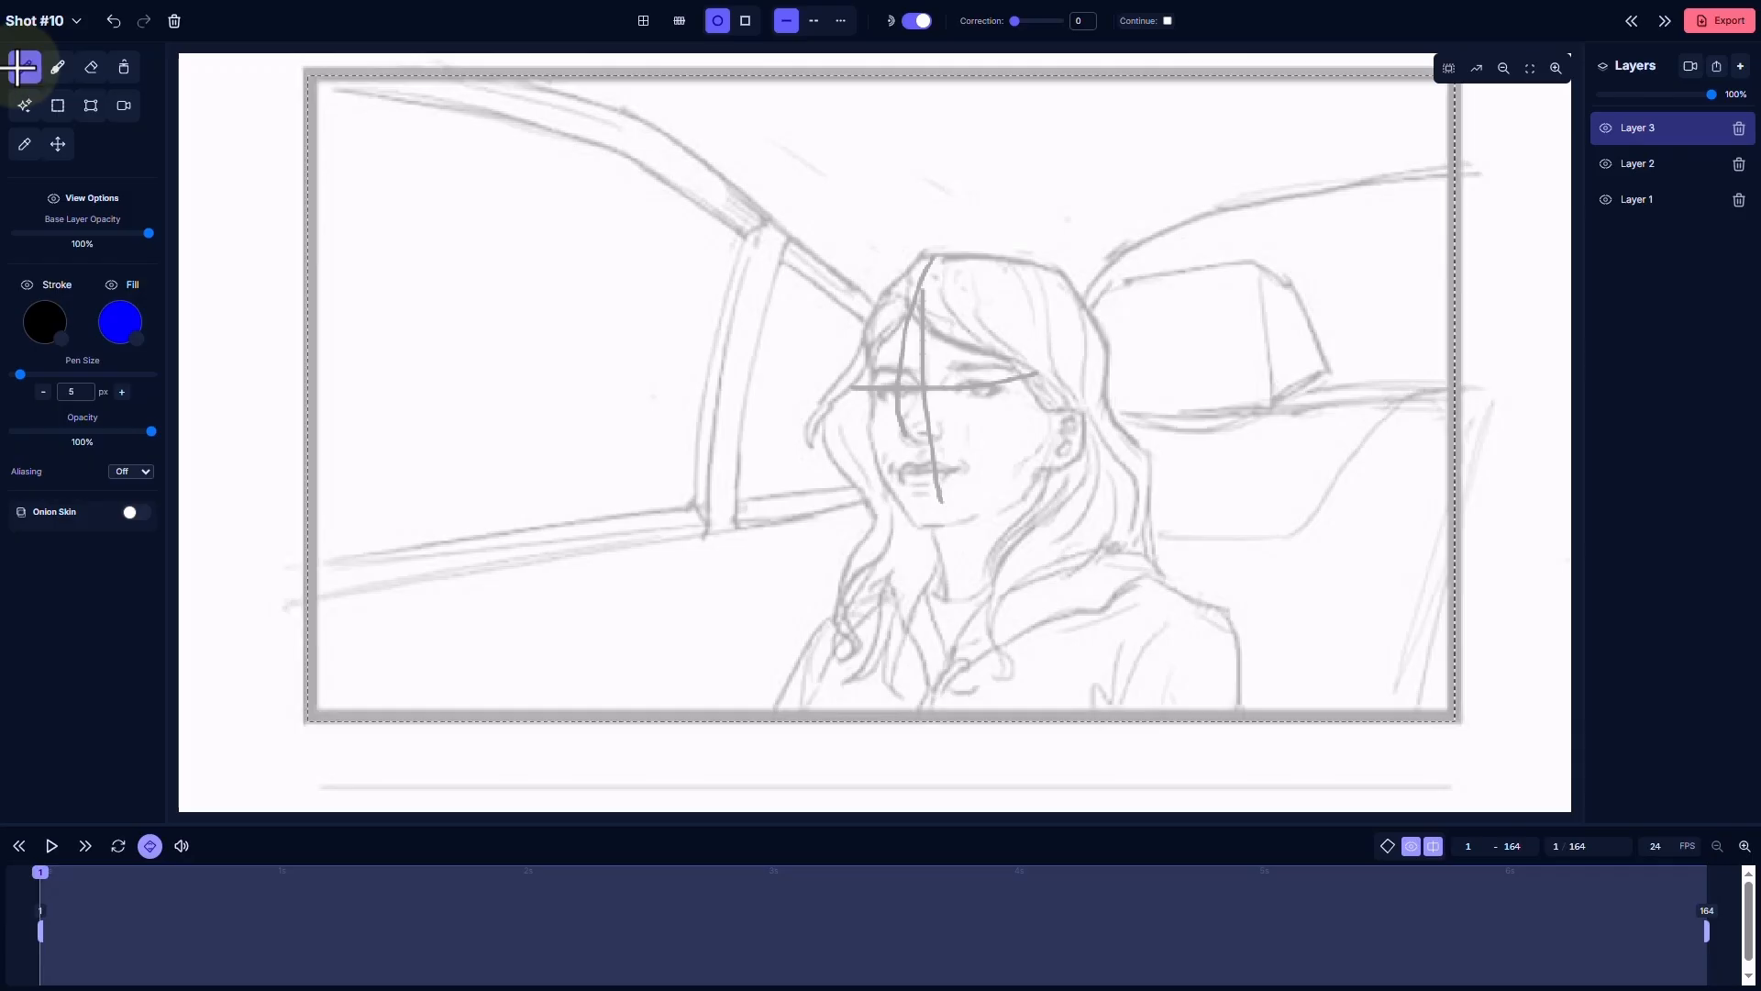
left_click_drag(877, 384, 989, 392)
left_click_drag(907, 422, 919, 438)
left_click_drag(906, 466, 965, 465)
left_click_drag(867, 351, 1038, 462)
left_click_drag(936, 530, 948, 614)
Trace the girl's fringe, outer hair, shoulders and collar on Layer 3, undoing a trial stroke along the seat's headrest
mouse_move(854, 346)
left_mouse_down()
mouse_move(915, 301)
mouse_move(954, 337)
left_mouse_up()
left_click_drag(908, 265, 857, 564)
mouse_move(915, 260)
left_mouse_down()
mouse_move(1100, 294)
mouse_move(1165, 587)
left_mouse_up()
mouse_move(1146, 590)
left_mouse_down()
mouse_move(1230, 660)
mouse_move(1238, 706)
left_mouse_up()
left_click_drag(1147, 591, 945, 681)
left_click_drag(923, 571, 907, 648)
mouse_move(851, 596)
left_mouse_down()
mouse_move(825, 625)
mouse_move(788, 722)
left_mouse_up()
mouse_move(1101, 291)
left_mouse_down()
mouse_move(1199, 279)
mouse_move(1273, 308)
mouse_move(1298, 390)
left_mouse_up()
key("ctrl+z")
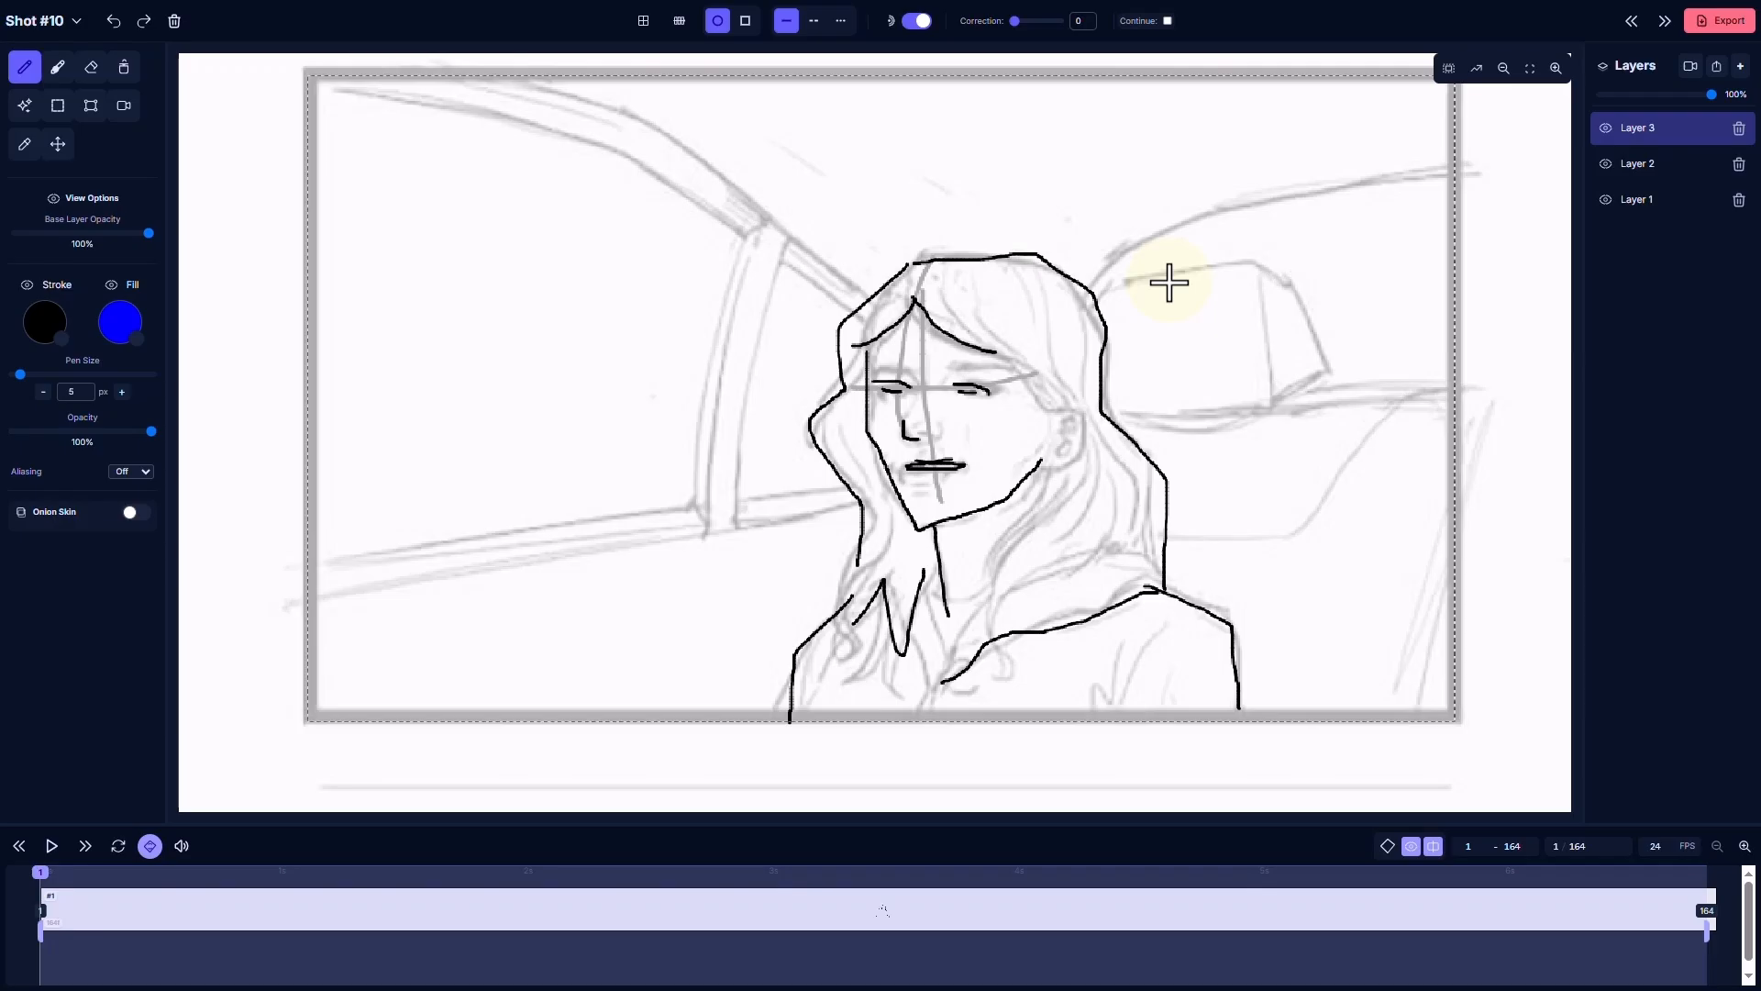
Try the Brush with the stroke off by painting blue filled shapes over the girl's forehead, undoing each one
left_click(57, 67)
scroll(981, 279, "down", 1)
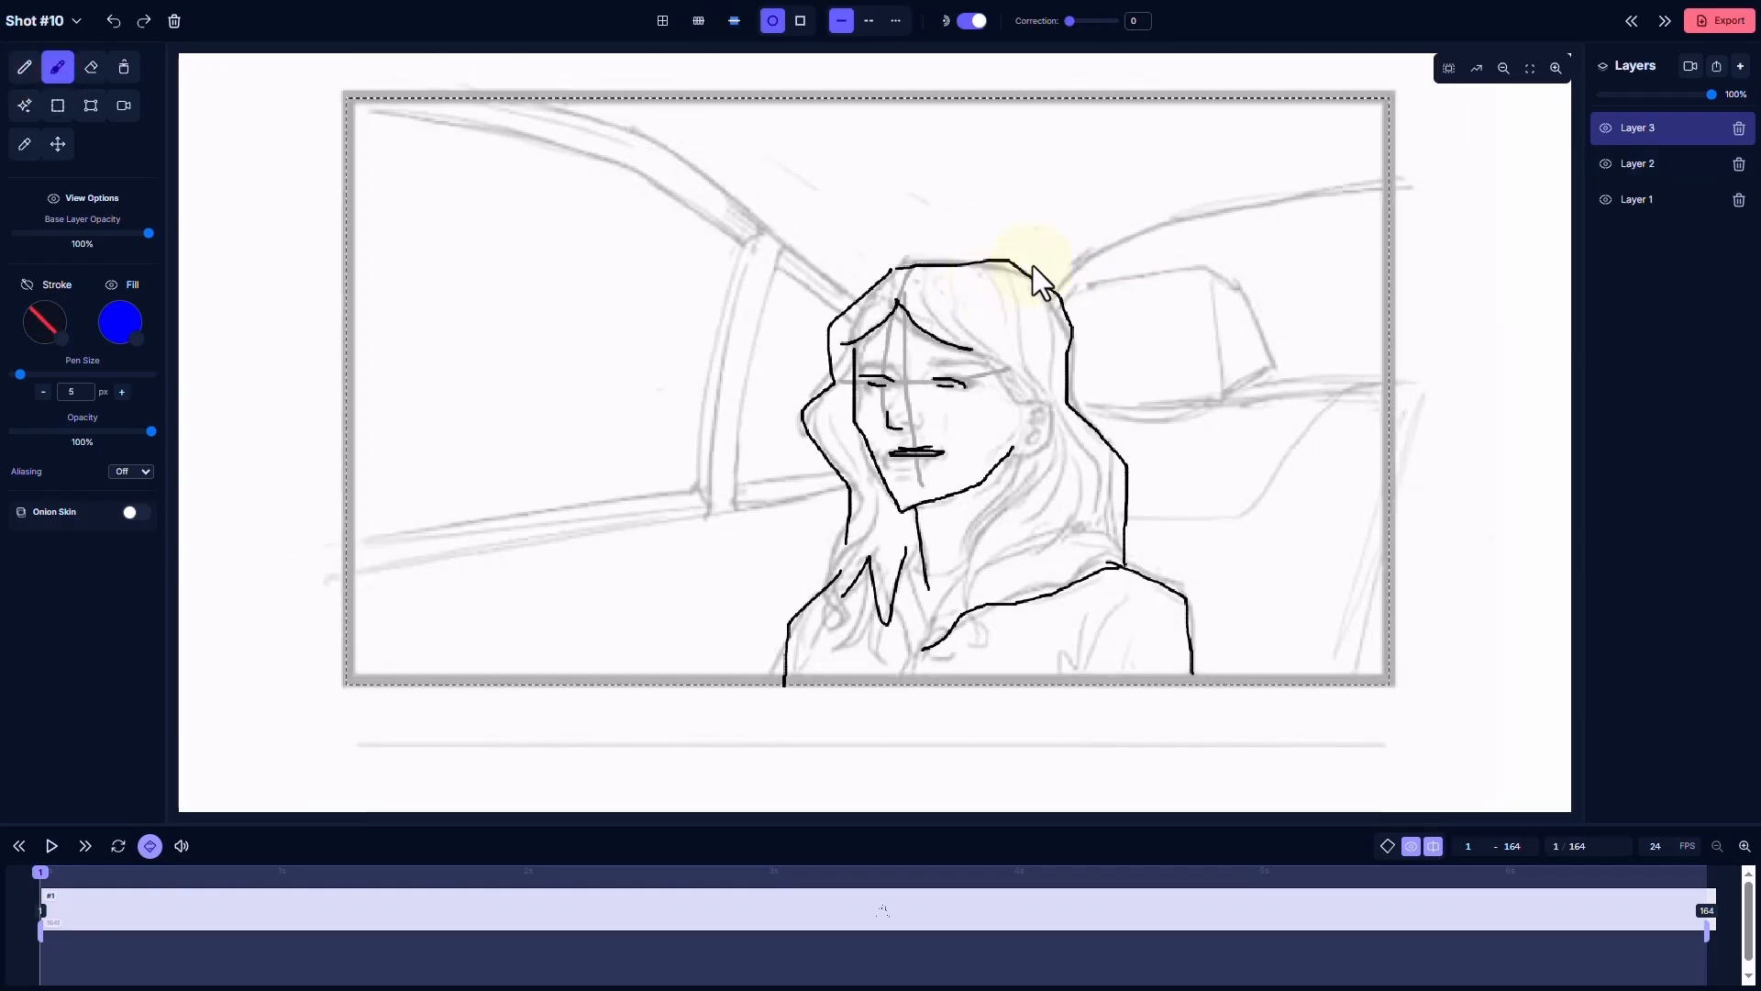
left_click(1607, 125)
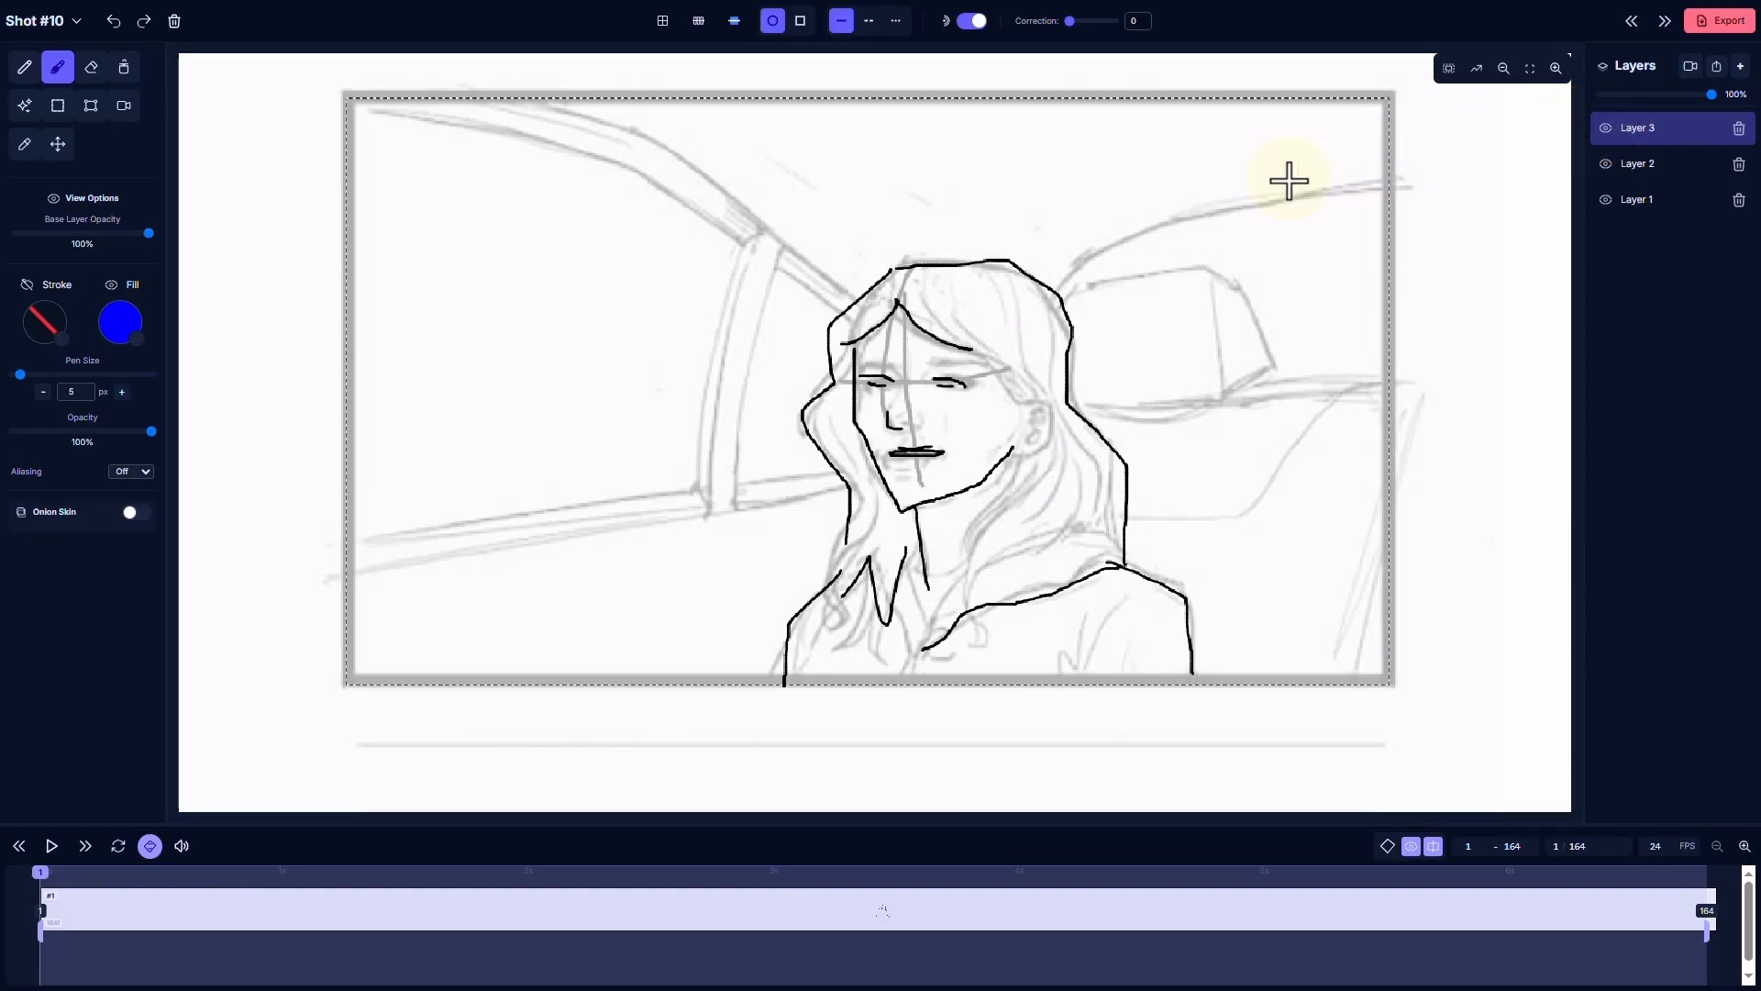
mouse_move(917, 243)
left_mouse_down()
mouse_move(964, 268)
mouse_move(908, 312)
left_mouse_up()
scroll(826, 183, "up", 1)
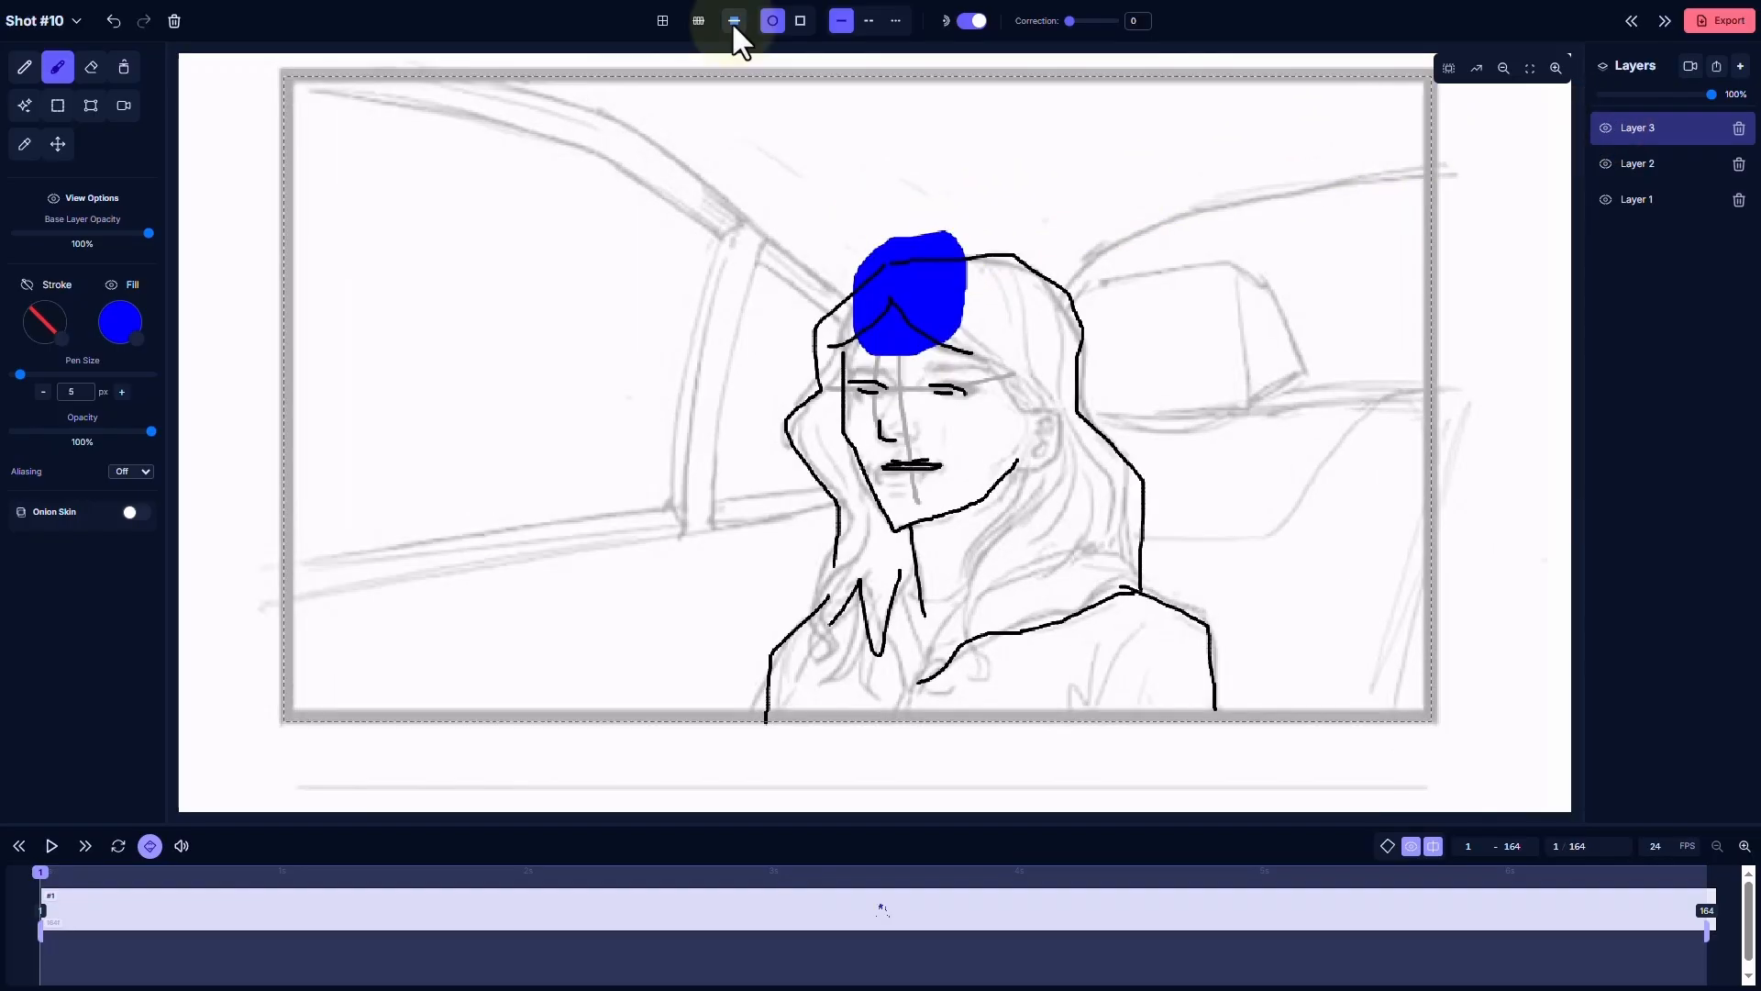
scroll(935, 335, "up", 2)
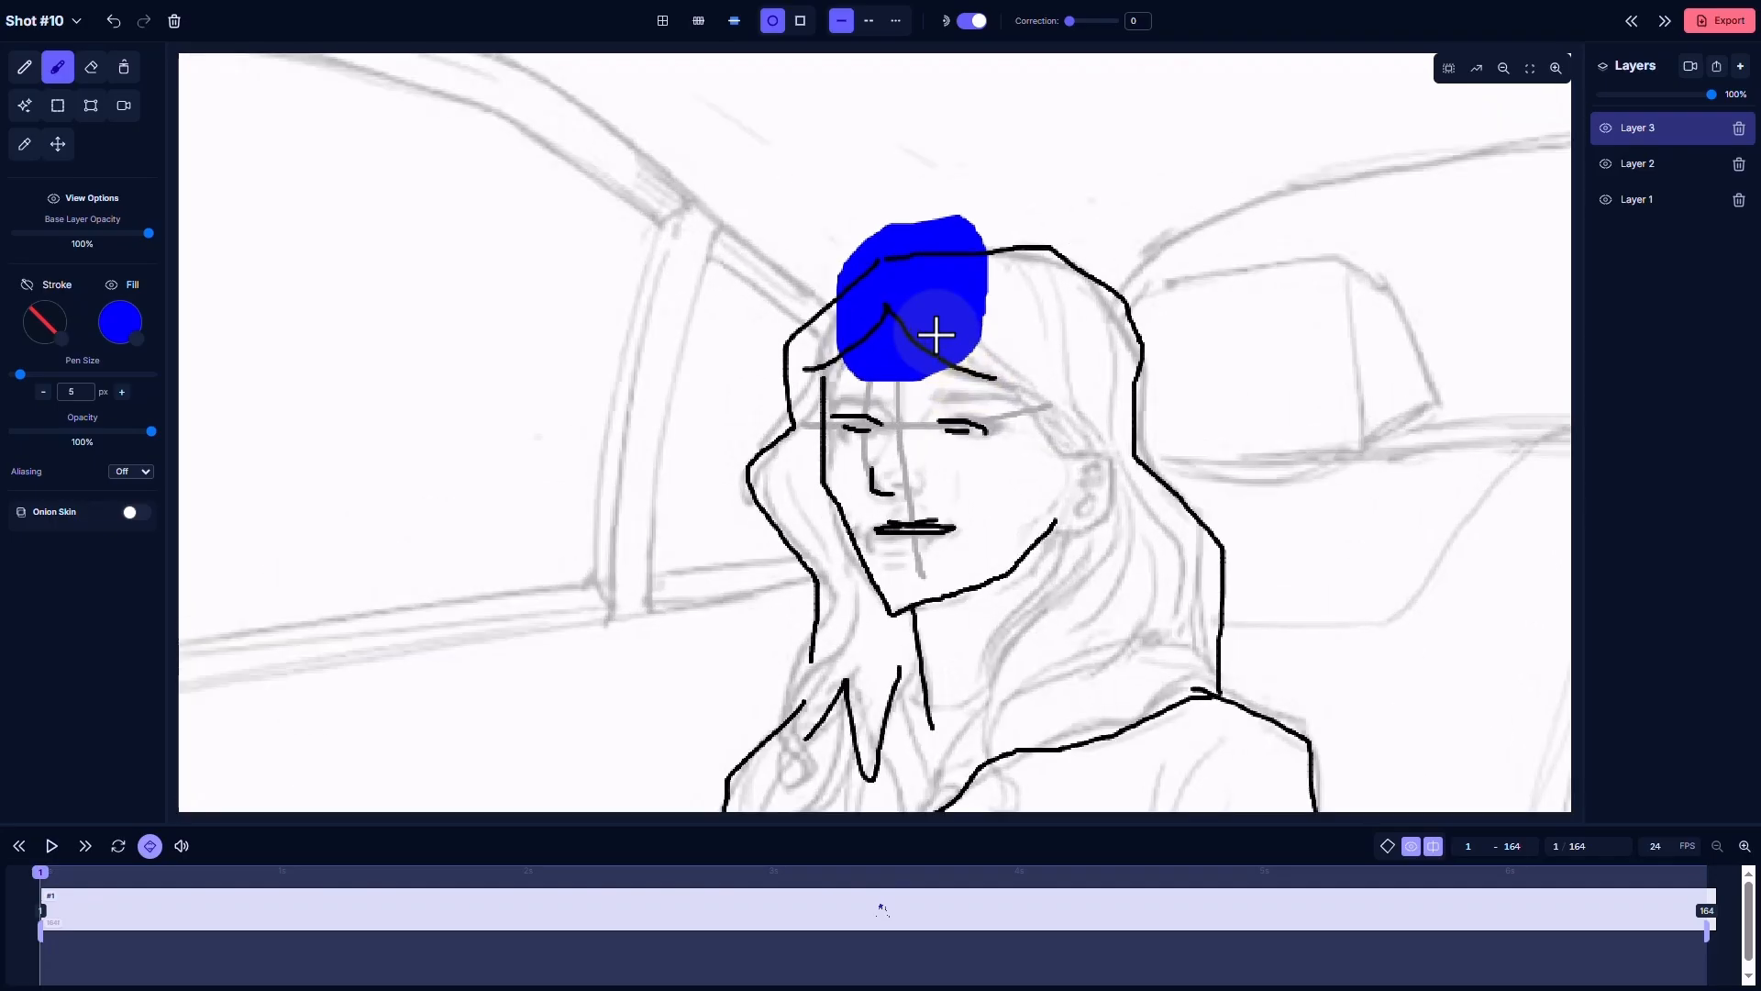
key("ctrl+z")
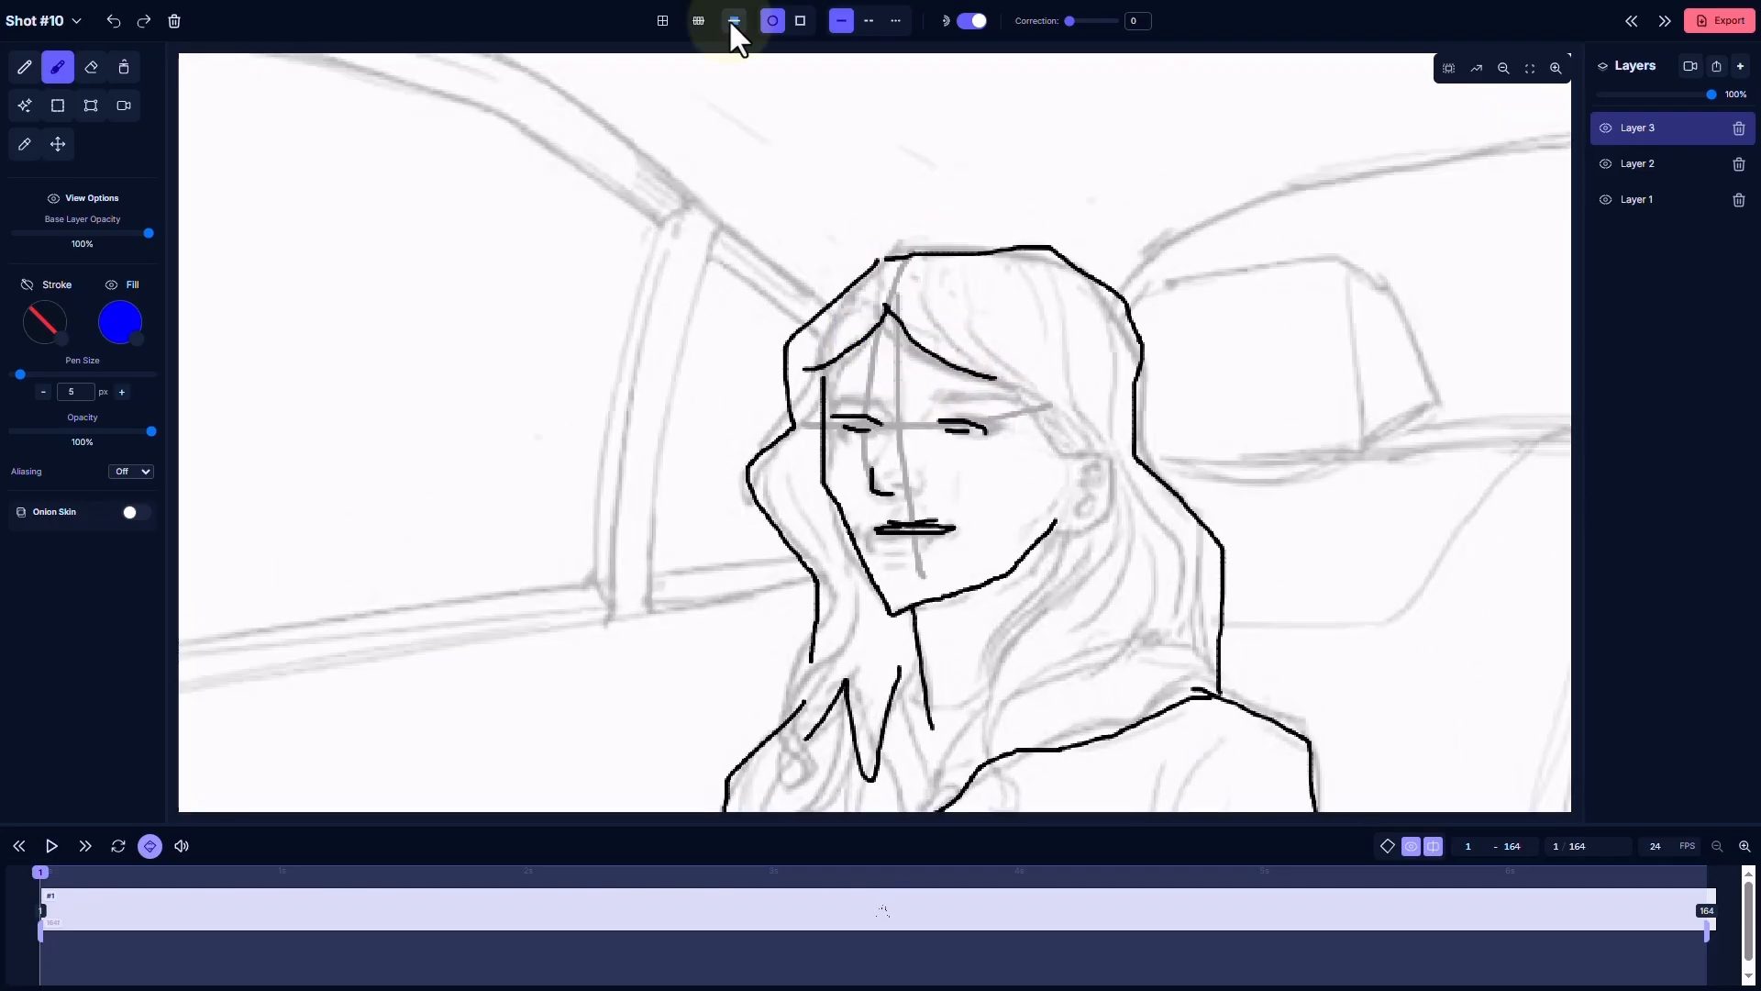
left_click_drag(924, 216, 968, 219)
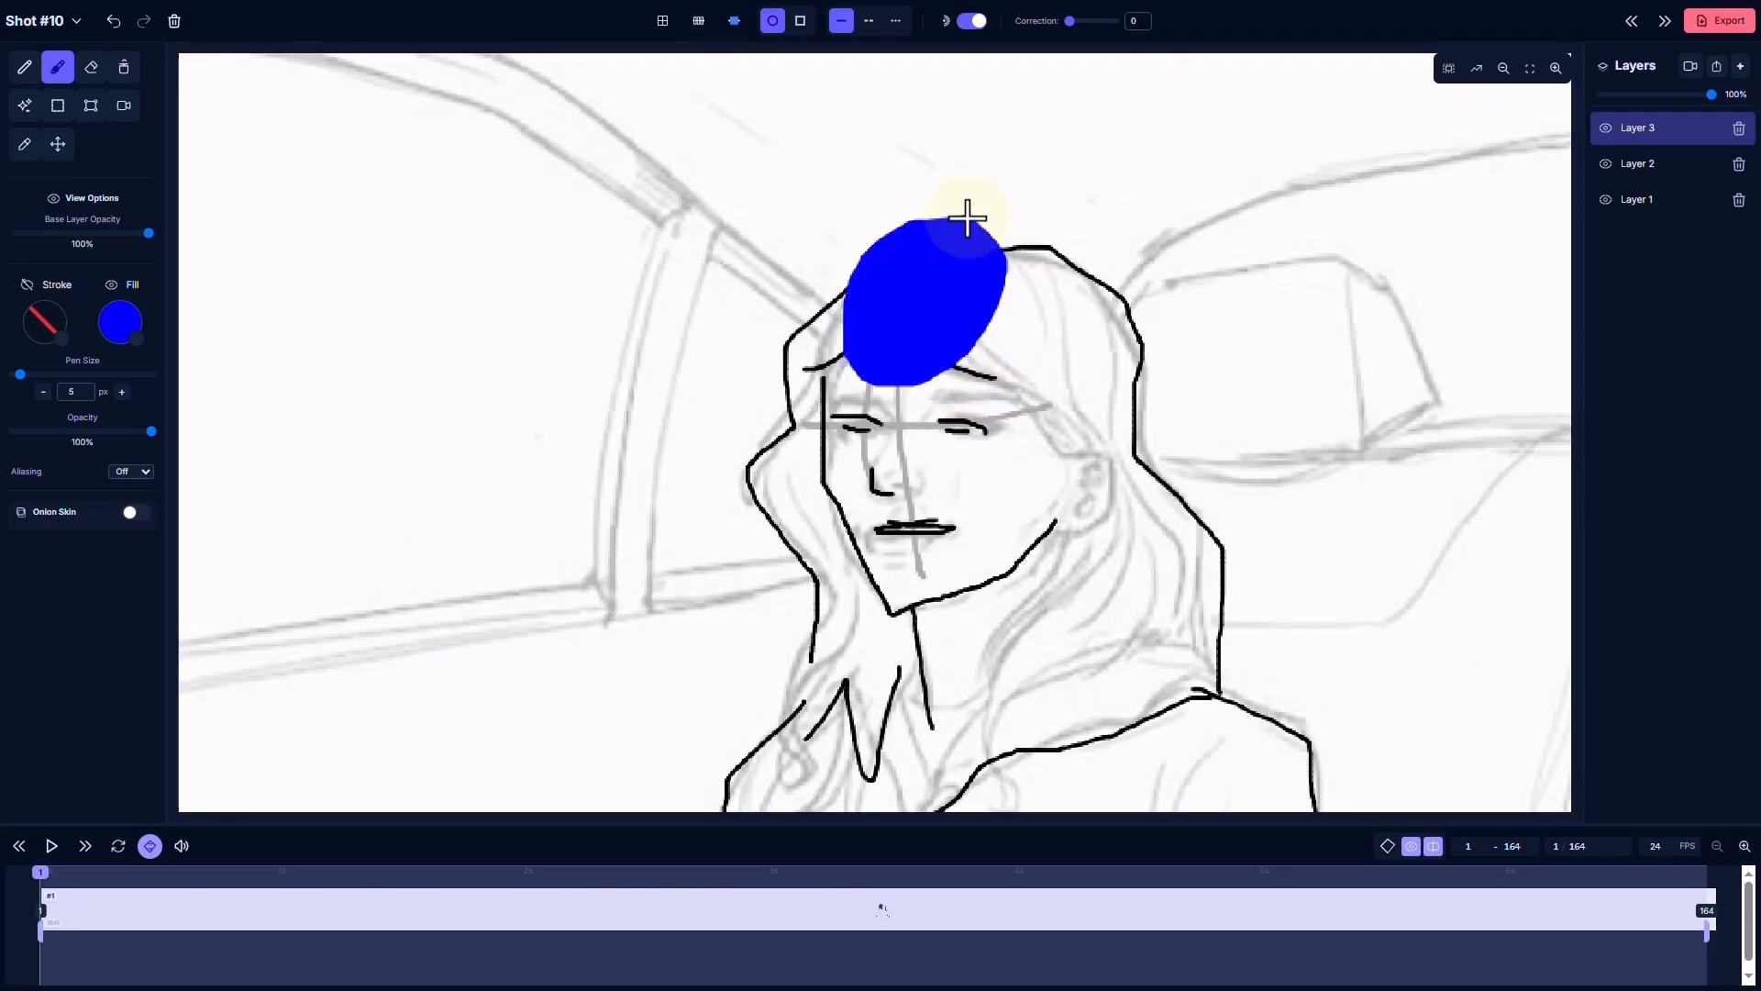
key("ctrl+z")
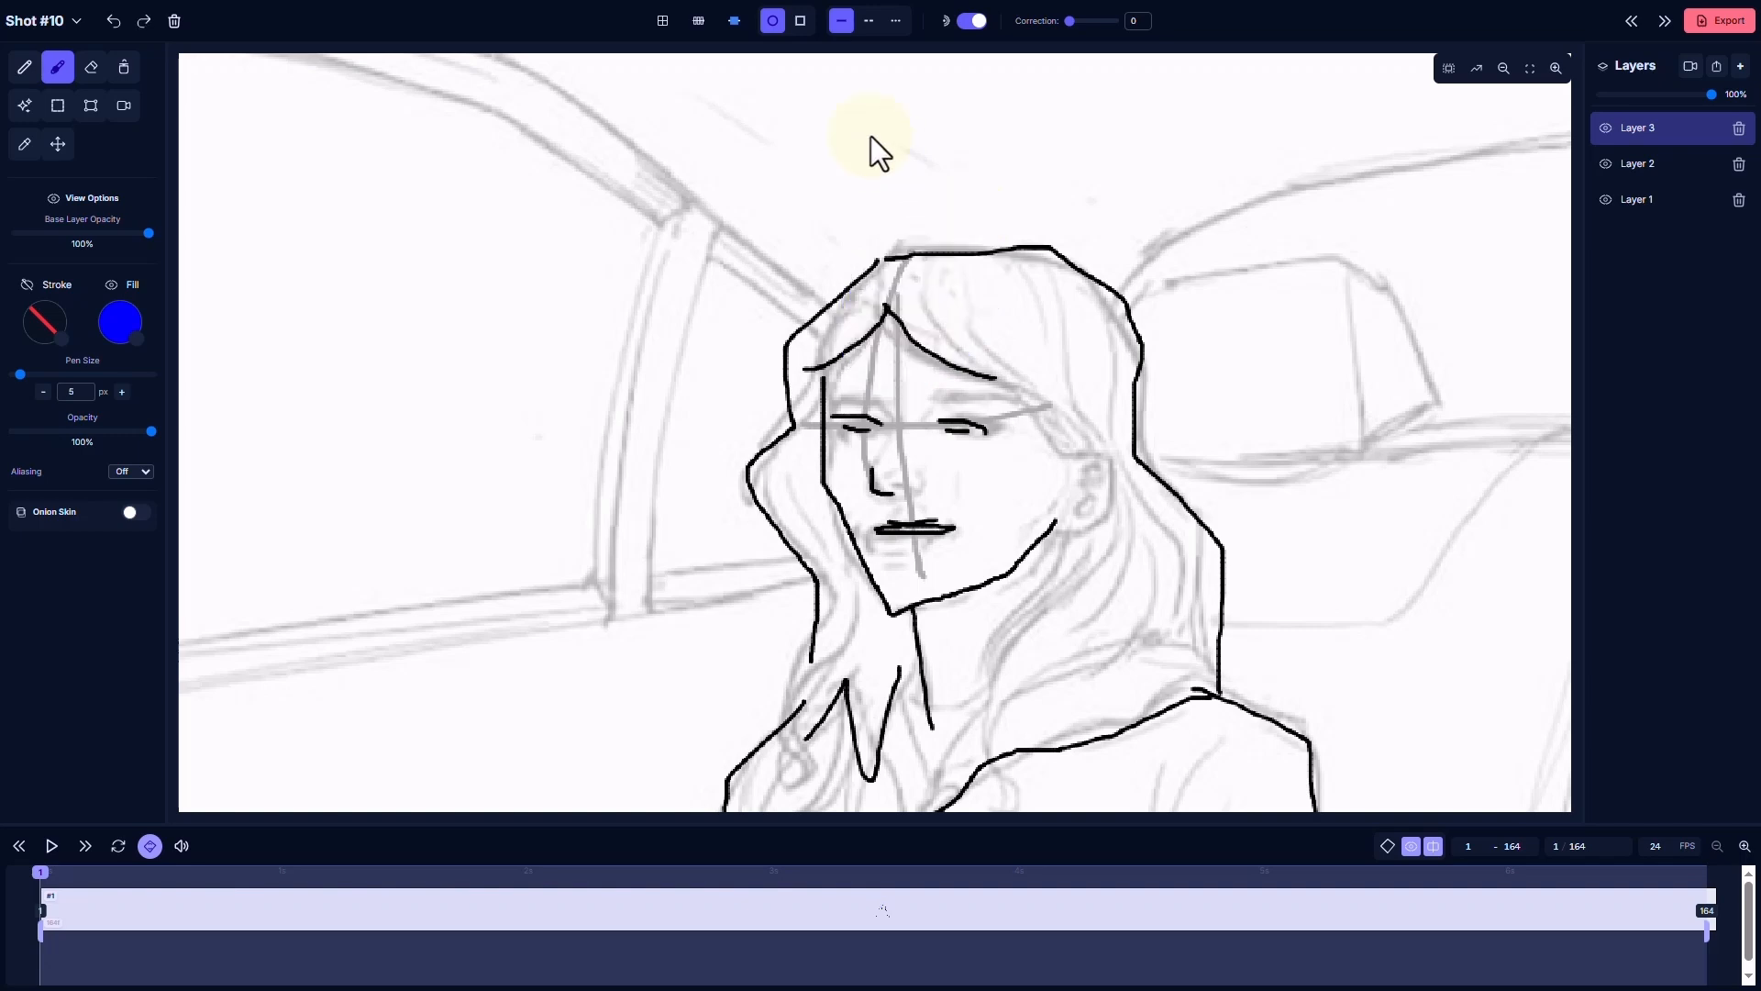
Paint a closed blue silhouette of the girl with the Brush behind her line art on Layer 3
left_click(730, 21)
mouse_move(804, 269)
left_mouse_down()
mouse_move(779, 301)
mouse_move(778, 363)
left_mouse_up()
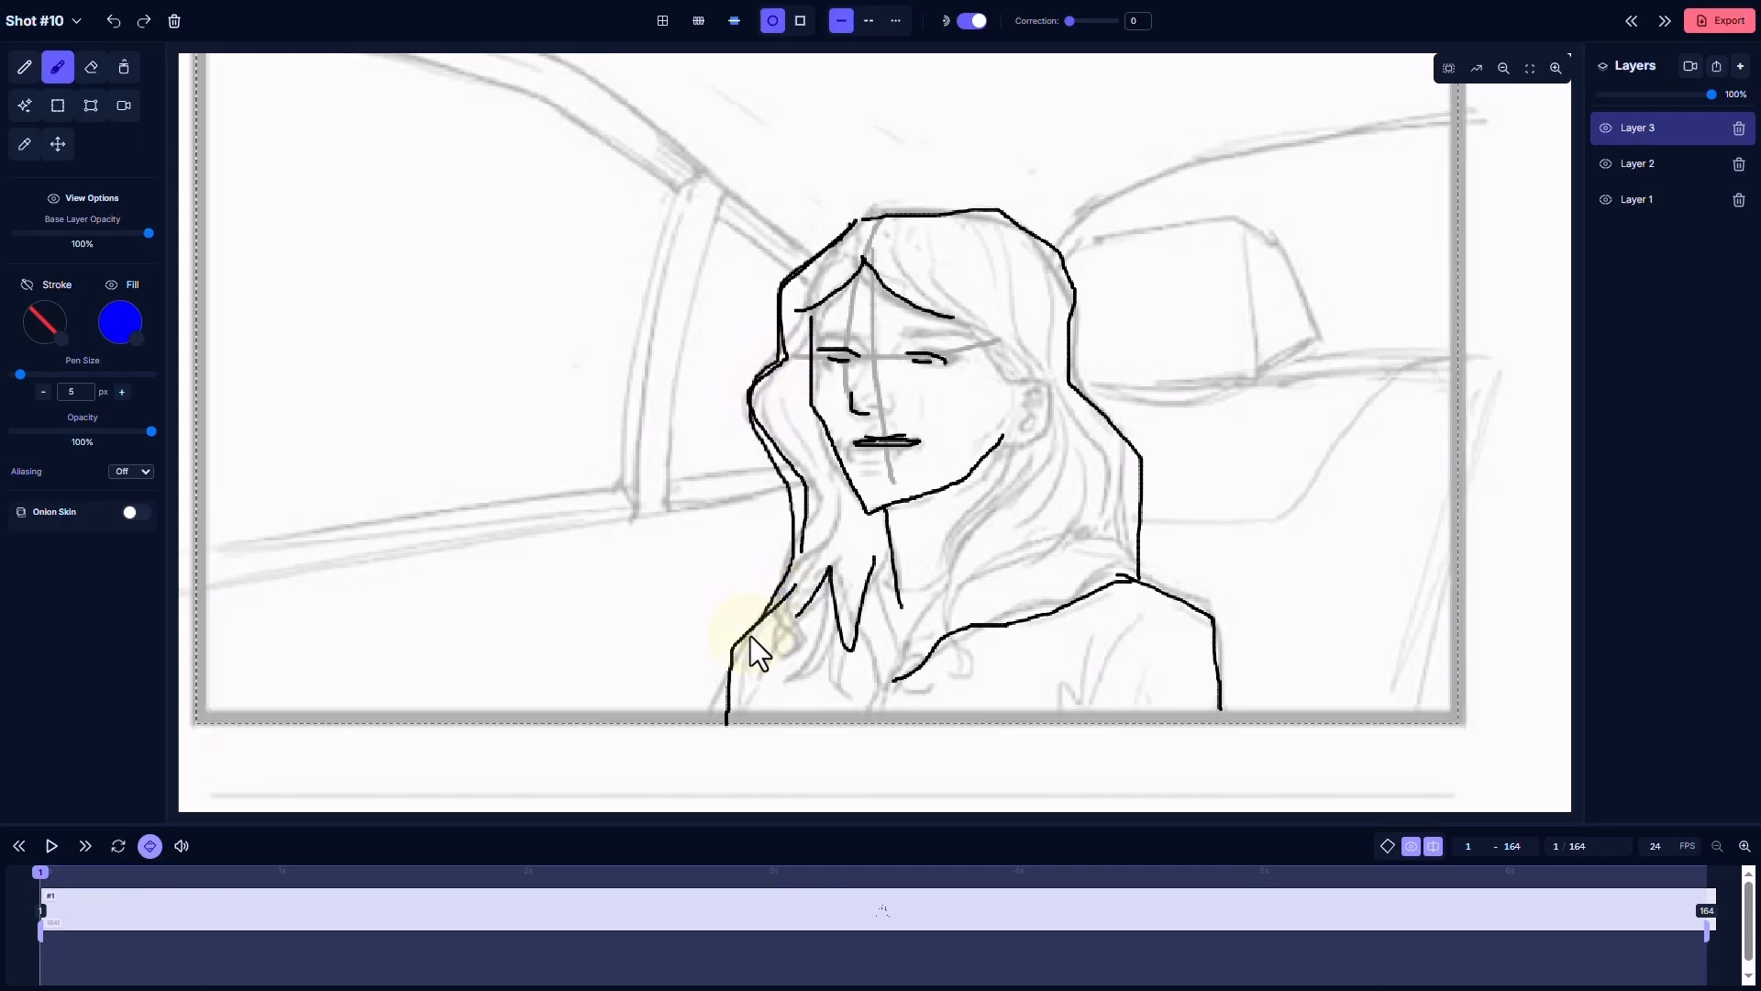
left_click_drag(724, 730, 1191, 762)
left_click_drag(1214, 657, 1033, 223)
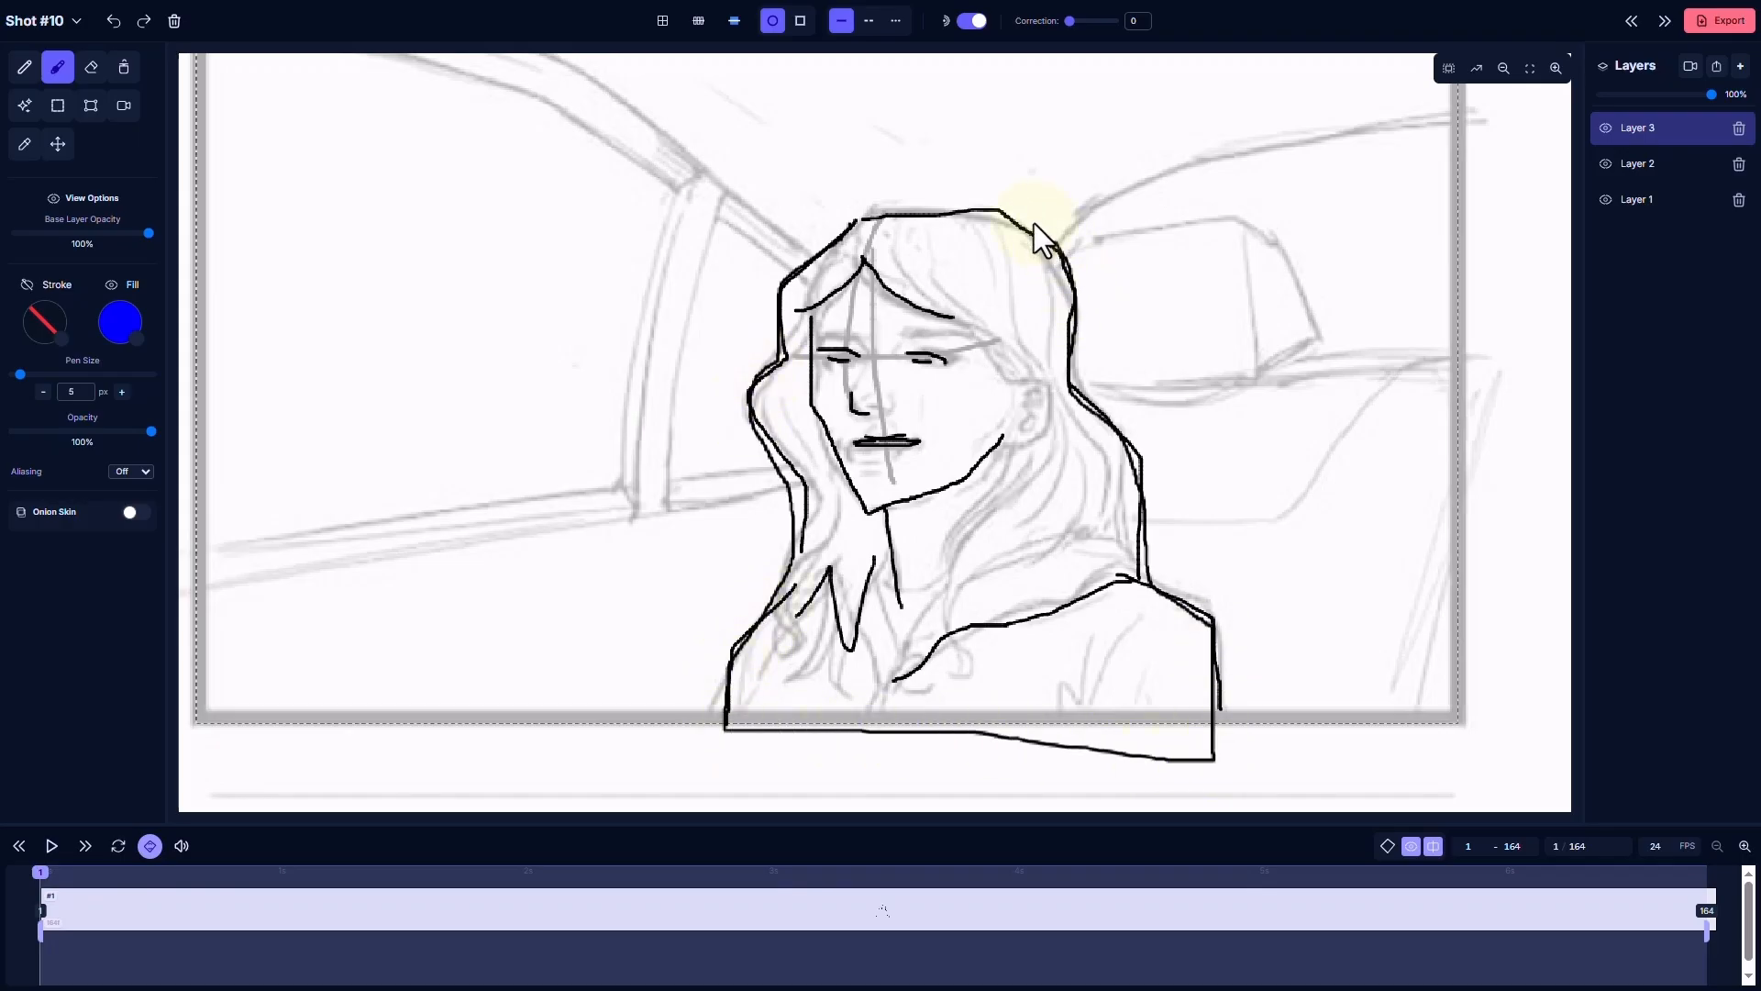
left_click_drag(837, 230, 840, 225)
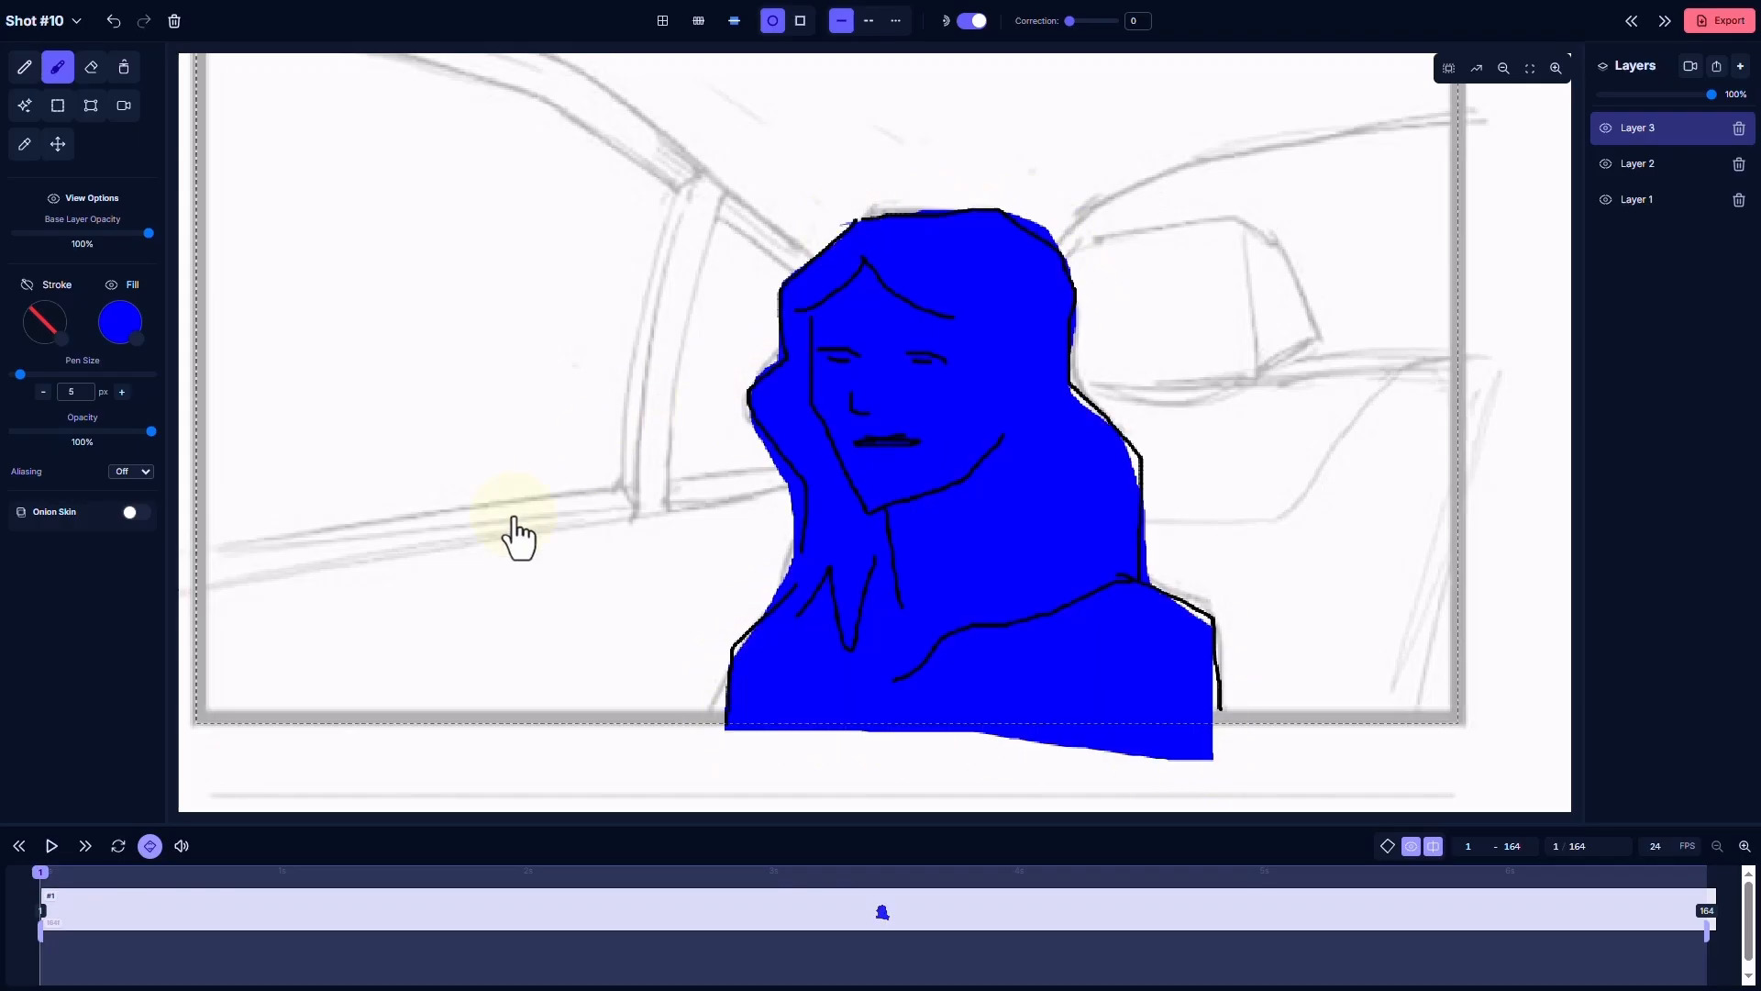
Go to frame 21 and paint a blue silhouette of the girl turned in profile as a new drawing on Layer 3
mouse_move(110, 872)
left_mouse_down()
mouse_move(385, 890)
mouse_move(420, 862)
left_mouse_up()
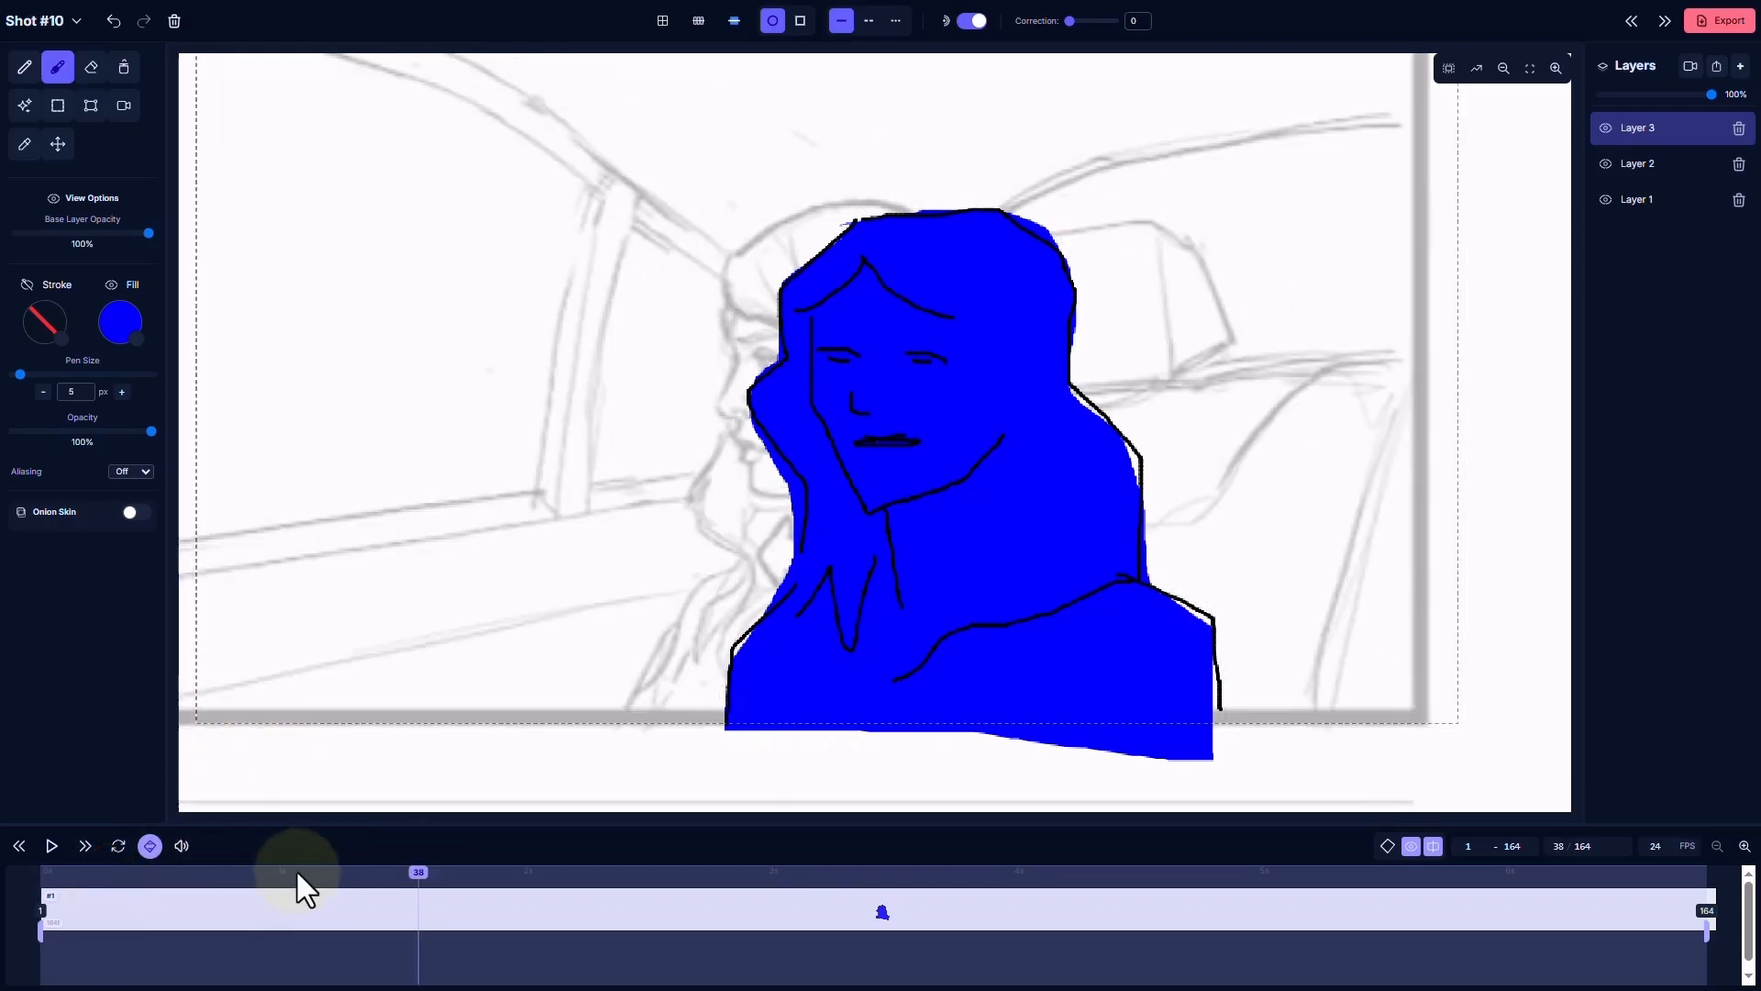
left_click(245, 903)
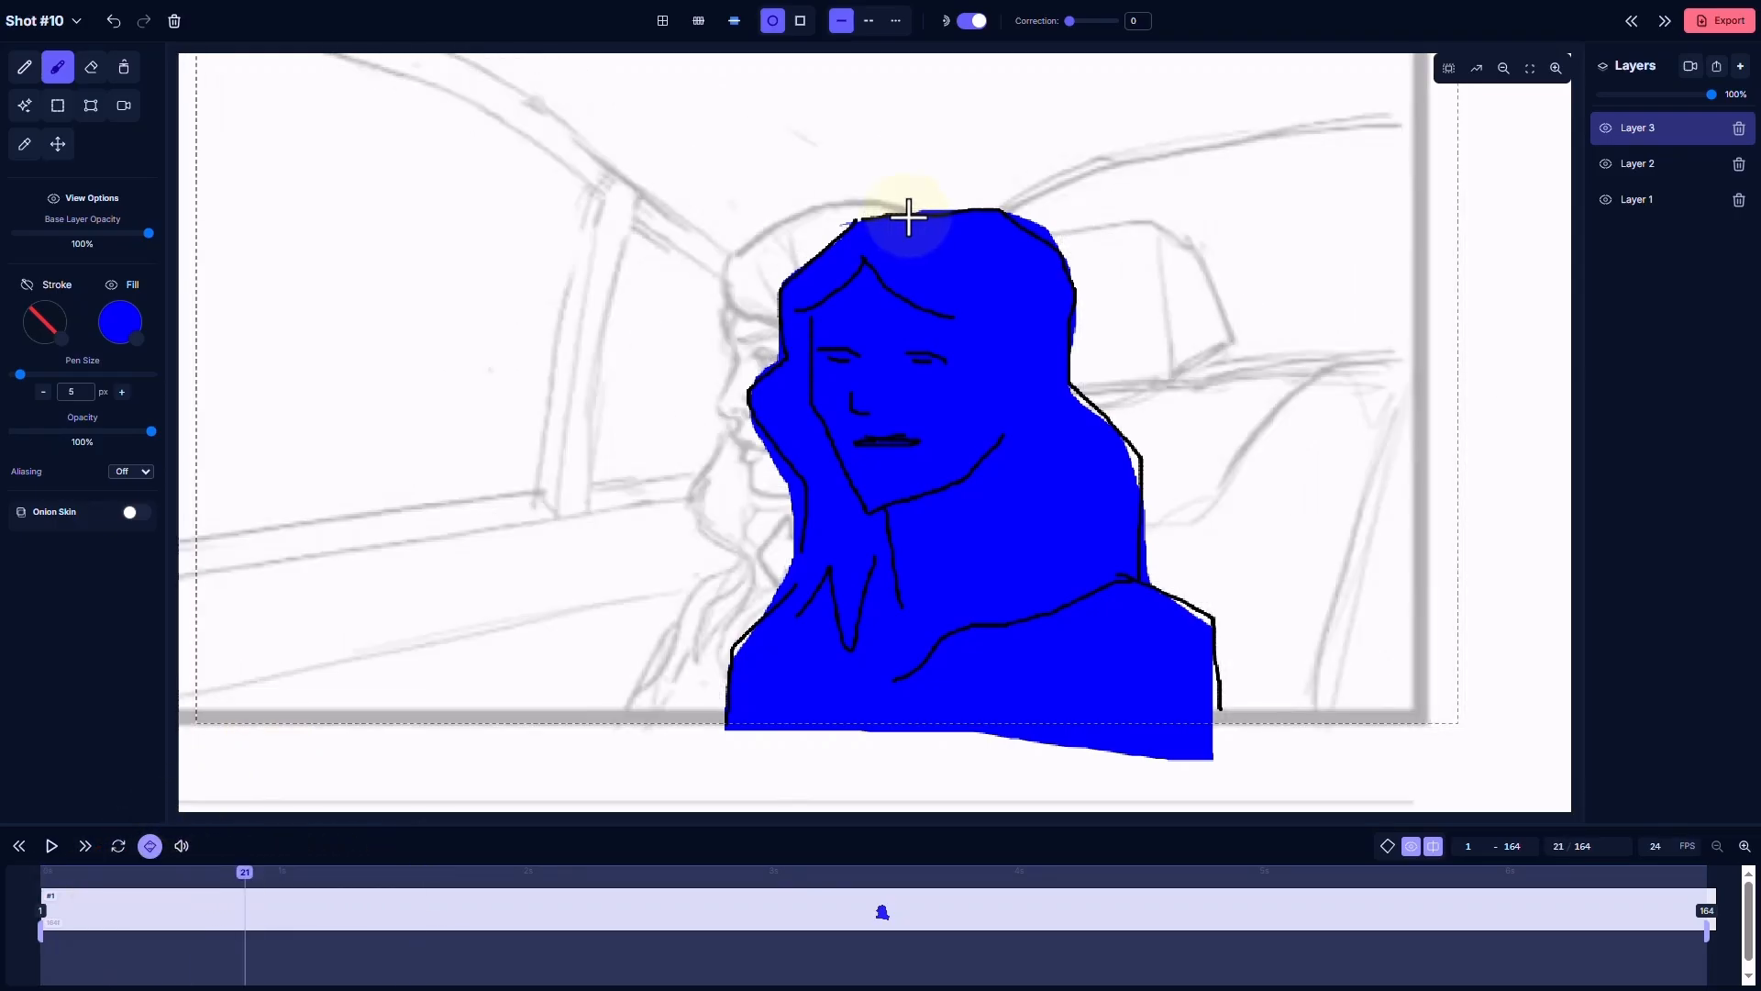
mouse_move(908, 217)
left_mouse_down()
mouse_move(811, 498)
mouse_move(964, 200)
mouse_move(911, 209)
left_mouse_up()
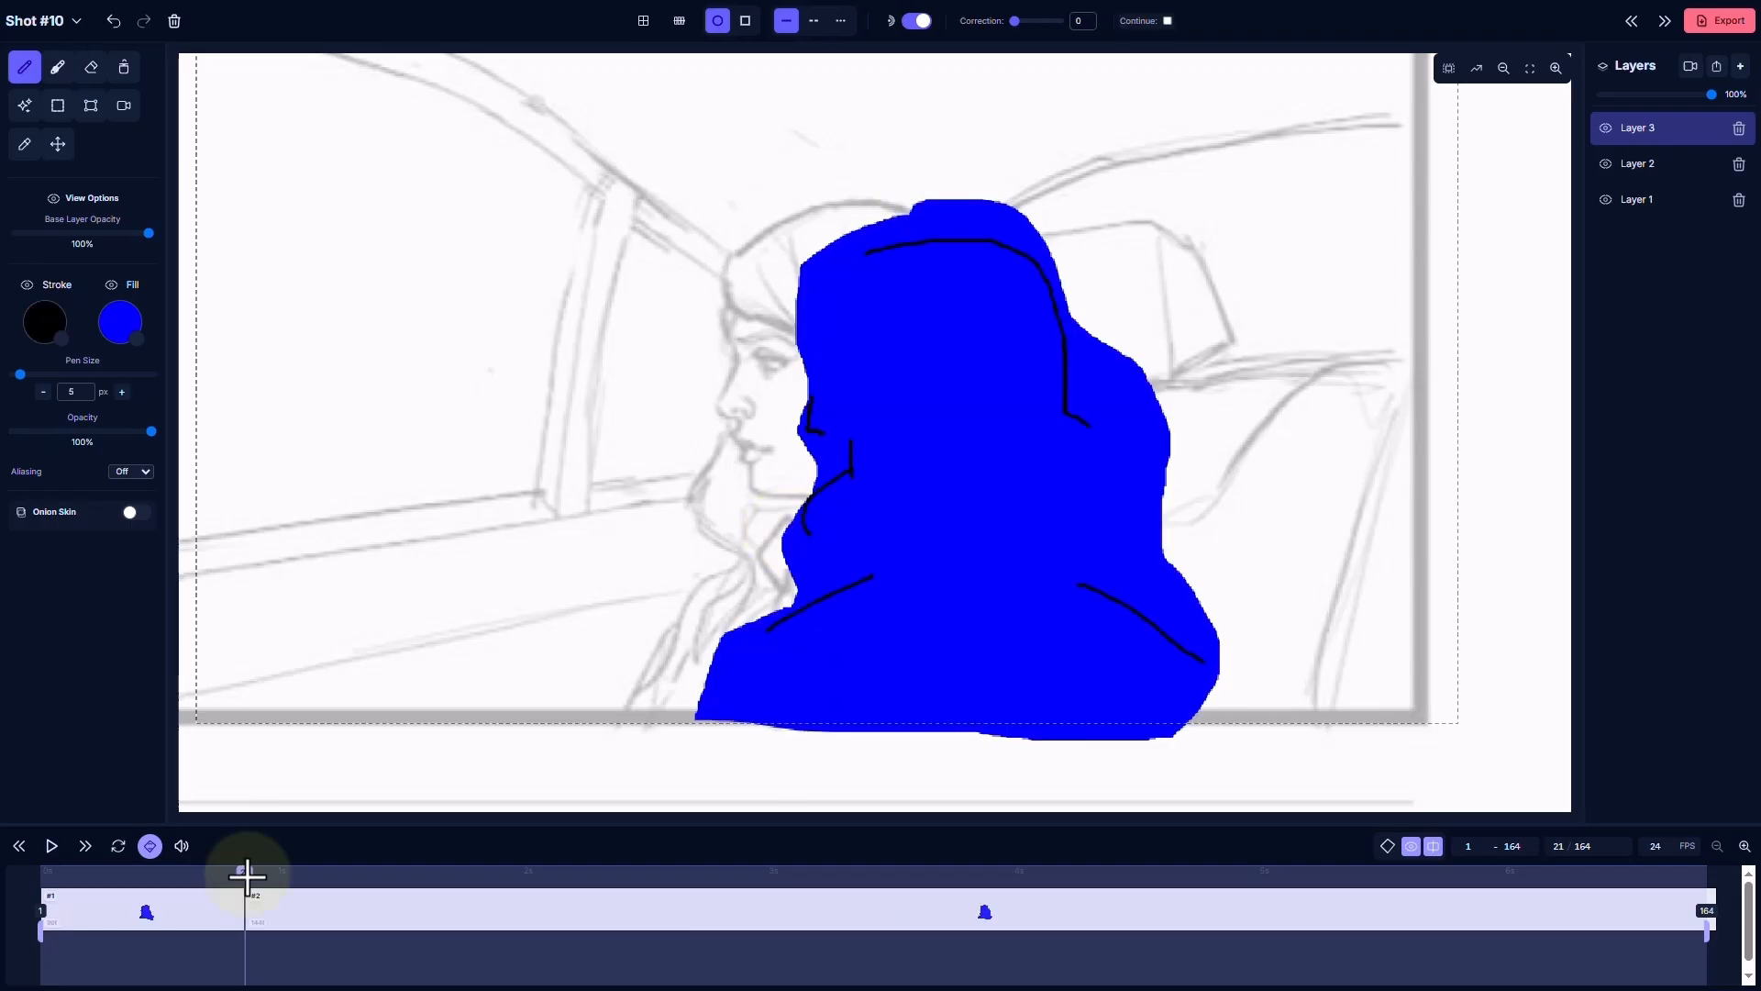
Shift the Layer 2 sketch sideways at frame 21 with the layer transform so it lines up with the blue silhouette
left_click(89, 107)
left_click(1624, 164)
left_click_drag(965, 379, 1059, 378)
Trace the girl's profile, hair, shoulders, collar and eye with the Pencil on Layer 3 at frame 21
key("p")
mouse_move(925, 225)
left_mouse_down()
mouse_move(814, 288)
mouse_move(834, 503)
mouse_move(935, 510)
left_mouse_up()
mouse_move(1097, 346)
left_mouse_down()
mouse_move(1104, 464)
mouse_move(1136, 514)
left_mouse_up()
mouse_move(1046, 263)
left_mouse_down()
mouse_move(968, 207)
mouse_move(852, 252)
left_mouse_up()
mouse_move(845, 592)
left_mouse_down()
mouse_move(767, 636)
mouse_move(739, 715)
left_mouse_up()
left_click_drag(1140, 578, 1191, 609)
mouse_move(974, 557)
left_mouse_down()
mouse_move(945, 587)
mouse_move(903, 679)
left_mouse_up()
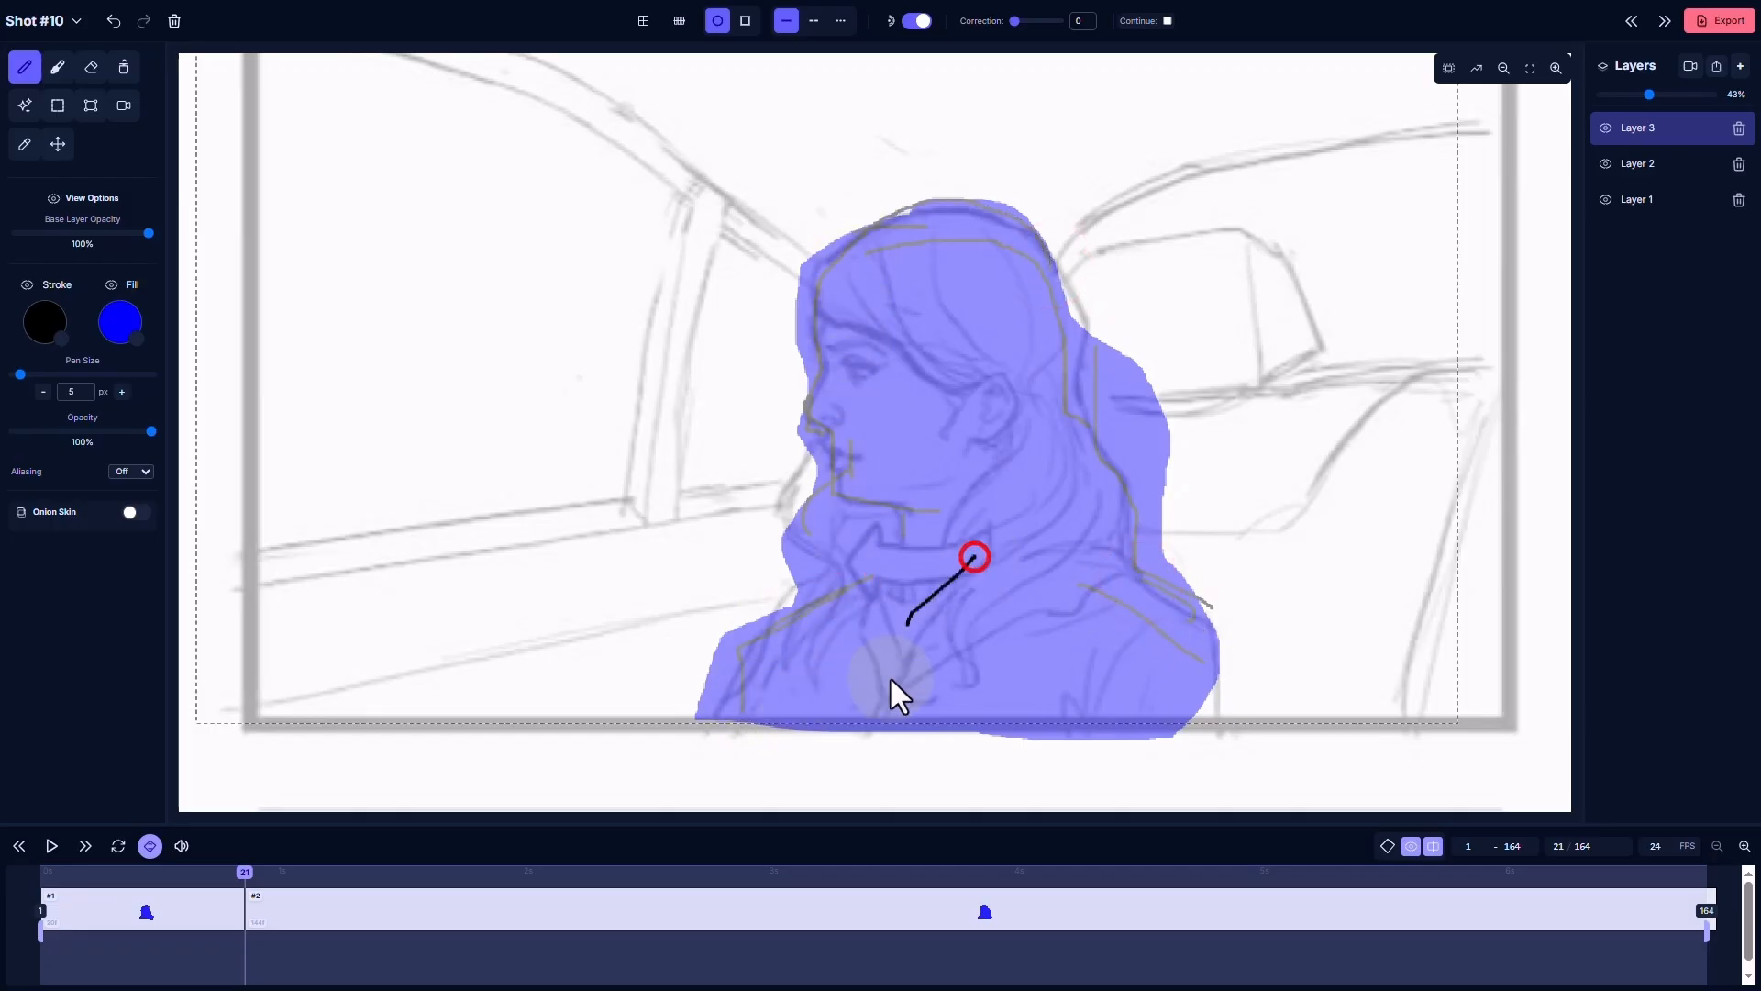
left_click_drag(873, 590, 851, 540)
left_click_drag(842, 366, 858, 378)
Set Layer 3's opacity to 87% and scrub the timeline to frame 39
left_click(1479, 24)
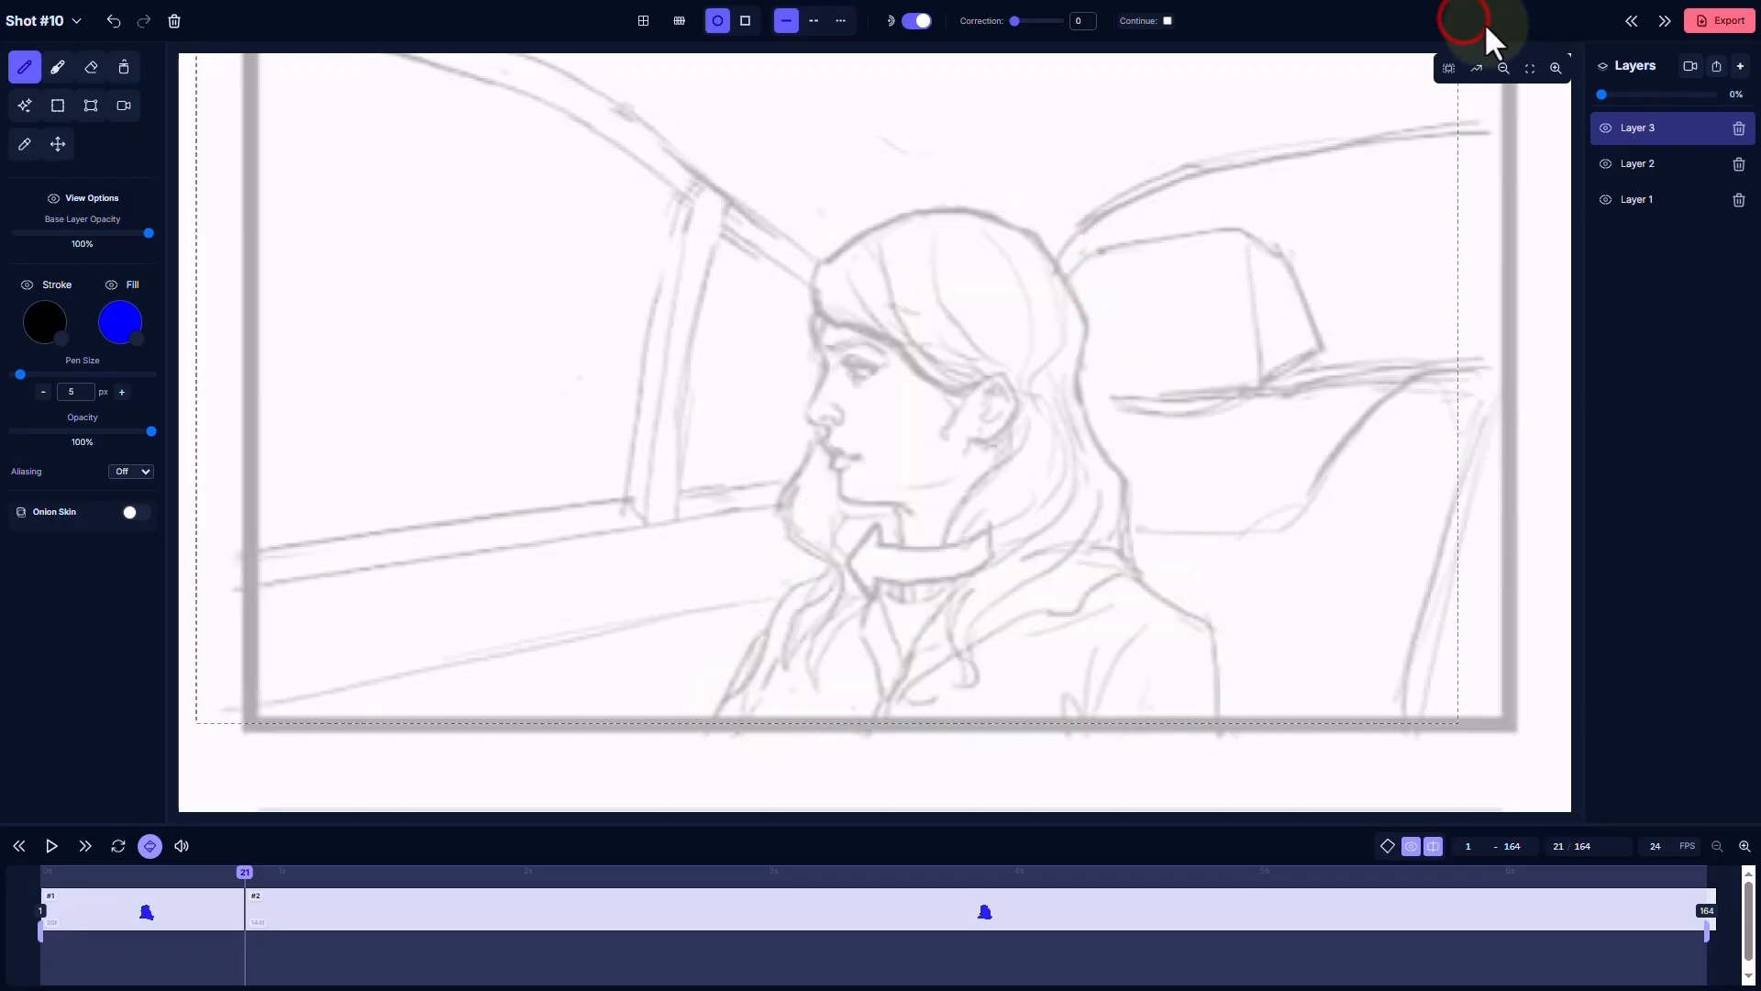
left_click(1694, 95)
left_click_drag(244, 871, 430, 869)
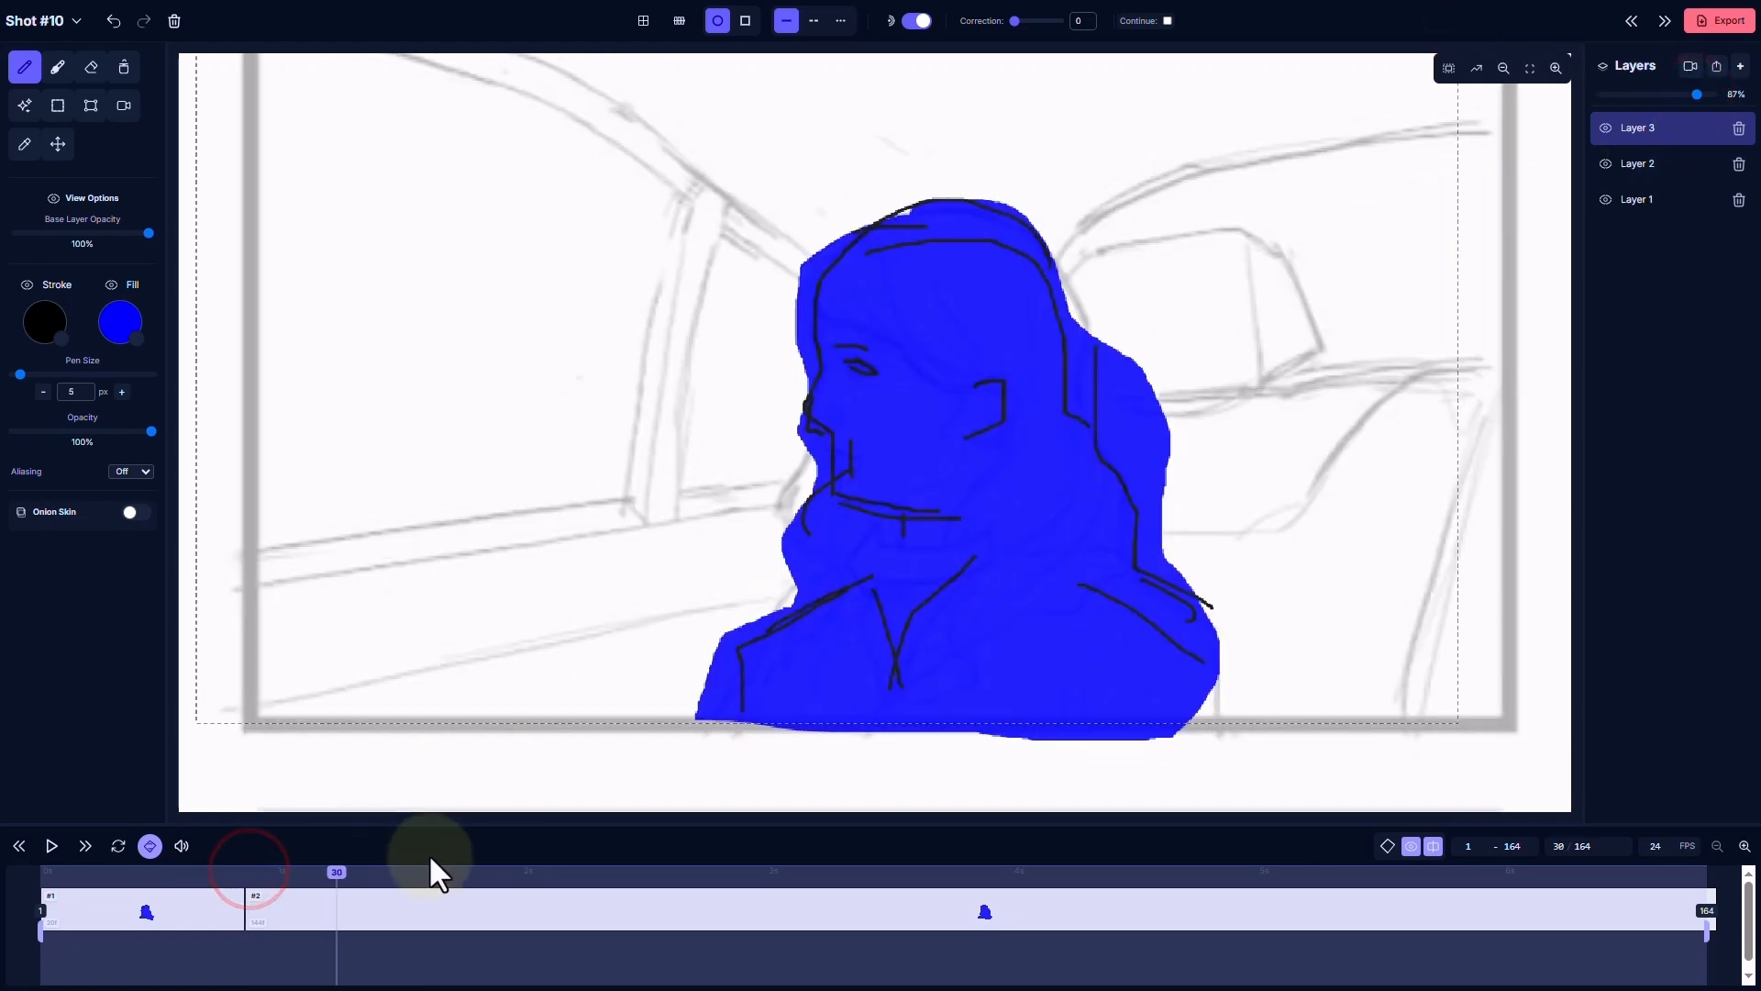
Mask the view to the camera frame, hide Layer 2 and scrub back to frame 16 to preview both drawings
left_click(1449, 67)
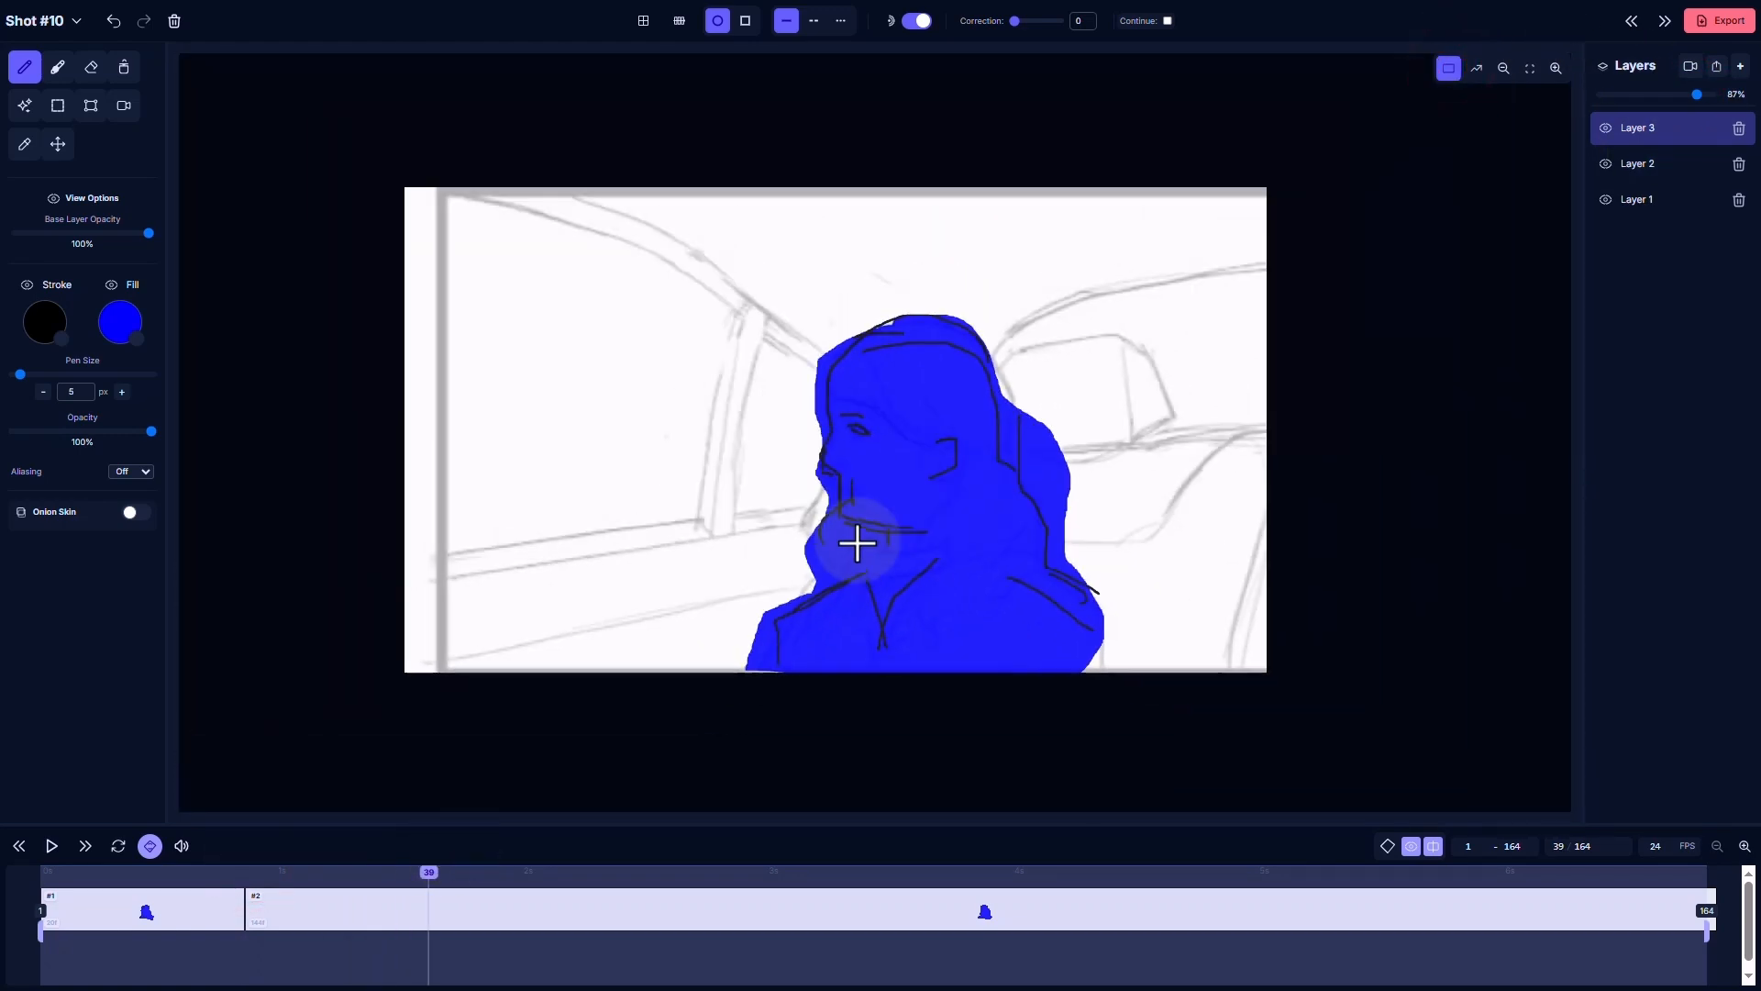
left_click(1605, 164)
mouse_move(429, 871)
left_mouse_down()
mouse_move(78, 912)
mouse_move(333, 911)
mouse_move(58, 912)
mouse_move(471, 917)
mouse_move(195, 917)
left_mouse_up()
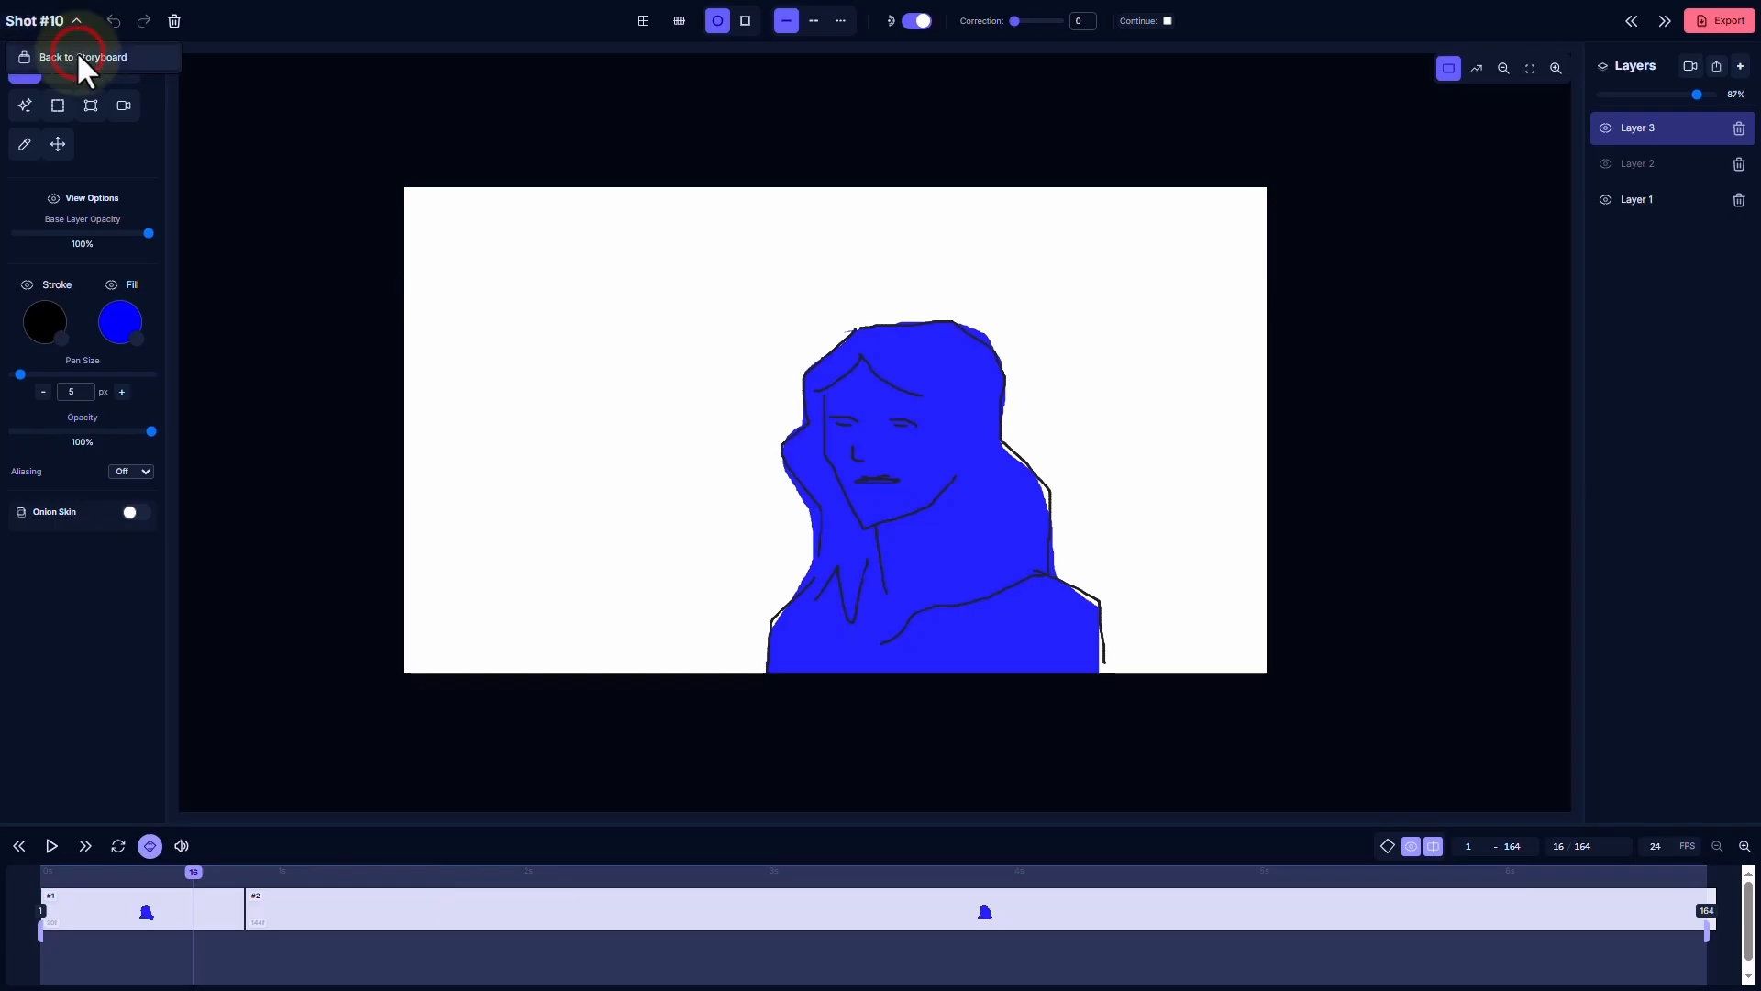
Return to the storyboard and open shot 11 in the editor
left_click(77, 53)
scroll(1115, 512, "down", 5)
scroll(1115, 512, "down", 5)
scroll(1115, 512, "up", 3)
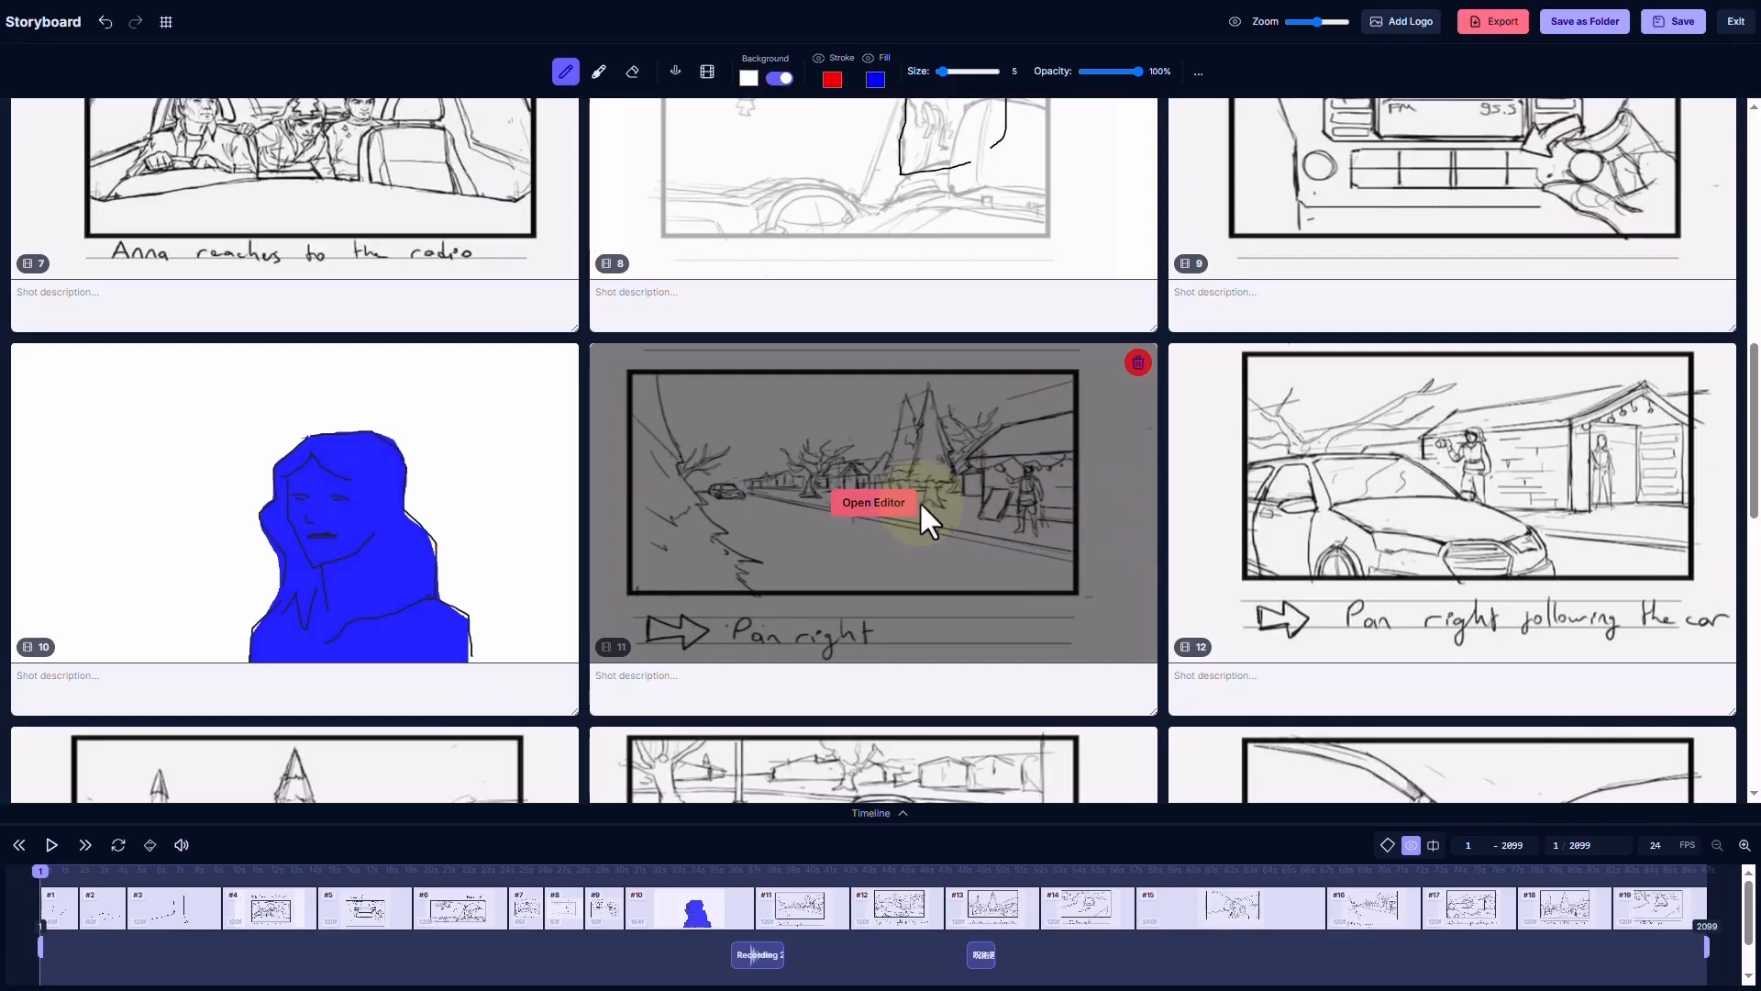
left_click(888, 501)
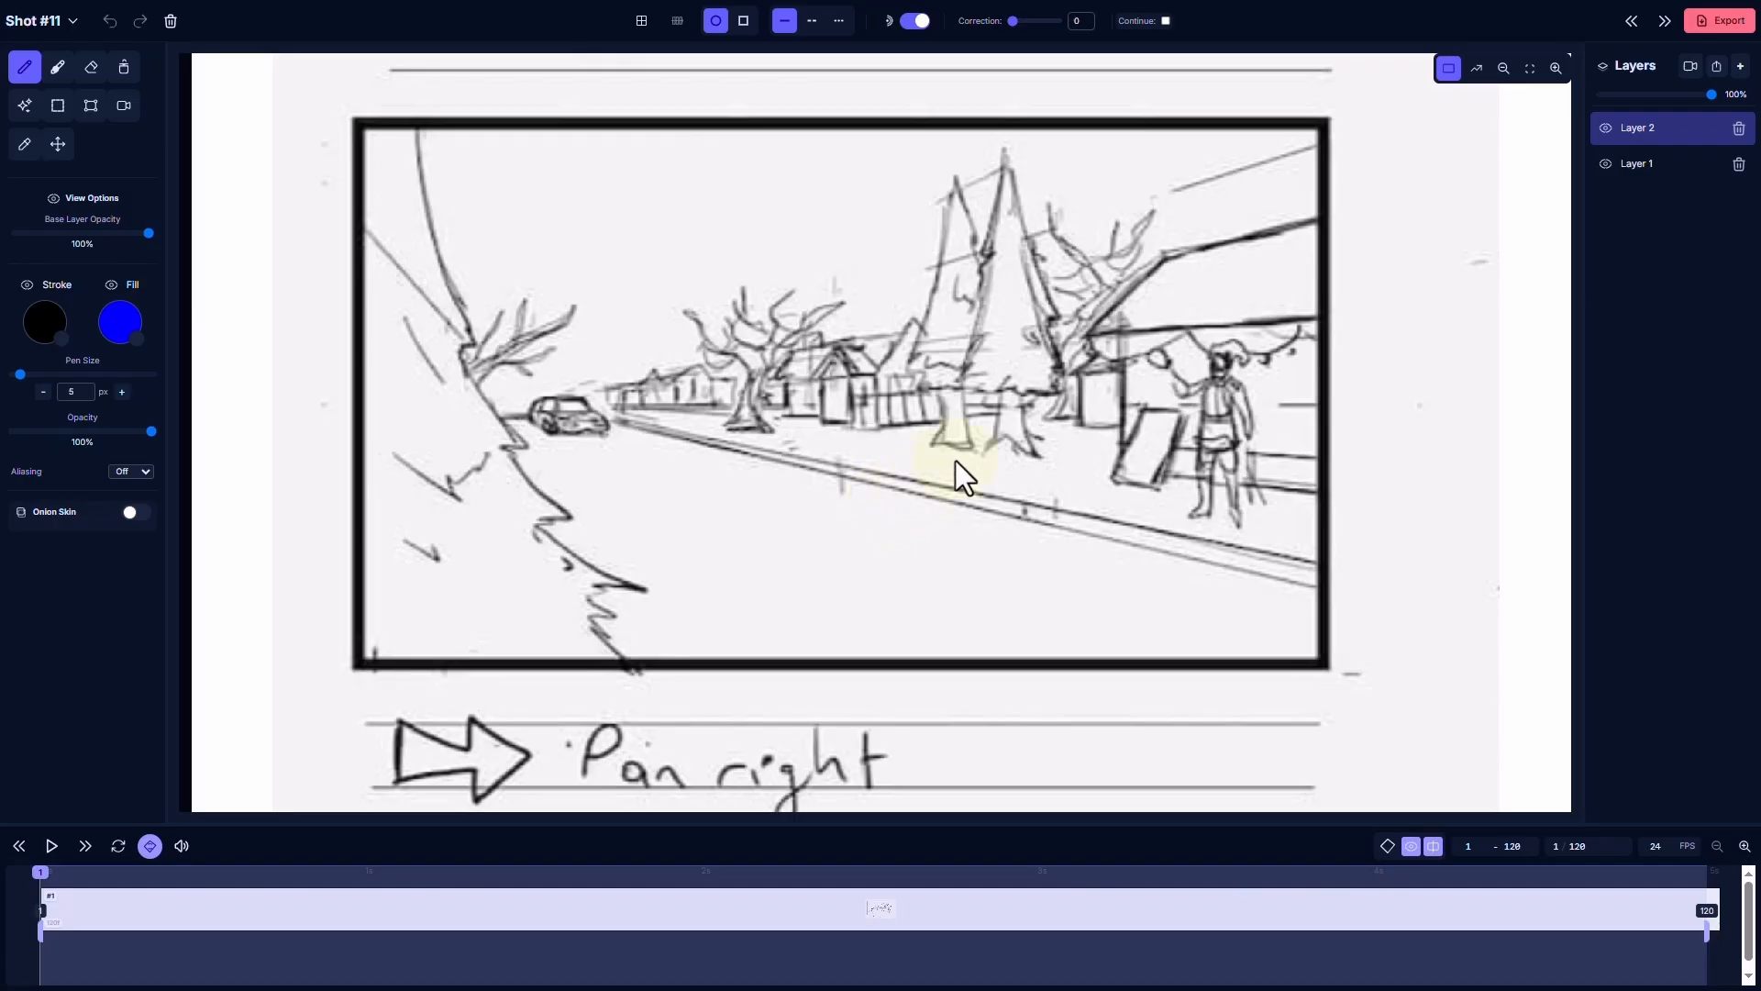
Step between neighbouring shots in the editor up to shot 12, go back to shot 11, and return to the storyboard
left_click(1634, 19)
left_click(1663, 16)
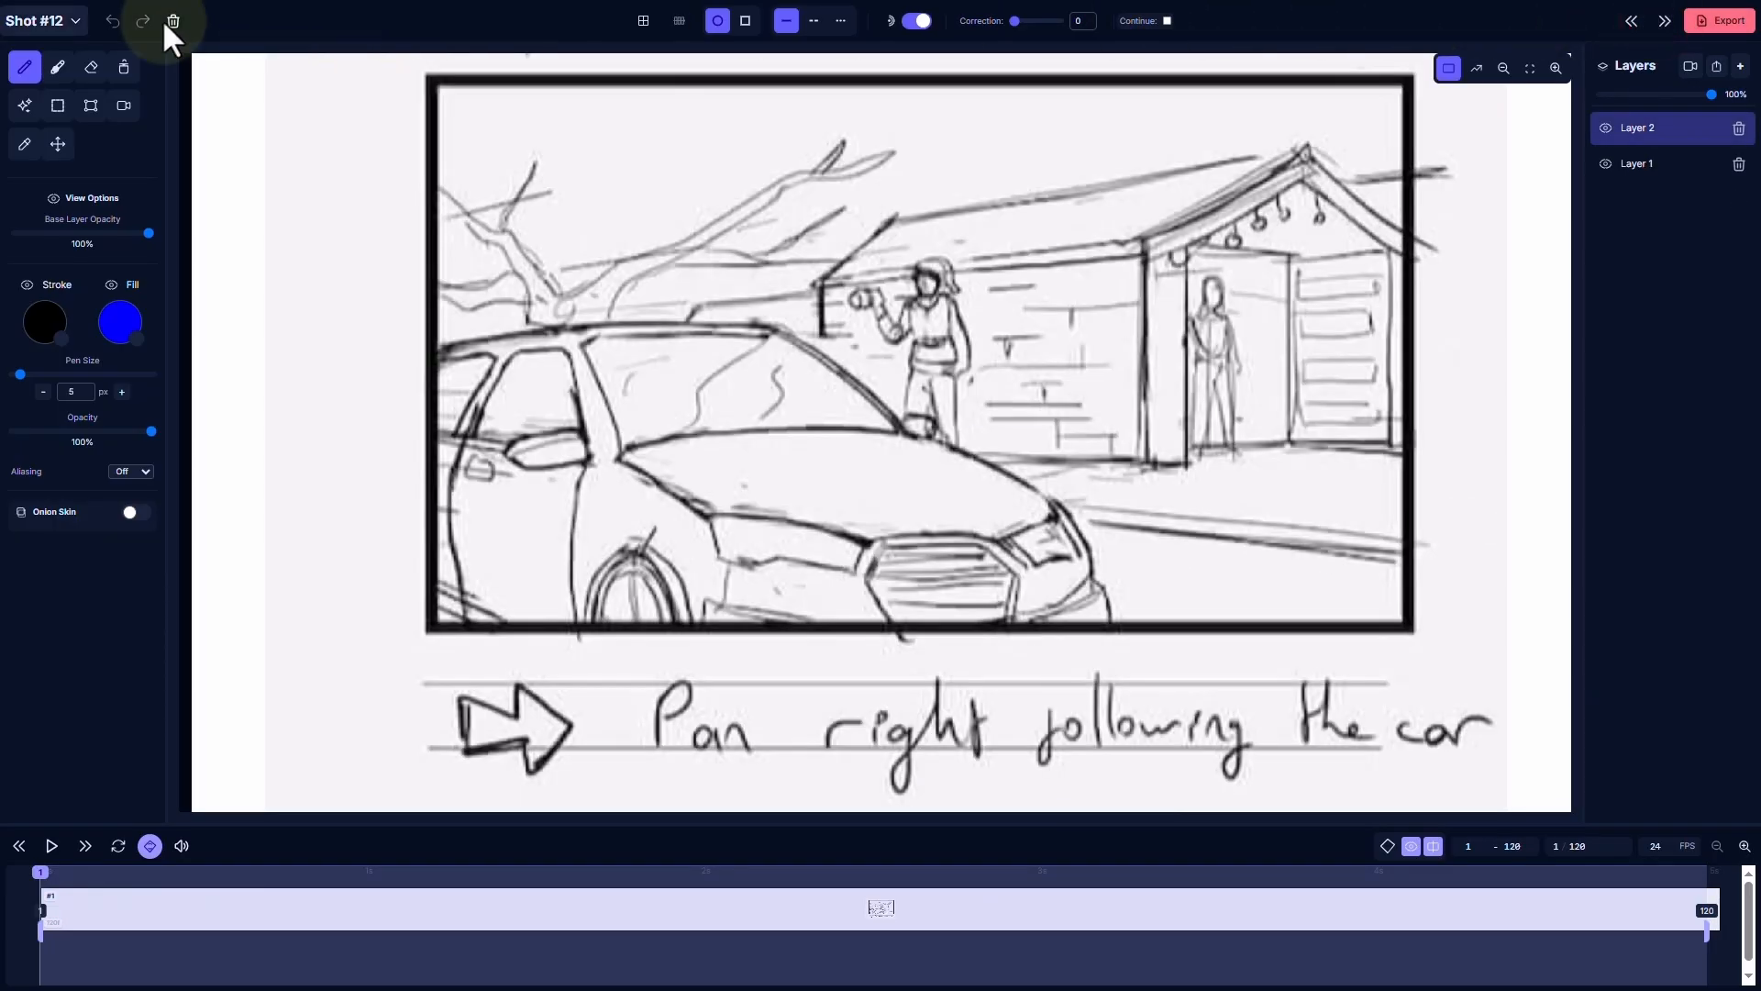
left_click(35, 21)
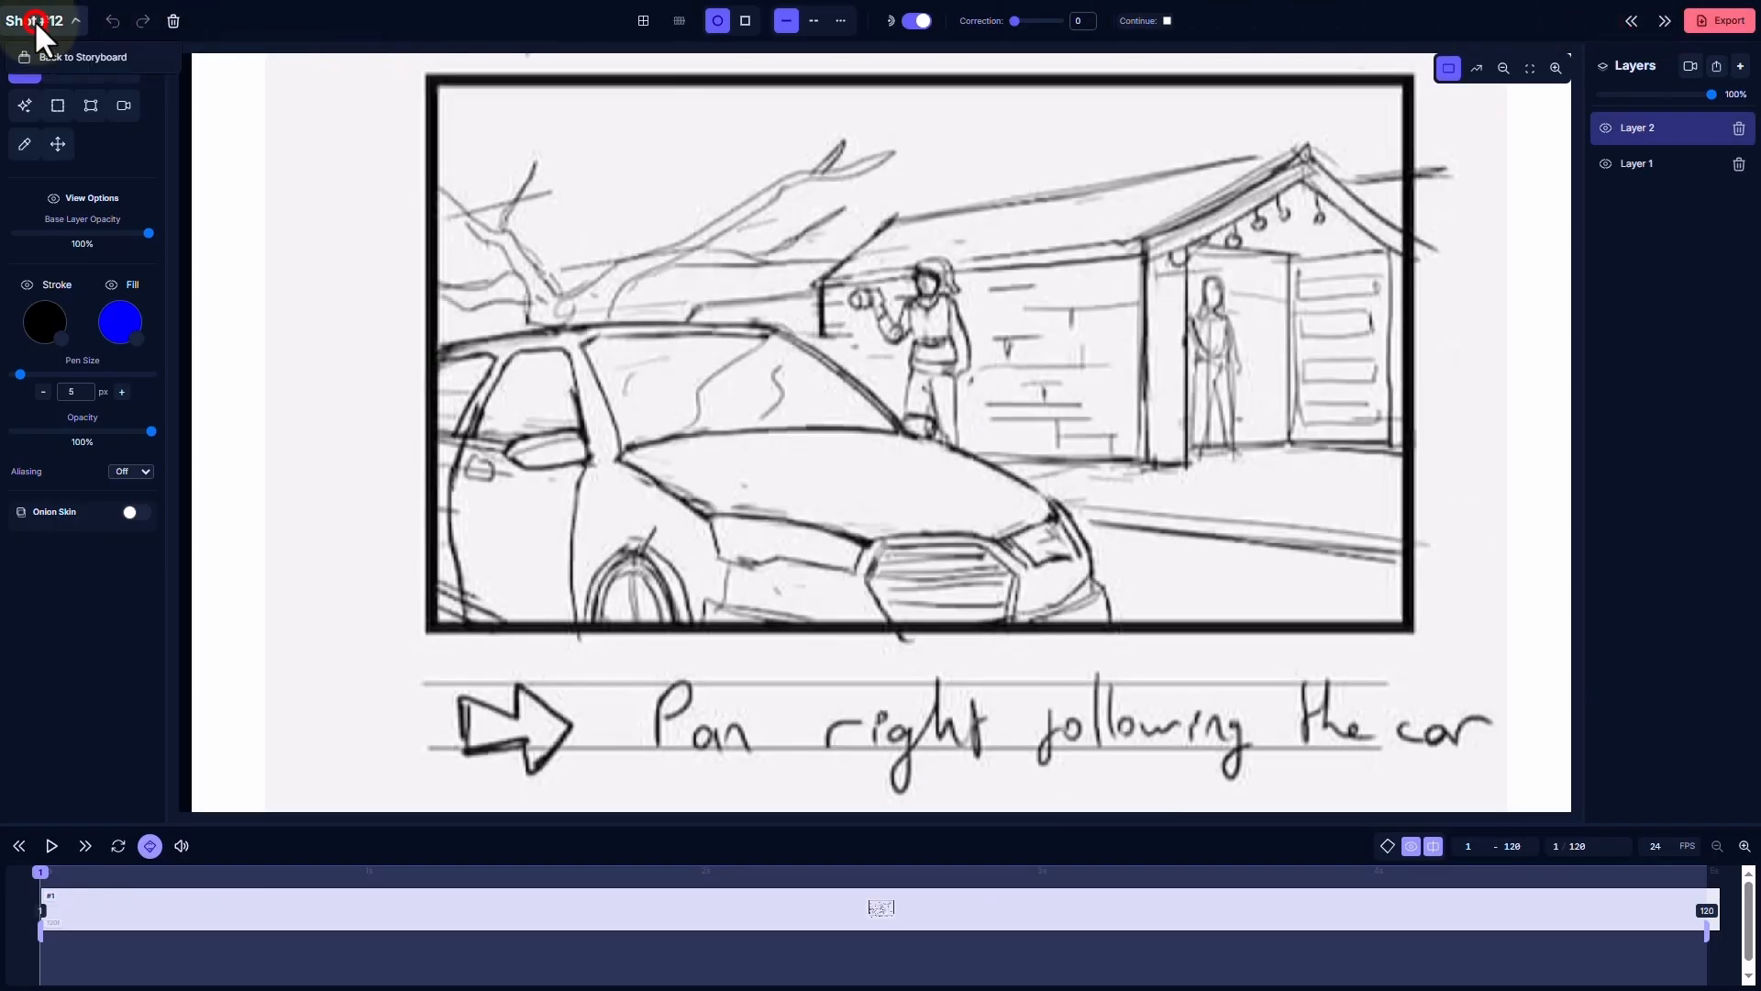
left_click(1633, 18)
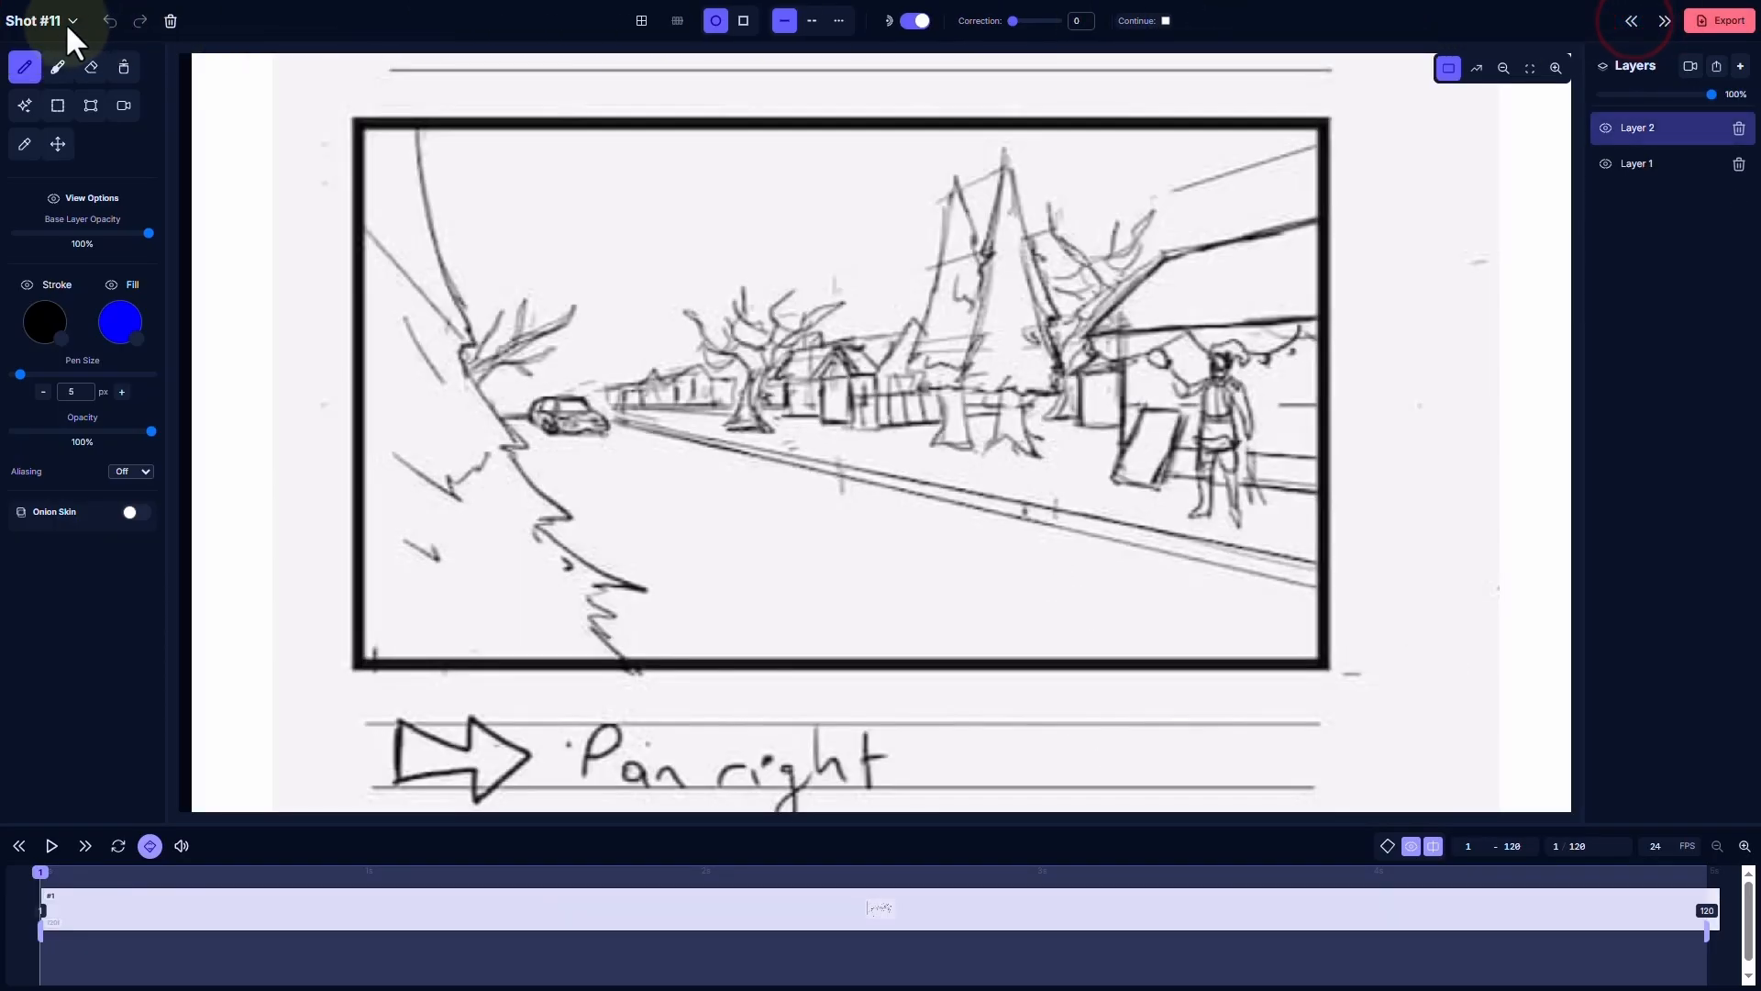
left_click(76, 57)
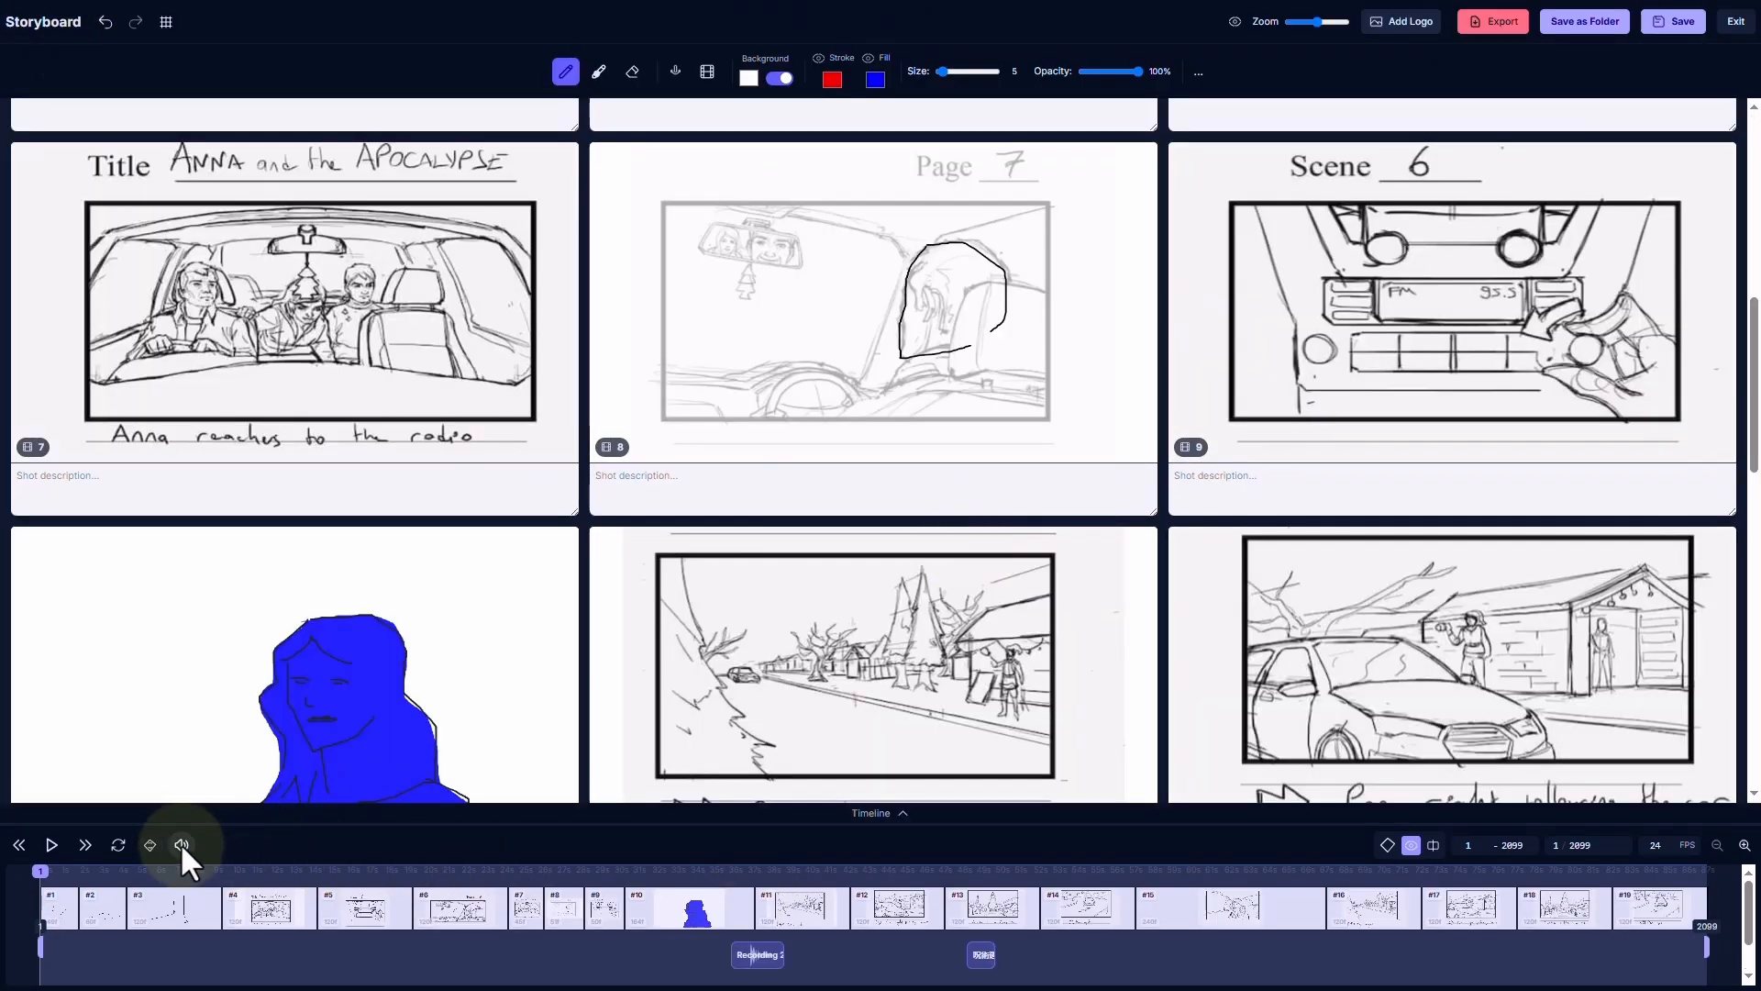
Move the Recording 2 audio clip to the start of shot 10 and place the playhead at frame 737
scroll(180, 842, "down", 10)
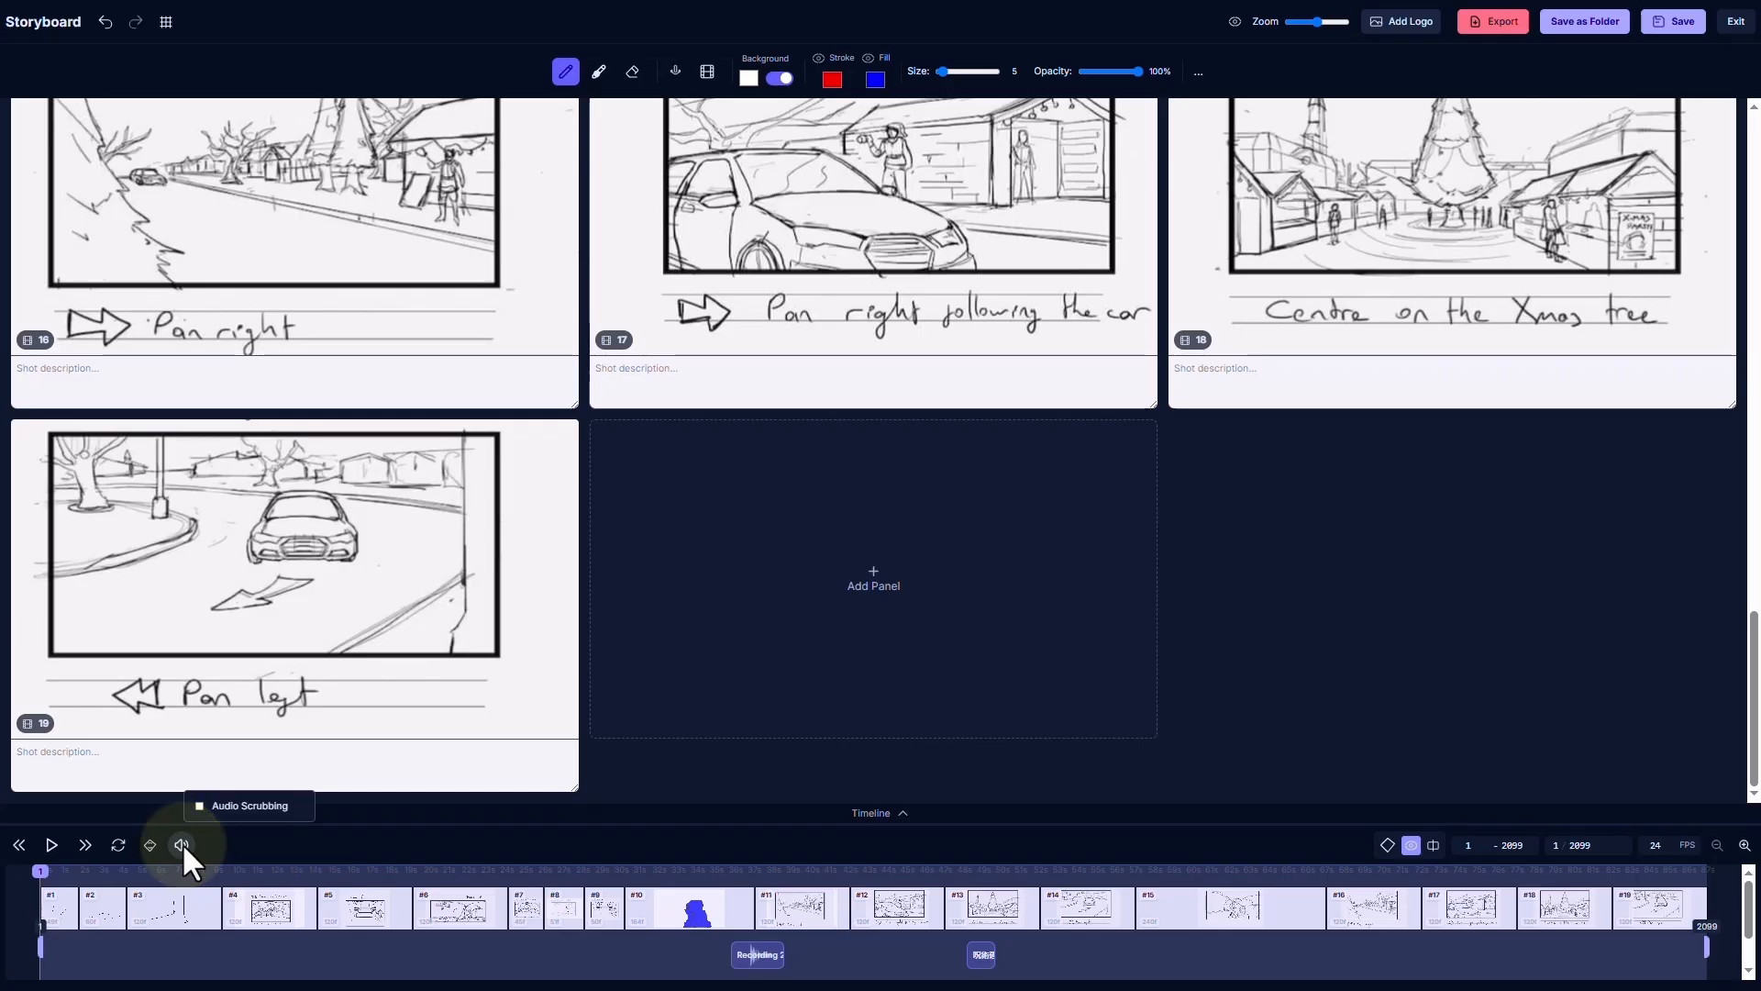
left_click_drag(750, 954, 642, 978)
left_click(623, 855)
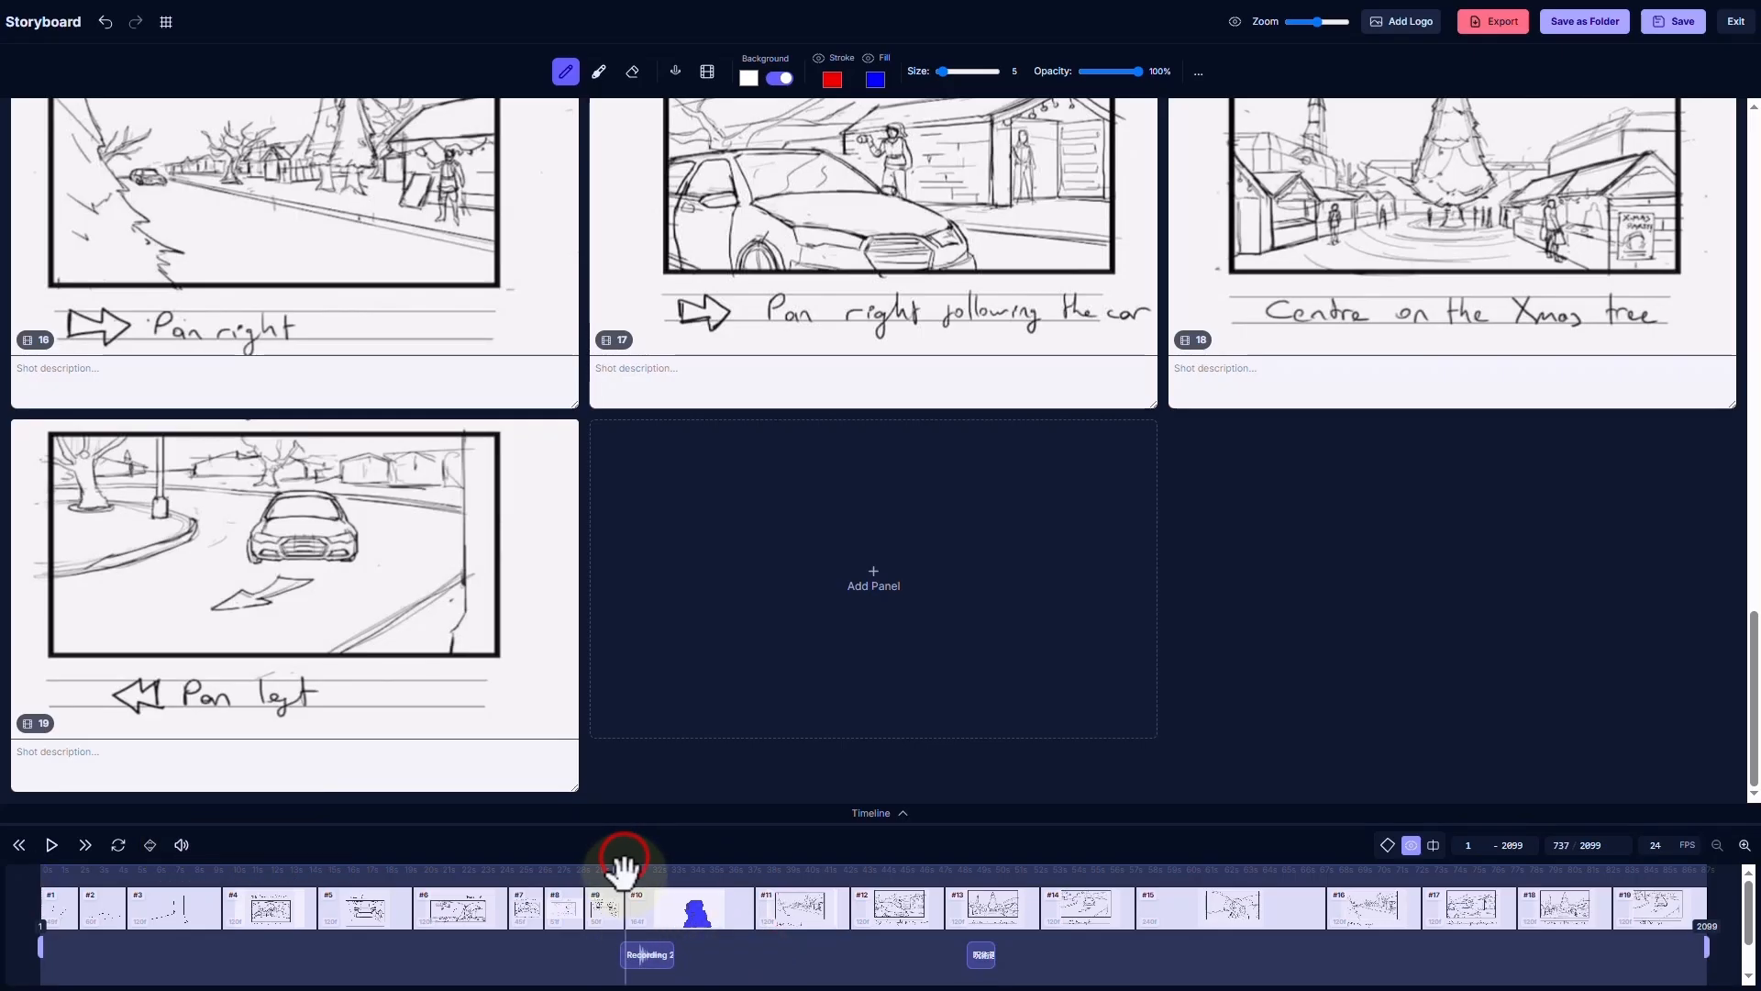
Play back the transition from shot 9 into shot 10 with its audio, and close the preview
left_click(52, 844)
left_click_drag(671, 870, 643, 869)
left_click(629, 865)
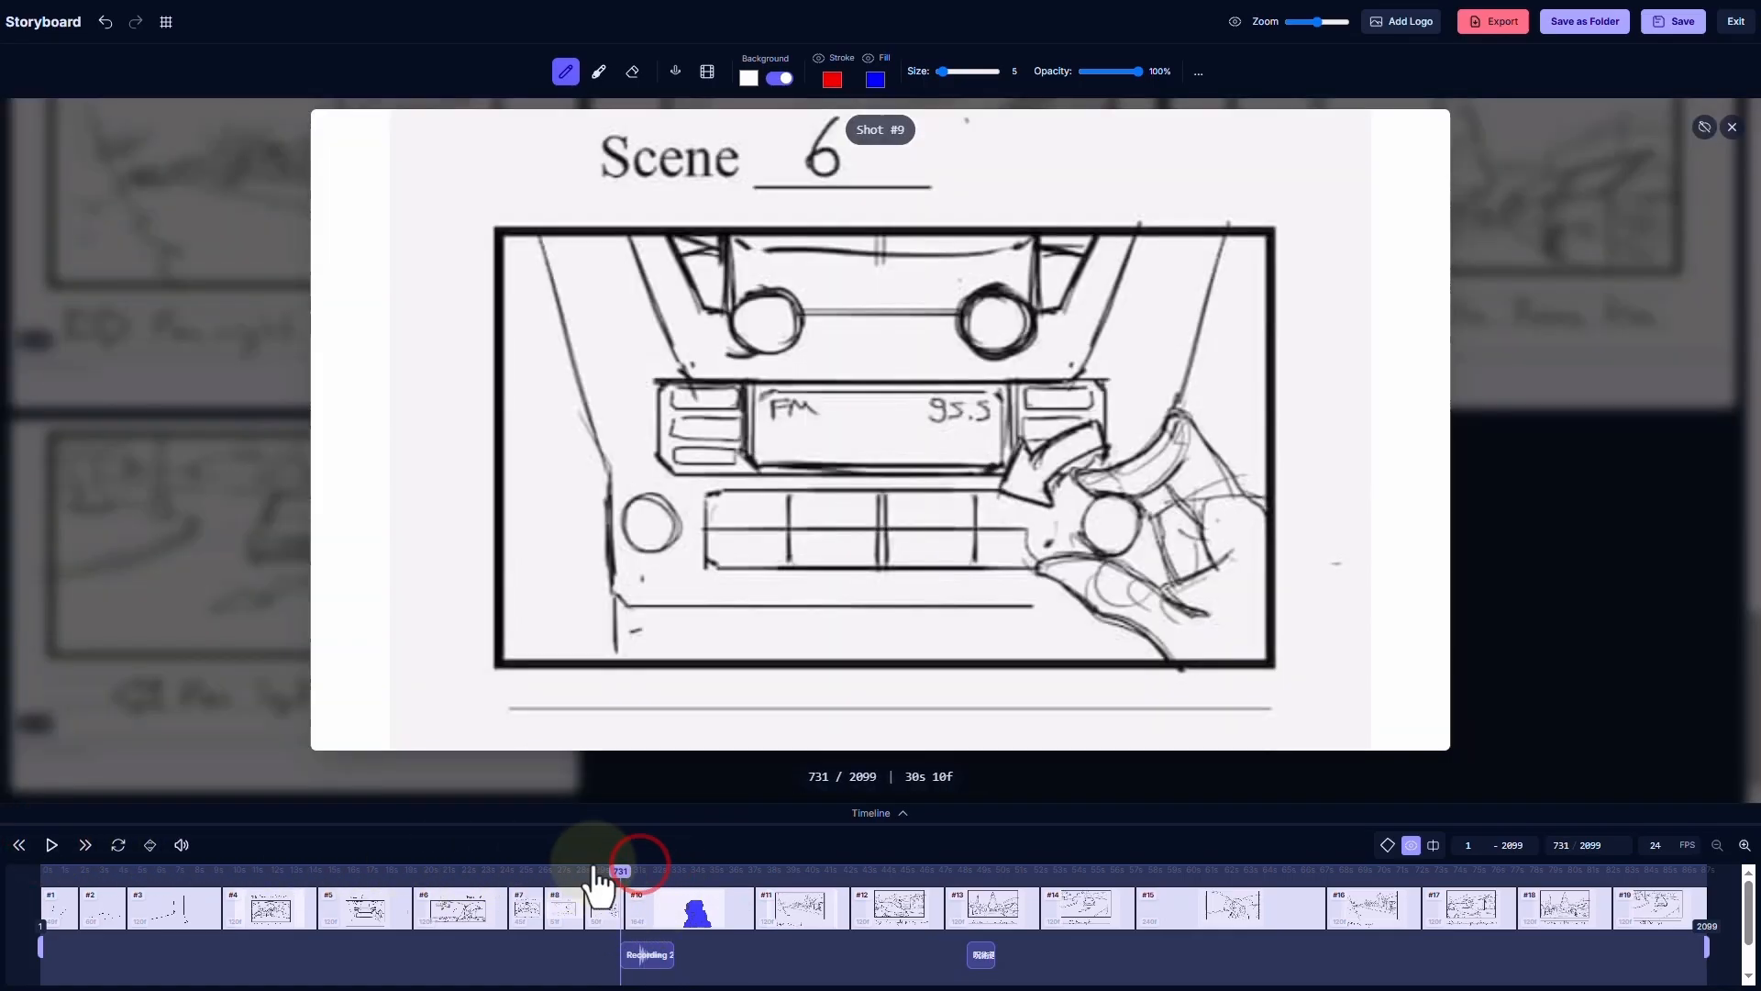
left_click(52, 844)
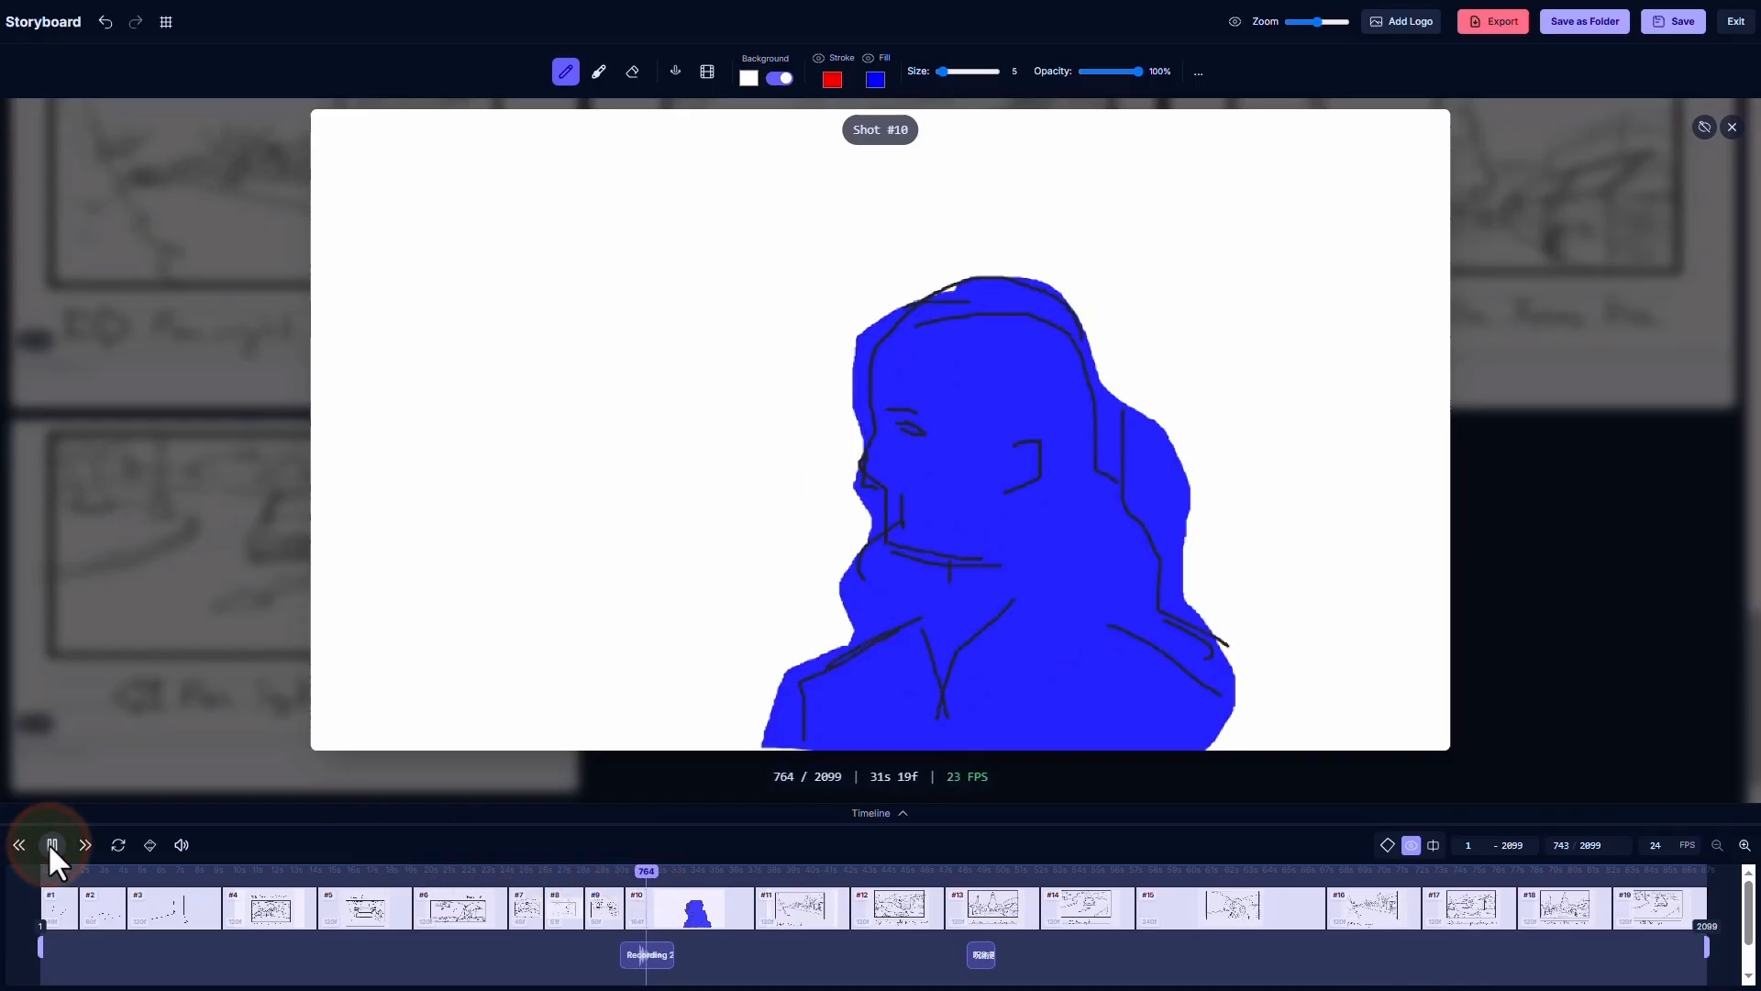
left_click(53, 844)
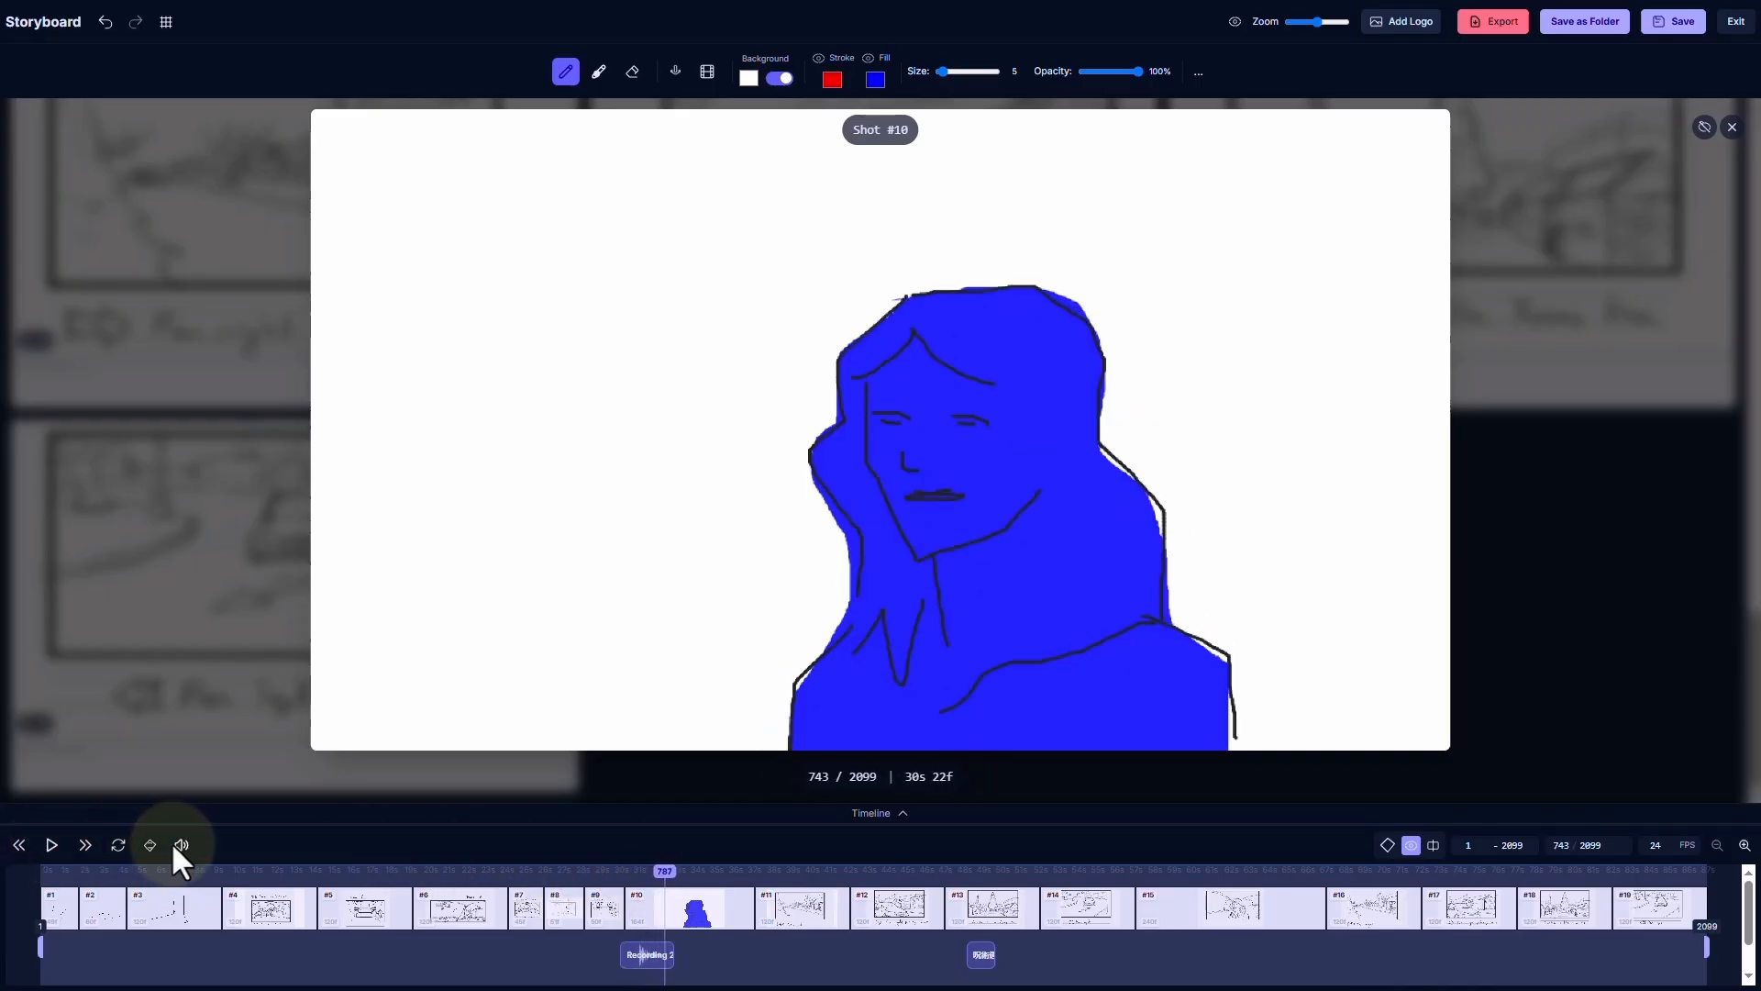
left_click(1732, 127)
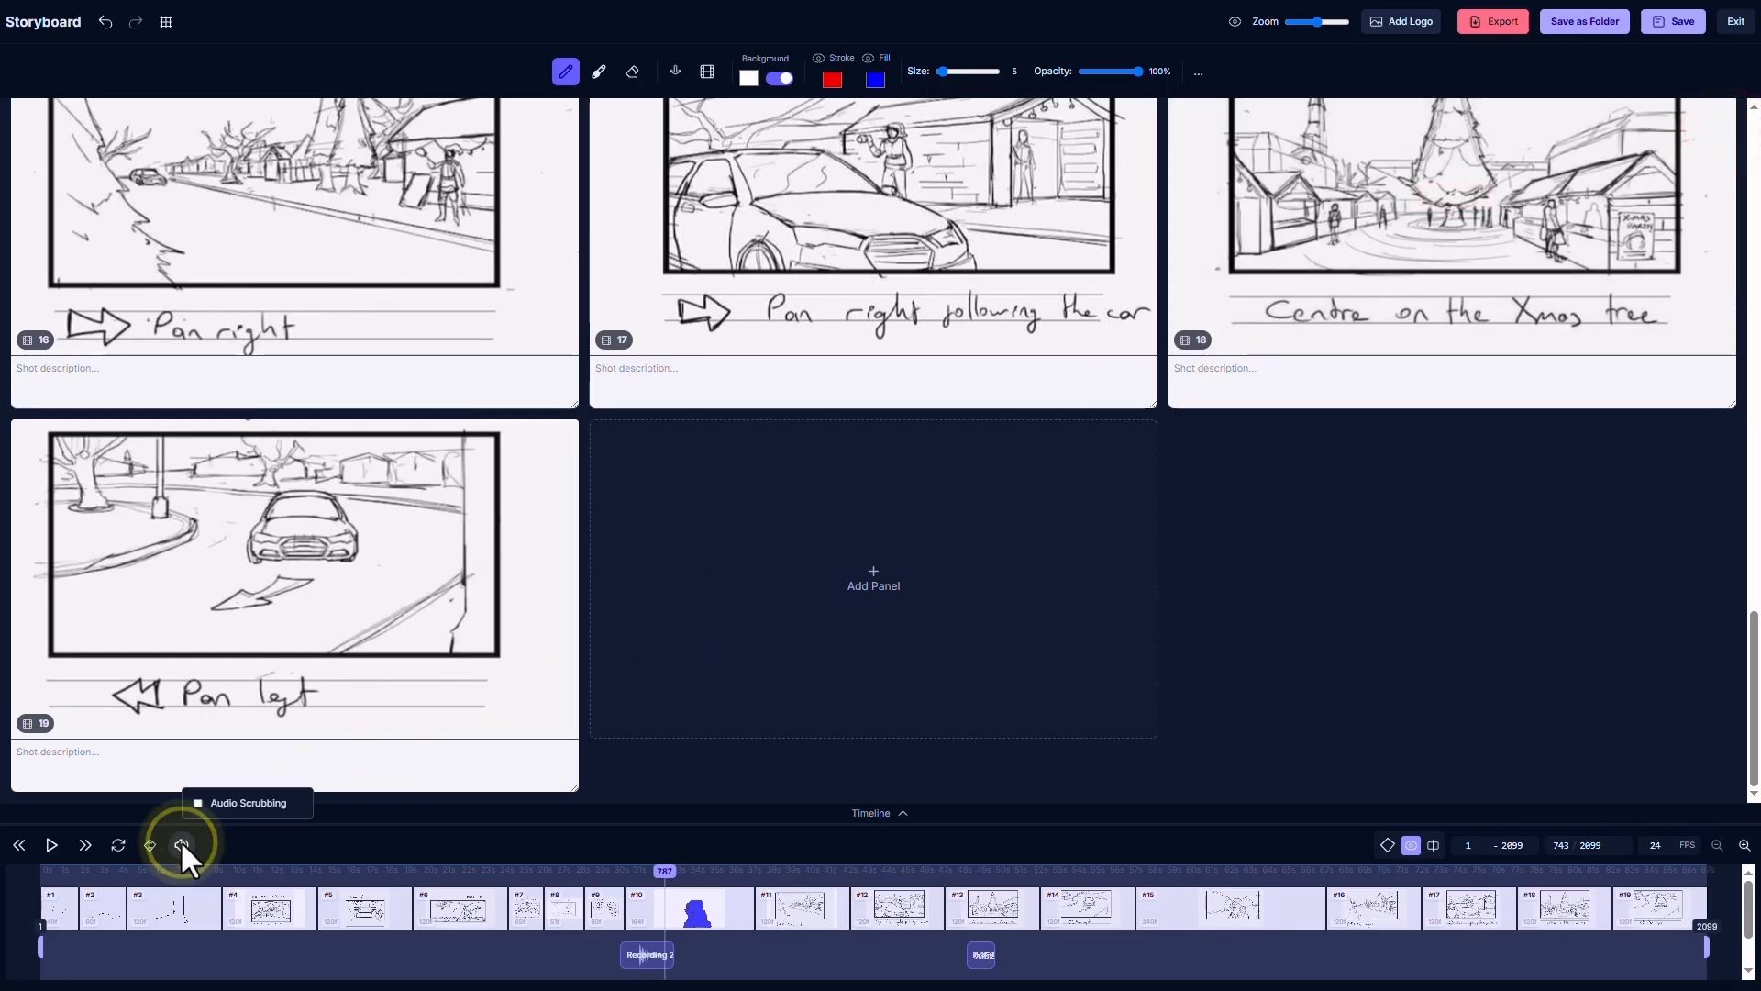
Toggle the Audio Scrubbing option and scrub over the Recording 2 clip to frame 761
left_click(250, 804)
left_click_drag(641, 868, 645, 862)
Open shot 10 in the editor and scrub between its two drawings, stopping at frame 13
scroll(747, 636, "up", 10)
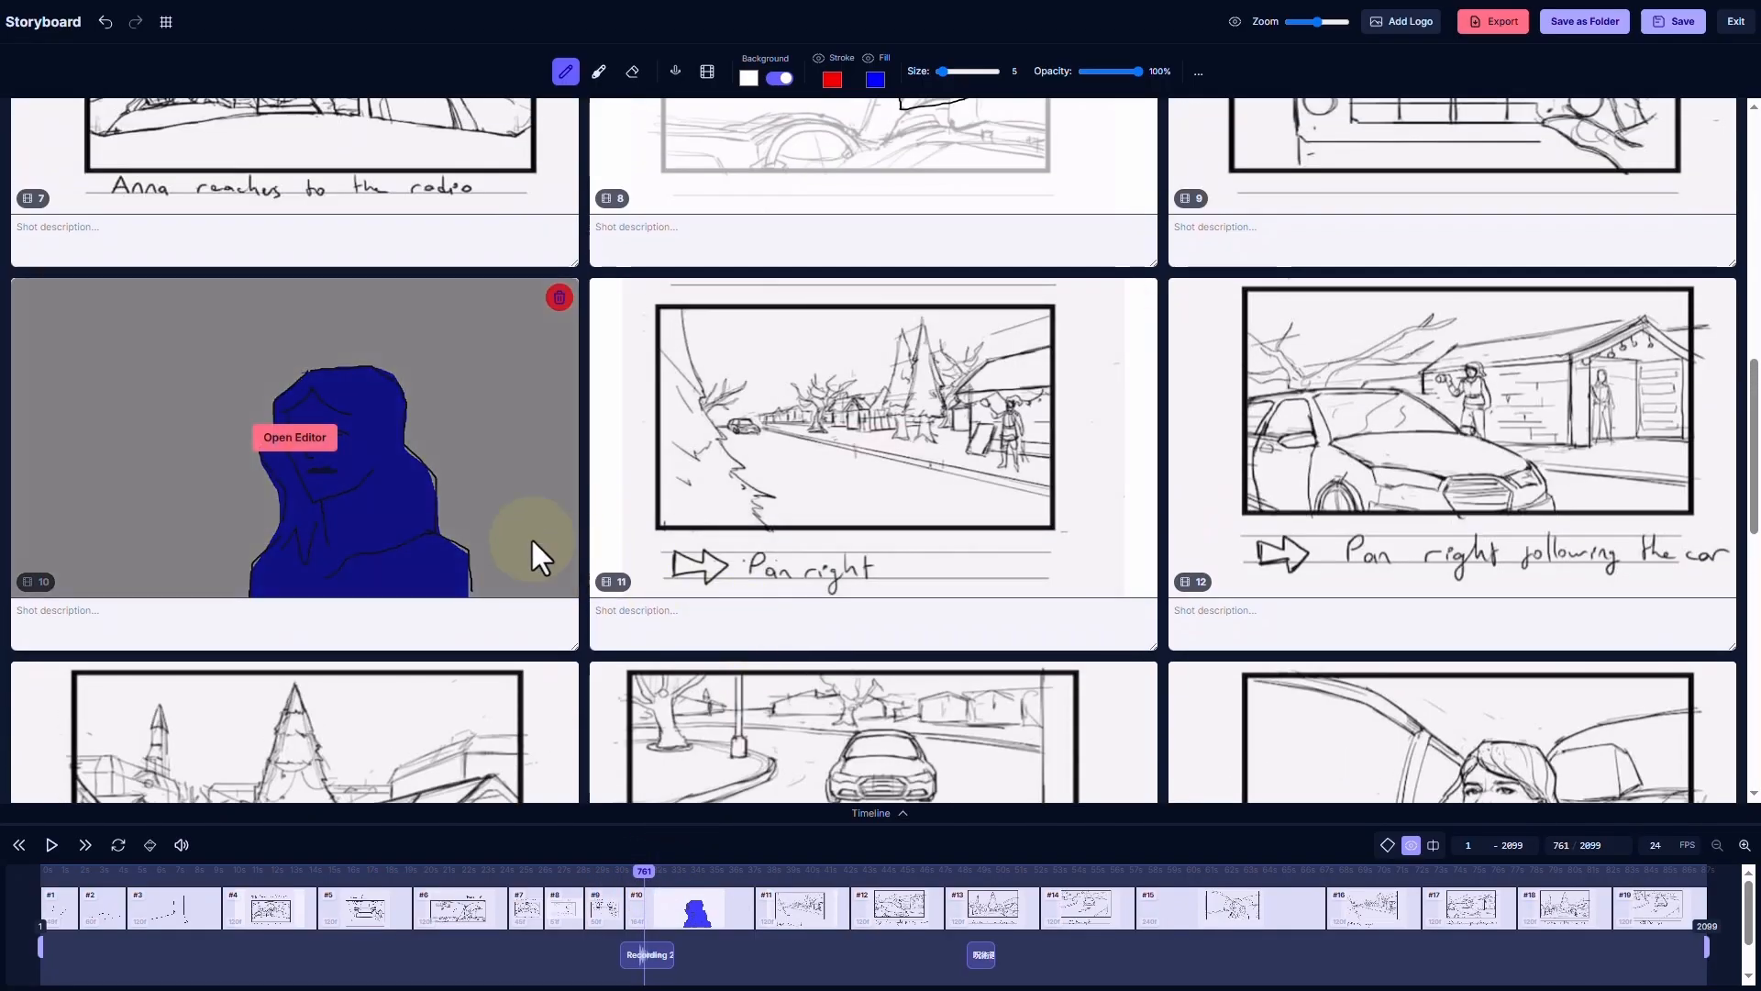
left_click(292, 439)
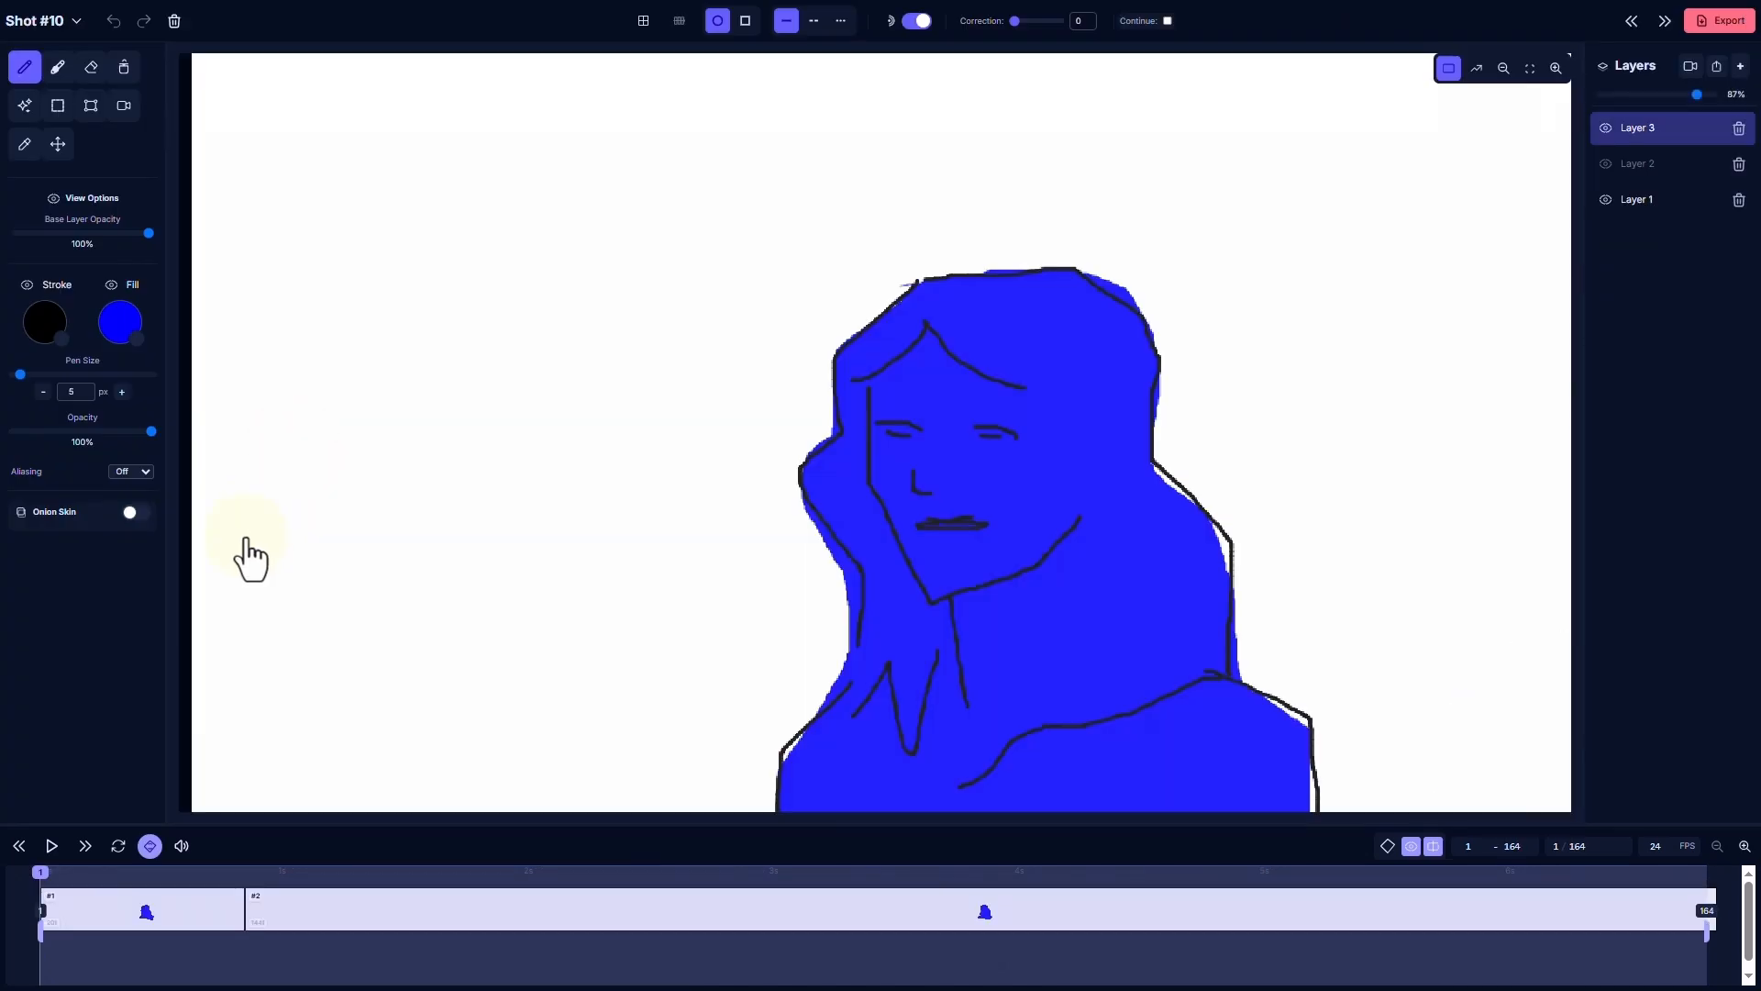
left_click(256, 867)
mouse_move(257, 867)
left_mouse_down()
mouse_move(296, 865)
mouse_move(225, 894)
mouse_move(275, 903)
mouse_move(169, 900)
left_mouse_up()
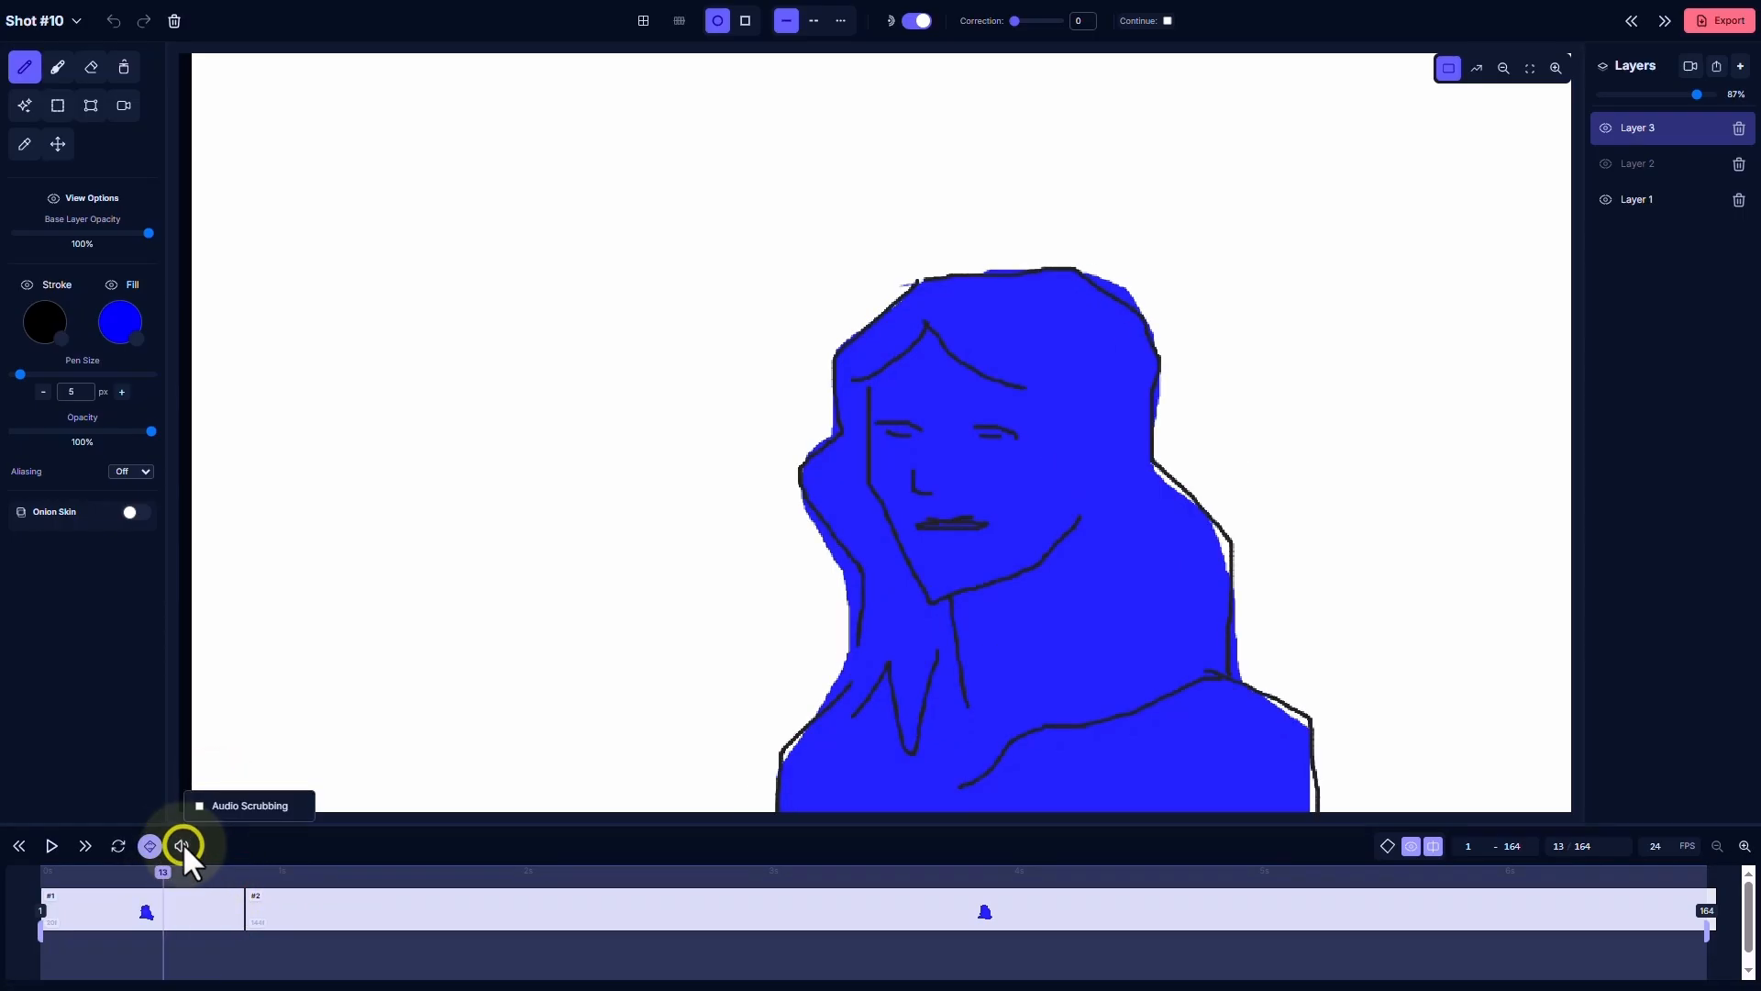
Toggle the Audio Scrubbing option in the shot editor and return to the storyboard
left_click(215, 806)
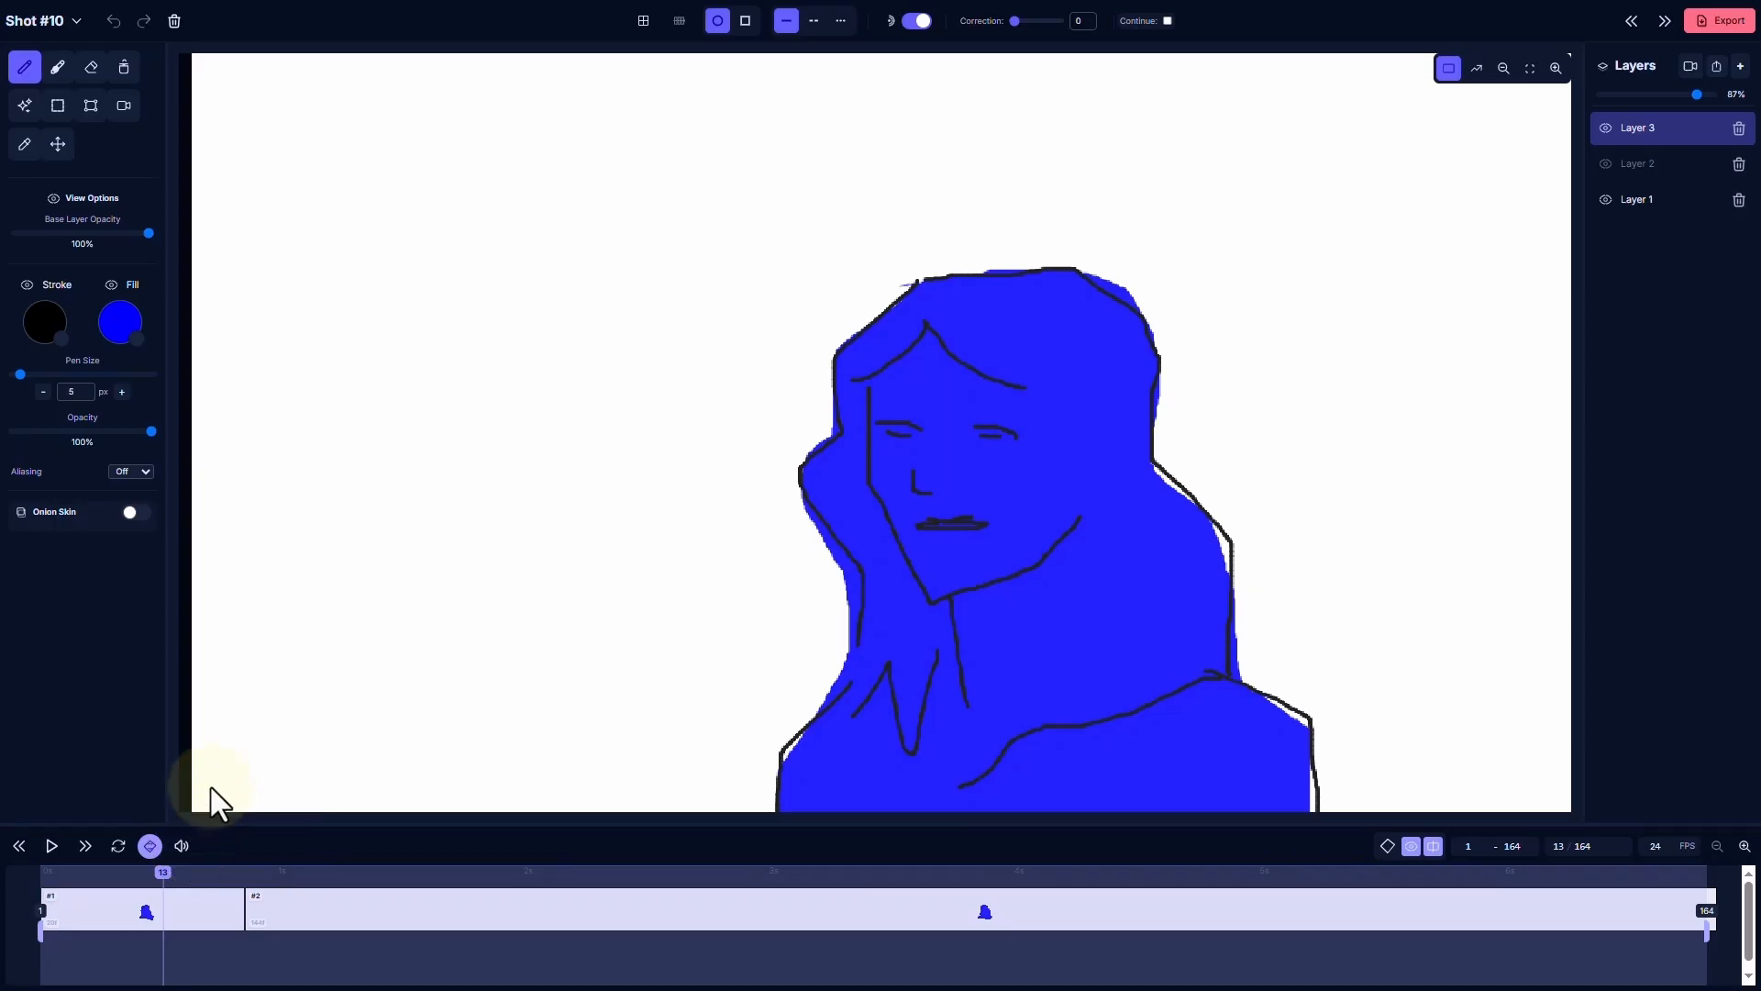
left_click(46, 20)
left_click(60, 51)
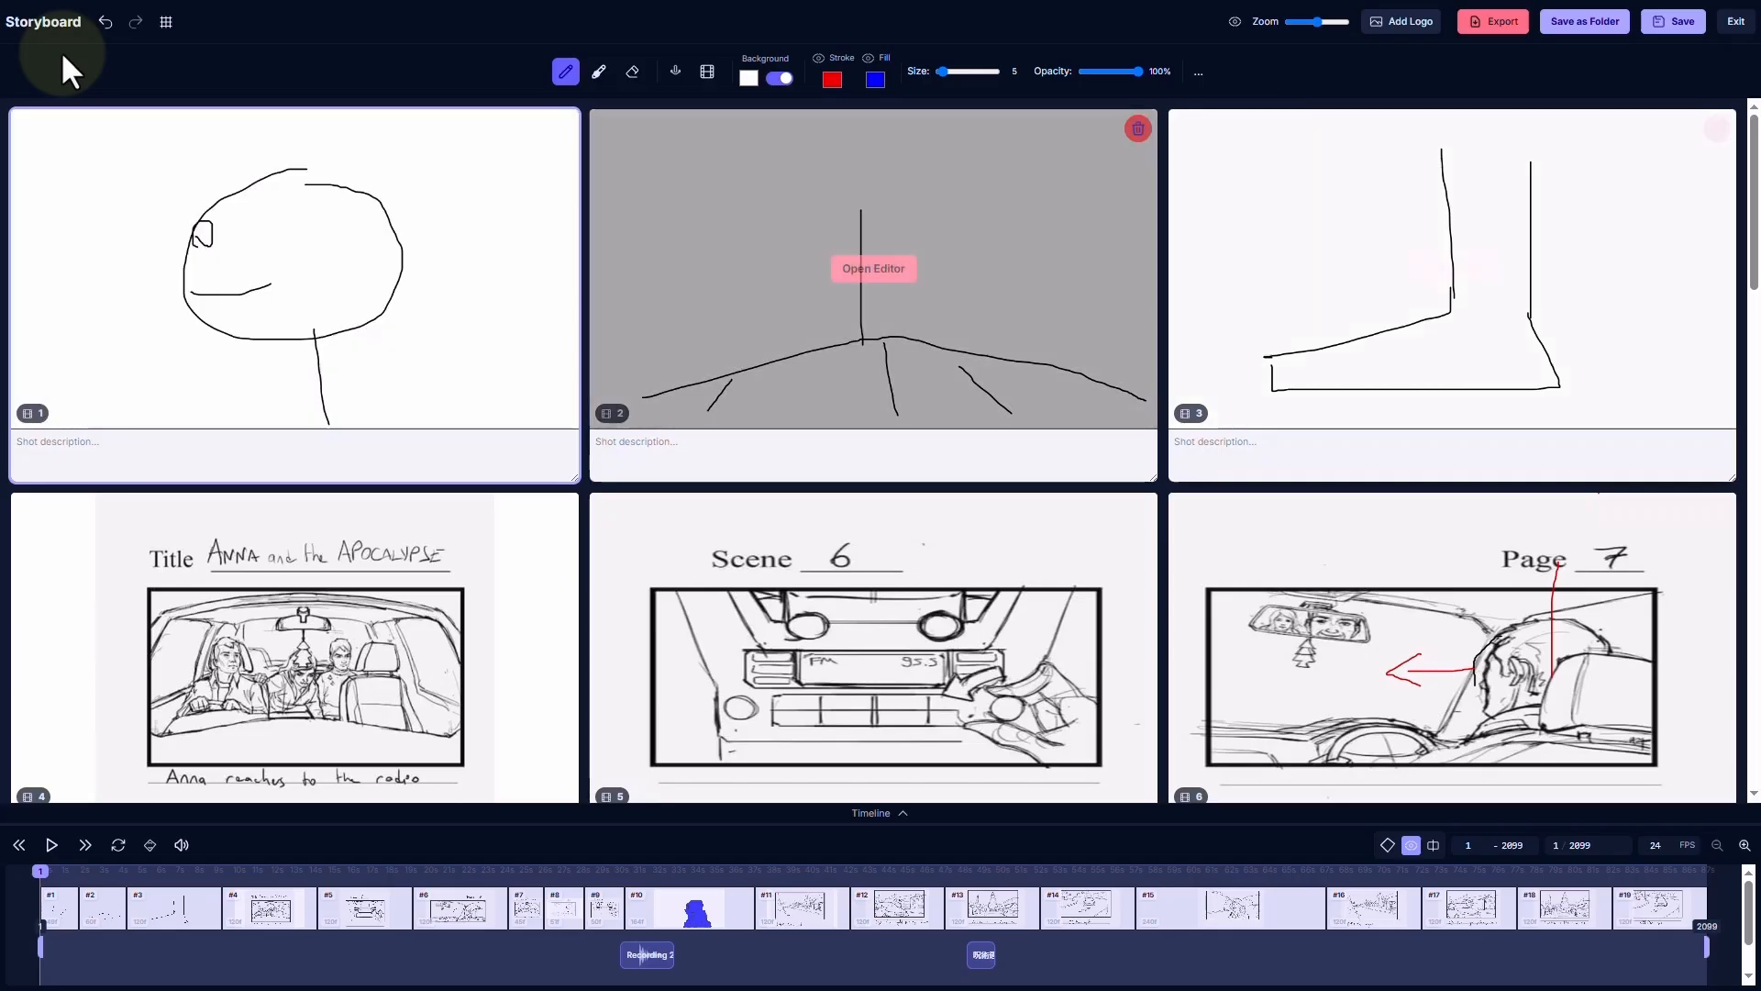
Save the storyboard project
left_click(1671, 25)
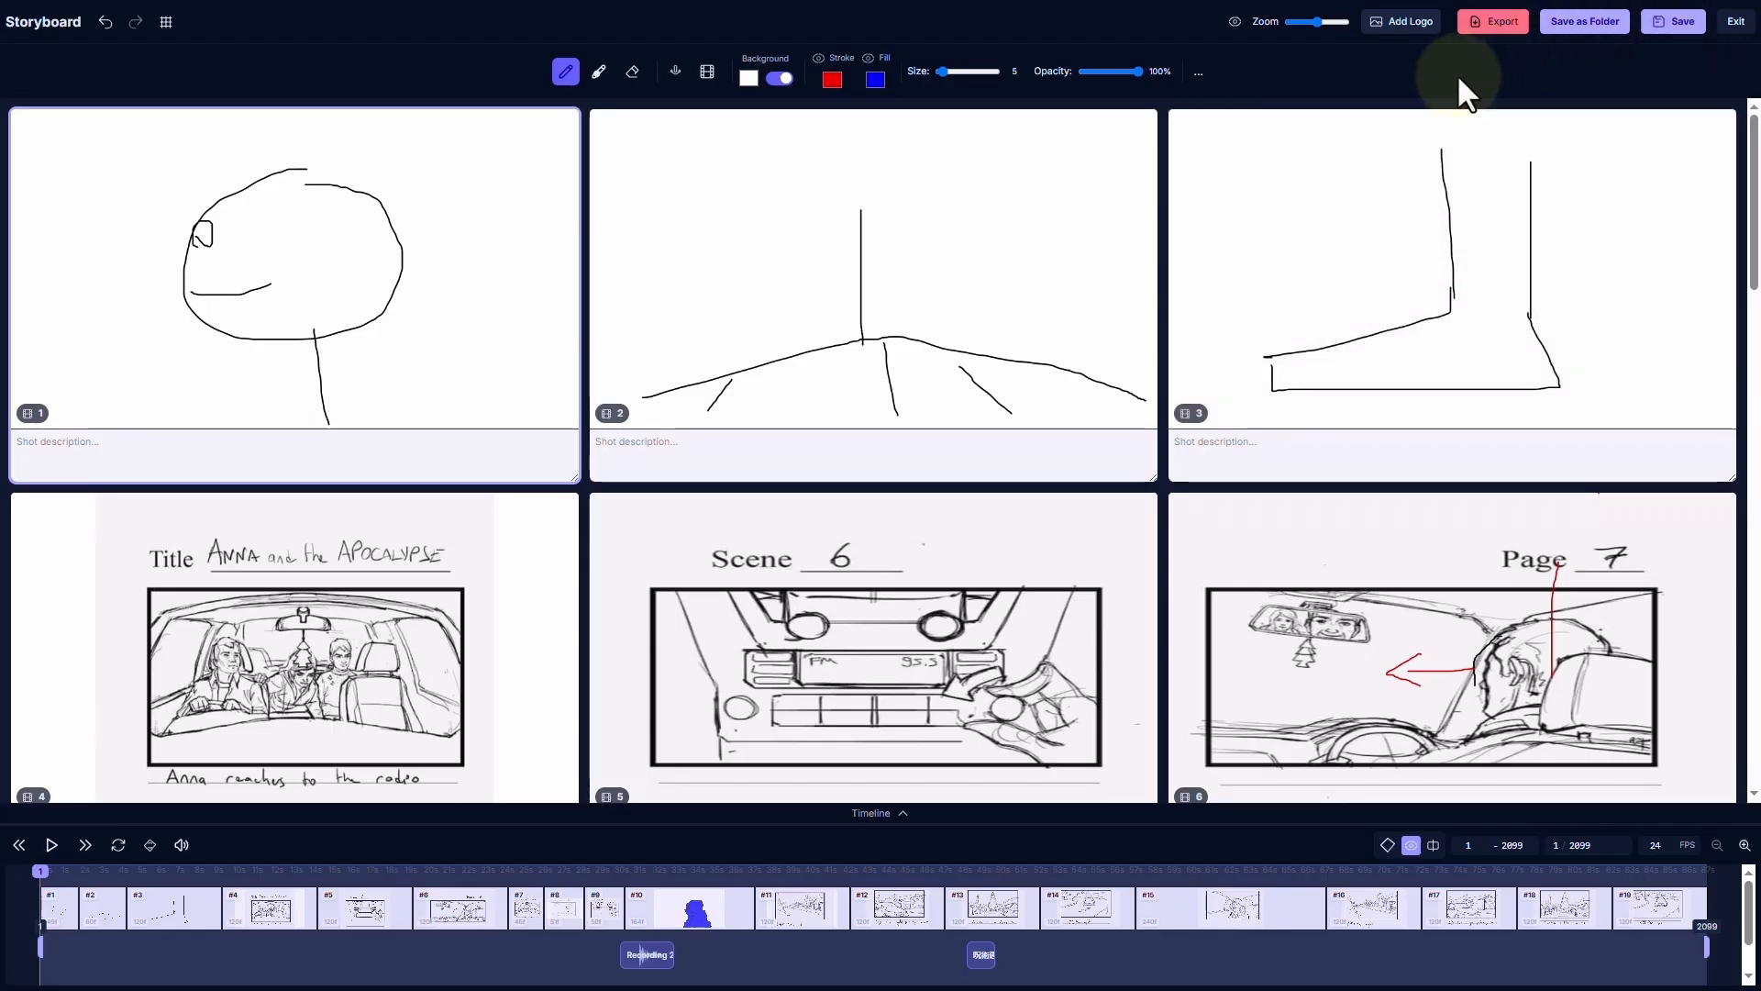
mouse_move(316, 175)
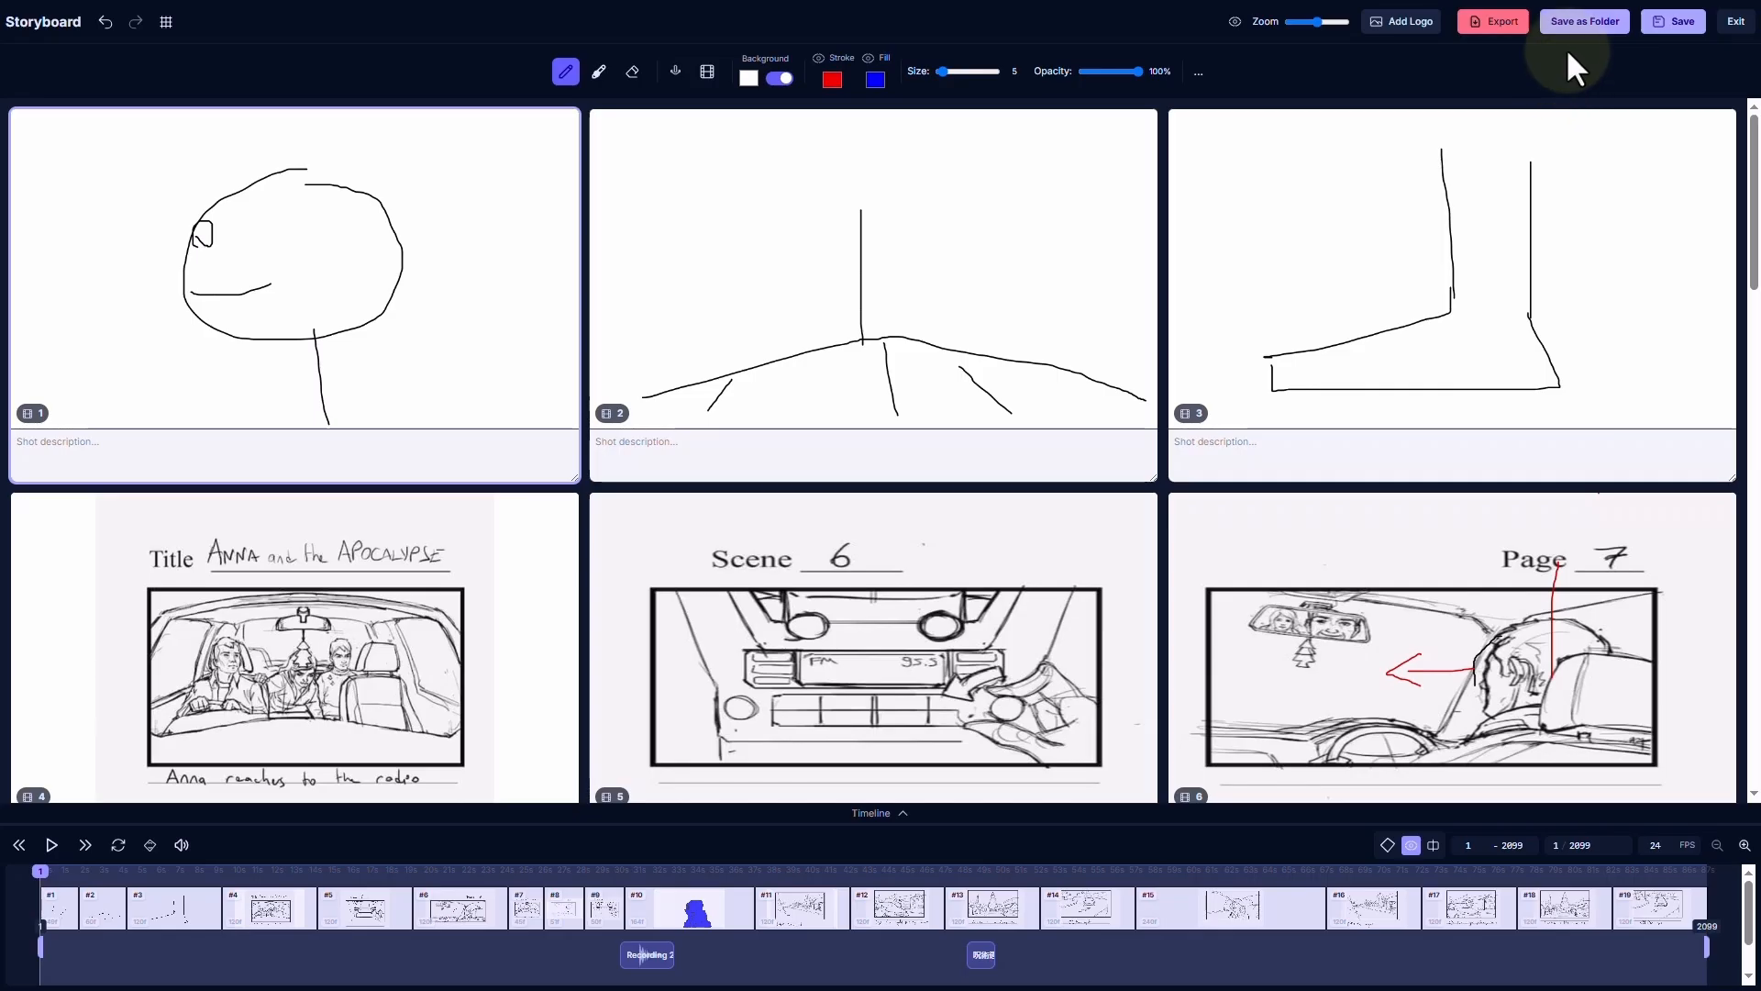
Review the video export options for the storyboard and leave without exporting
left_click(1509, 26)
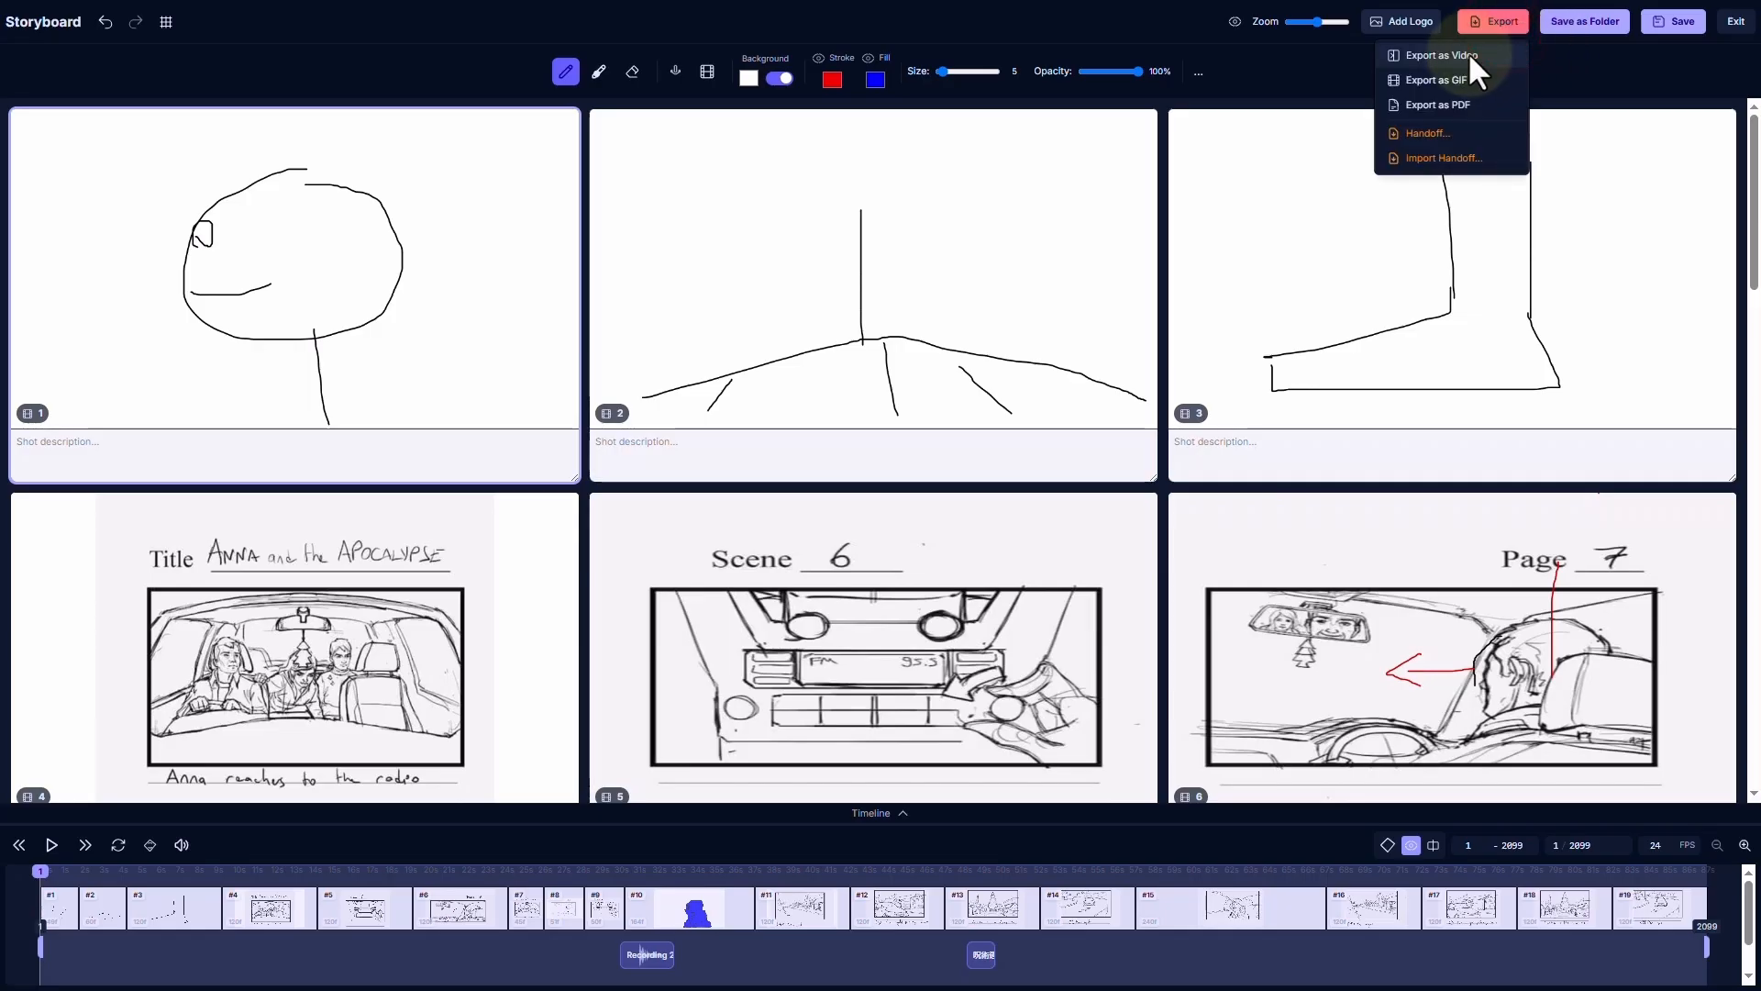
left_click(1468, 54)
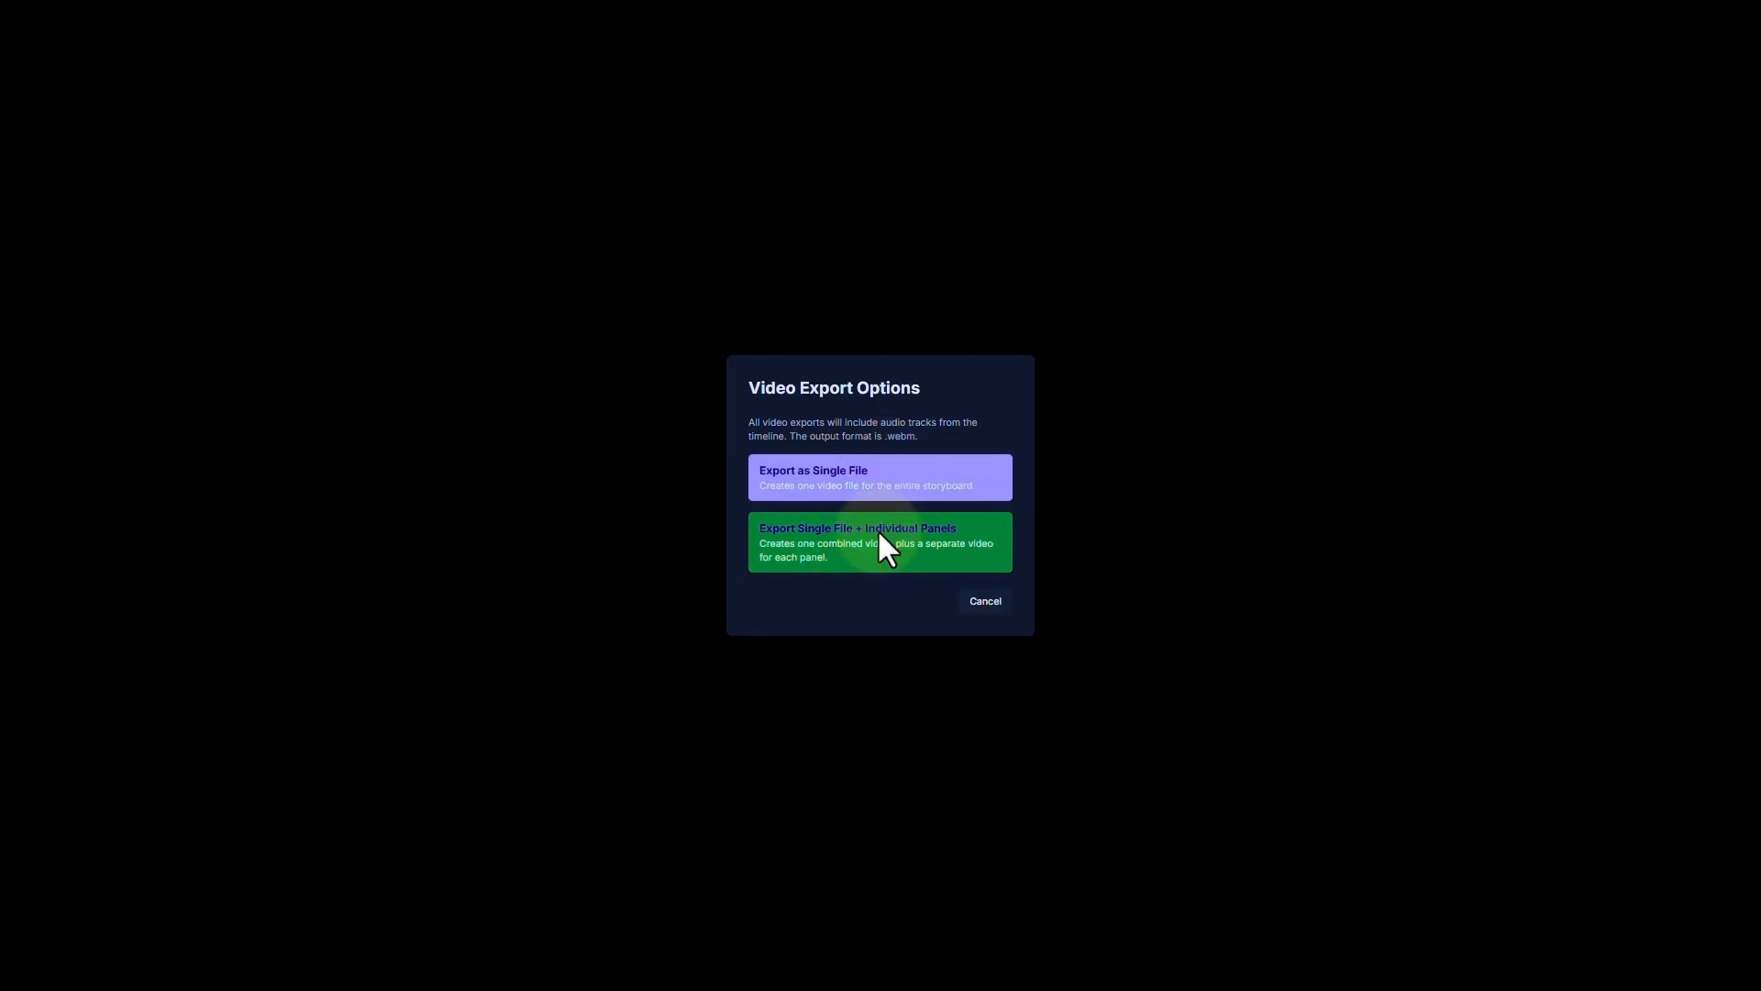
left_click(976, 601)
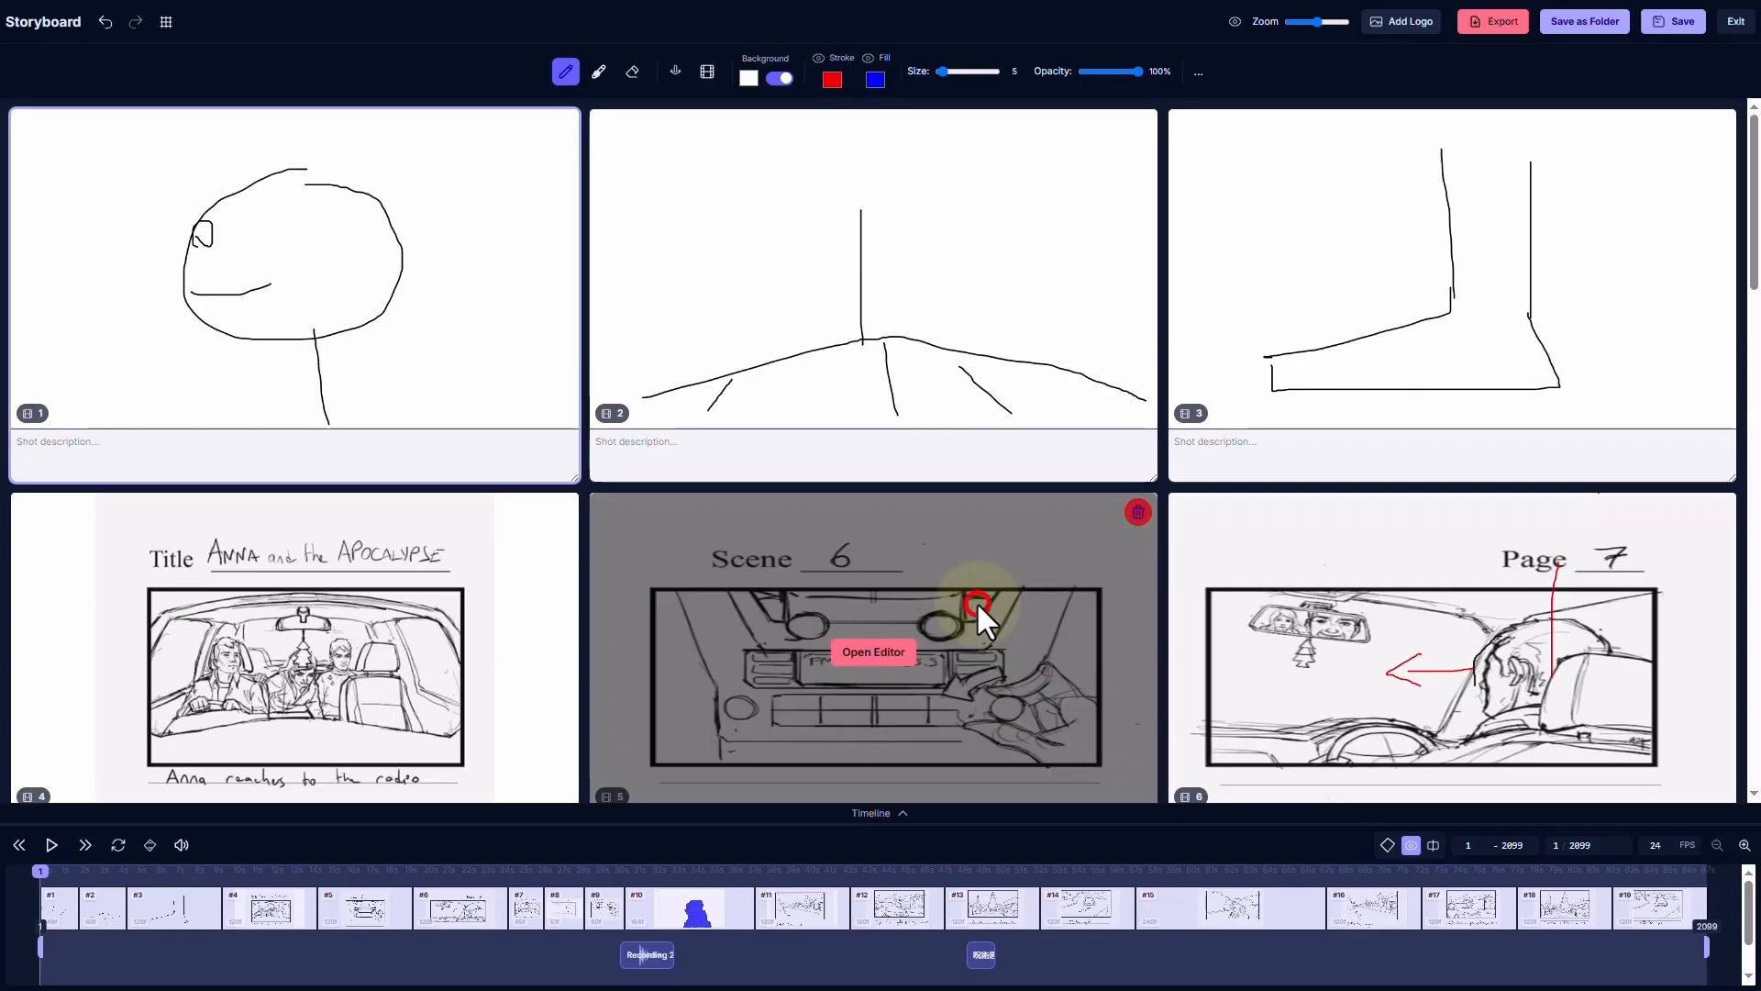
scroll(977, 603, "up", 1)
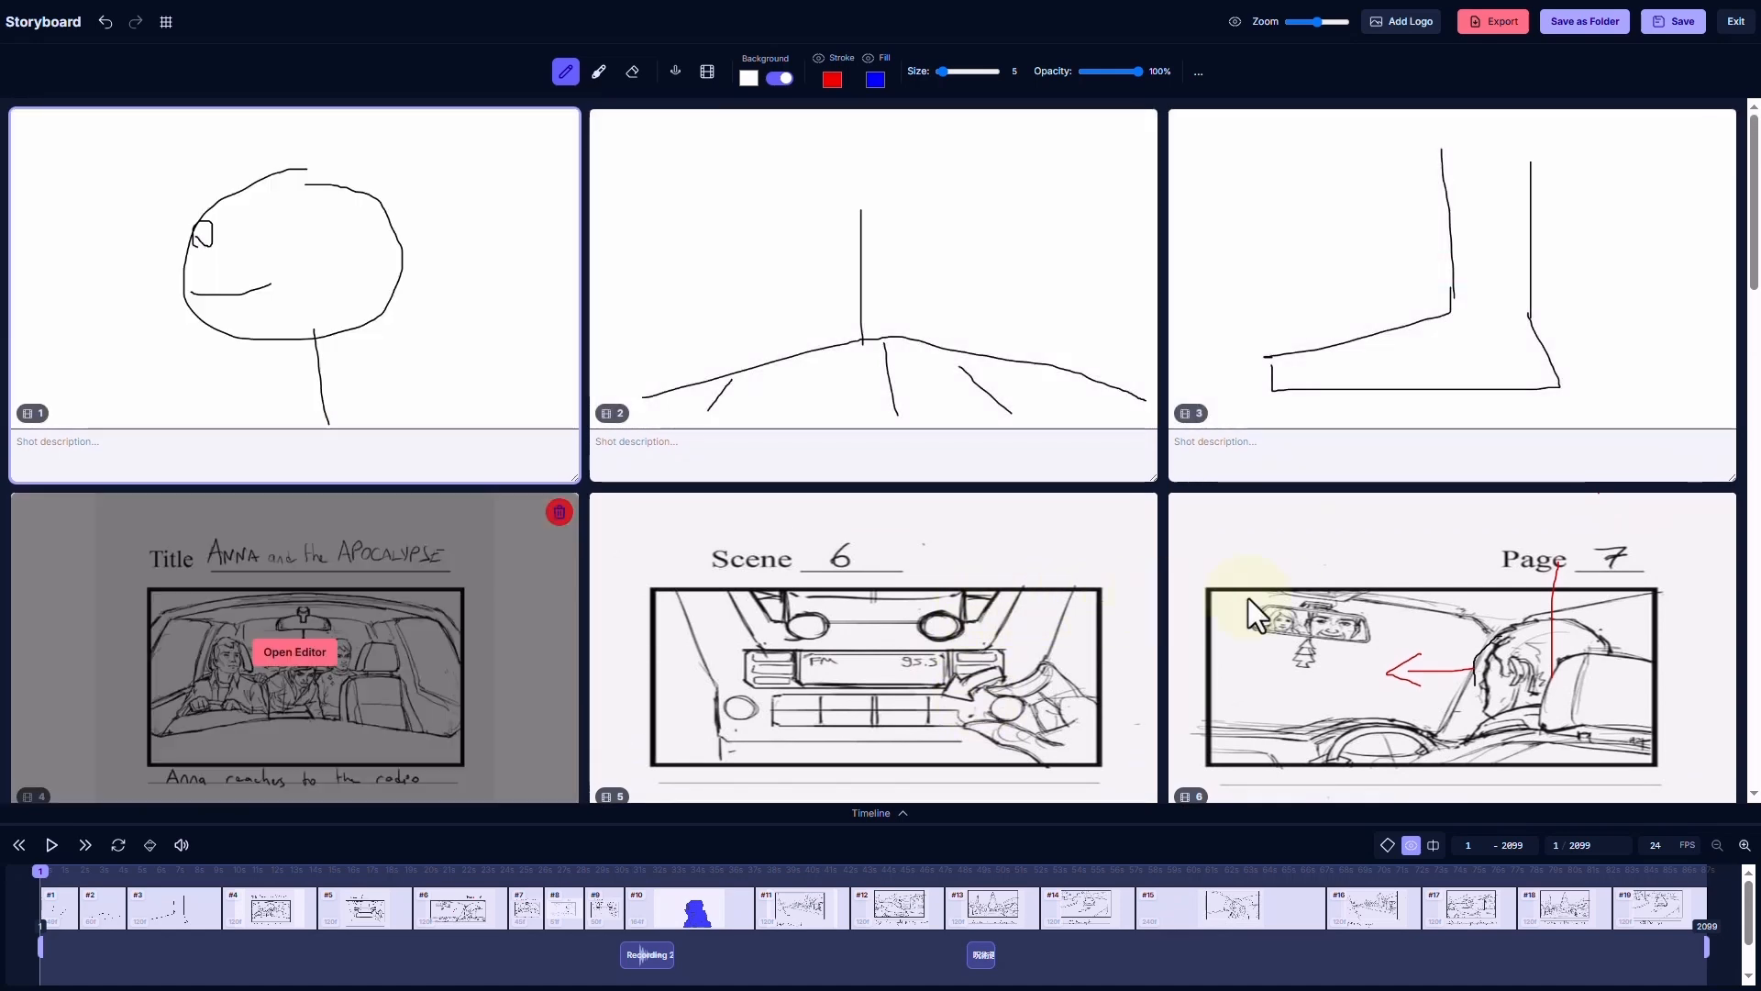
scroll(1496, 592, "down", 3)
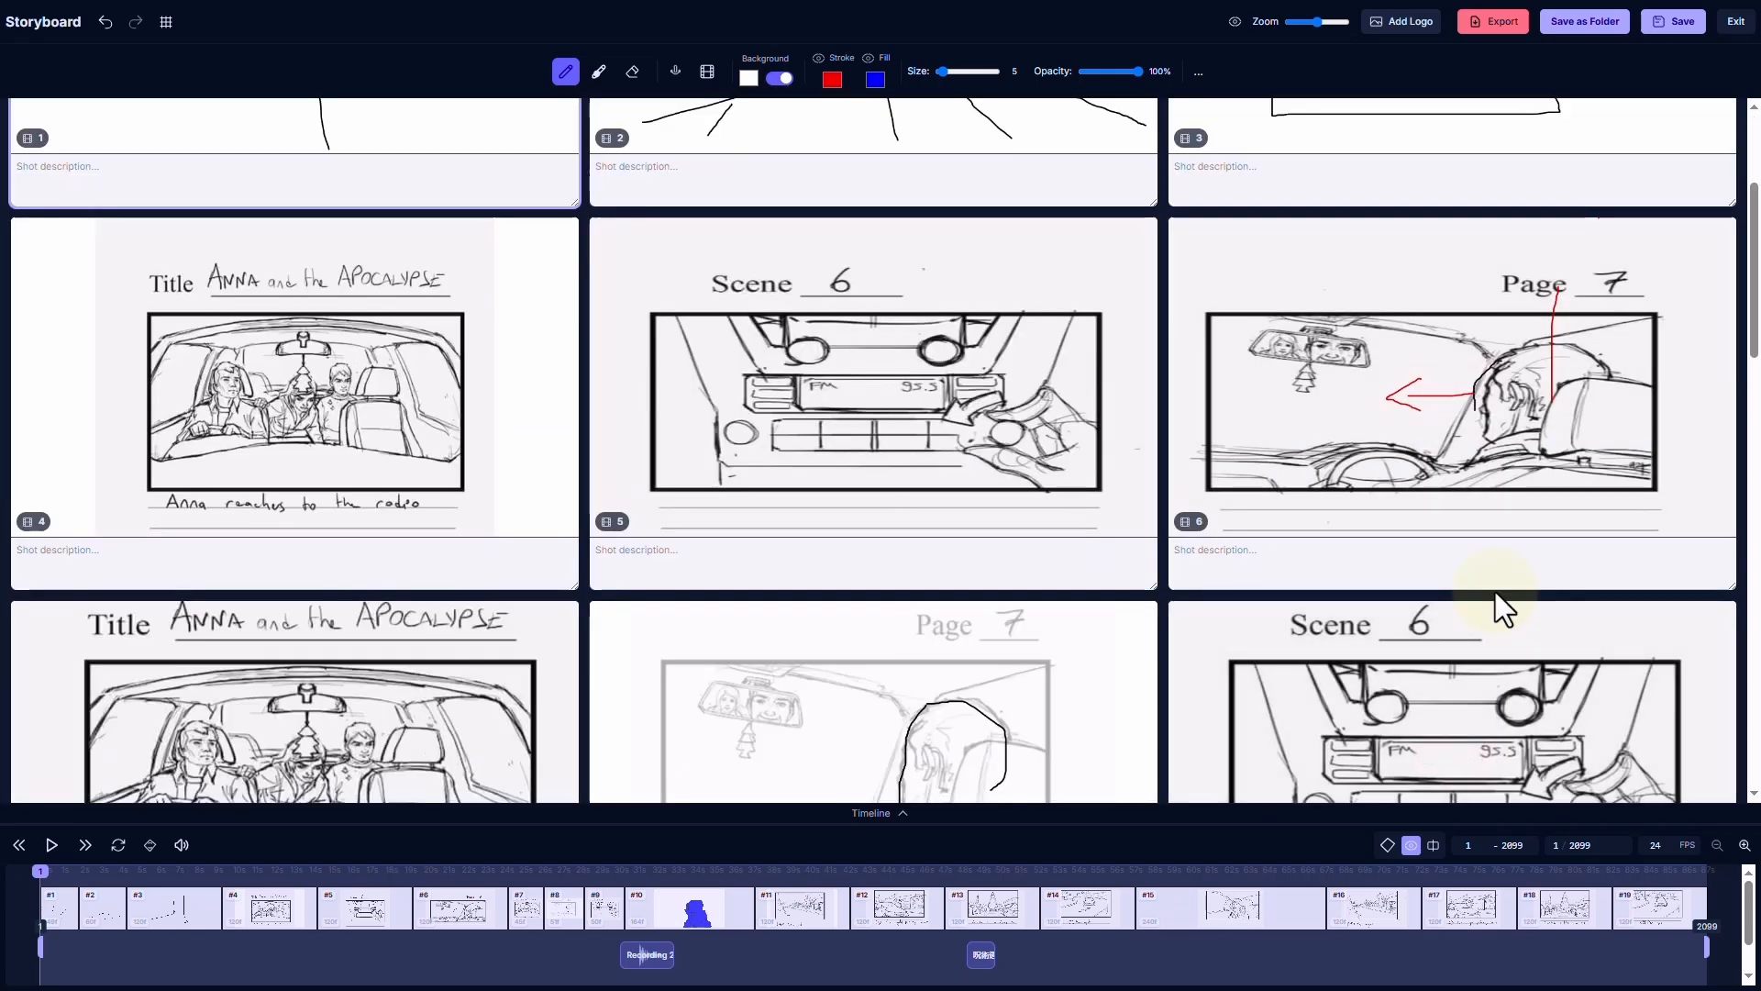
Export the storyboard as a PDF with 2 panels per row
left_click(1504, 20)
key("Up")
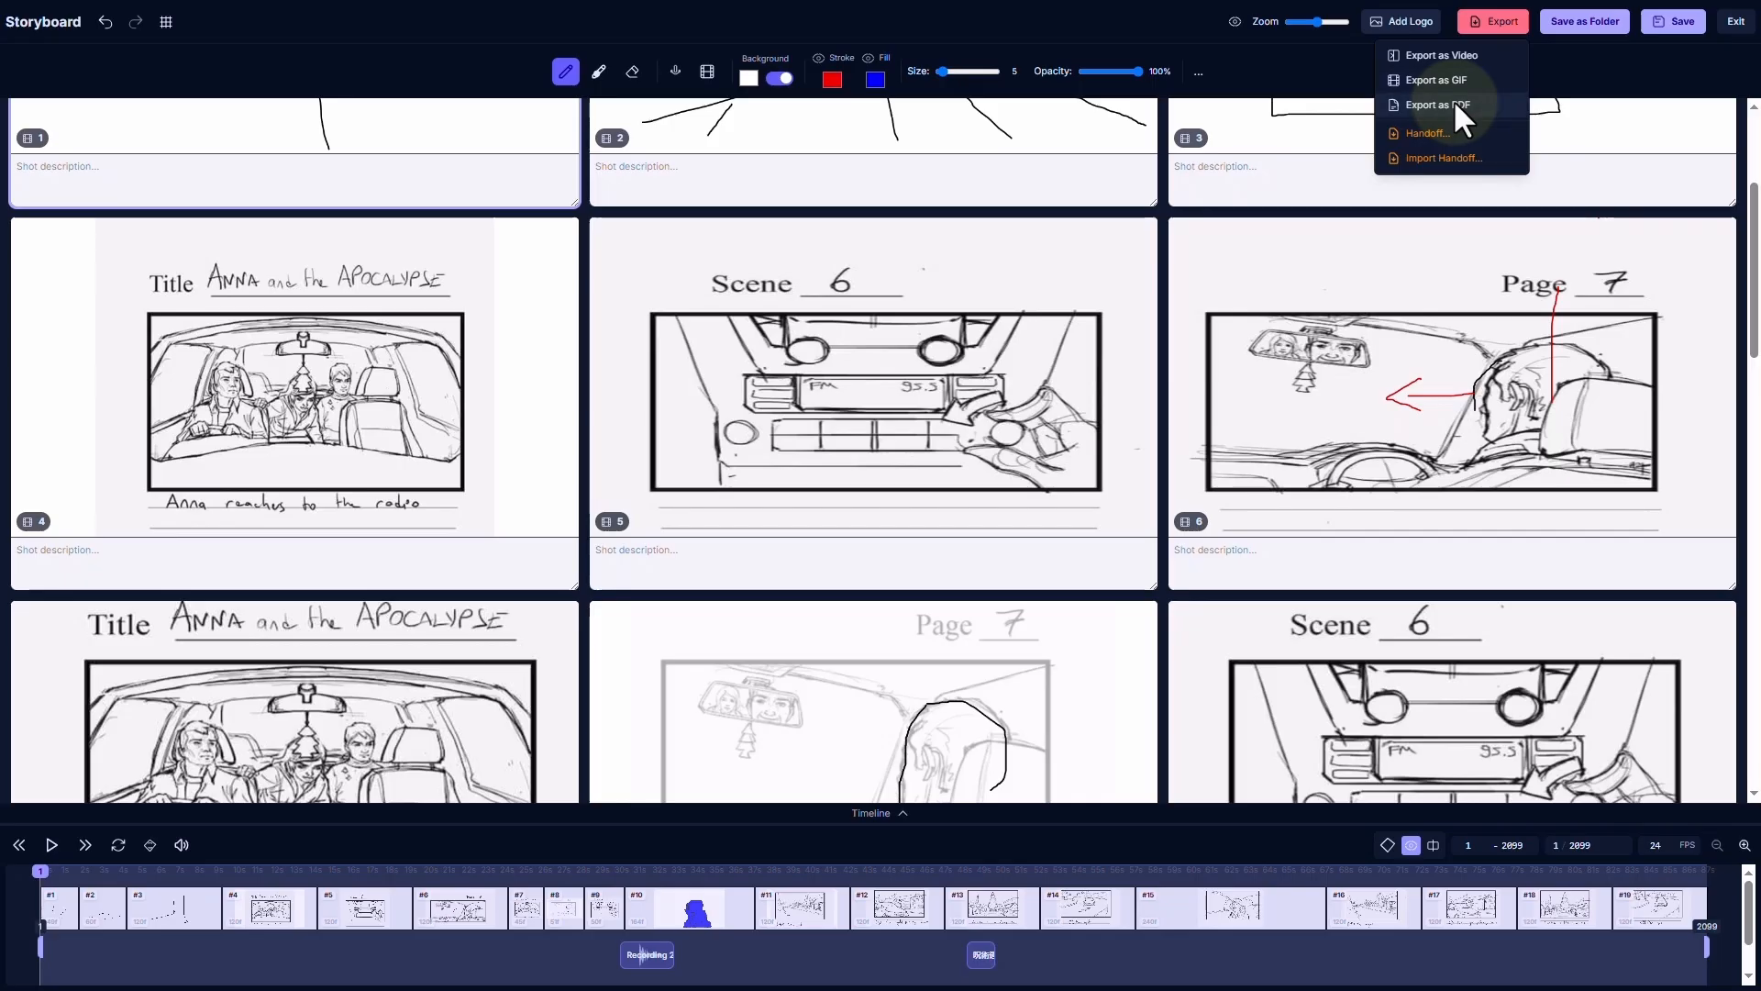
left_click(1455, 102)
left_click(939, 498)
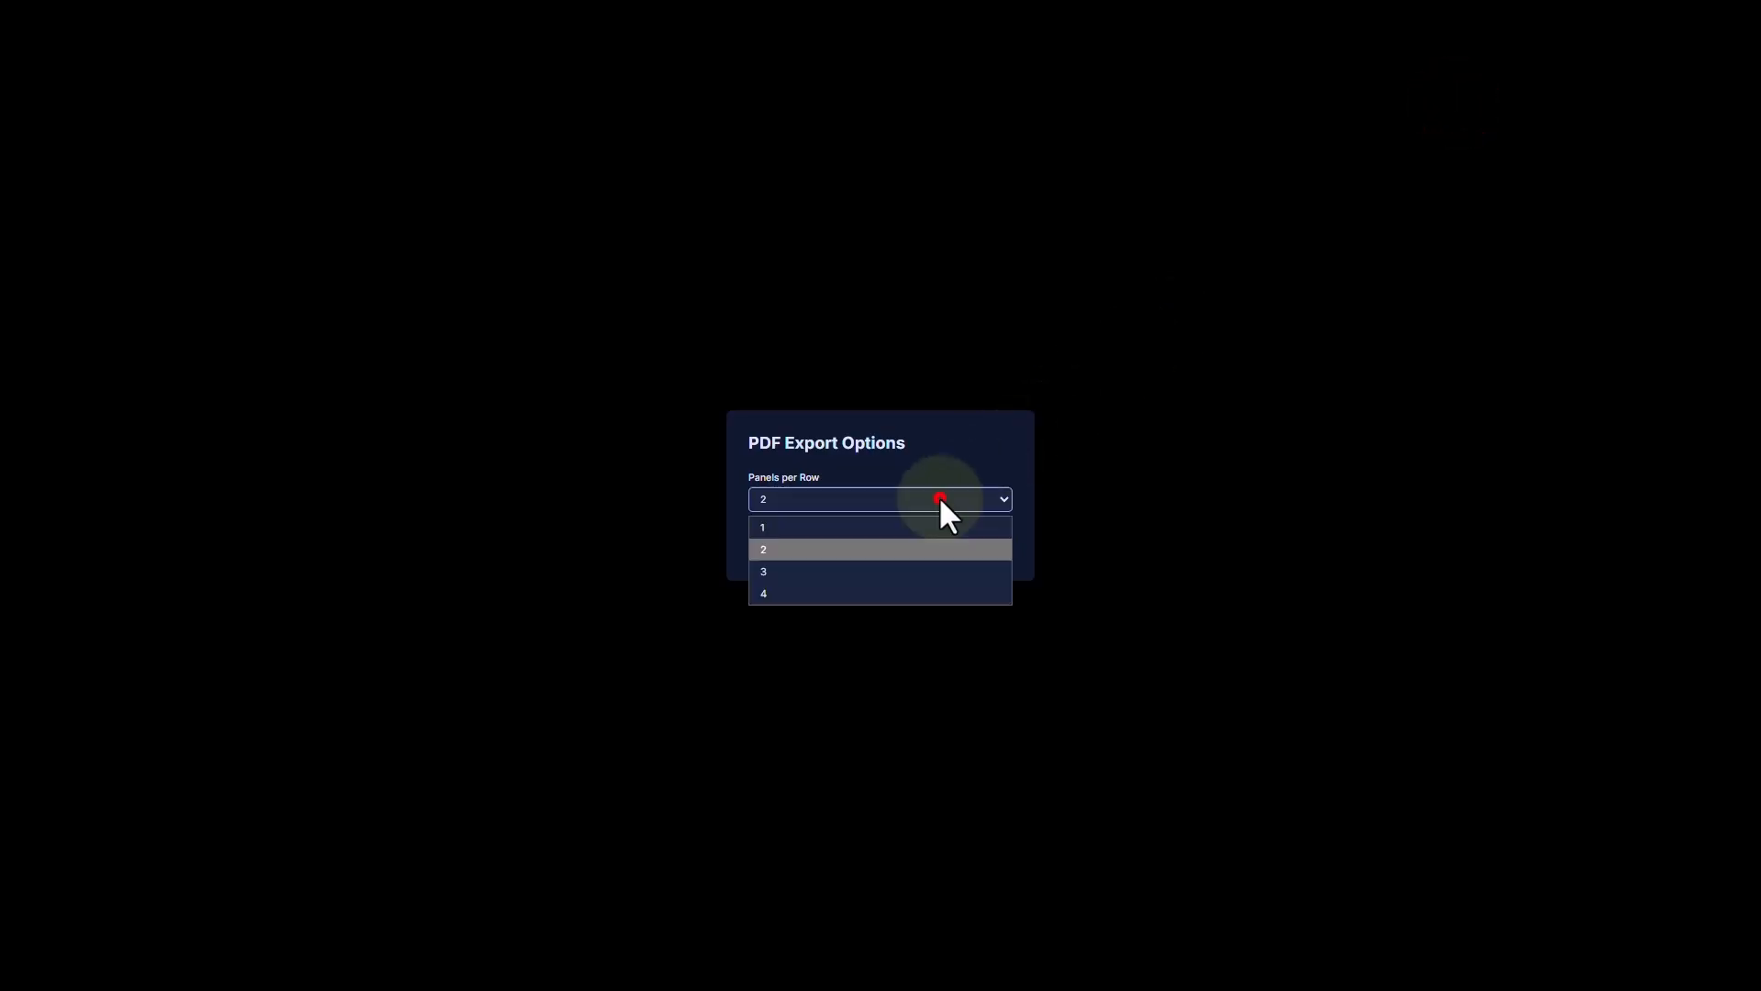
left_click(844, 462)
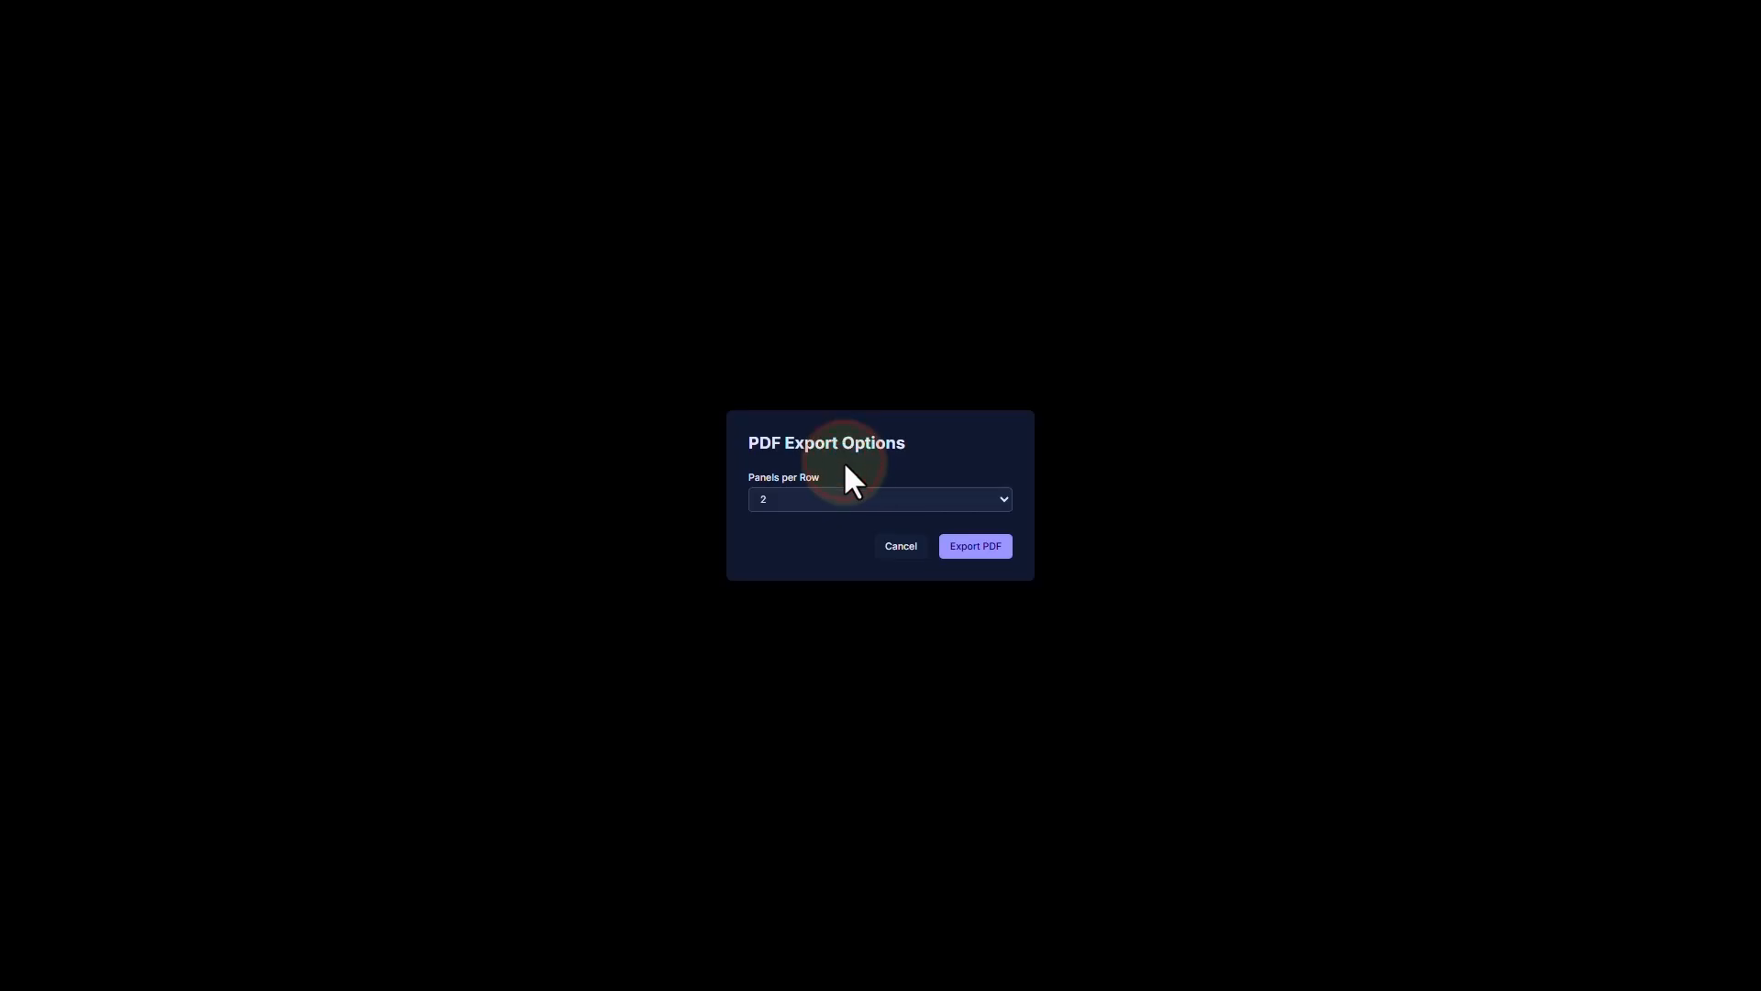
left_click(859, 503)
left_click(922, 463)
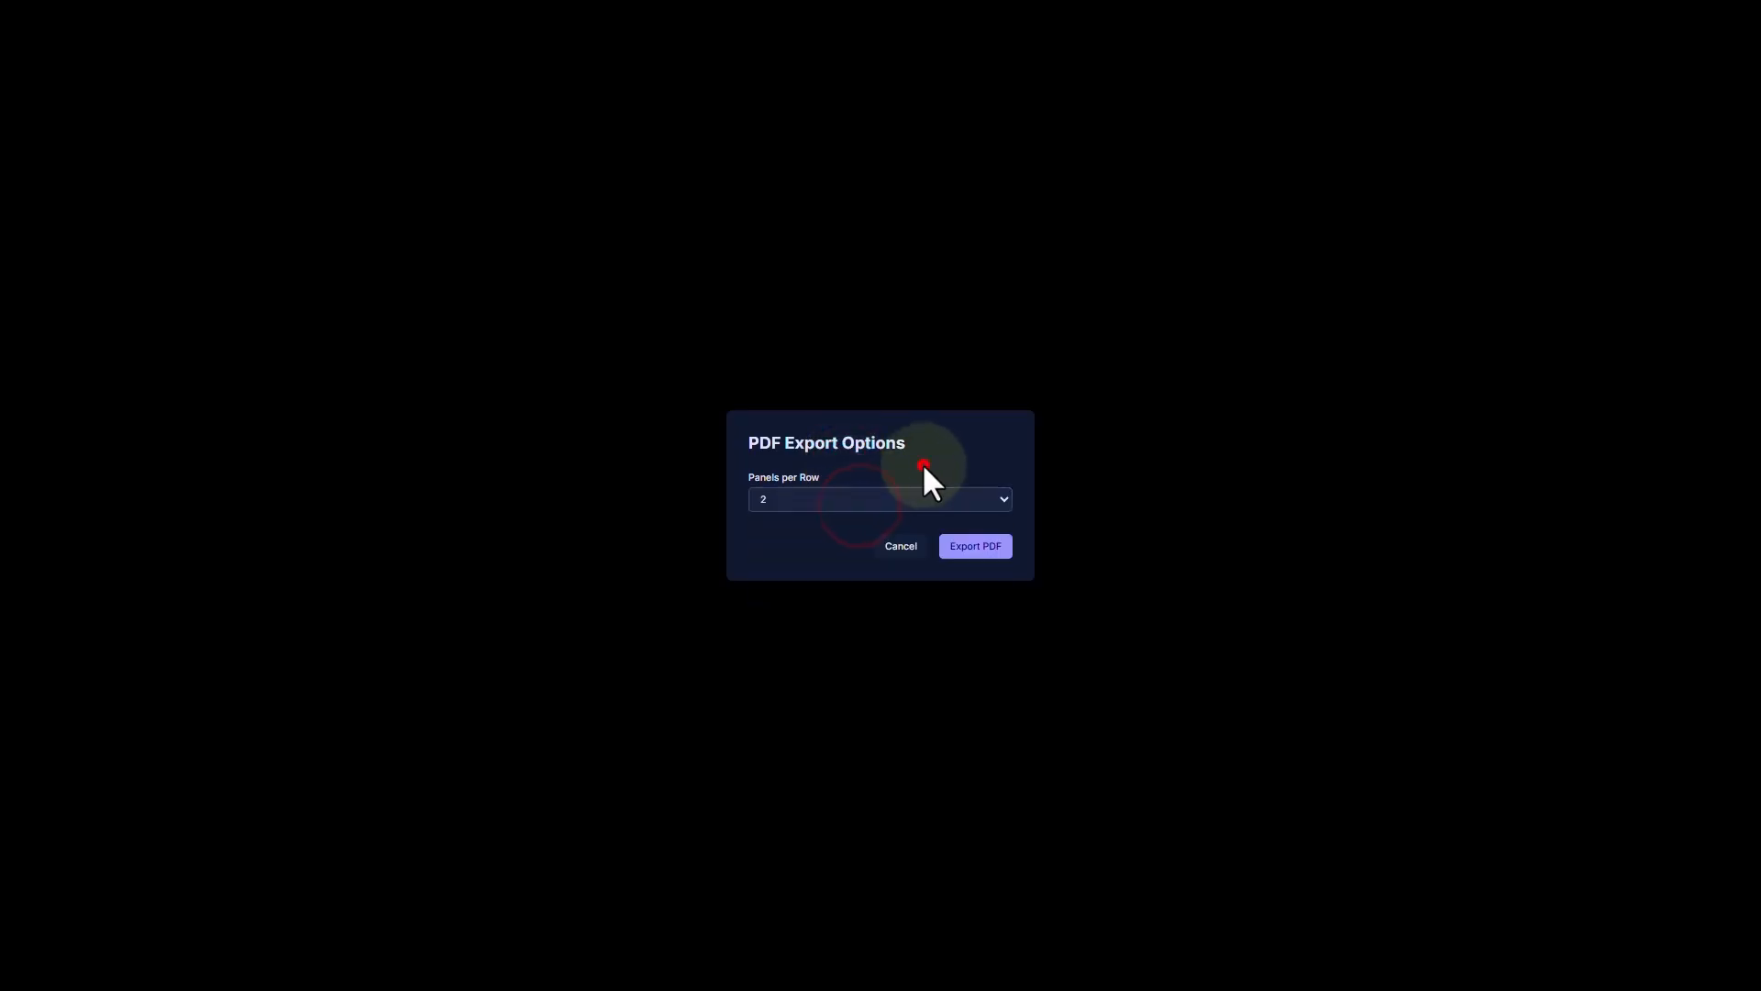
left_click(974, 547)
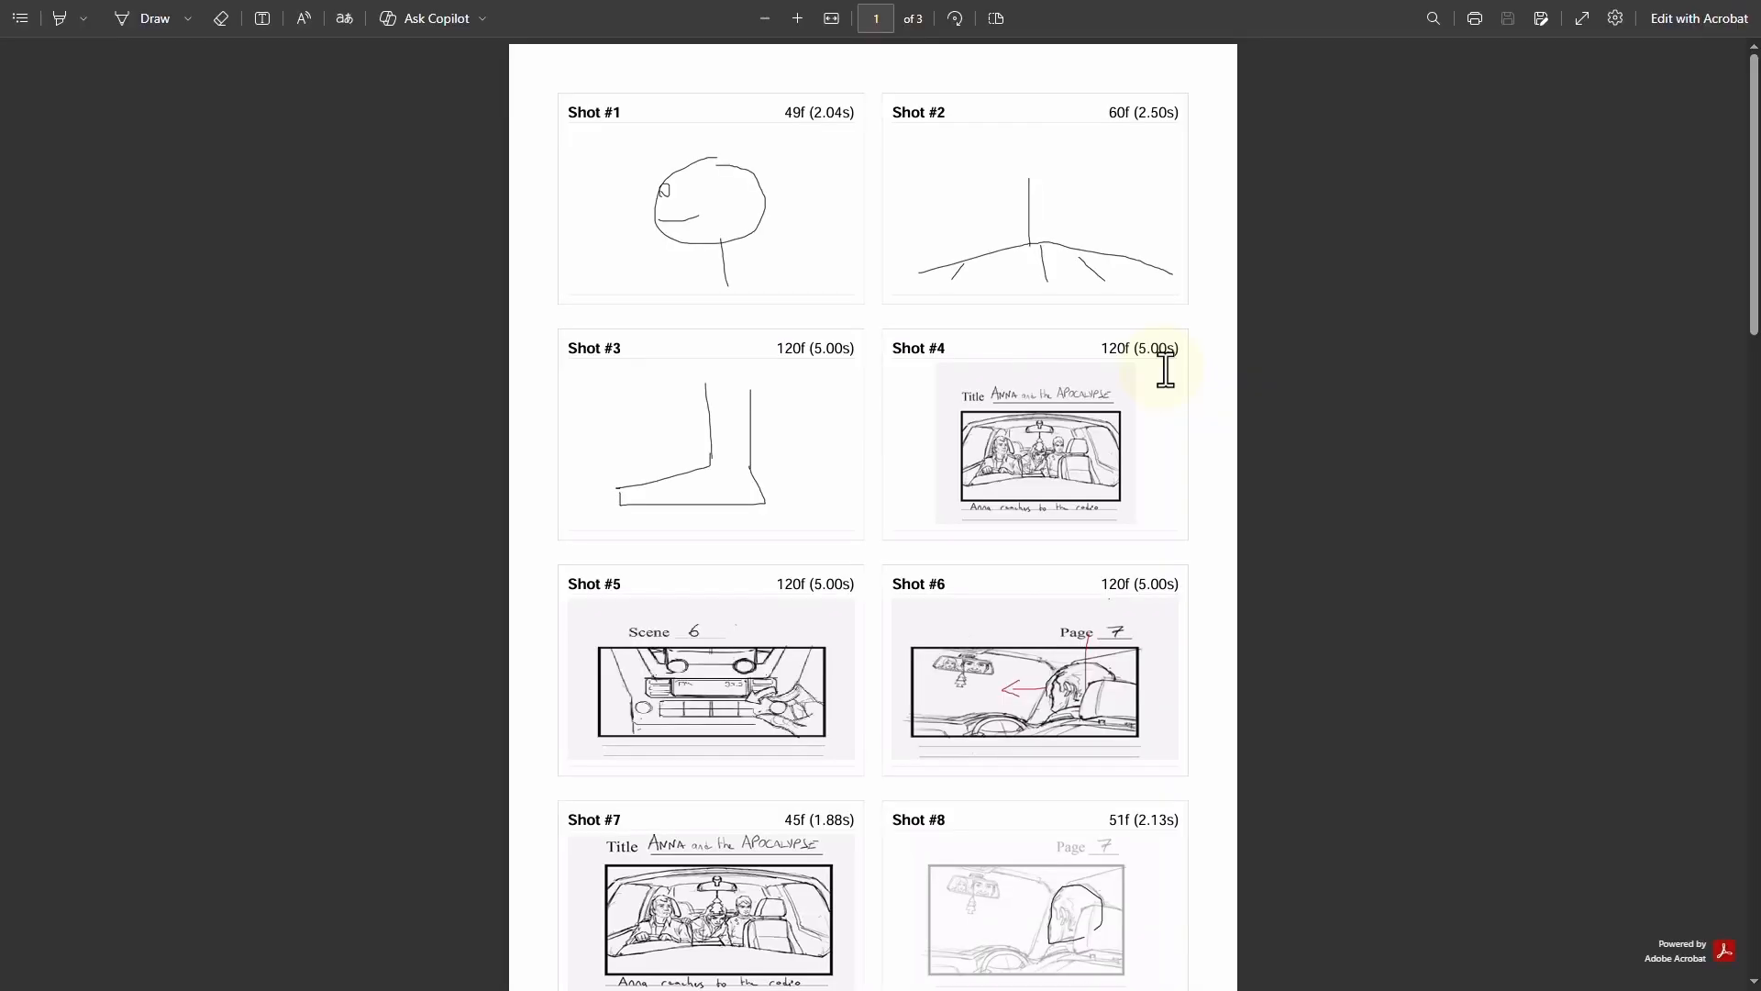
Look through all pages of the exported PDF, checking the shot panels and their durations
scroll(1163, 367, "down", 15)
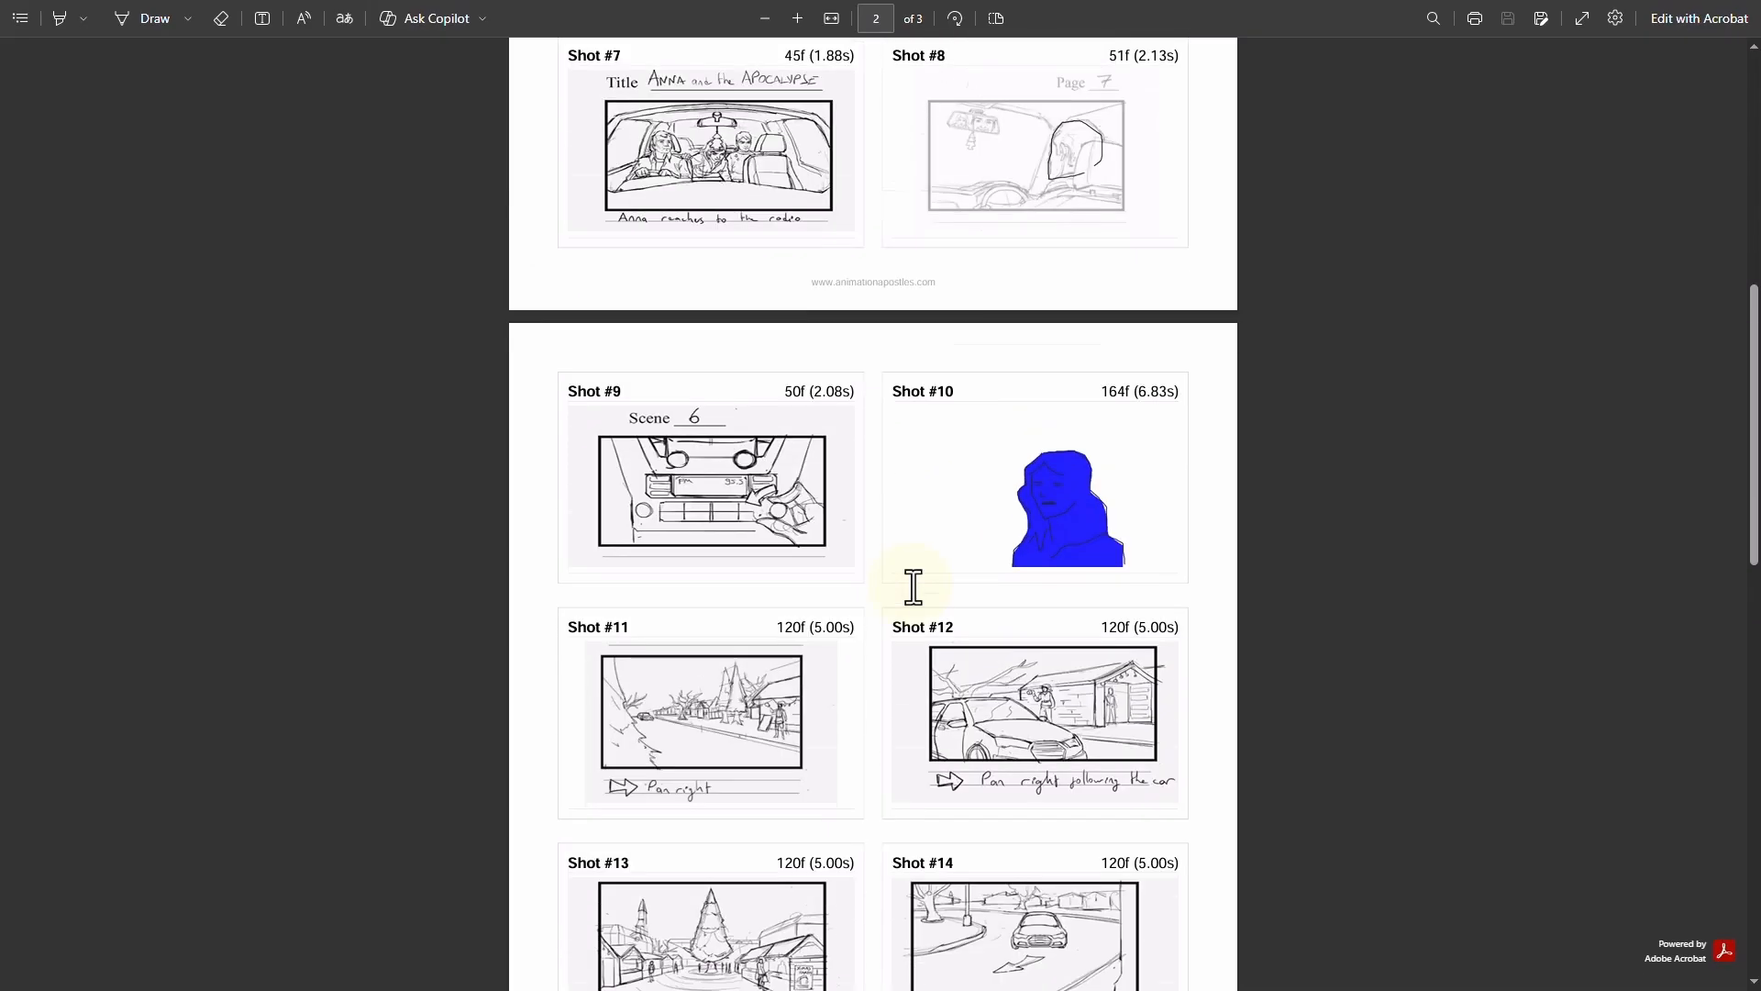
scroll(931, 450, "up", 9)
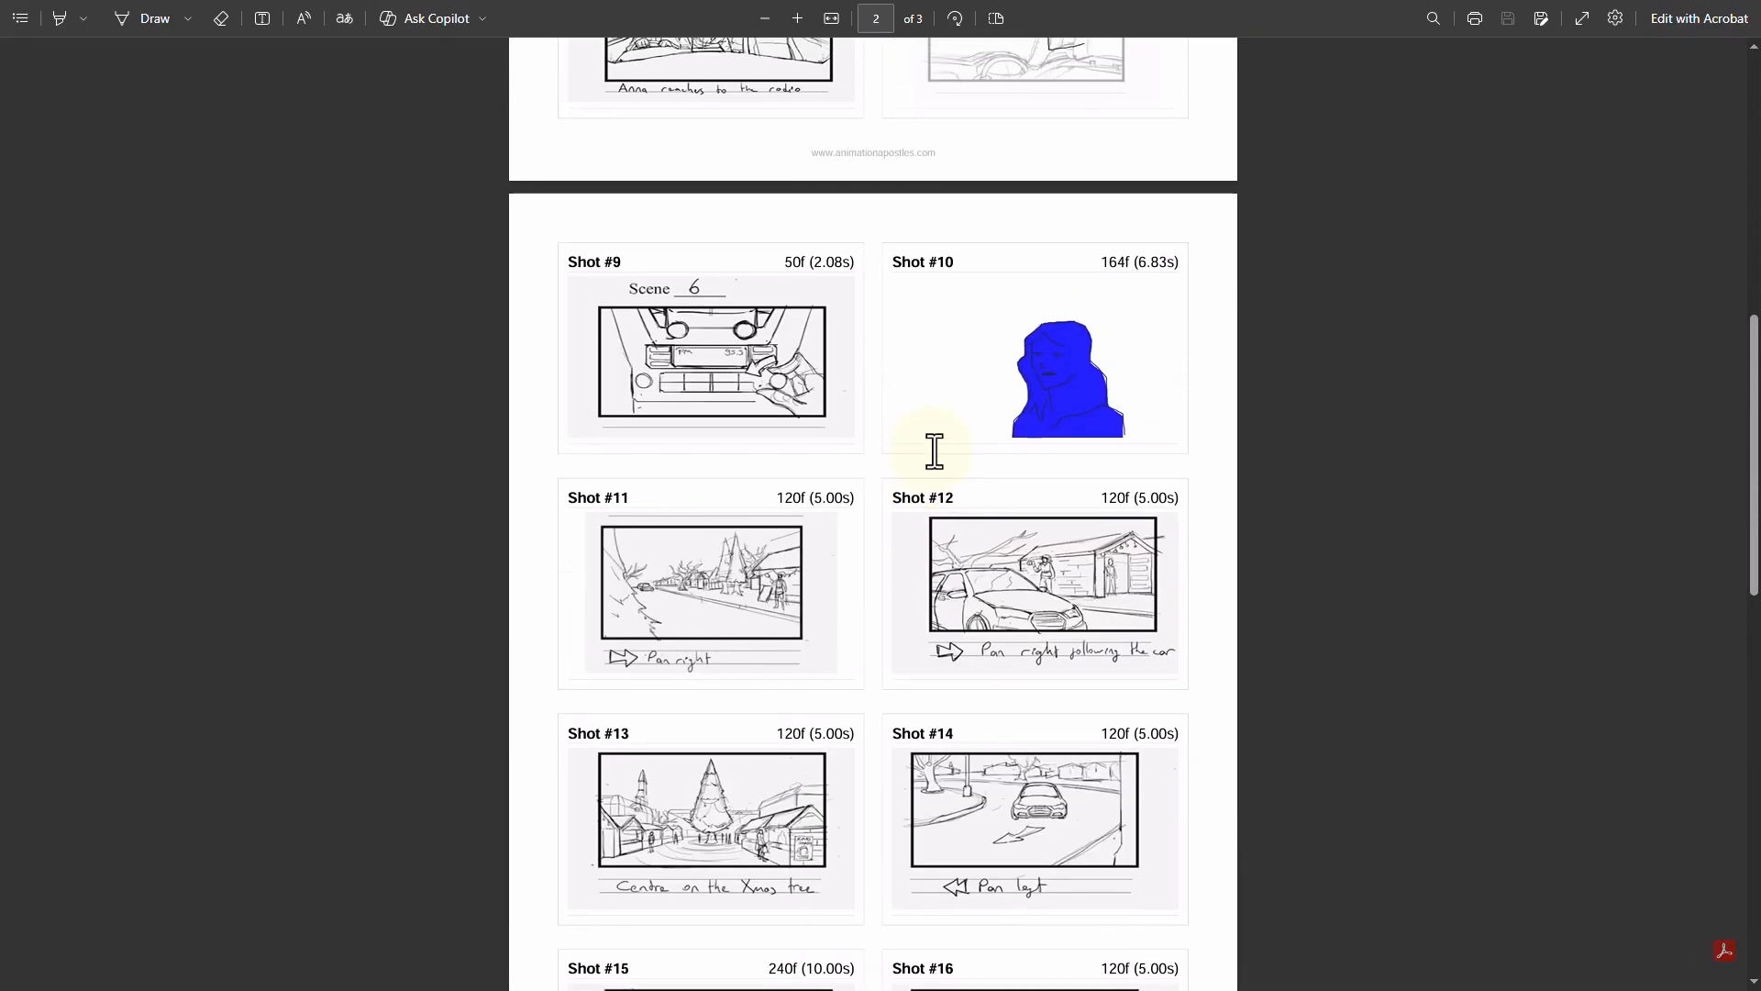
scroll(930, 449, "up", 8)
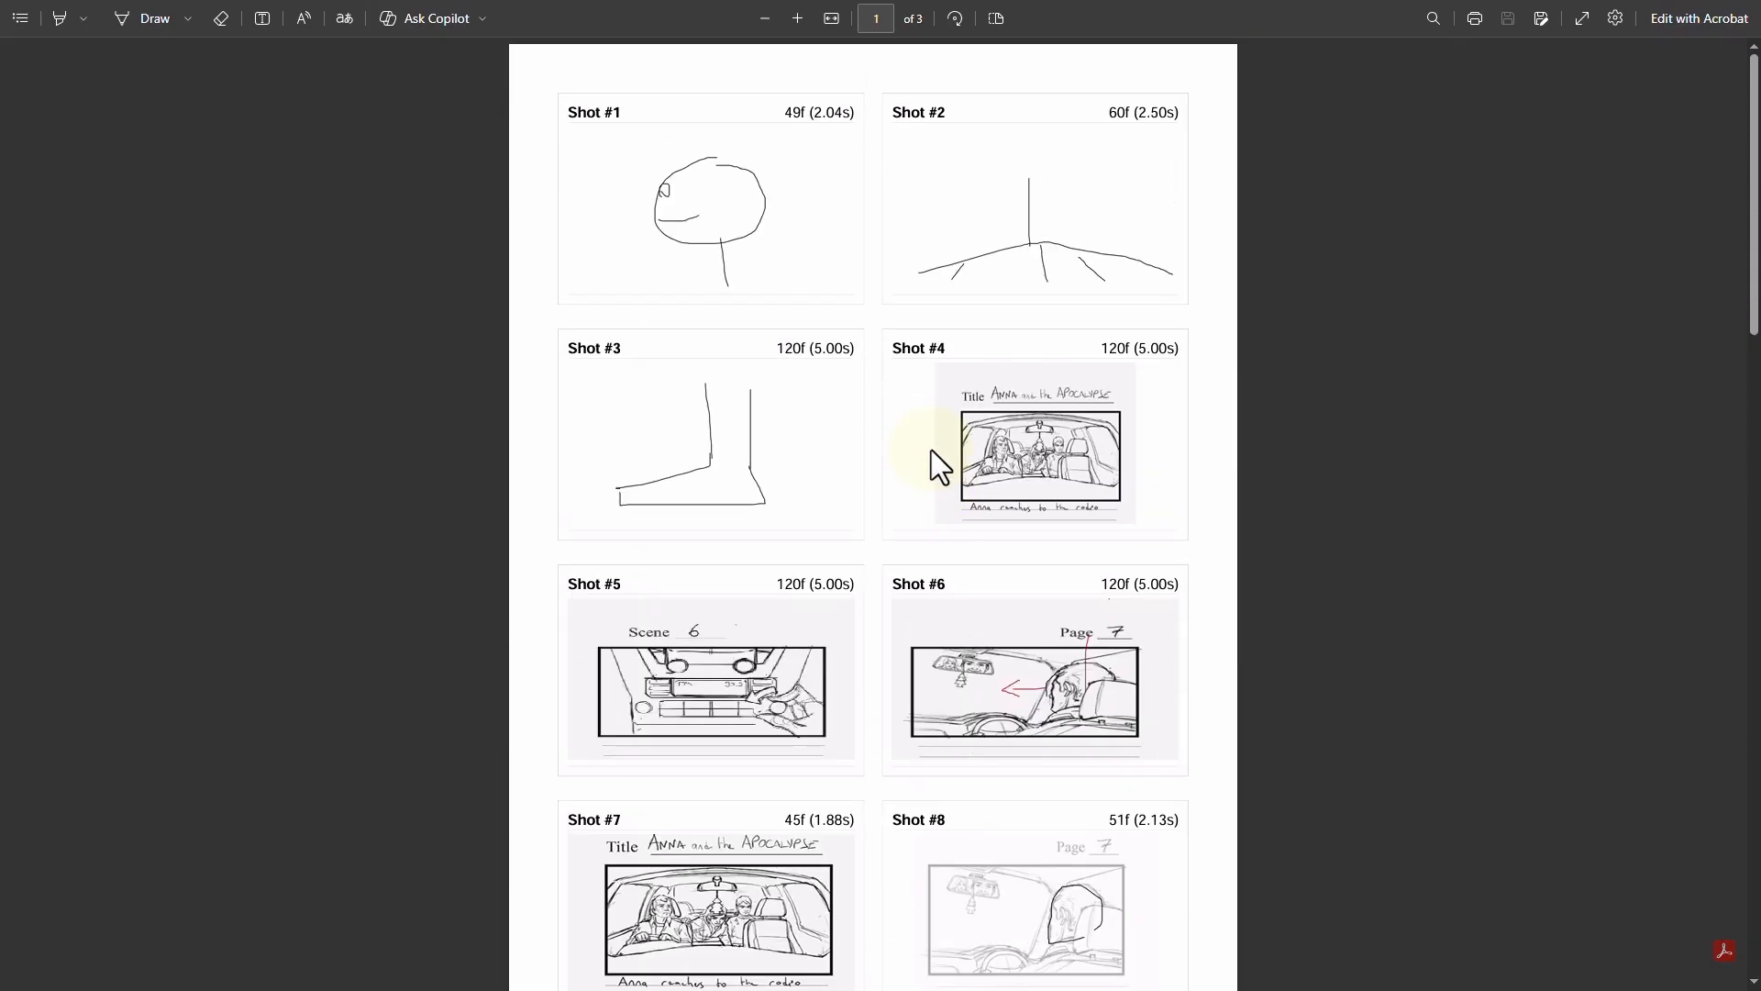
scroll(928, 454, "down", 20)
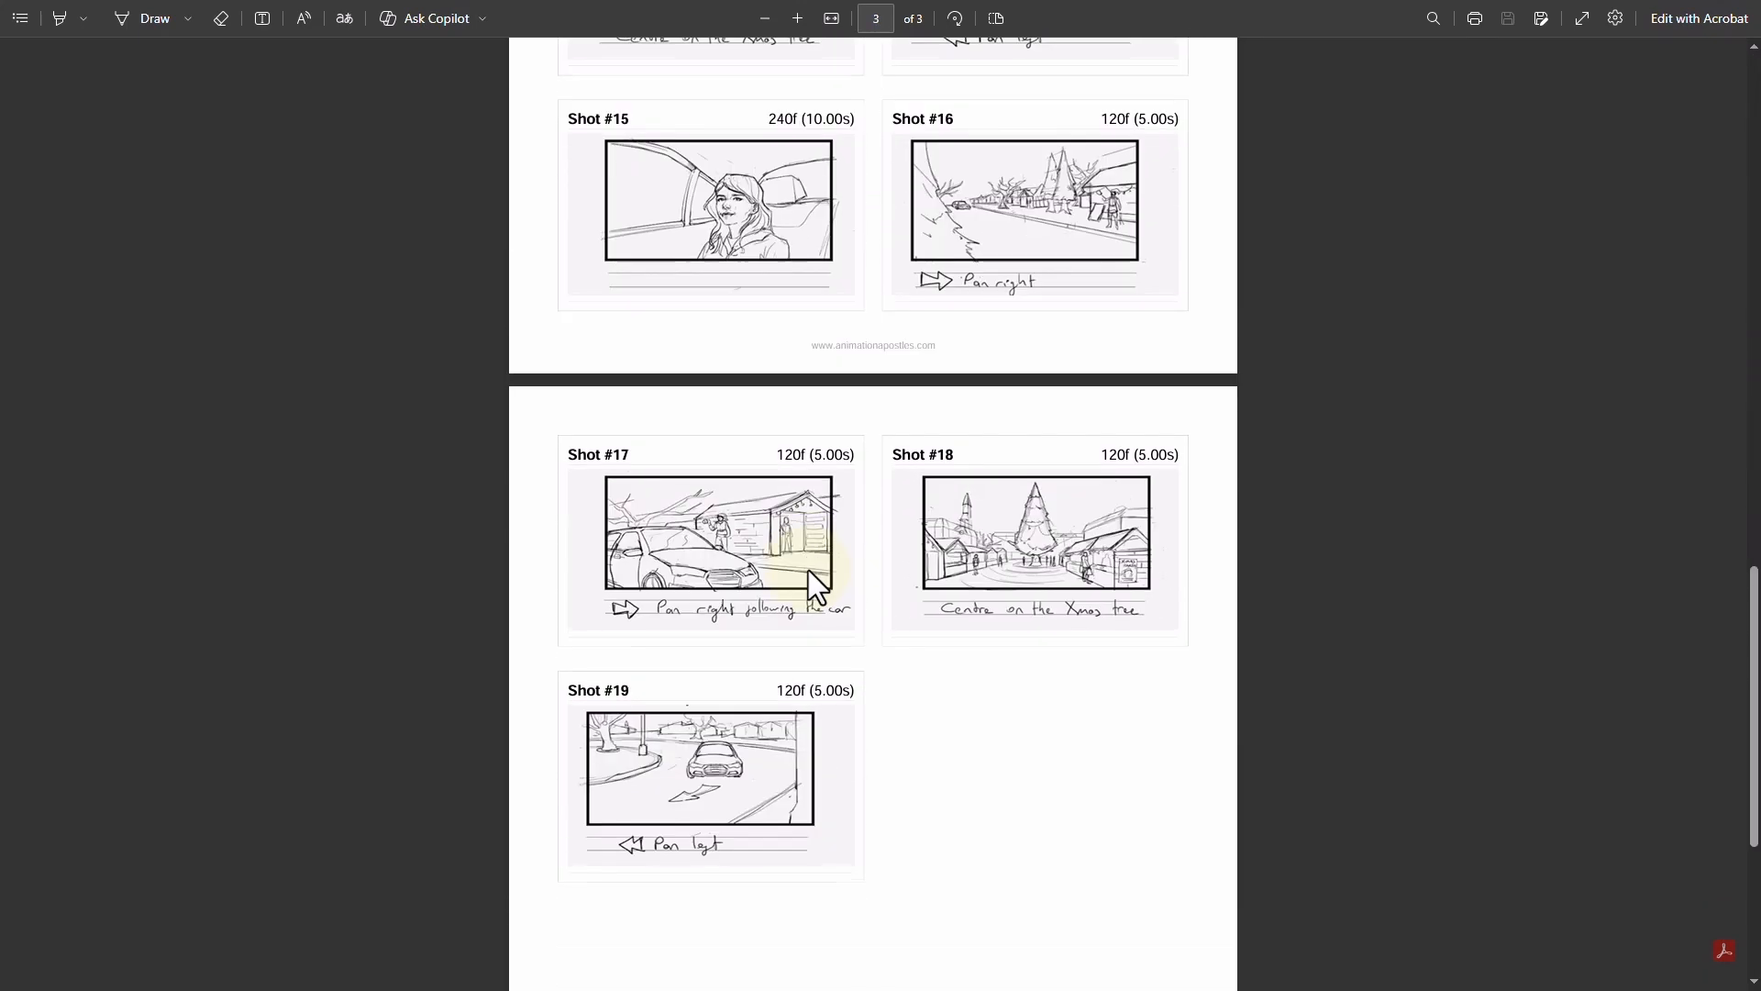
scroll(808, 569, "up", 6)
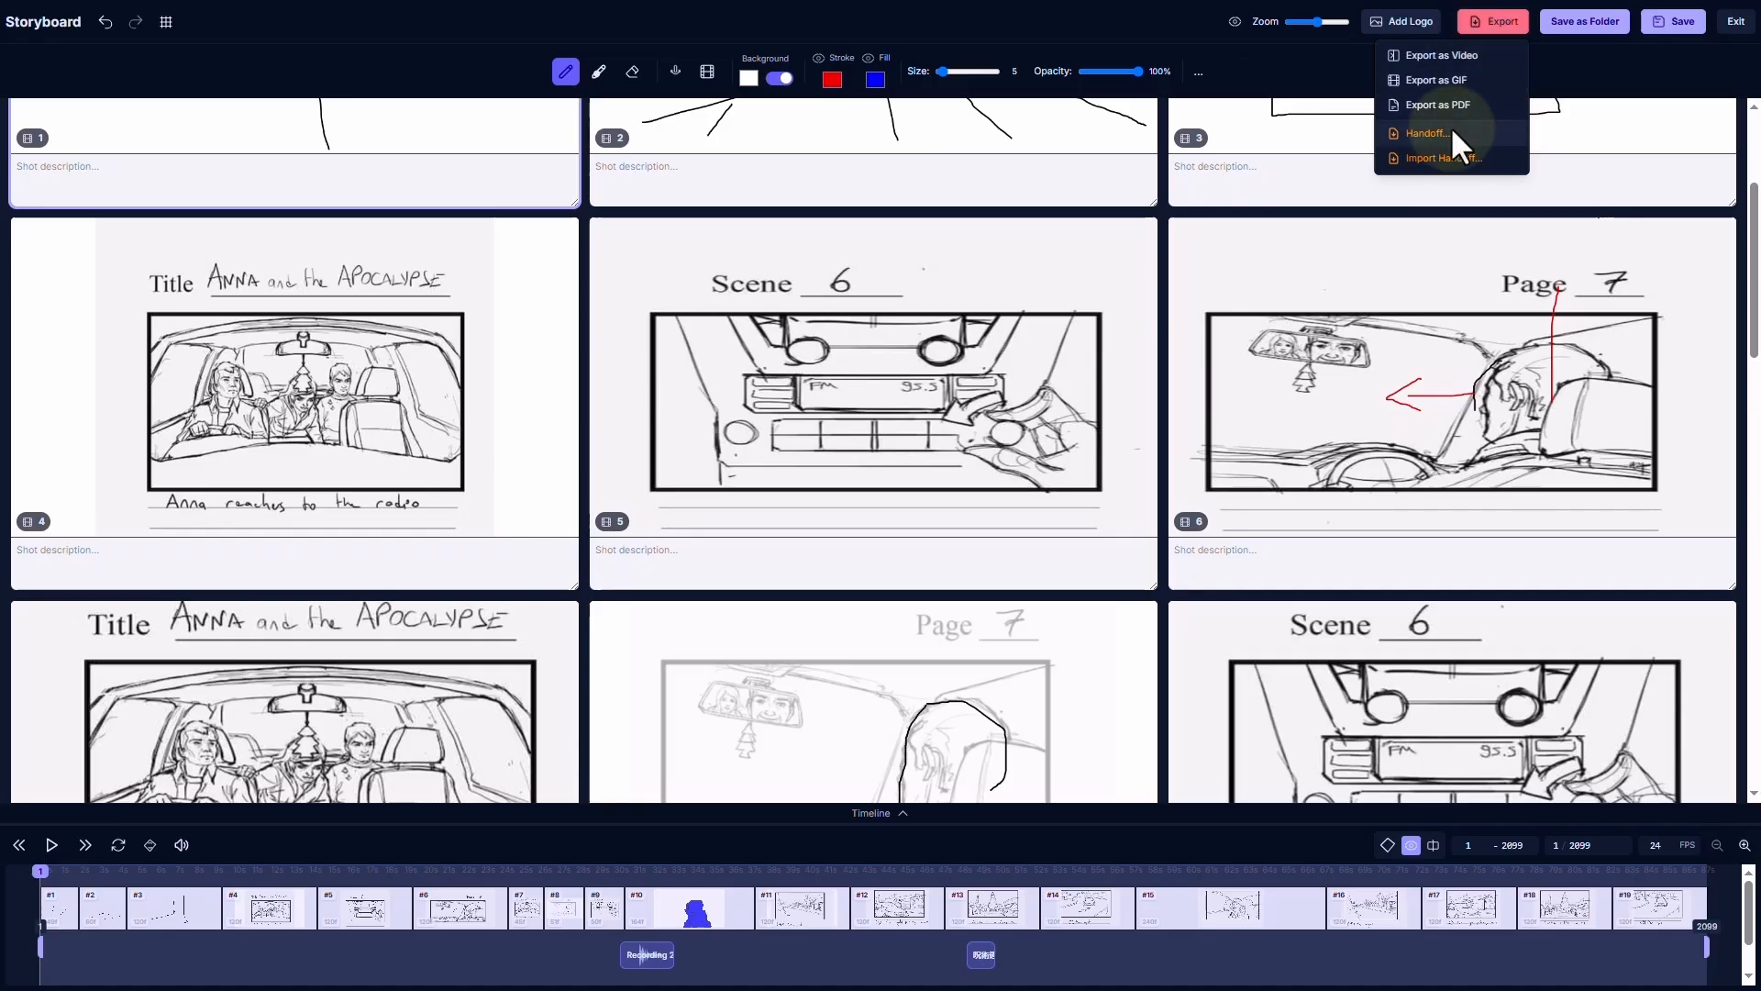
left_click(1062, 18)
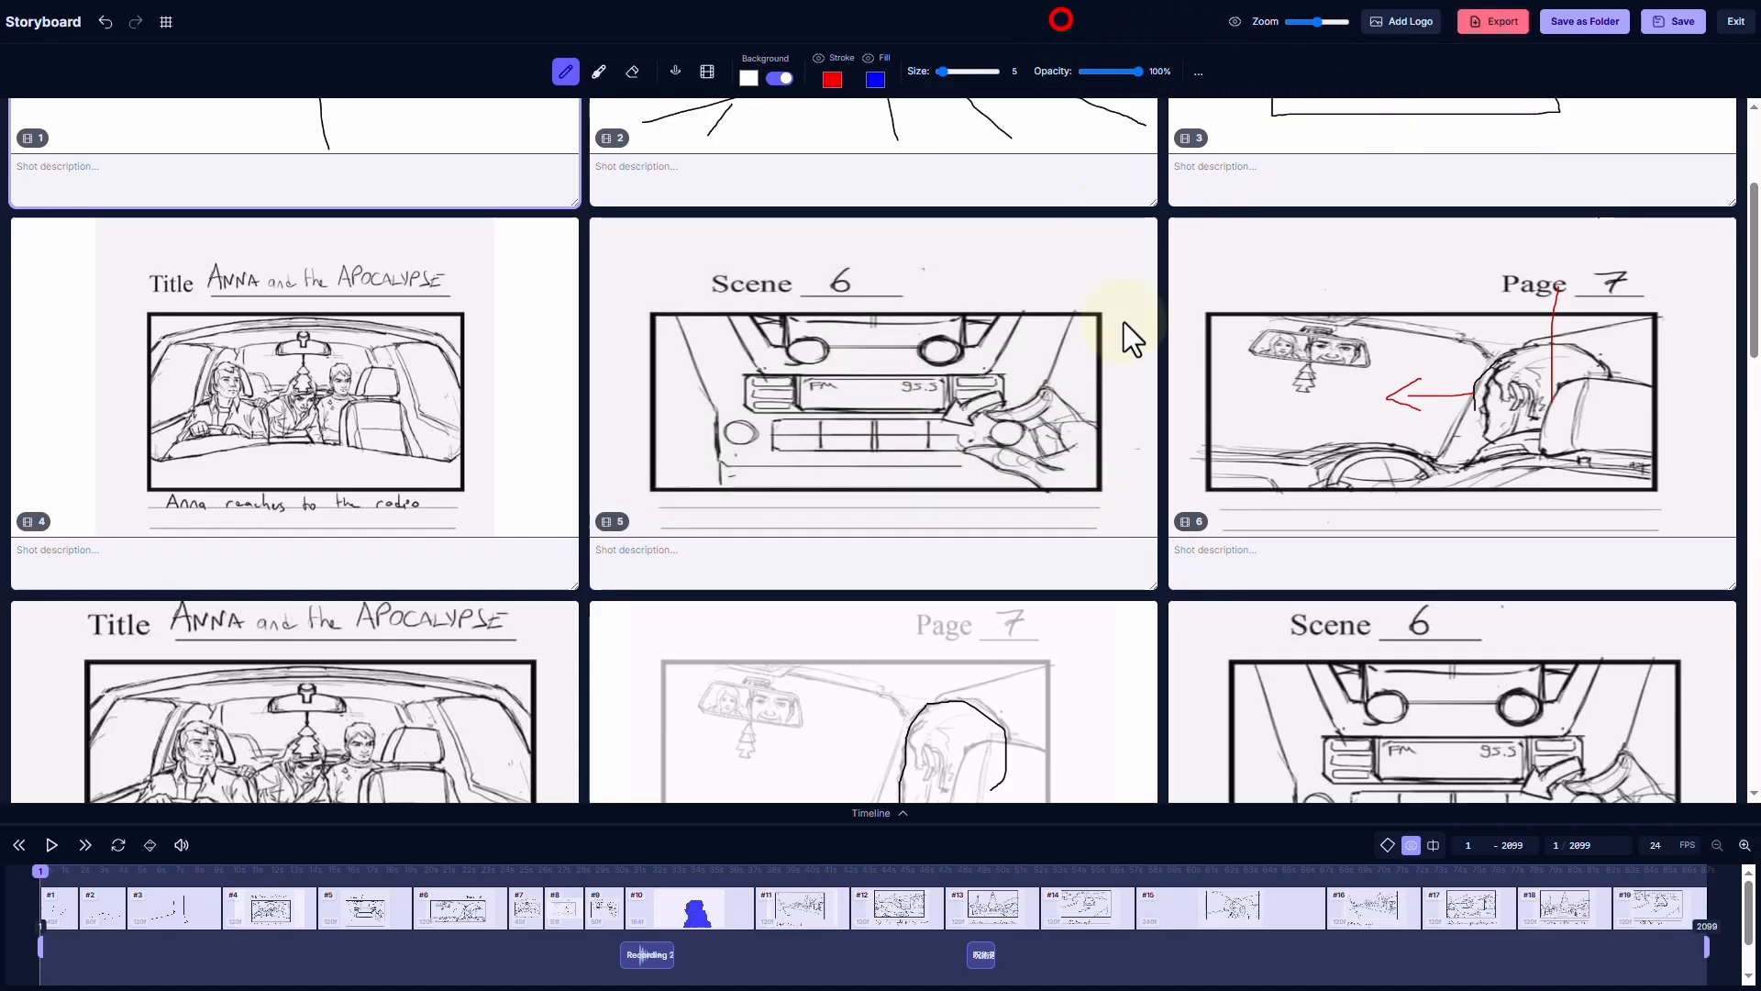
scroll(1134, 375, "up", 3)
scroll(1135, 377, "down", 12)
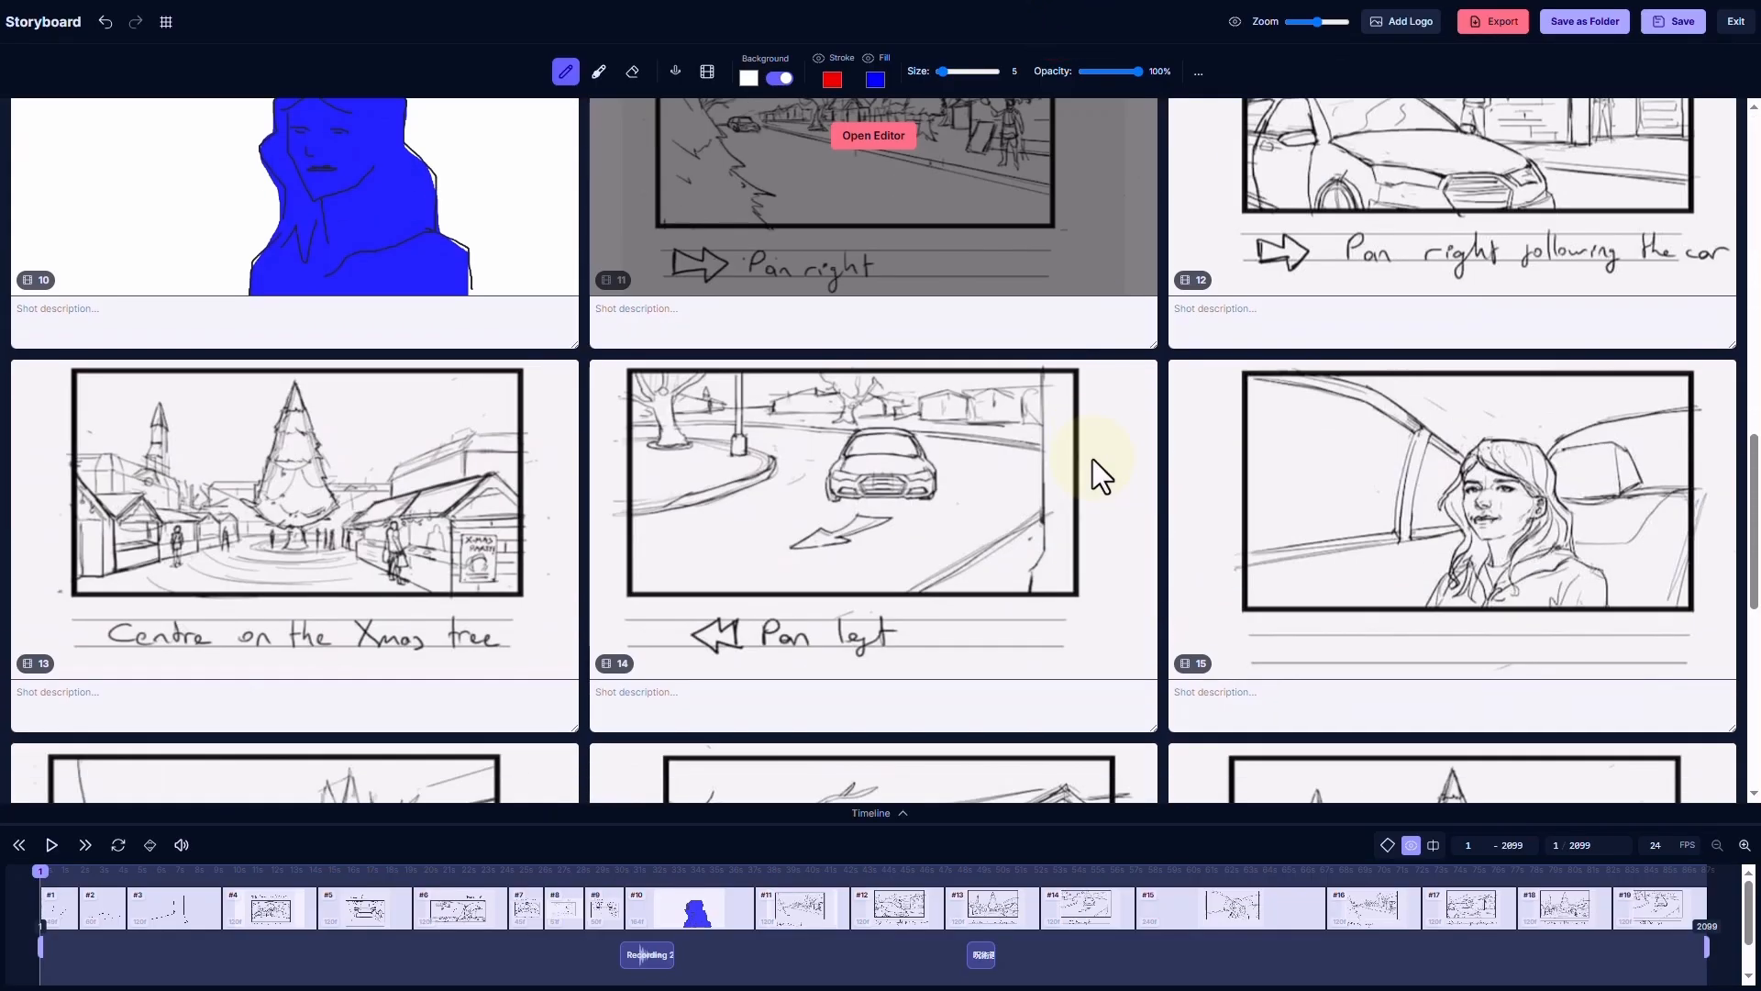
scroll(1093, 458, "up", 2)
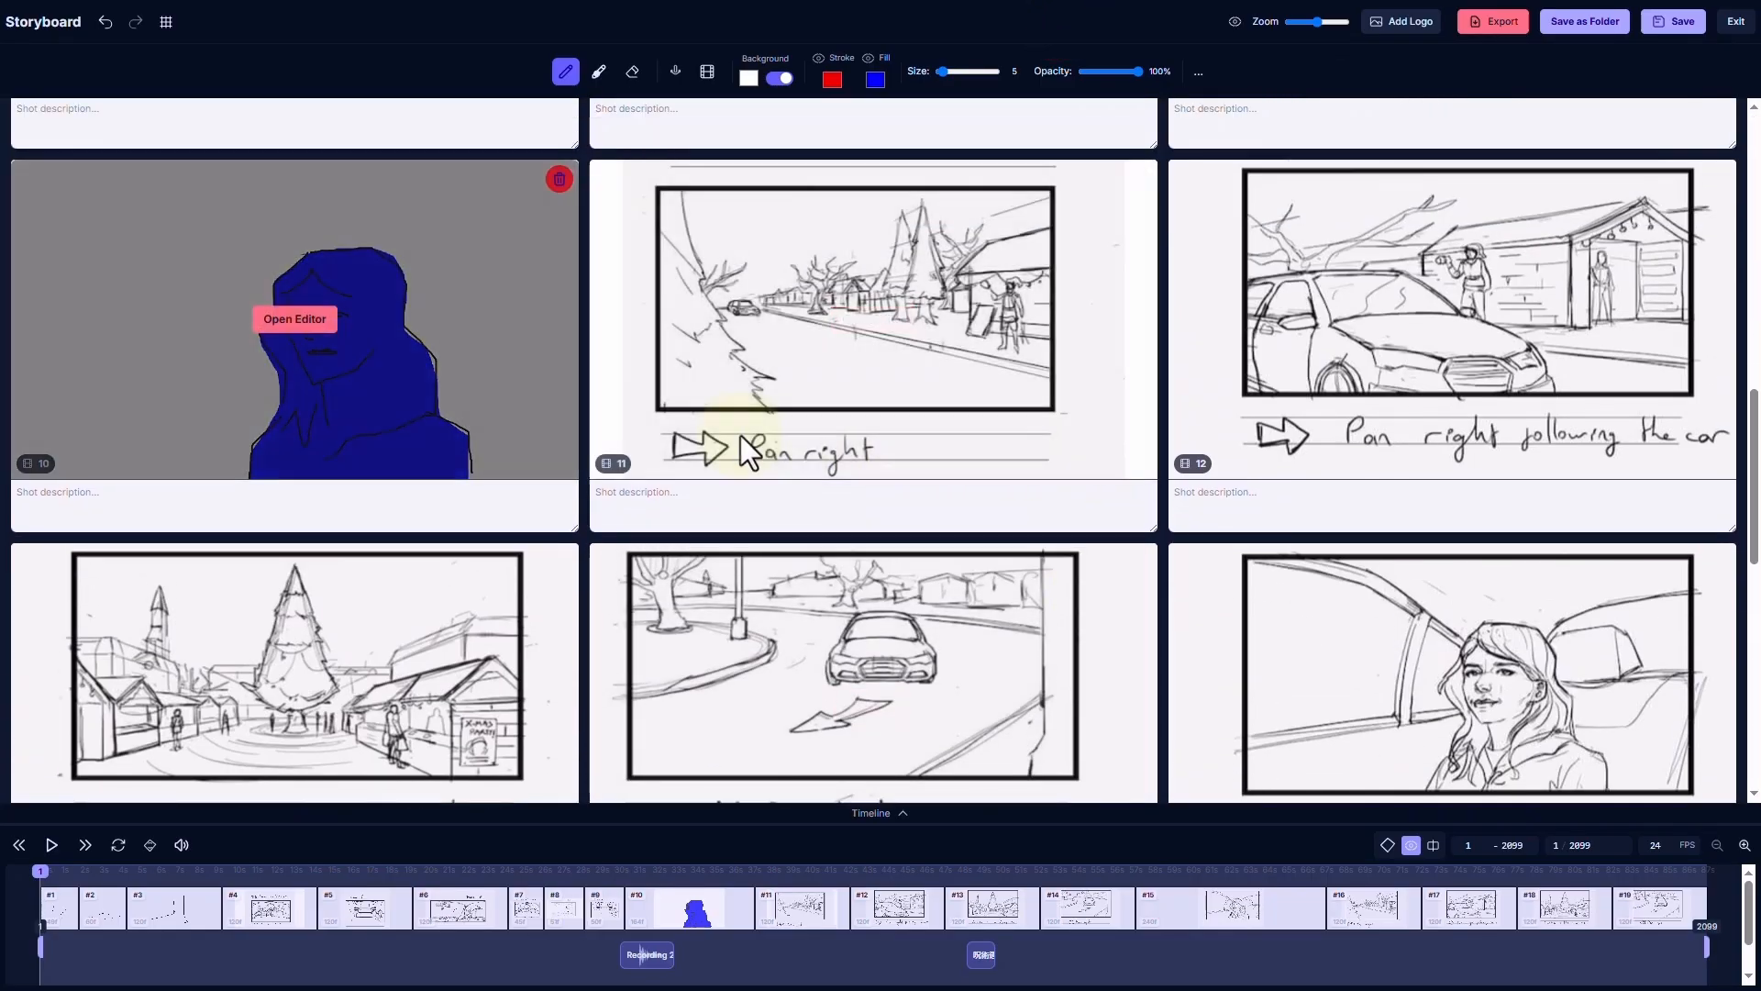
scroll(377, 407, "up", 2)
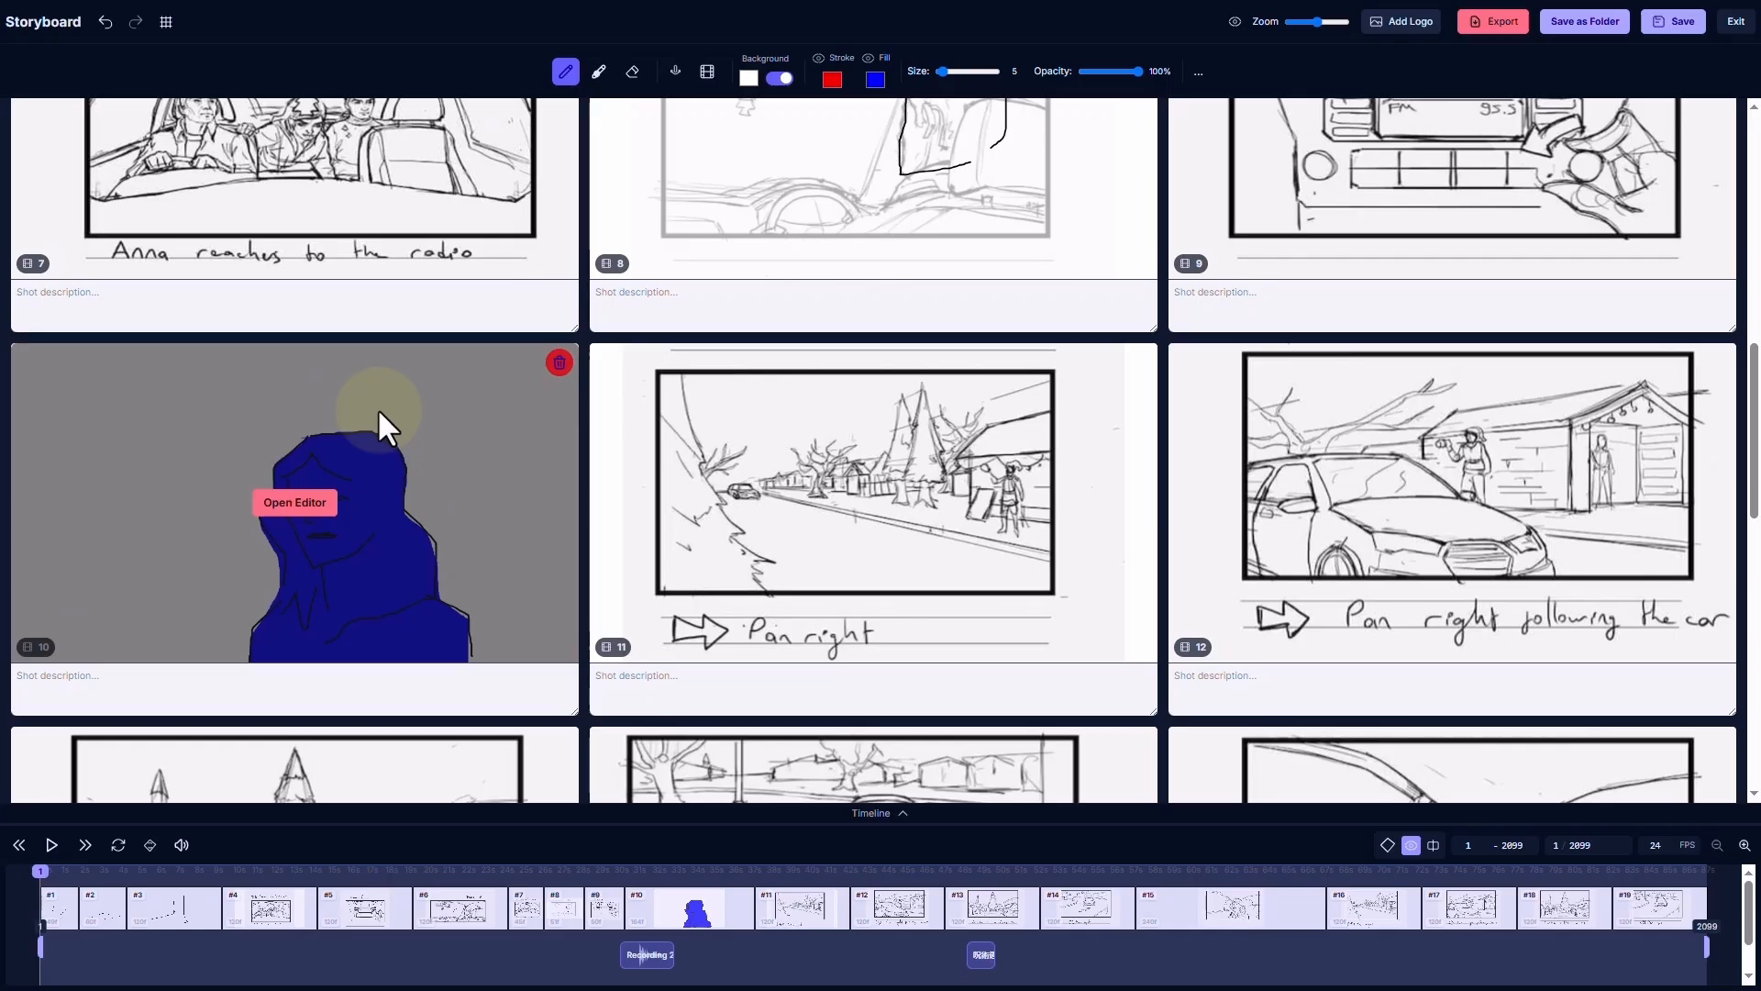
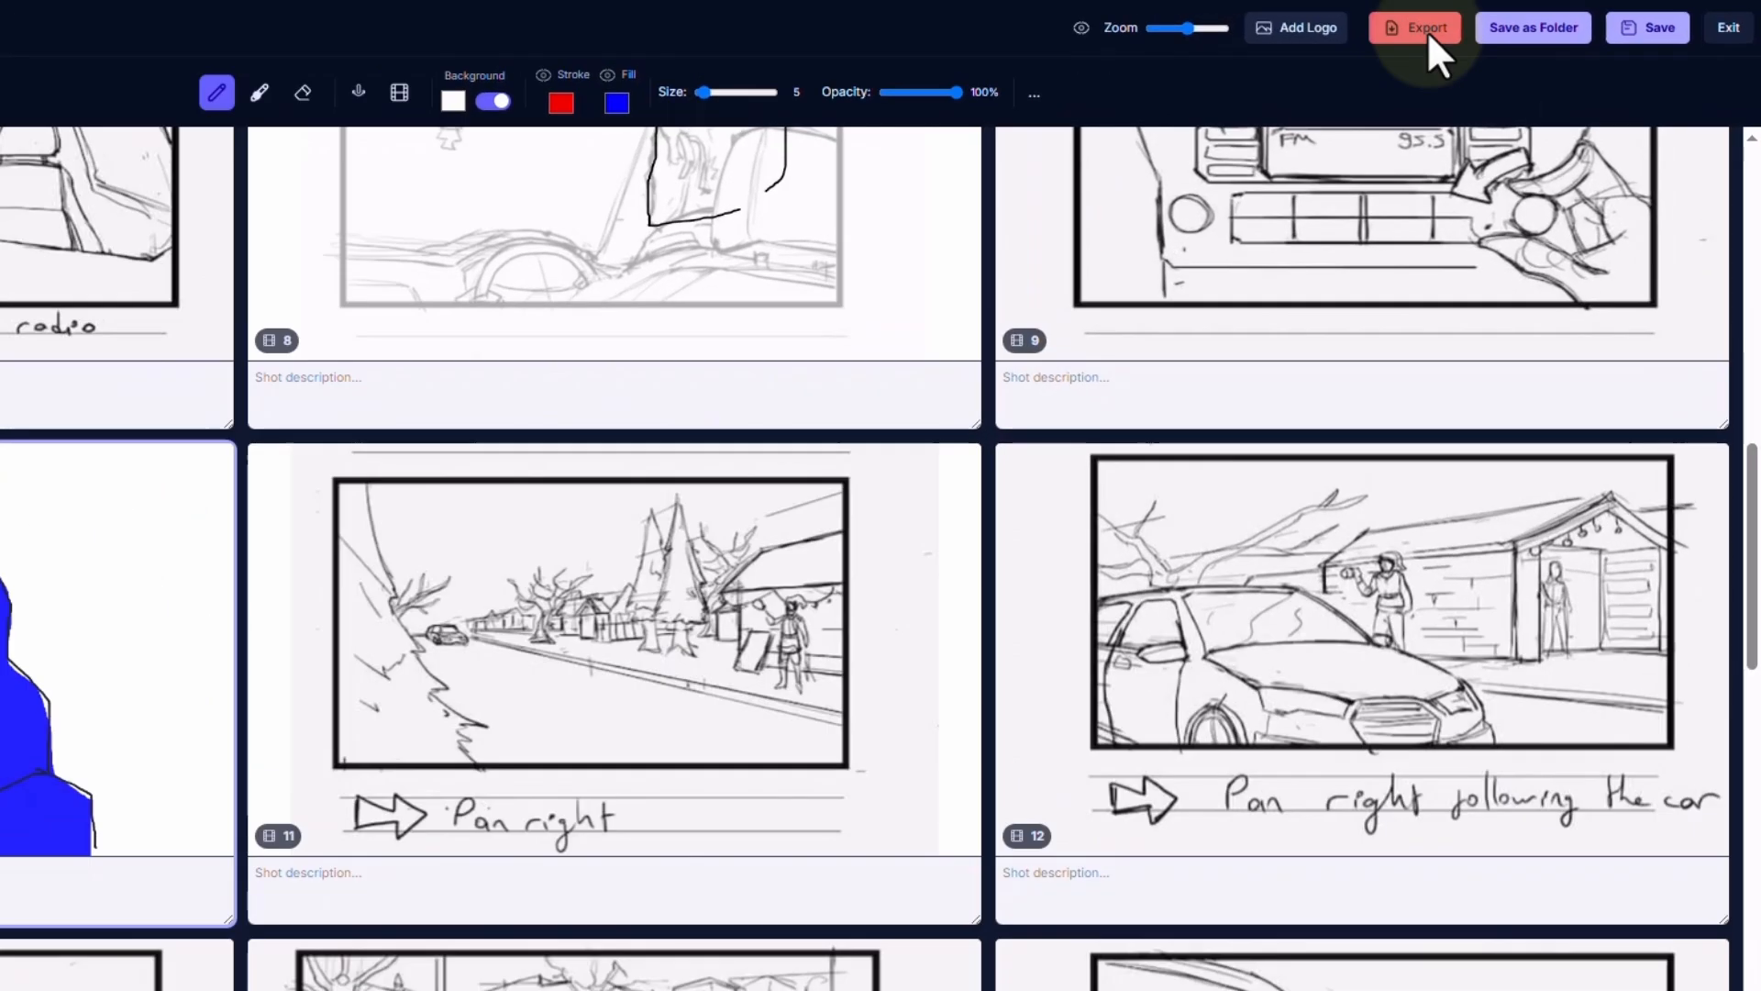
Start a handoff from the export options and confirm it with only shot 10 selected
left_click(1503, 23)
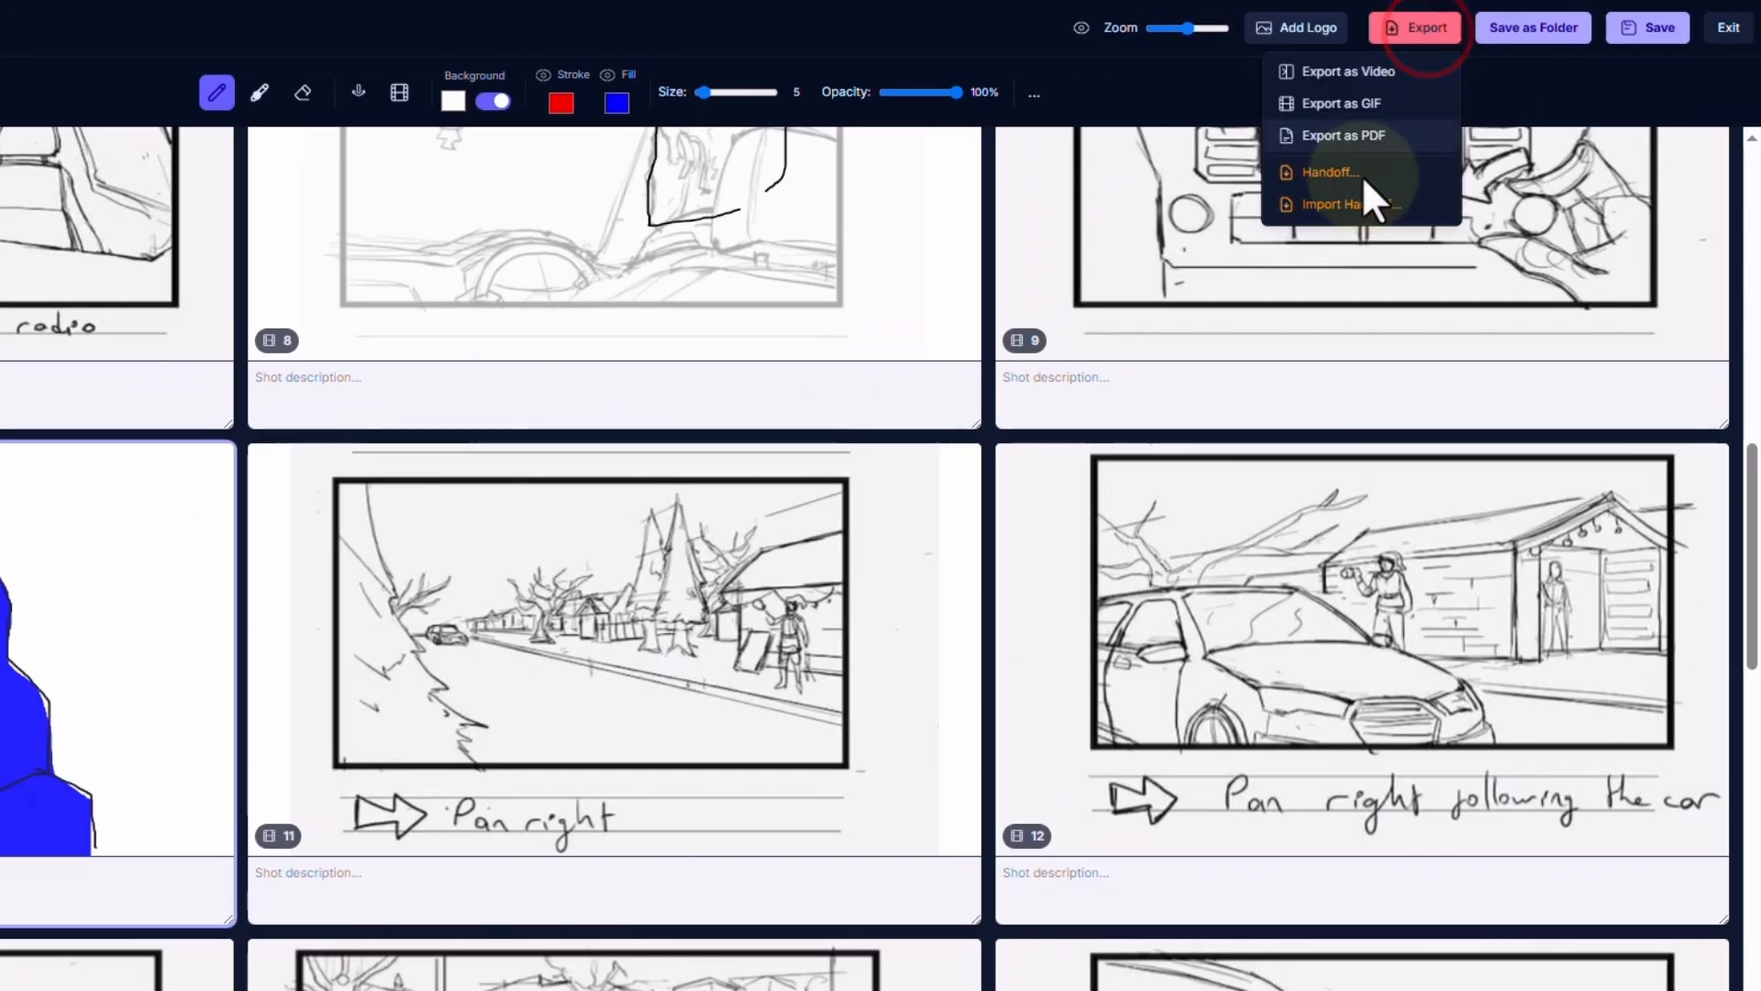
left_click(1389, 178)
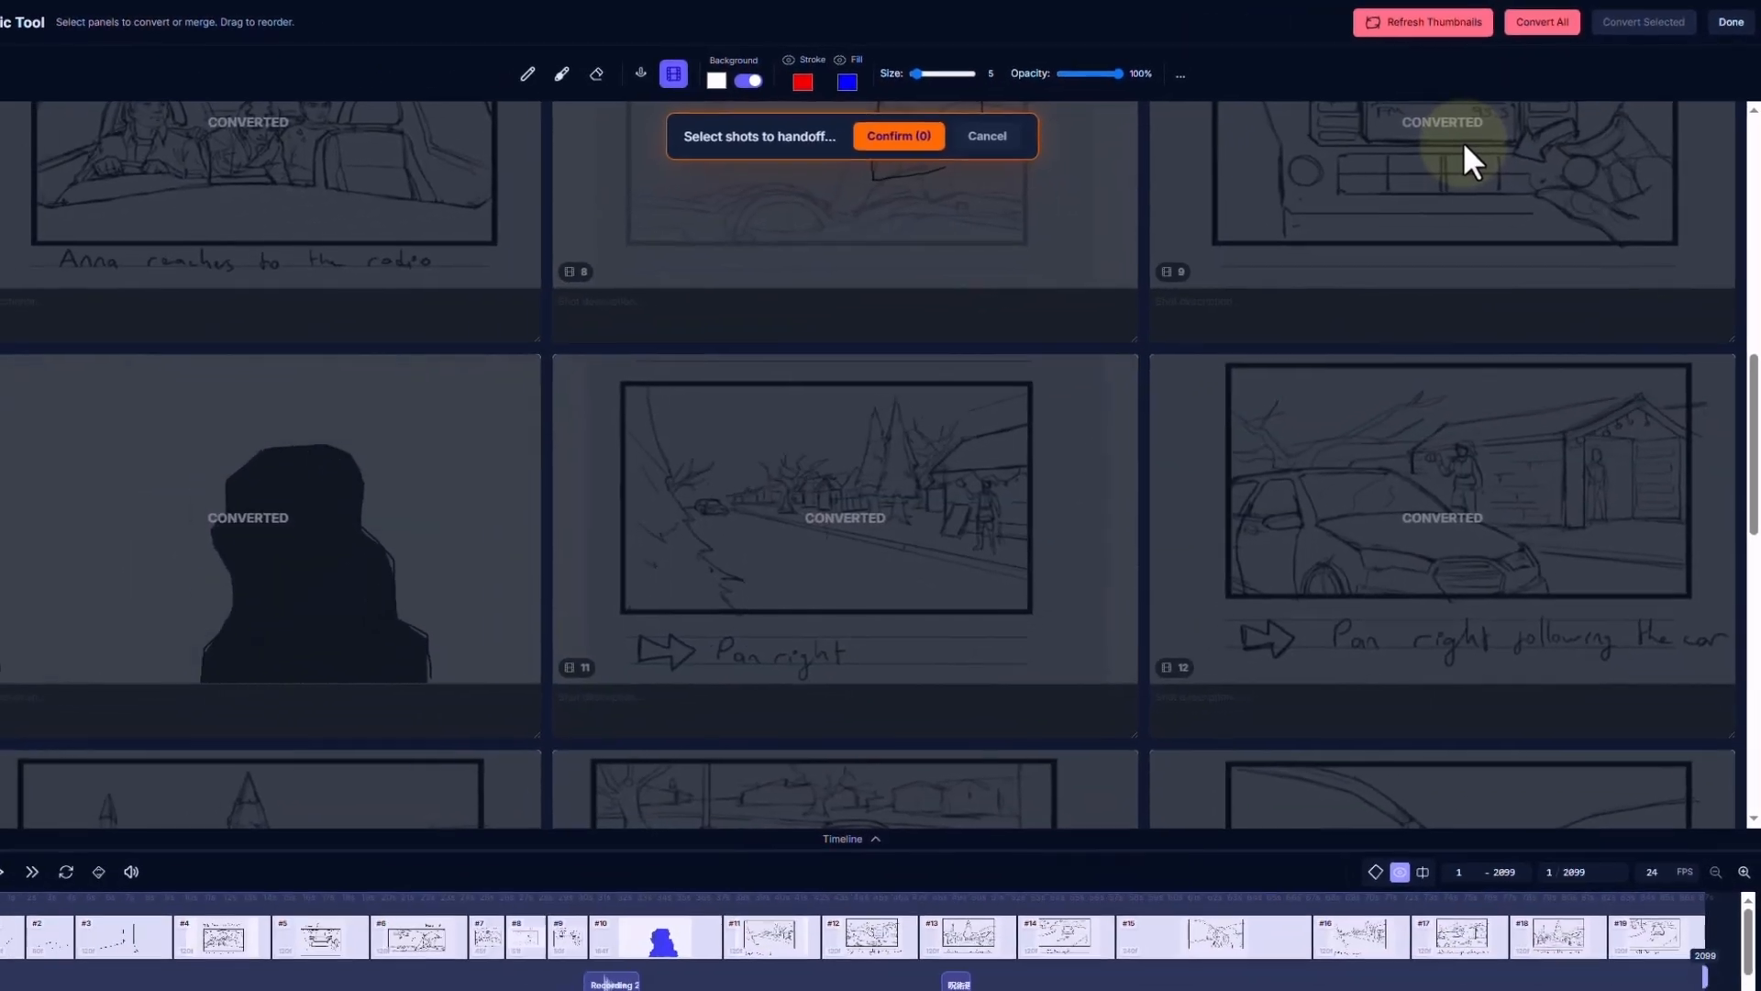
scroll(774, 449, "down", 2)
scroll(773, 450, "up", 2)
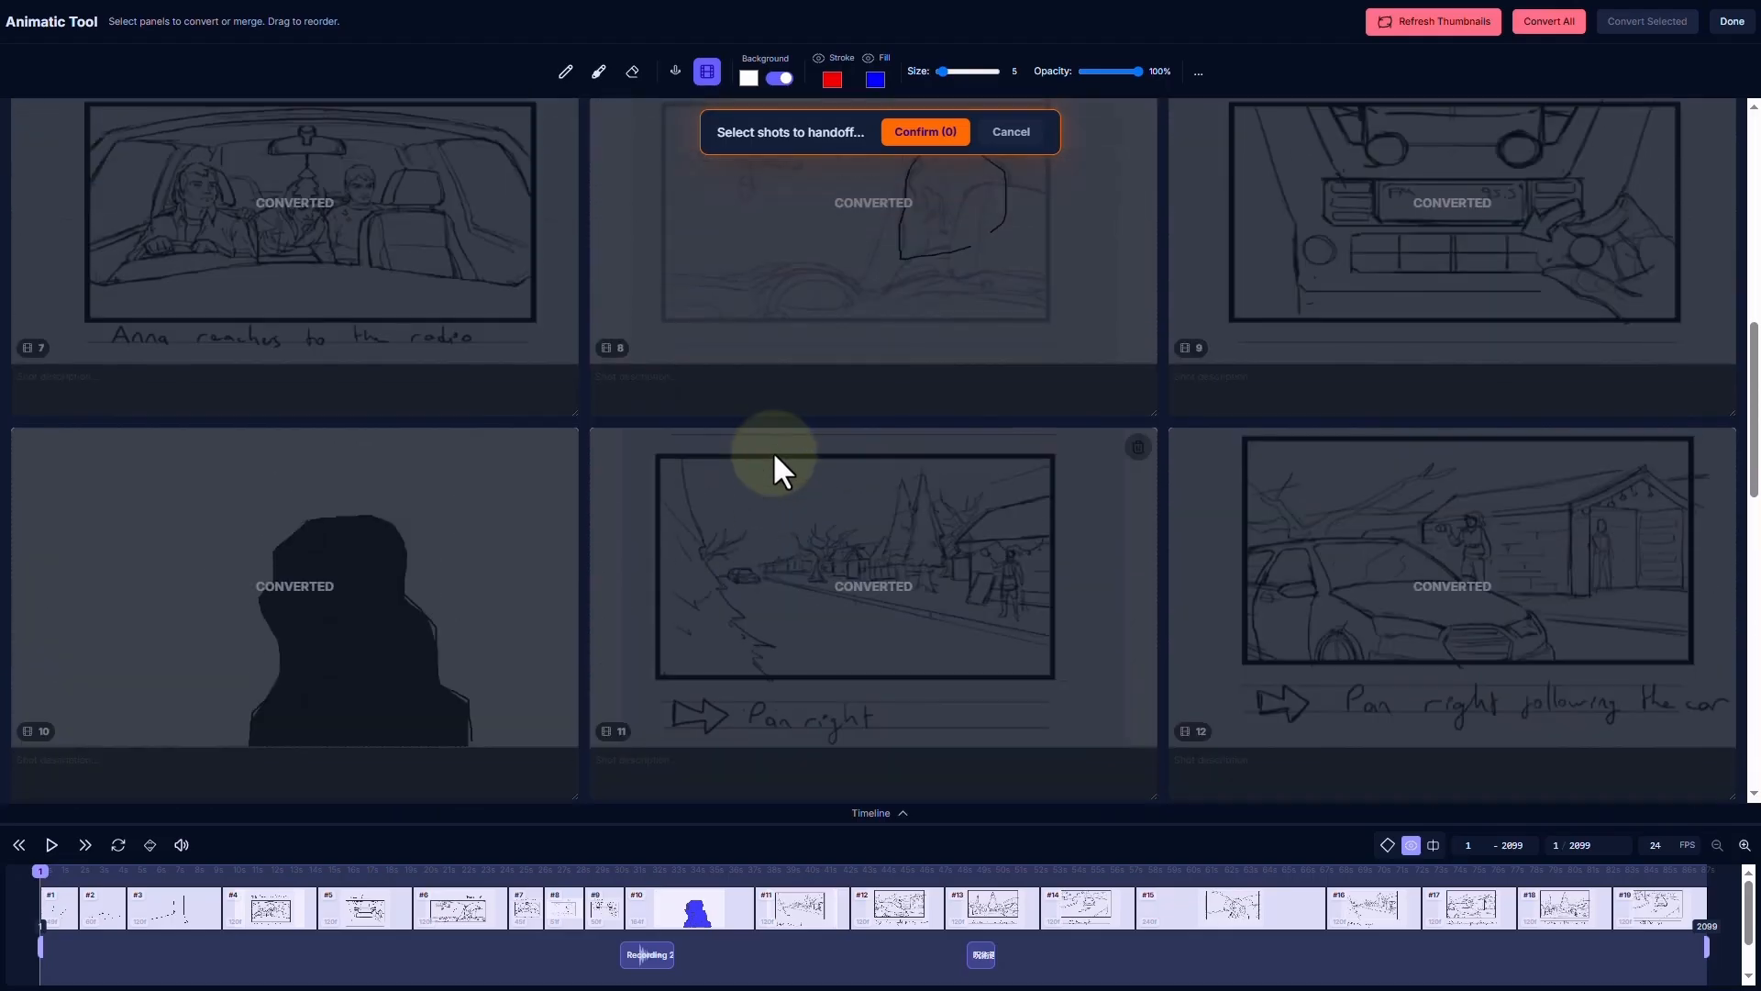
scroll(772, 450, "down", 1)
left_click(419, 411)
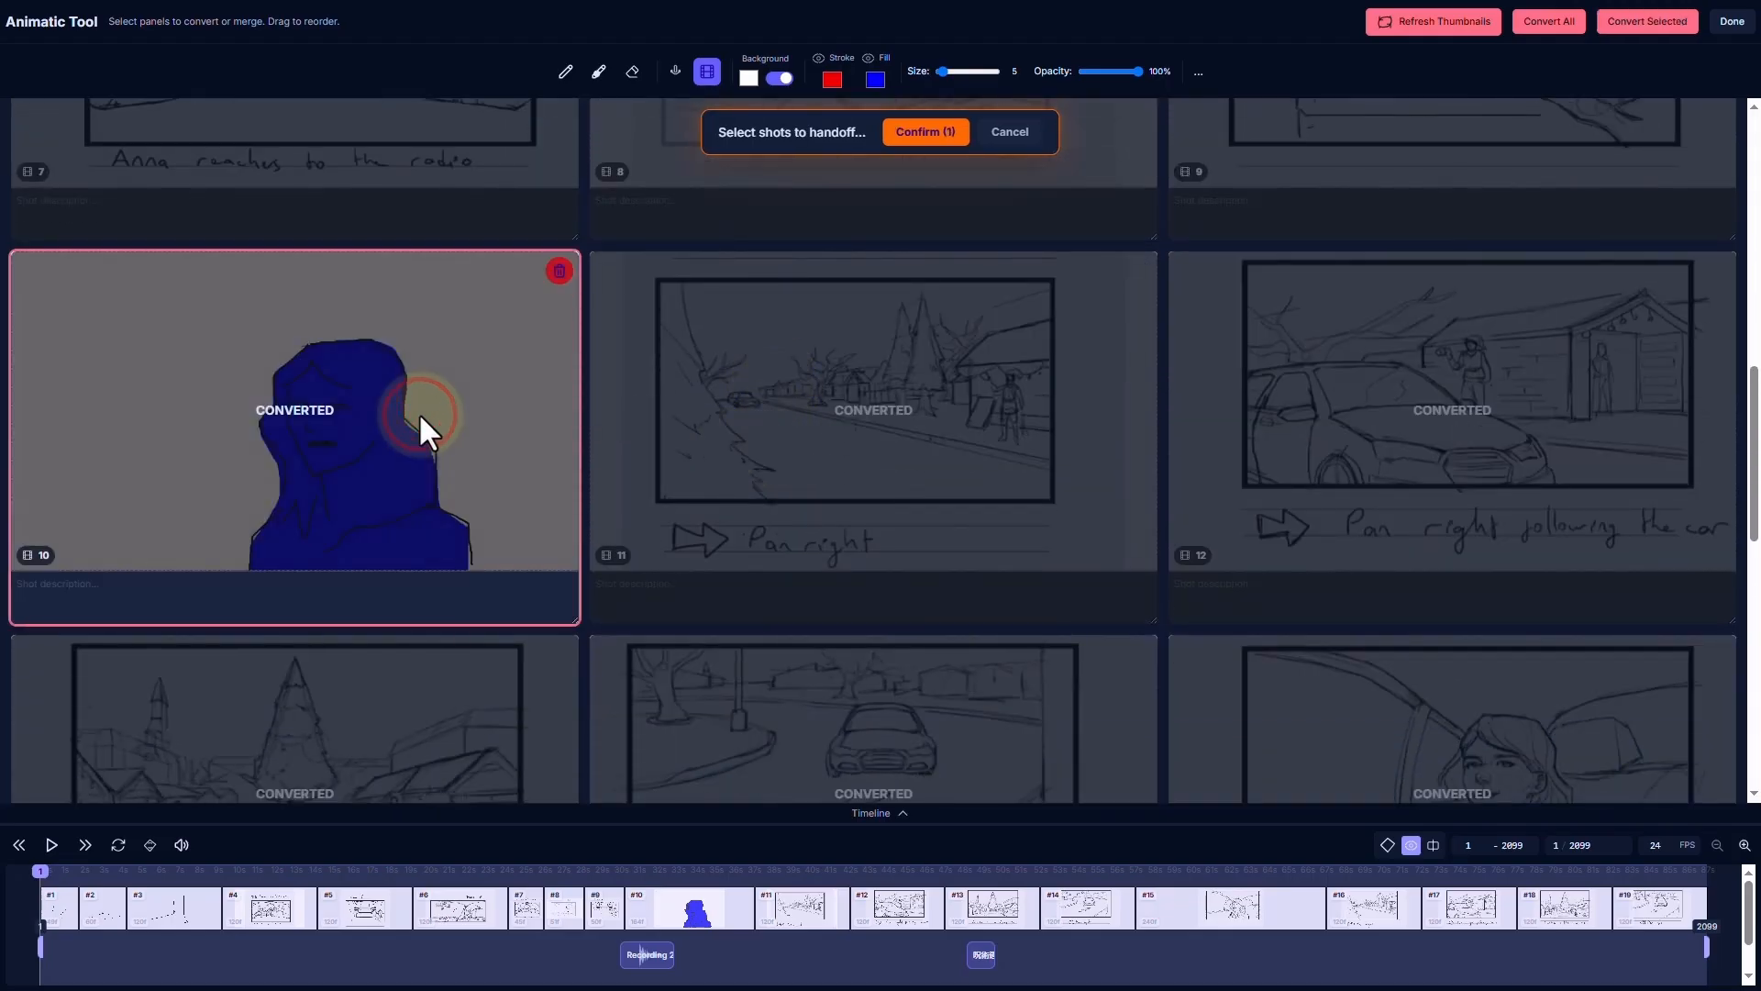
left_click(926, 131)
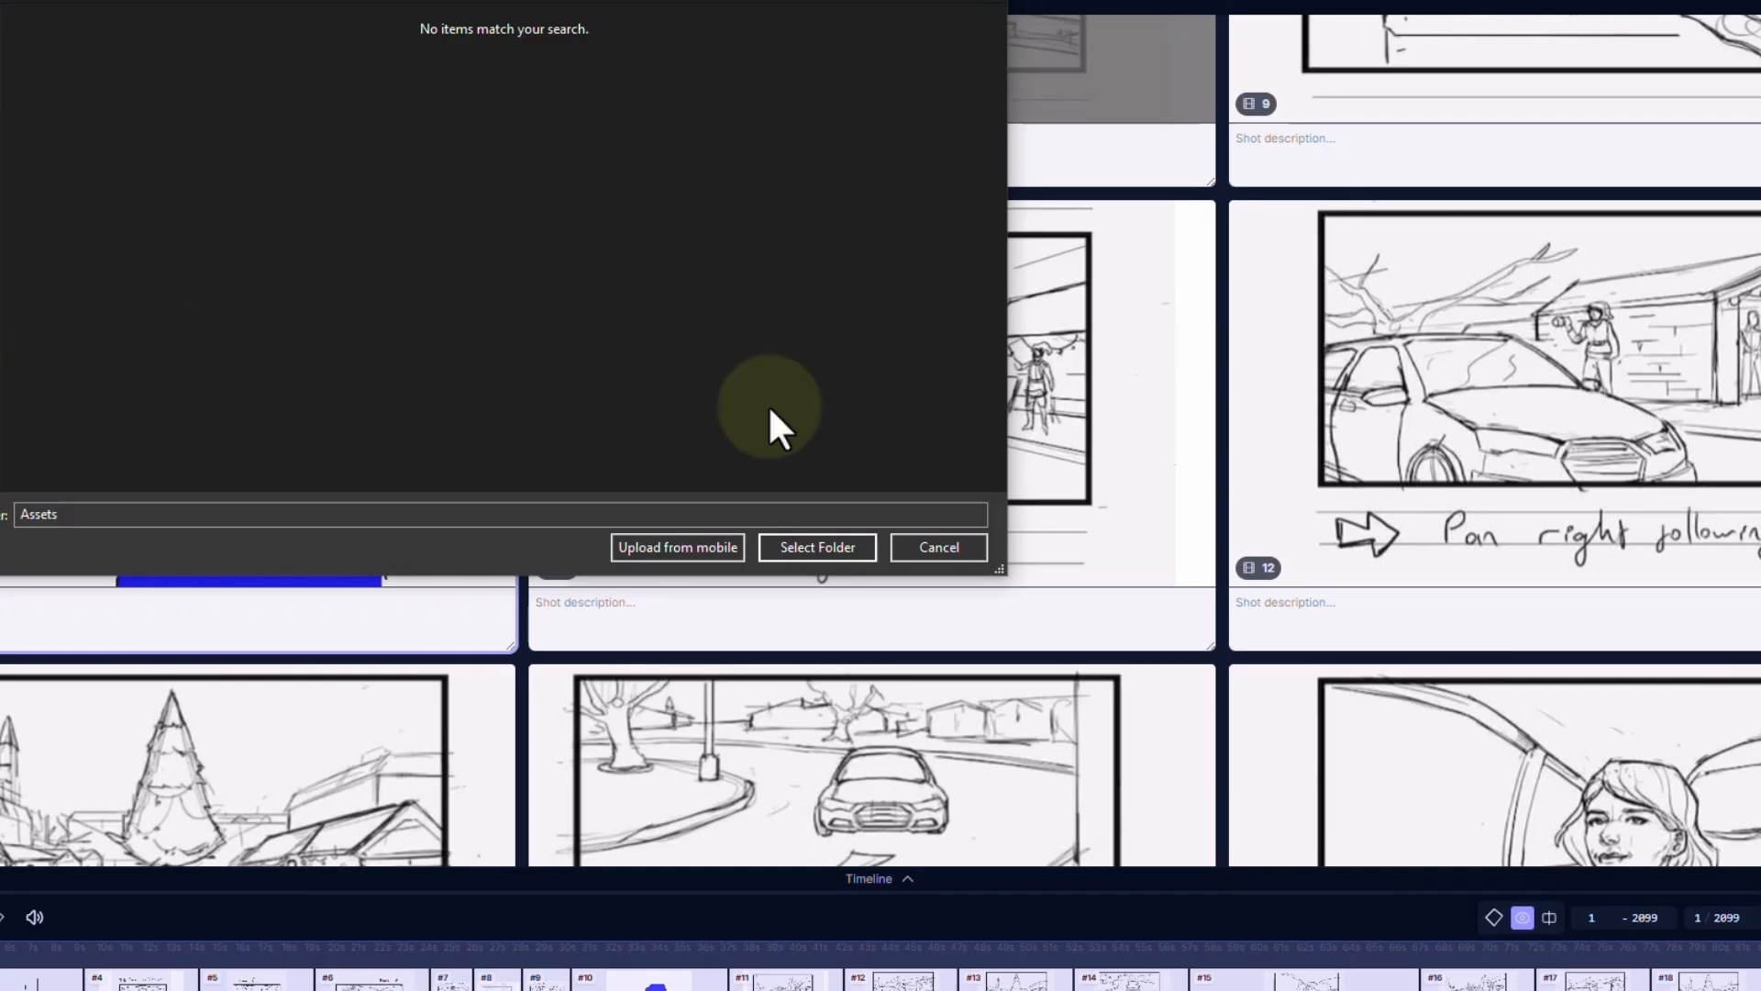
Save the handoff into a new folder named "handoff shot" inside Assets, and check that folder's contents in the file explorer
left_click(6, 7)
type("handoo")
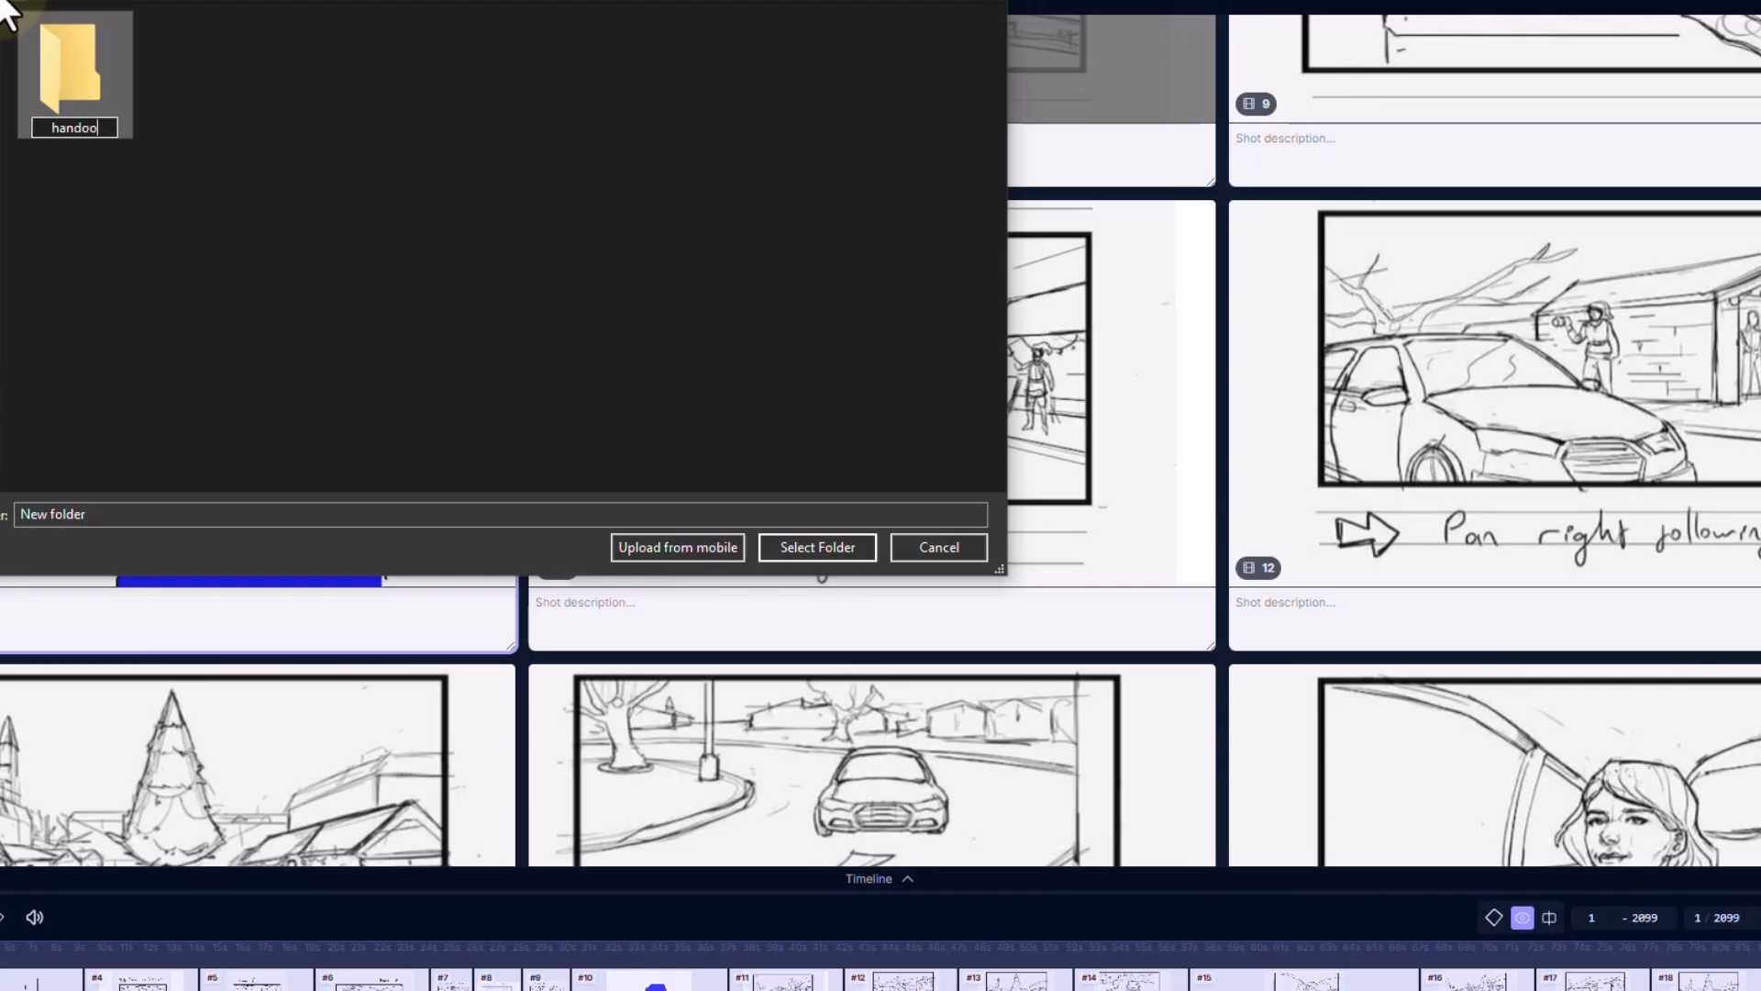
type("f shot")
key("Return")
double_click(90, 54)
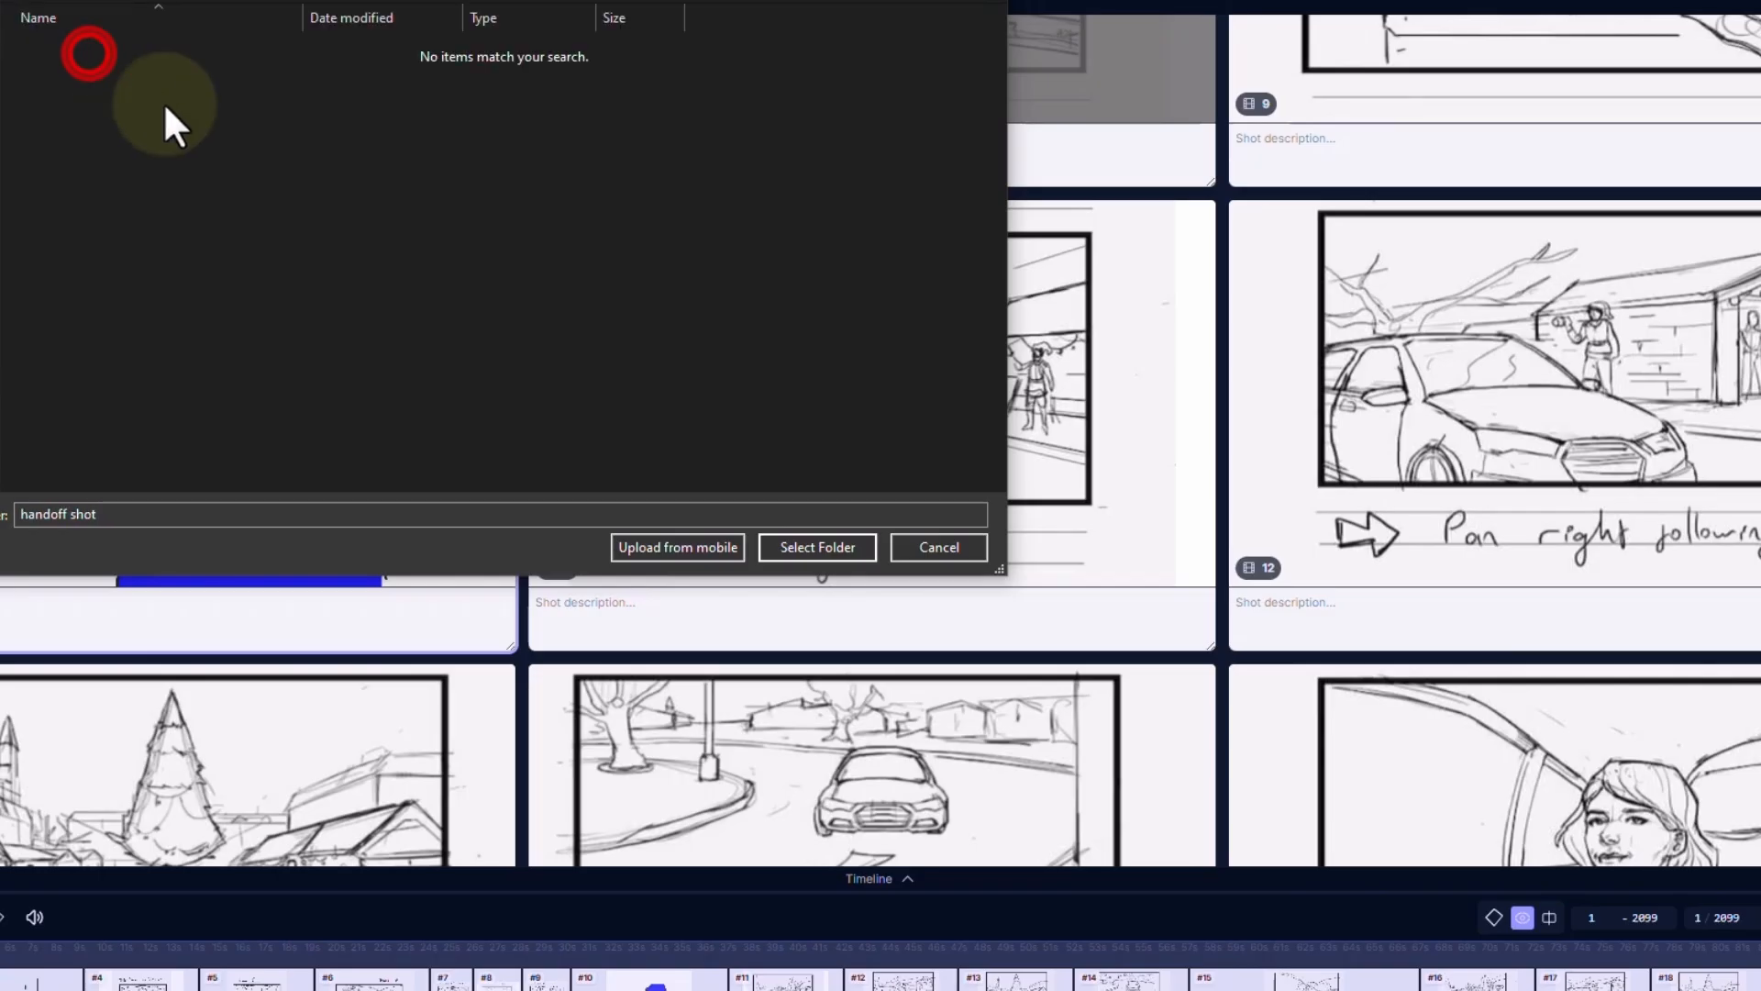
left_click(817, 547)
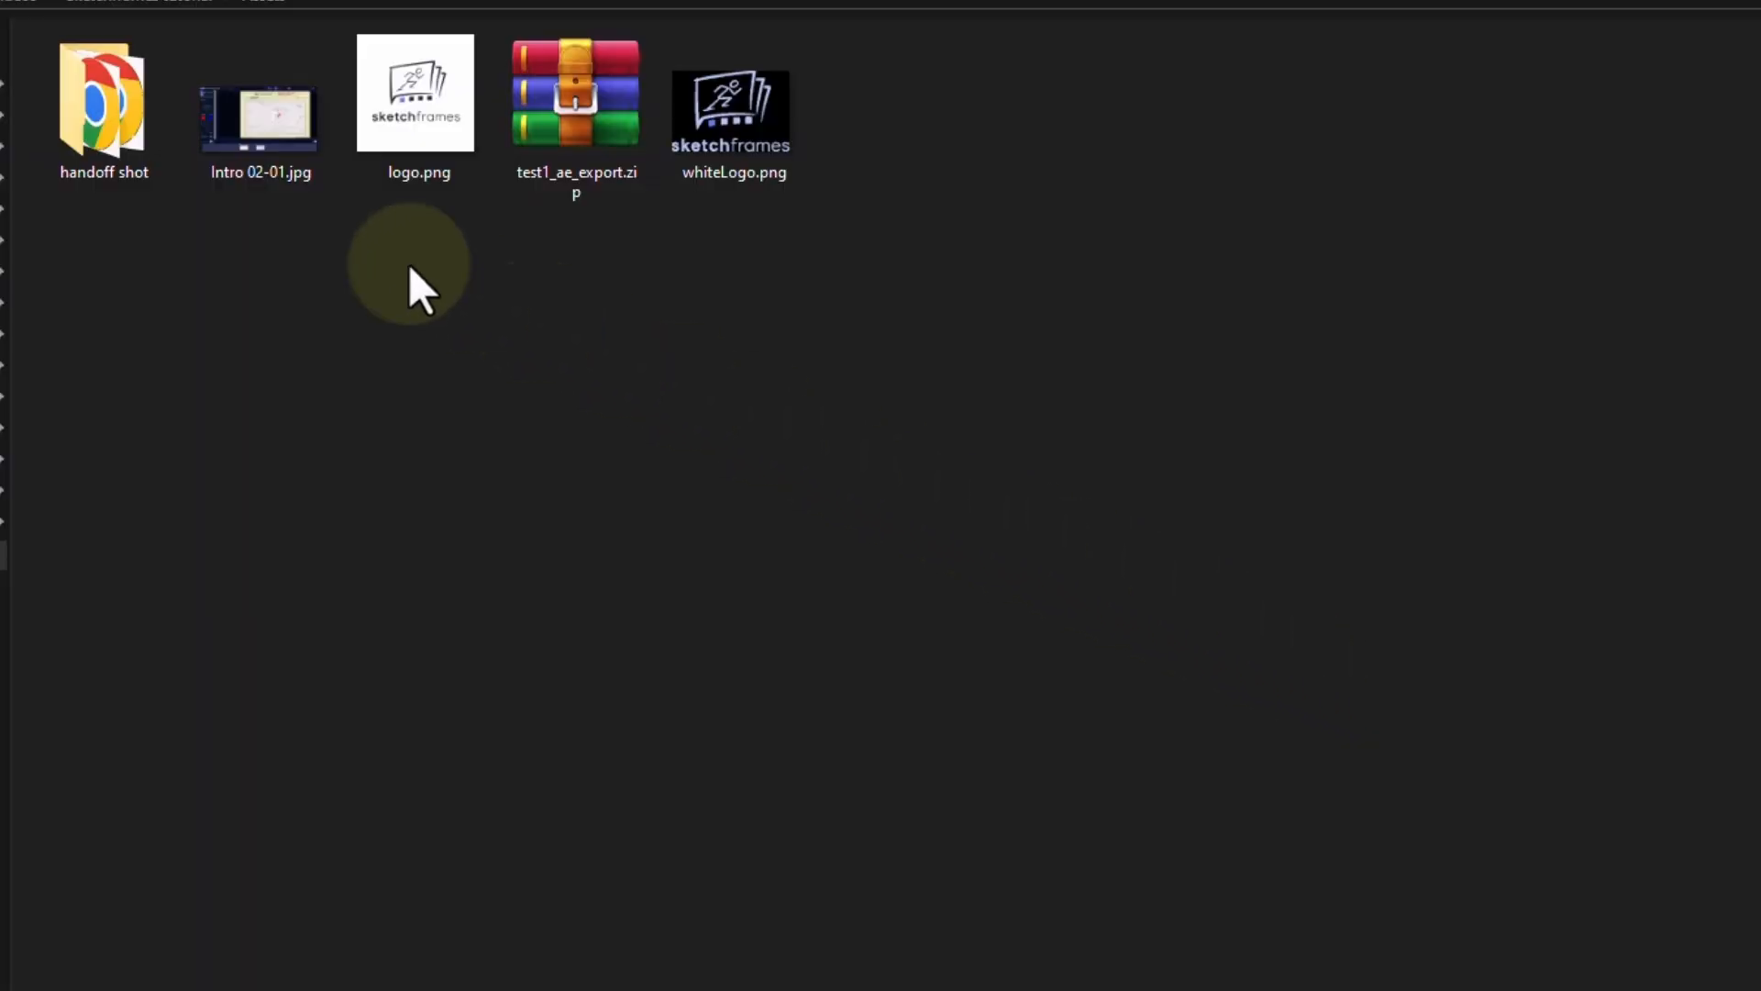
double_click(101, 127)
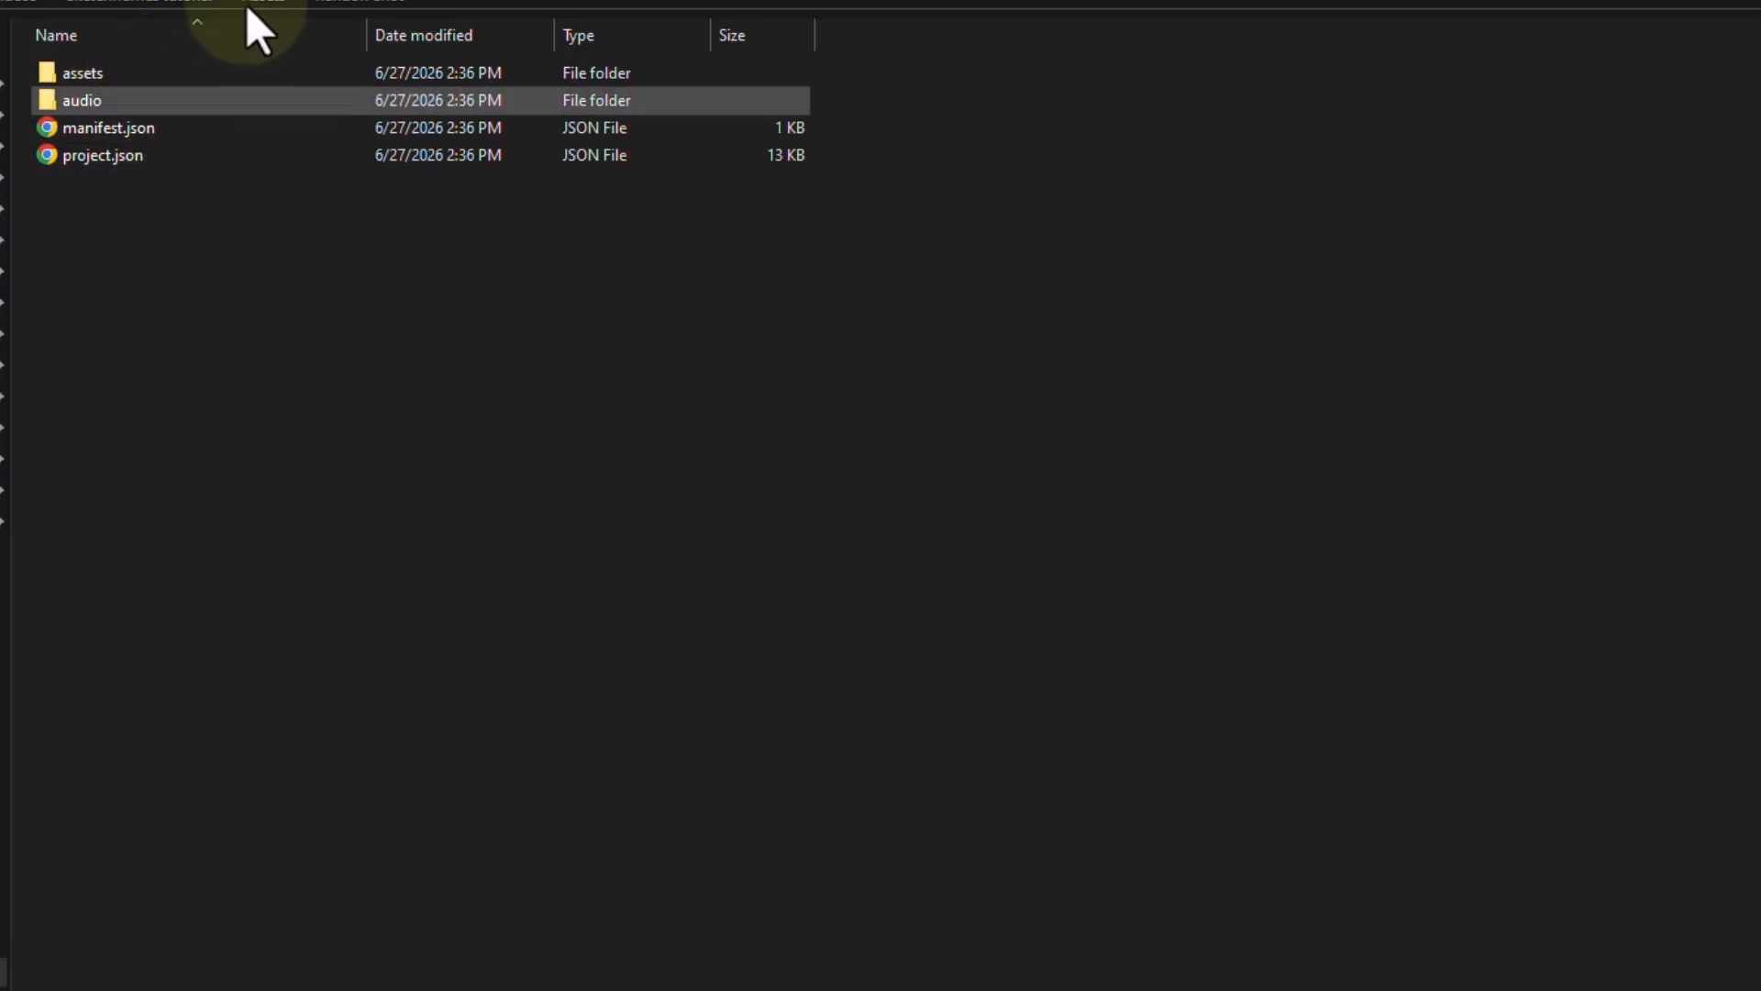
left_click(266, 2)
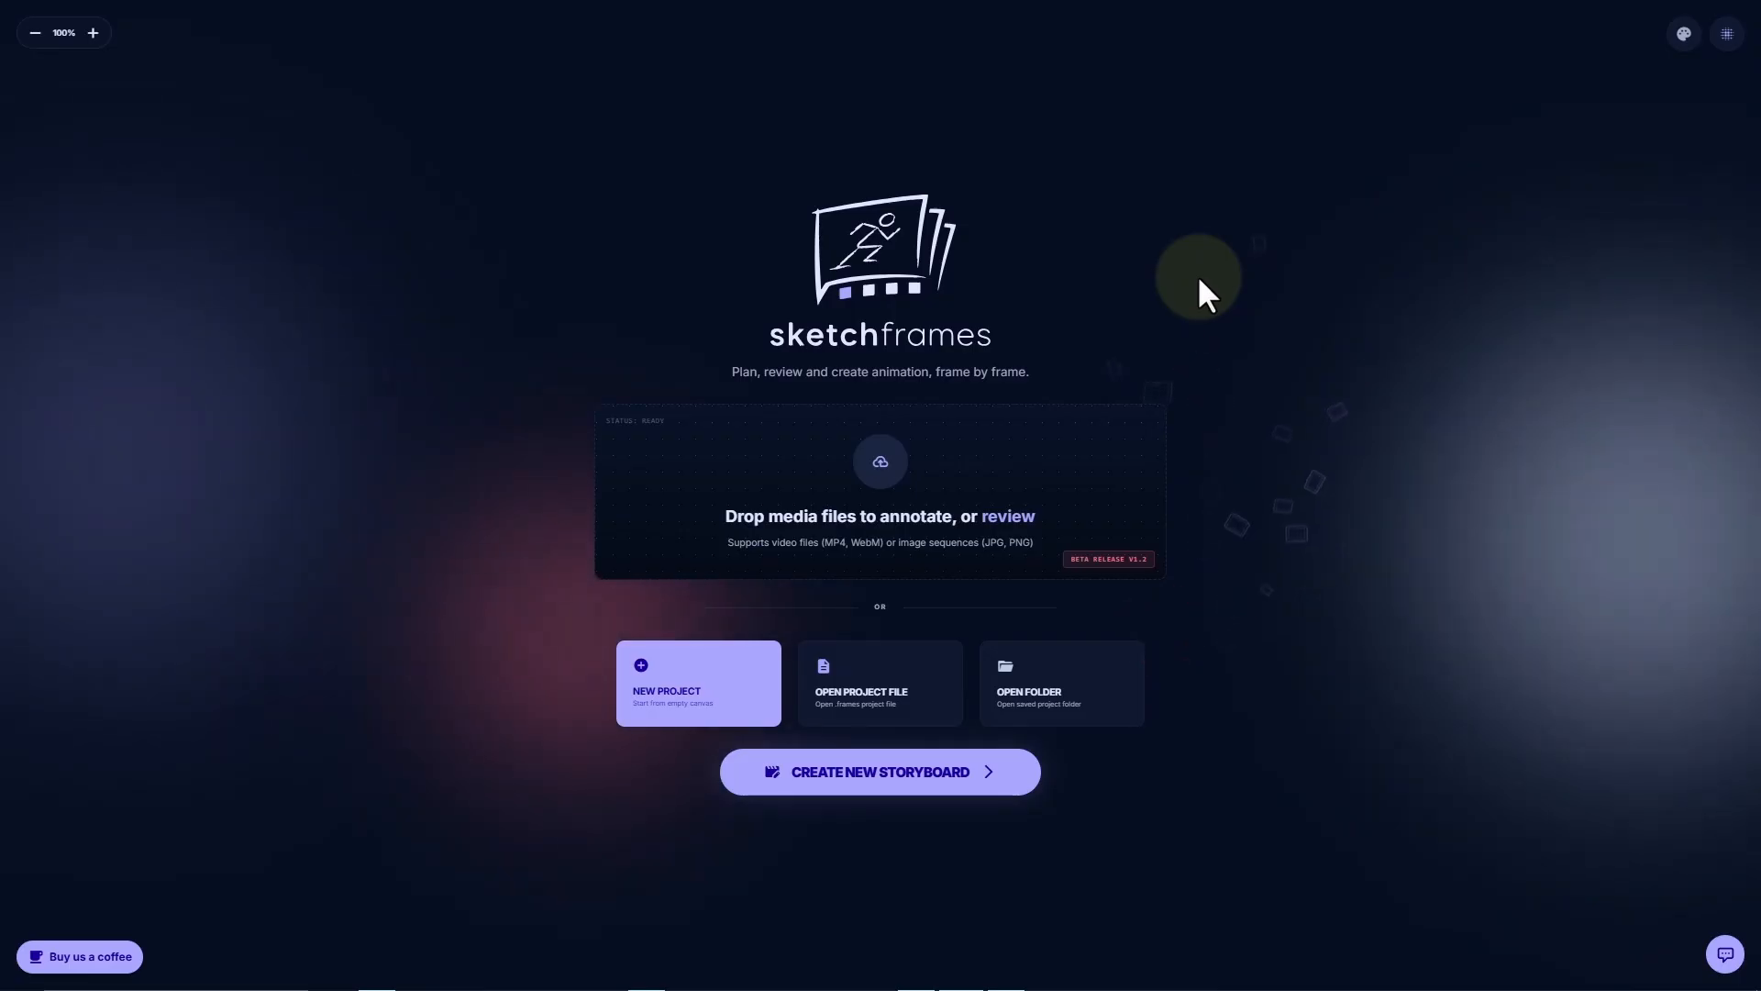
Open the "handoff shot" folder as a saved project from the Sketchframes start page
left_click(1086, 690)
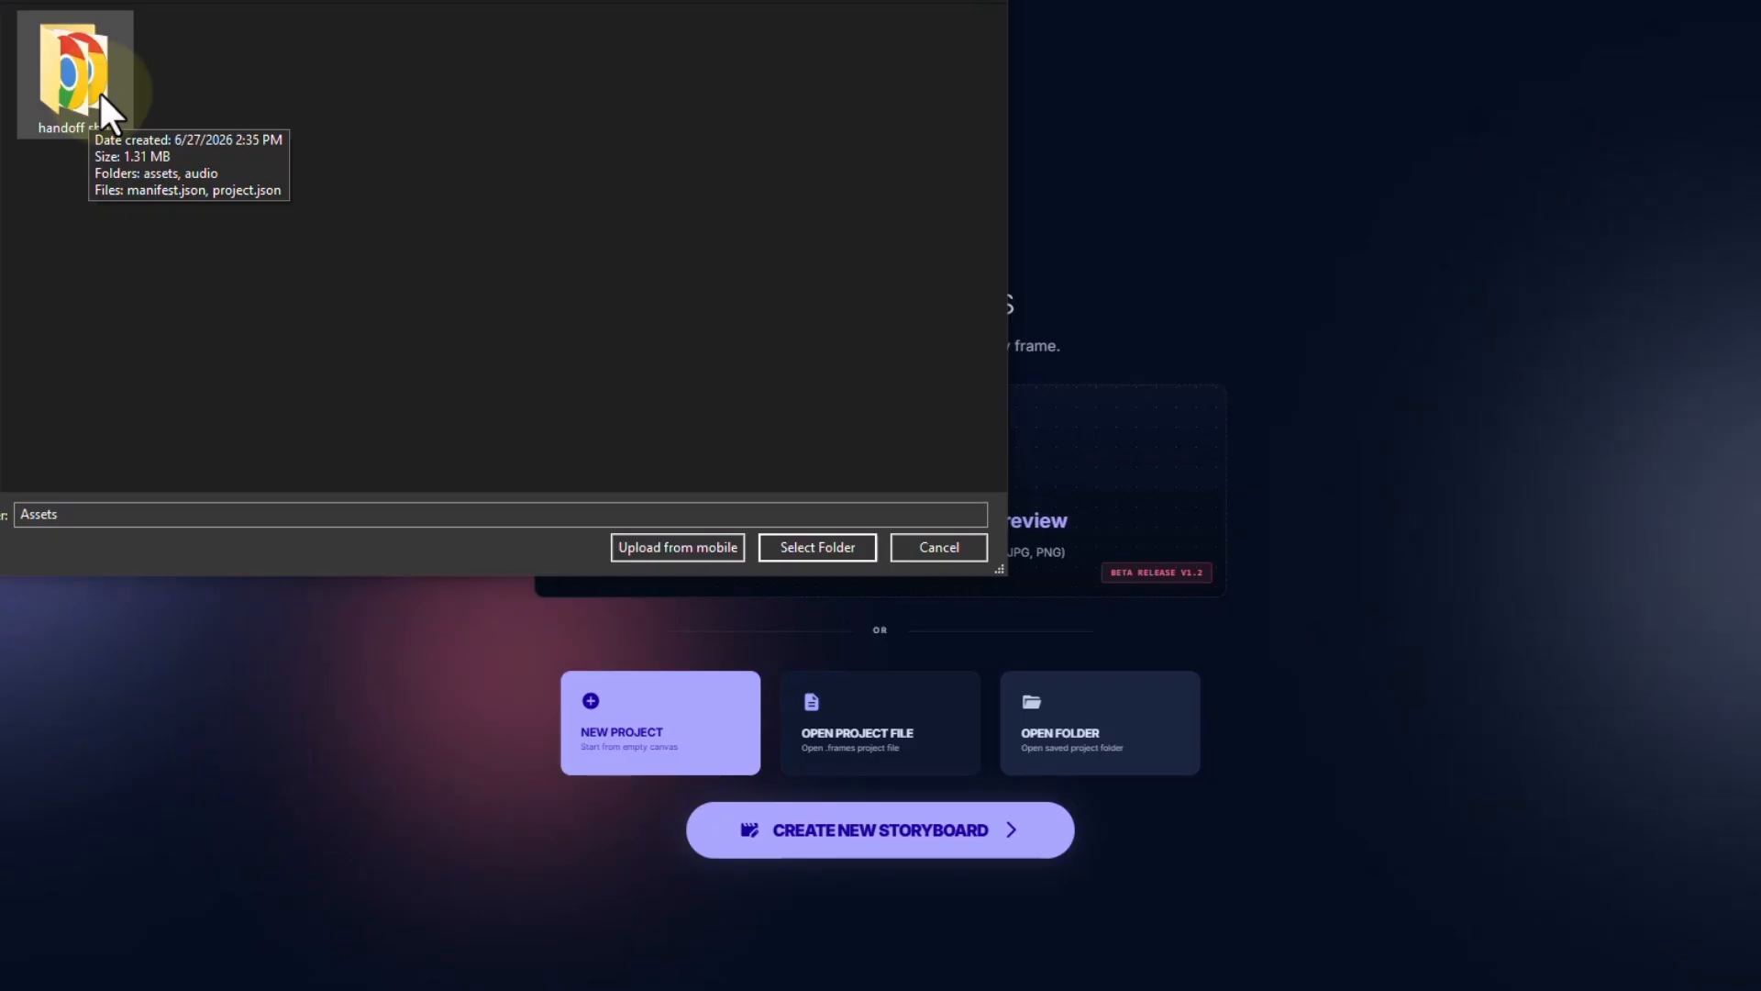
left_click(84, 74)
double_click(85, 75)
left_click(829, 544)
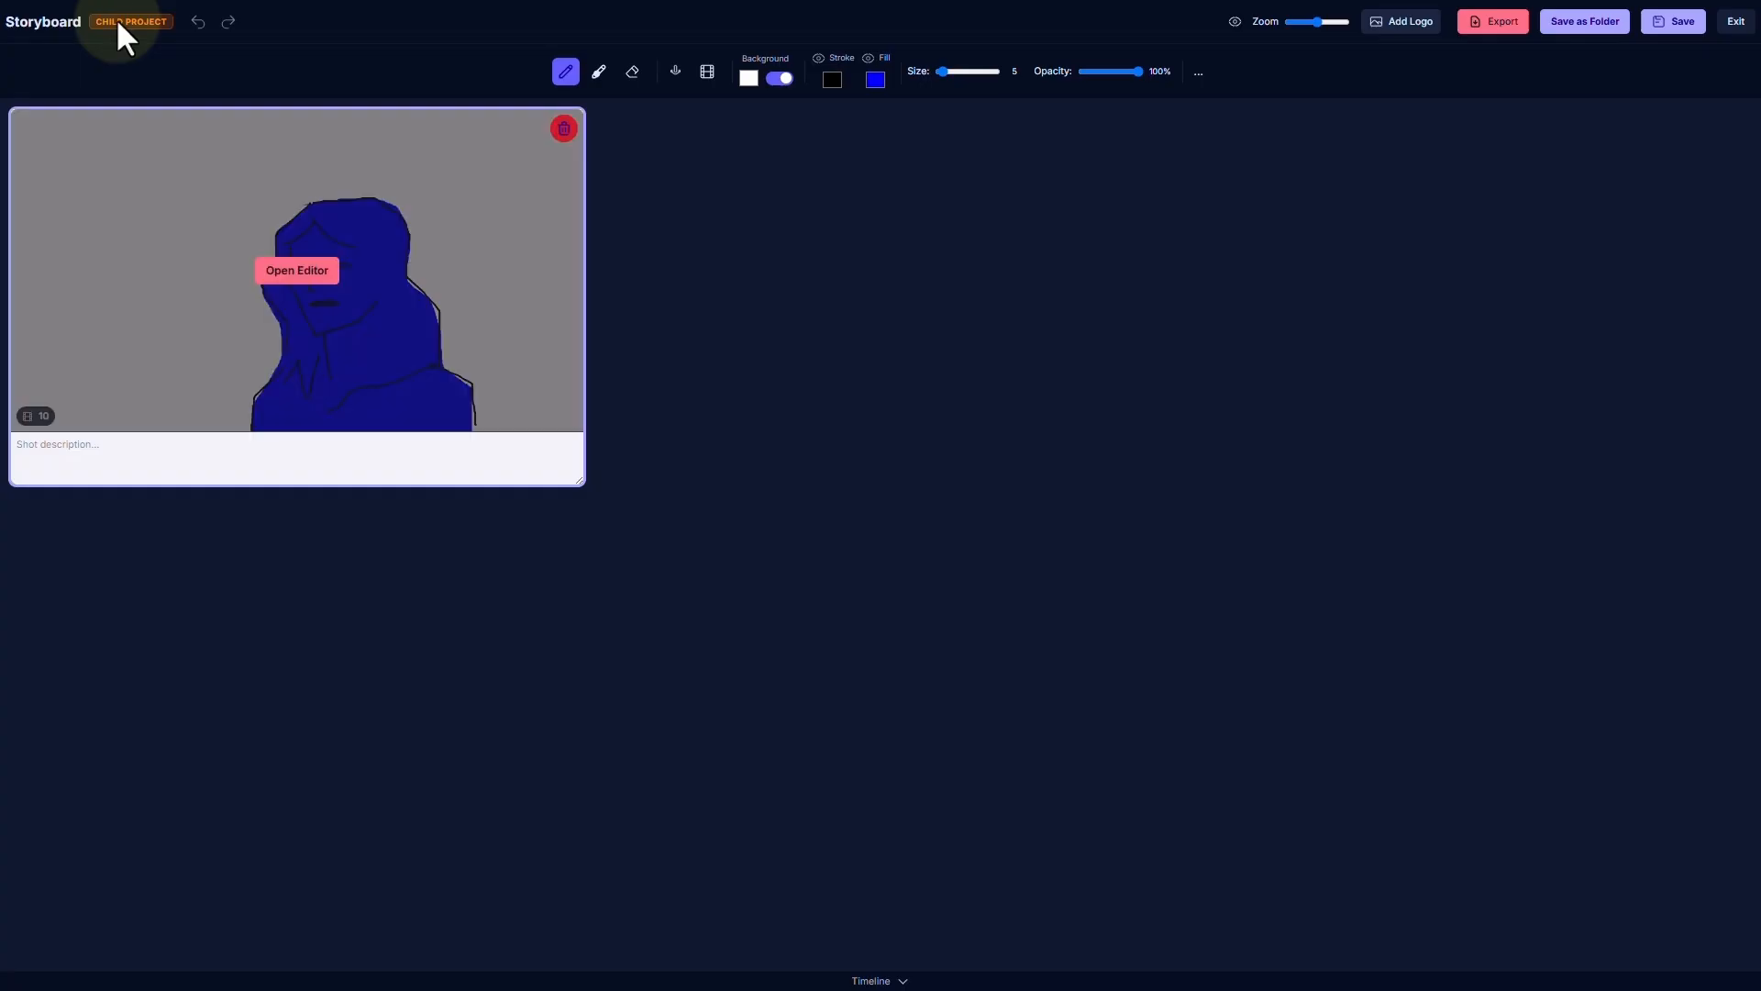
Show the child project's timeline, move the playhead to frame 14 and open shot 10 in the editor
left_click(788, 980)
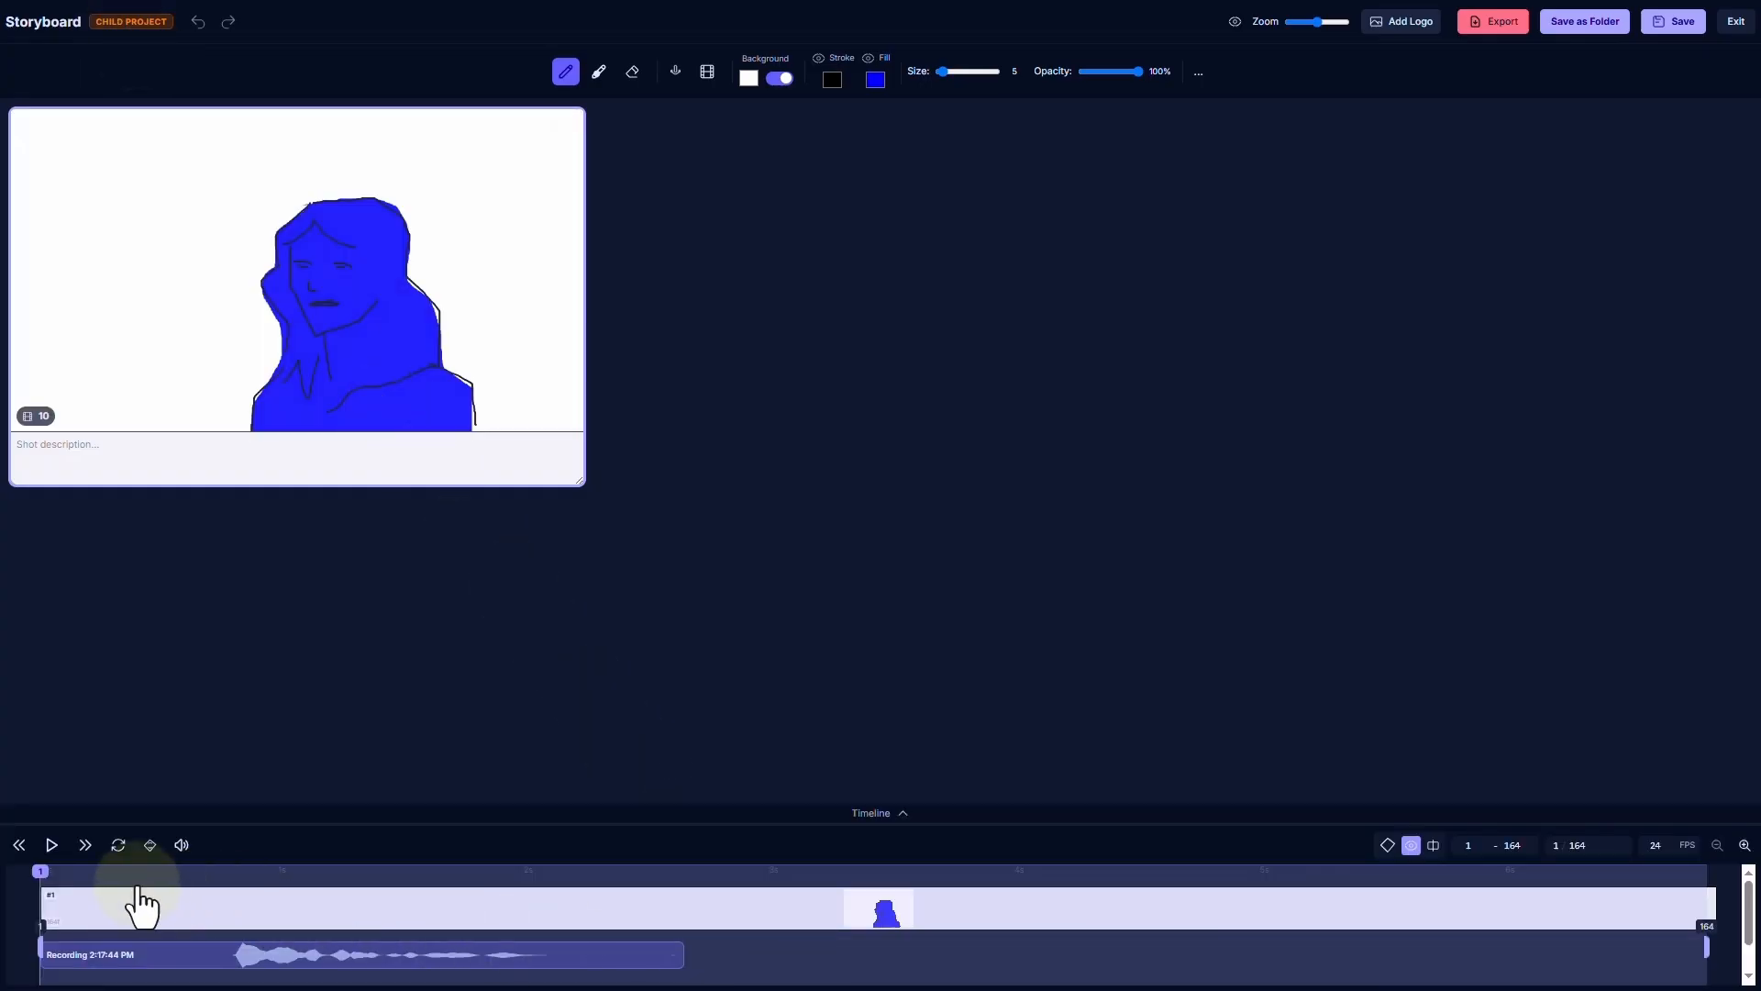
left_click(173, 870)
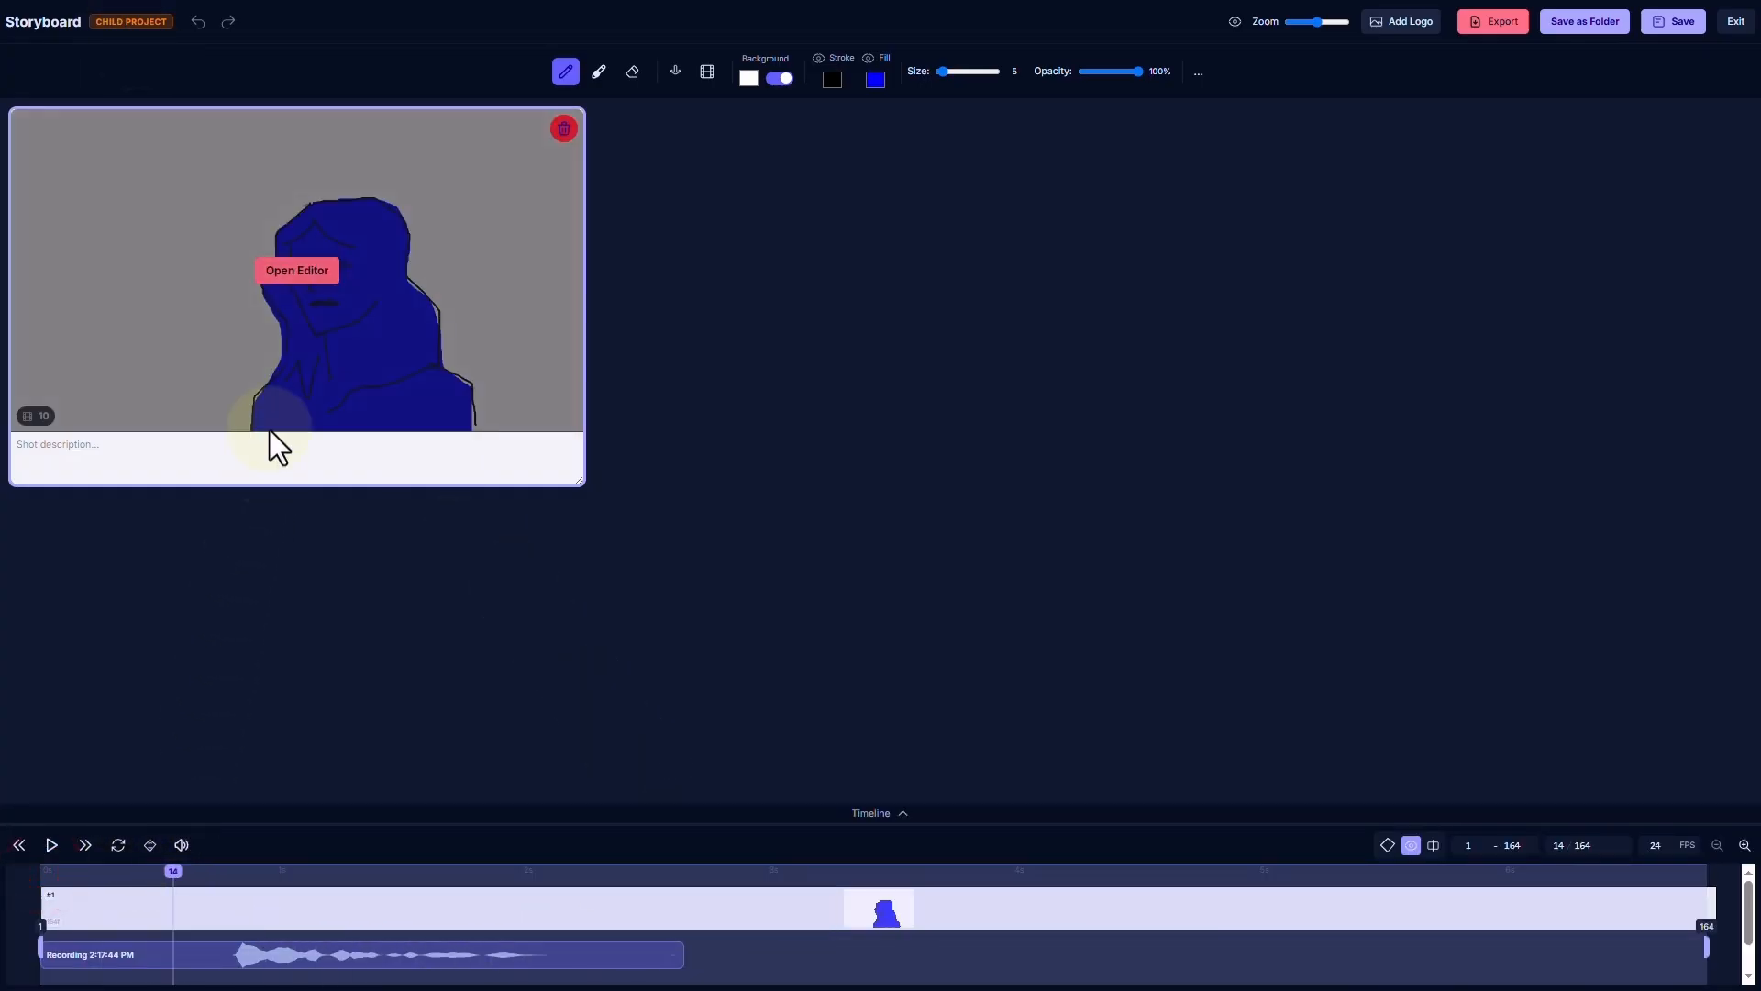
left_click(305, 266)
Lower the existing drawing layer's opacity, add a new layer above it and name it AnimationPAss
left_click(1655, 95)
left_click(1740, 66)
double_click(1649, 125)
type("An")
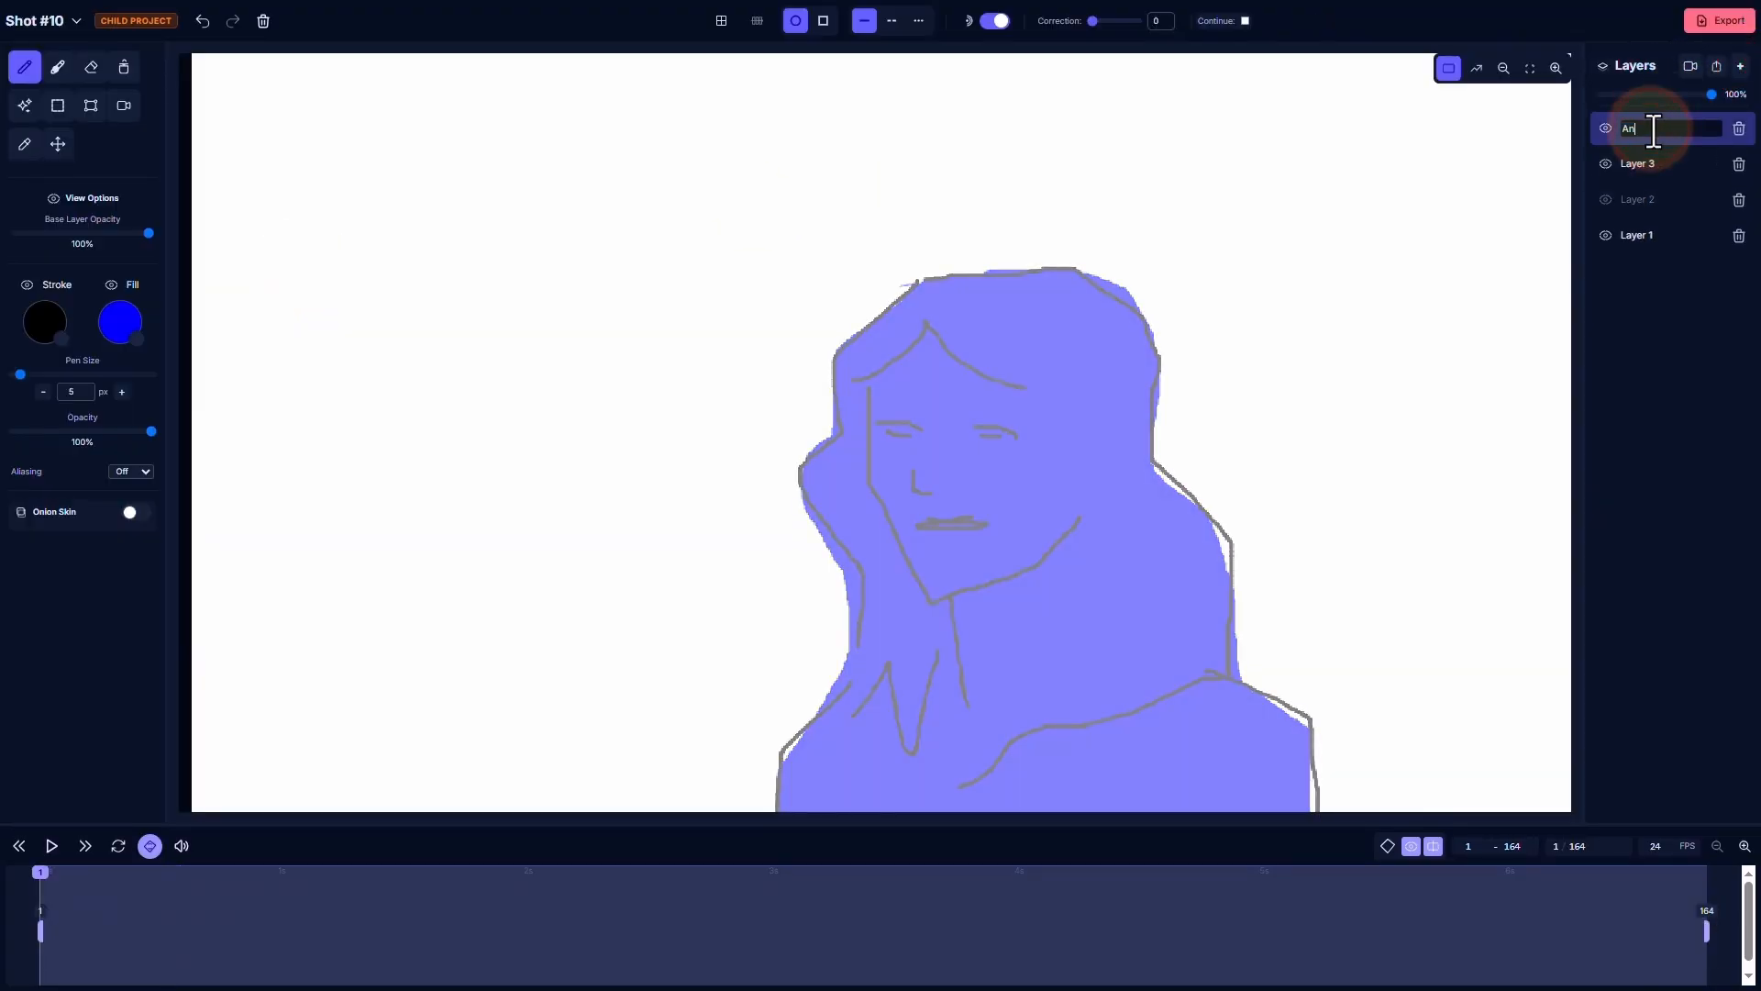
type("imationPAss")
key("Return")
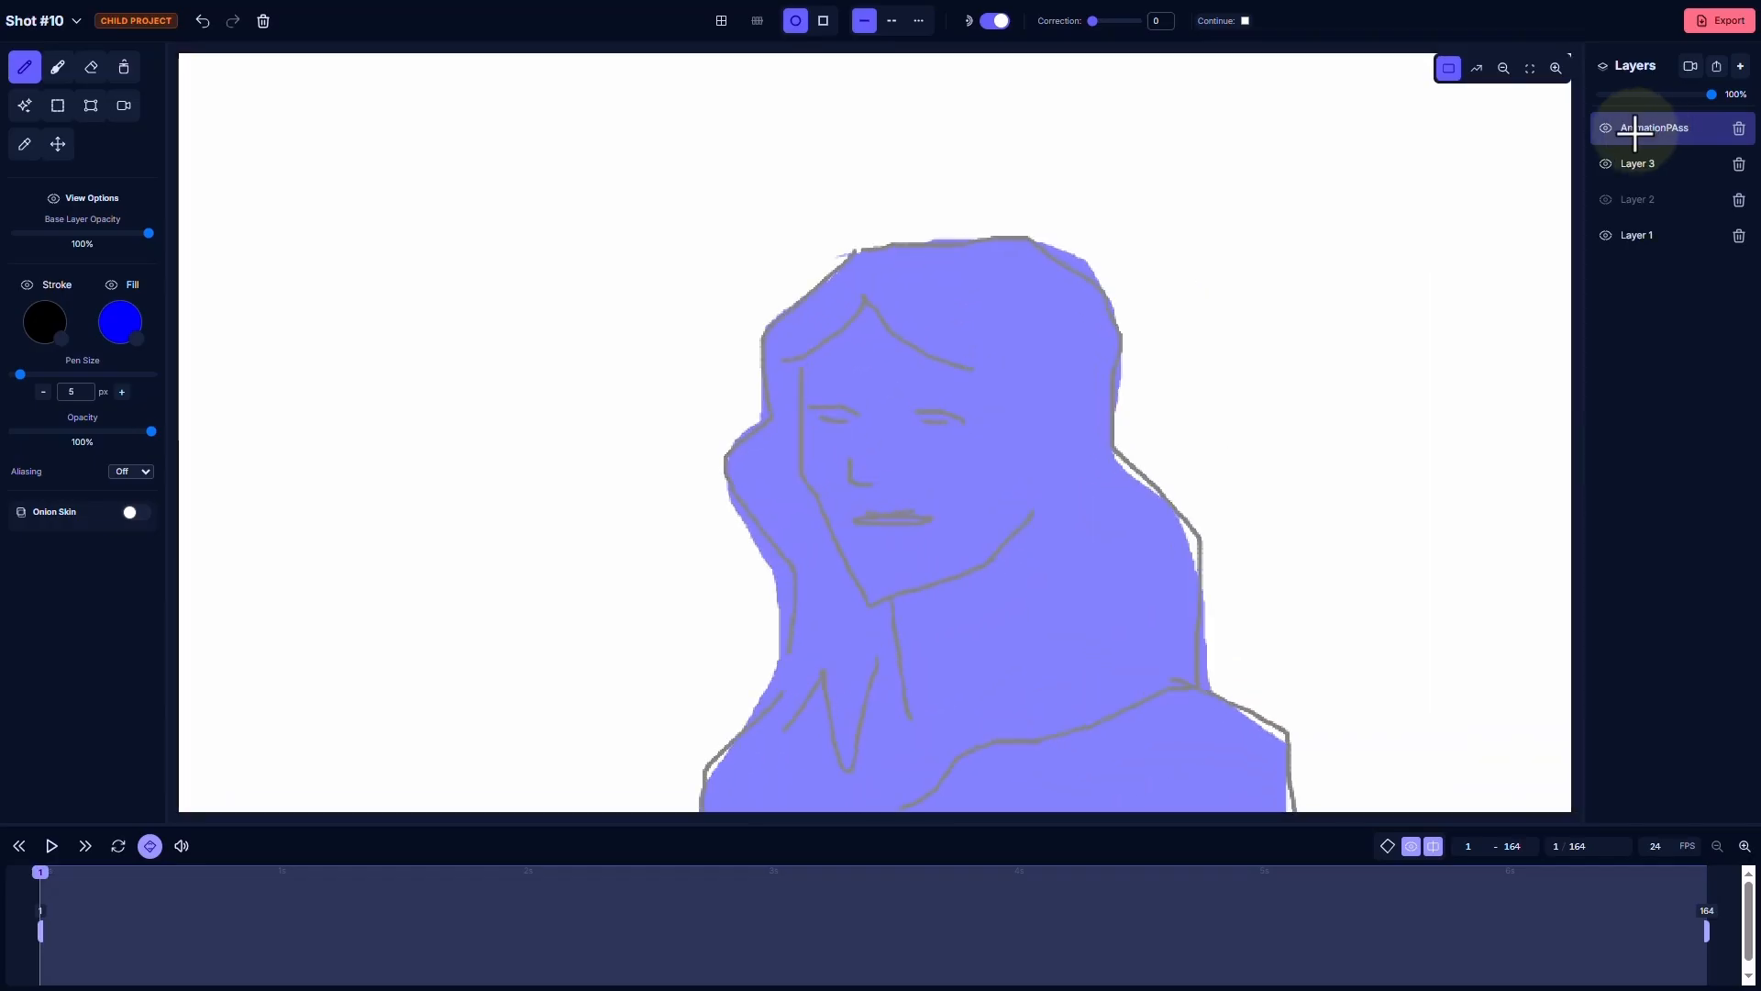
Set the pen size to 3.5 px, turn off the toggle beside Correction, and trace the eyes, nose and mouth on AnimationPAss at frame 1
left_click(43, 392)
left_click(43, 392)
left_click(43, 392)
left_click_drag(813, 409, 857, 421)
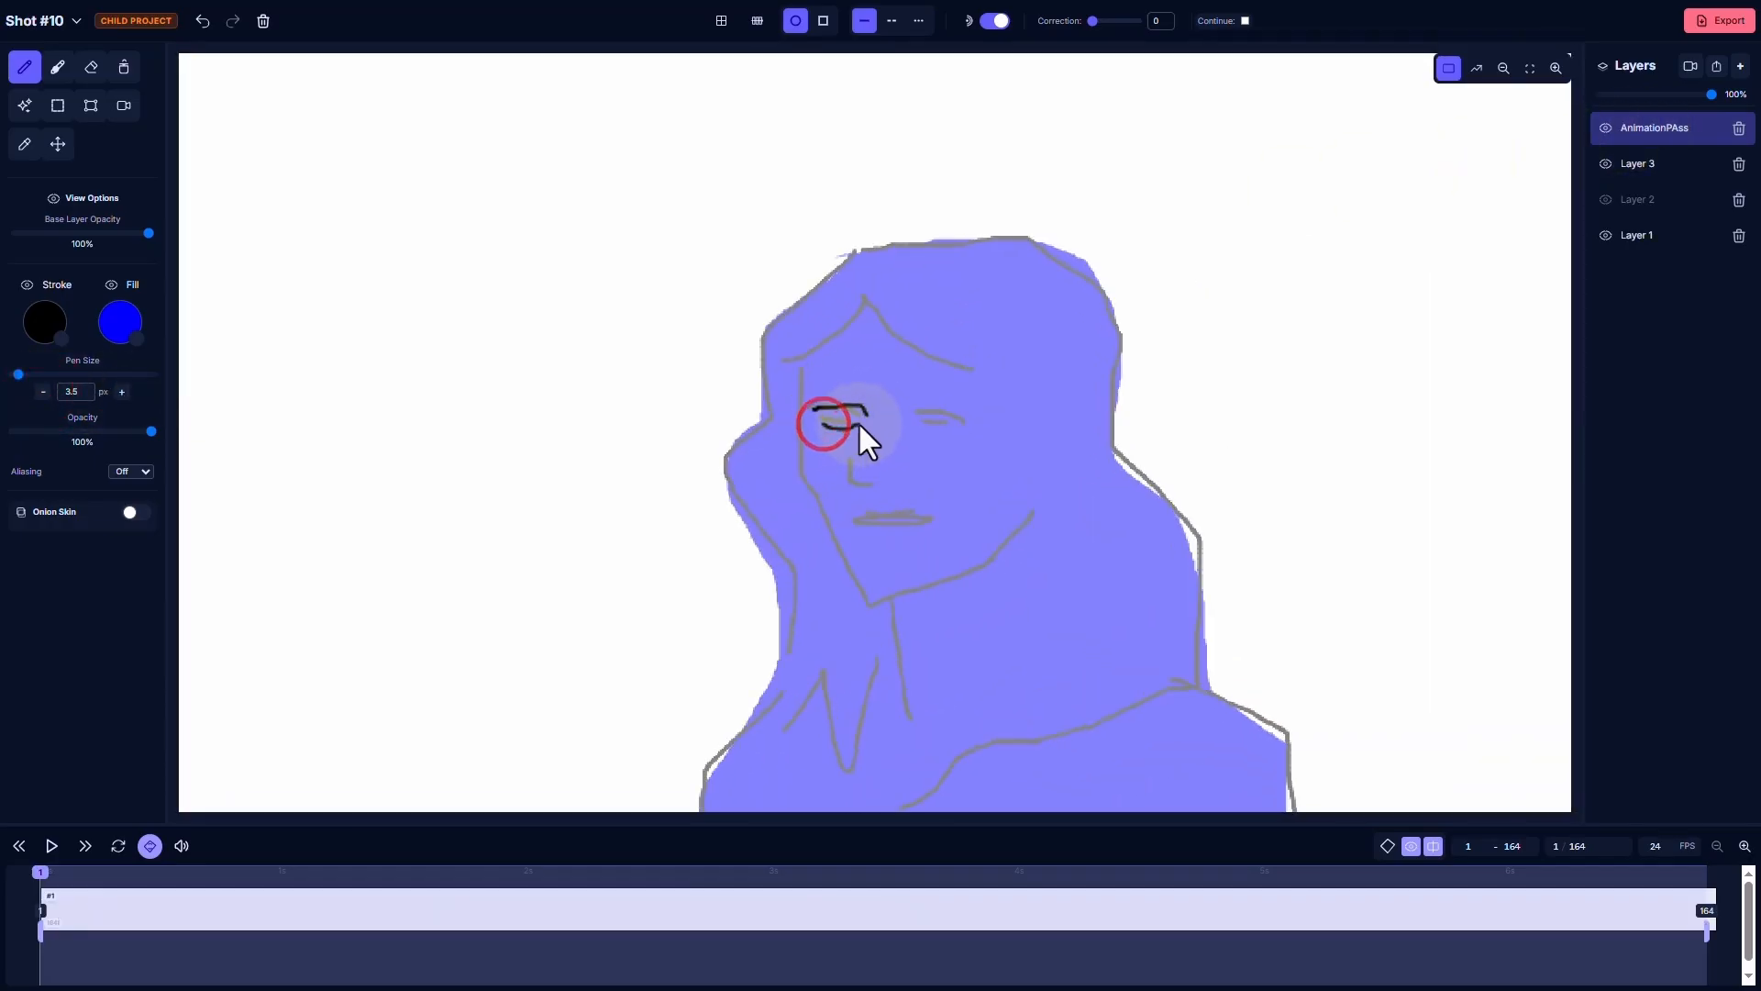
key("ctrl+z")
left_click(996, 21)
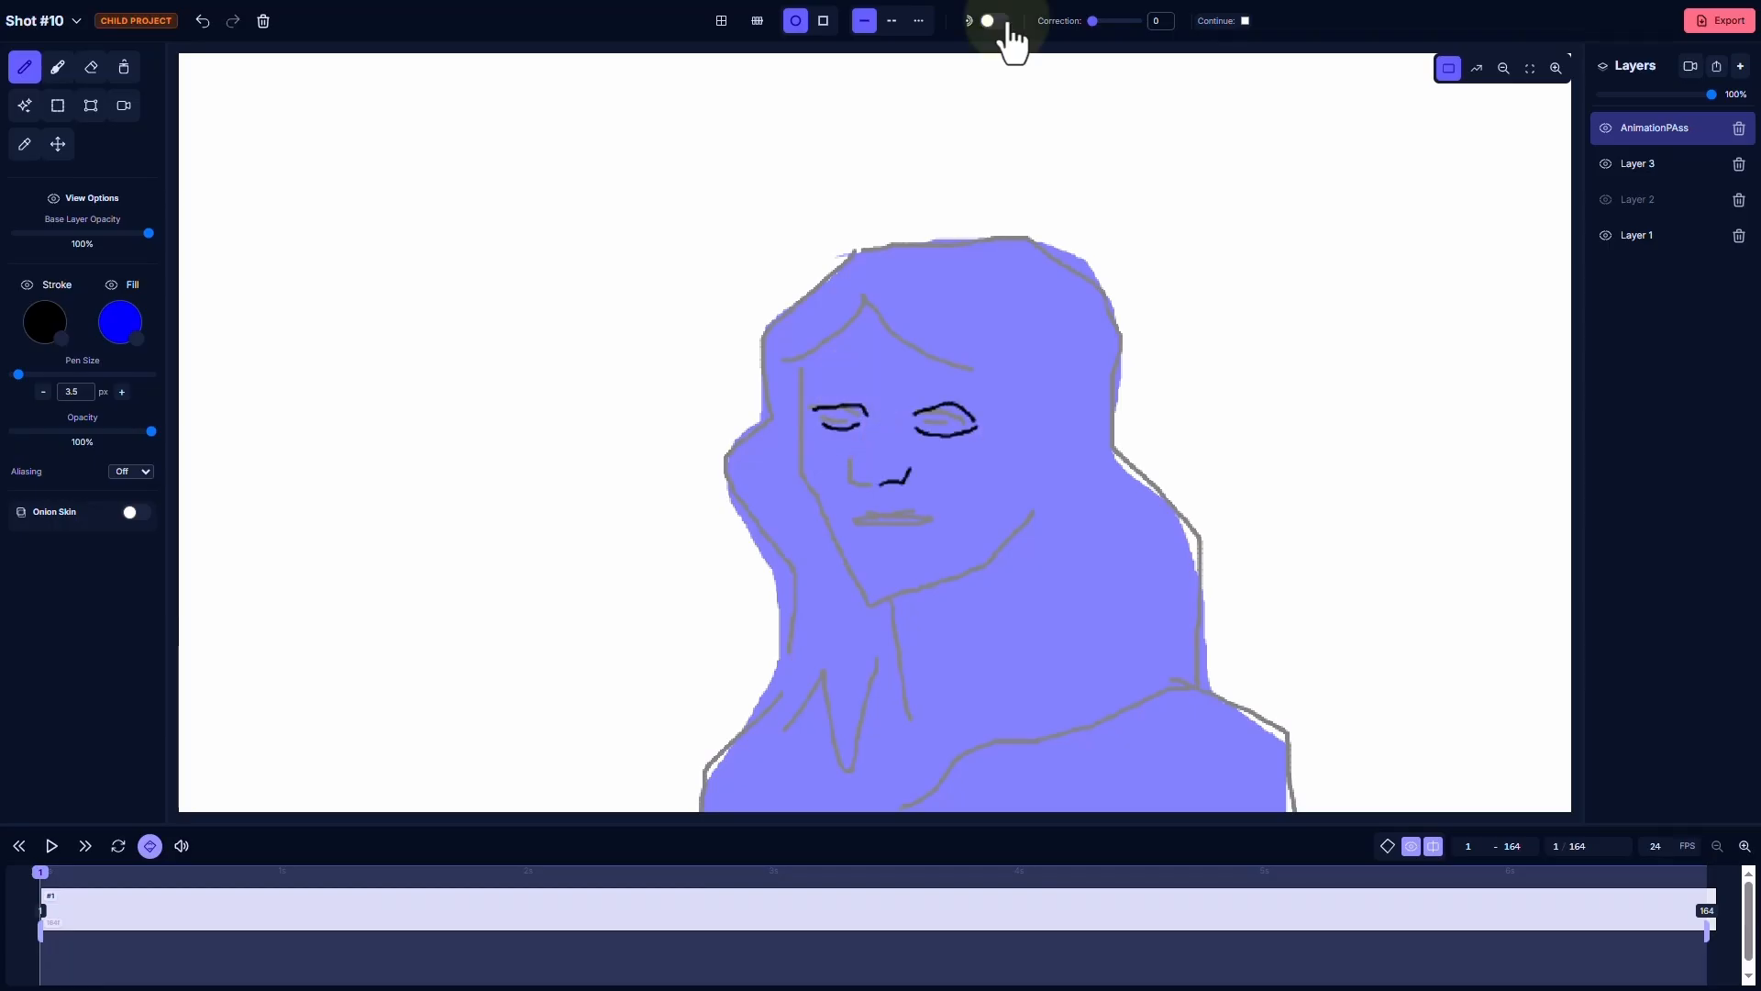
key("ctrl+z")
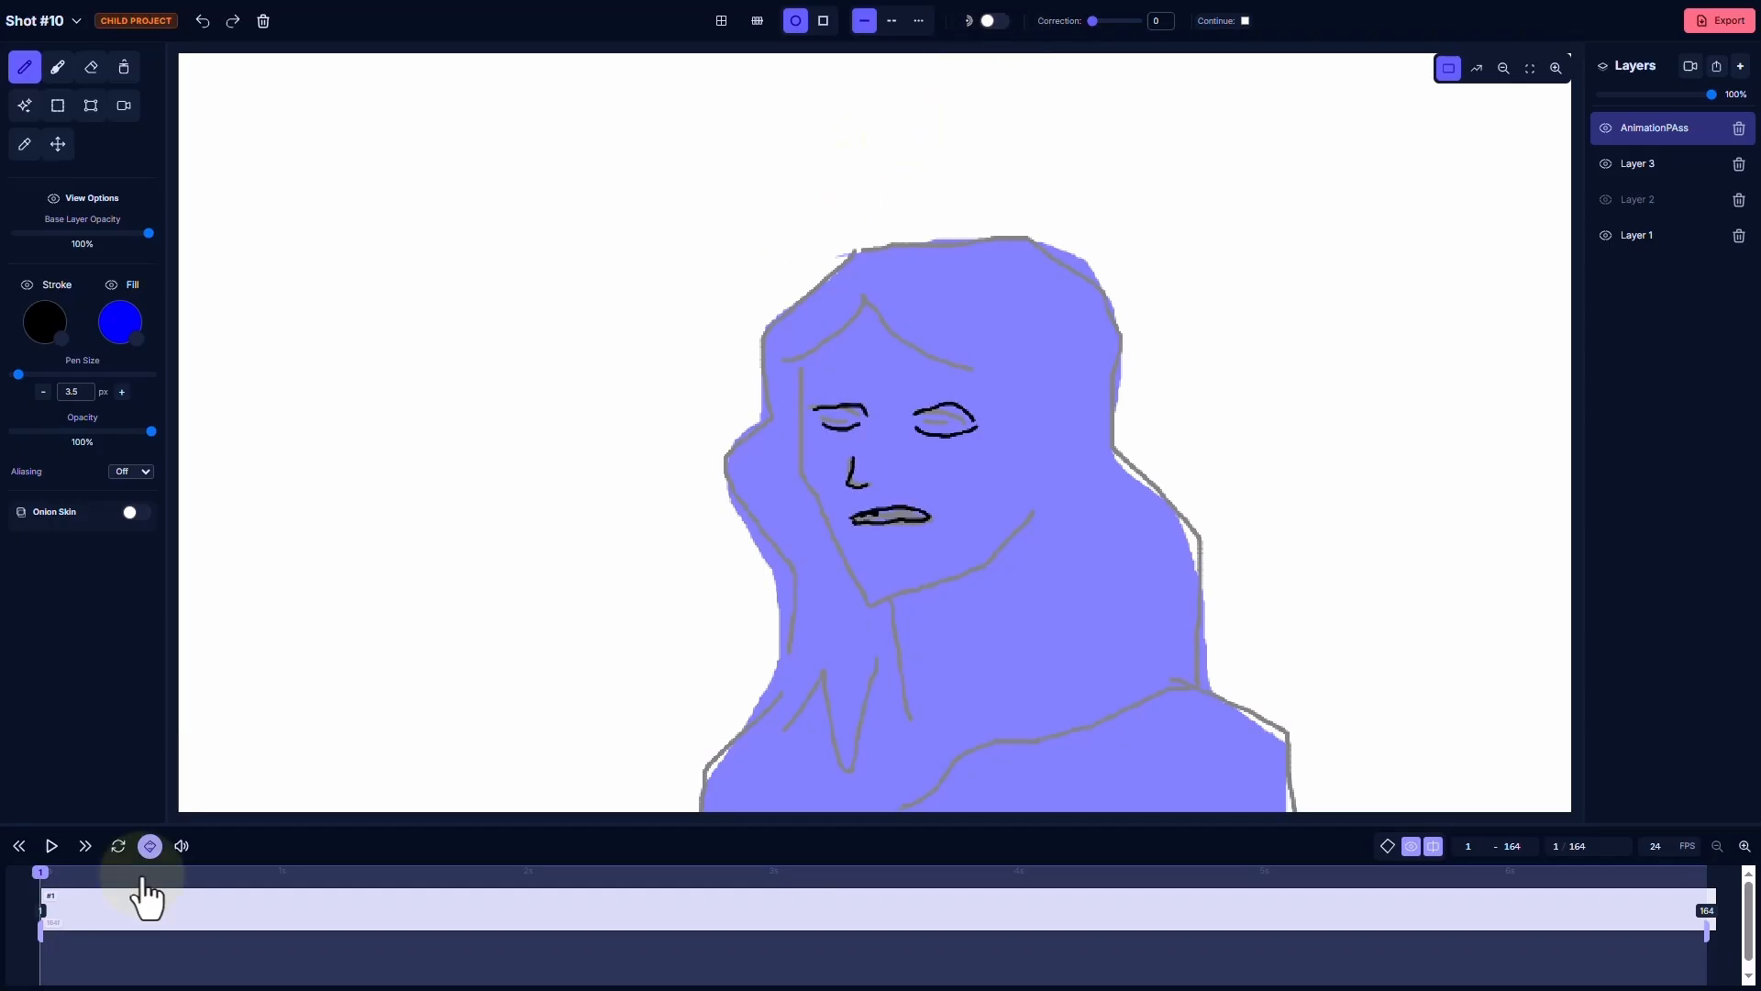
Enable Onion Skin and draw closed eyes, the nose and a closed mouth on AnimationPAss at frame 7
left_click_drag(122, 873, 99, 867)
left_click(136, 512)
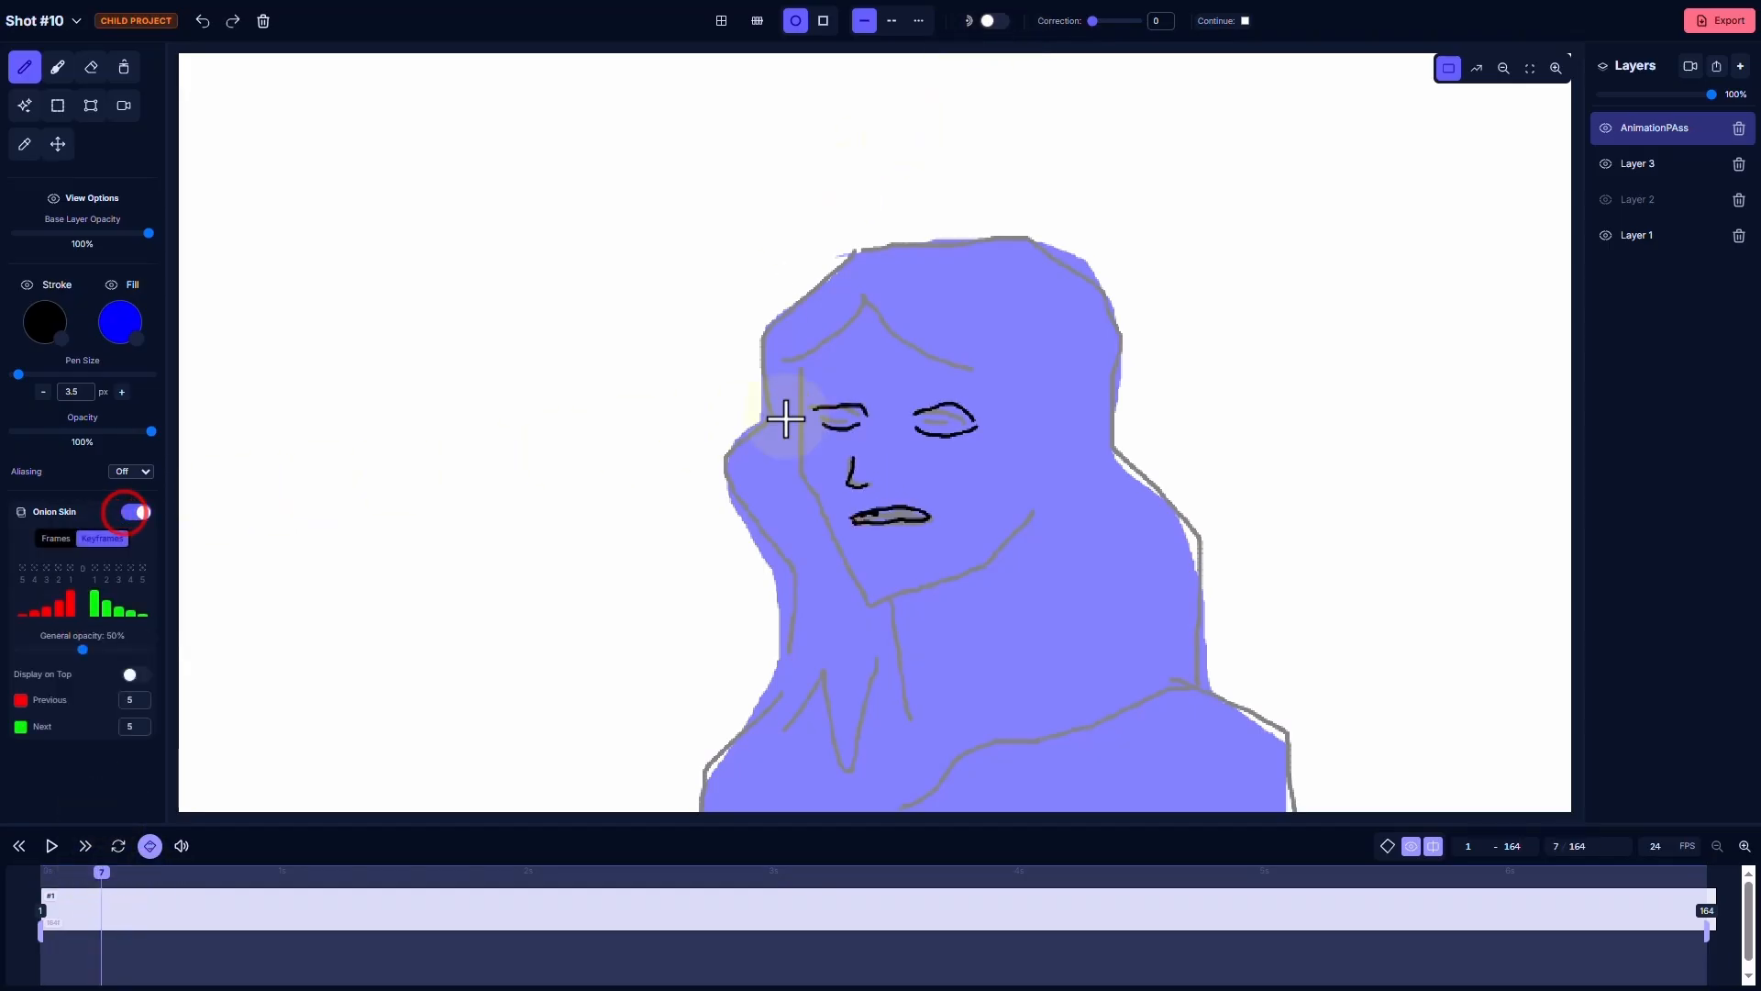
left_click_drag(814, 415, 975, 432)
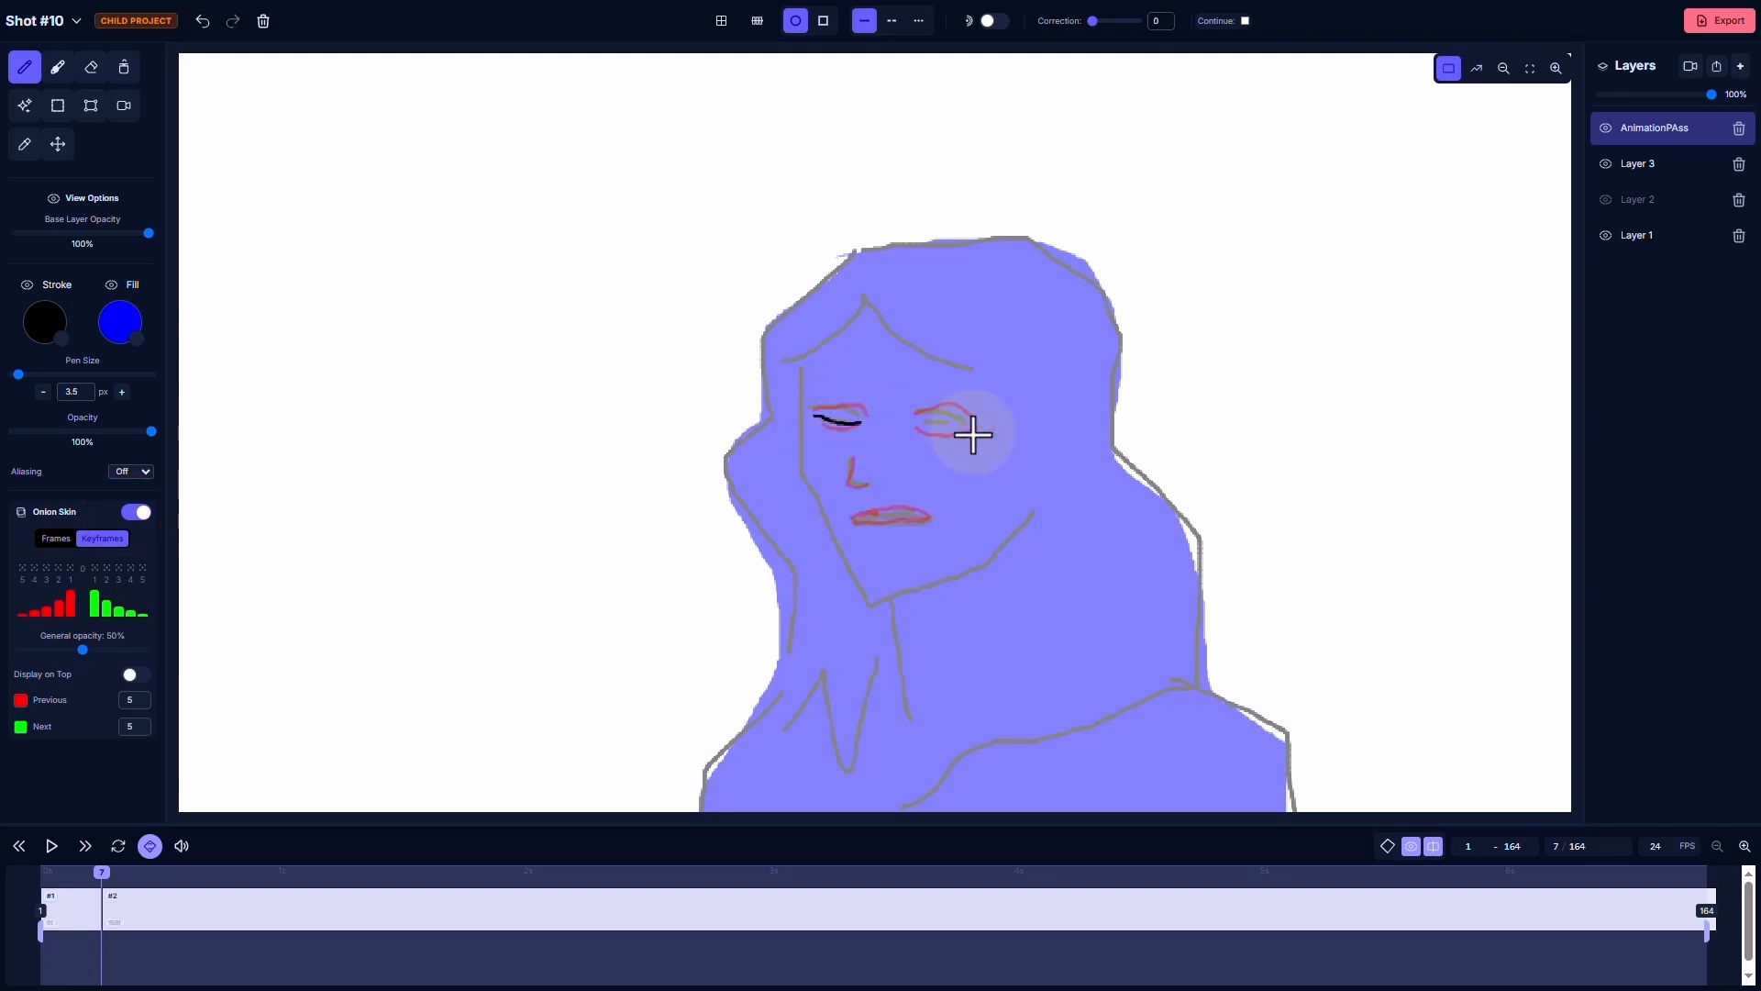
left_click_drag(849, 456, 868, 485)
left_click_drag(853, 520, 933, 517)
Copy the two AnimationPAss face keyframes and paste them repeatedly along the timeline, starting at frame 13
left_click_drag(156, 961, 41, 973)
key("ctrl+c")
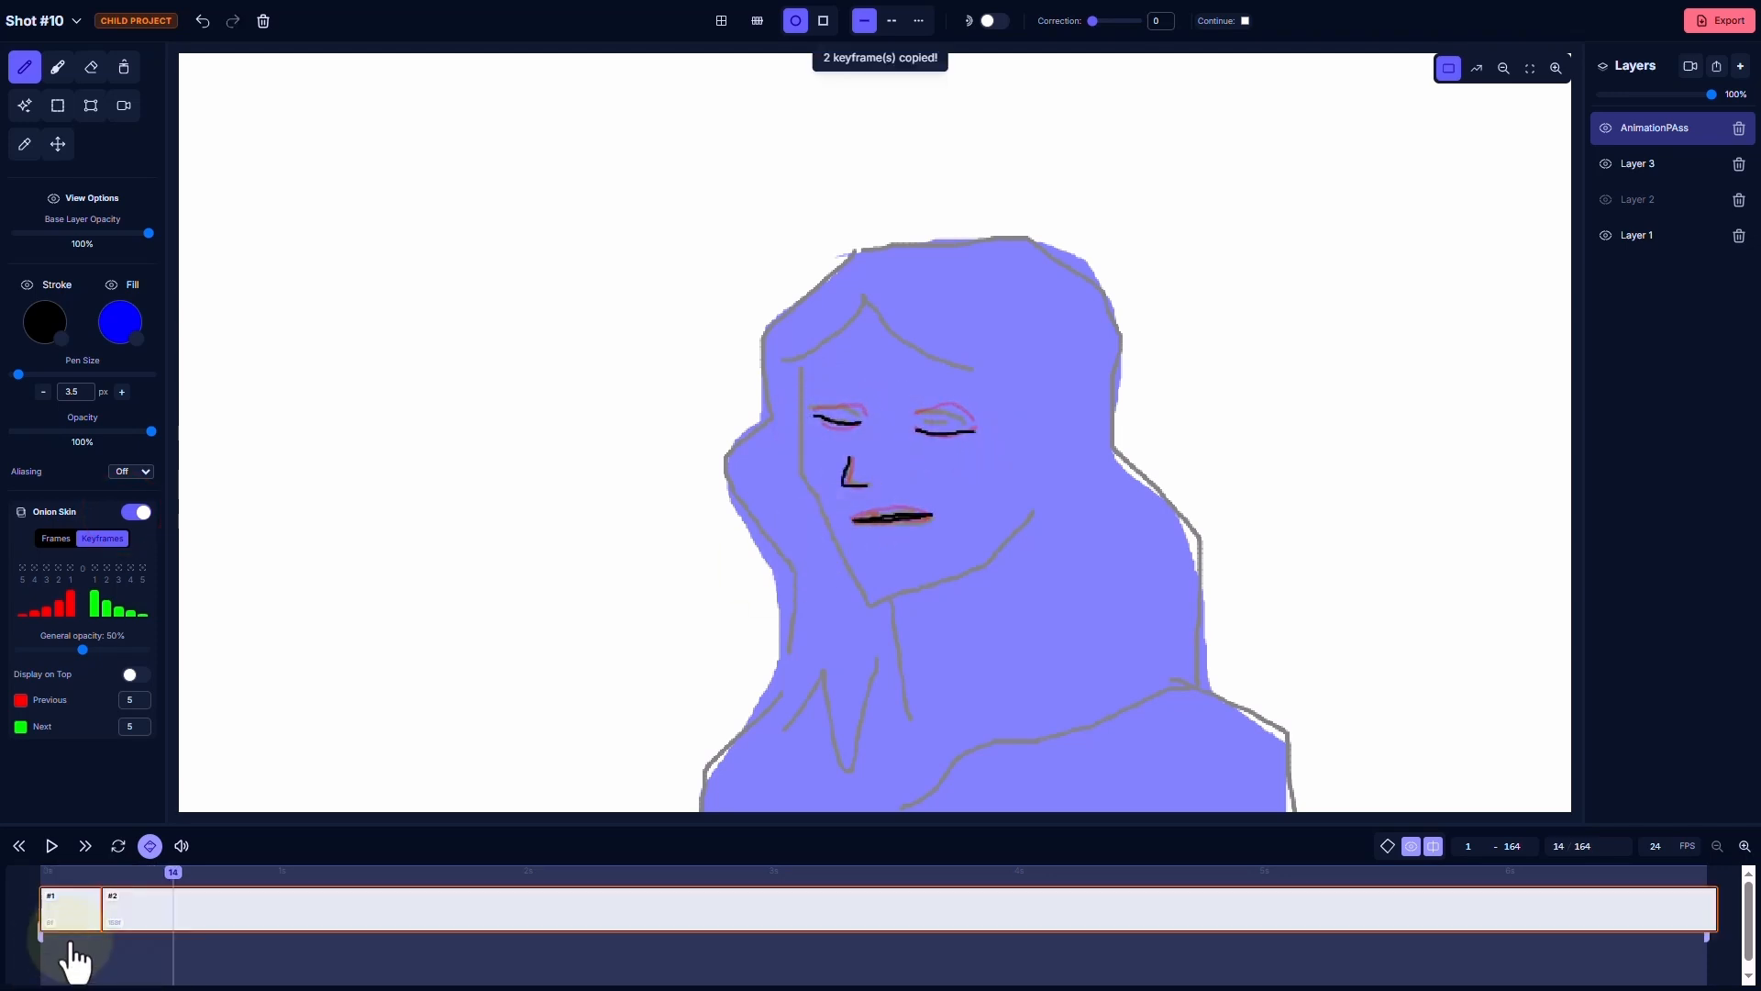
left_click(164, 867)
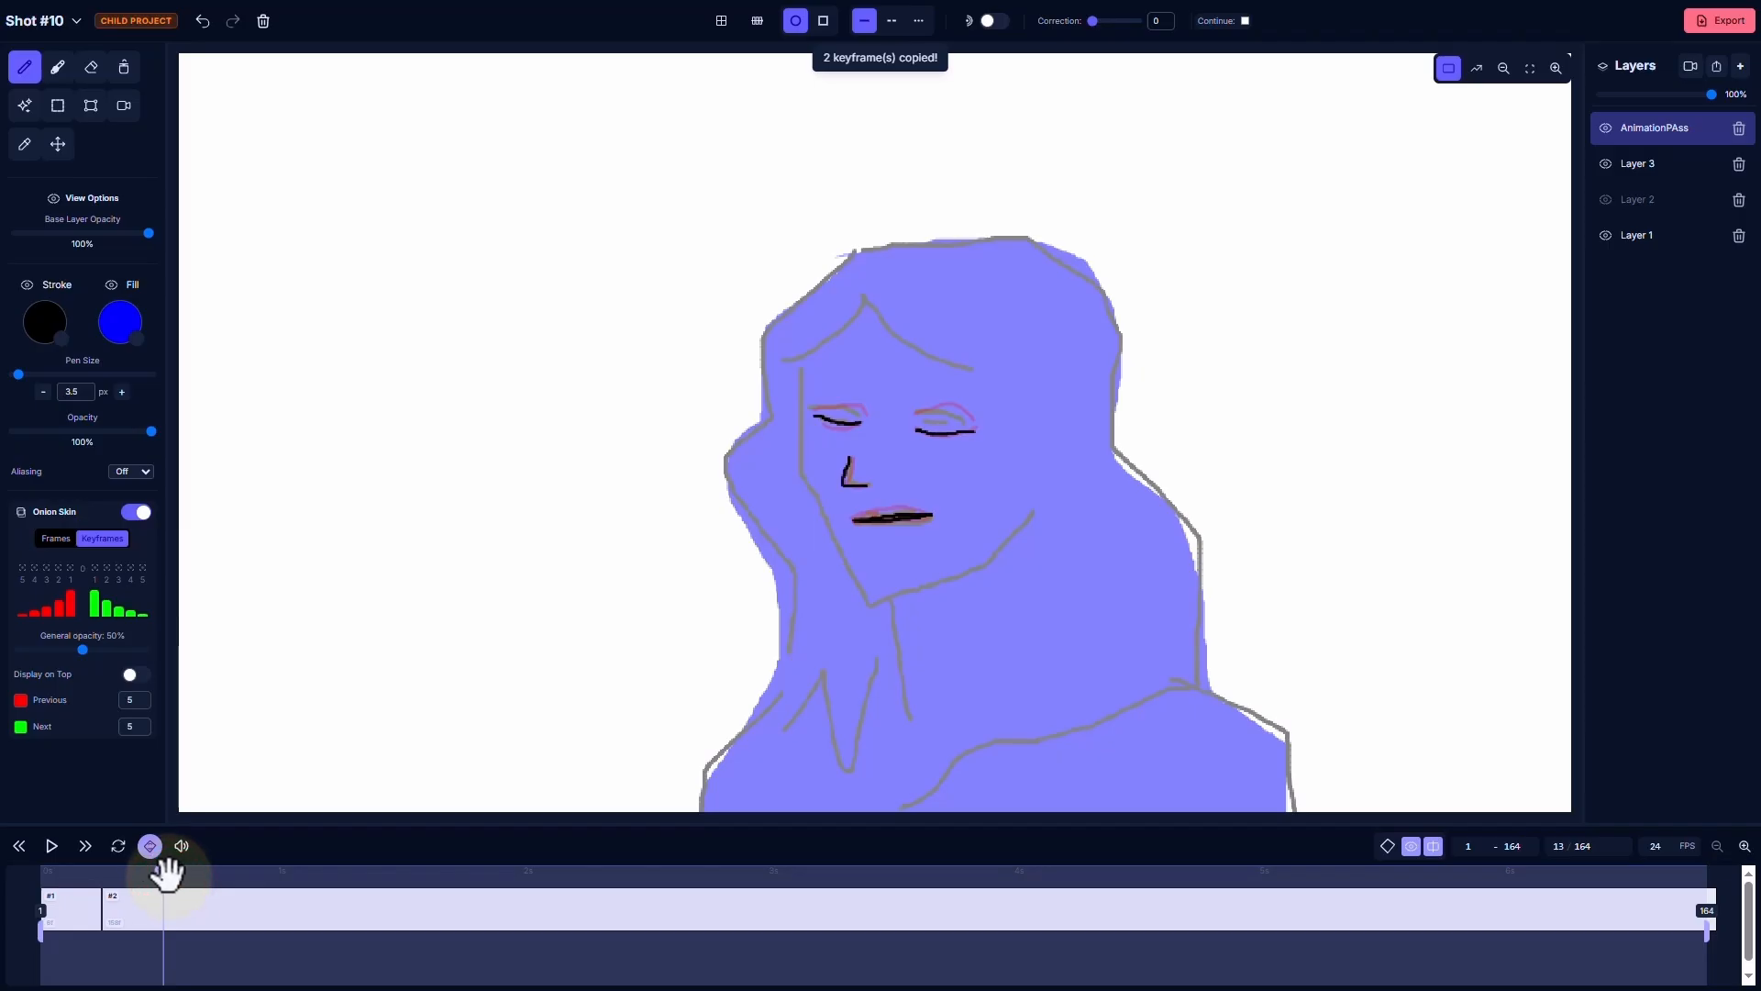
key("ctrl+v")
left_click(276, 872)
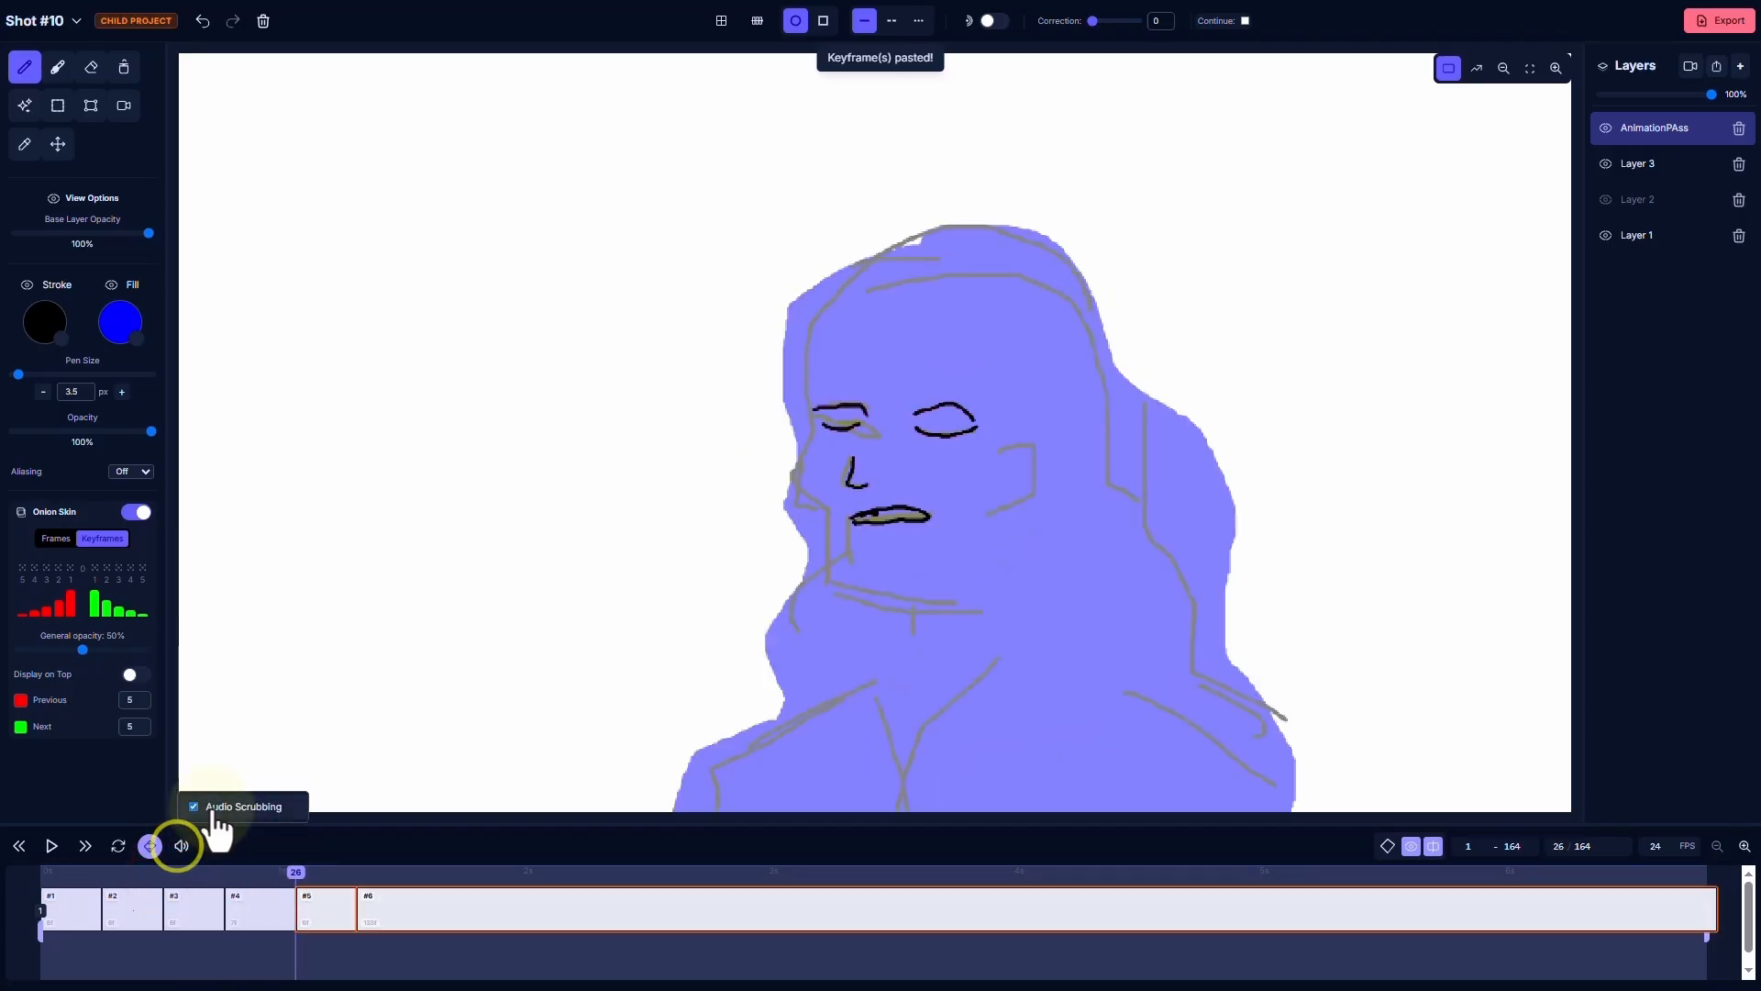
left_click(562, 872)
Add a new layer directly below AnimationPAss and name it Girl
left_click(1741, 66)
left_click(1652, 164)
double_click(1651, 164)
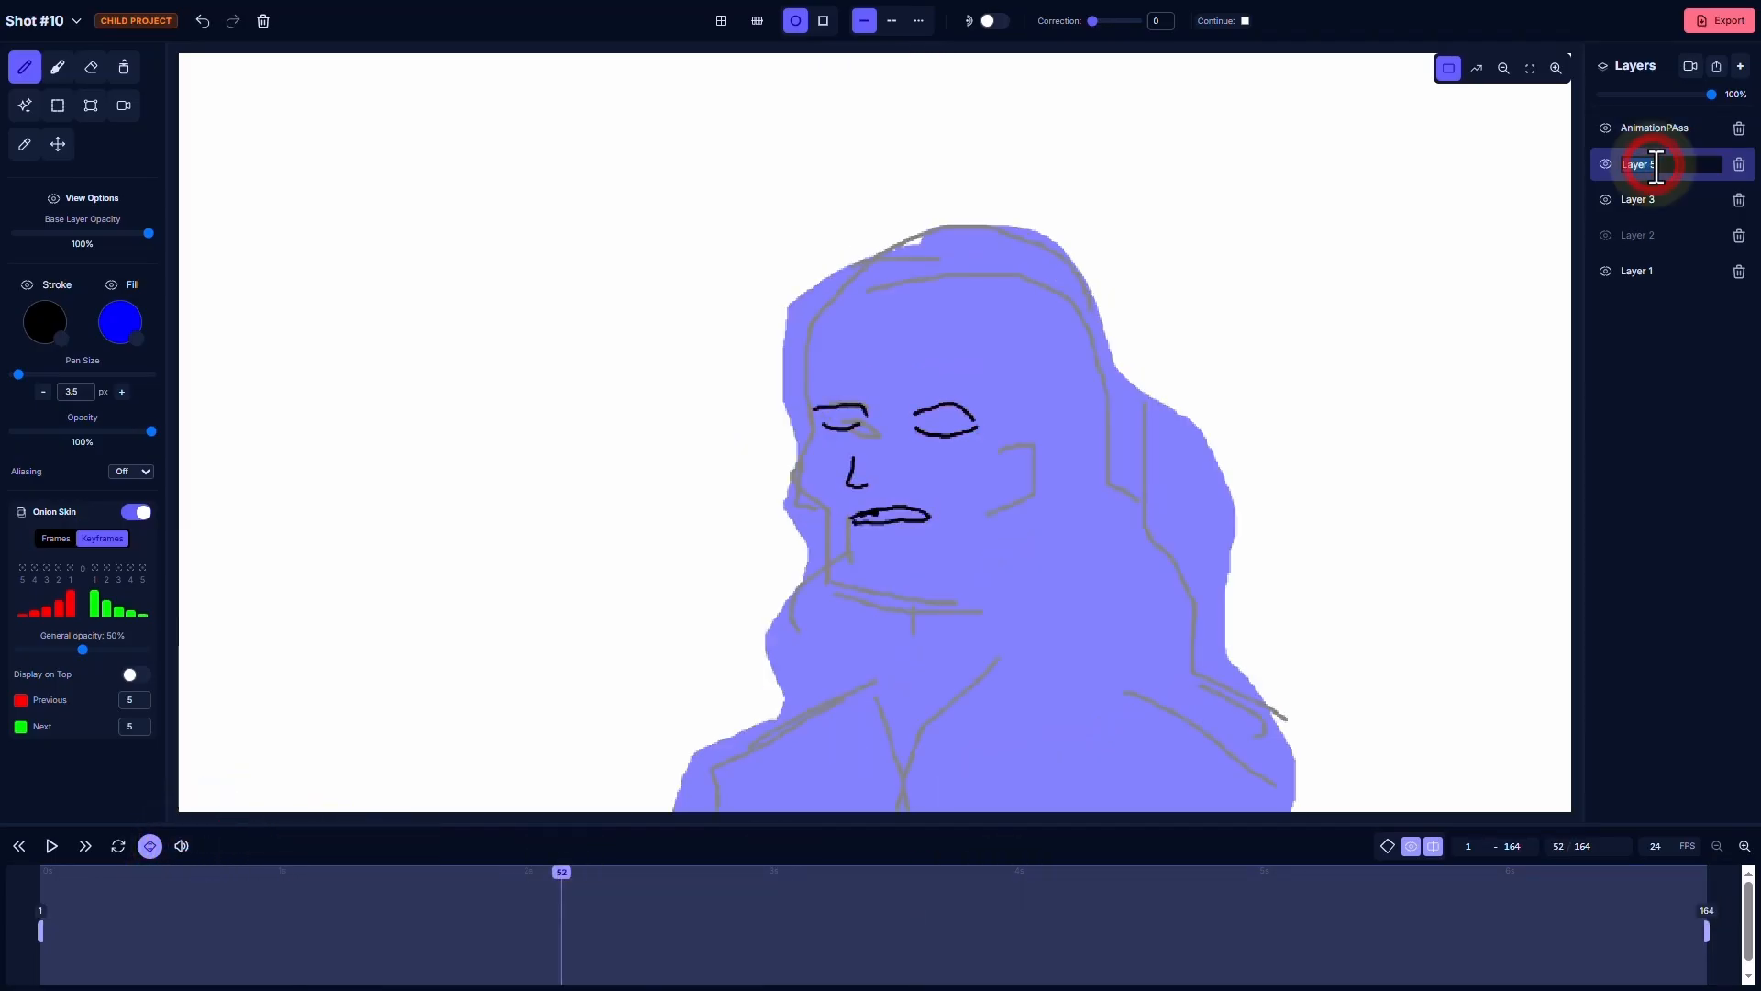
type("Girl")
key("Return")
Trace the character's hair, face outline, neck and shoulder on the Girl layer at frame 1
left_click(18, 846)
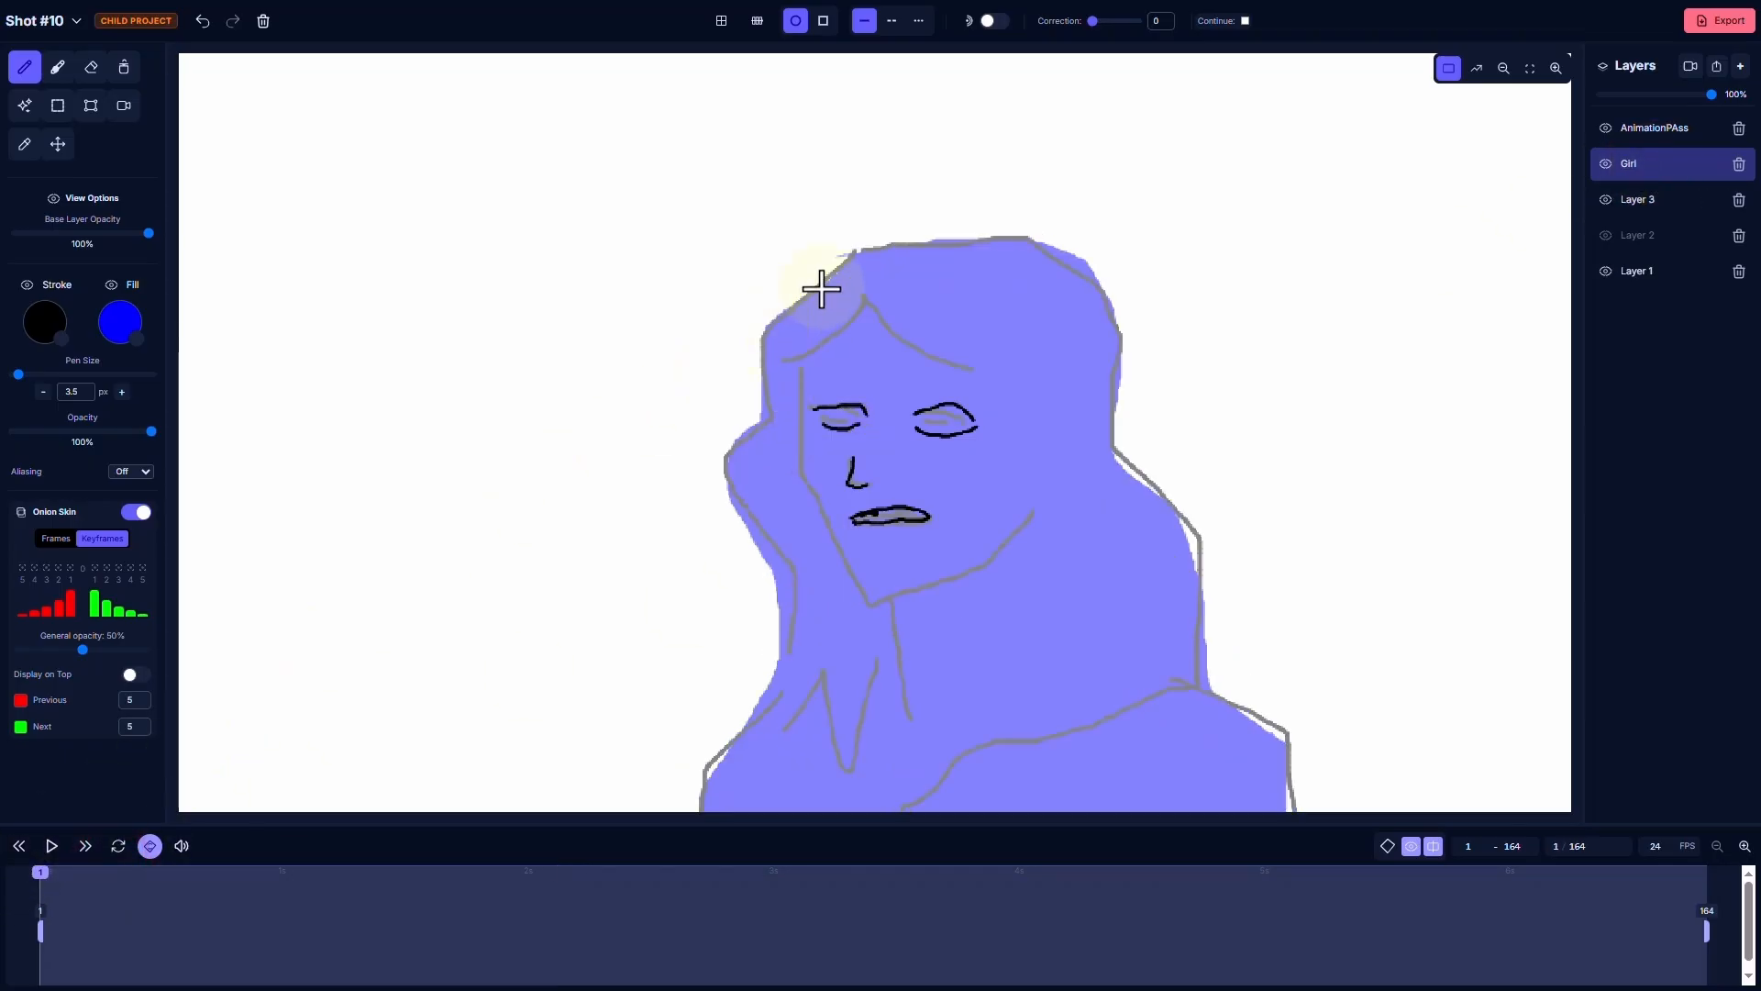
mouse_move(848, 255)
left_mouse_down()
mouse_move(730, 459)
mouse_move(774, 525)
mouse_move(834, 762)
mouse_move(874, 601)
left_mouse_up()
left_click_drag(893, 683, 888, 592)
left_click_drag(834, 268, 881, 231)
mouse_move(849, 260)
left_mouse_down()
mouse_move(1013, 241)
mouse_move(1191, 557)
left_mouse_up()
left_click_drag(1242, 684, 980, 807)
left_click_drag(860, 293, 1009, 370)
left_click_drag(1003, 415, 961, 573)
mouse_move(1034, 509)
left_mouse_down()
mouse_move(817, 471)
mouse_move(815, 360)
left_mouse_up()
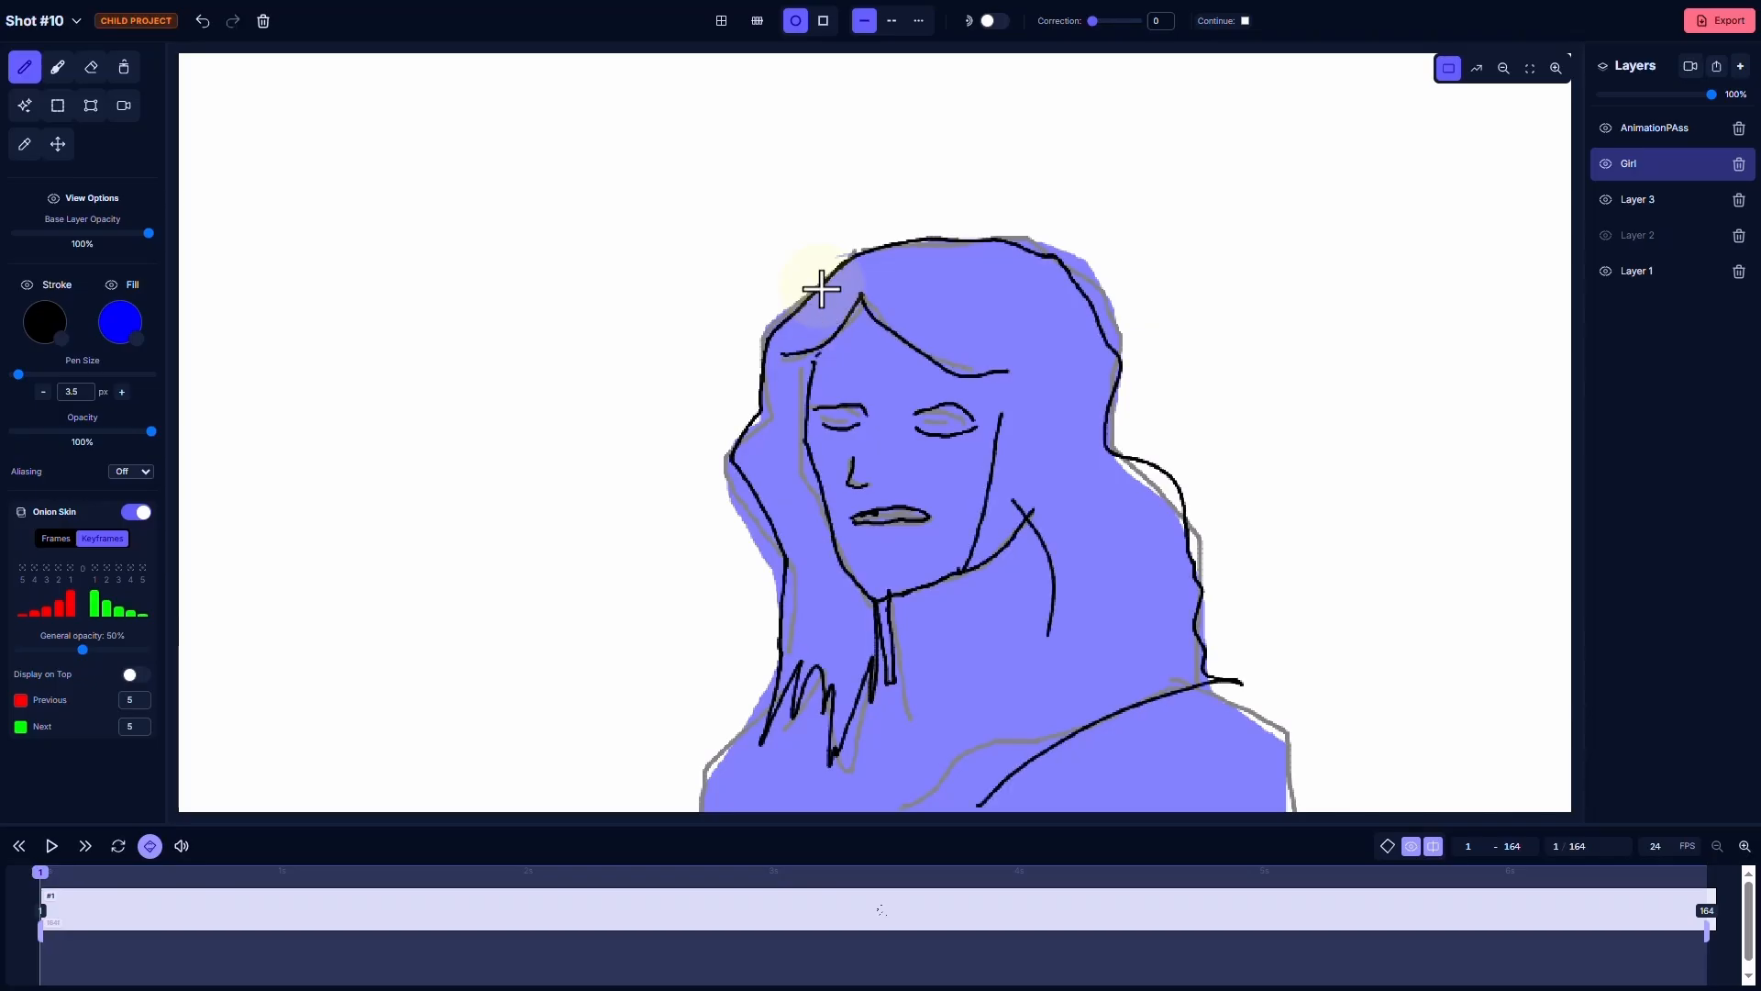
Hide Layer 3 and play back the shot to check the face animation
left_click(1605, 199)
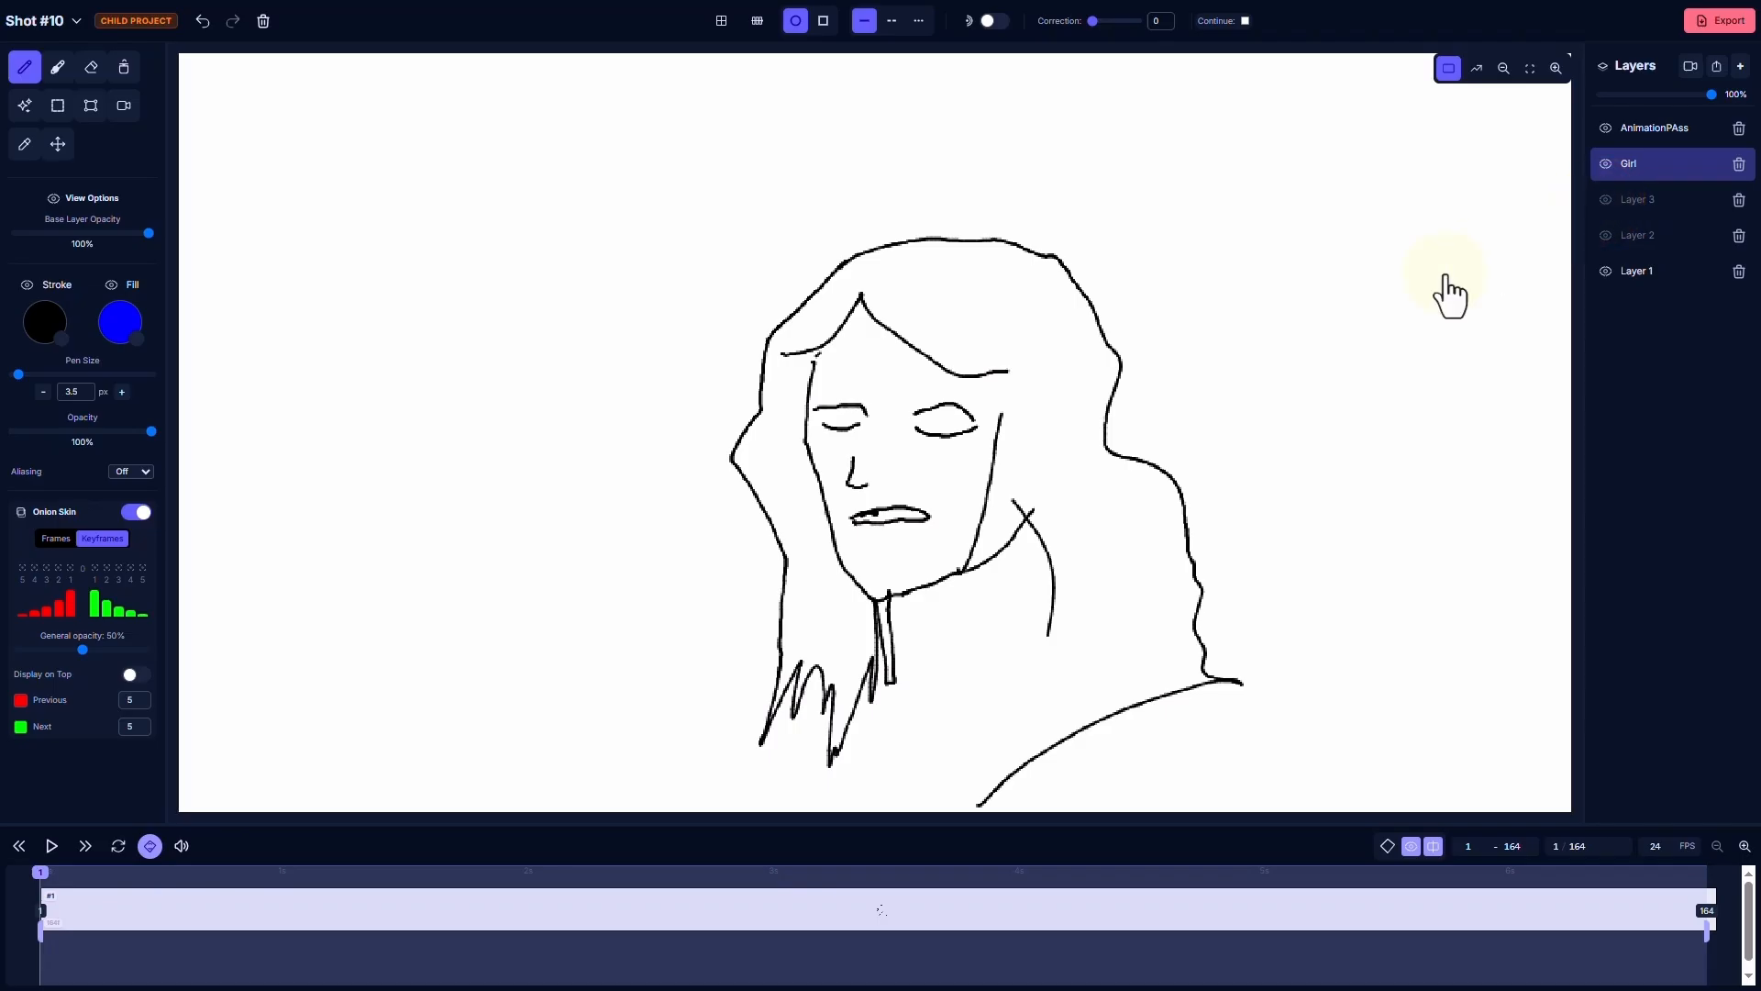
left_click(52, 845)
left_click(52, 845)
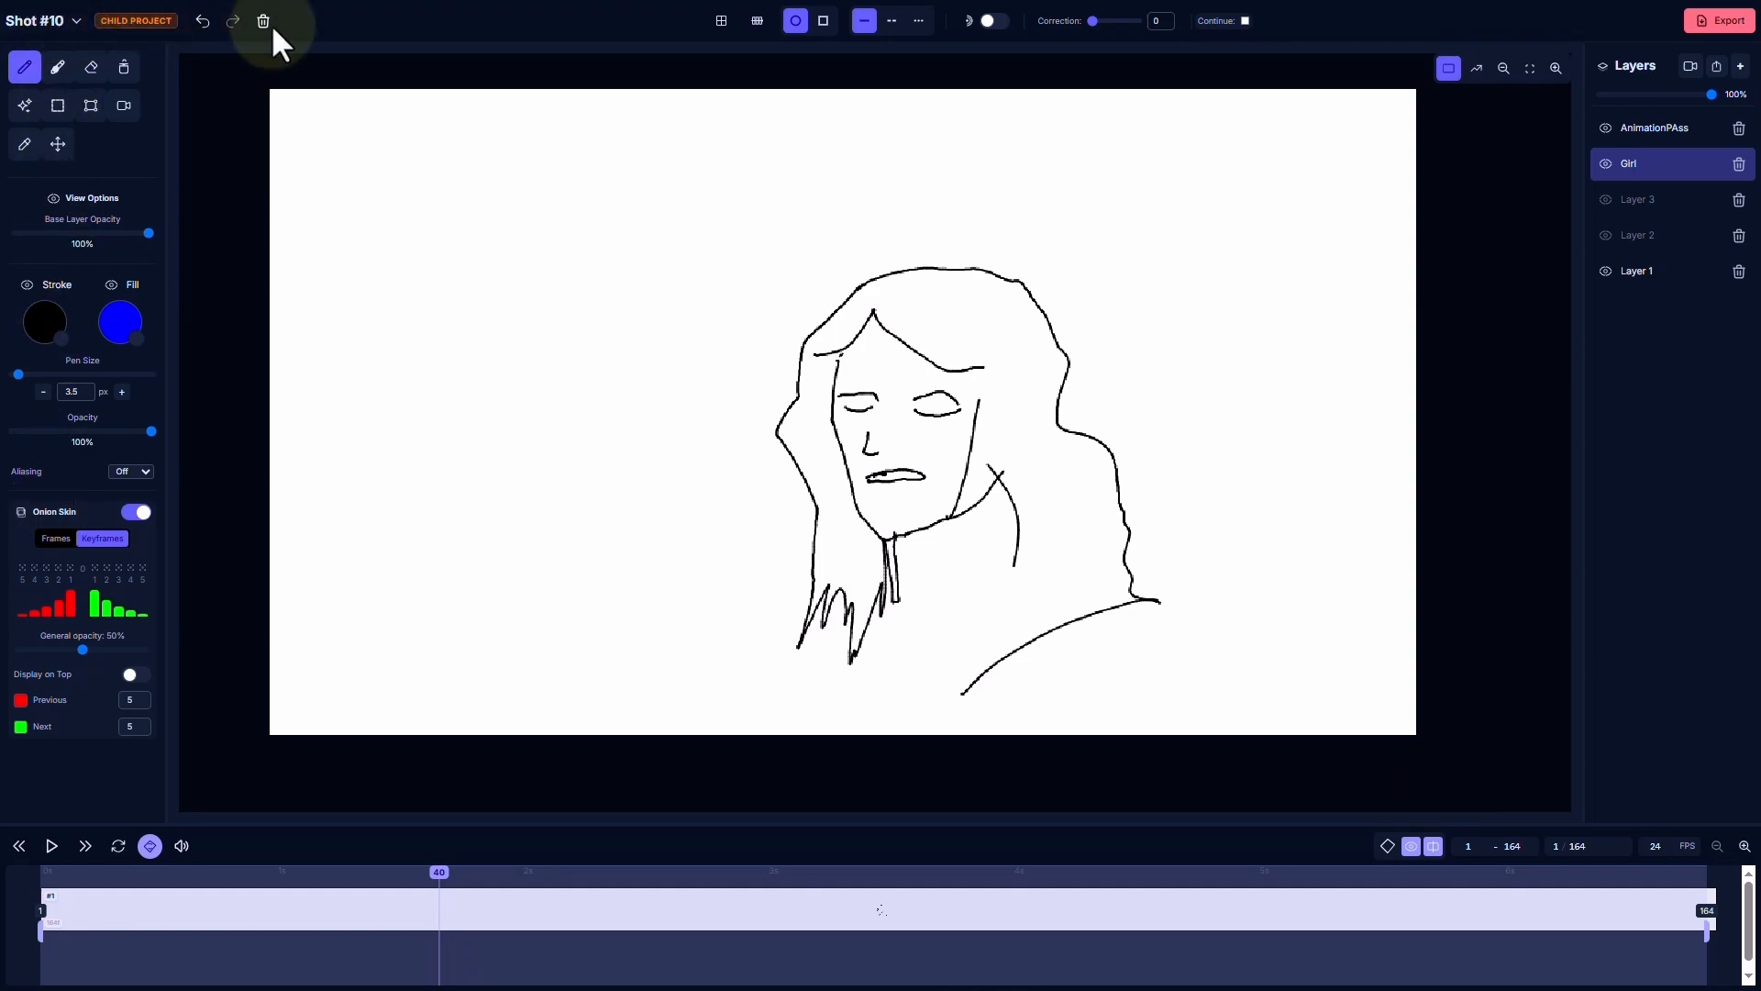
left_click(391, 31)
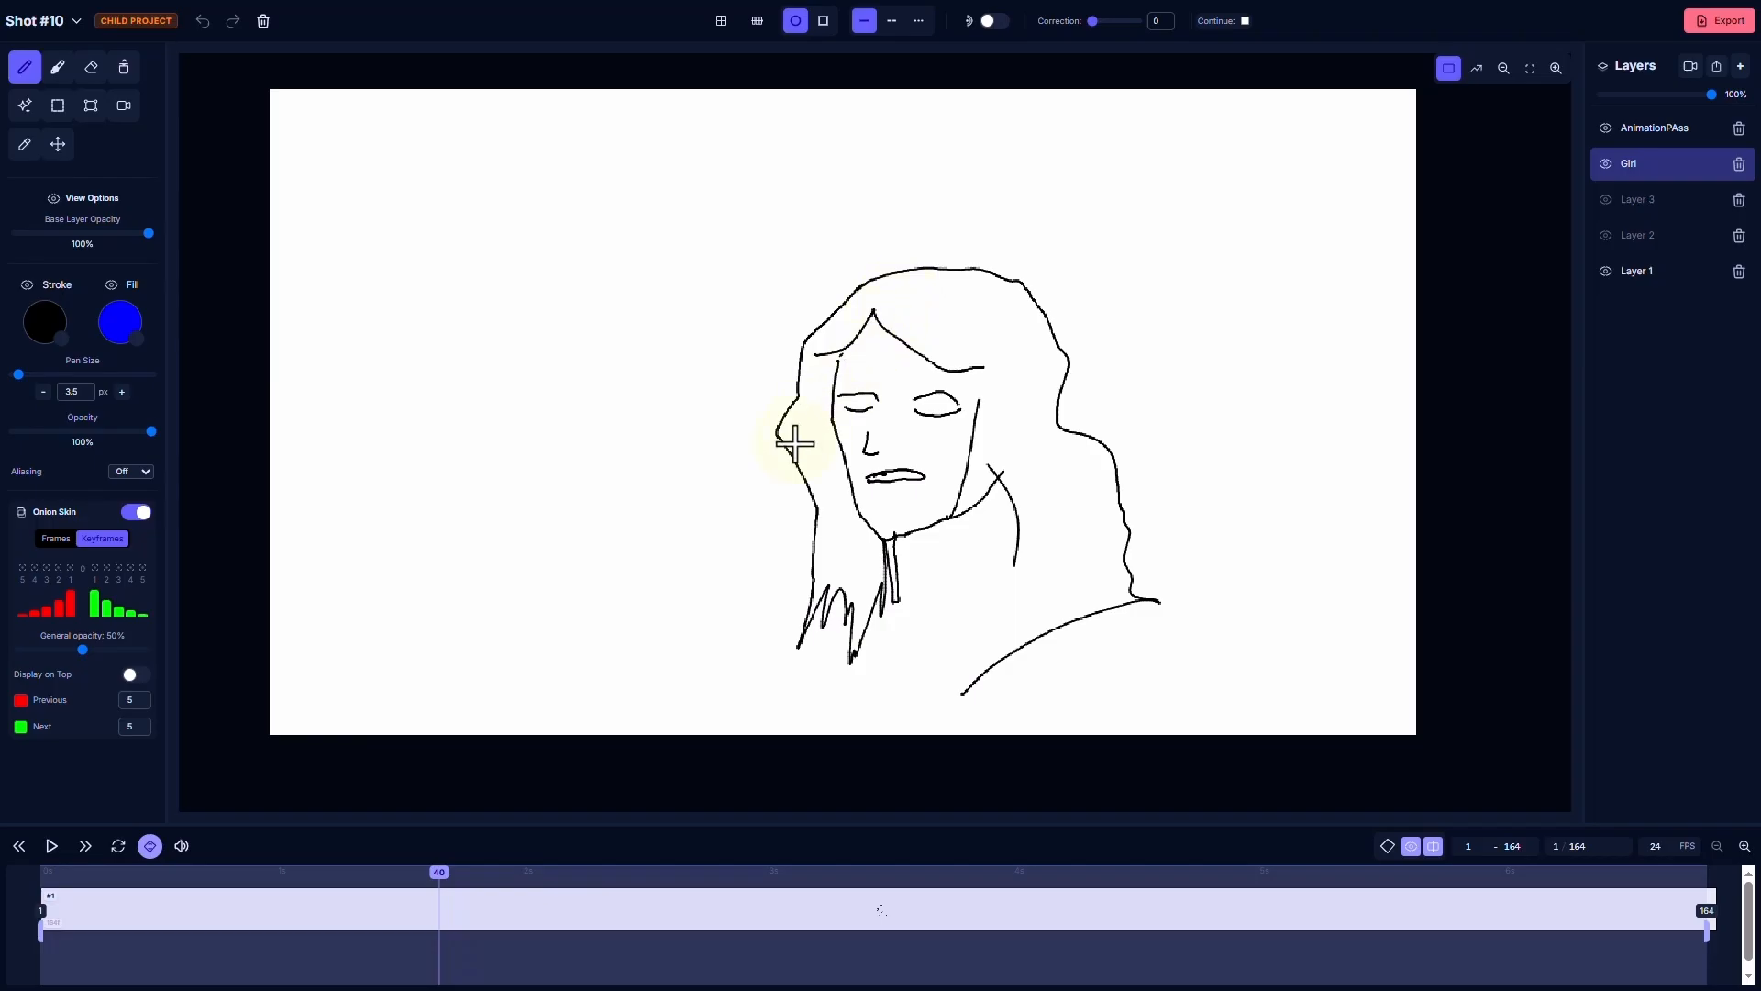
Switch to the file explorer, look inside the "handoff shot" folder, and switch to the parent storyboard
key("alt+Tab")
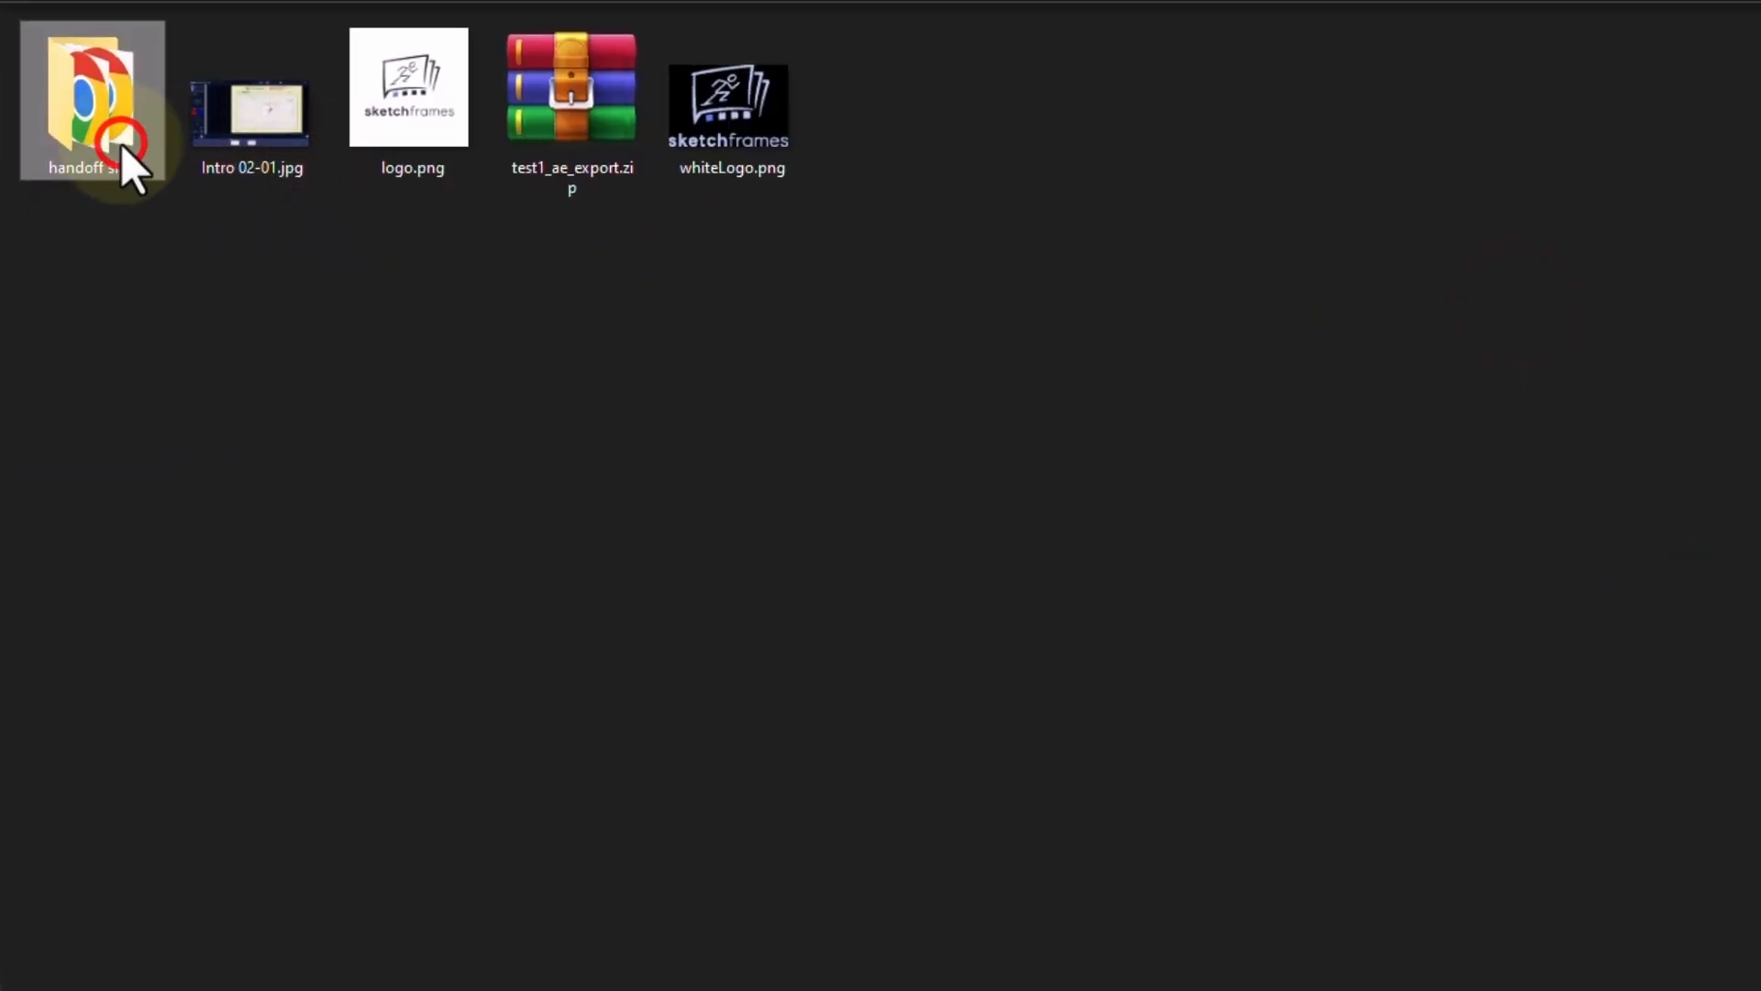
double_click(122, 146)
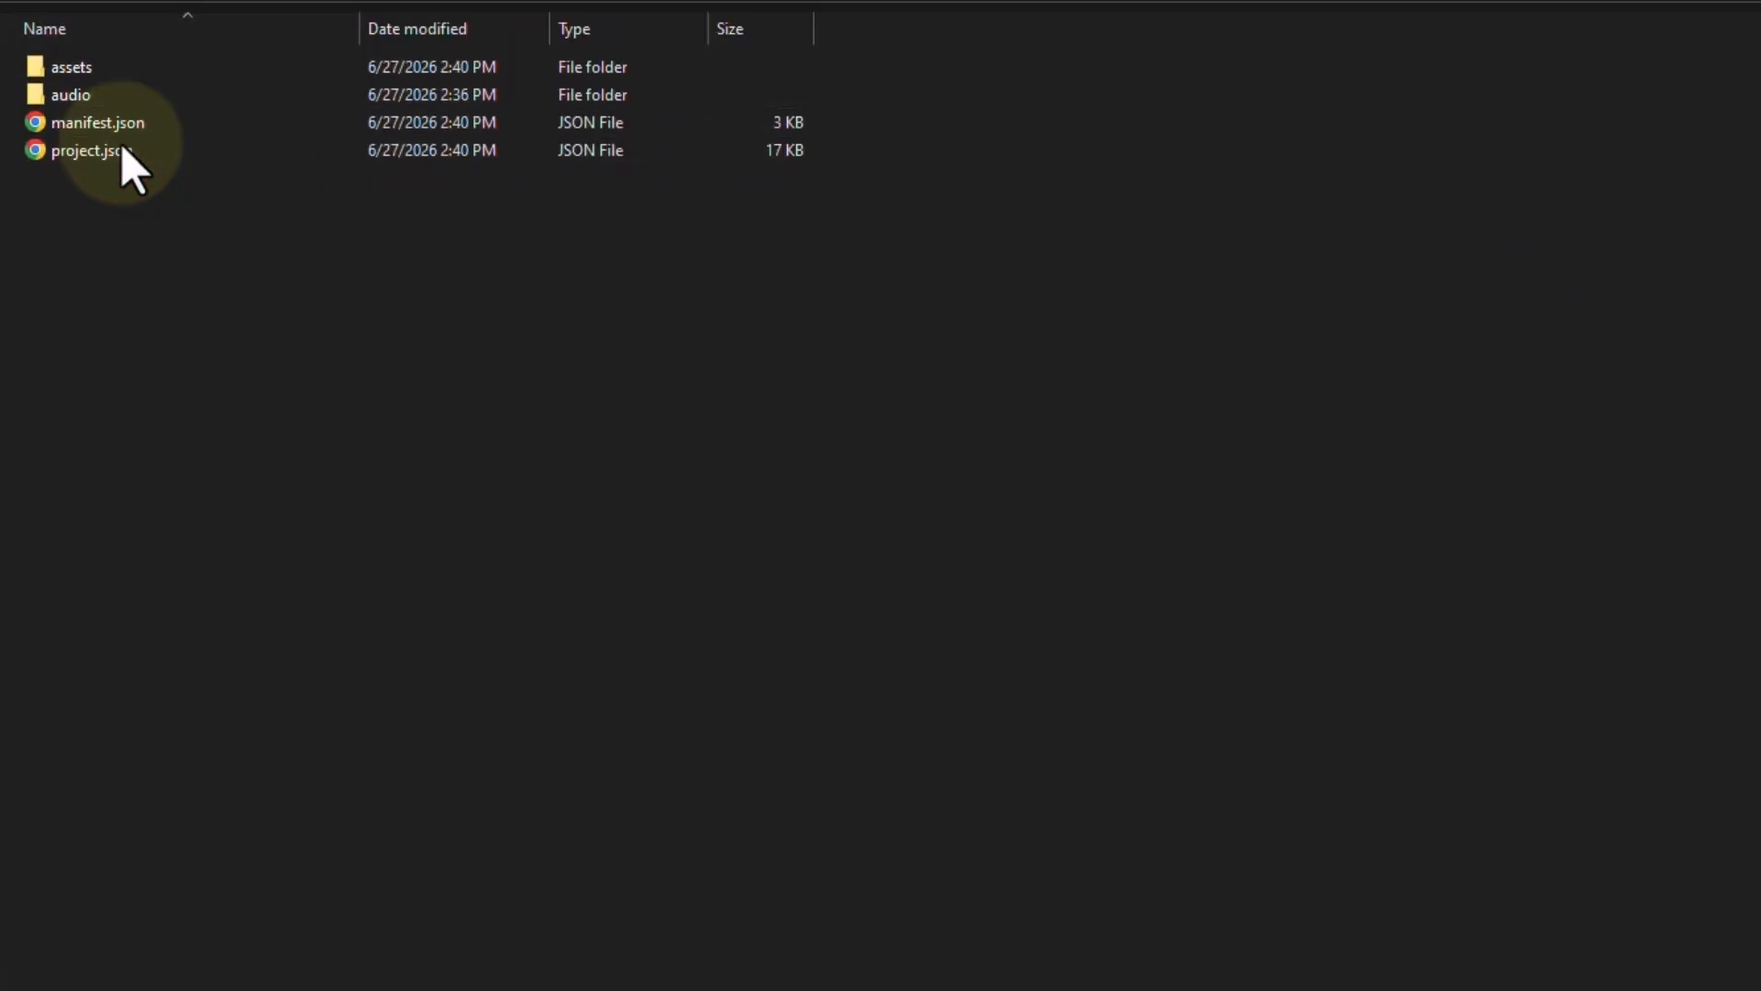
key("alt+Tab")
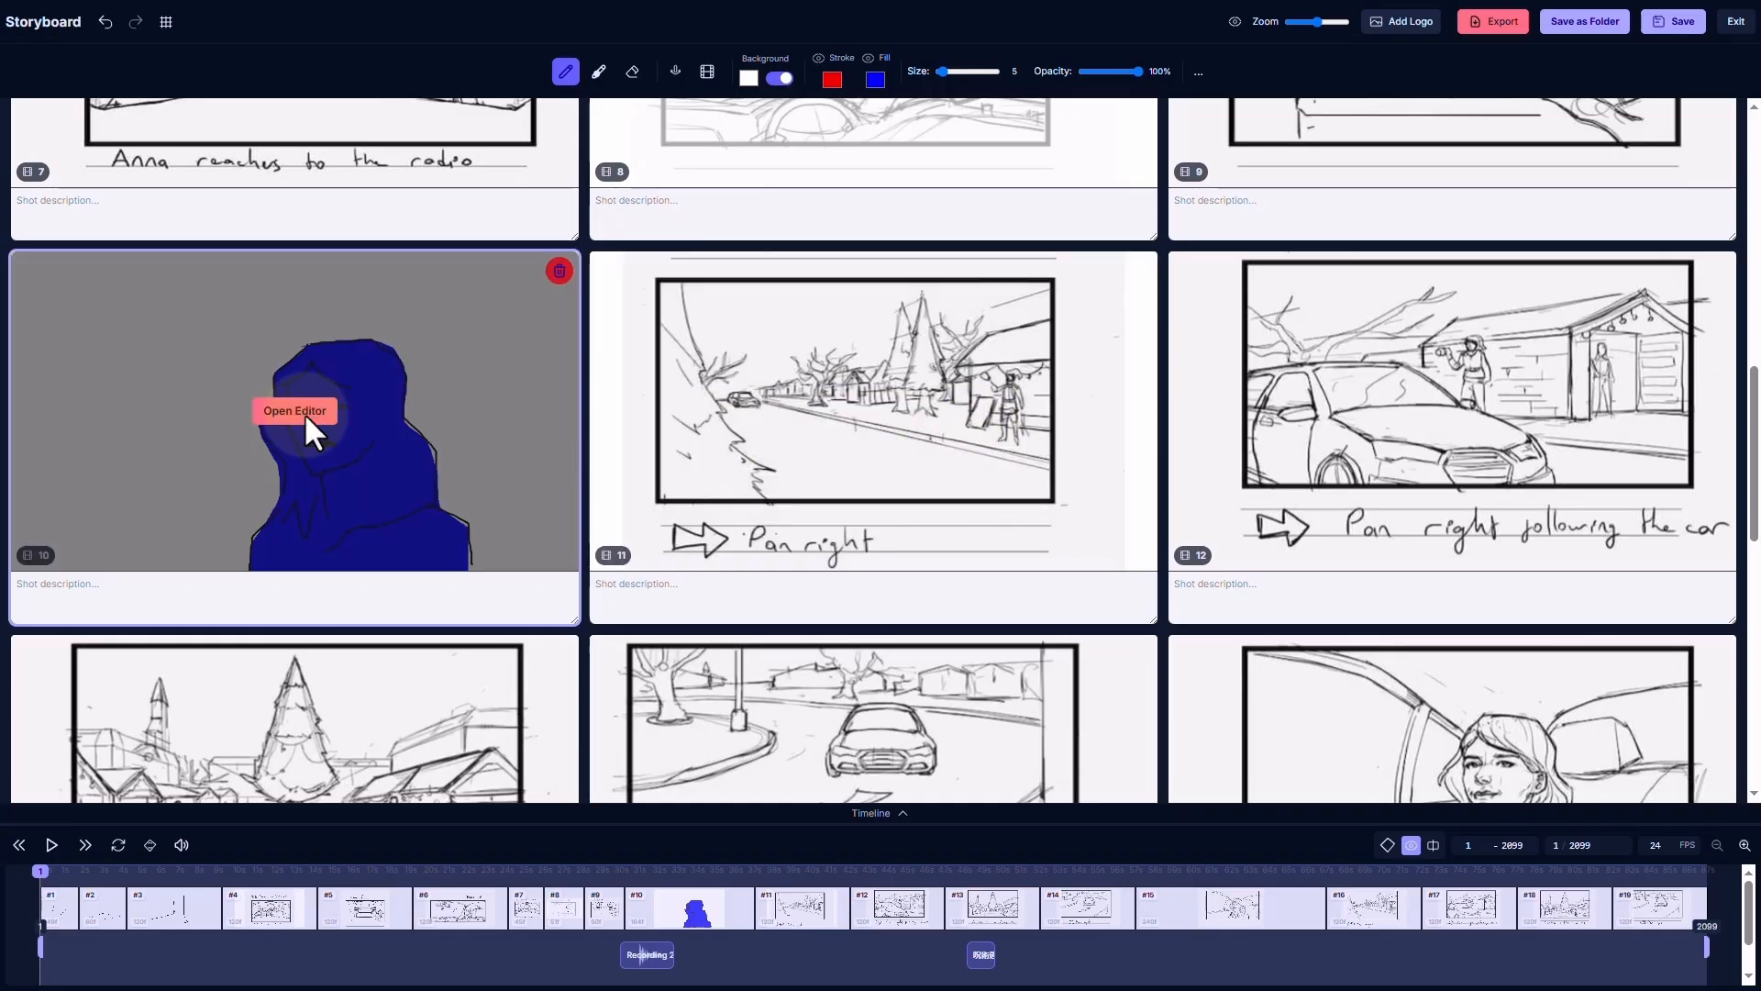
Play the parent storyboard's shot 10 from frame 741 and close the preview
left_click(630, 872)
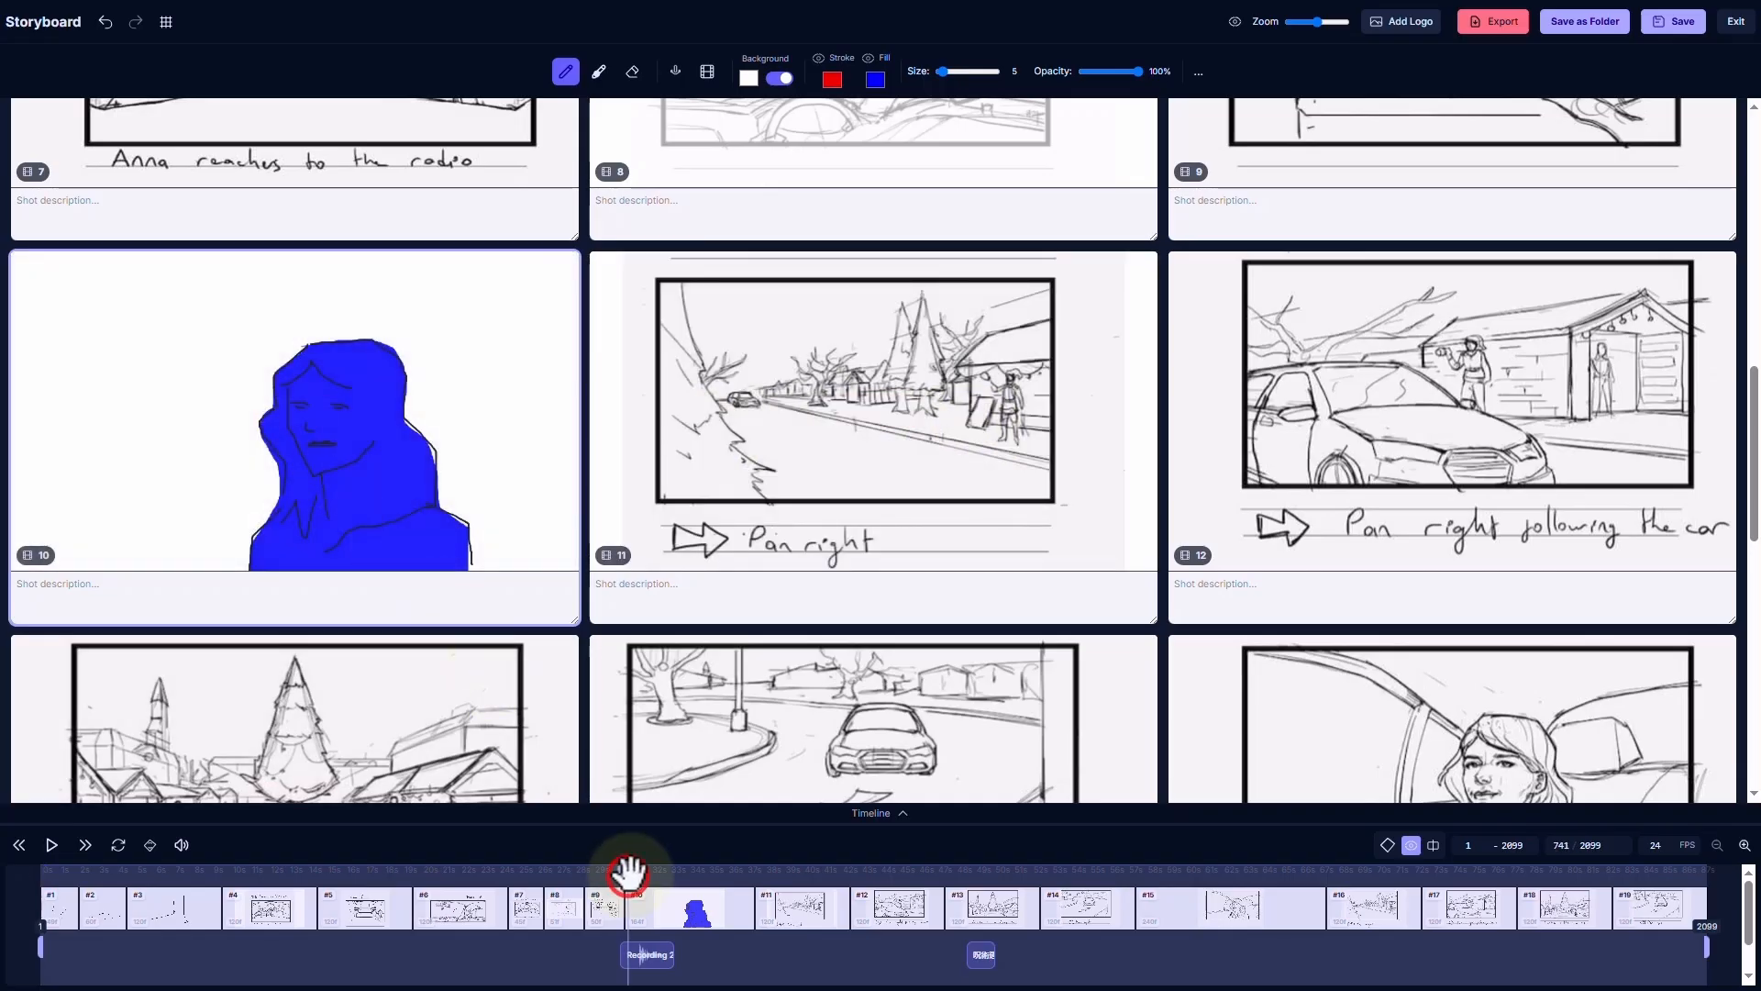
left_click(52, 844)
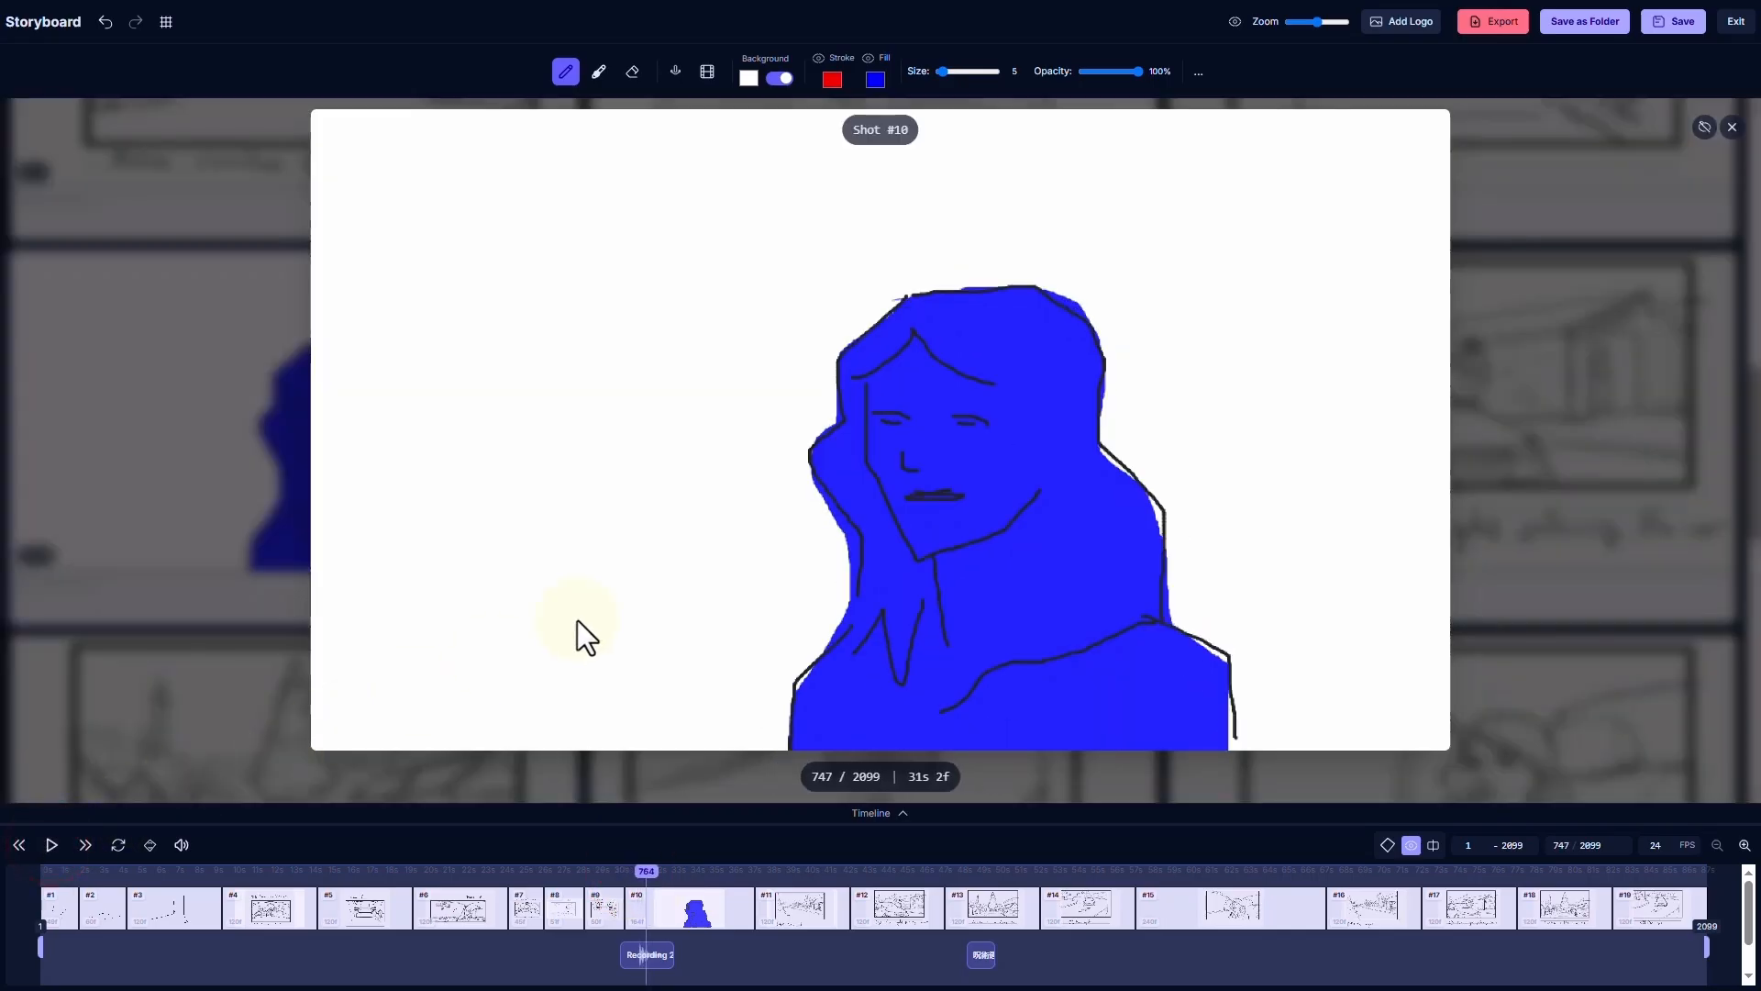
left_click(1732, 126)
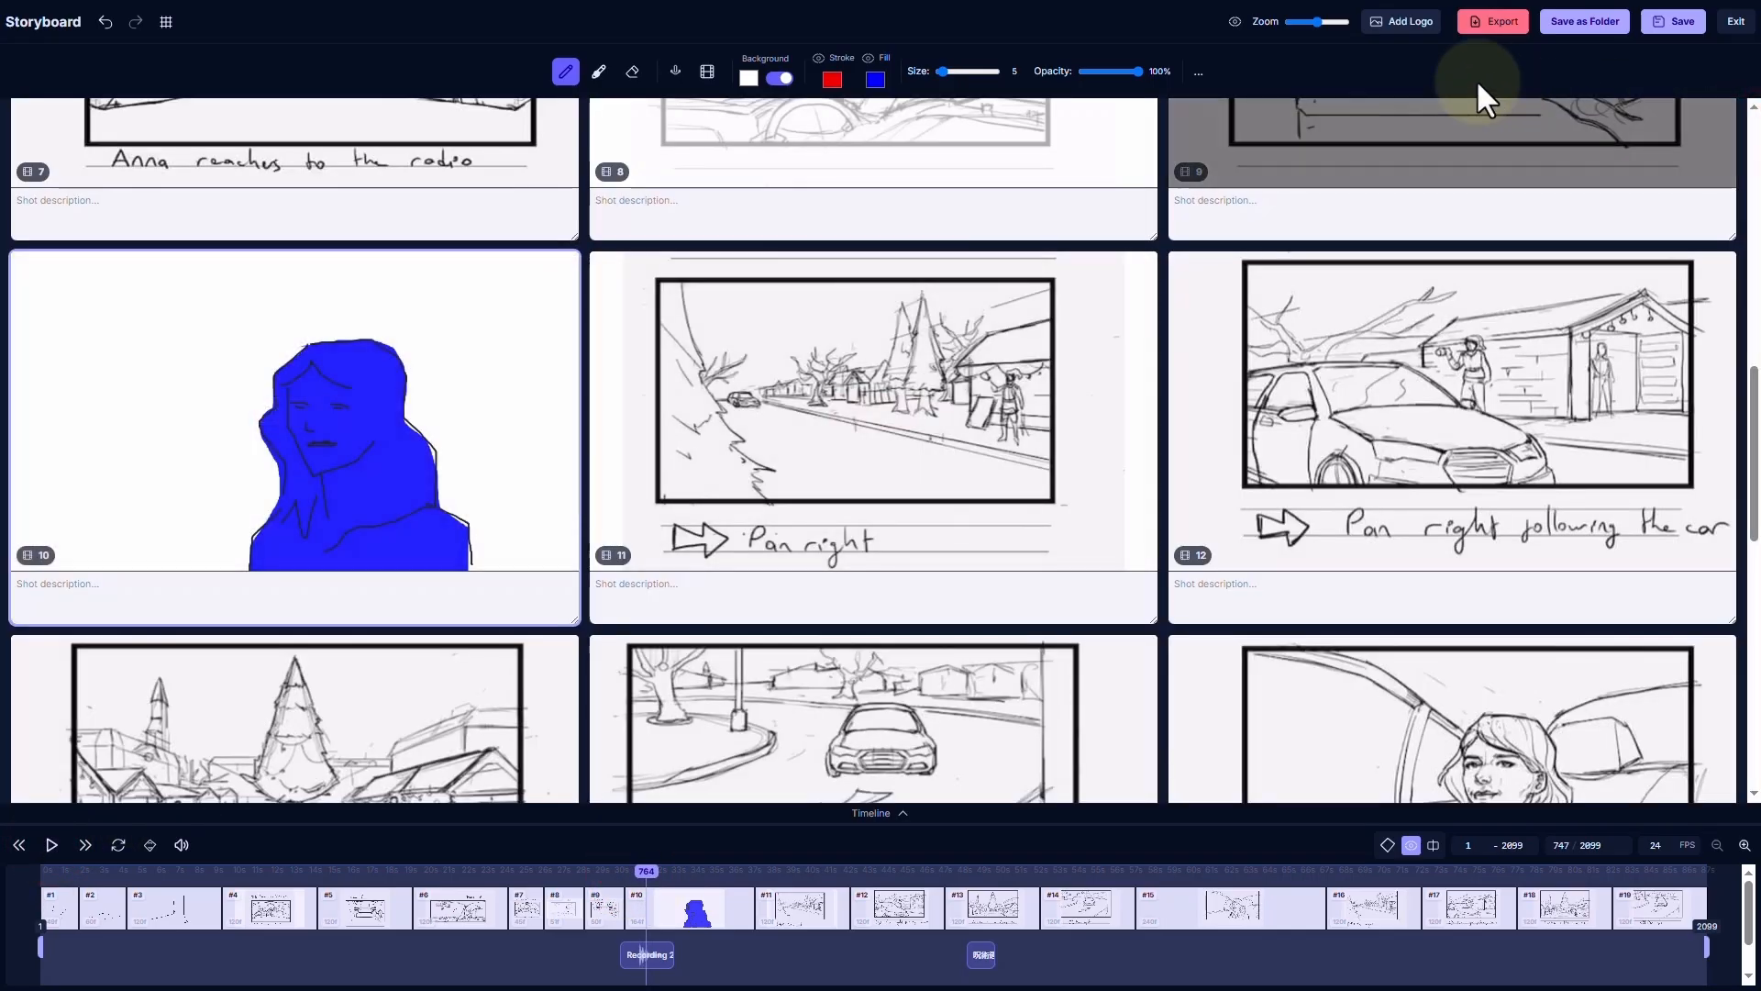
Import the handoff into the parent storyboard from the "handoff shot" folder
left_click(1500, 24)
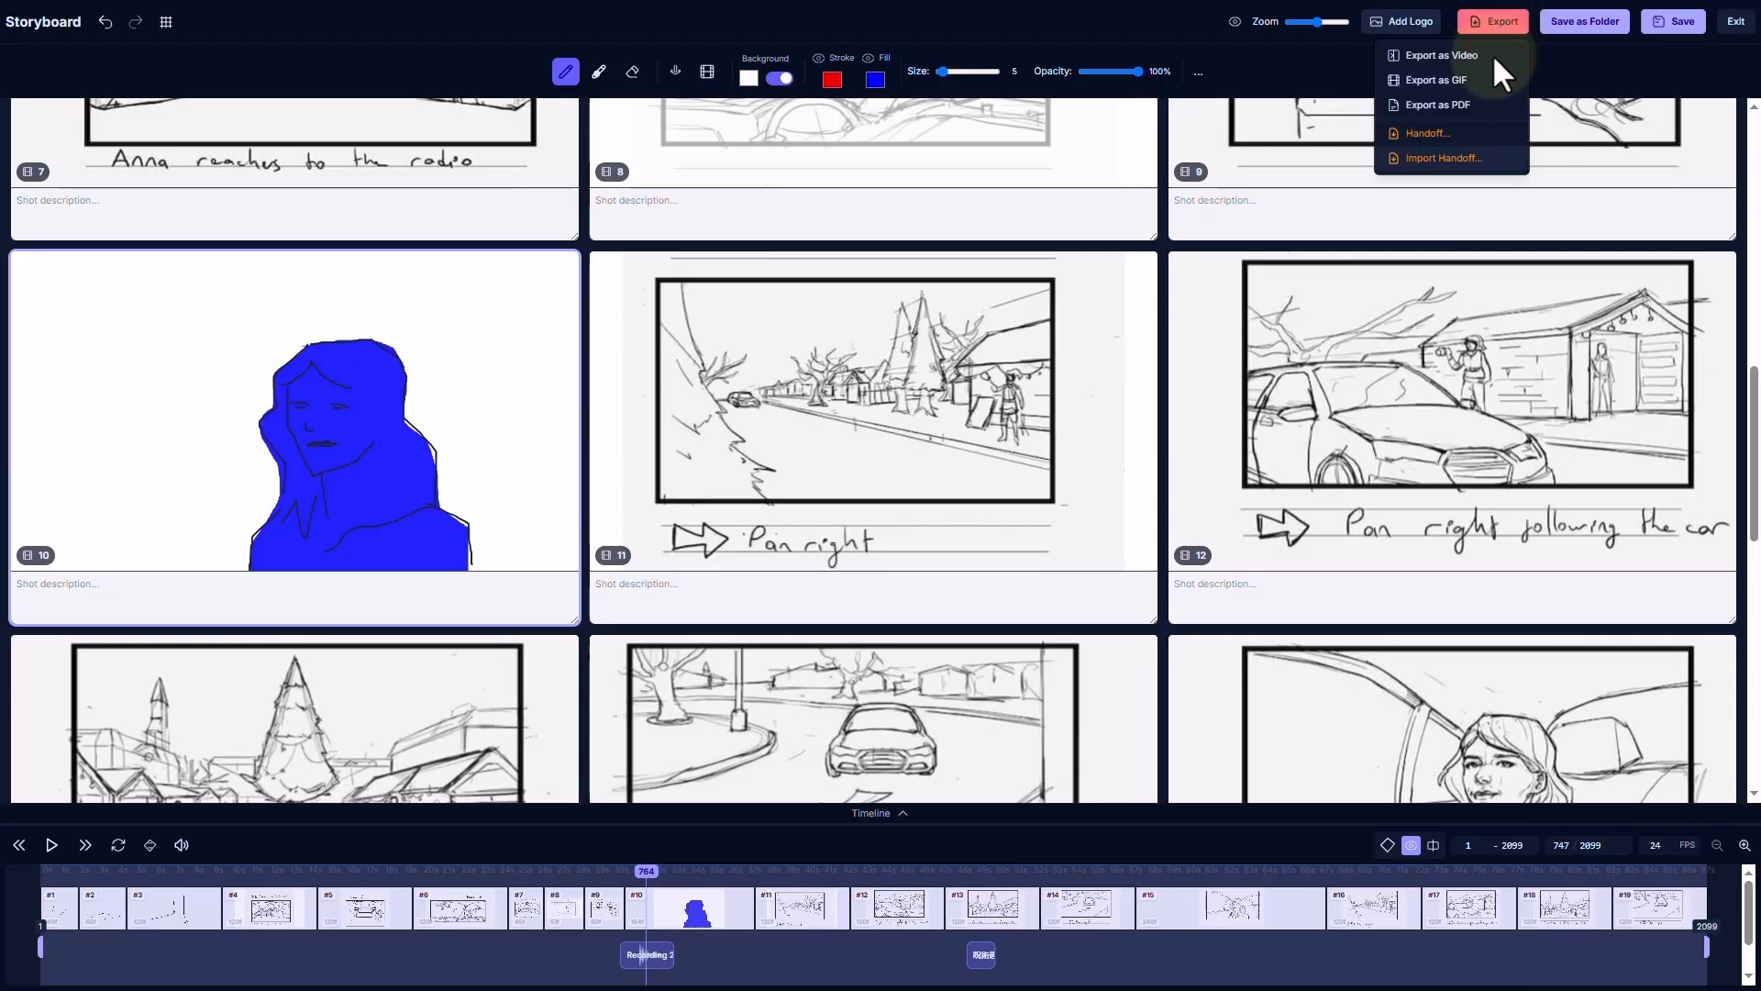
left_click(1465, 153)
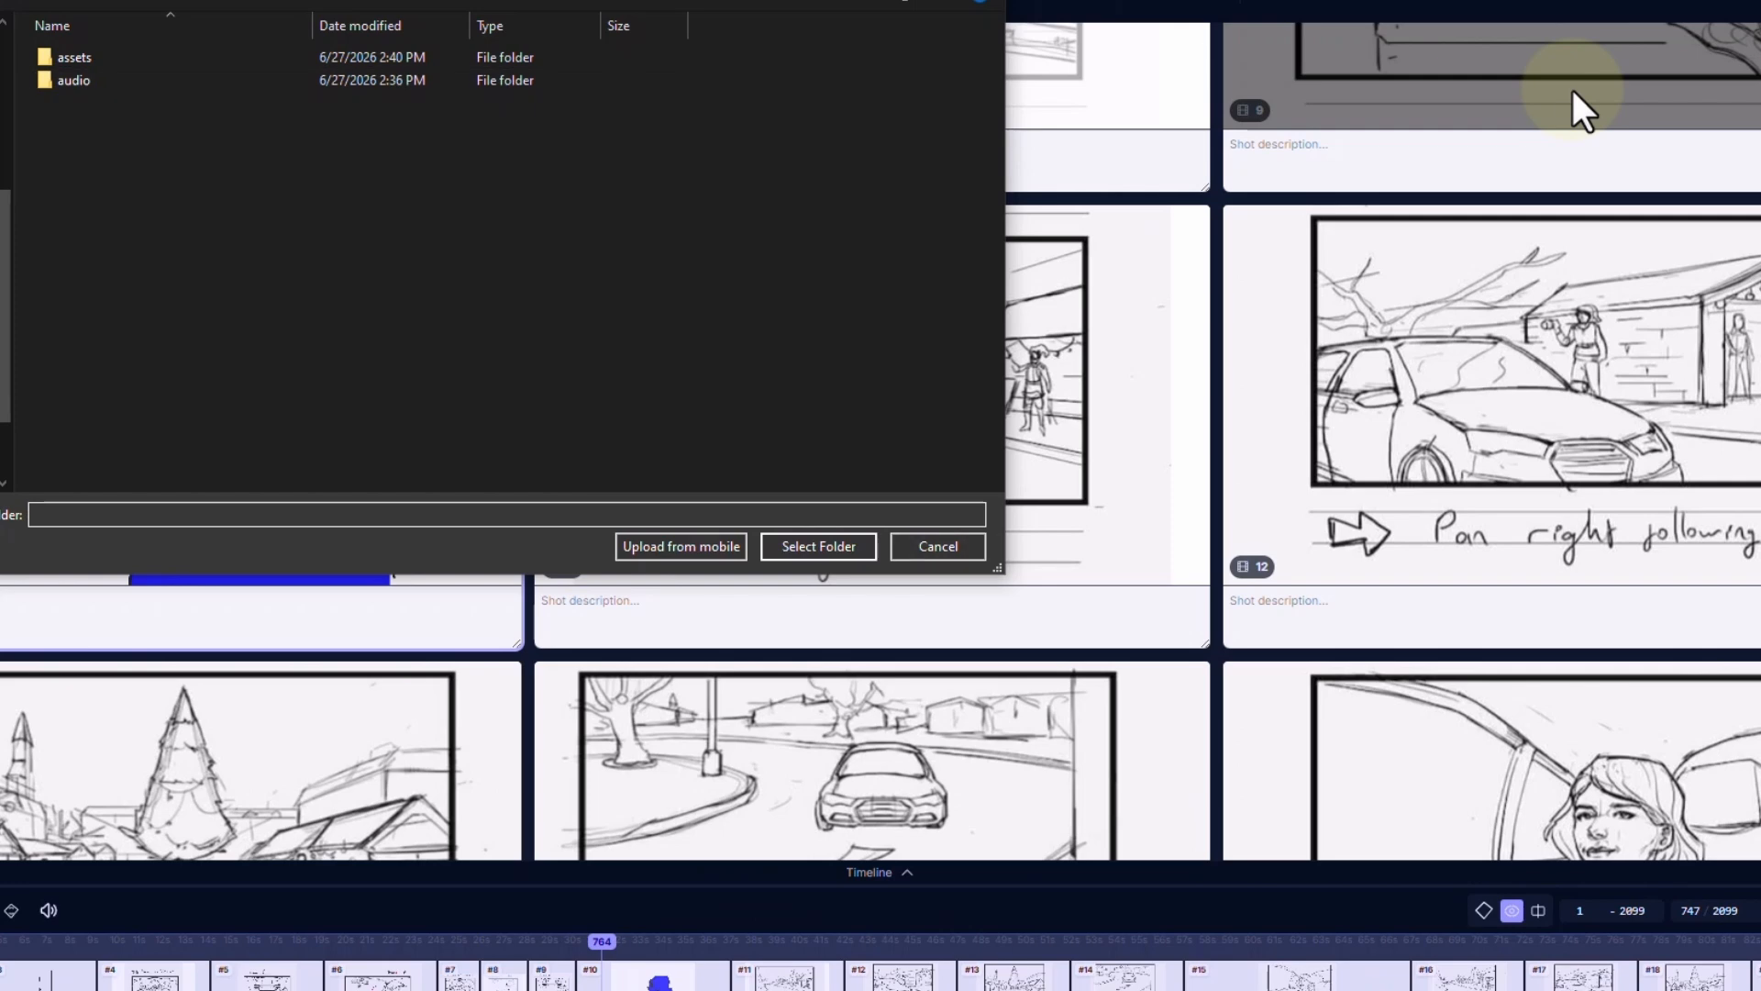
left_click(844, 546)
Open shot 10 in the editor to examine its imported layers and keyframes, and return to the storyboard
mouse_move(175, 388)
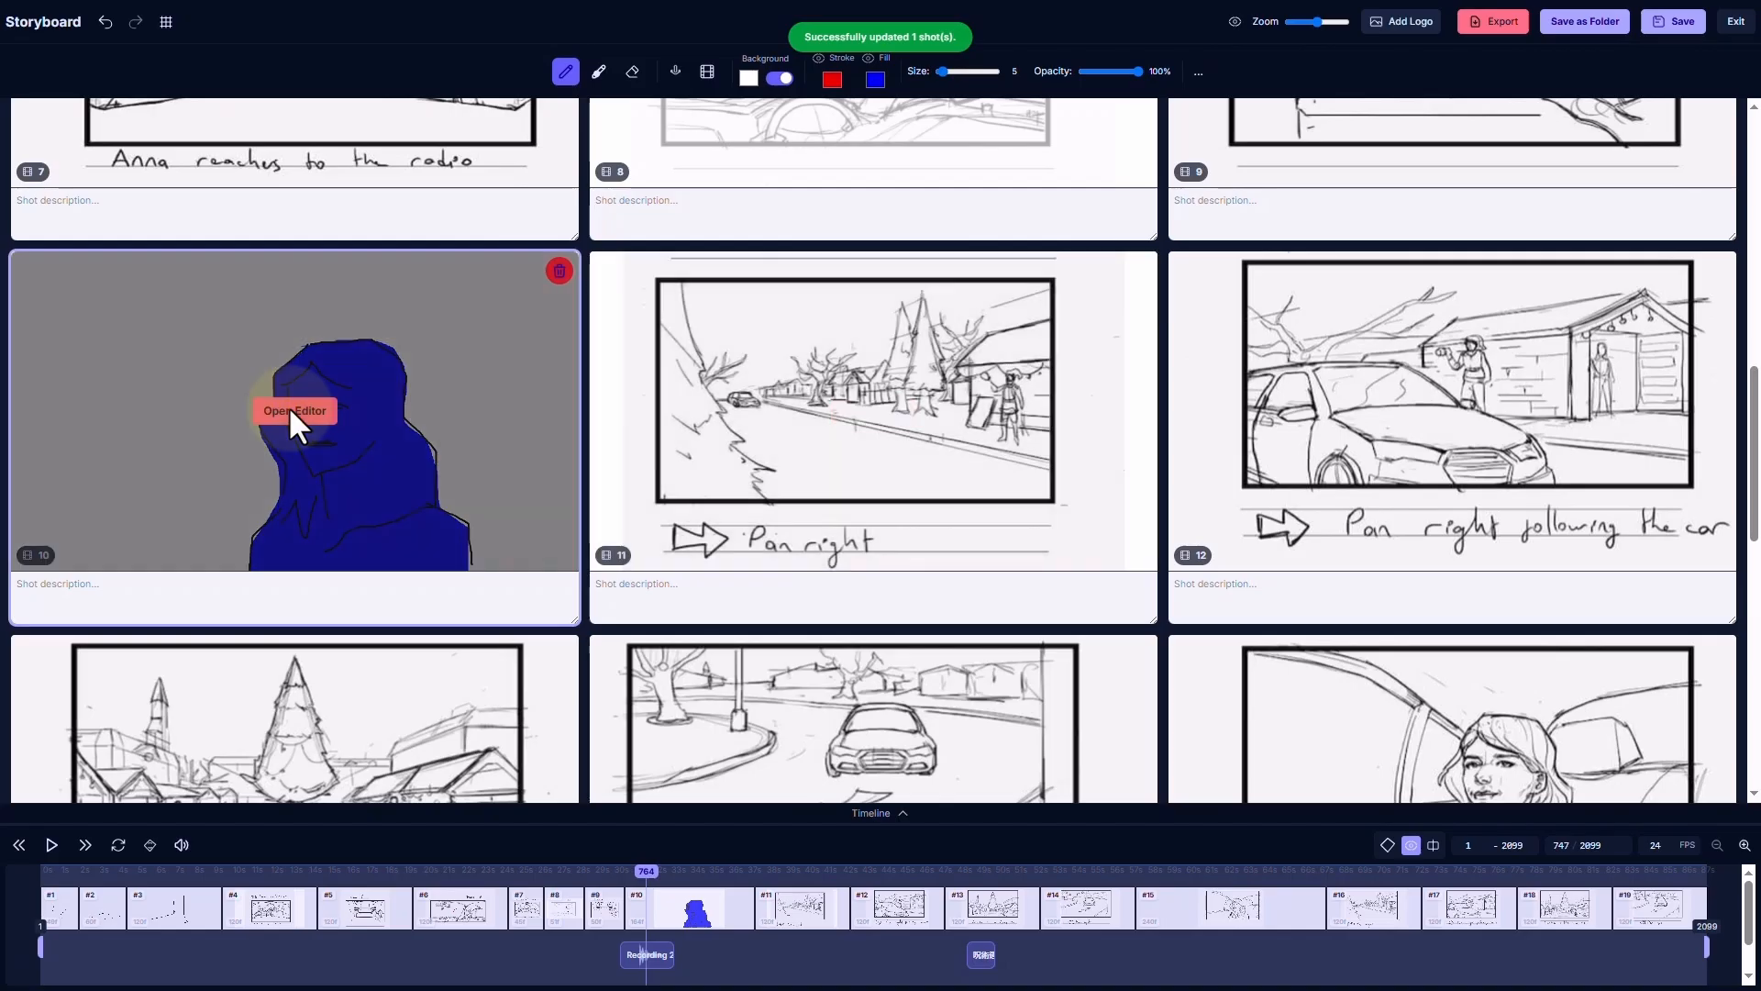
left_click(294, 411)
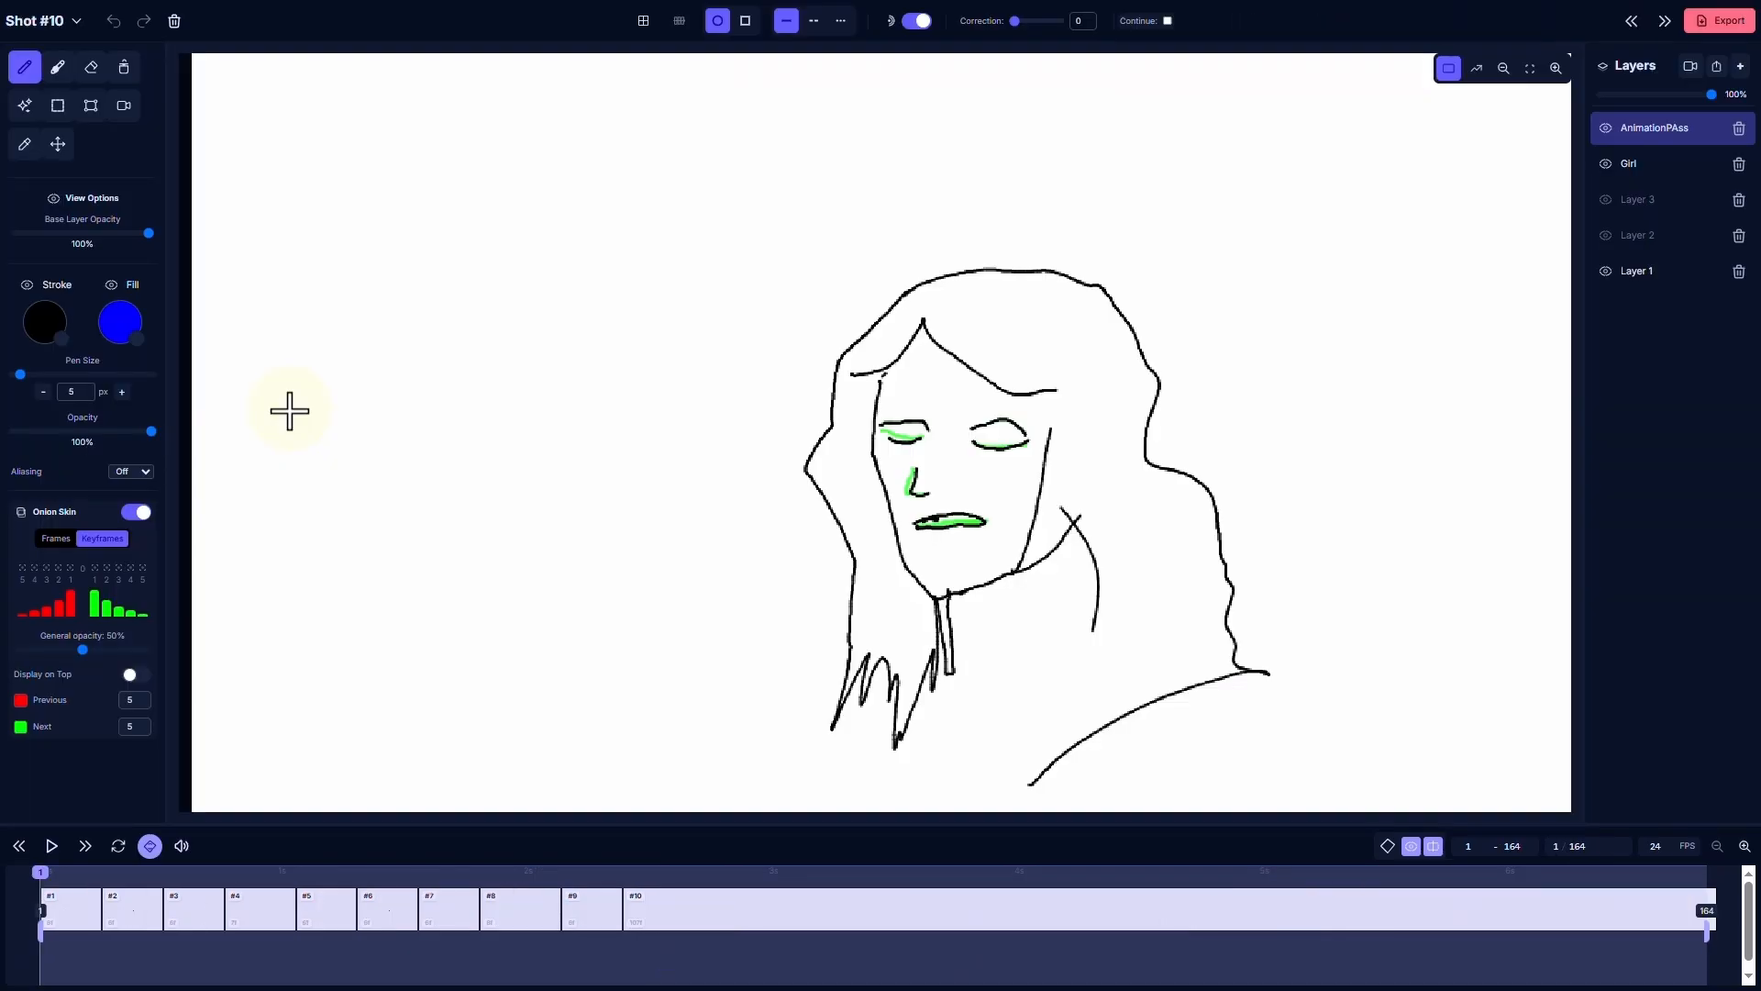
left_click(46, 20)
left_click(47, 57)
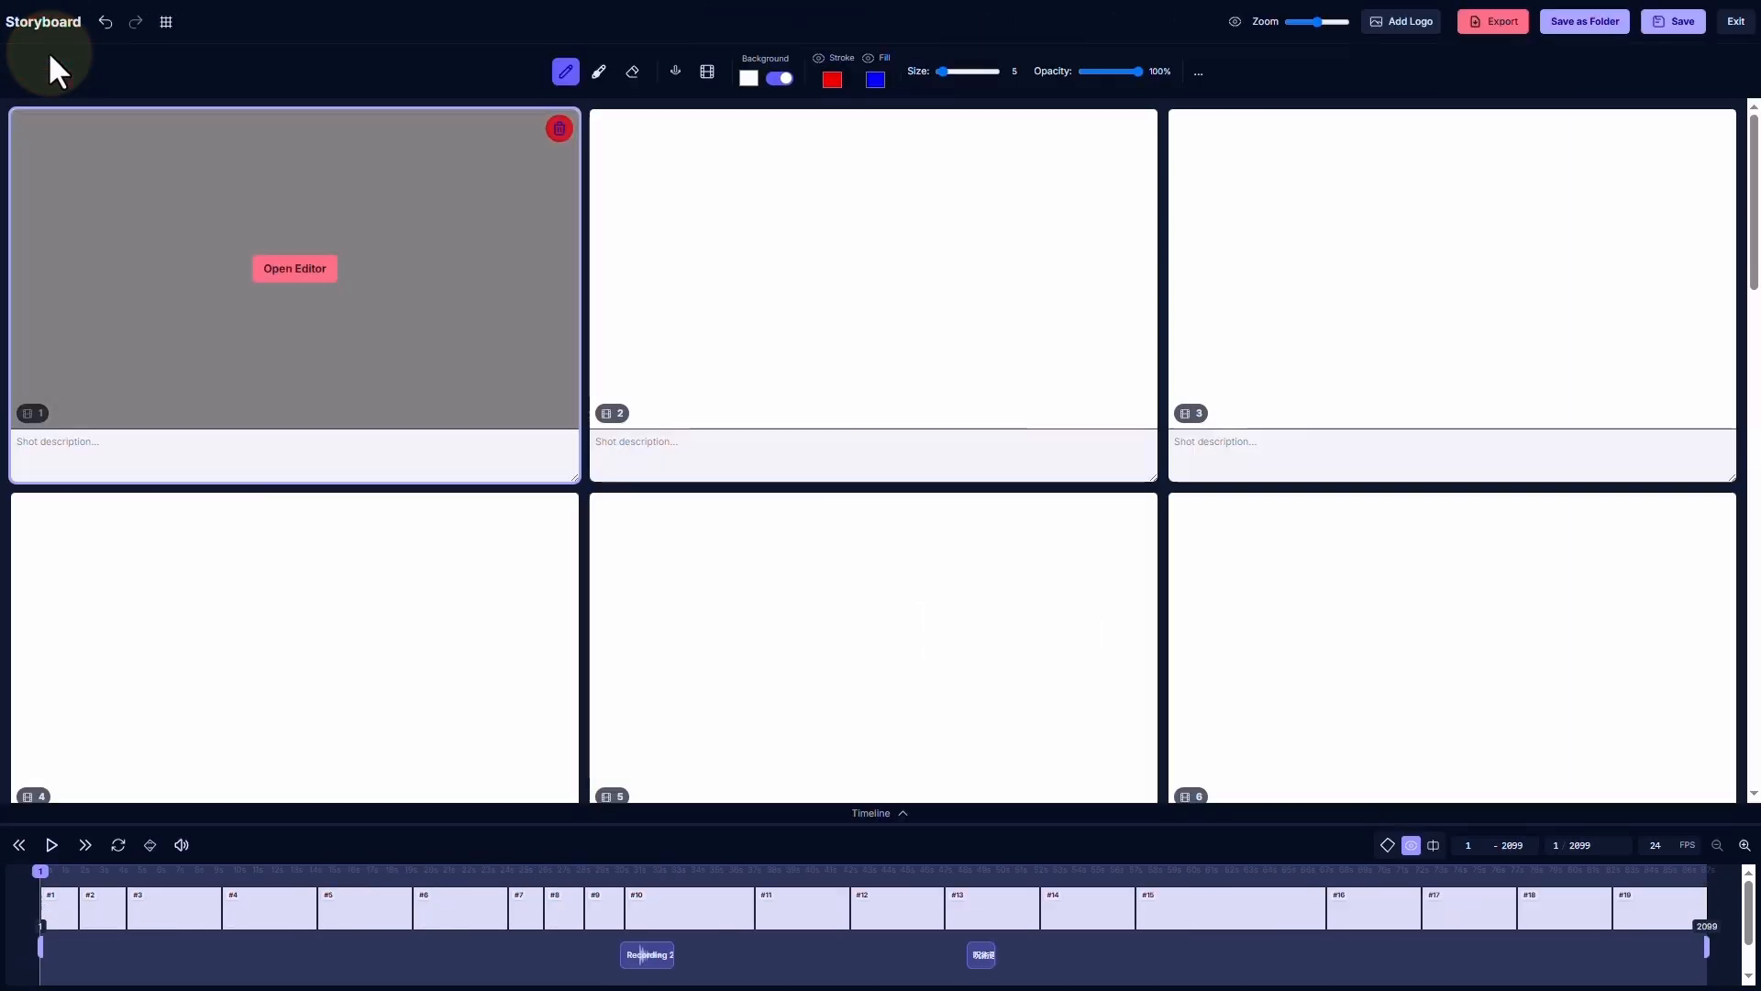
Play the storyboard from frame 735 to review the updated shot 10, and close the preview
scroll(846, 614, "down", 3)
scroll(846, 614, "down", 8)
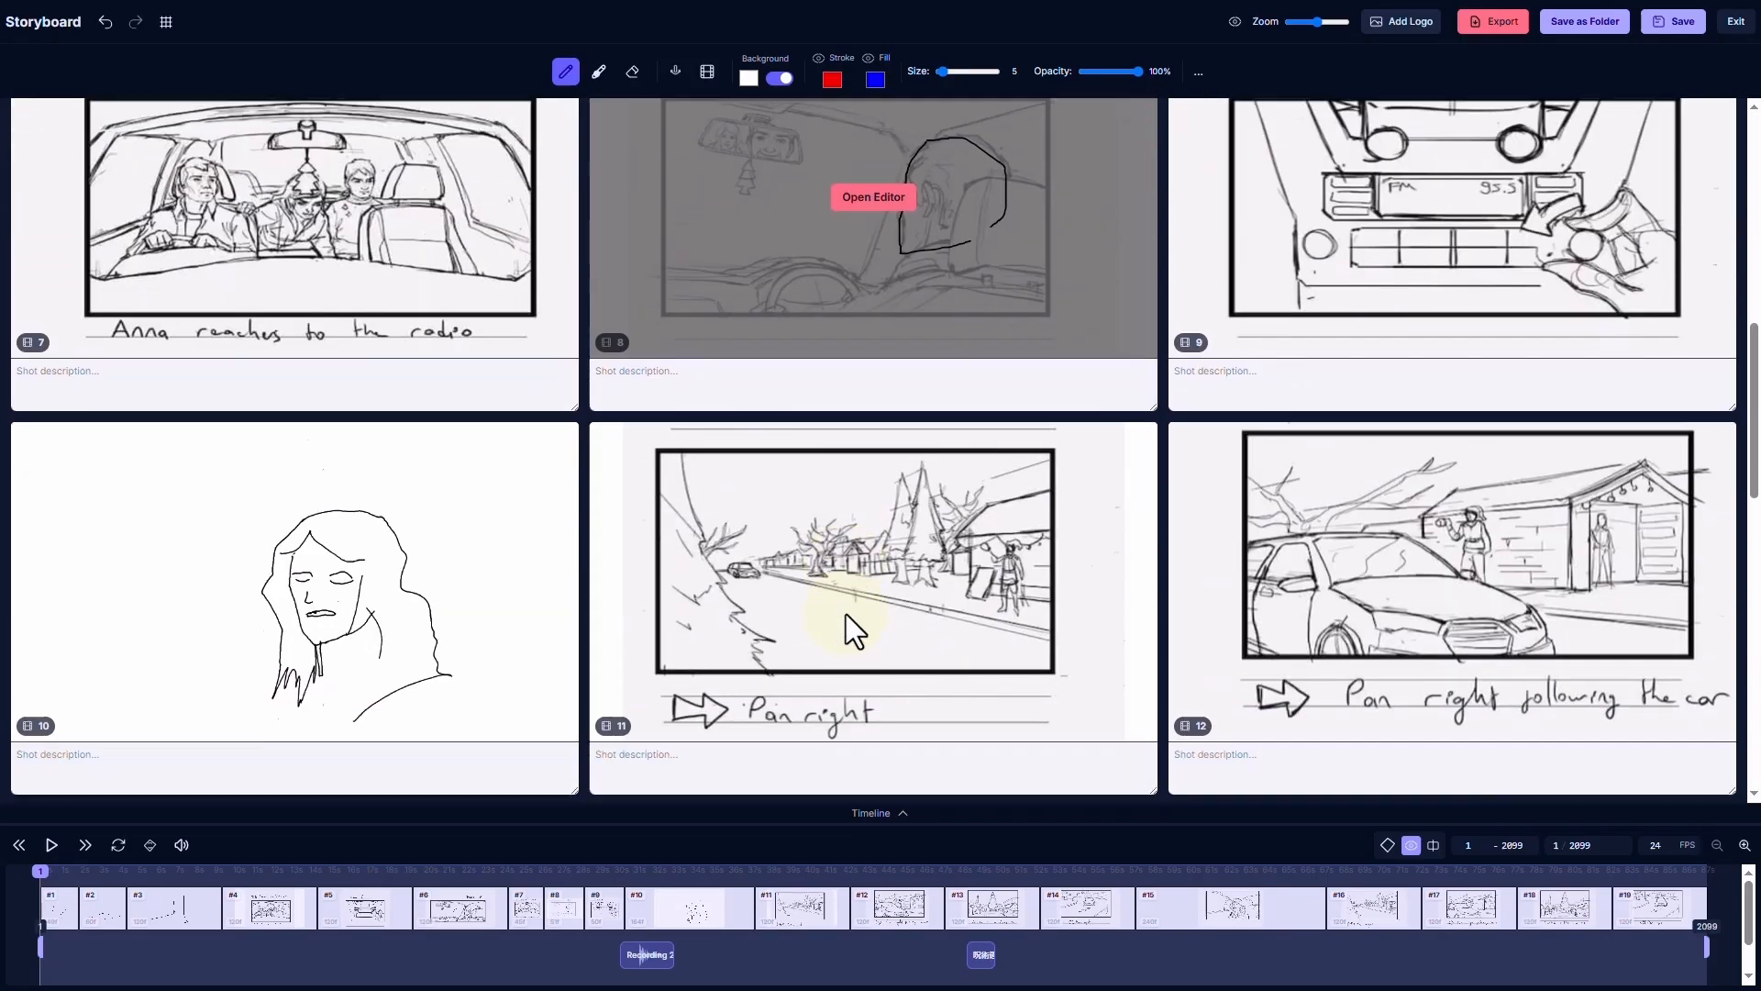
scroll(846, 614, "up", 3)
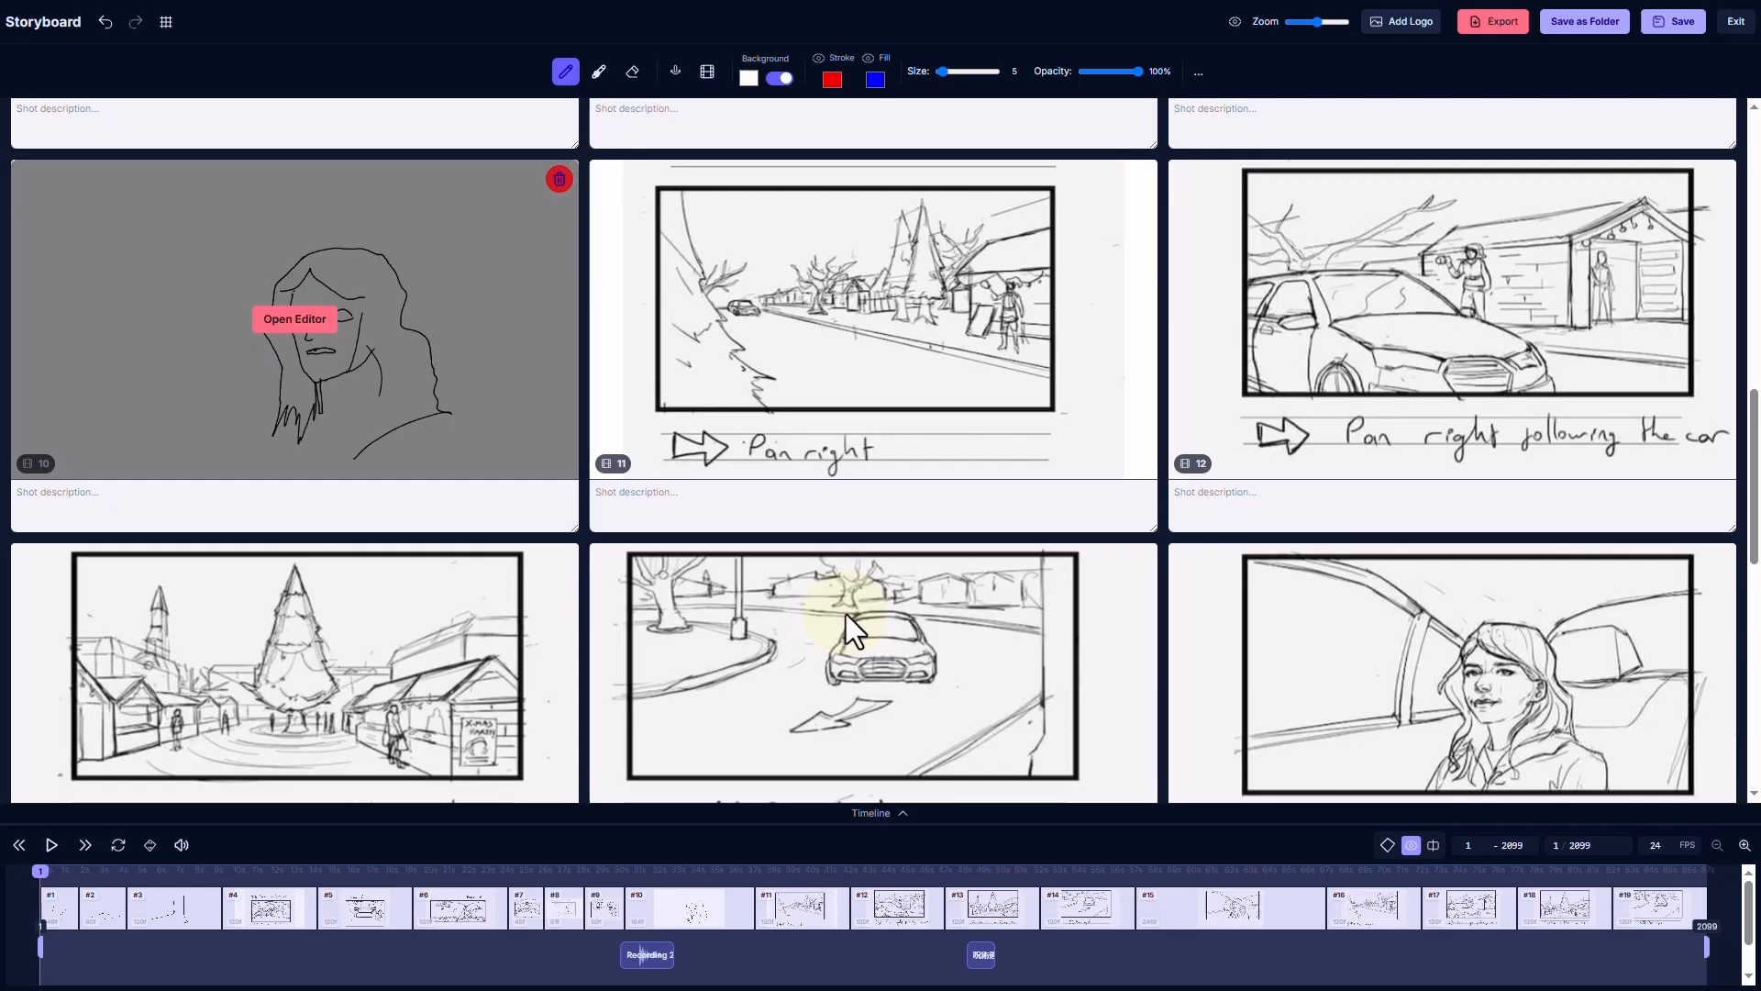
left_click(627, 870)
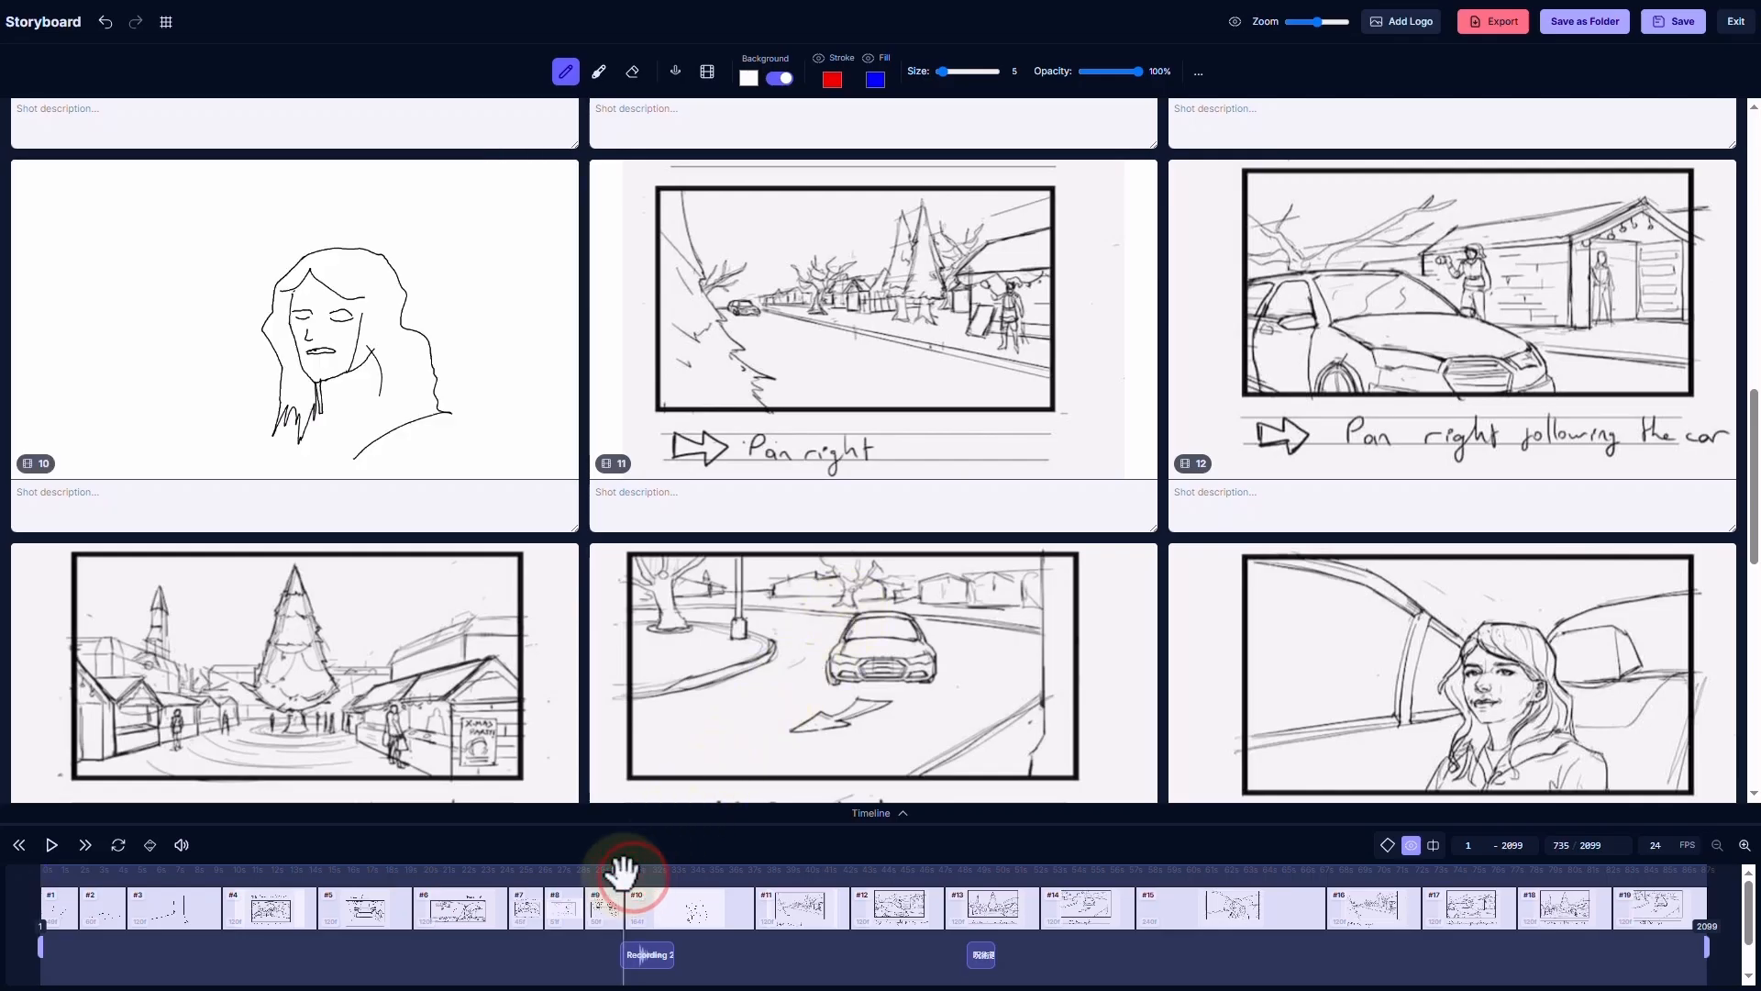
left_click(52, 842)
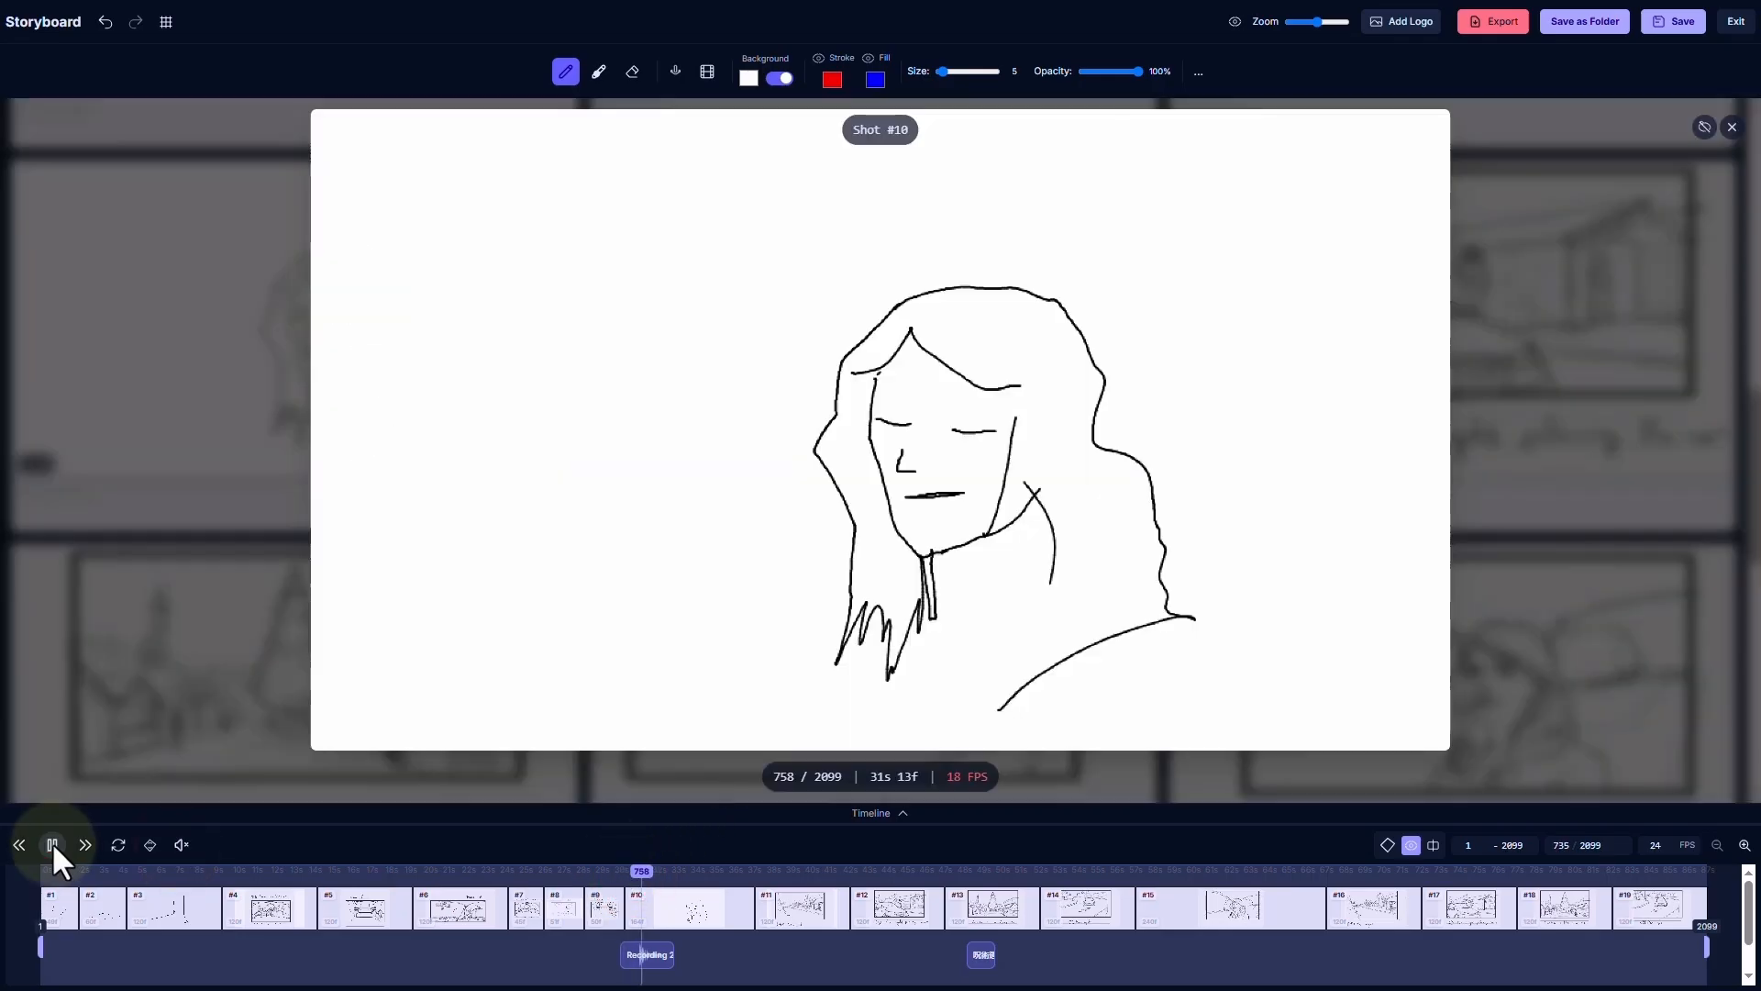
left_click(52, 840)
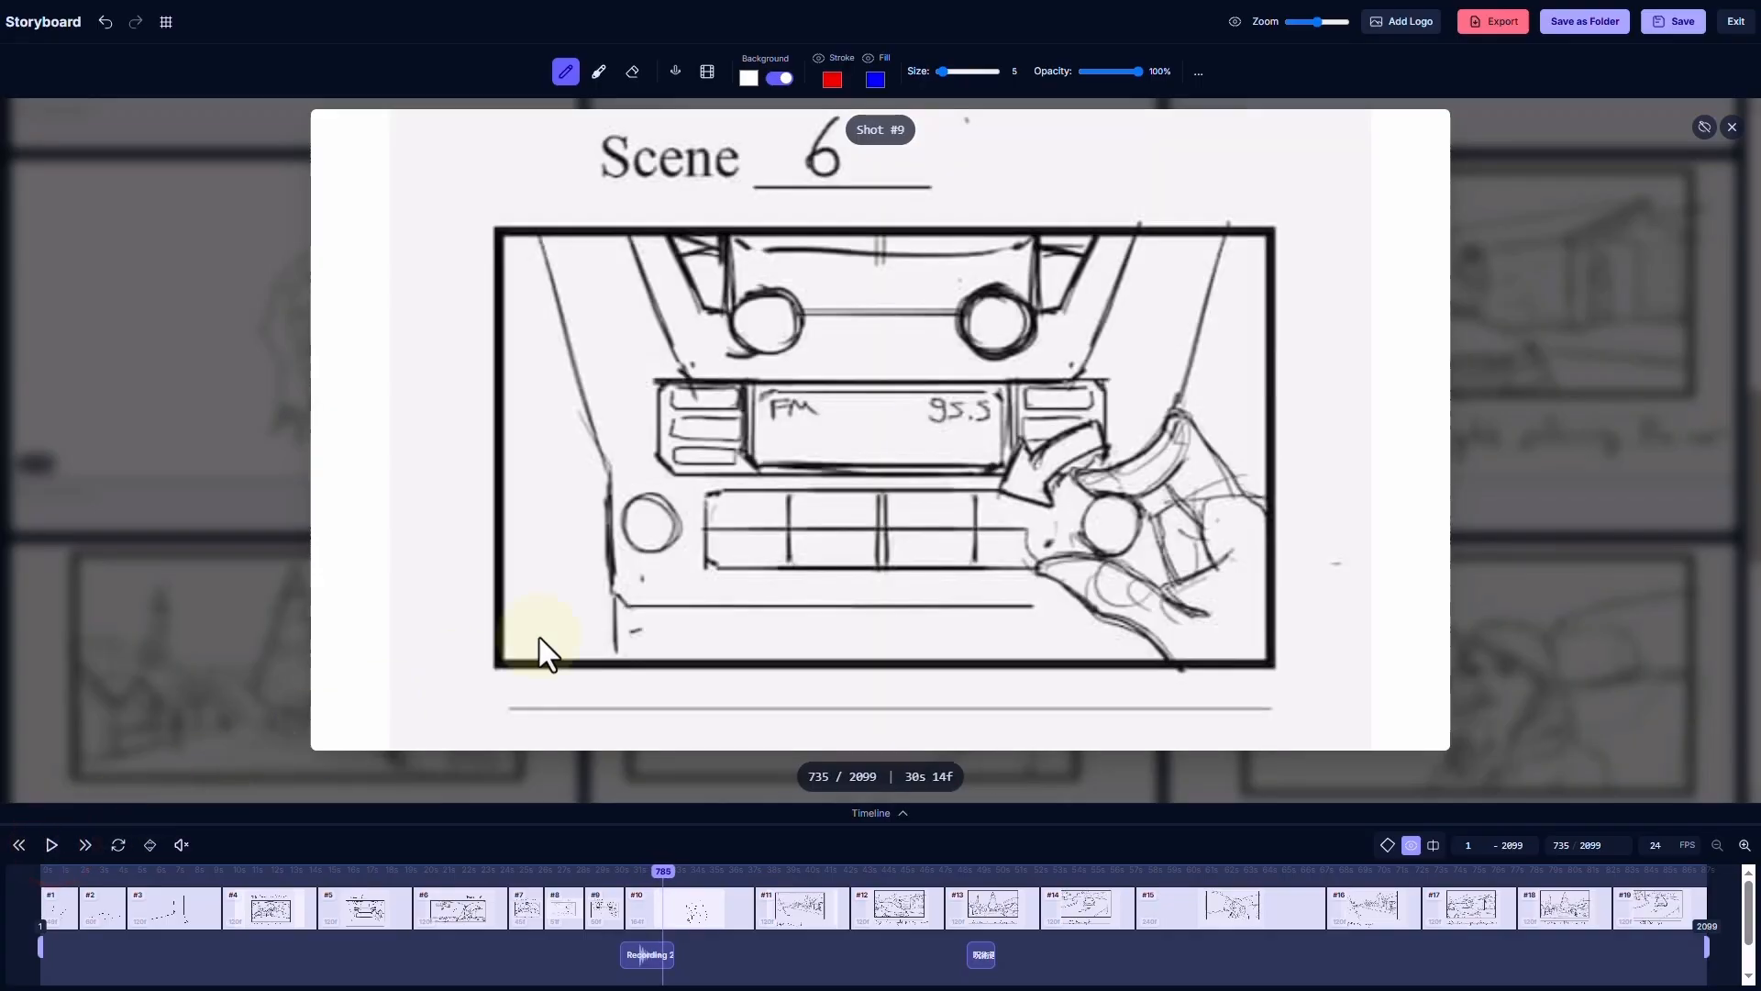
left_click(1732, 127)
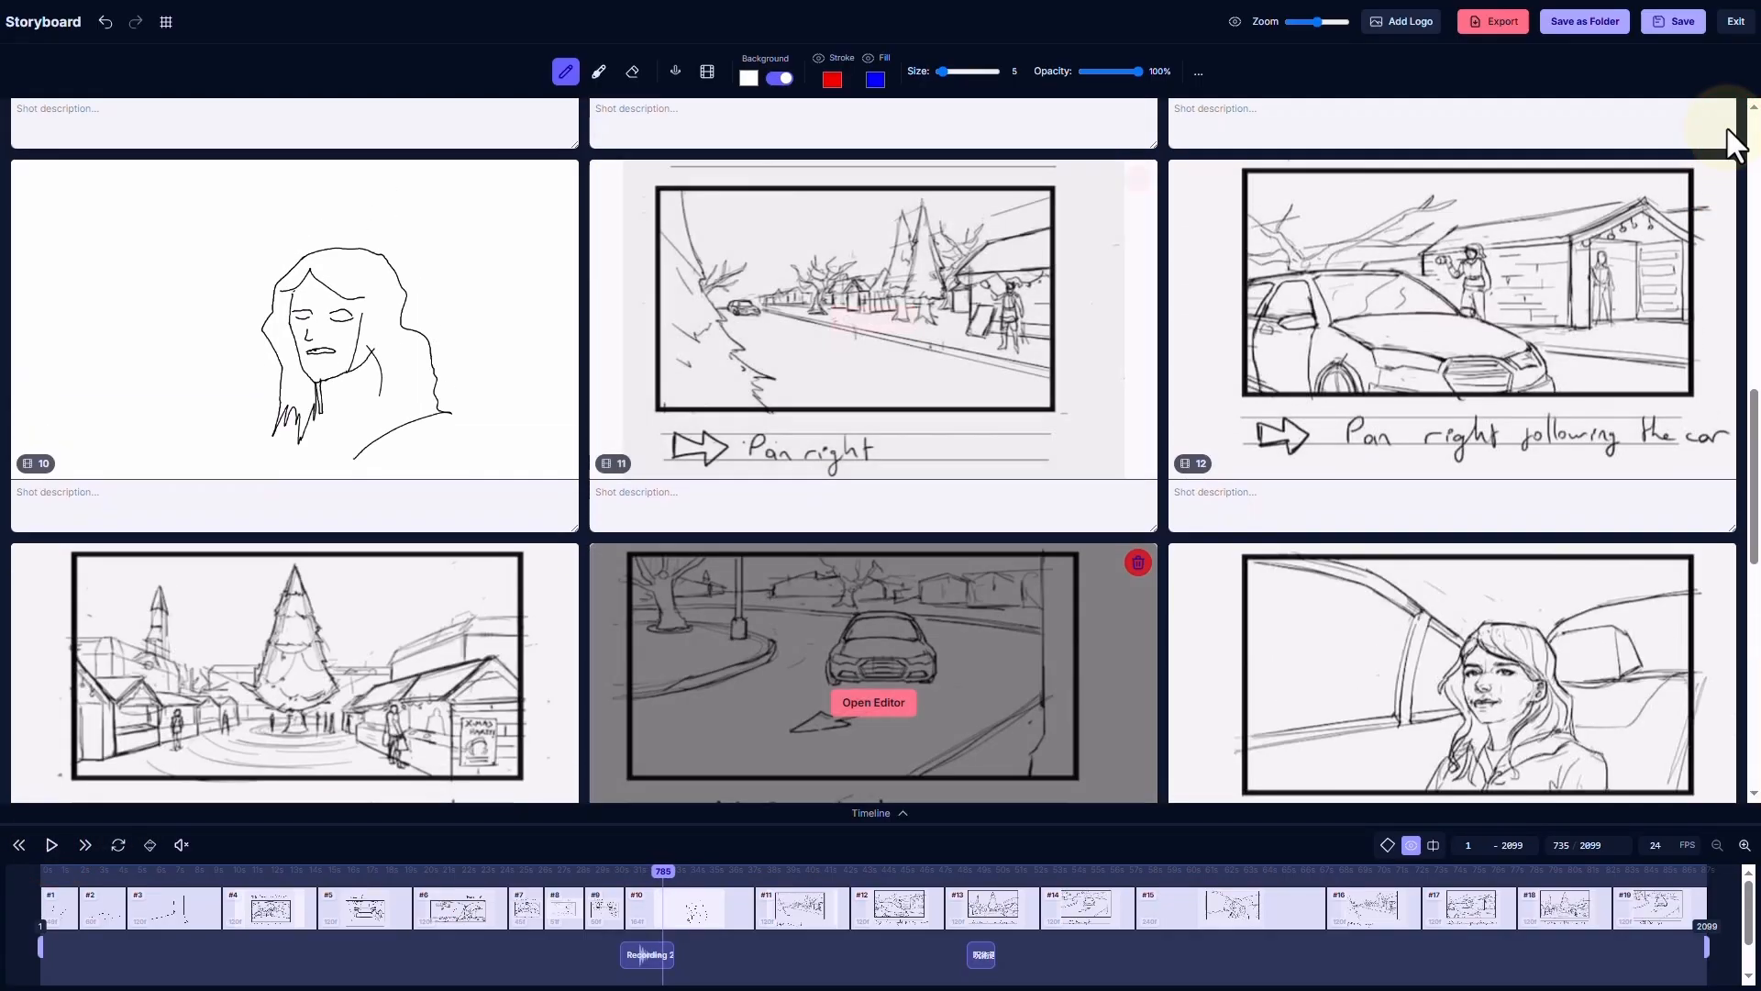
scroll(1732, 138, "down", 9)
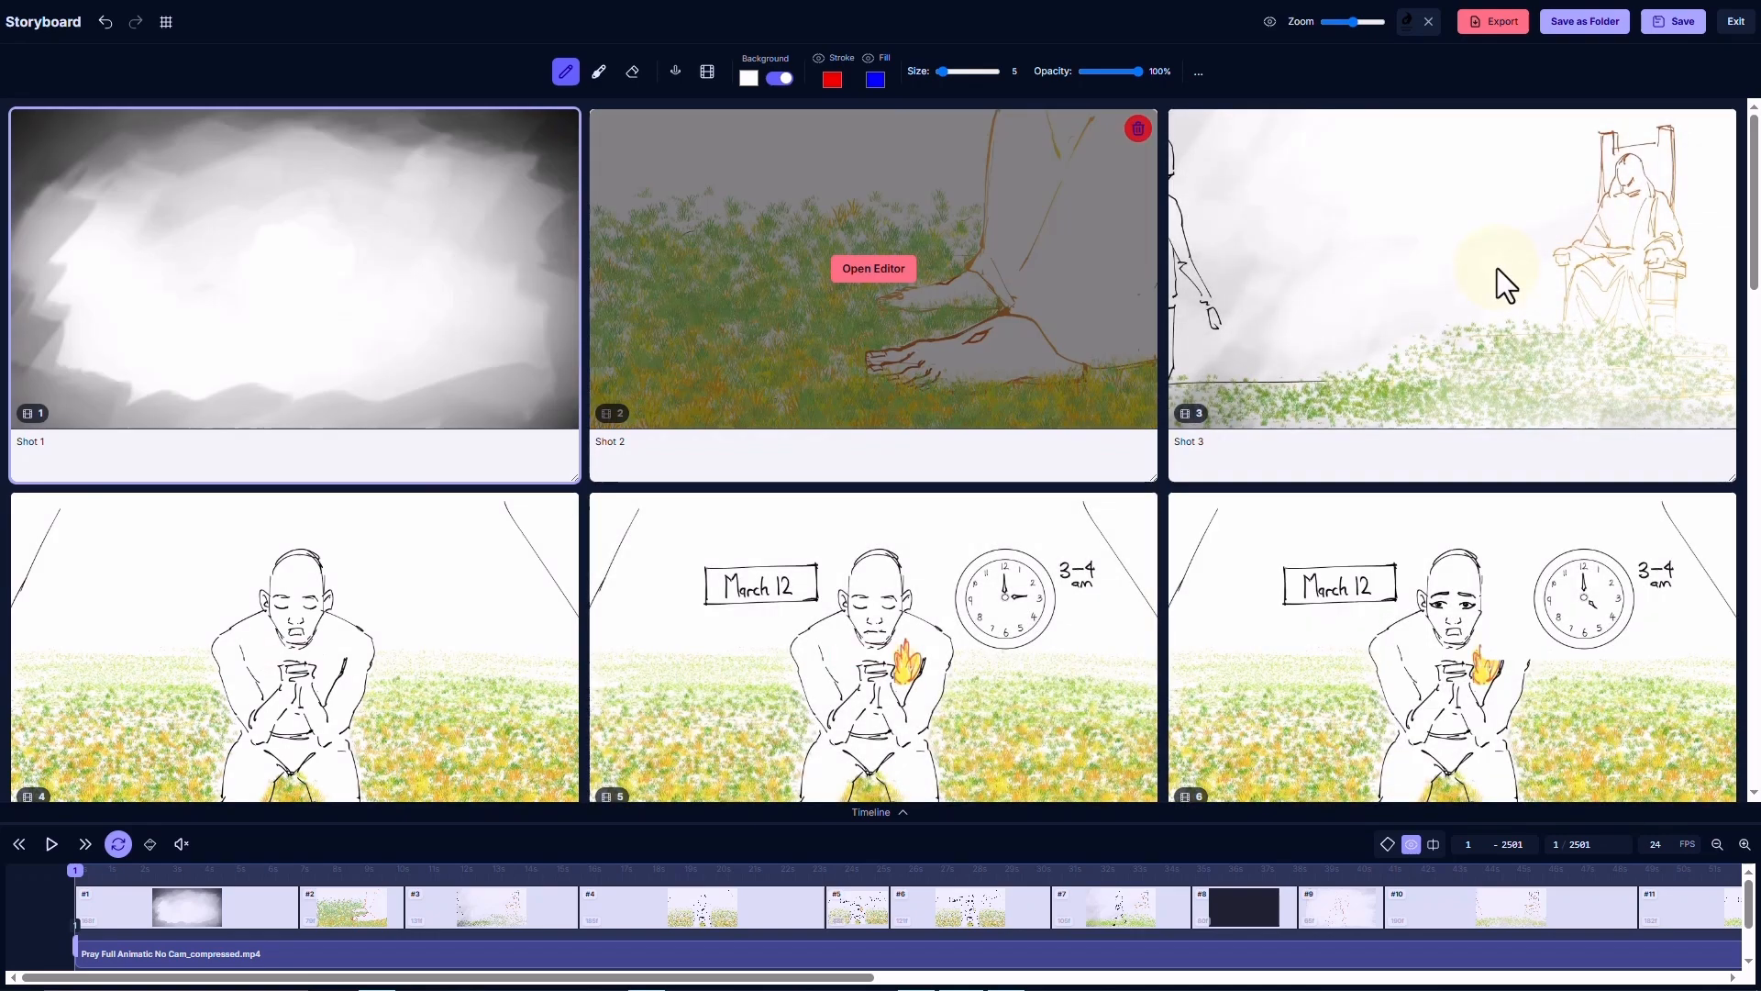
Look over the finished animatic's shot panels and play shot 1 from frame 1
scroll(1497, 268, "down", 1)
scroll(1497, 268, "down", 2)
scroll(1497, 268, "up", 3)
scroll(1497, 268, "down", 2)
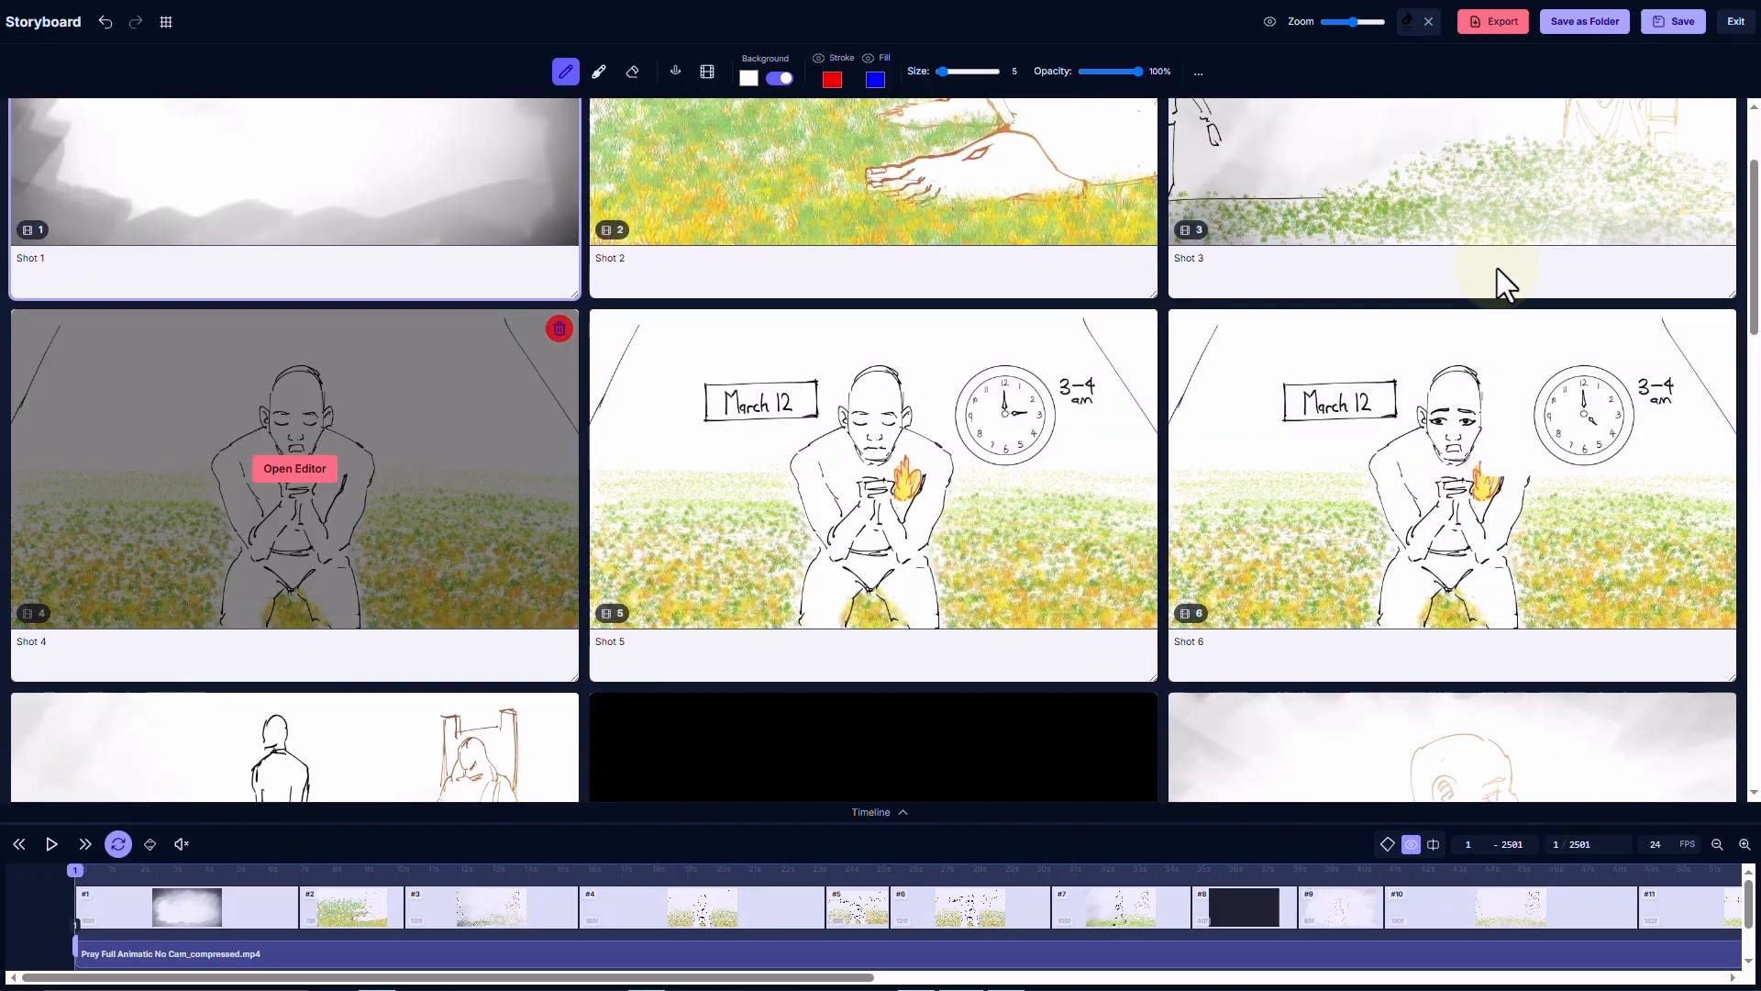
scroll(1497, 268, "up", 2)
left_click(49, 841)
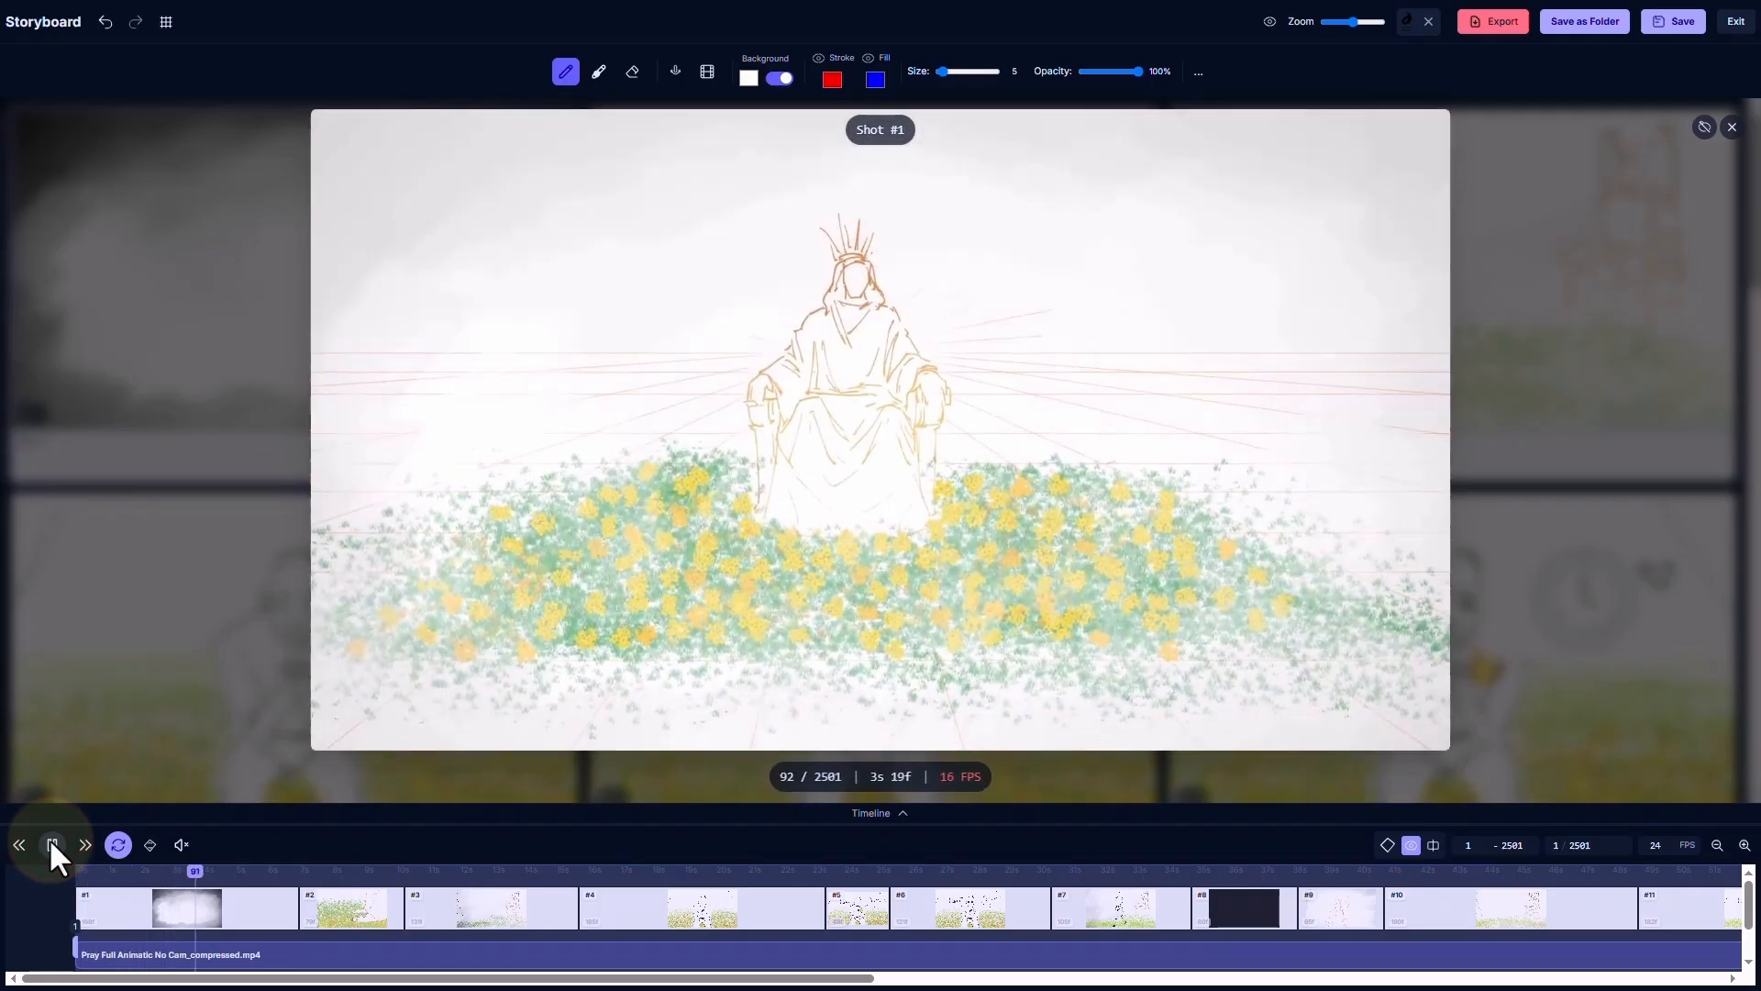
left_click(51, 845)
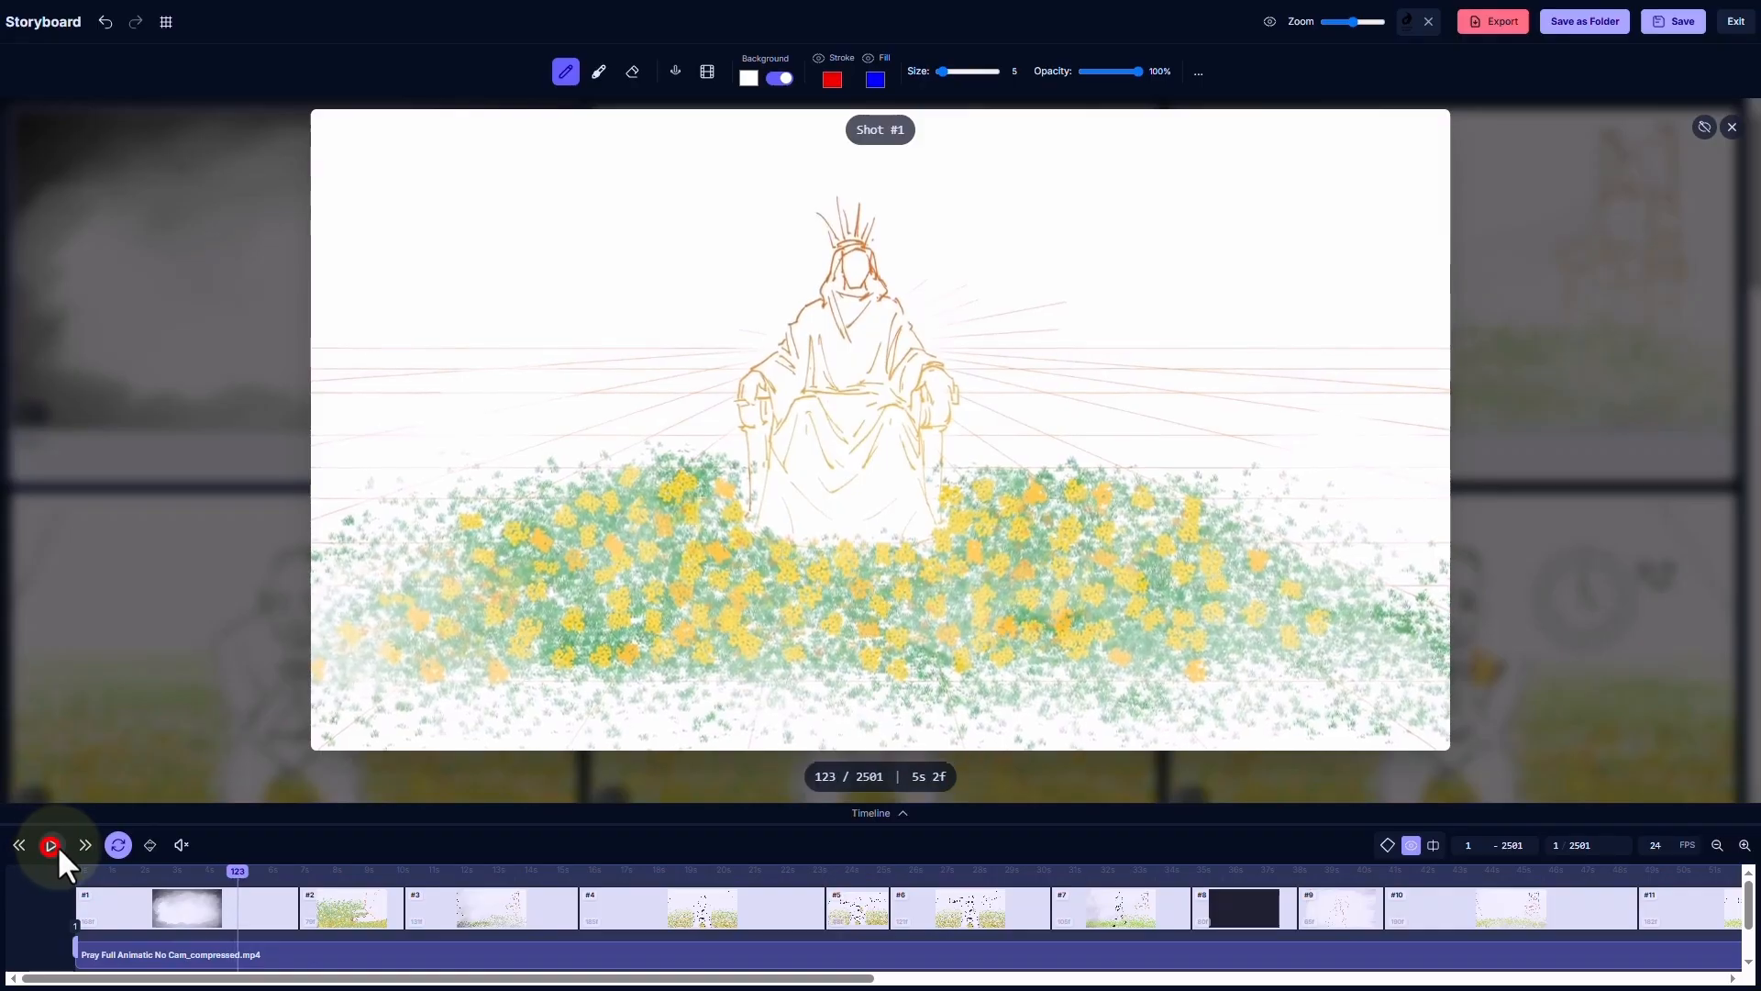
Play the finished animatic's shot 3 from frame 261
left_click(415, 872)
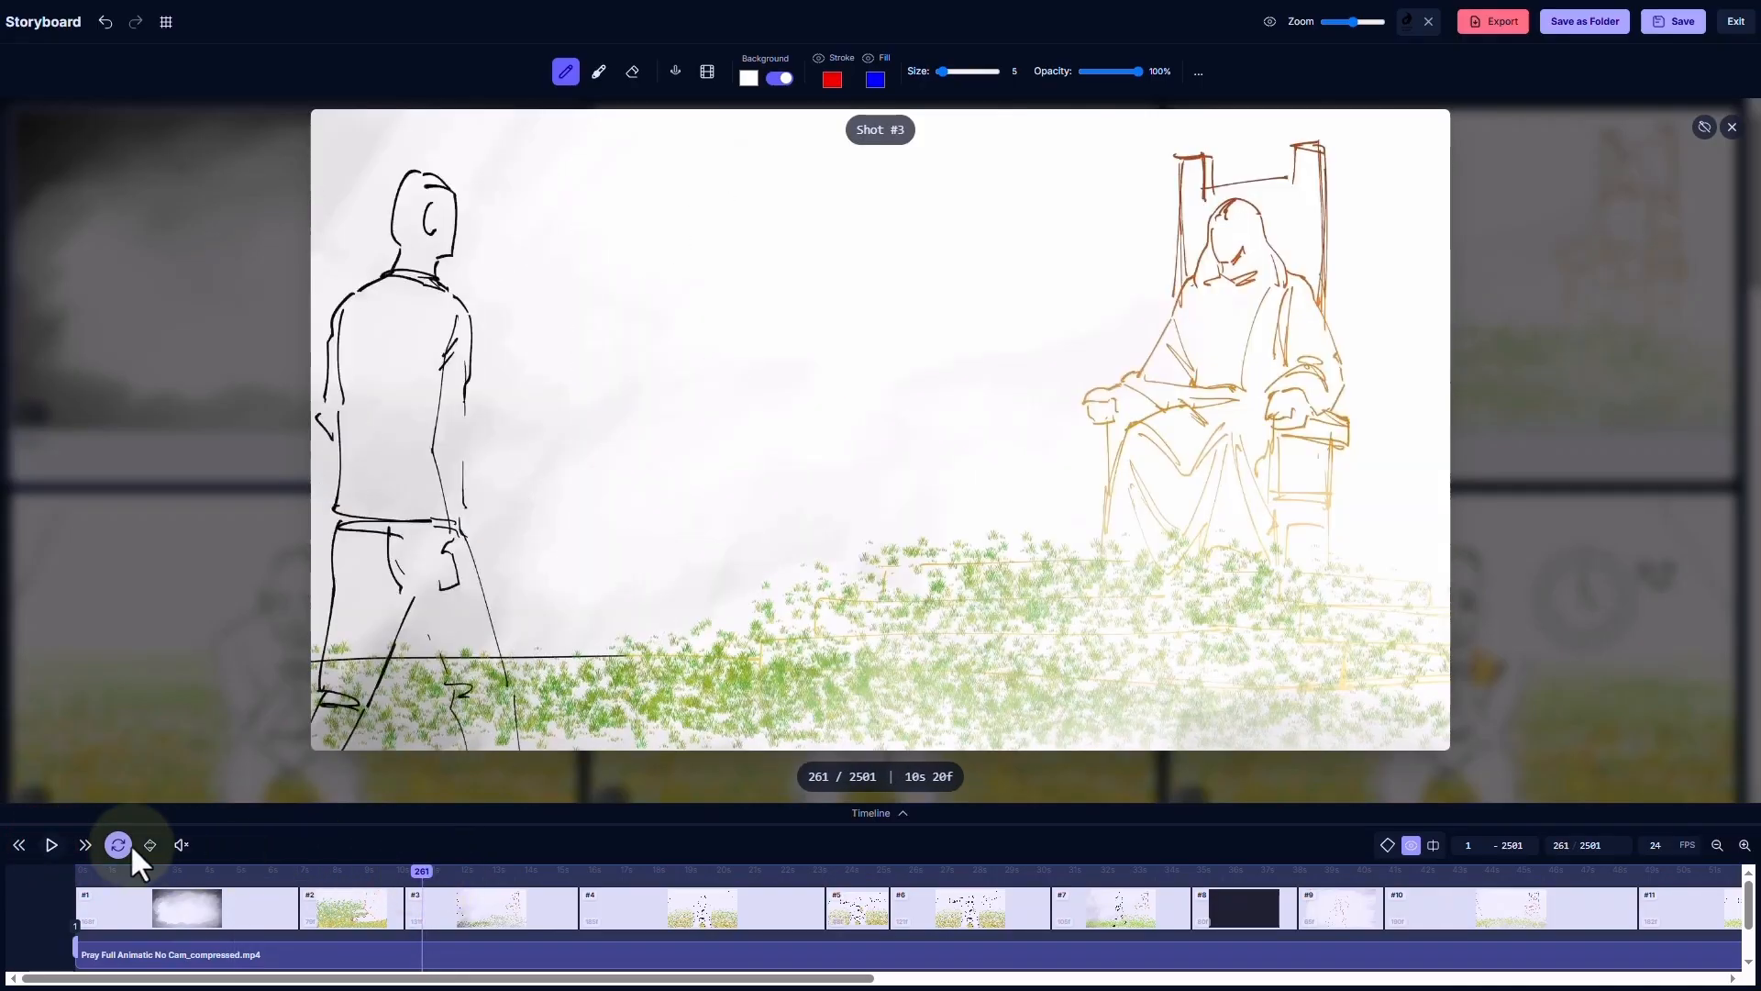
left_click(52, 845)
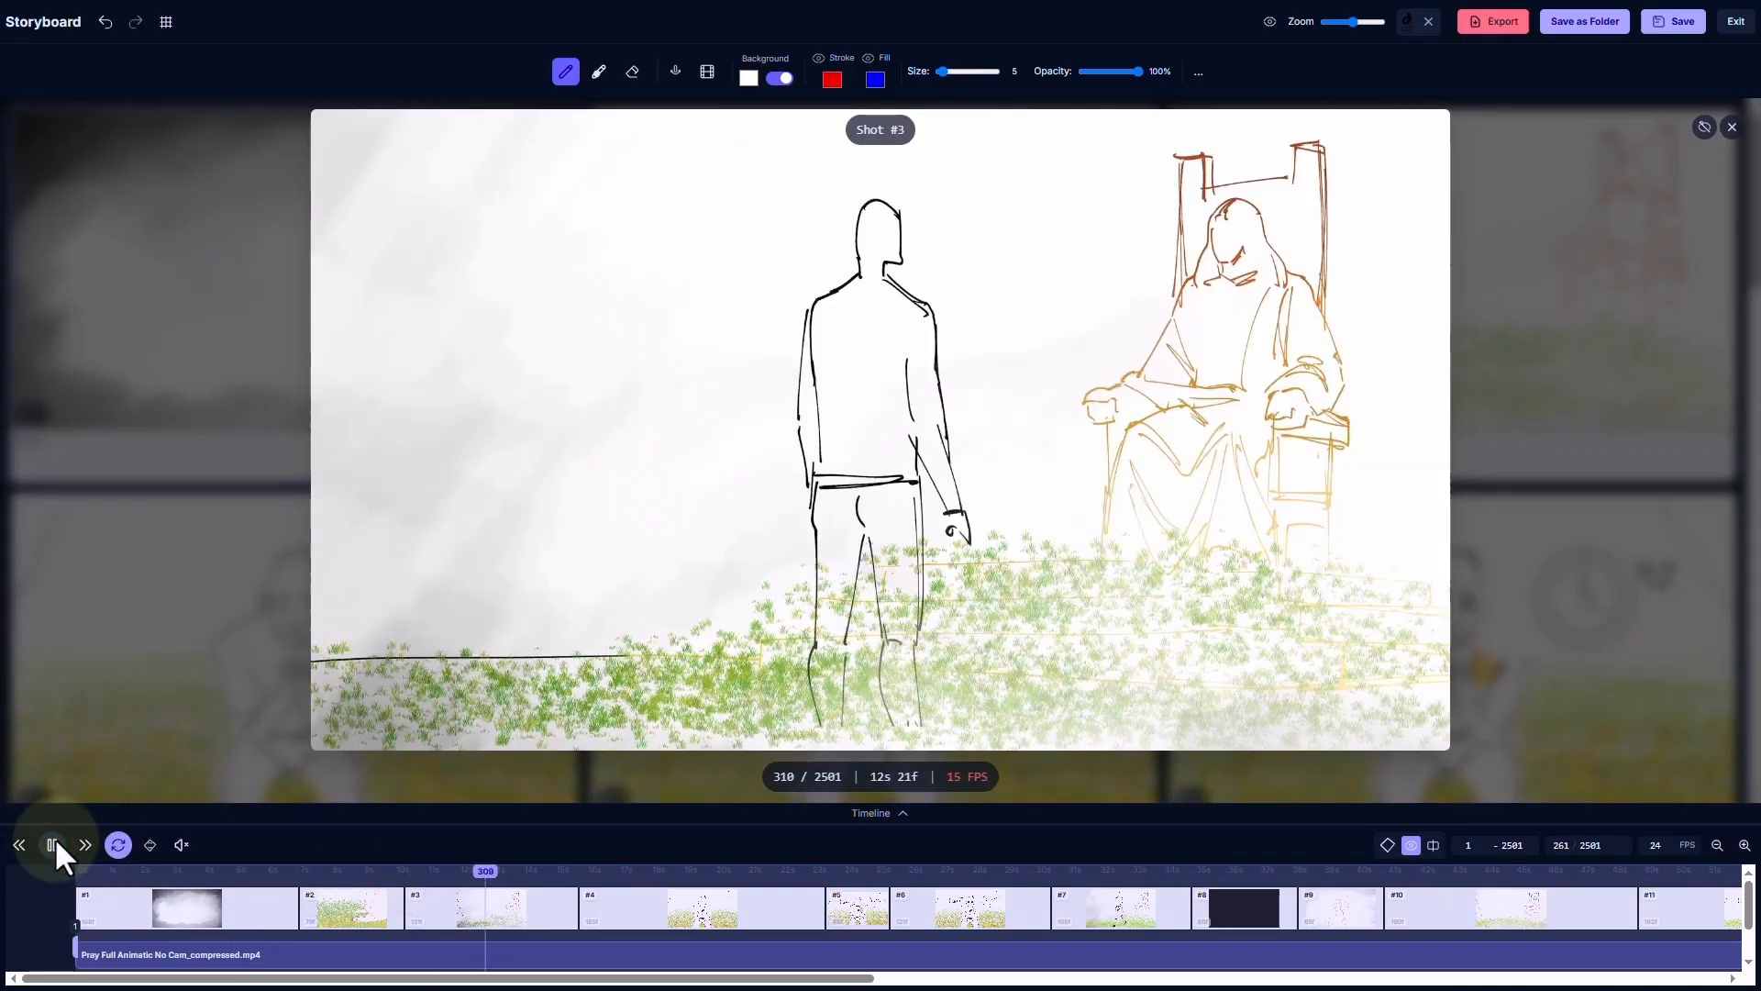
left_click(54, 838)
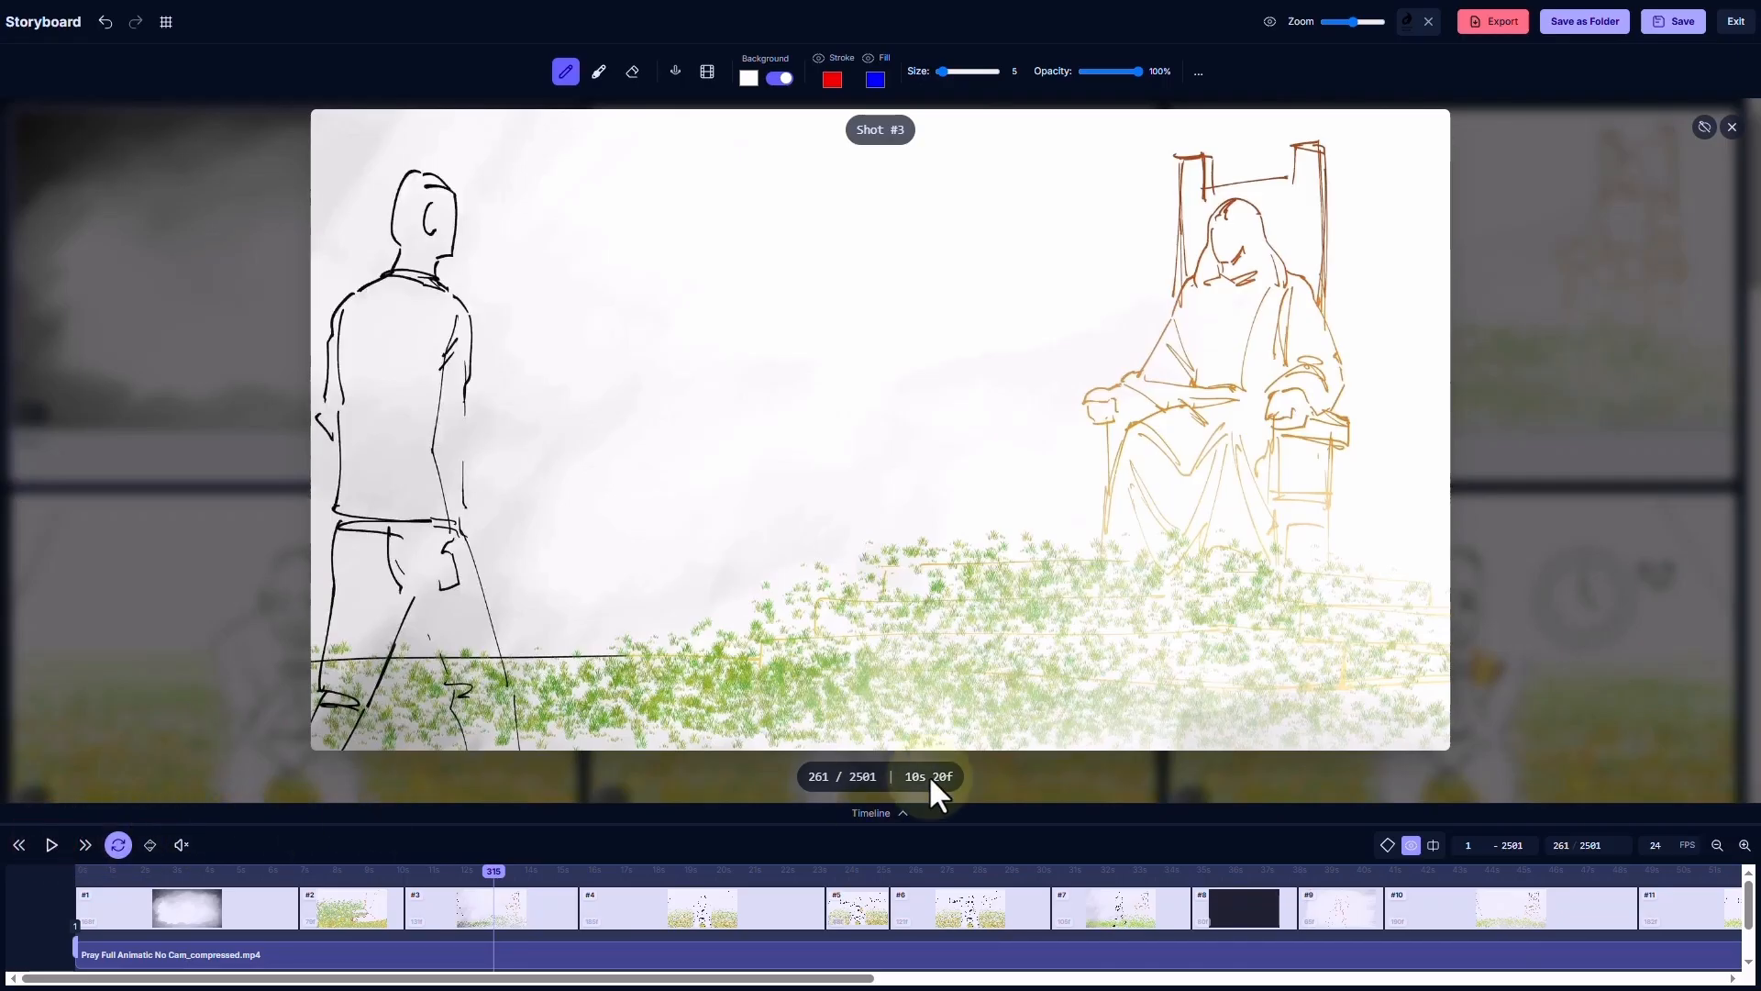
Scrub the finished animatic to frame 578 and close the shot preview
left_click_drag(499, 869, 839, 865)
left_click(1732, 127)
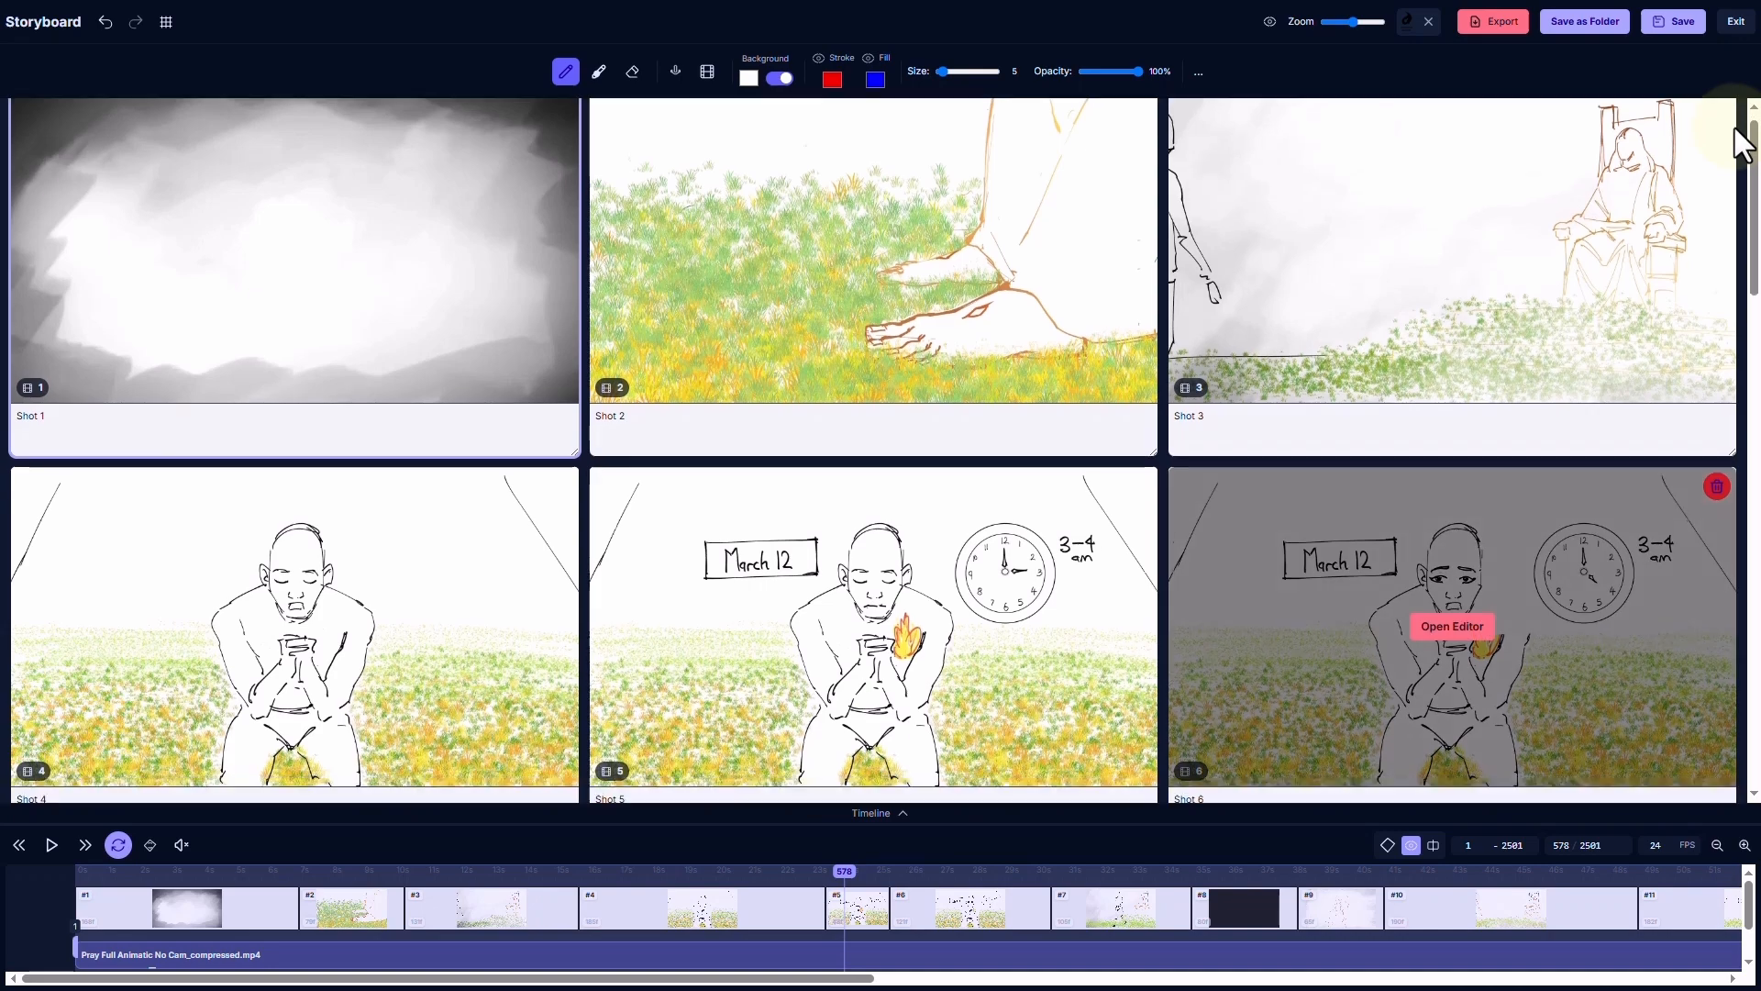
Look through the converted shot panels in the Animatic Tool, try moving shot 8, and leave the tool
scroll(1450, 596, "down", 3)
left_click(708, 70)
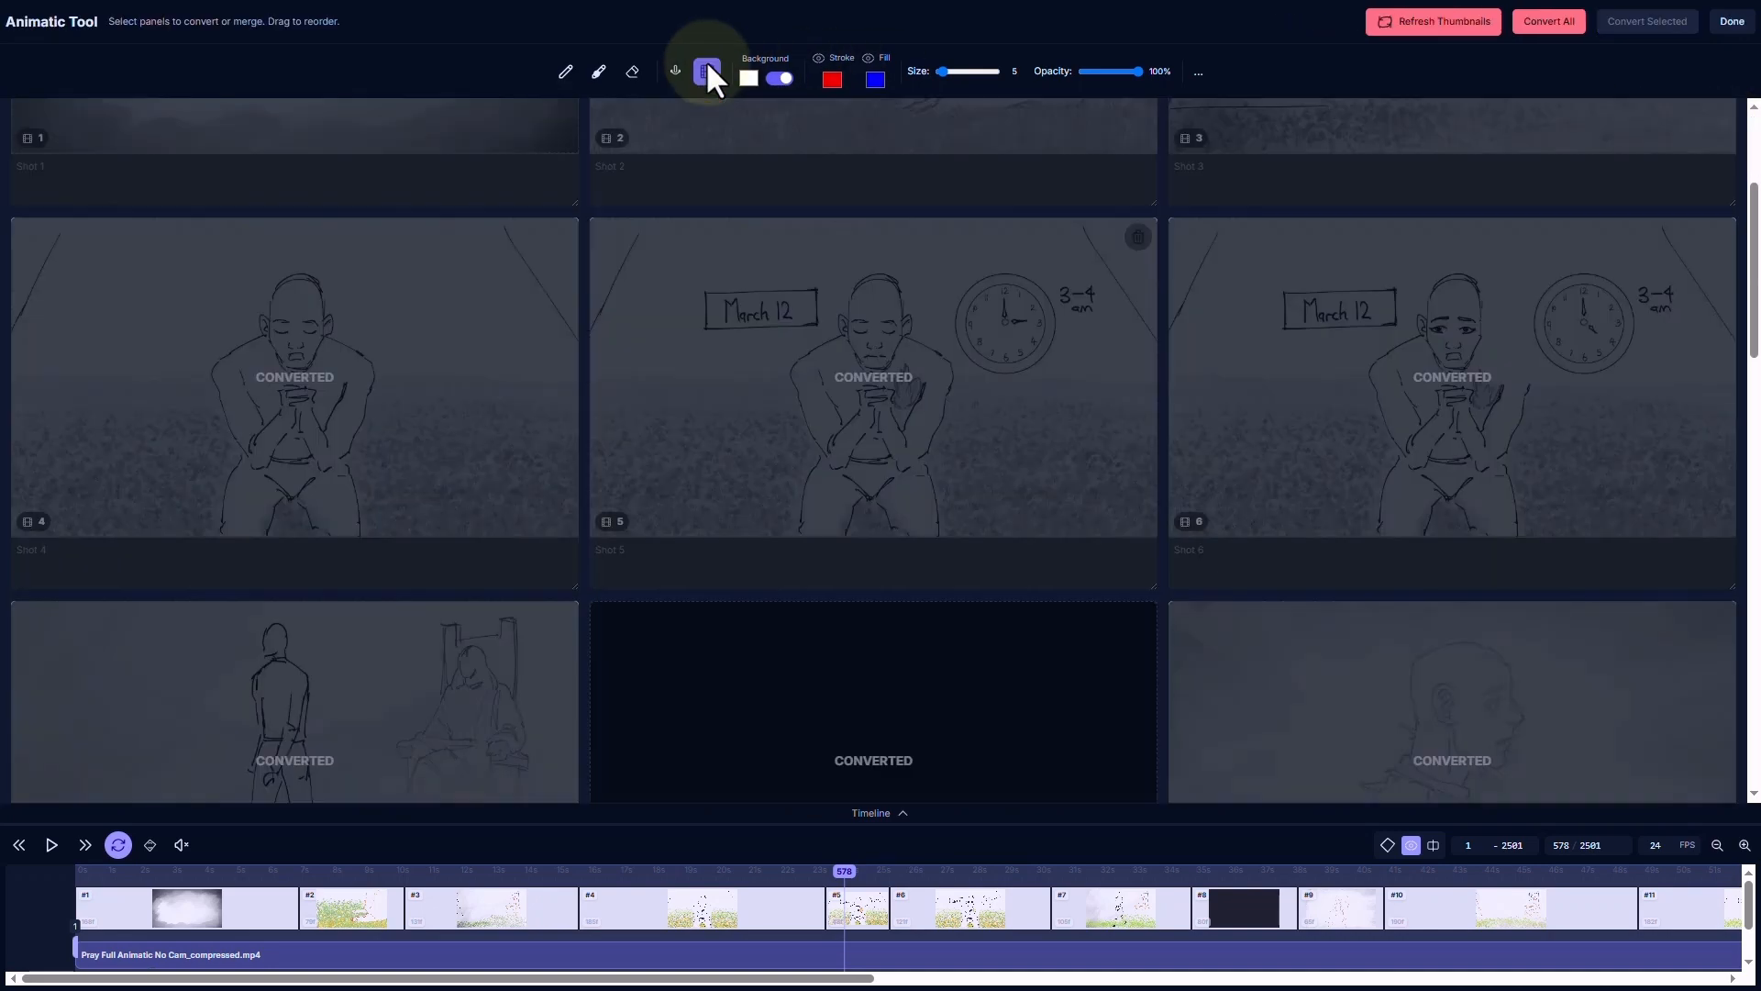
scroll(706, 185, "down", 2)
scroll(697, 564, "up", 2)
scroll(839, 591, "down", 2)
scroll(839, 590, "up", 2)
scroll(929, 626, "down", 1)
left_click_drag(915, 620, 1180, 567)
scroll(627, 295, "down", 2)
scroll(717, 295, "up", 1)
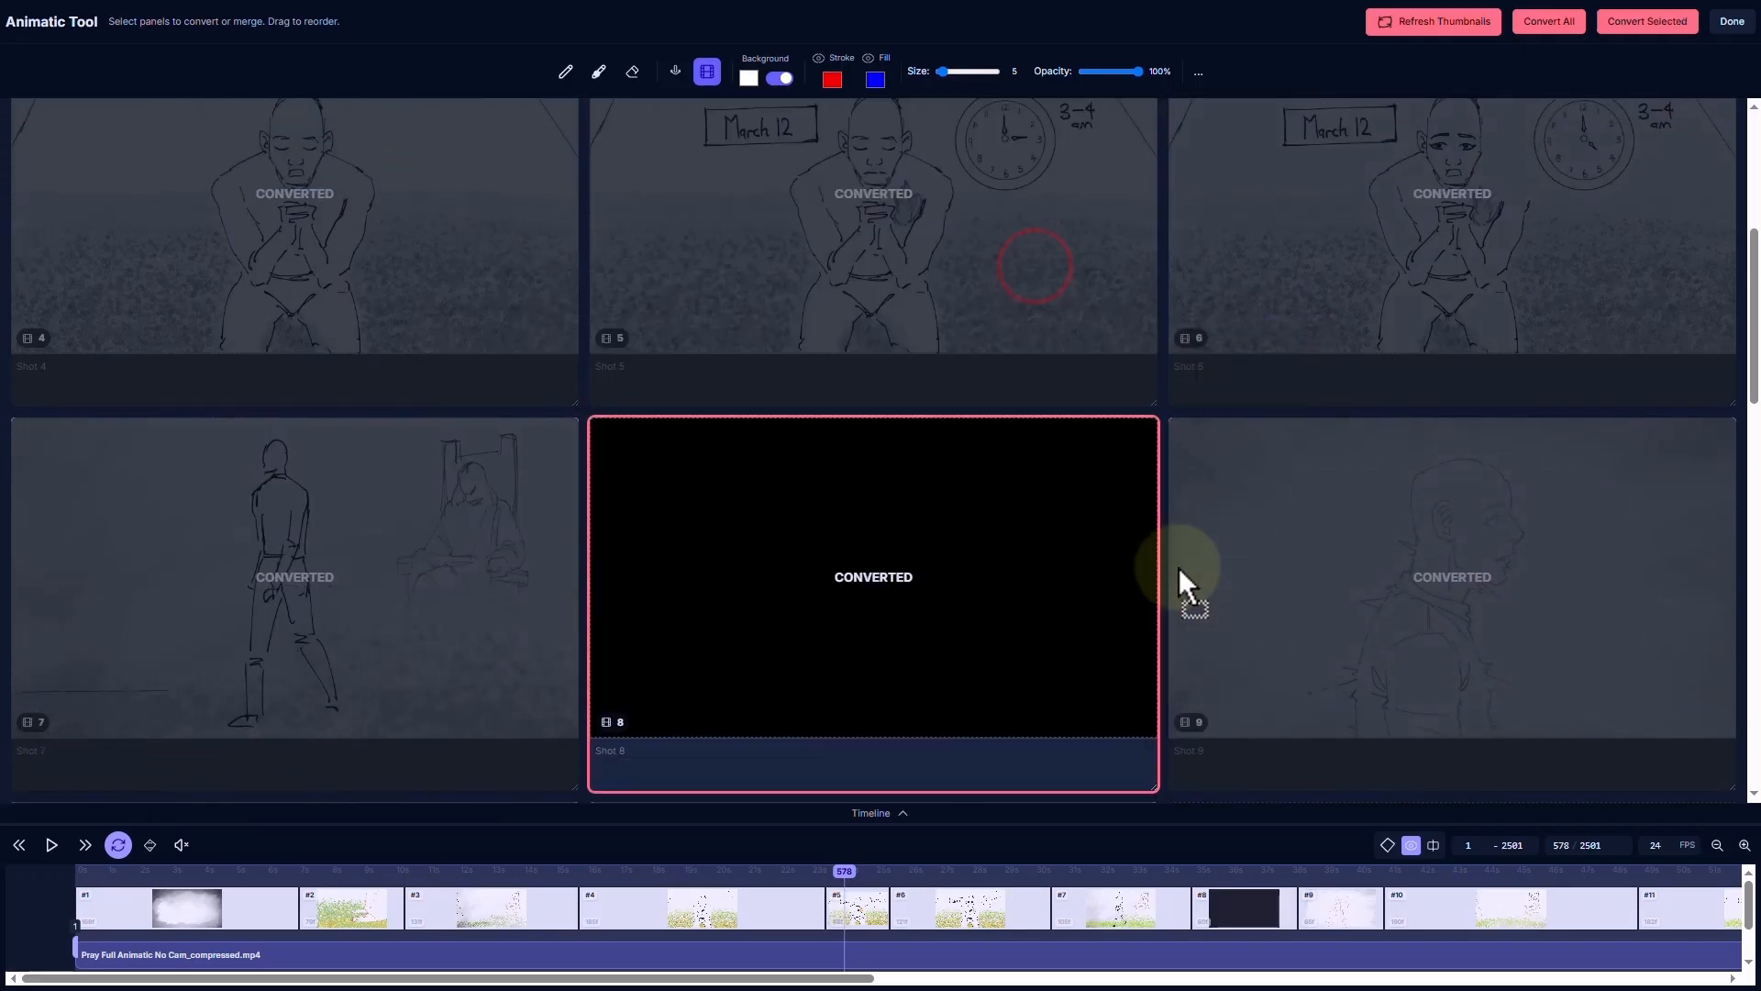
key("Escape")
scroll(904, 317, "up", 3)
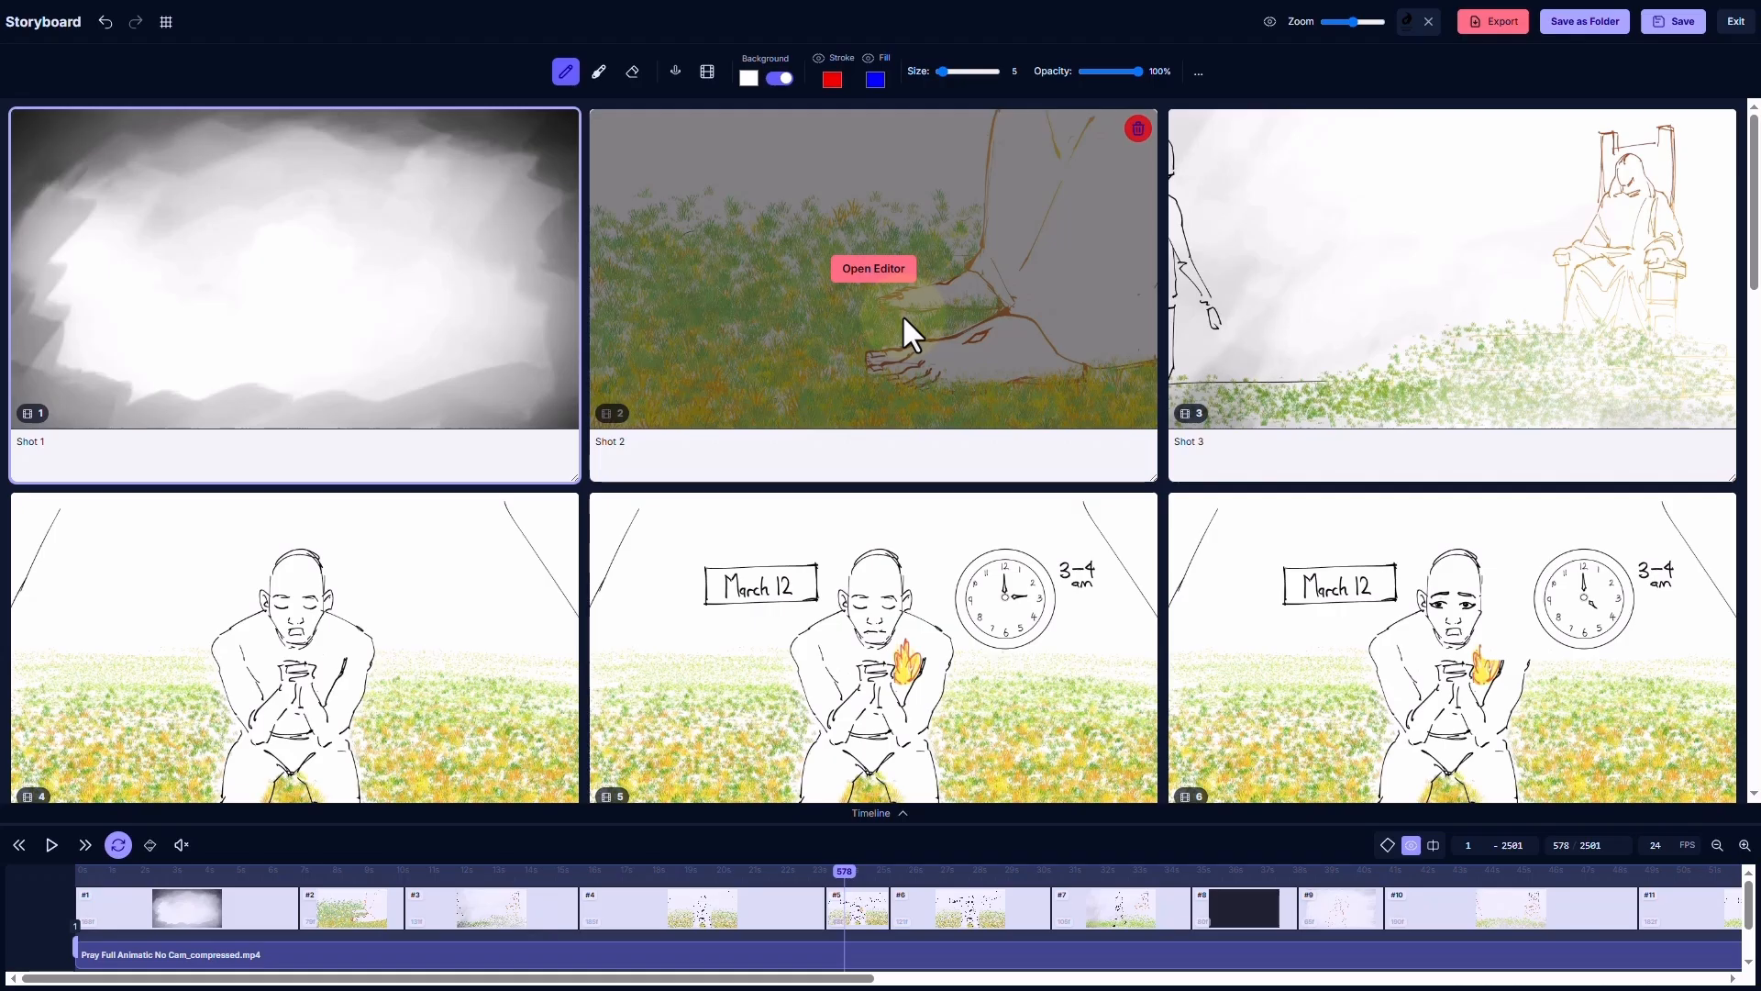
Open shot 1 in the editor, select its Video Base layer, and scrub to frame 58
left_click(308, 272)
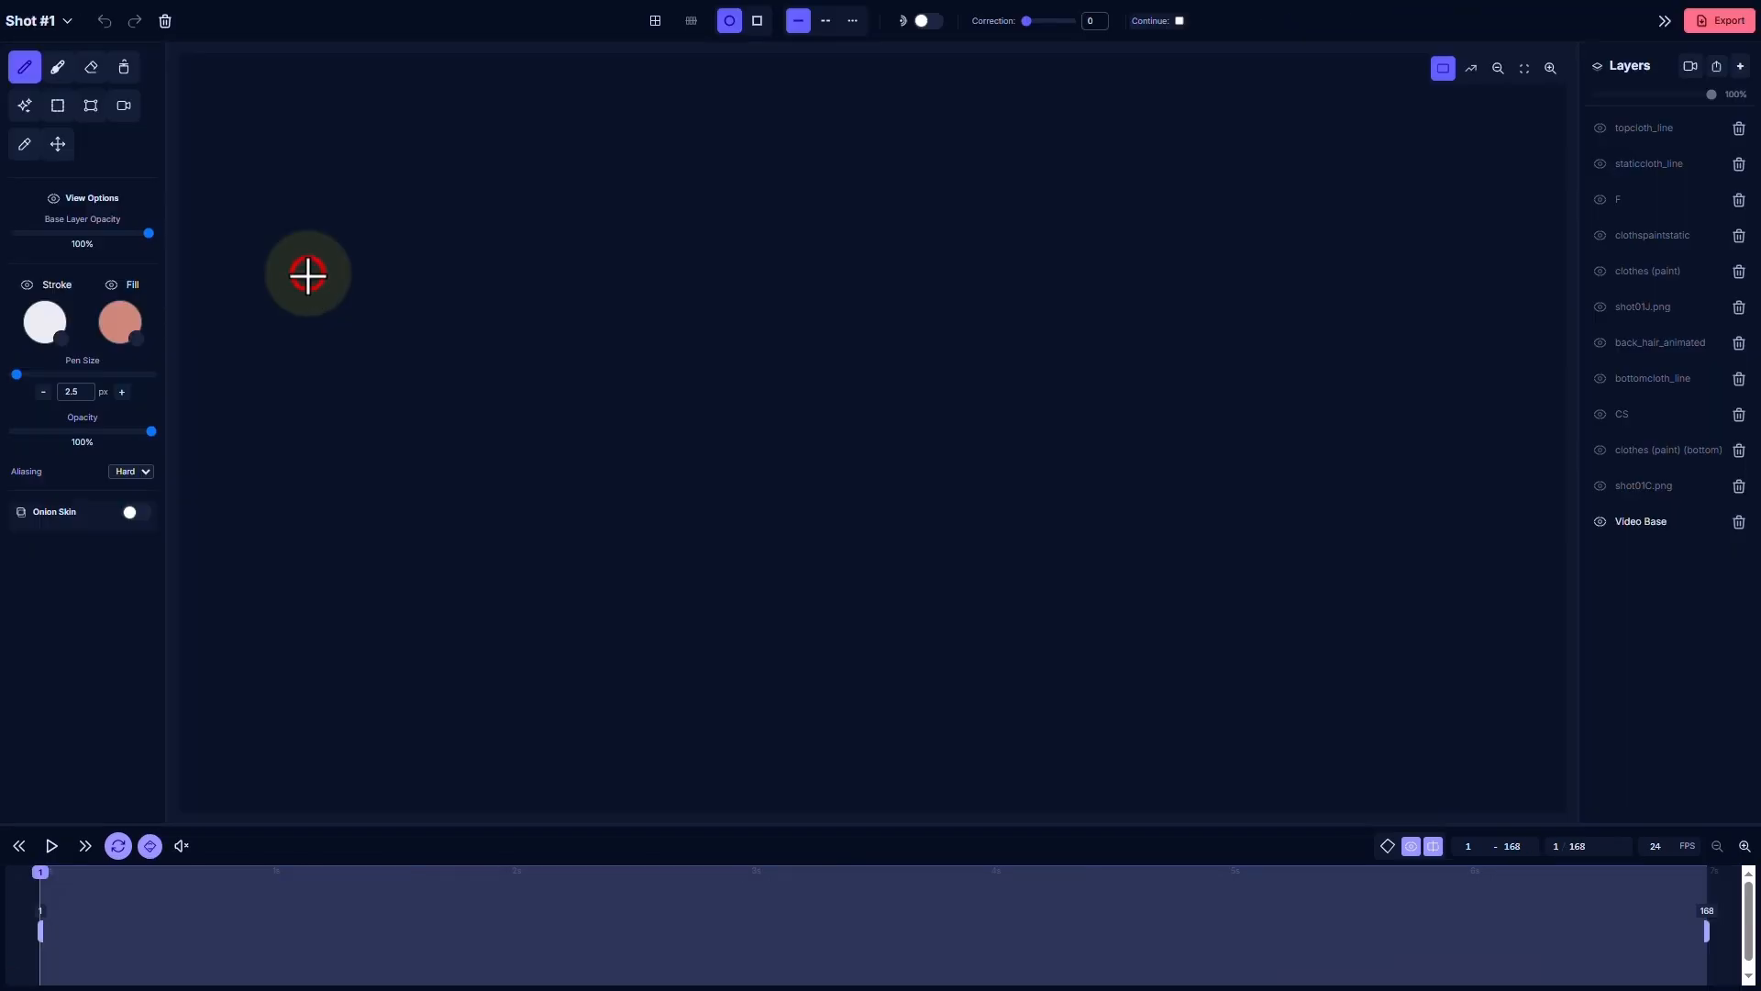
left_click(1643, 525)
left_click(359, 876)
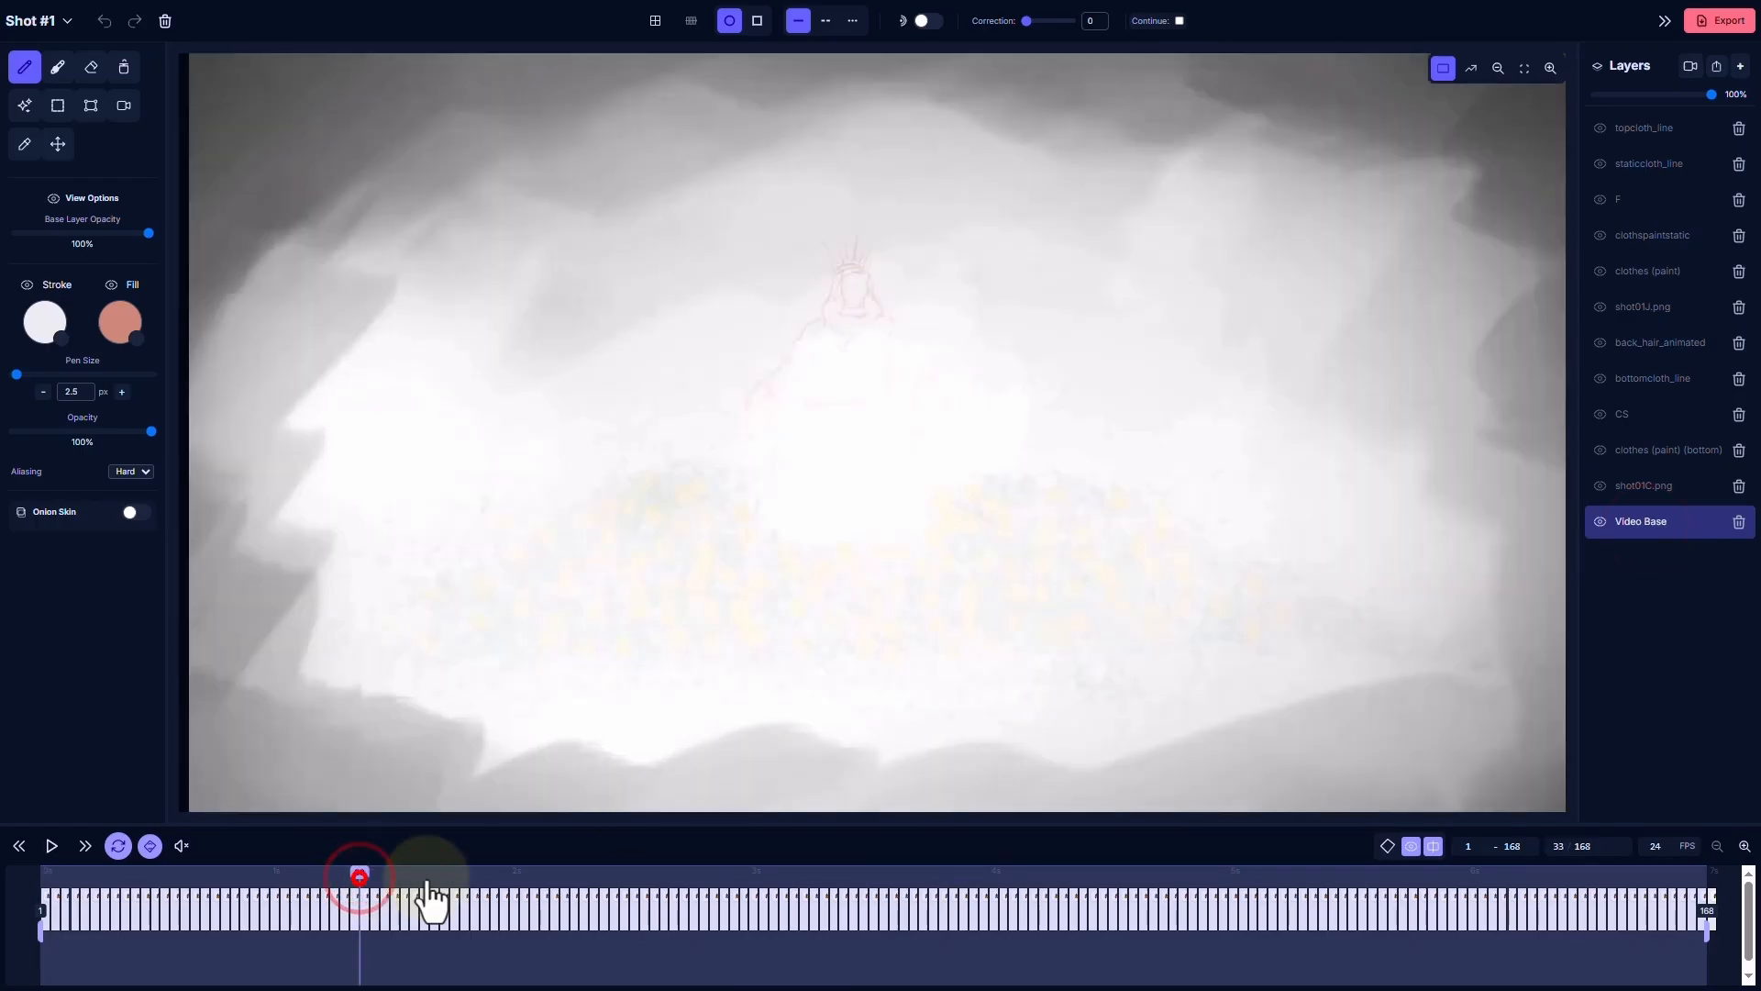
left_click(609, 894)
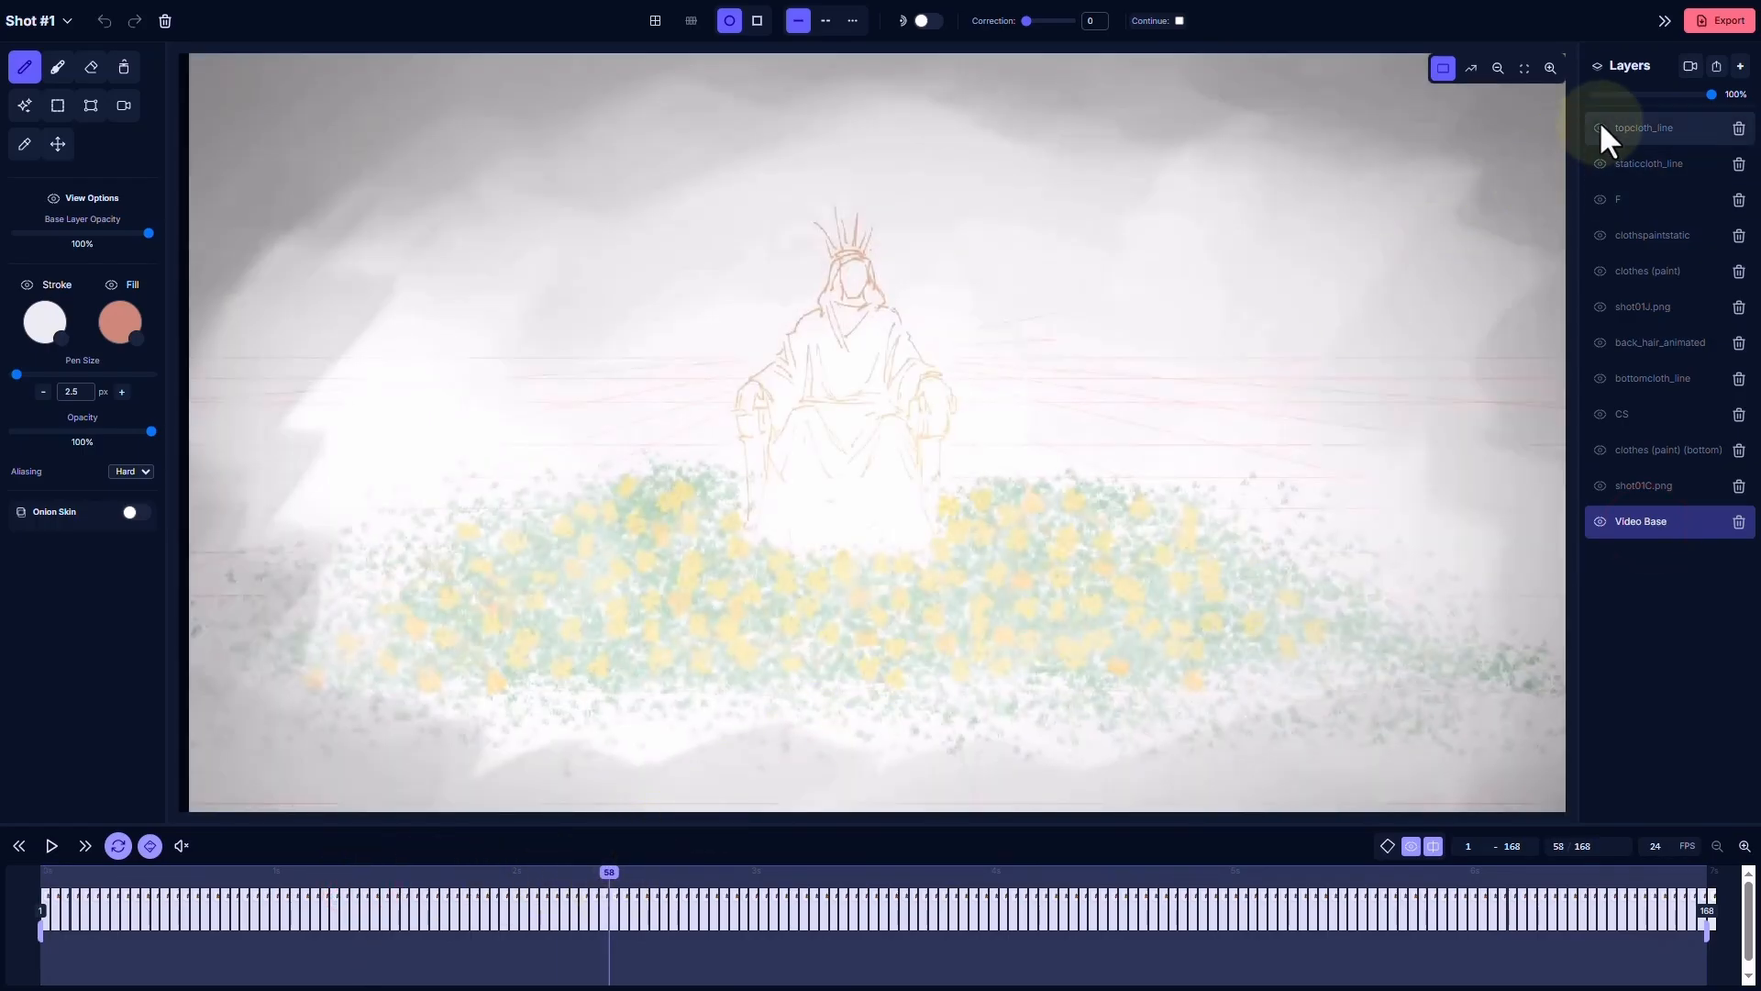
Show shot 1's topcloth_line, staticcloth_line, clothspaintstatic, clothes (paint), back_hair_animated, bottomcloth_line, clothes (paint) (bottom) and shot01J.png layers
left_click(1600, 127)
left_click(1600, 163)
left_click(1600, 235)
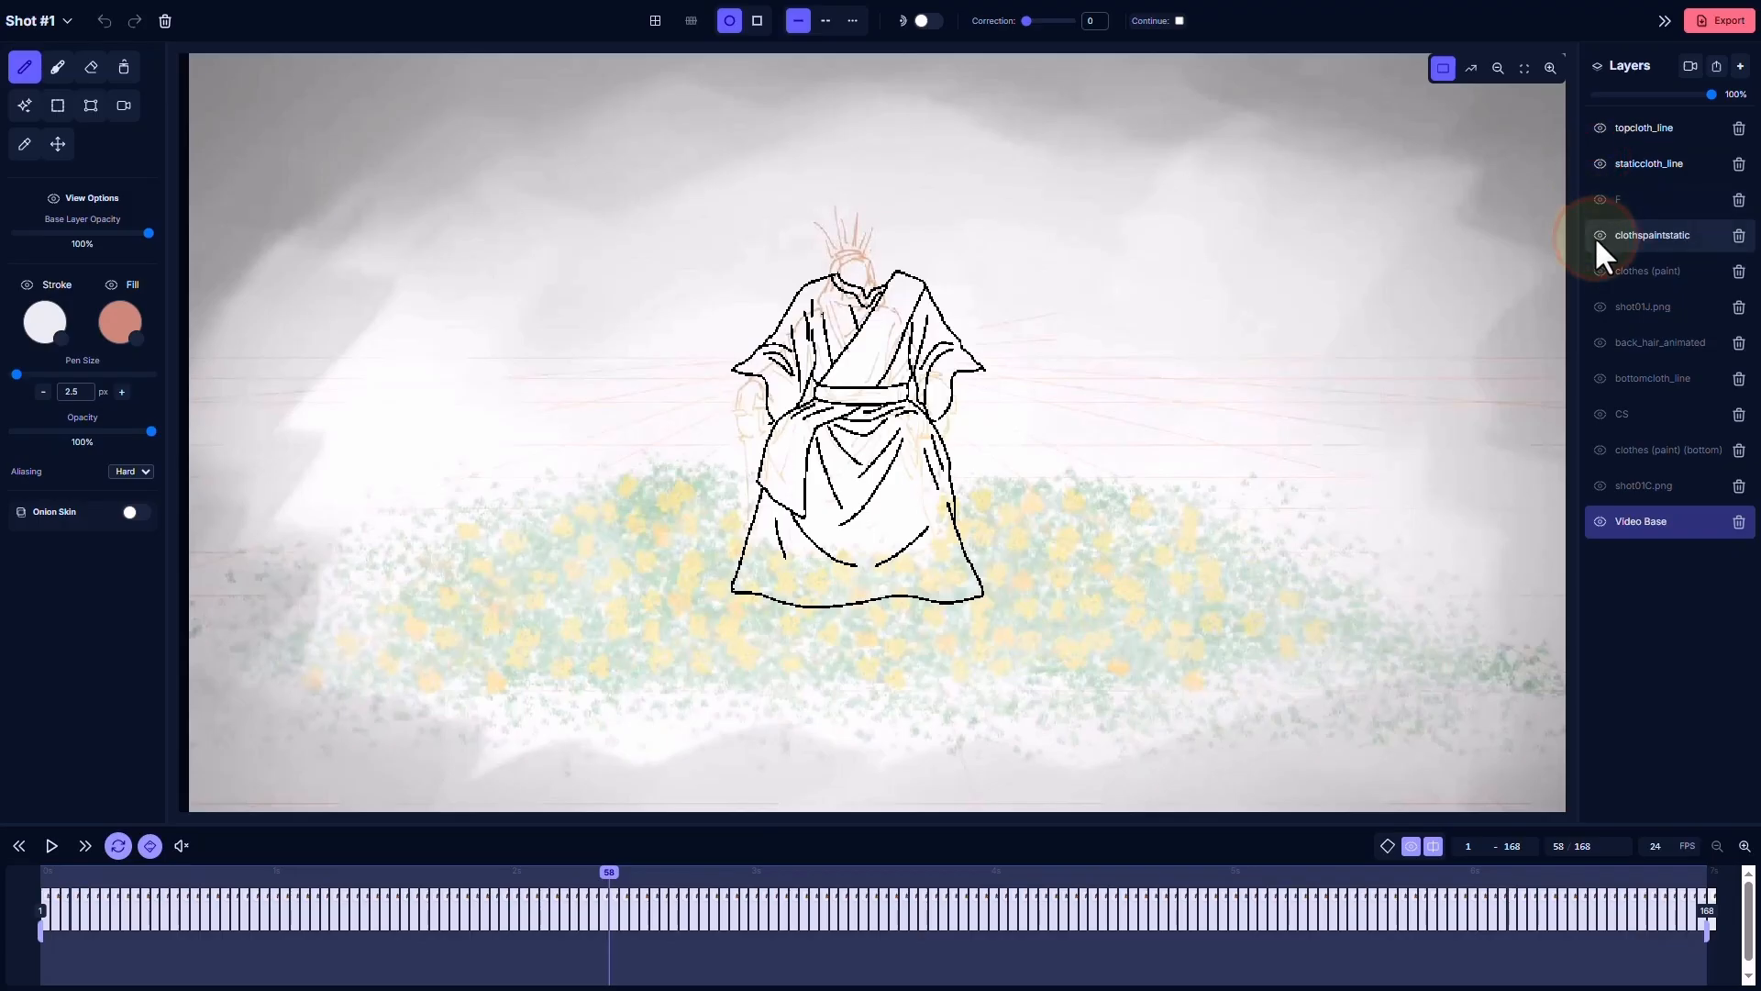
left_click(1599, 270)
left_click(1600, 343)
left_click(1600, 378)
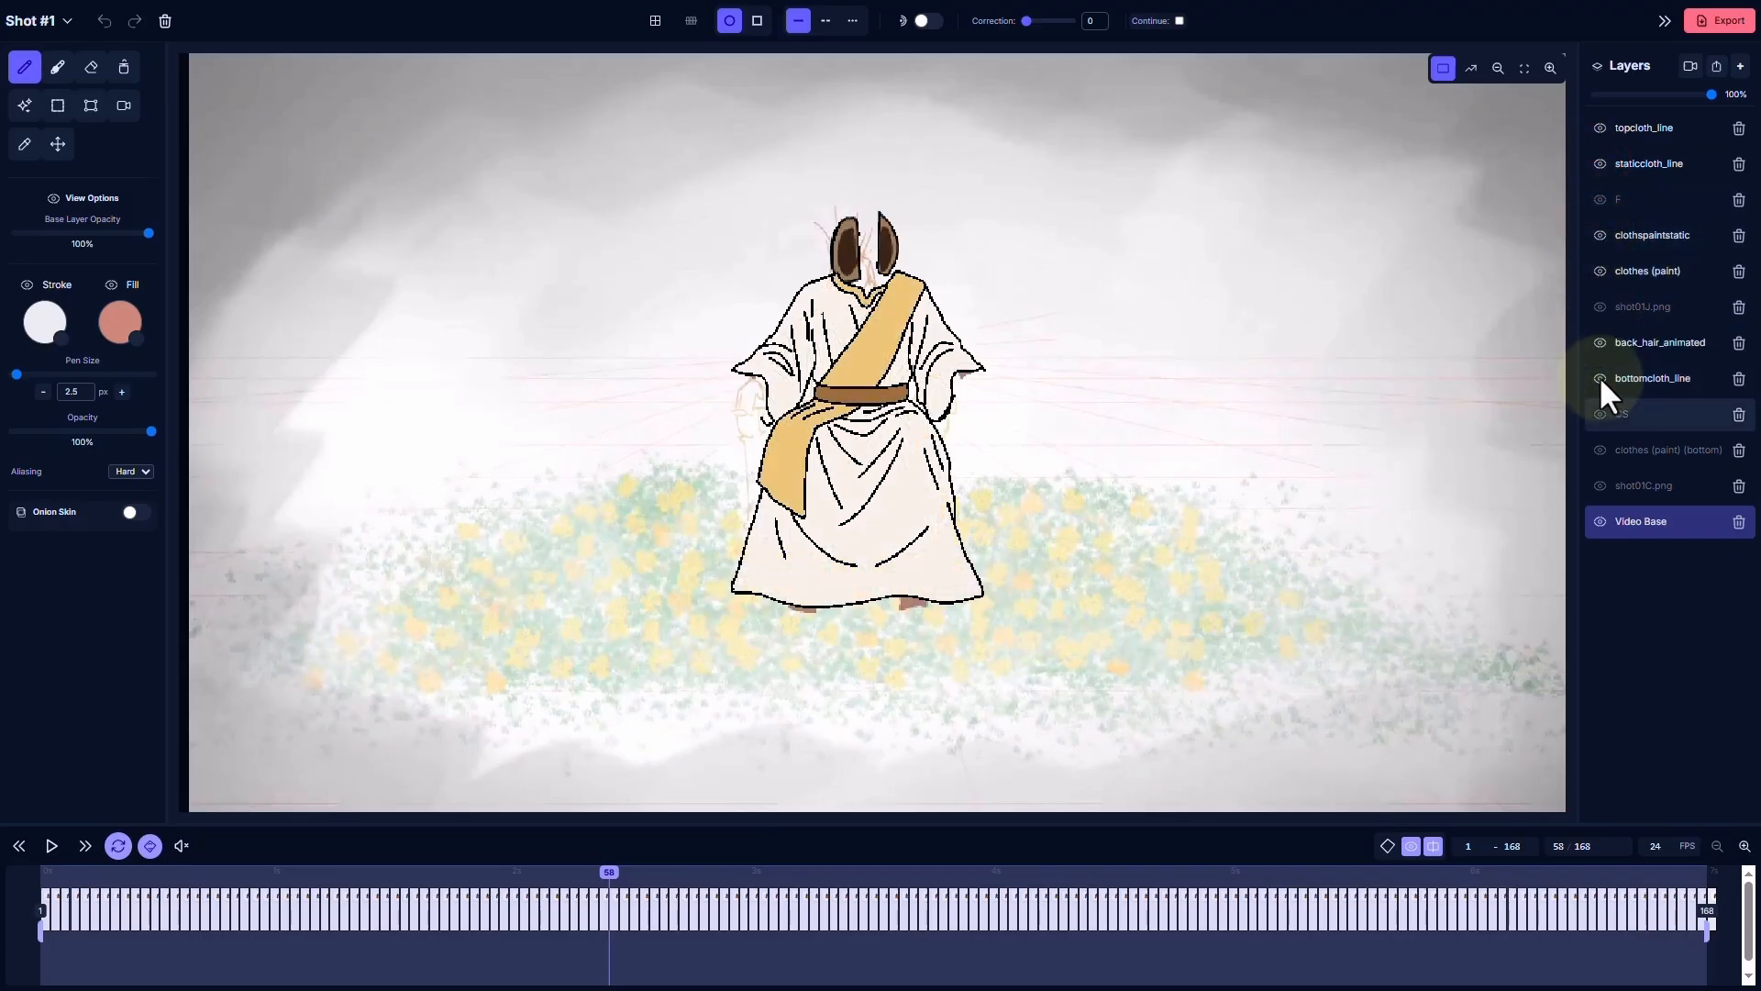
left_click(1600, 448)
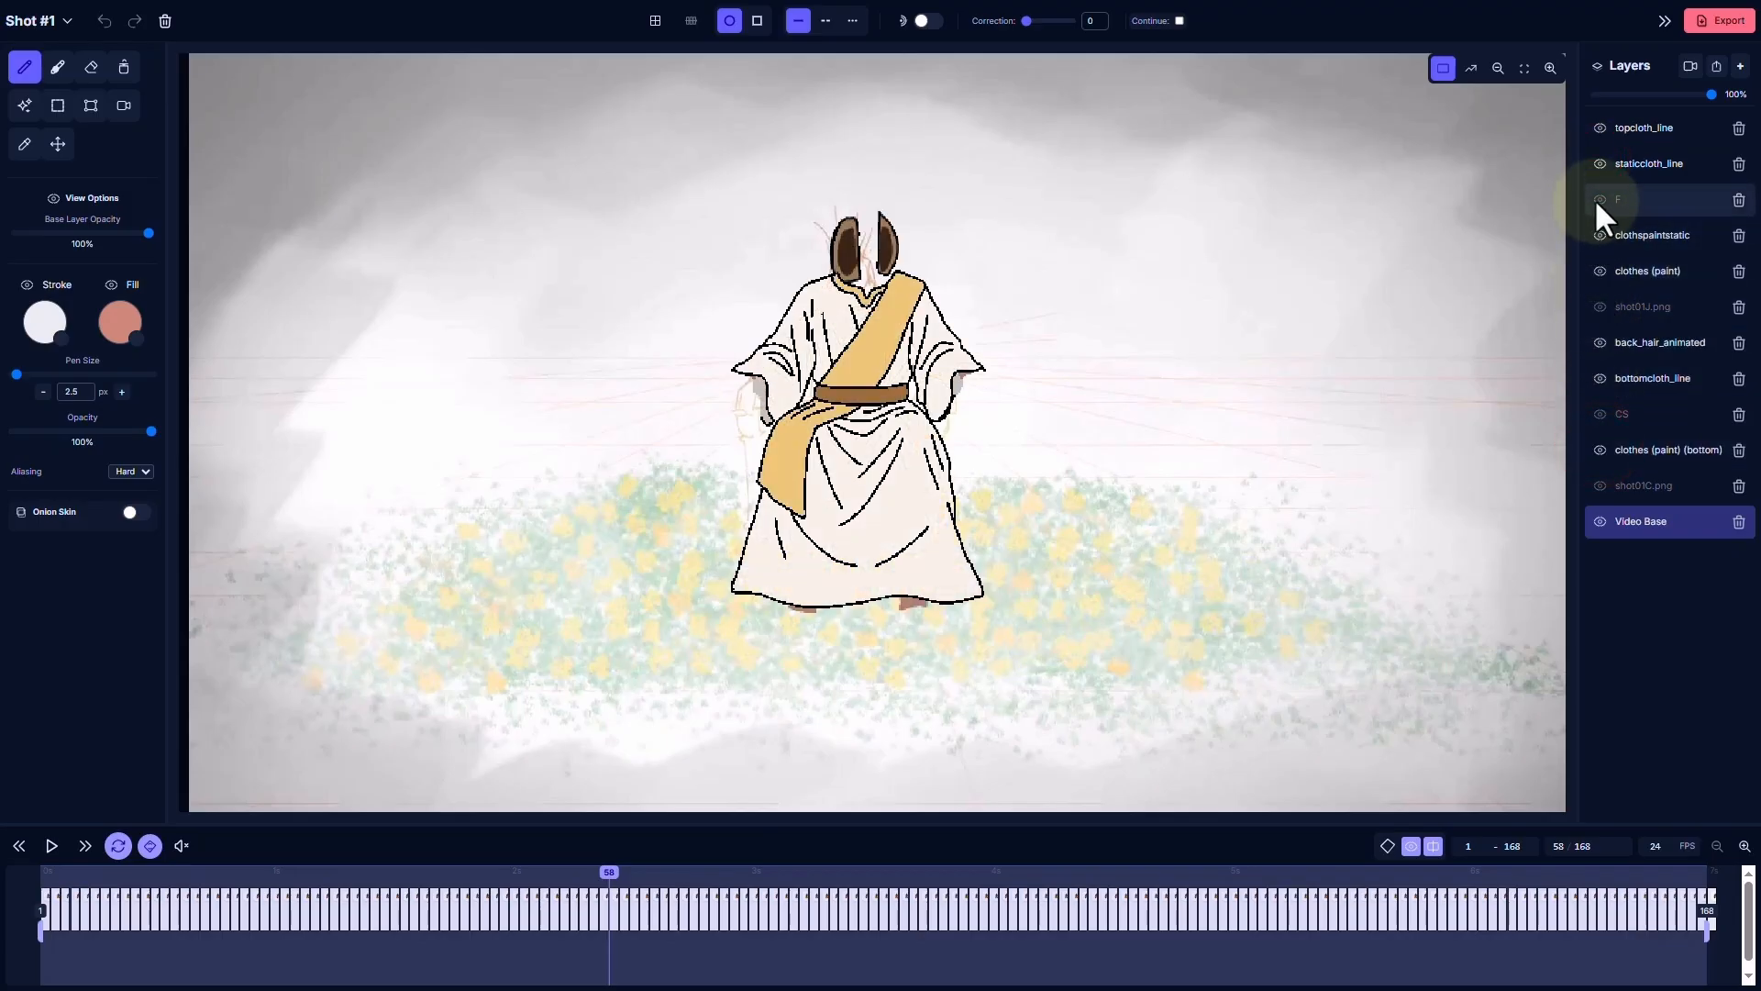
left_click(1600, 306)
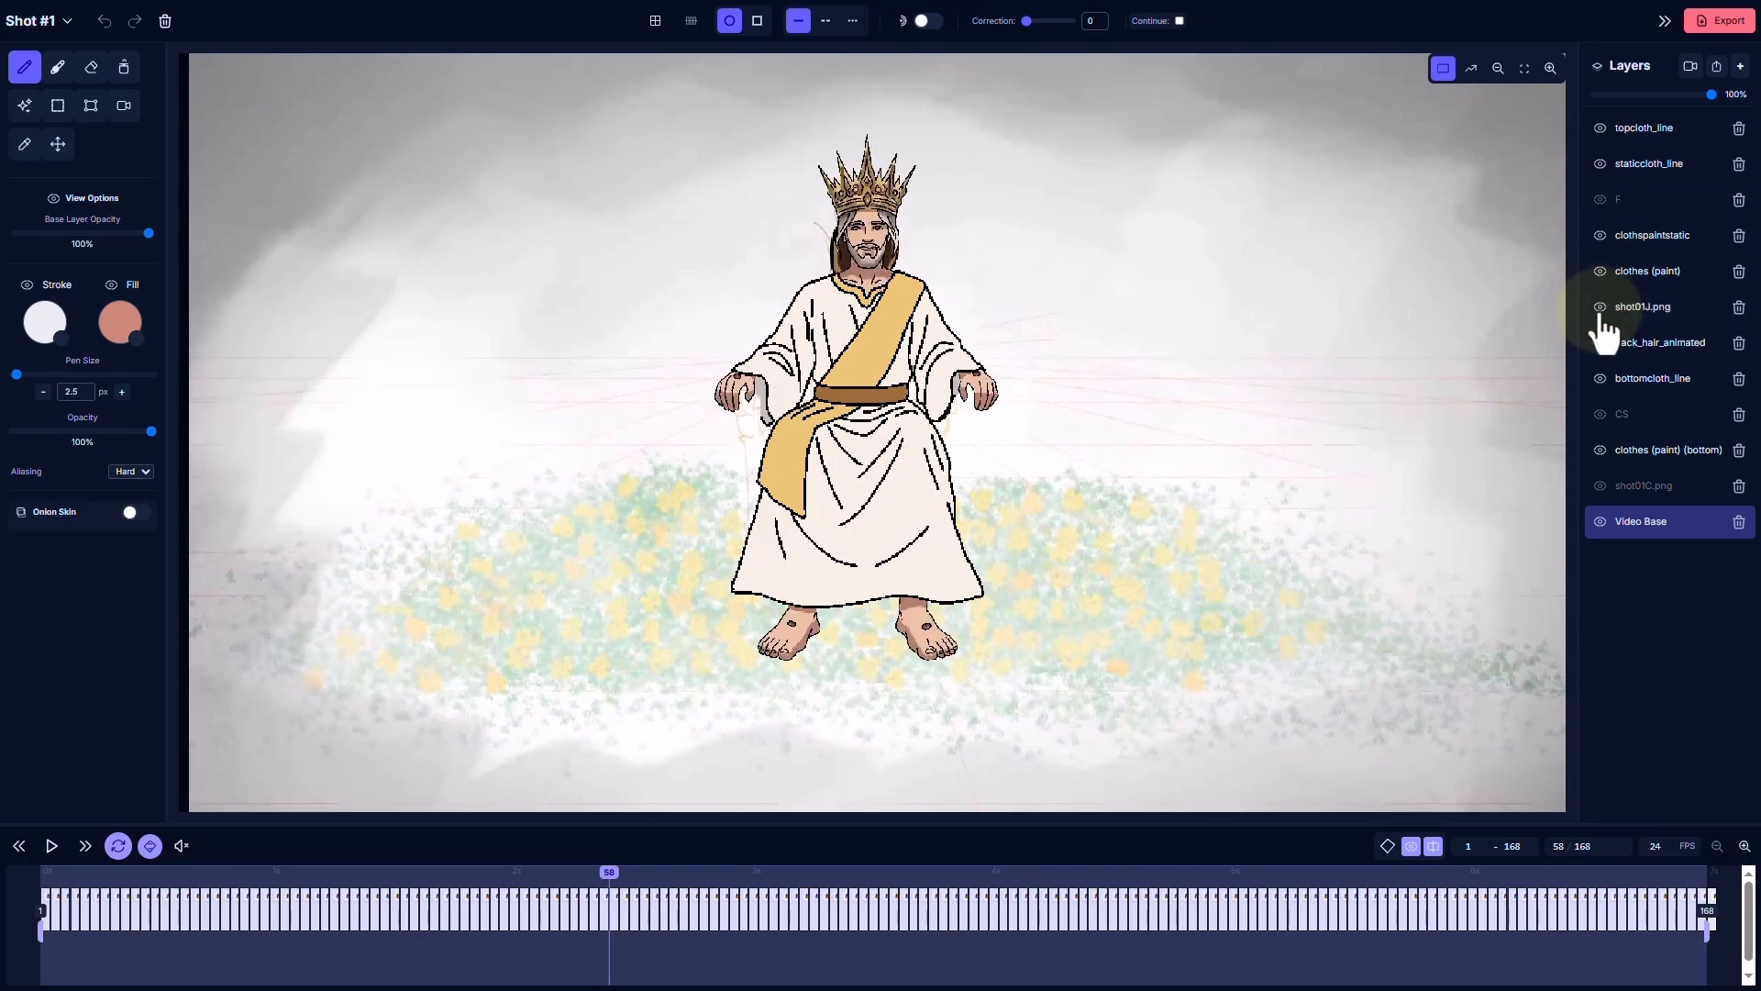
Show the shot01C.png layer and scrub through the back_hair_animated and clothes (paint) (bottom) keyframes to frame 81
left_click(1656, 342)
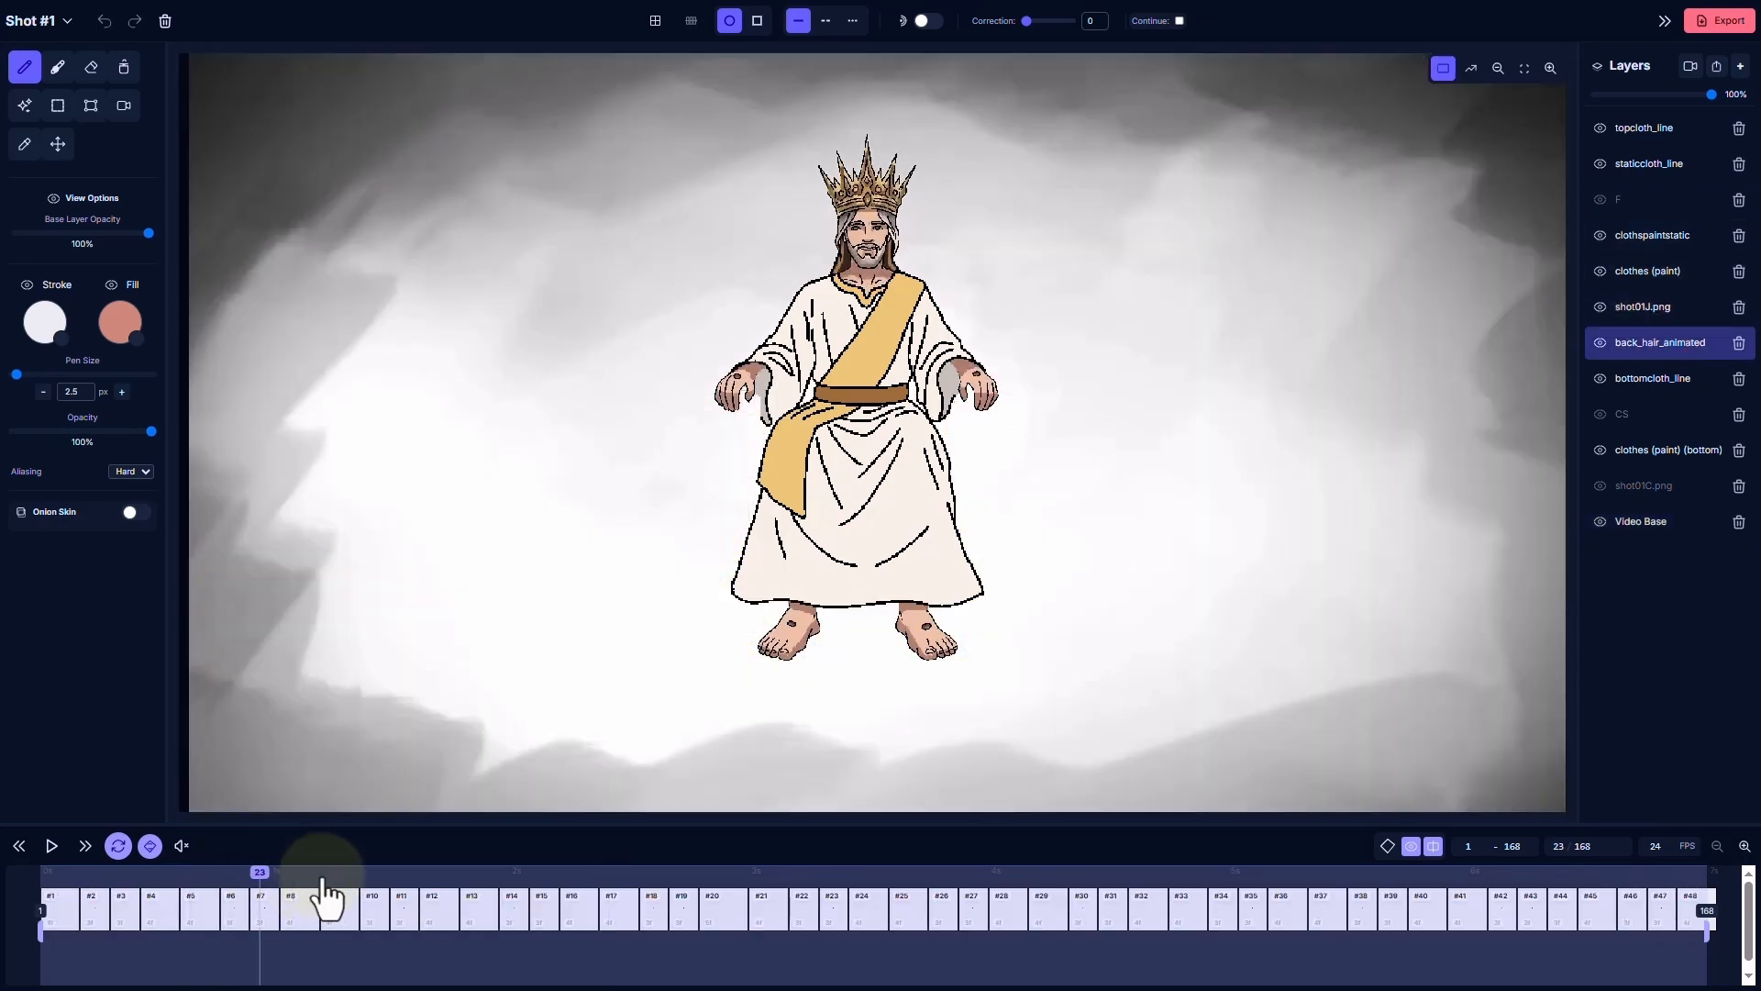
left_click_drag(496, 894, 757, 881)
left_click(1599, 485)
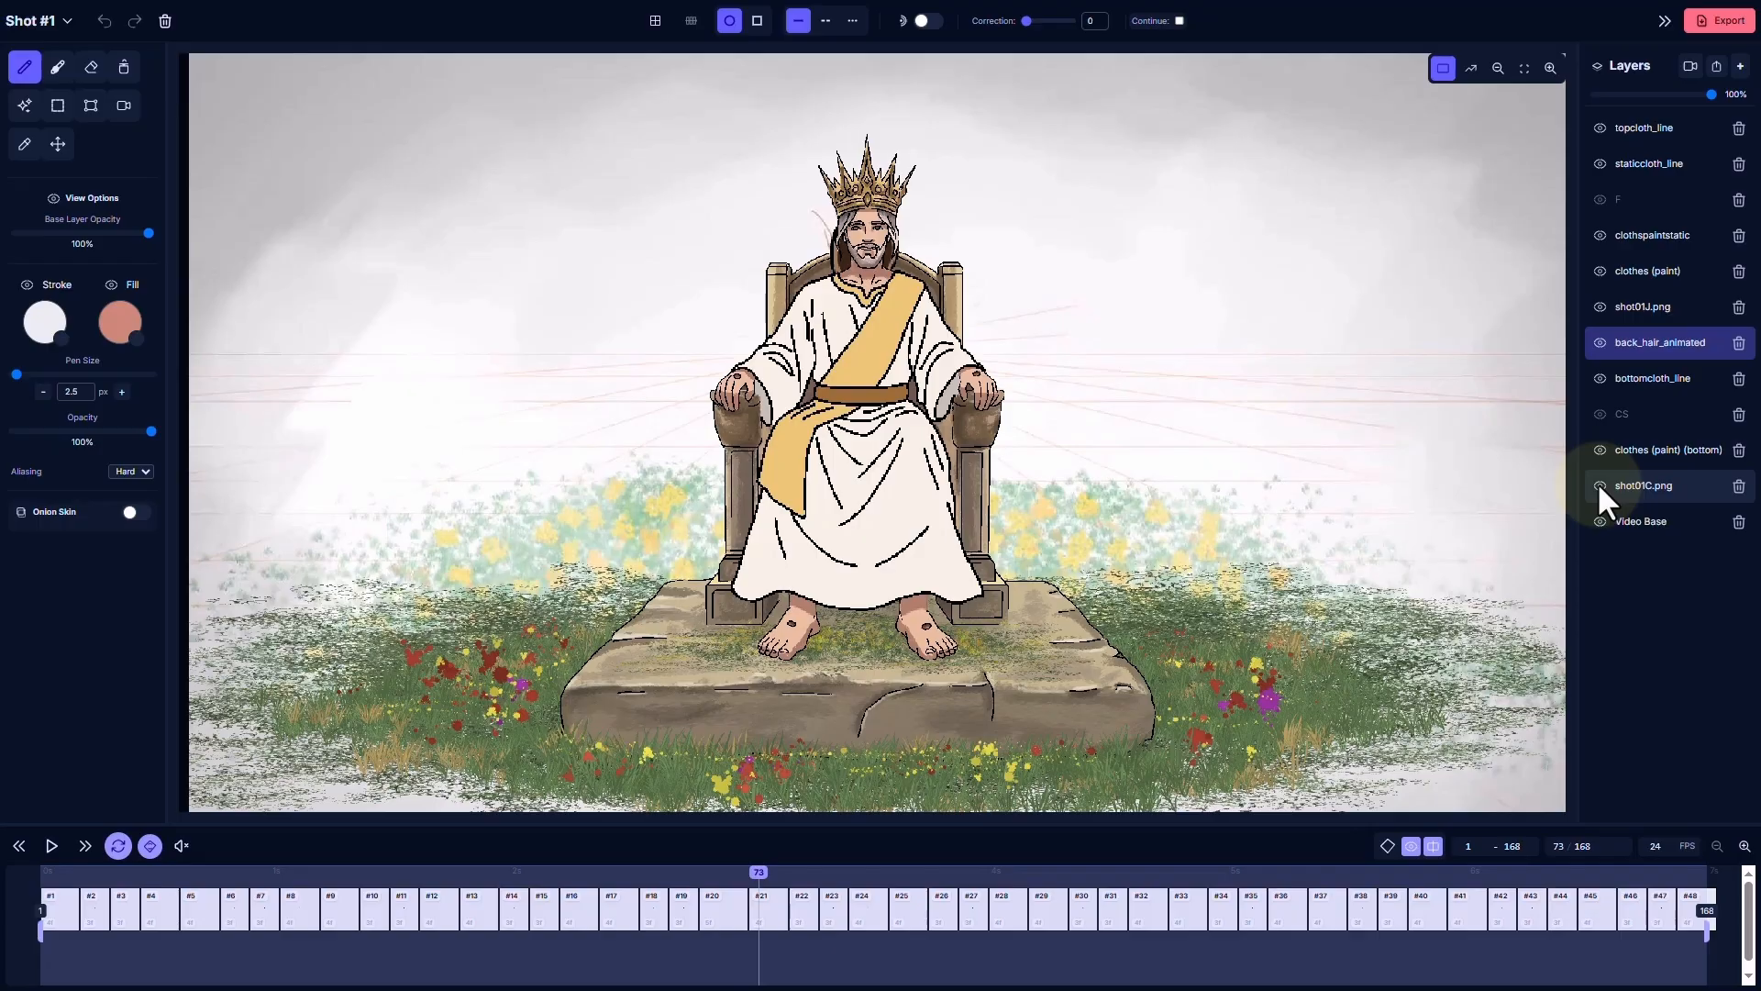
left_click(1667, 450)
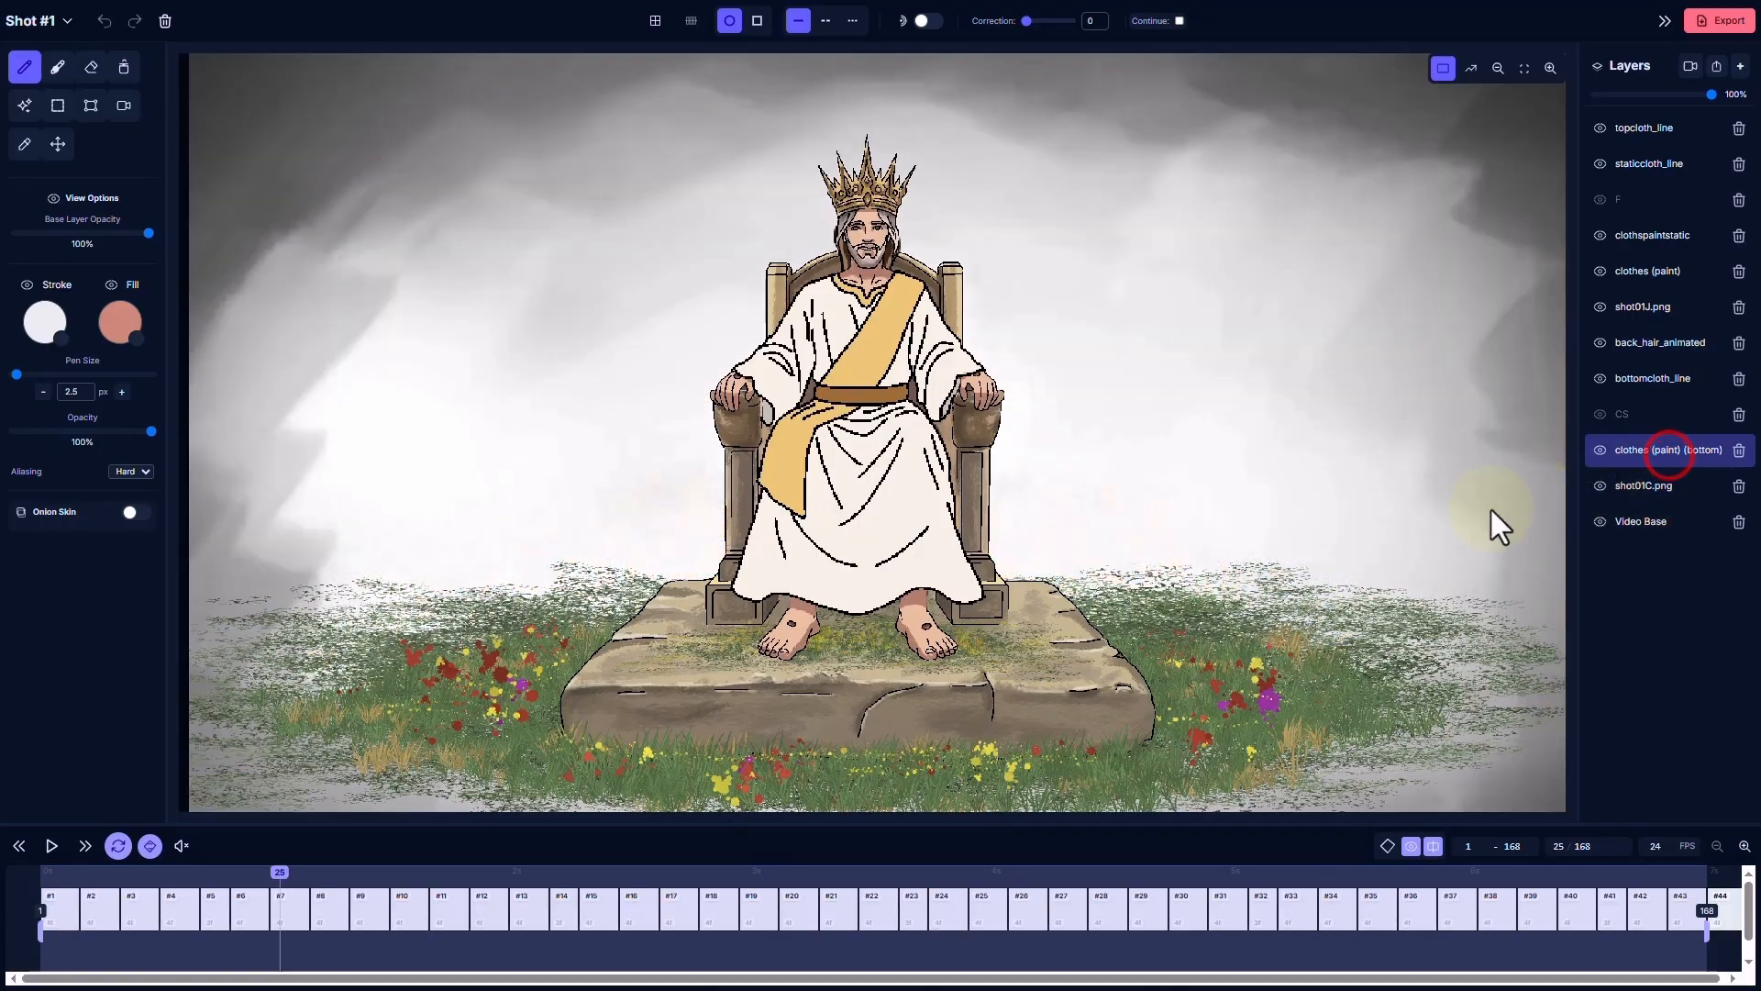
left_click_drag(280, 872, 855, 897)
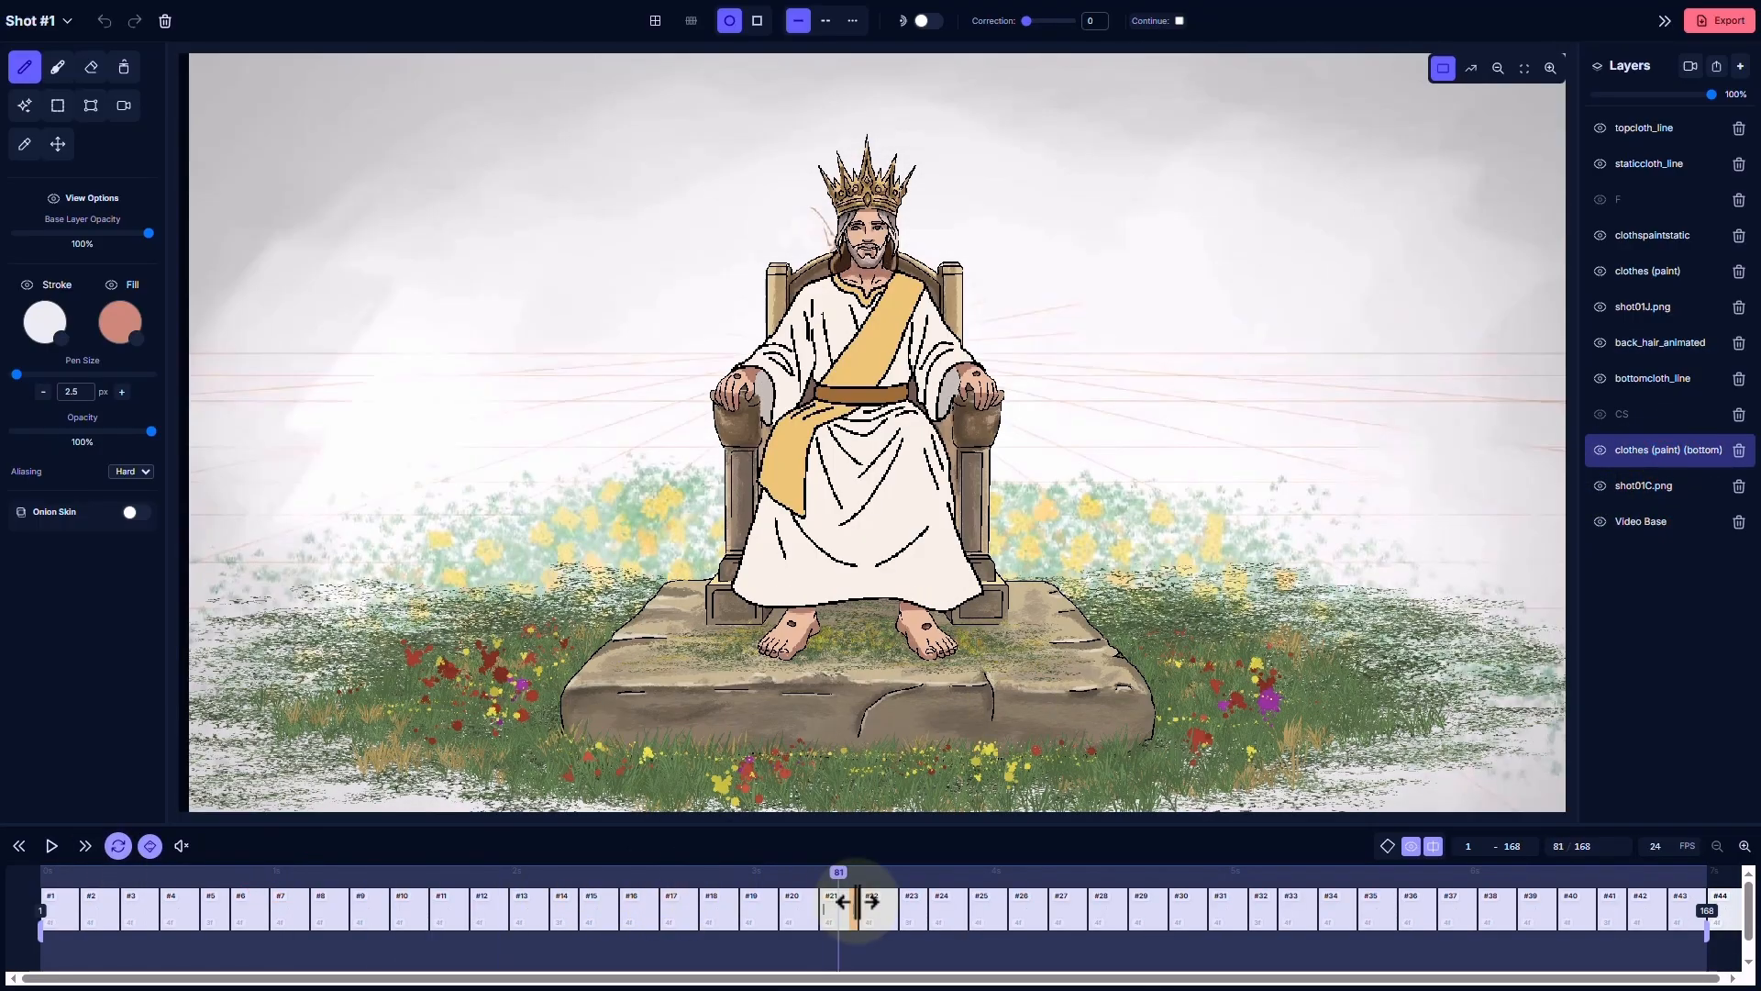
Hide shot 1's Video Base layer, scrub the artwork to frame 63, and return to the storyboard
left_click(1599, 522)
left_click_drag(220, 893, 658, 881)
left_click(55, 25)
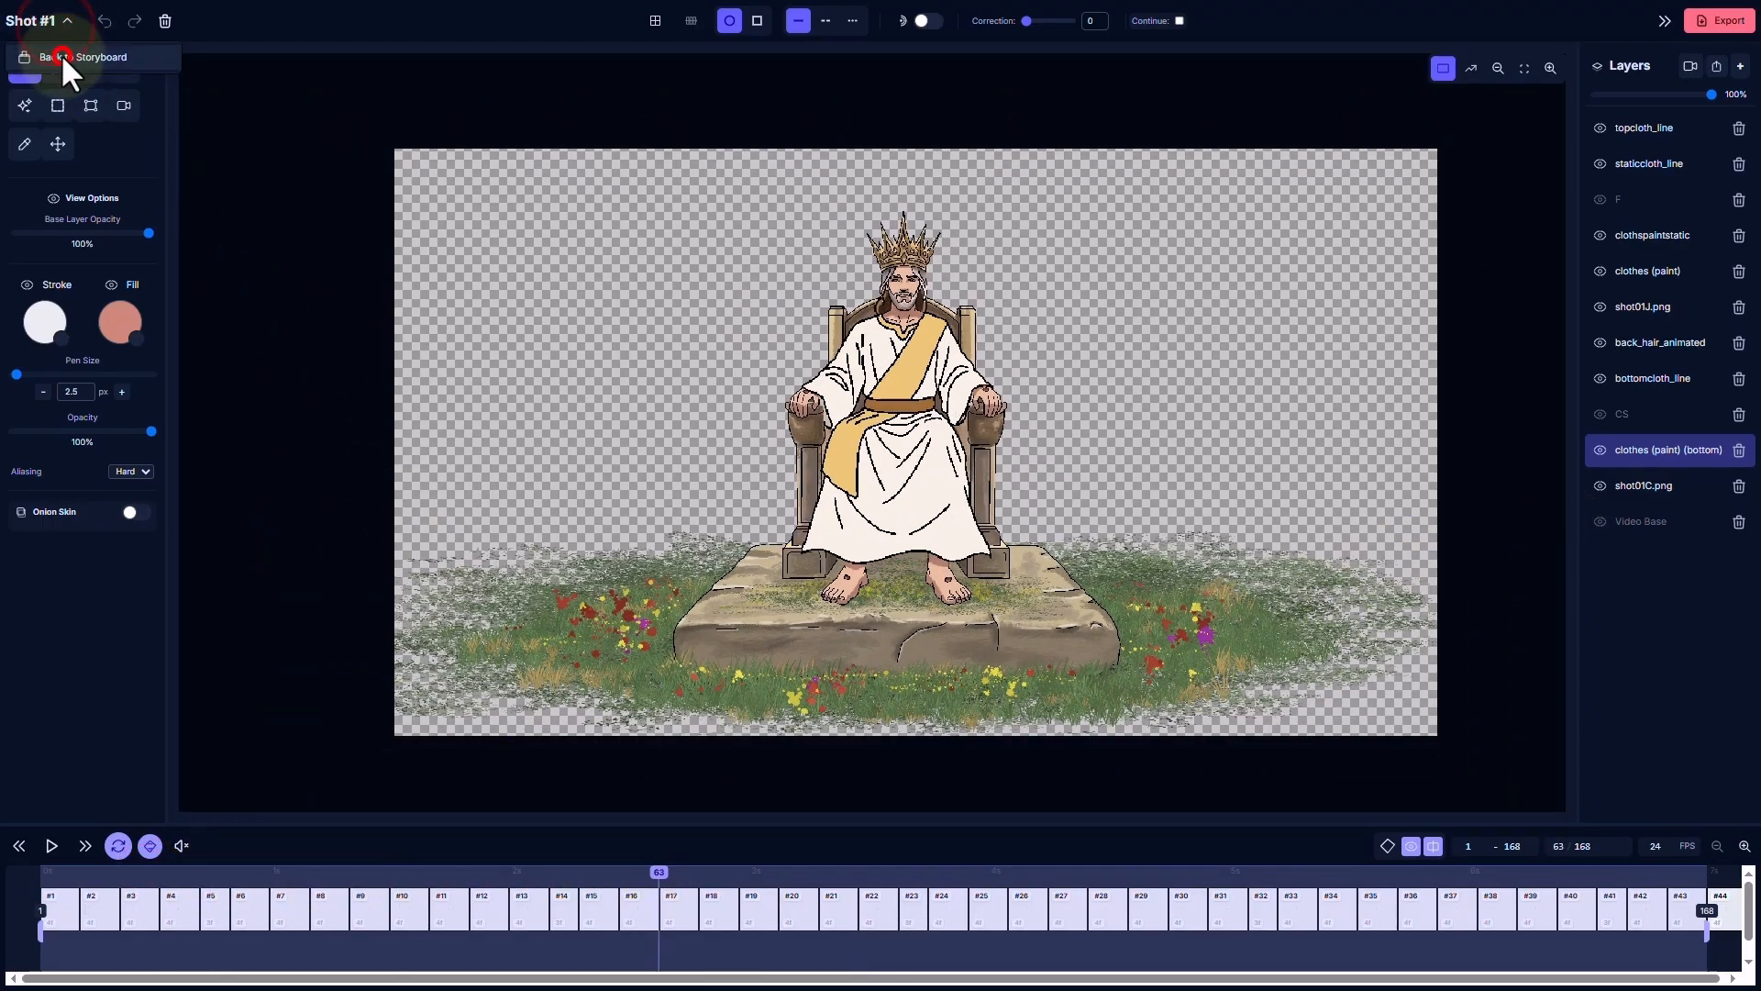
left_click(61, 53)
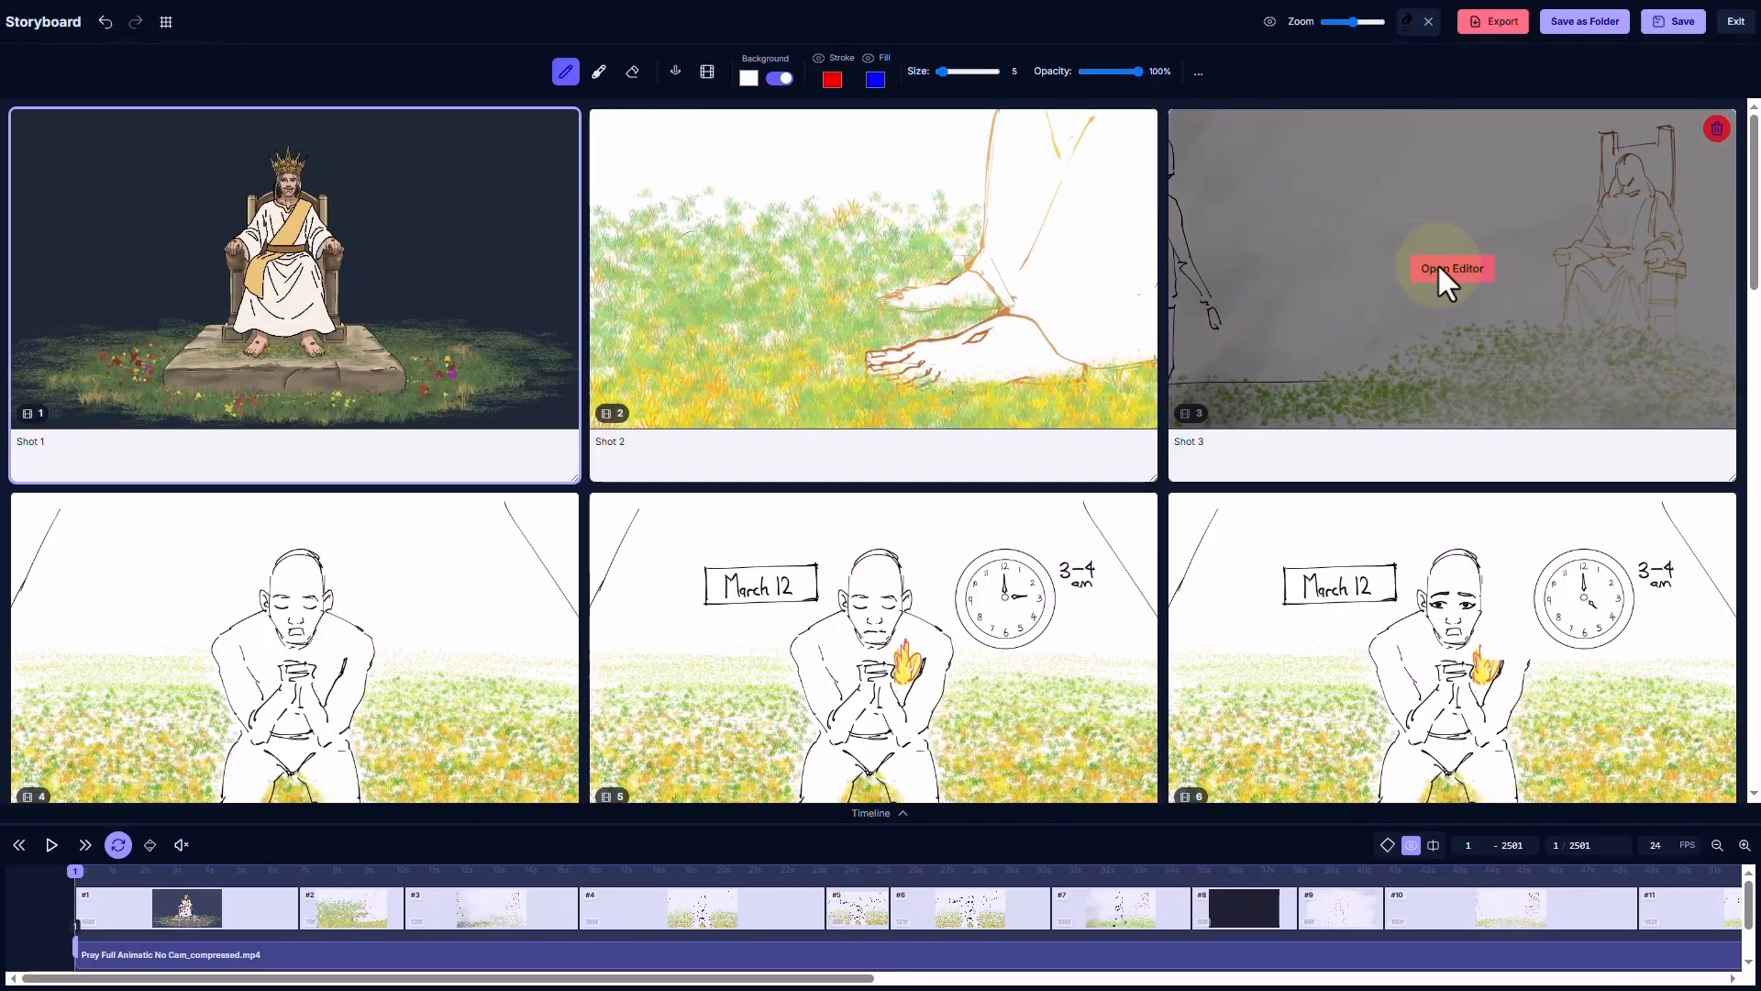
Open shot 3 in the editor, show its cover_edges, Lines, Shadow and Paint layers, and scrub to frame 40
left_click(1446, 272)
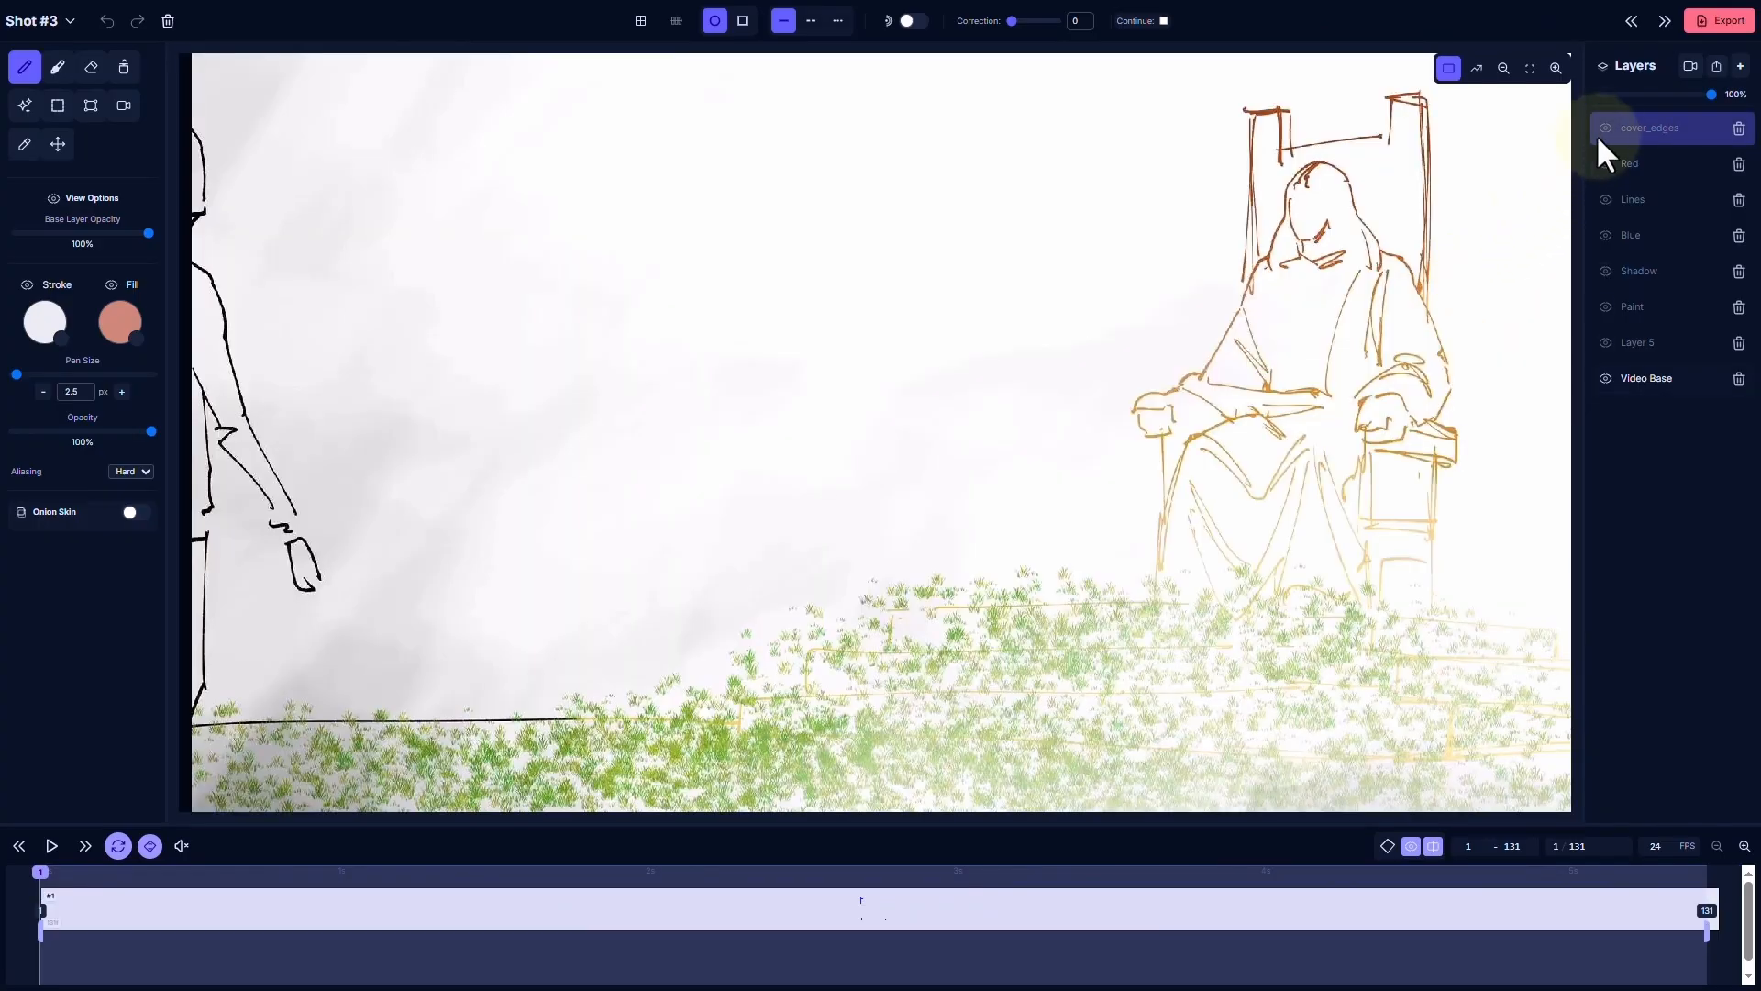
left_click(1603, 202)
left_click(1605, 272)
left_click(1605, 306)
left_click_drag(101, 871, 544, 869)
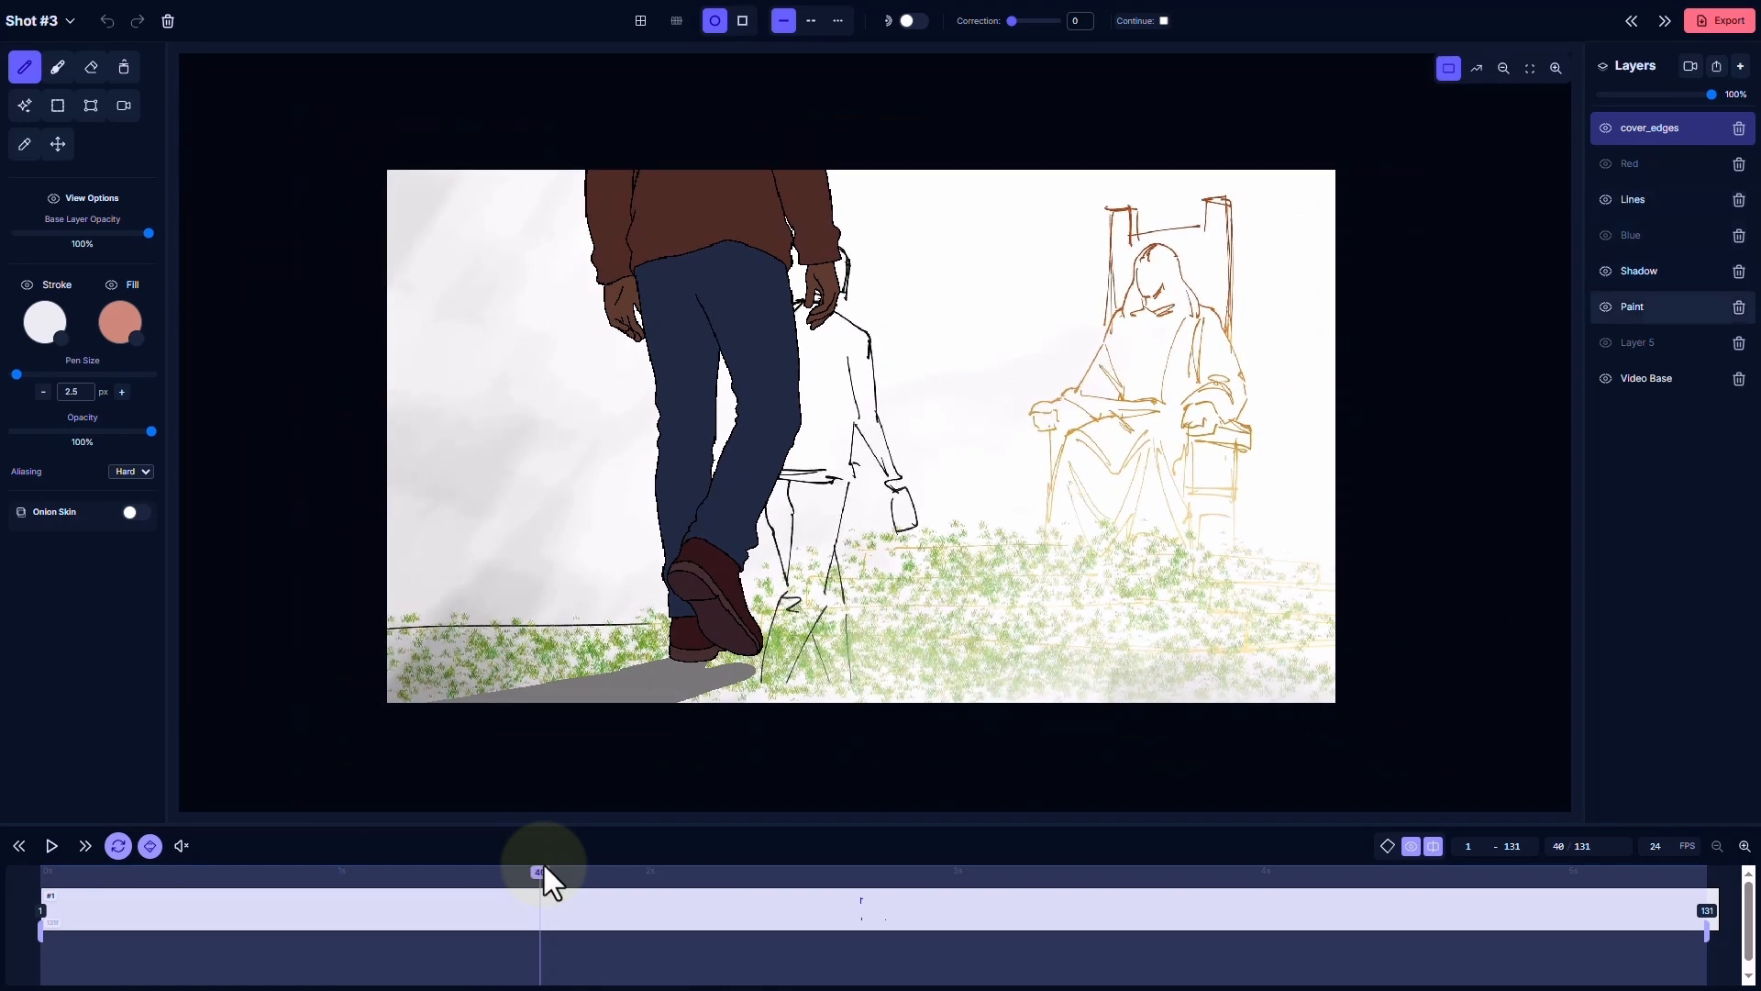
Hide shot 3's Video Base layer, show Layer 5, and scrub to frame 96
left_click(1606, 378)
left_click(1606, 342)
left_click_drag(547, 872, 1252, 867)
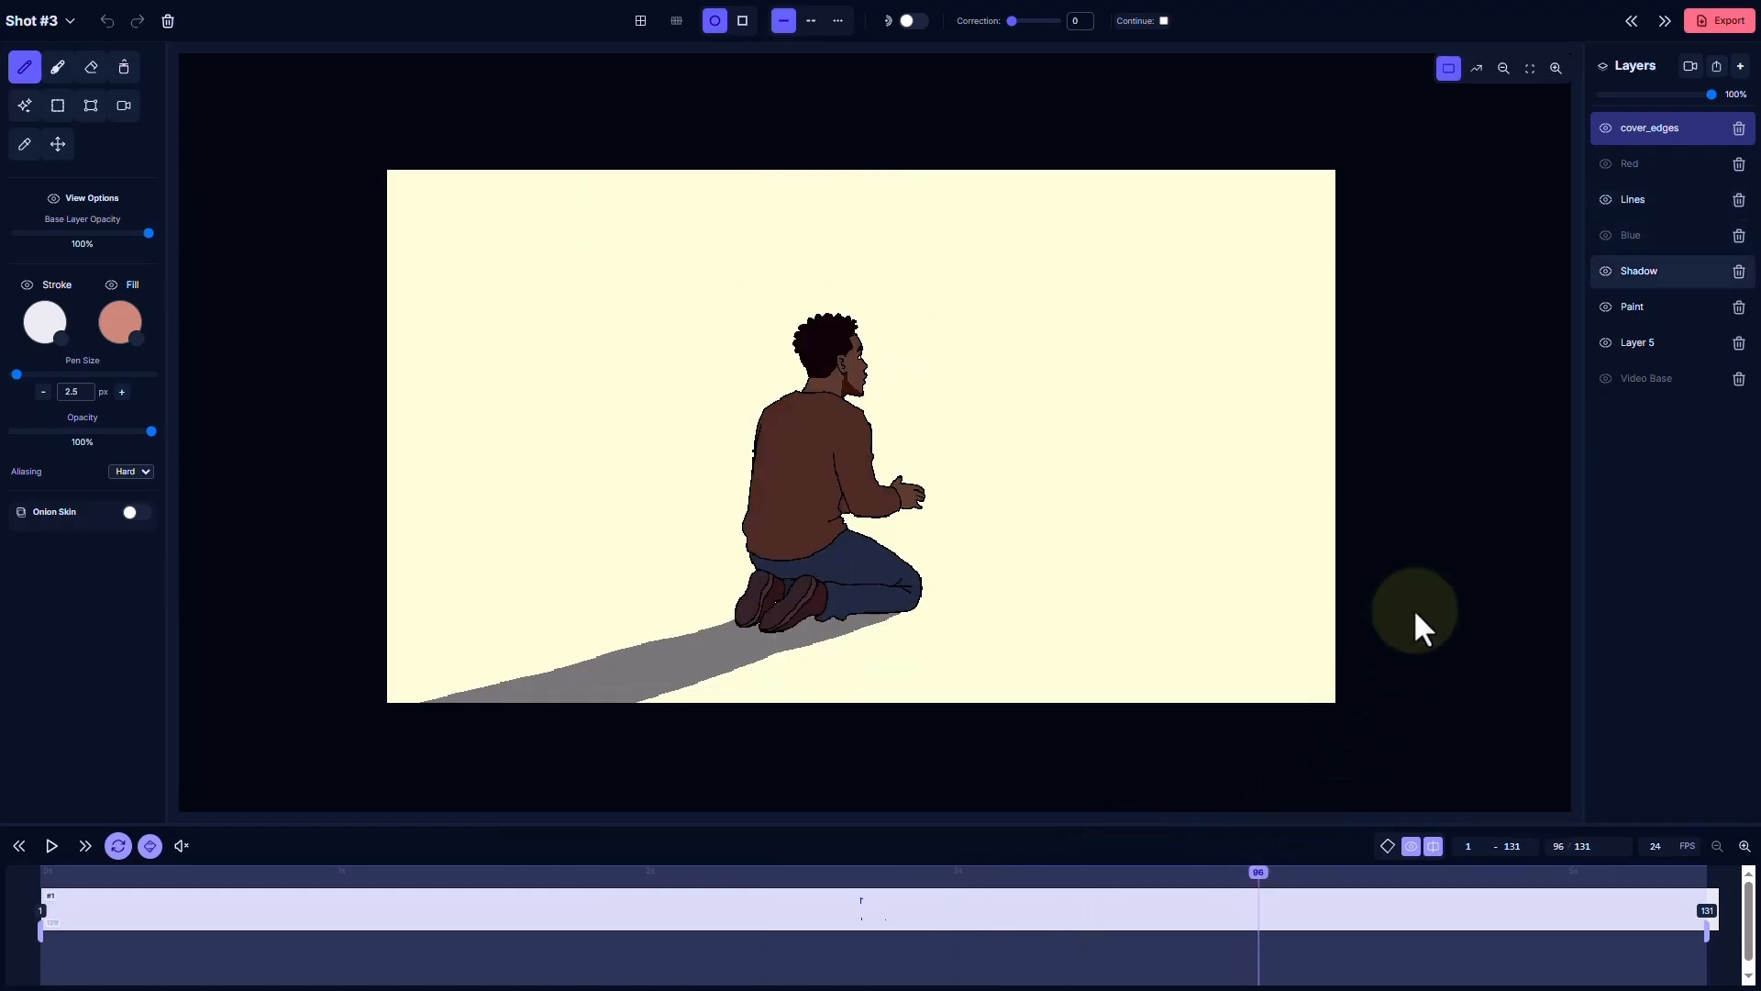
Show shot 3's Red and Blue layers and scrub through the Lines layer's keyframes to frame 97
left_click(1605, 306)
left_click(1605, 307)
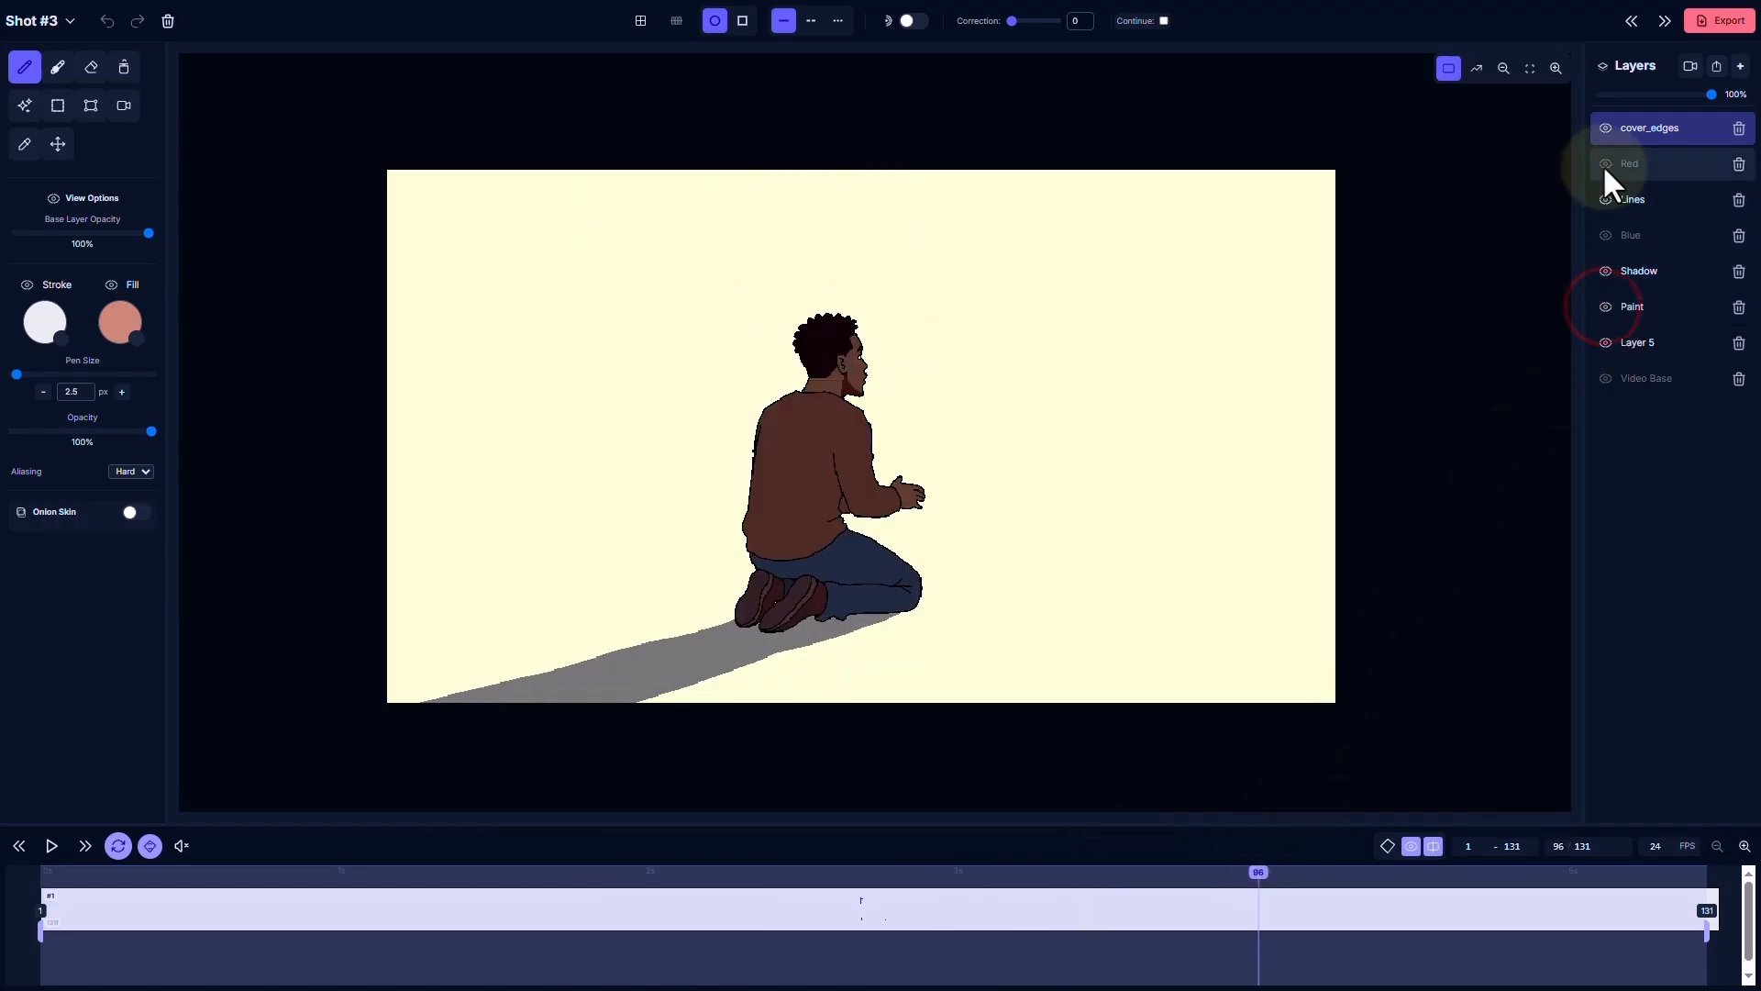
left_click(1605, 163)
left_click(1605, 235)
left_click(1663, 200)
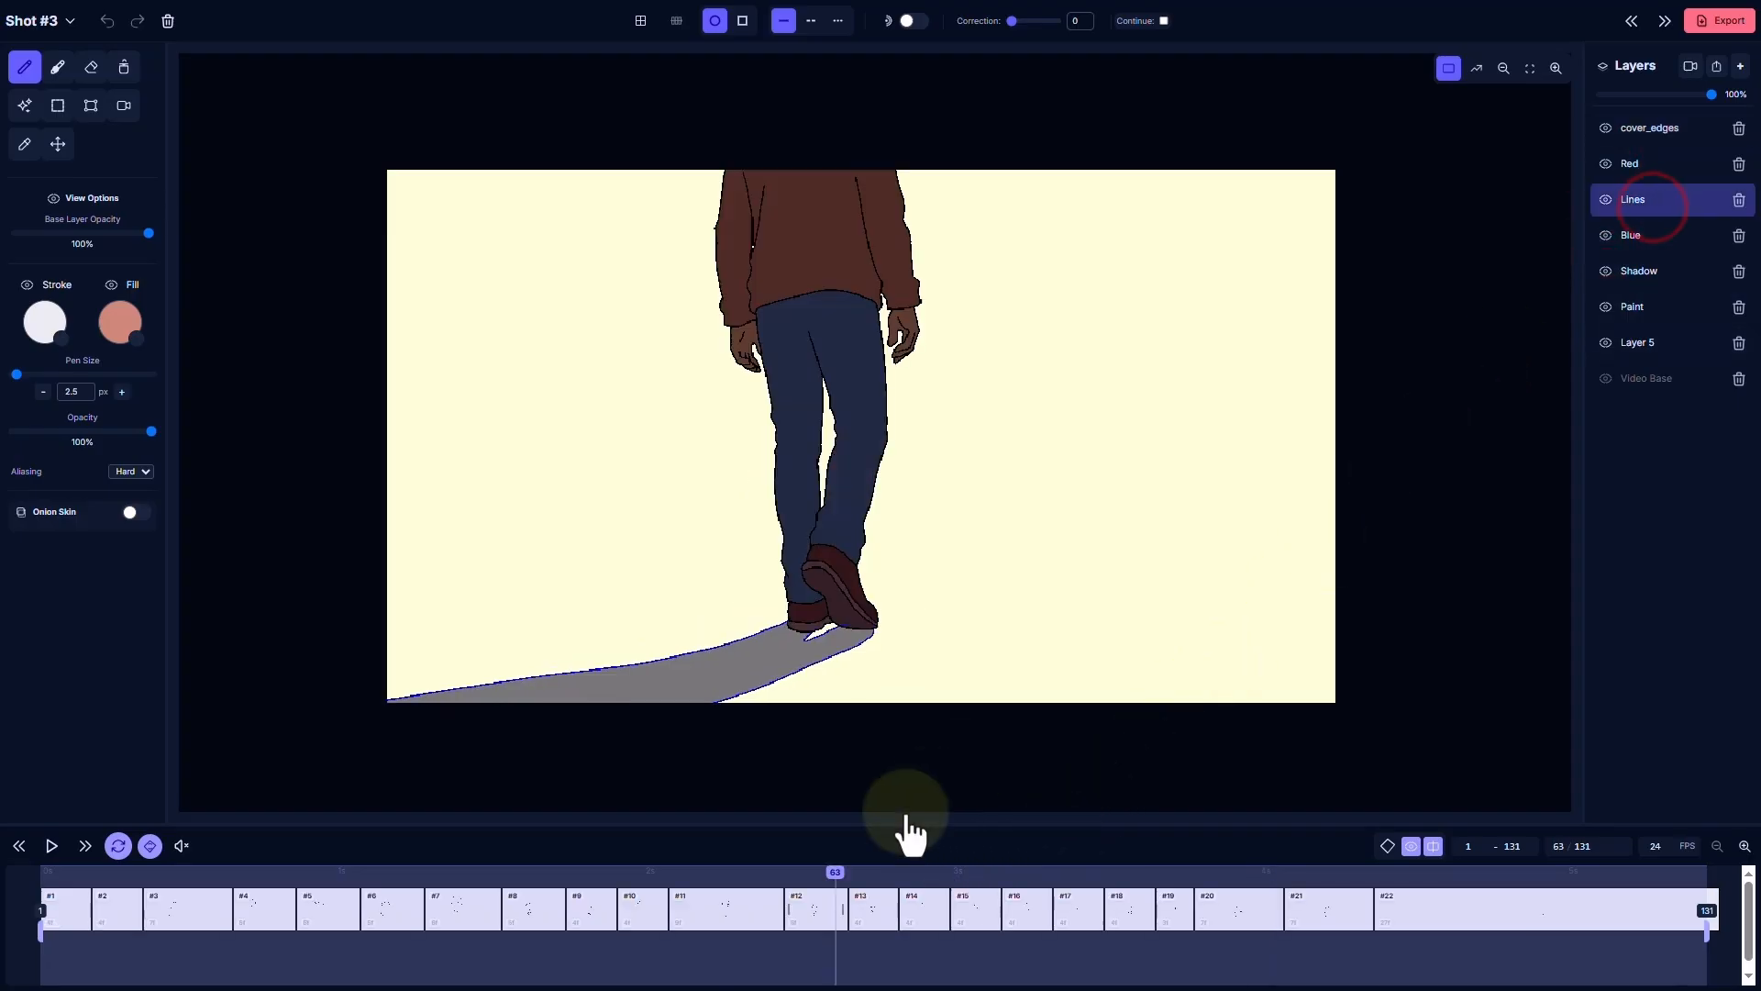
left_click_drag(829, 871, 516, 876)
left_click_drag(977, 886, 1271, 877)
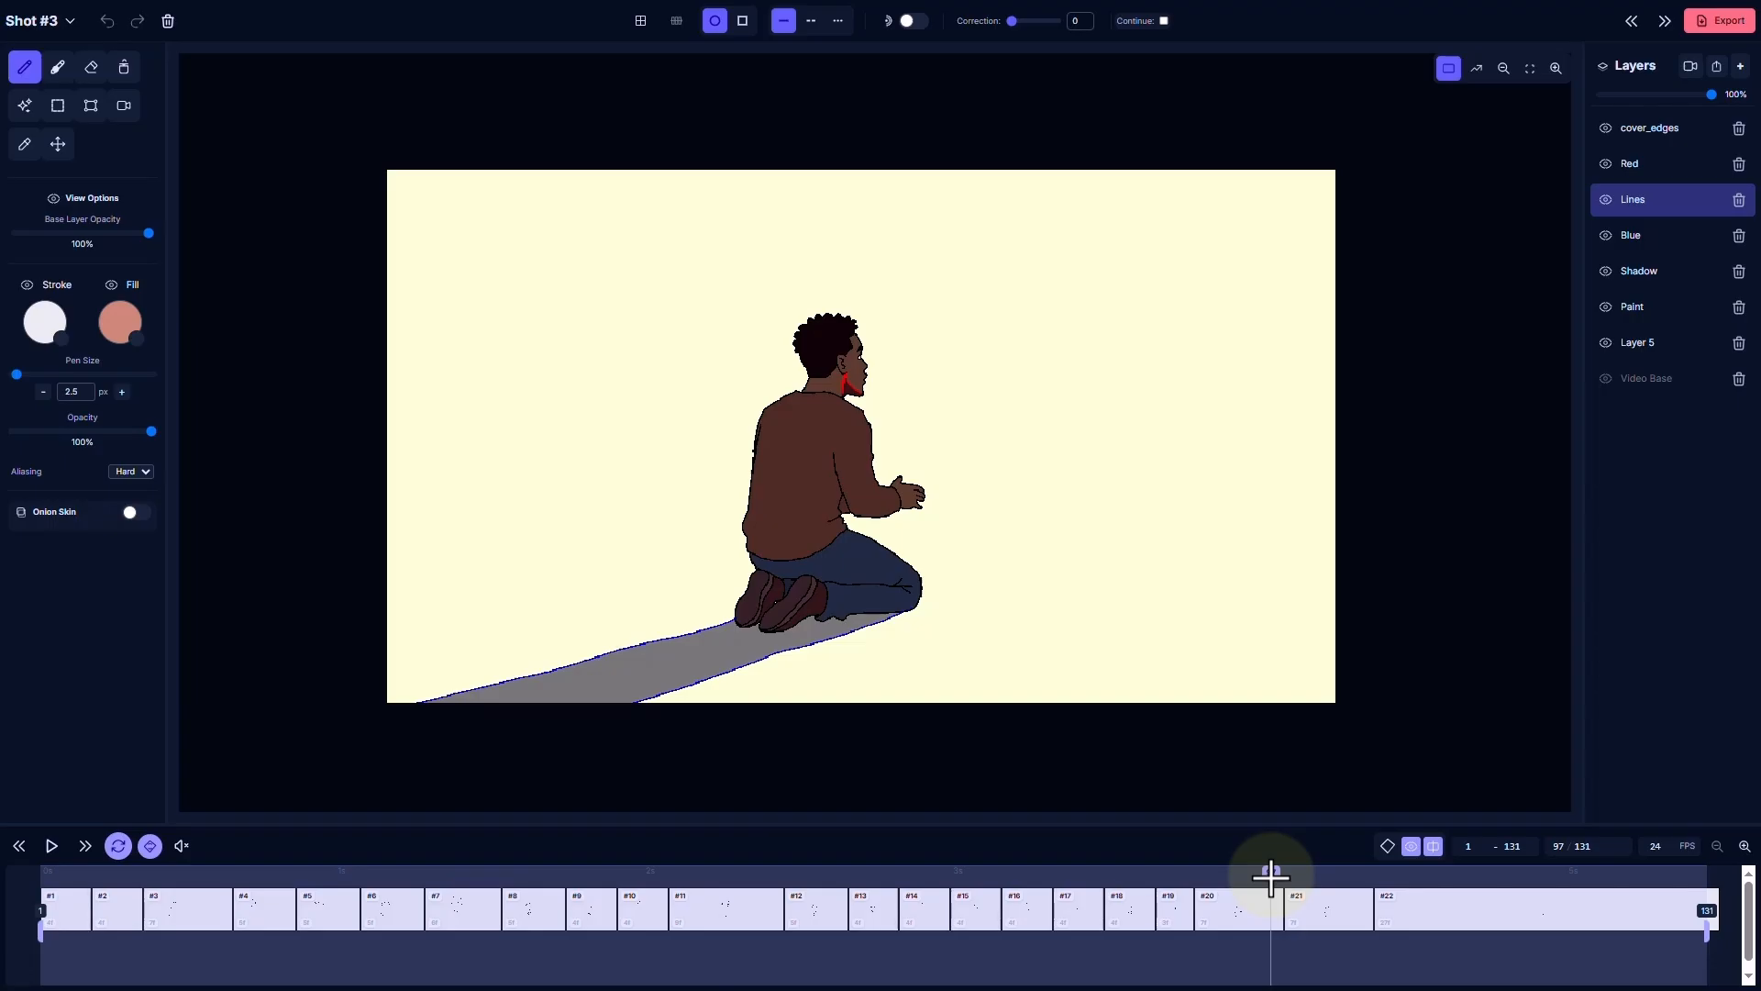
Move on to shot 4 and show its CL, mouth_tak, mouth_tak (Colour) and A layers
left_click(1663, 20)
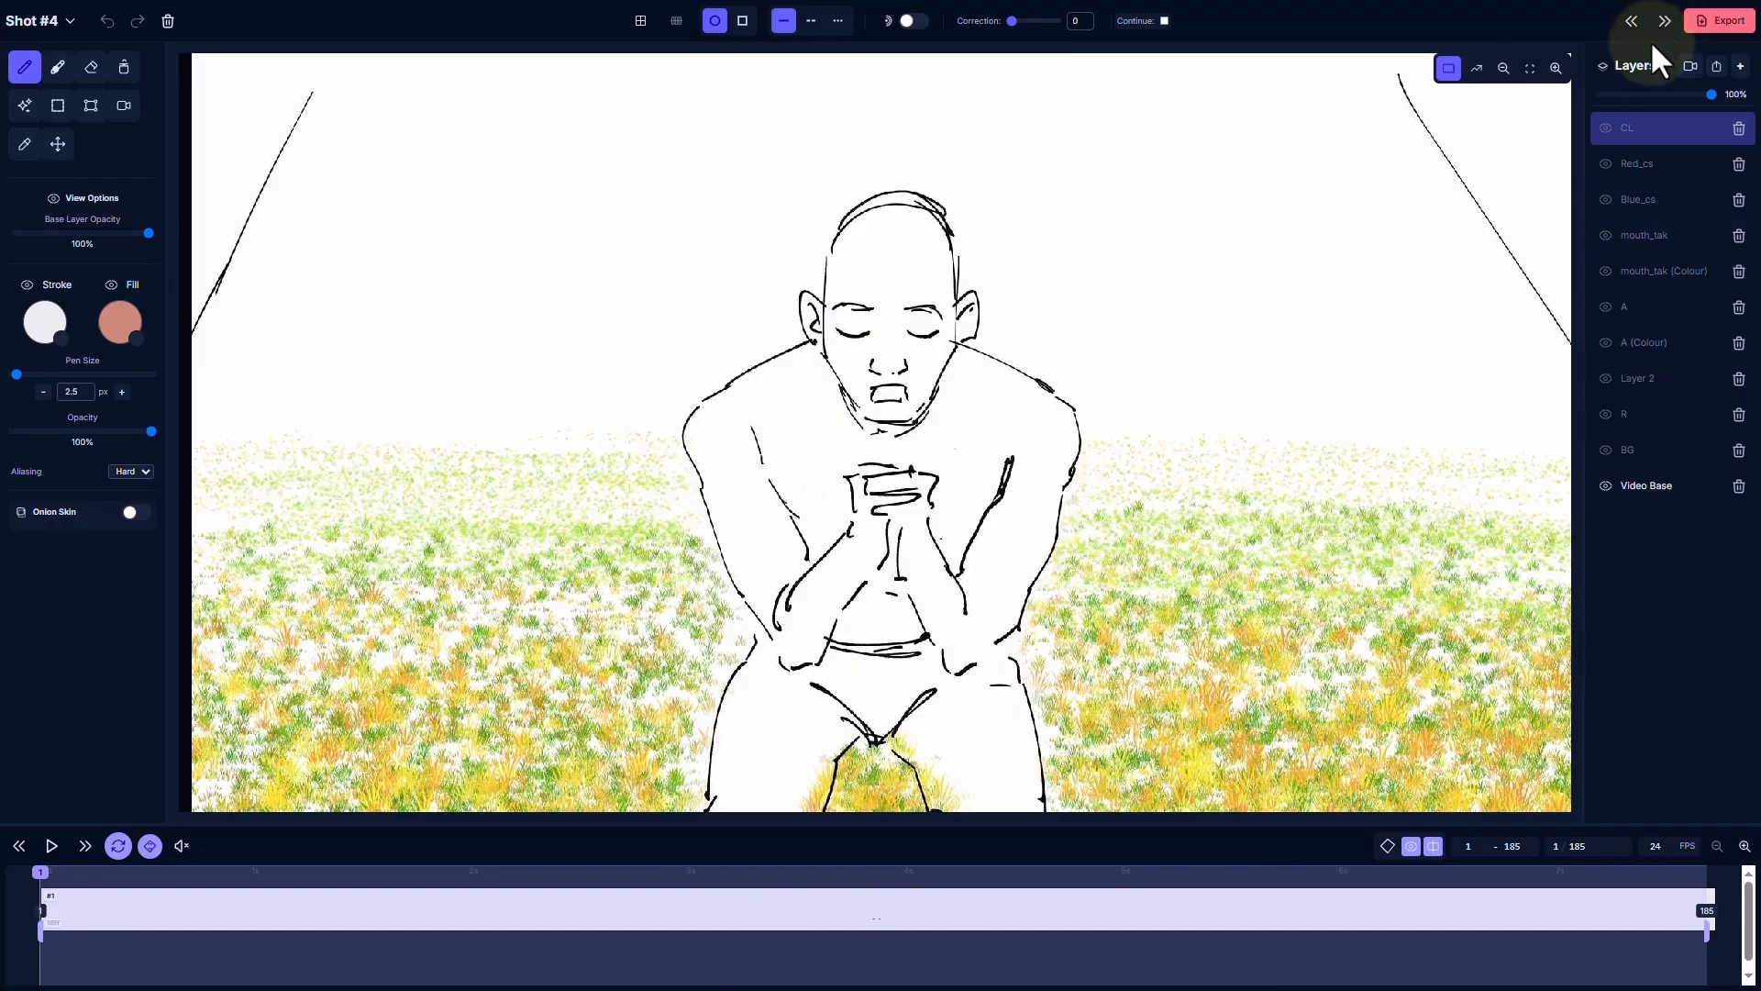
left_click(1605, 129)
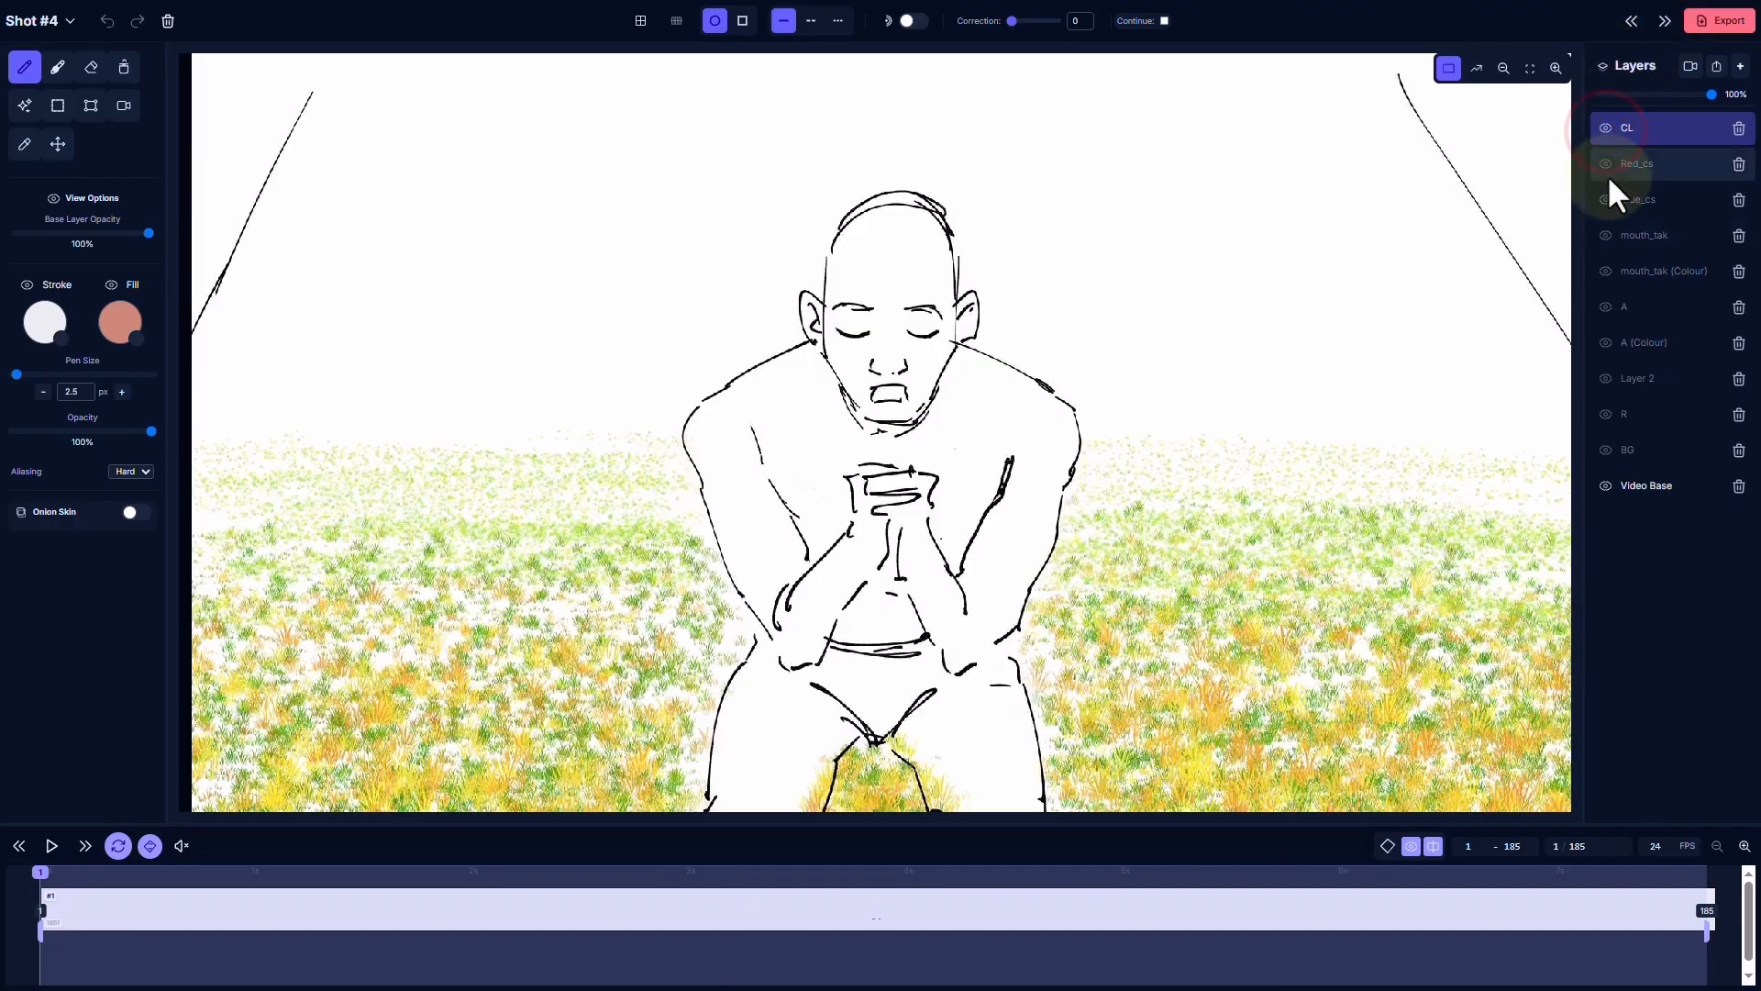
left_click(1606, 236)
left_click(1606, 271)
left_click(1605, 306)
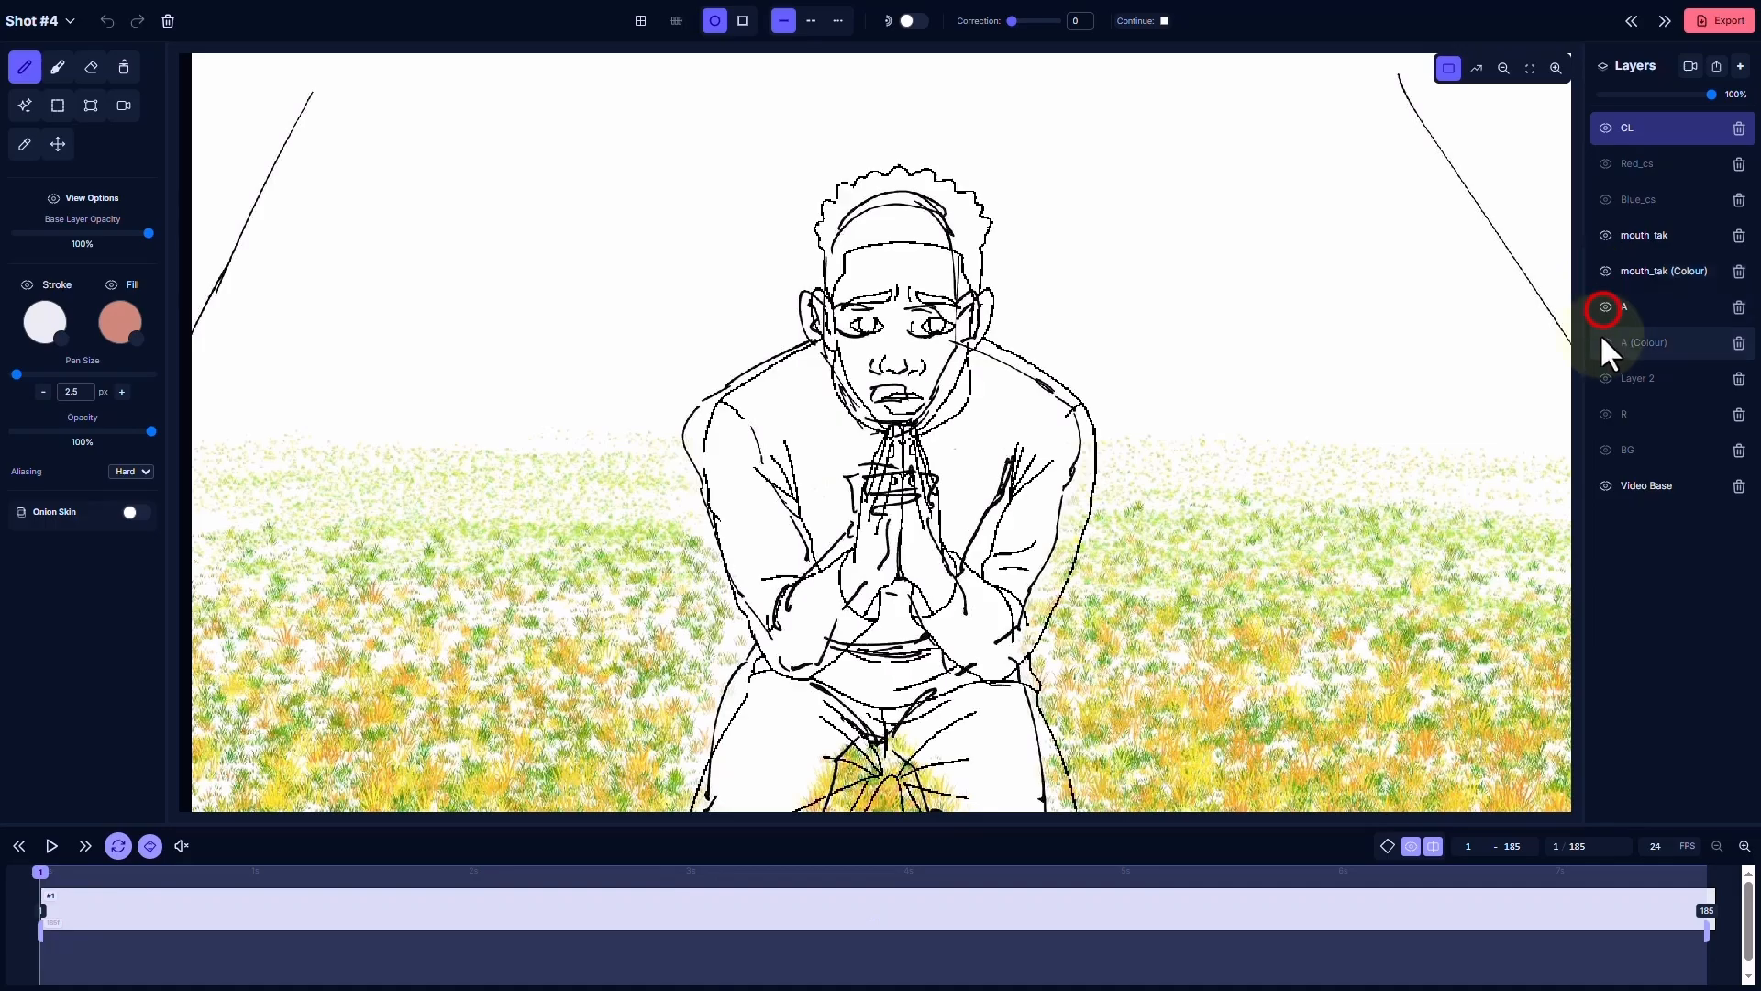
Show shot 4's A (Colour), Layer 2 and BG layers, hide Video Base, and scrub to frame 128
left_click(1605, 342)
left_click(1605, 378)
left_click(1605, 450)
left_click(1605, 485)
mouse_move(1187, 908)
left_mouse_down()
mouse_move(1344, 909)
mouse_move(1223, 896)
mouse_move(1178, 867)
left_mouse_up()
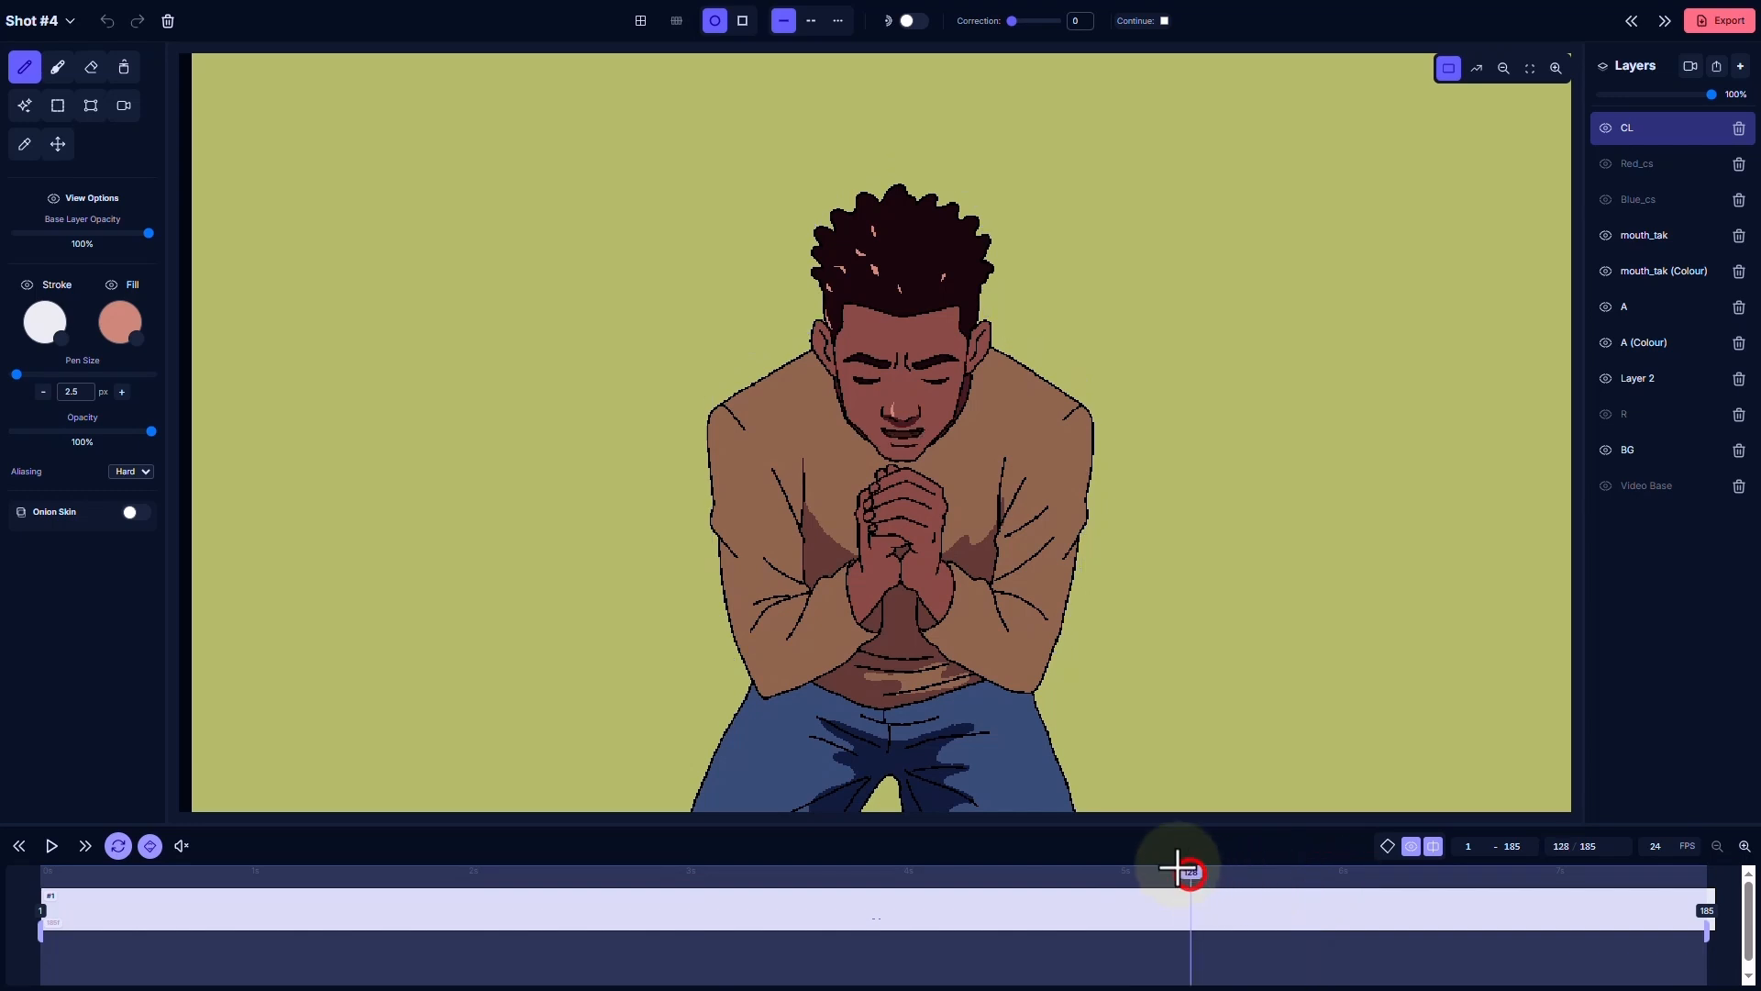
Step back through the shots to shot 2 and return to the storyboard
left_click(65, 21)
left_click(1561, 28)
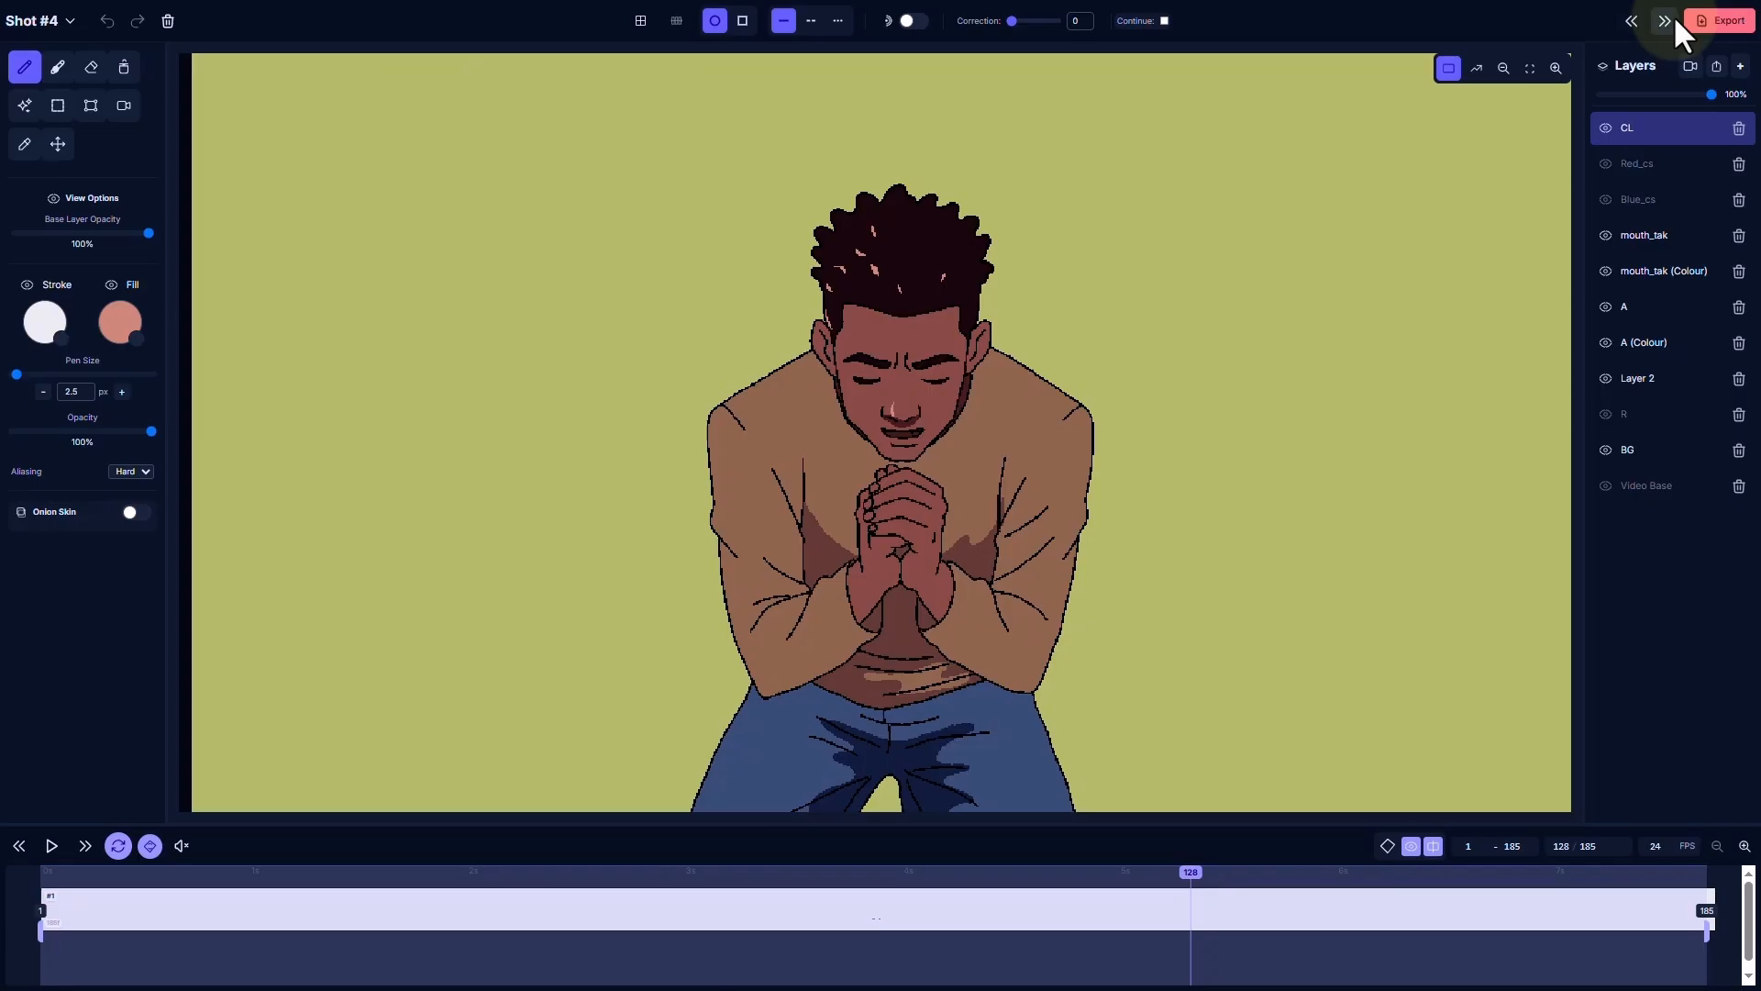
left_click(1637, 20)
left_click(1636, 21)
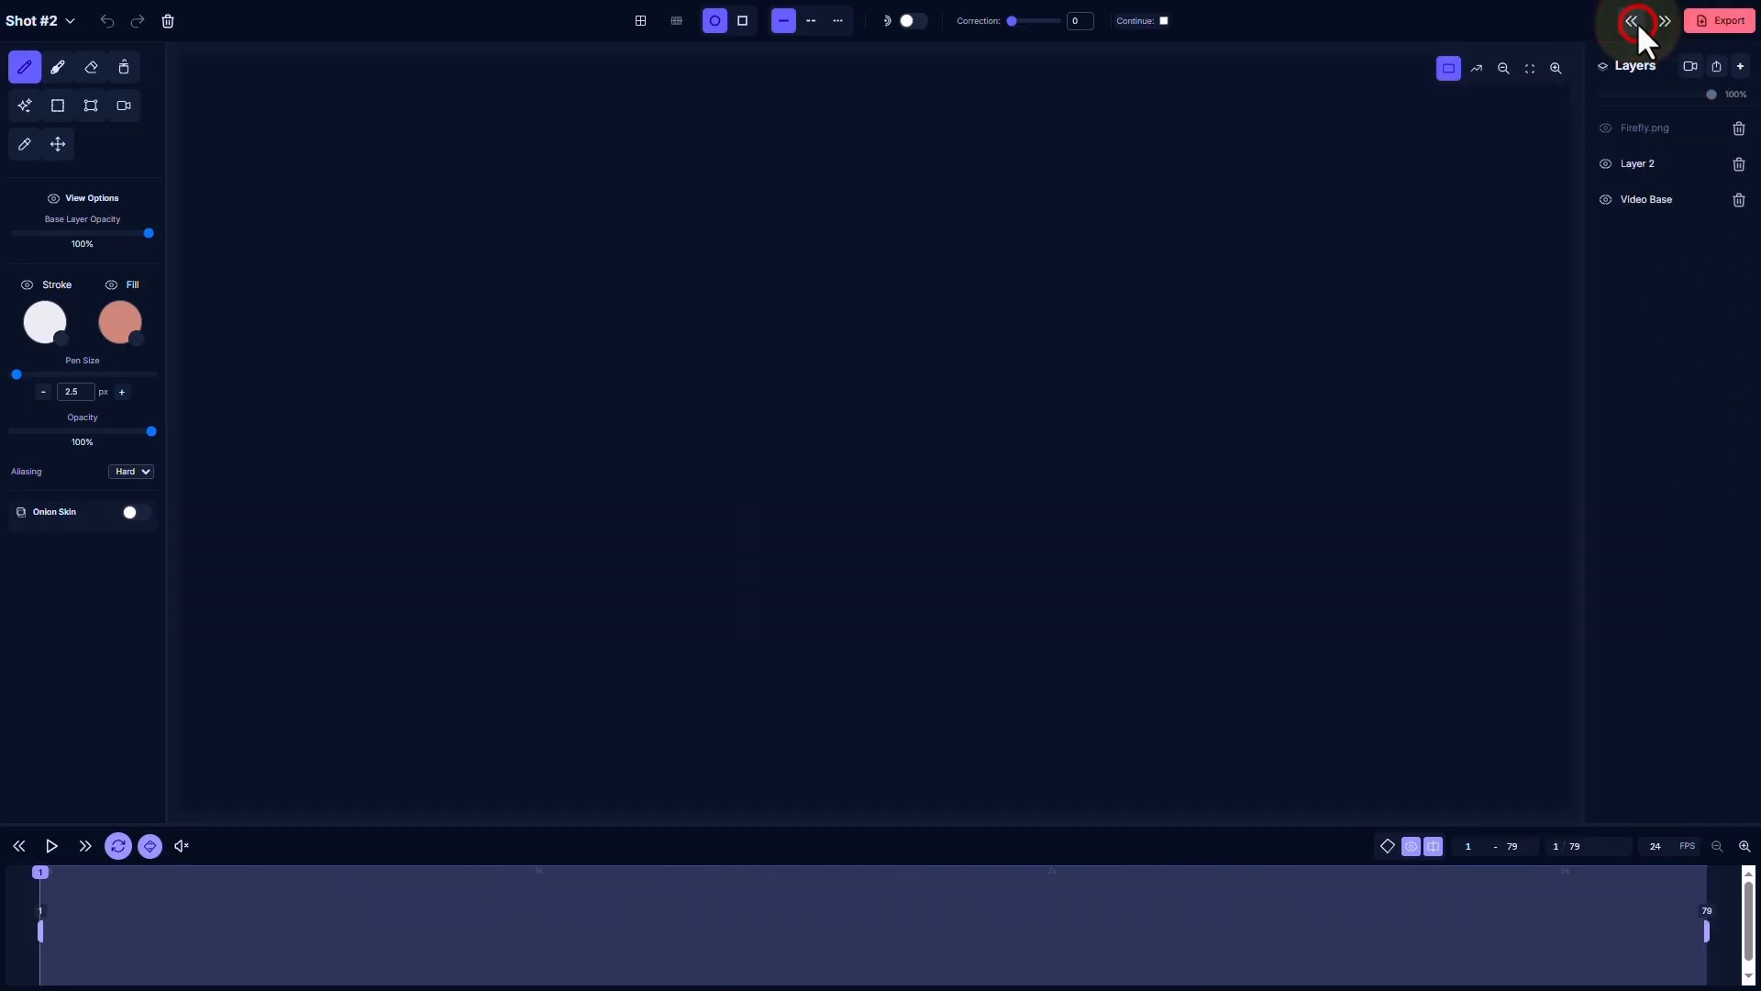
left_click(31, 20)
left_click(52, 56)
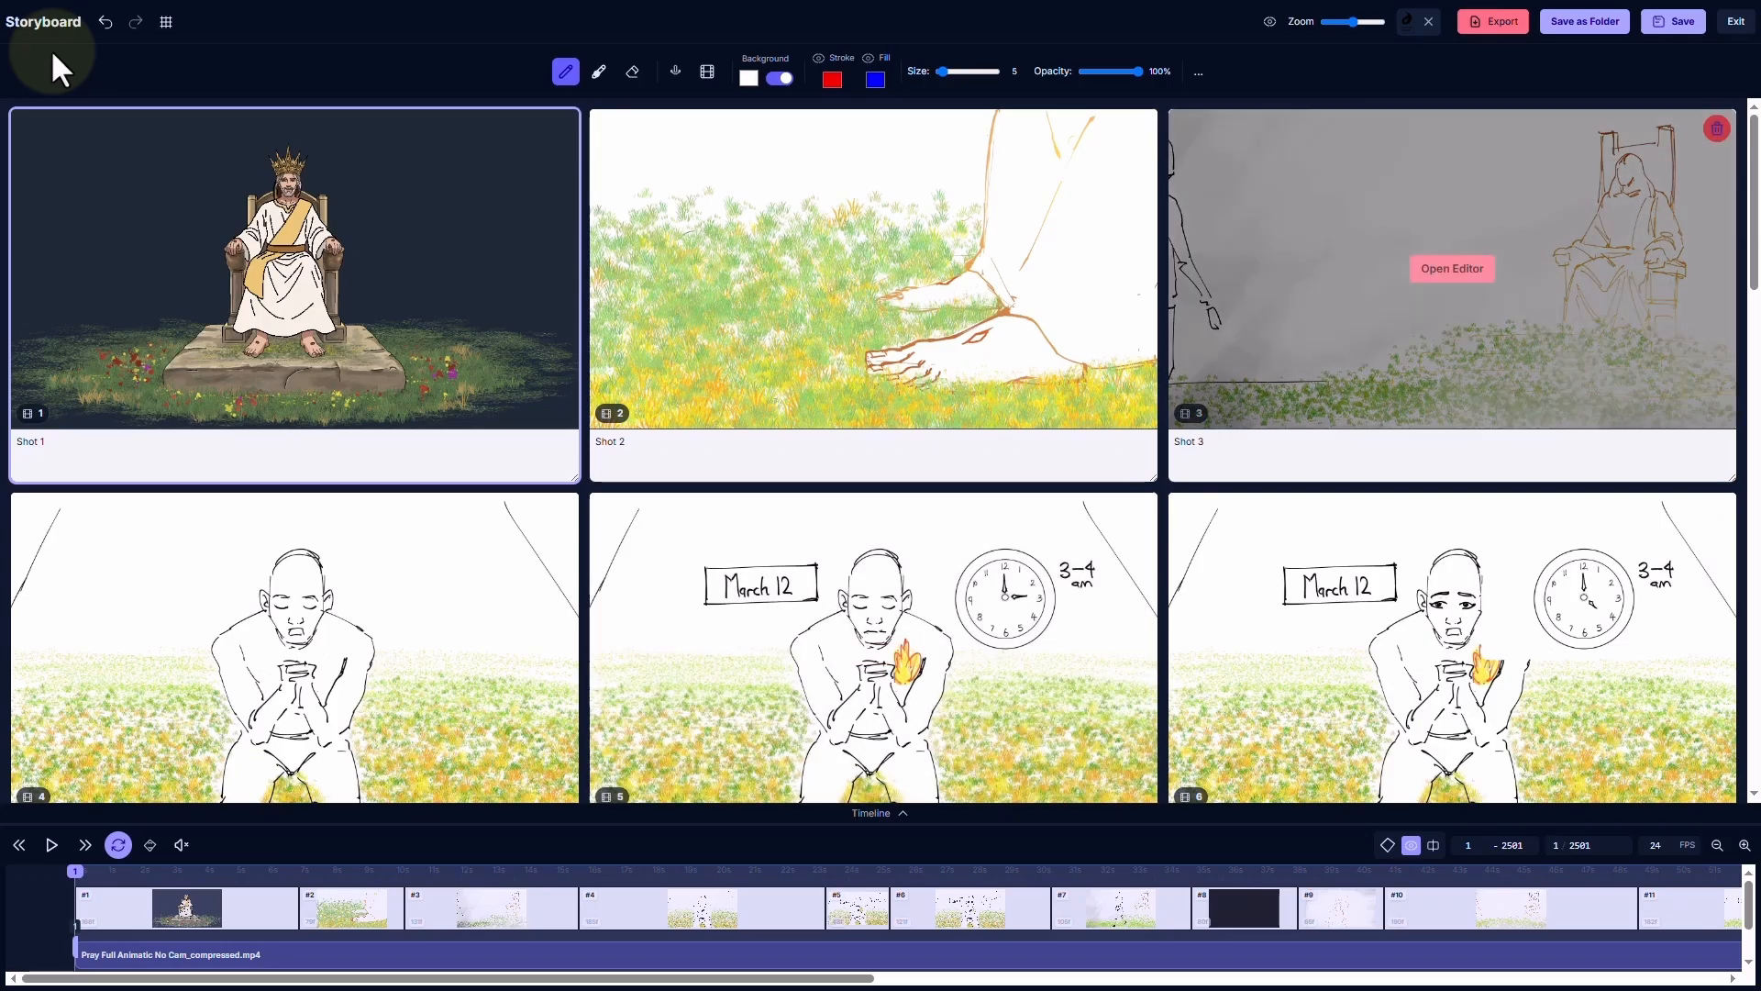
Refresh the shot thumbnails with the Animatic Tool and close the tool
left_click(701, 70)
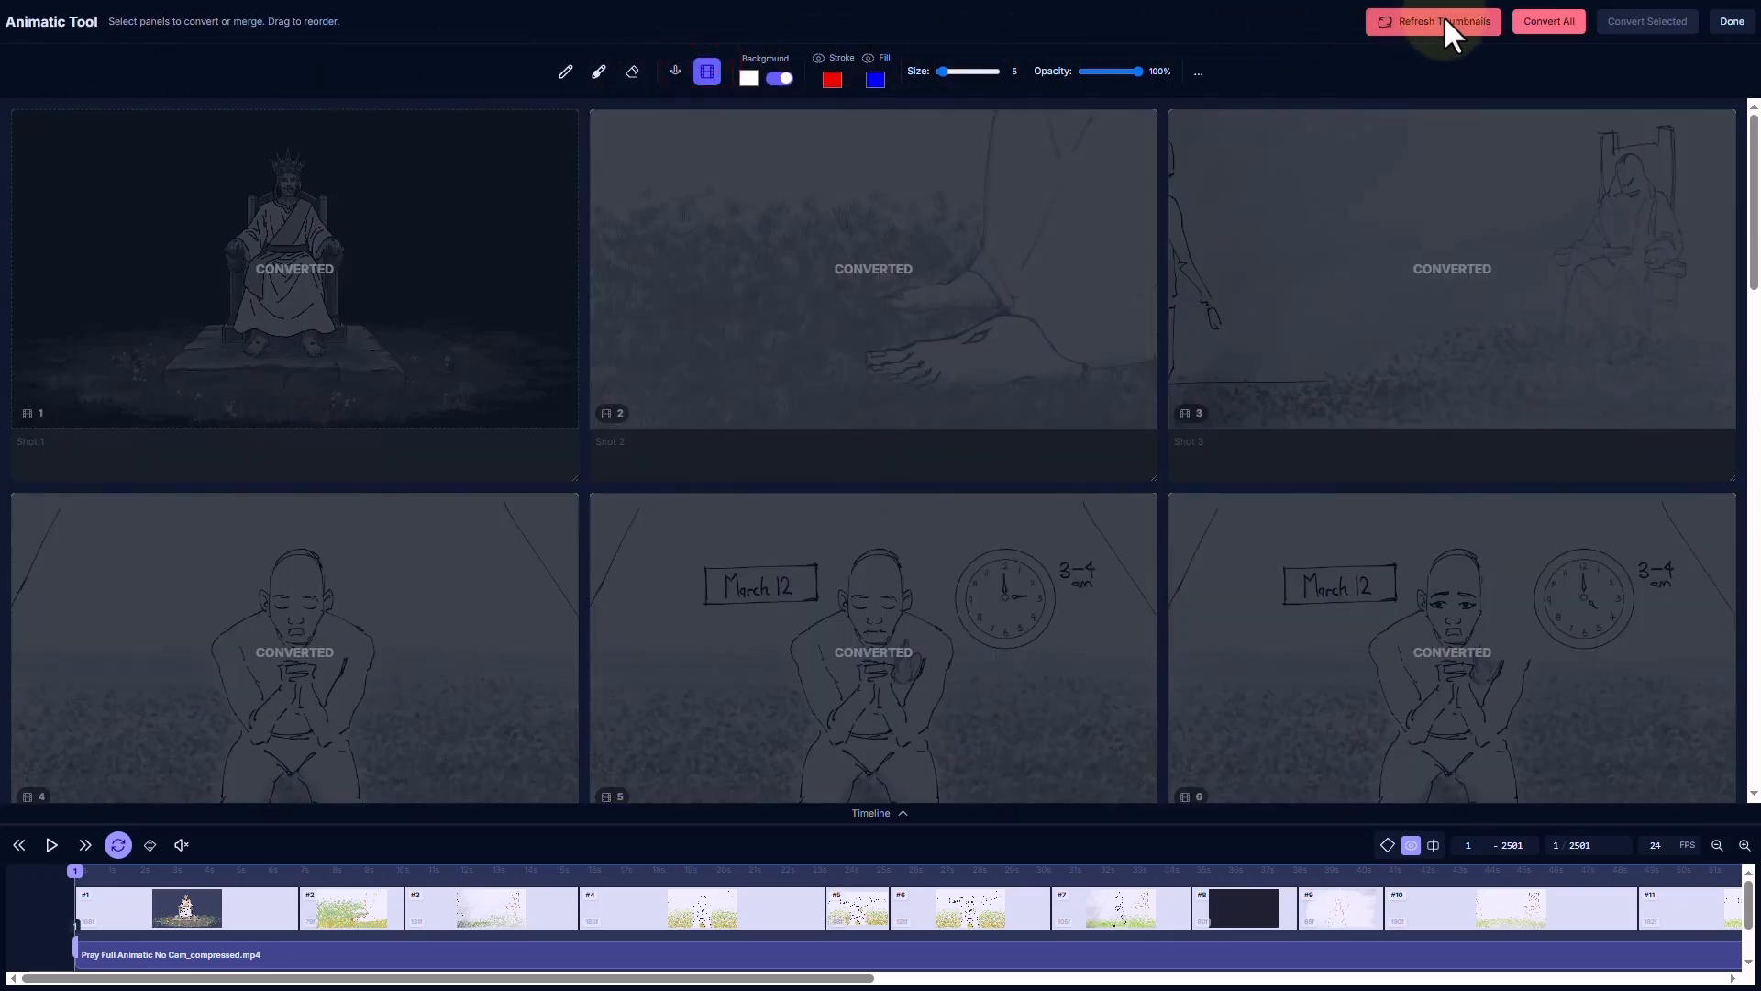
left_click(1733, 22)
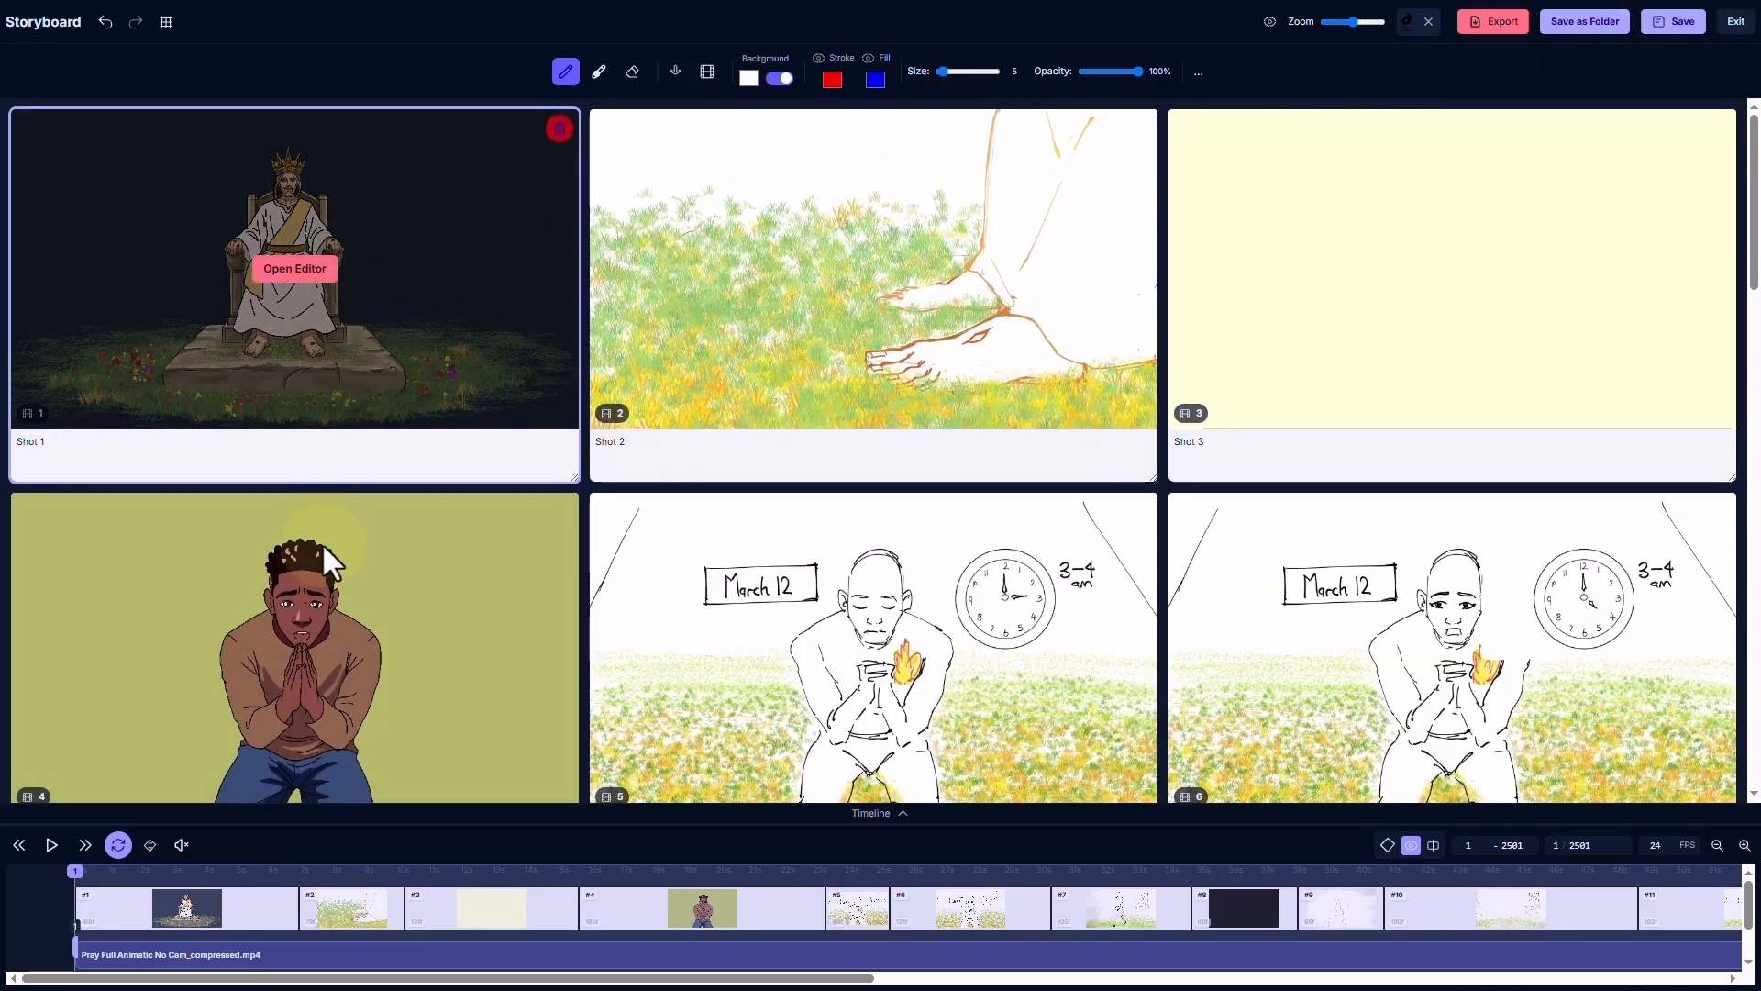
Open shot 4, bring up its export options, and return to the storyboard
left_click(310, 650)
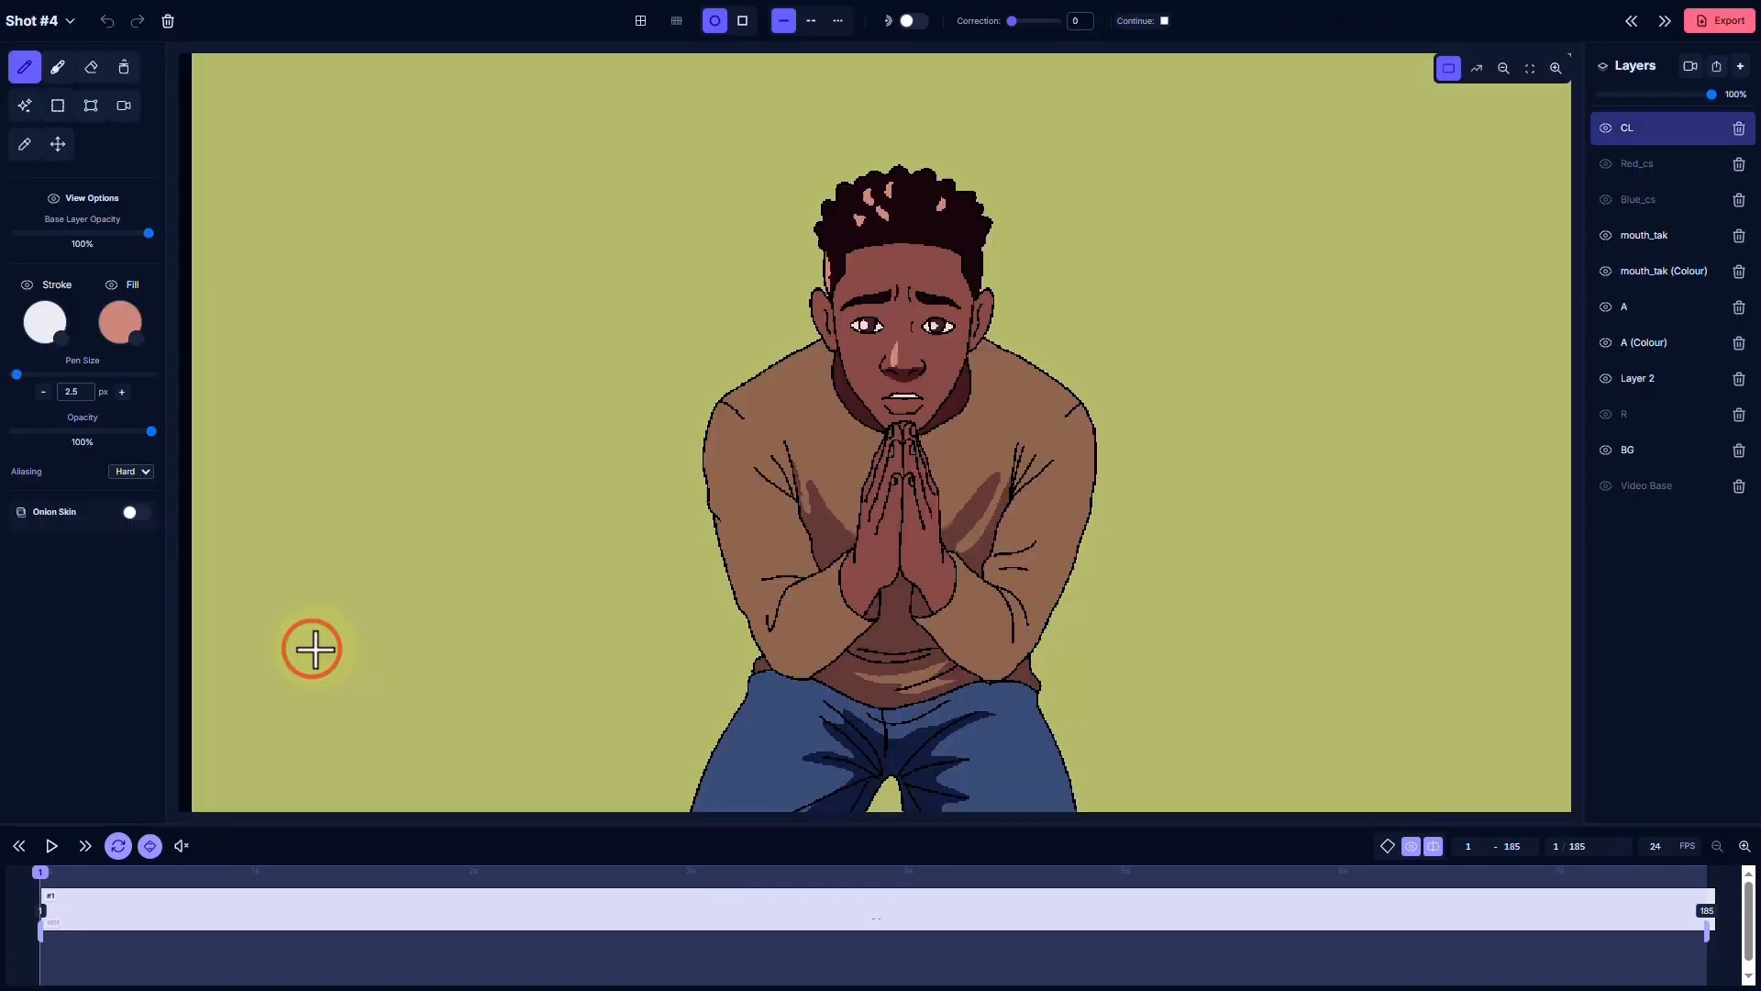
left_click(1716, 18)
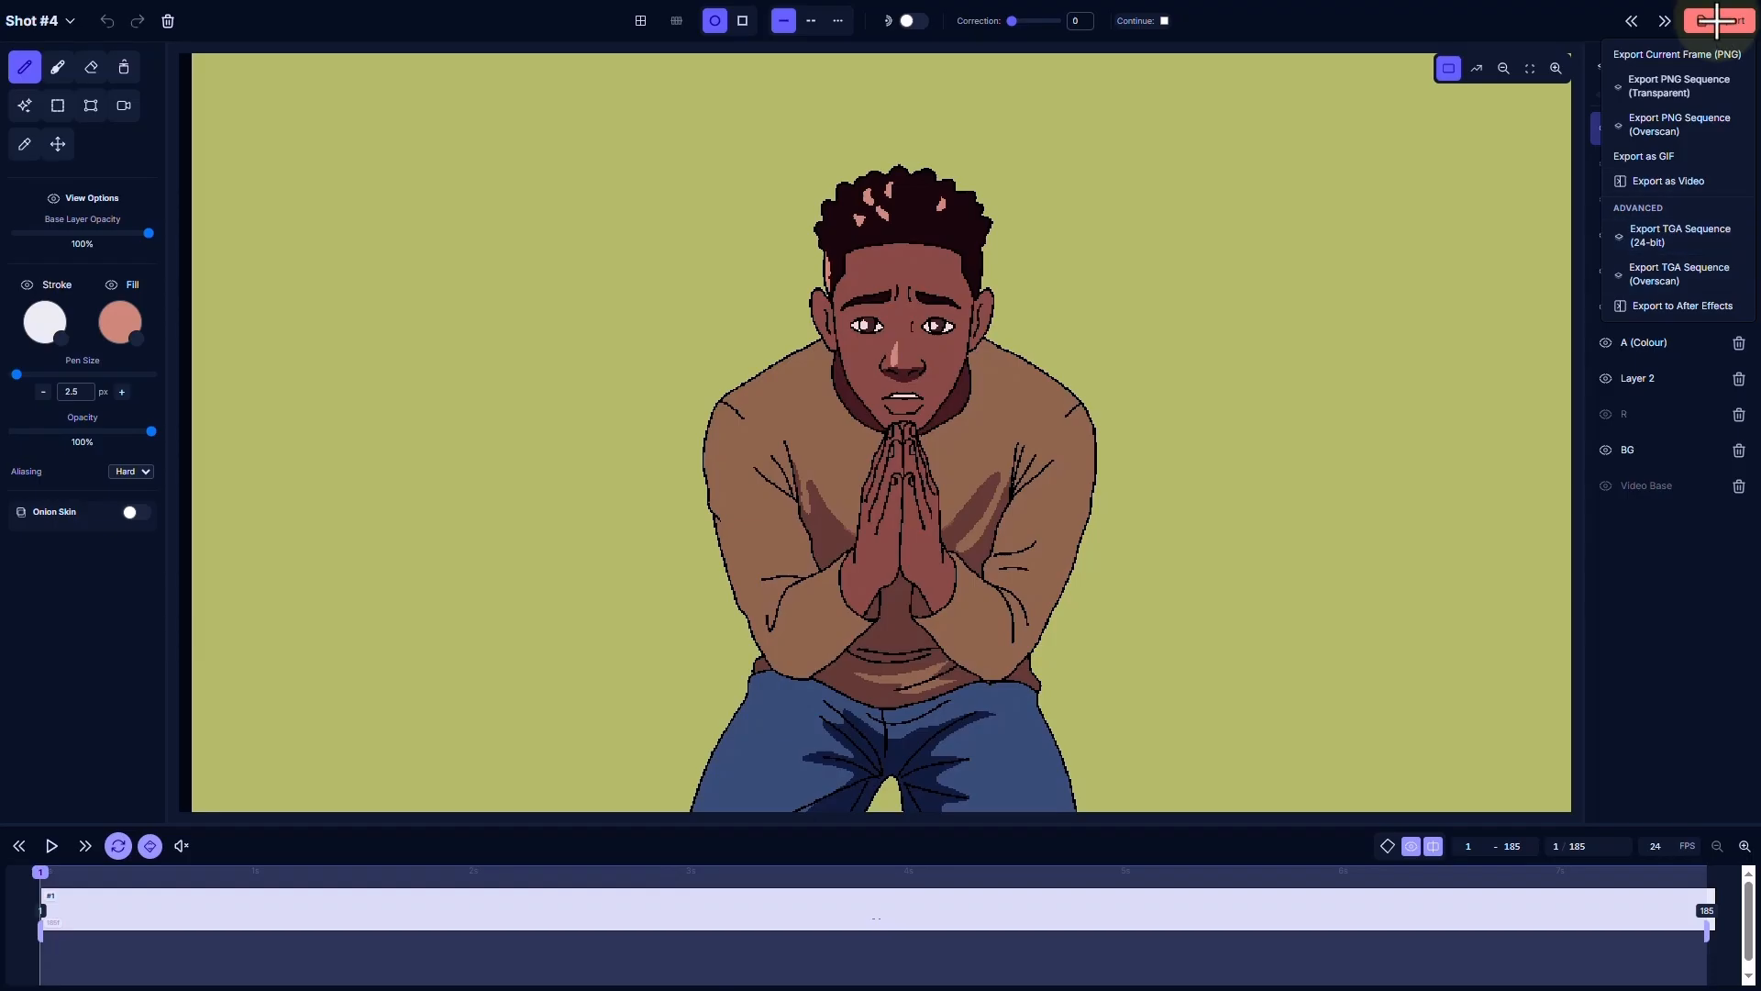
left_click(37, 16)
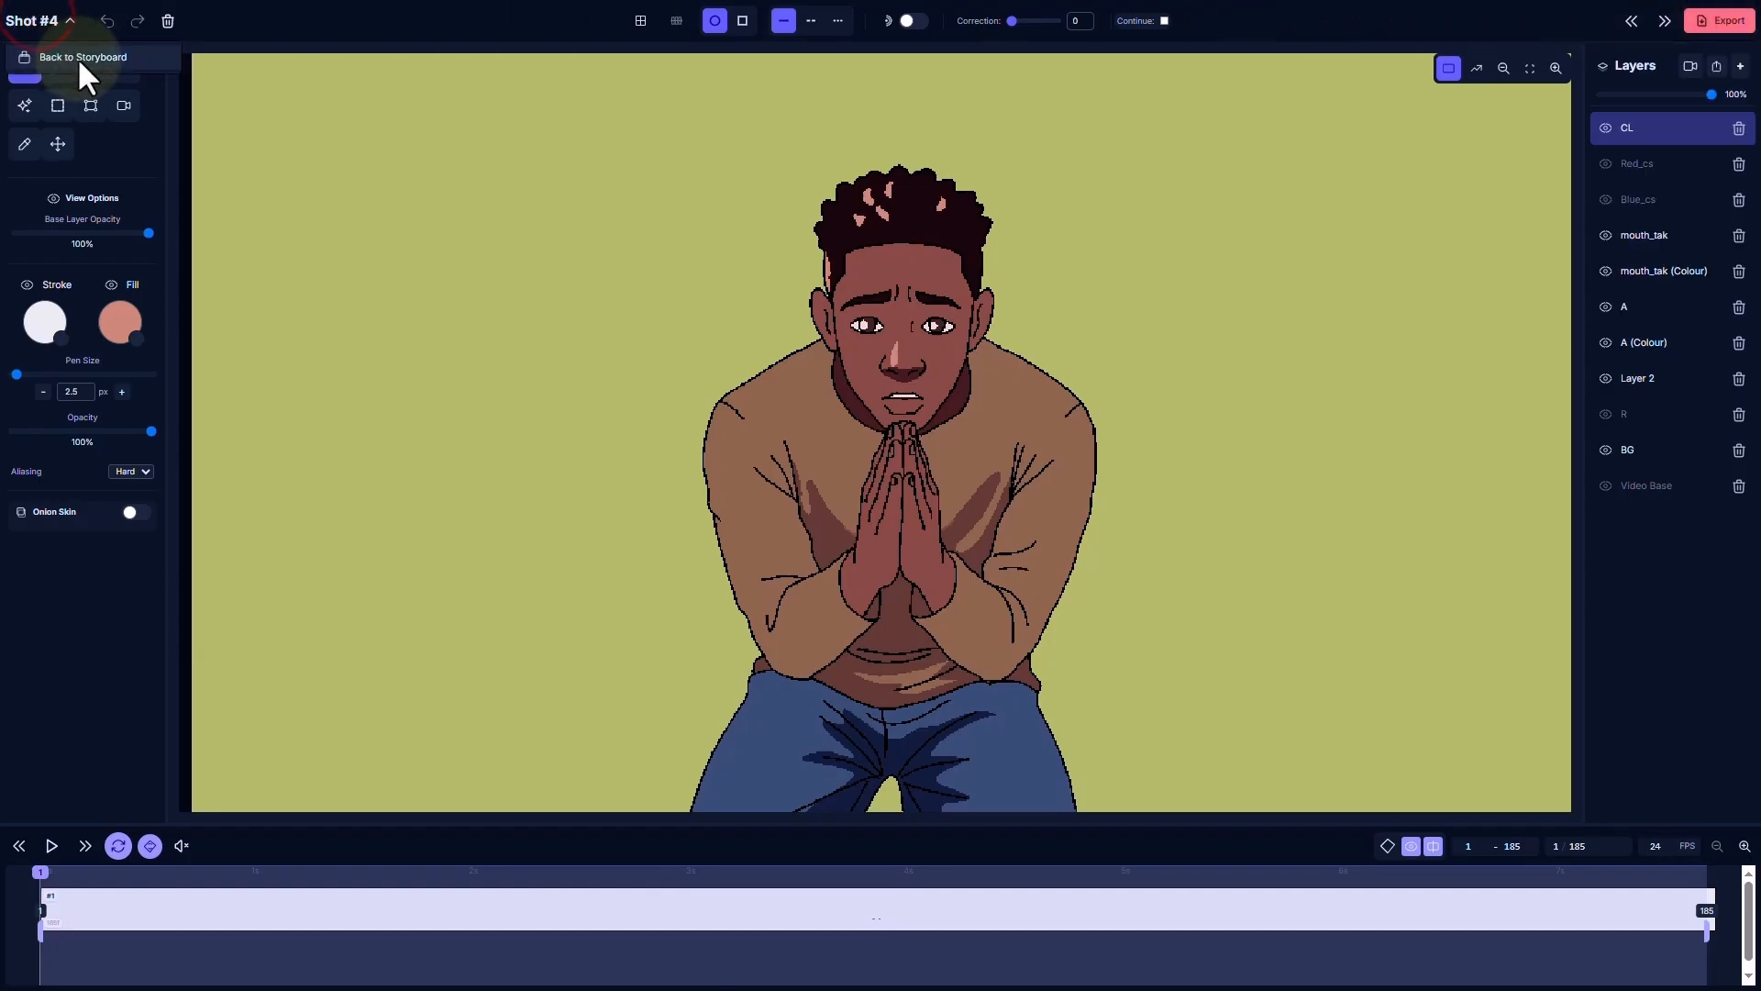
left_click(77, 57)
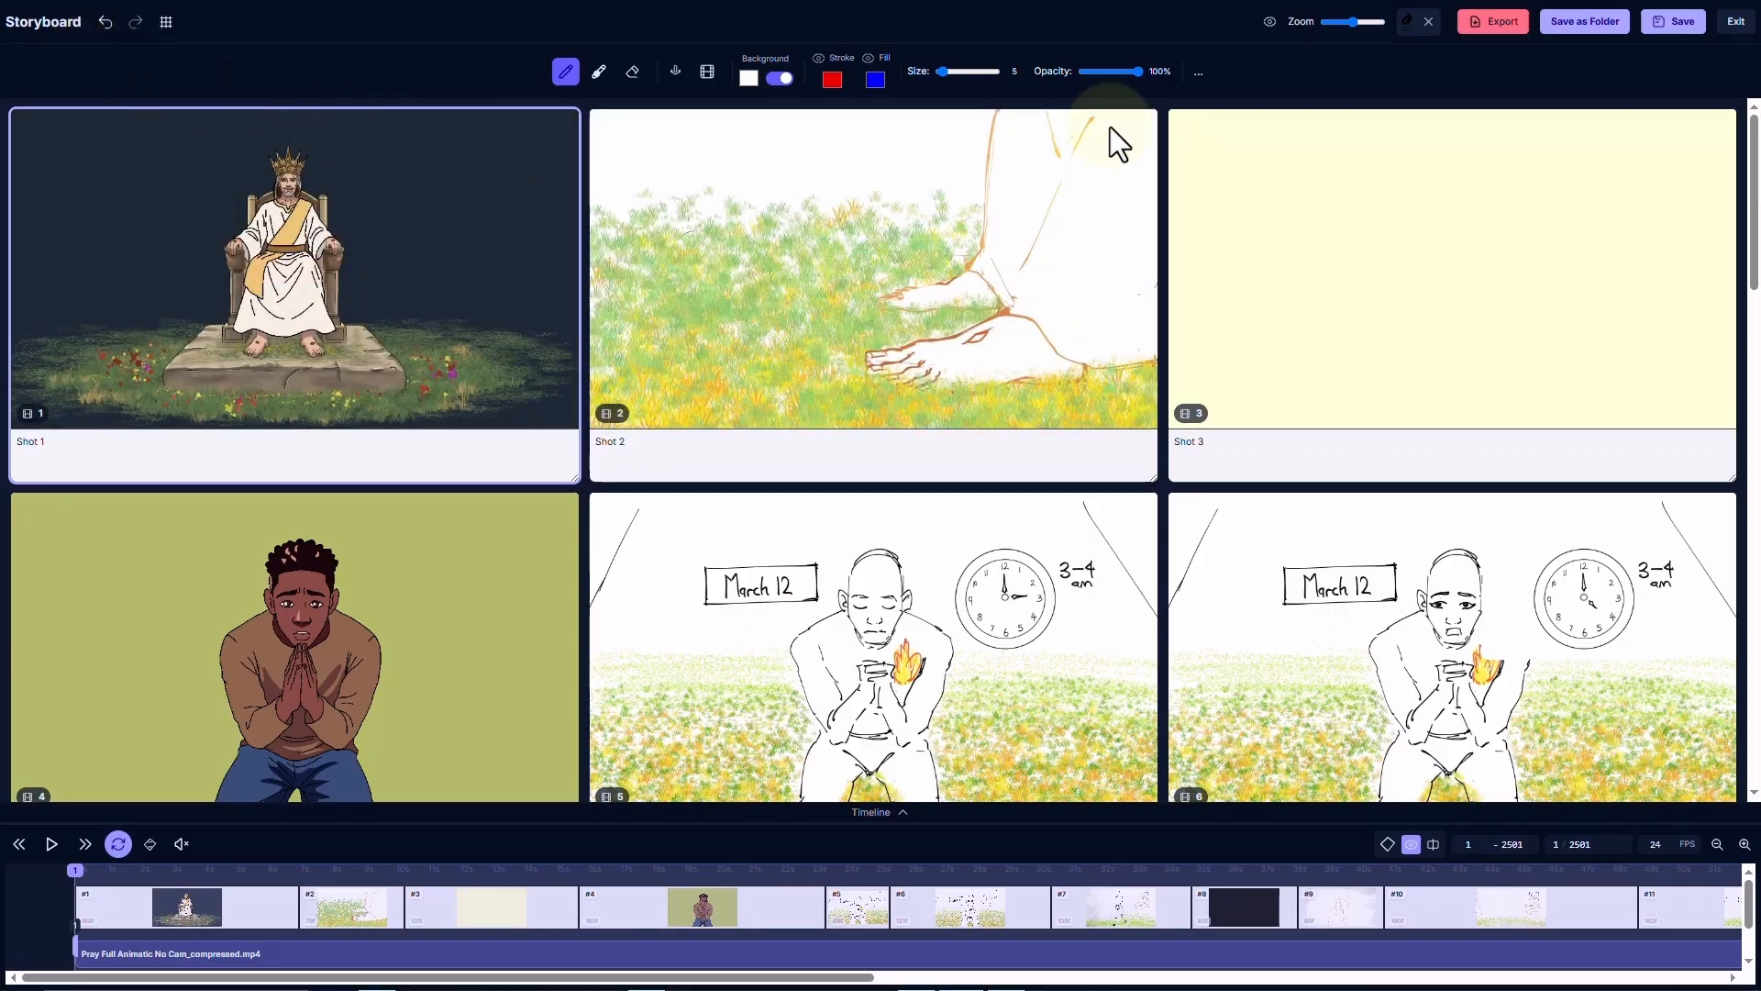
Reorder the panels with the Animatic Tool so shot 2 comes before shot 1, and preview the new order
left_click(708, 70)
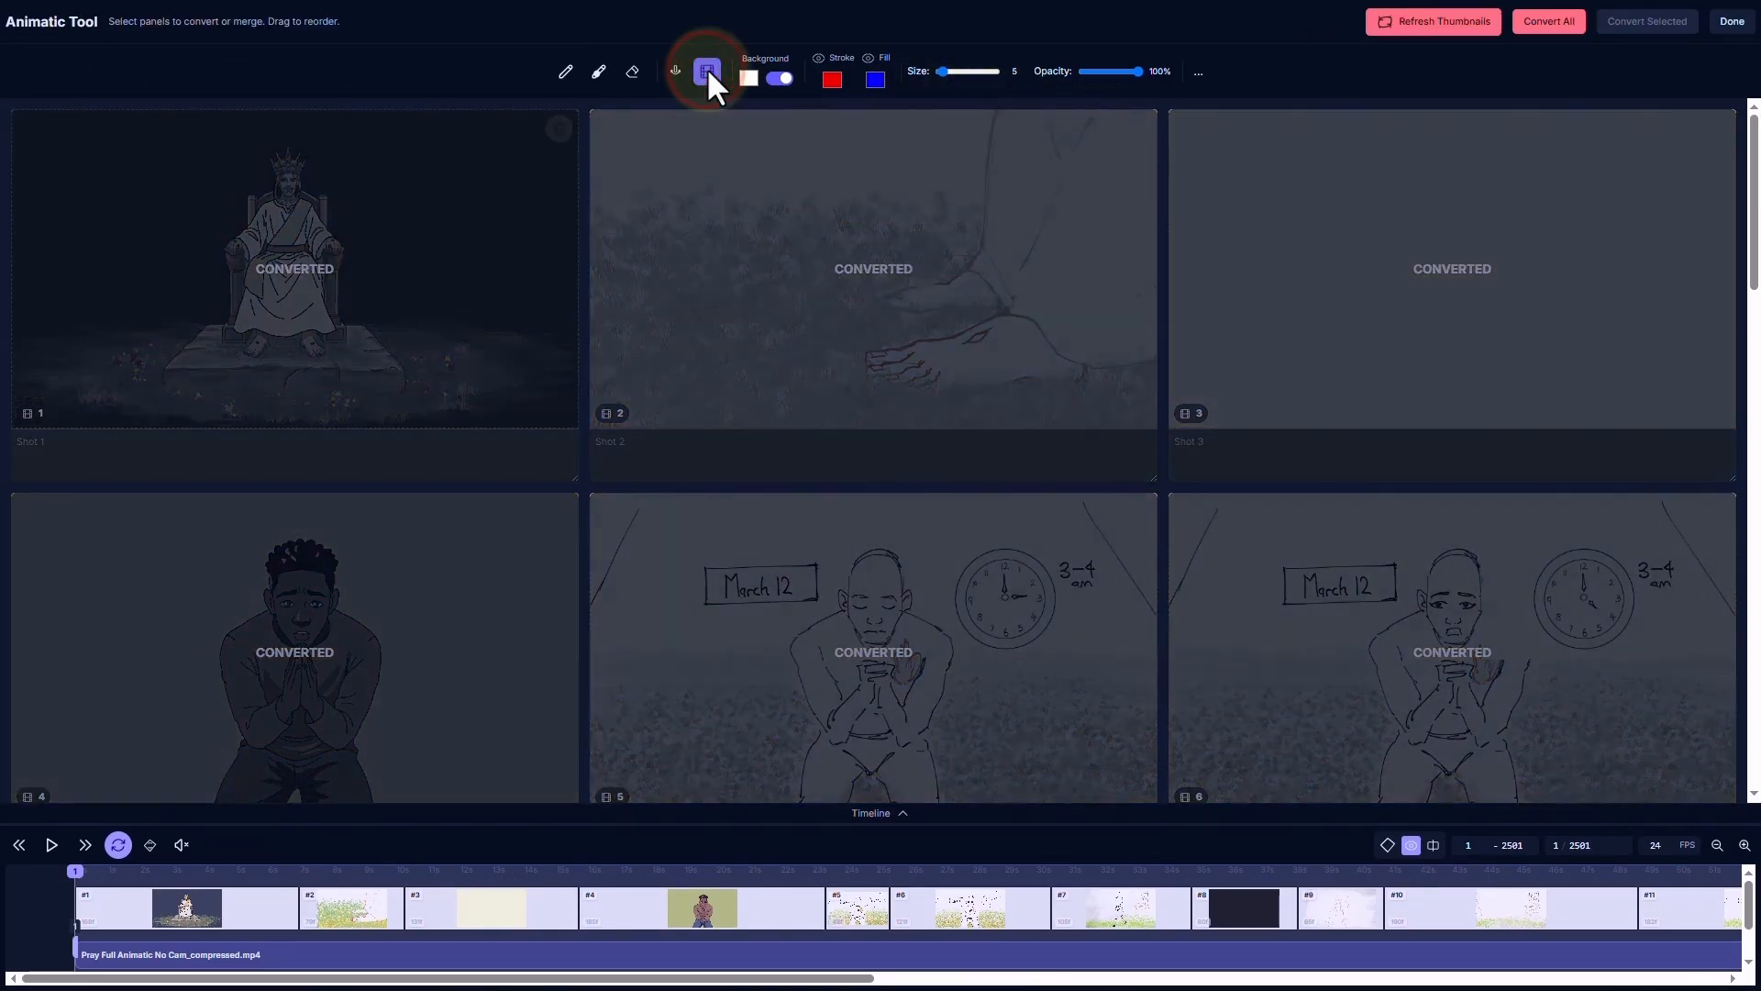
left_click_drag(931, 235, 226, 244)
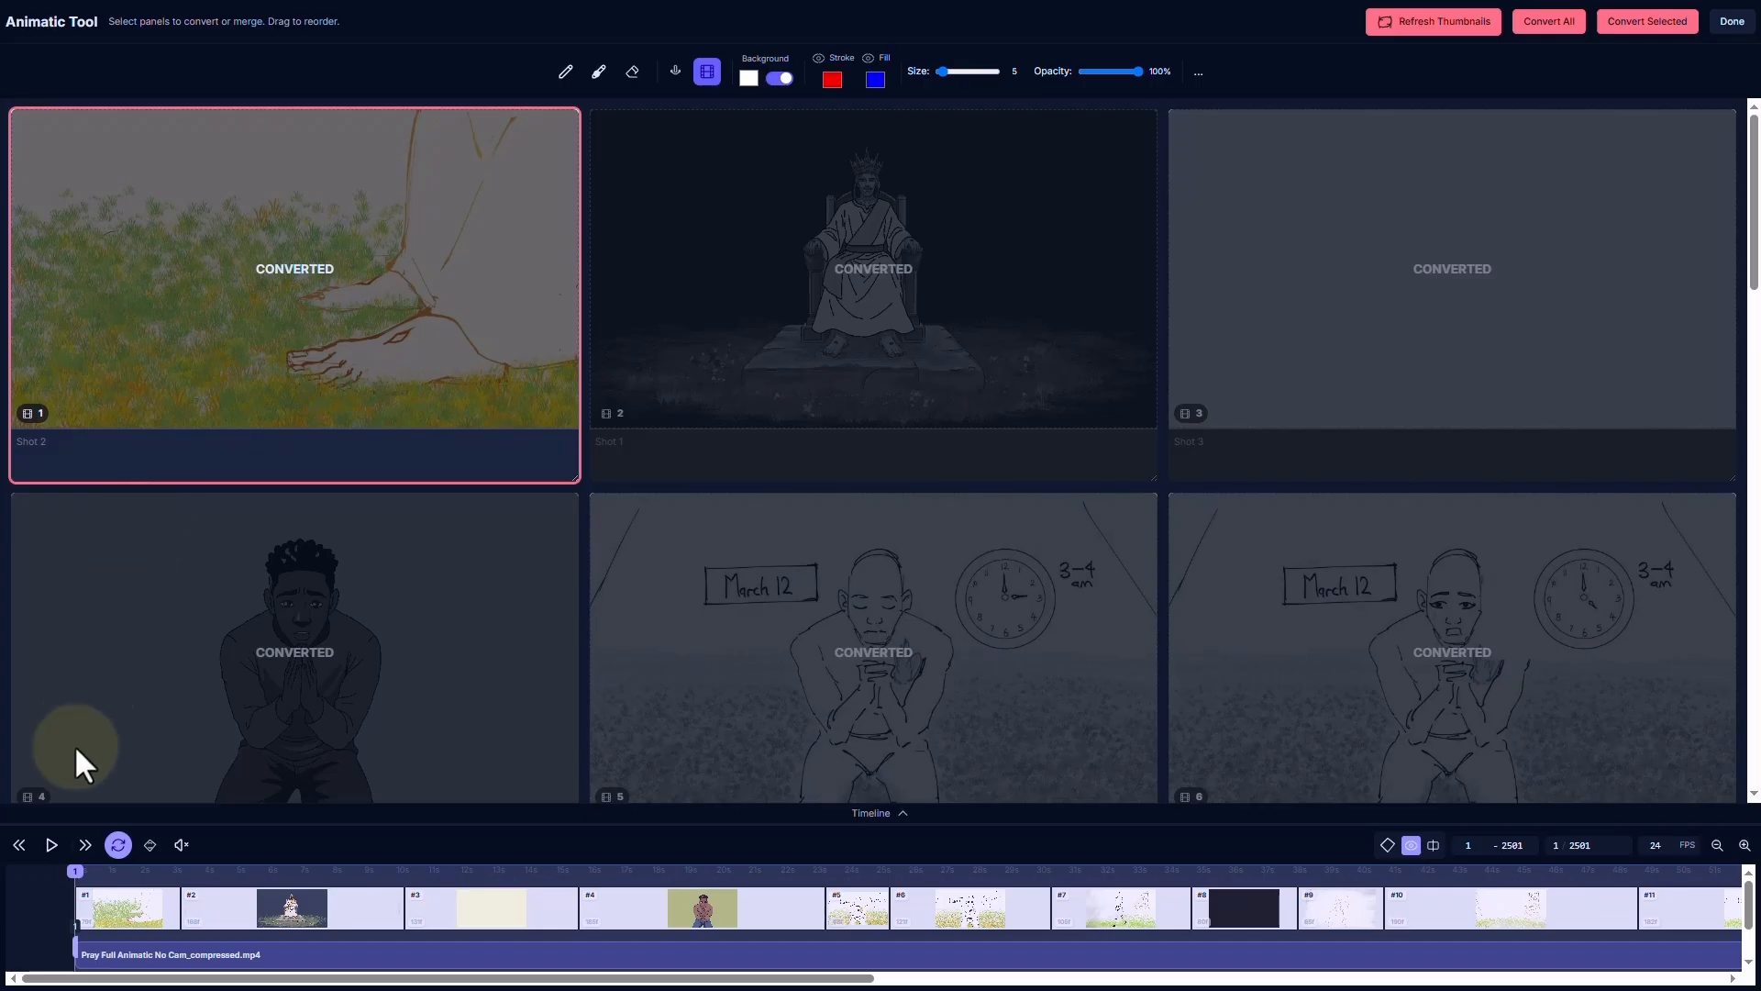
left_click(51, 842)
left_click(55, 839)
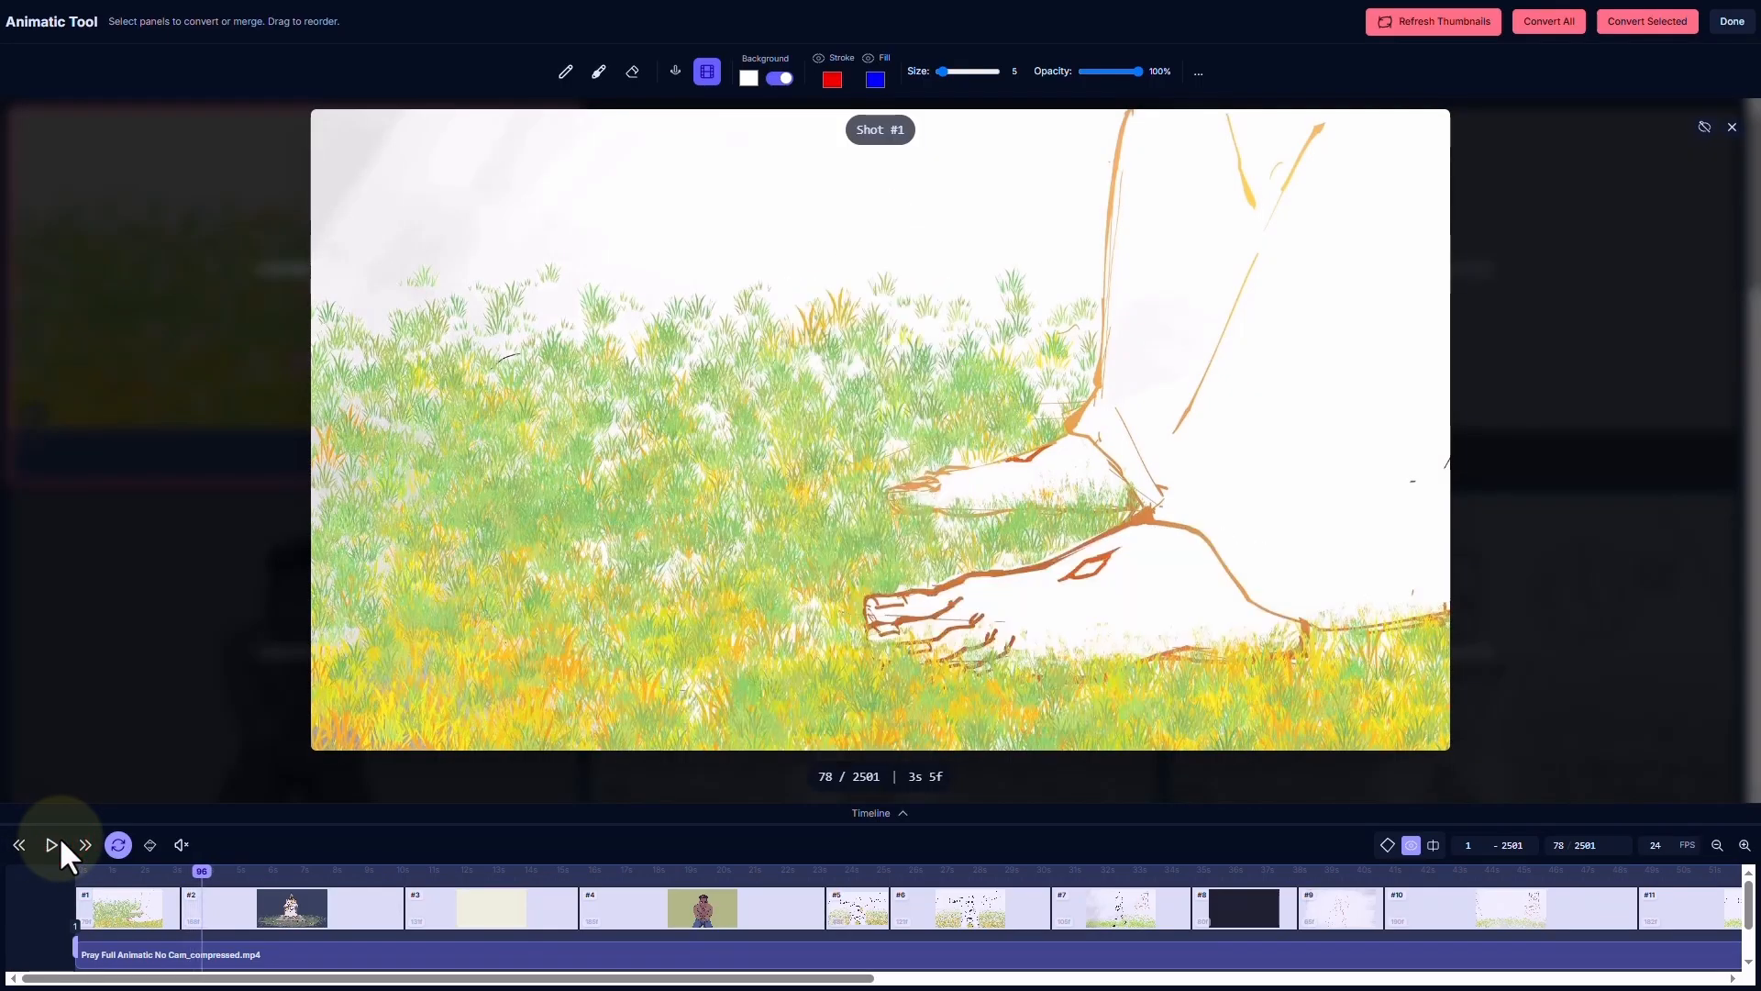
left_click(1728, 121)
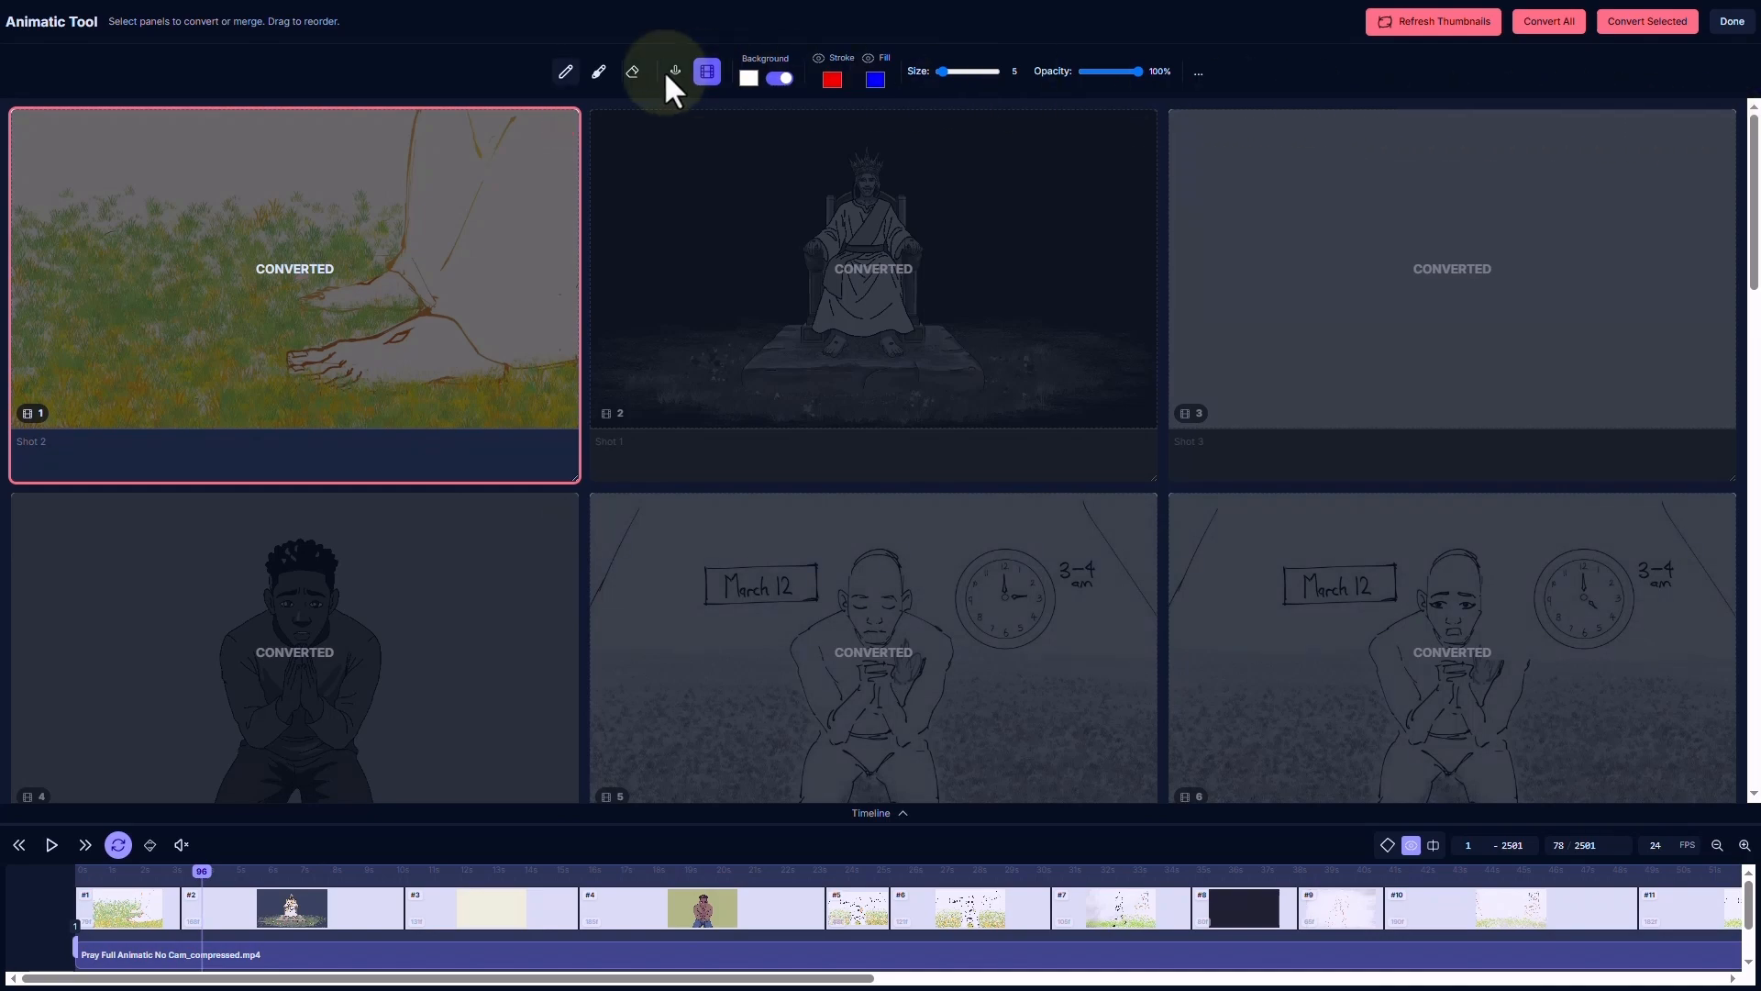
left_click(565, 71)
Open shot 4 and select its mouth_tak layer, and advance through the shots to shot 9
left_click(304, 651)
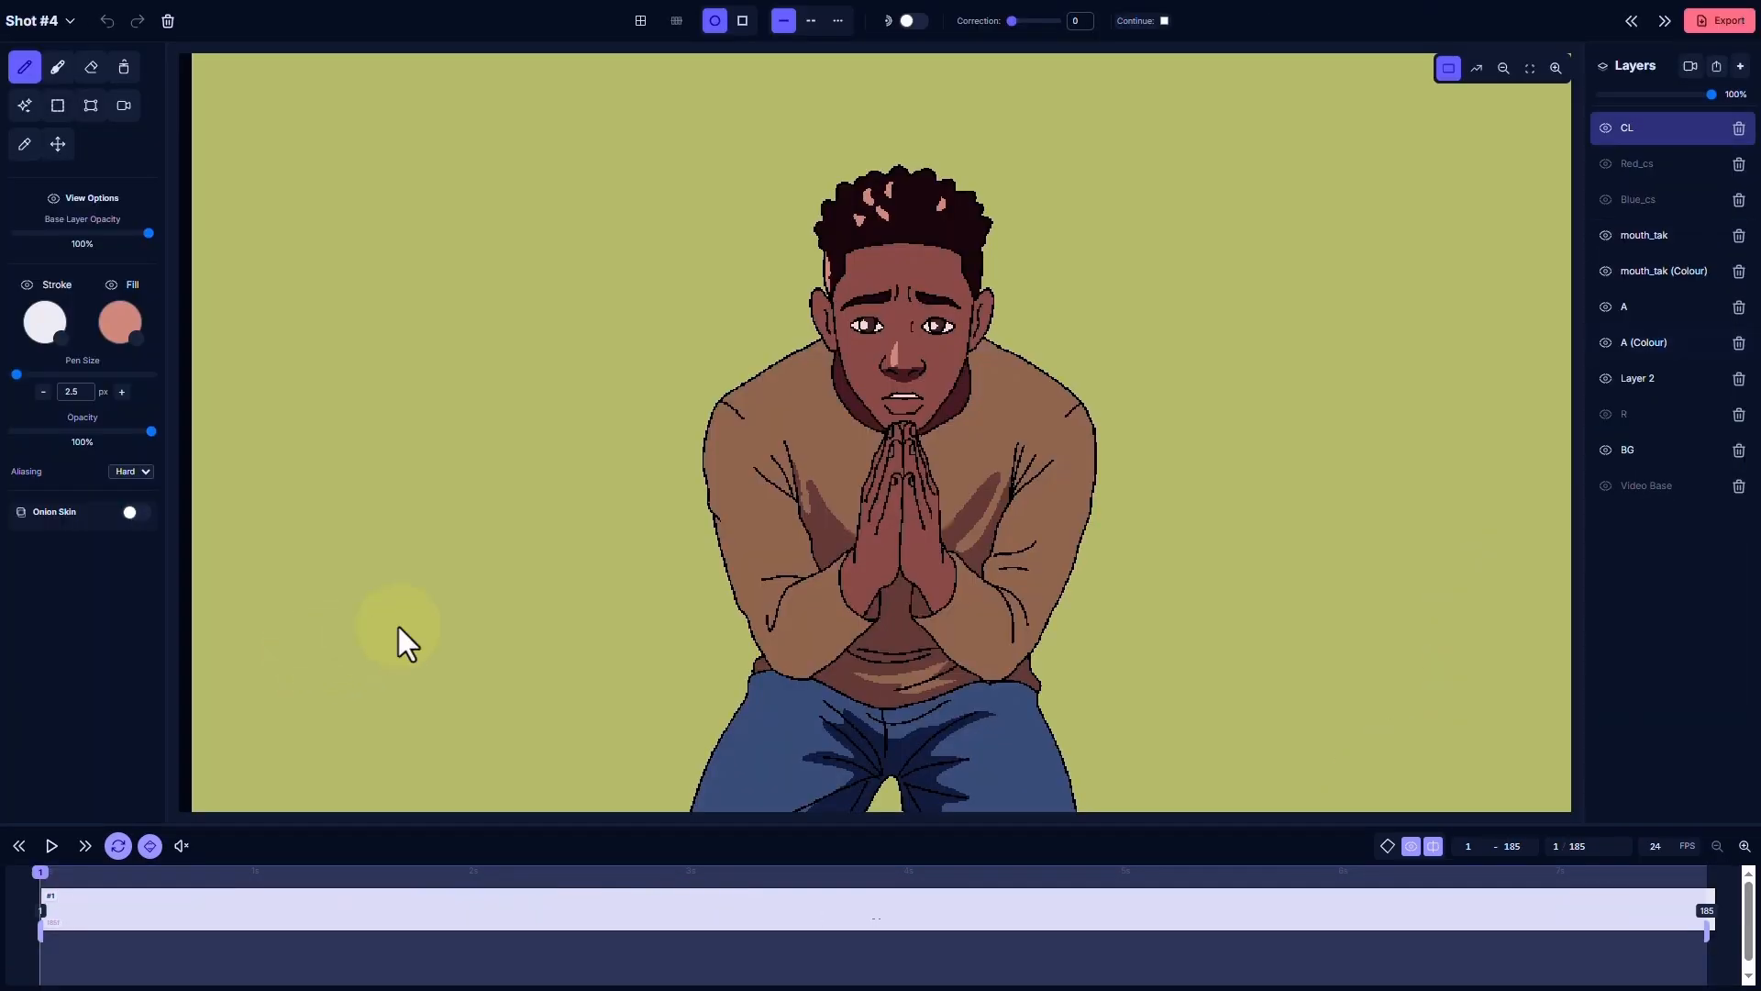
left_click(1673, 237)
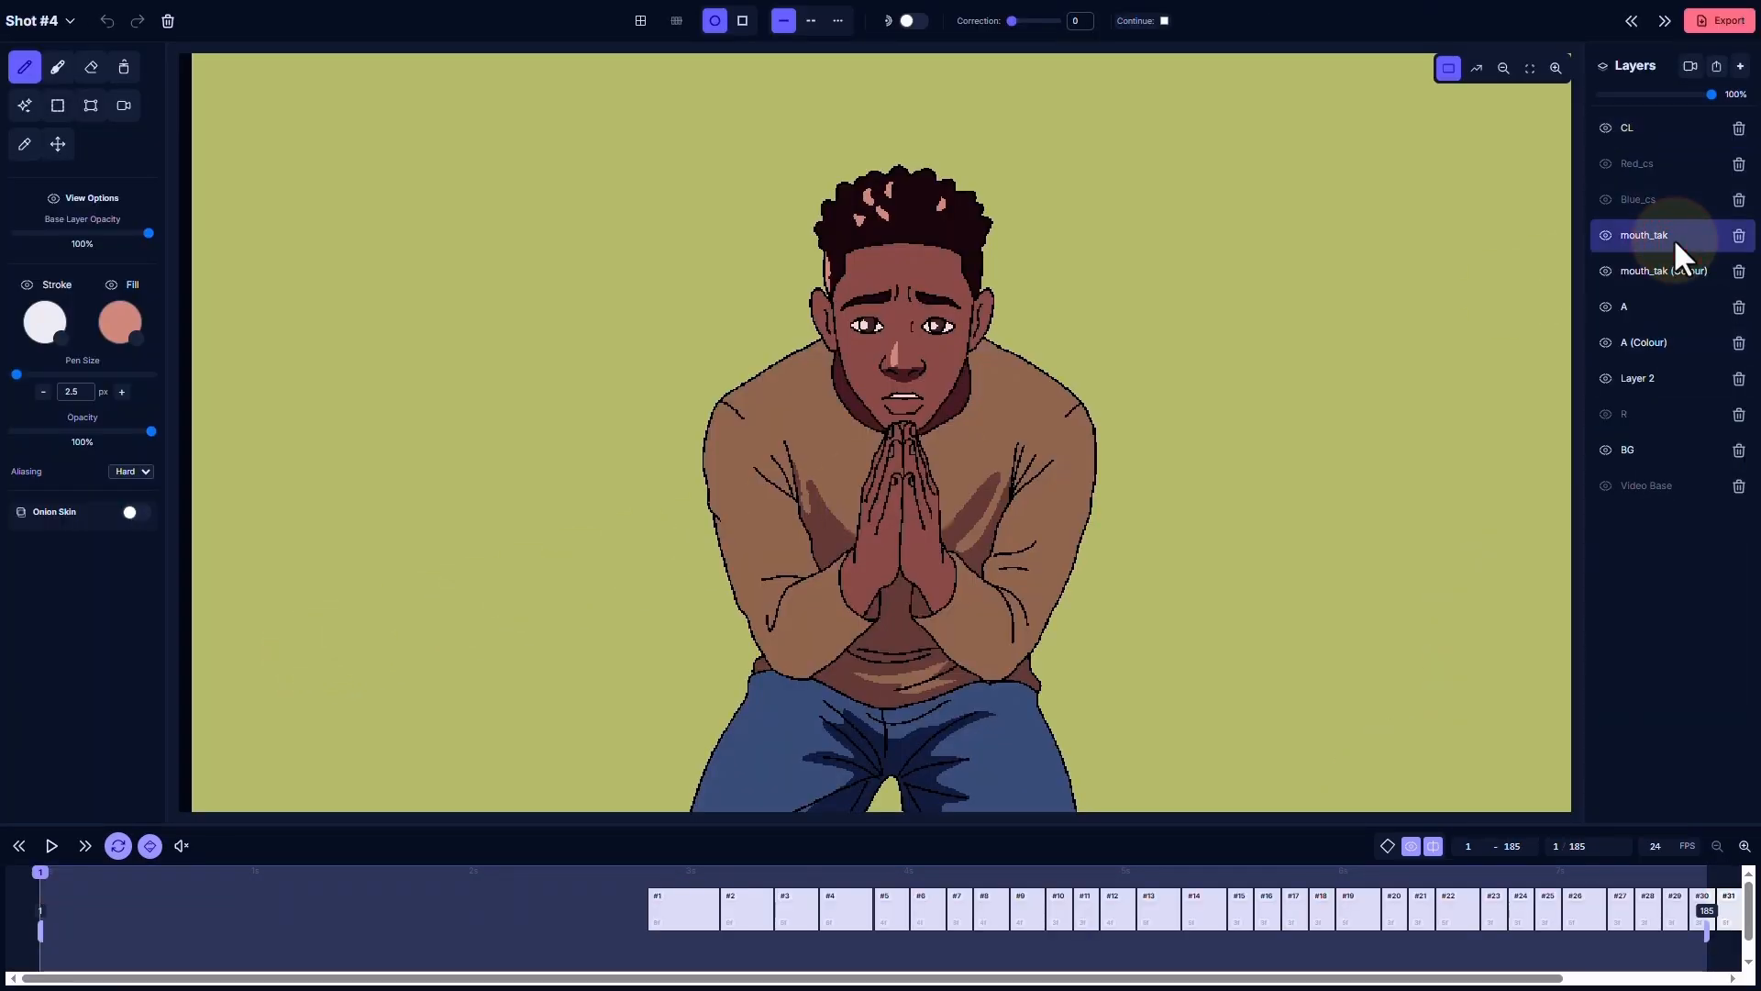
left_click(1665, 18)
left_click(1666, 19)
left_click(1666, 18)
left_click(1666, 18)
left_click(1666, 18)
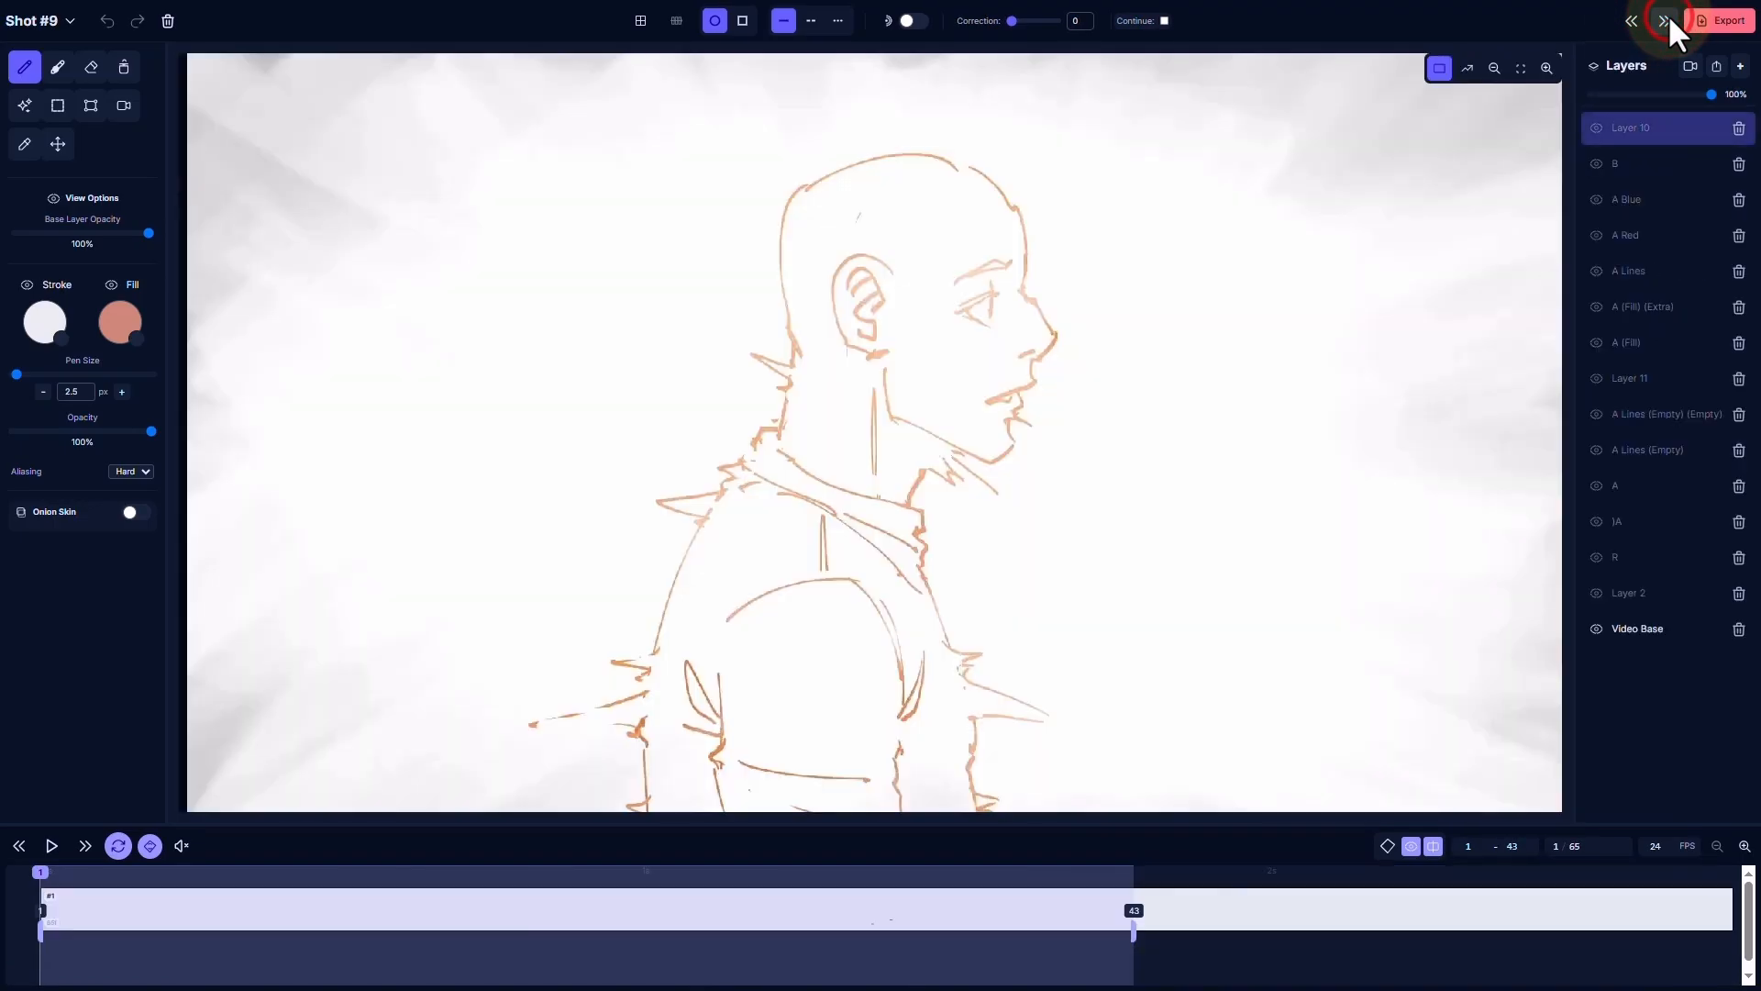
Show shot 9's A Lines (Empty) layer, scrub to frame 25, and copy the layer's keyframes 1 to 20
left_click(1596, 449)
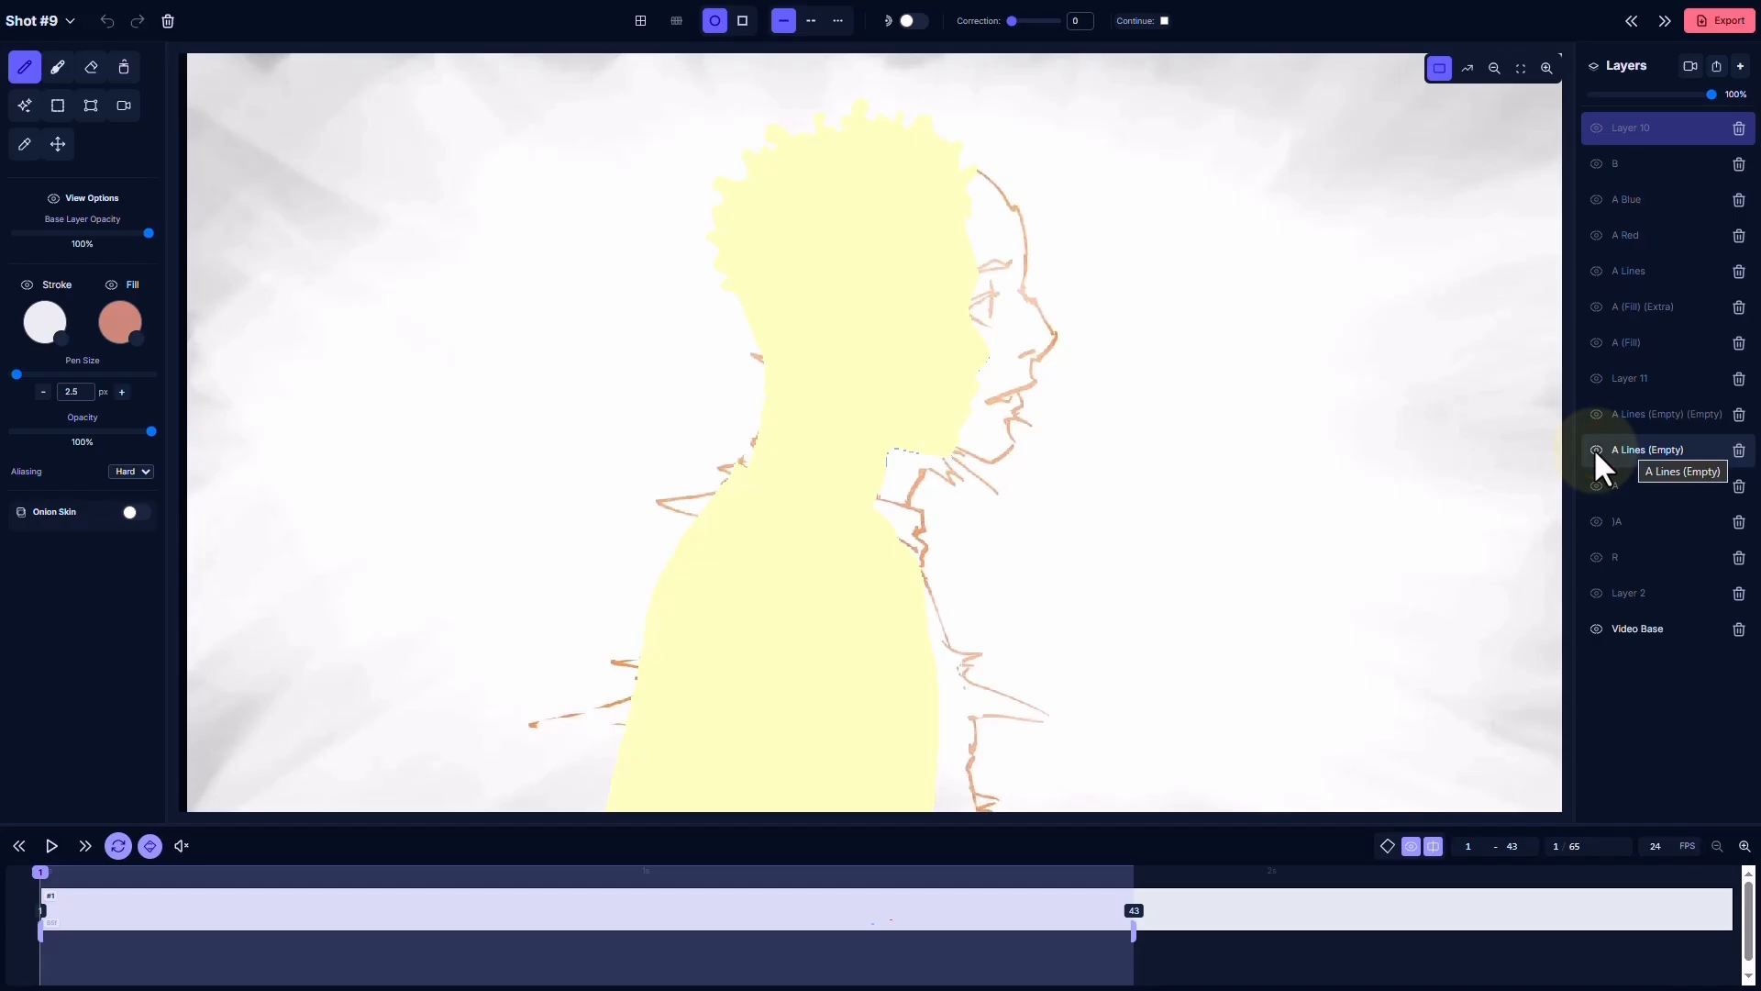
left_click_drag(142, 871, 665, 871)
left_click(1679, 450)
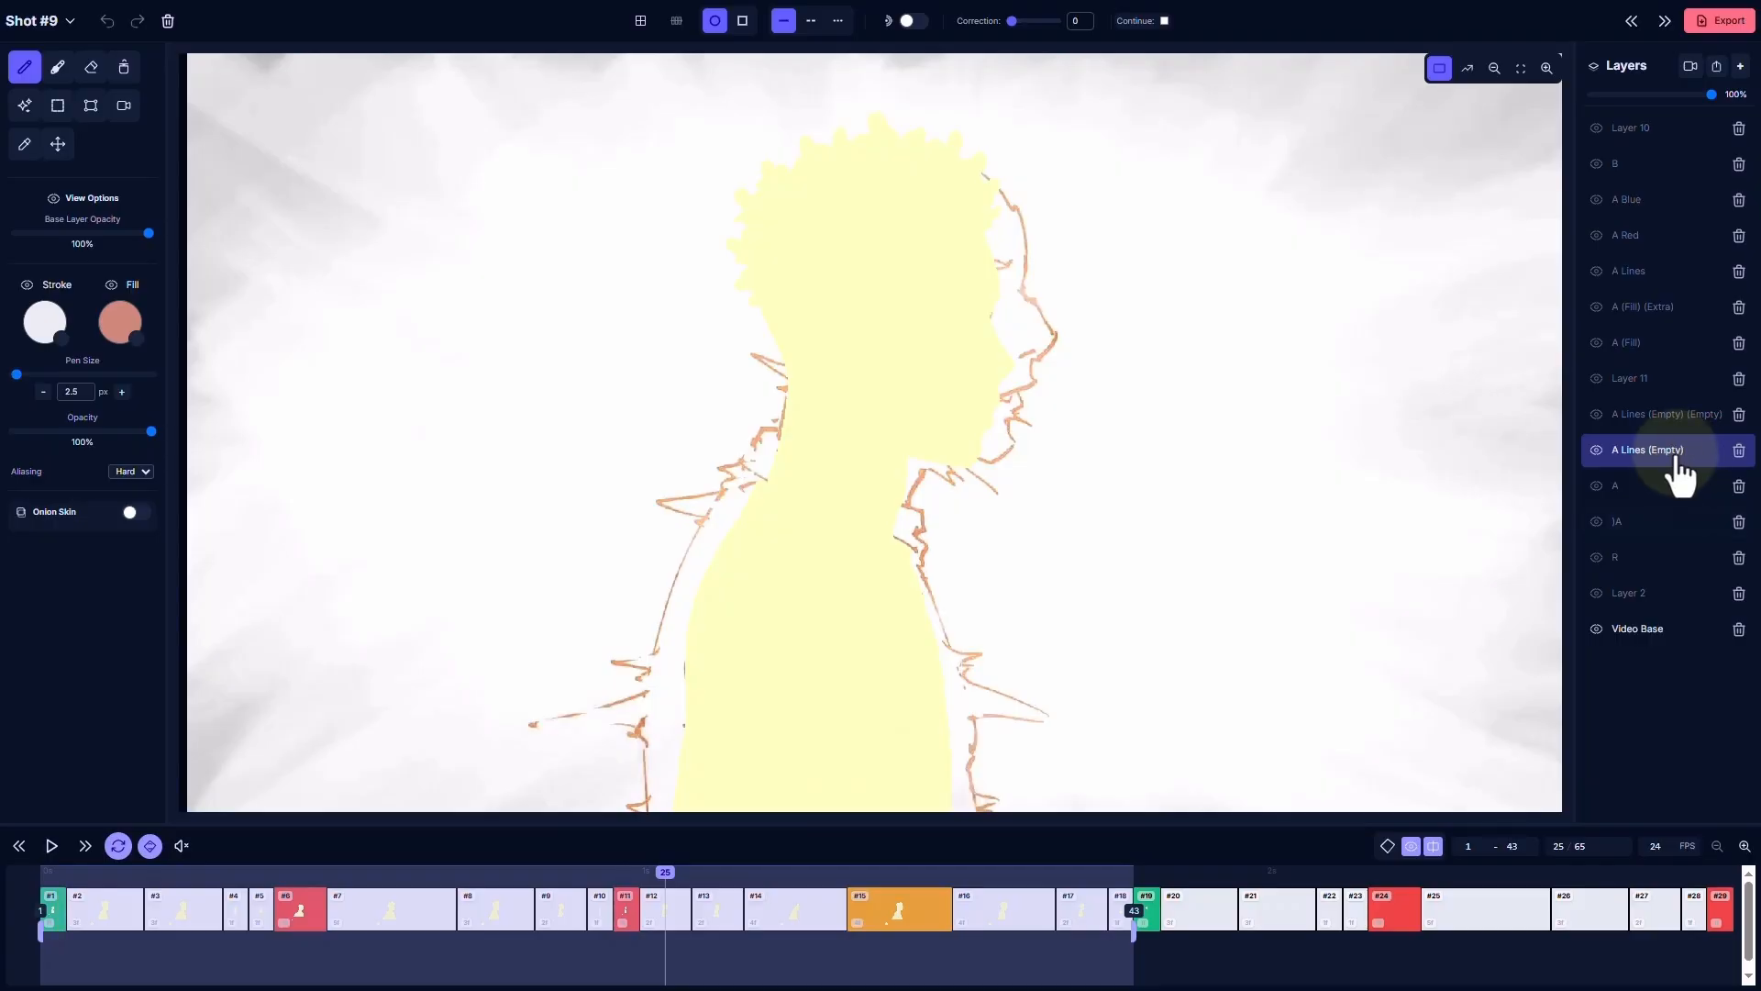
left_click_drag(20, 944, 1165, 917)
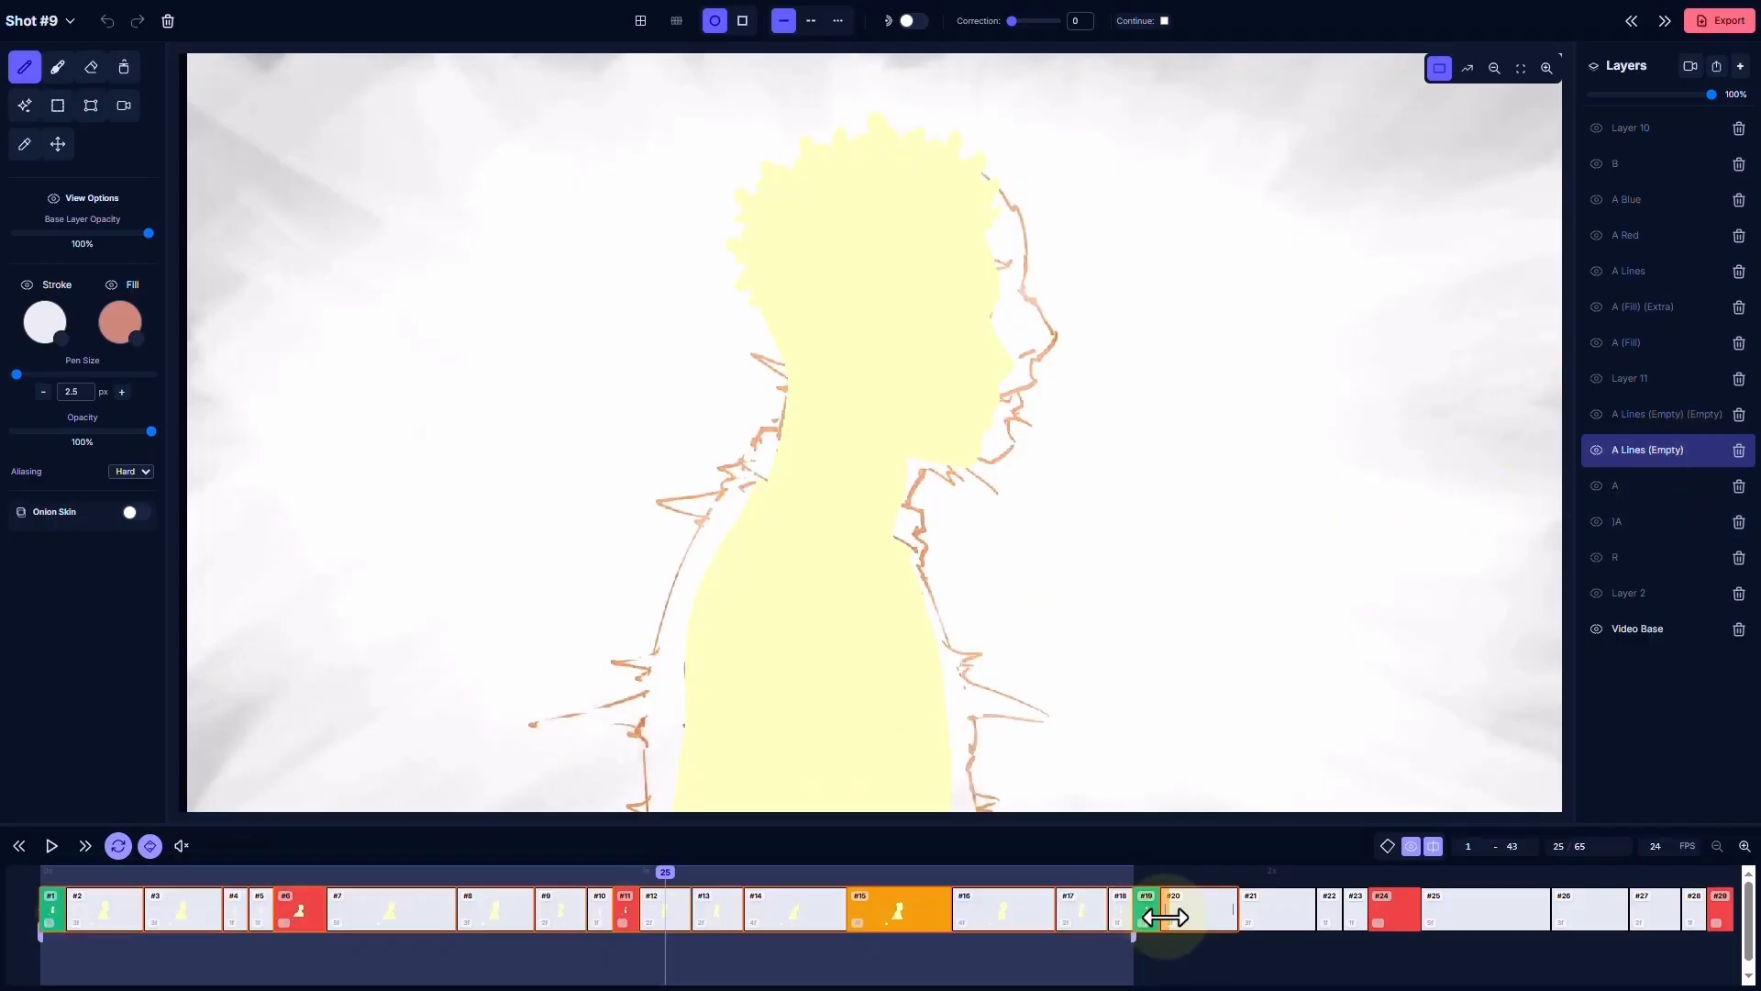
key("ctrl+c")
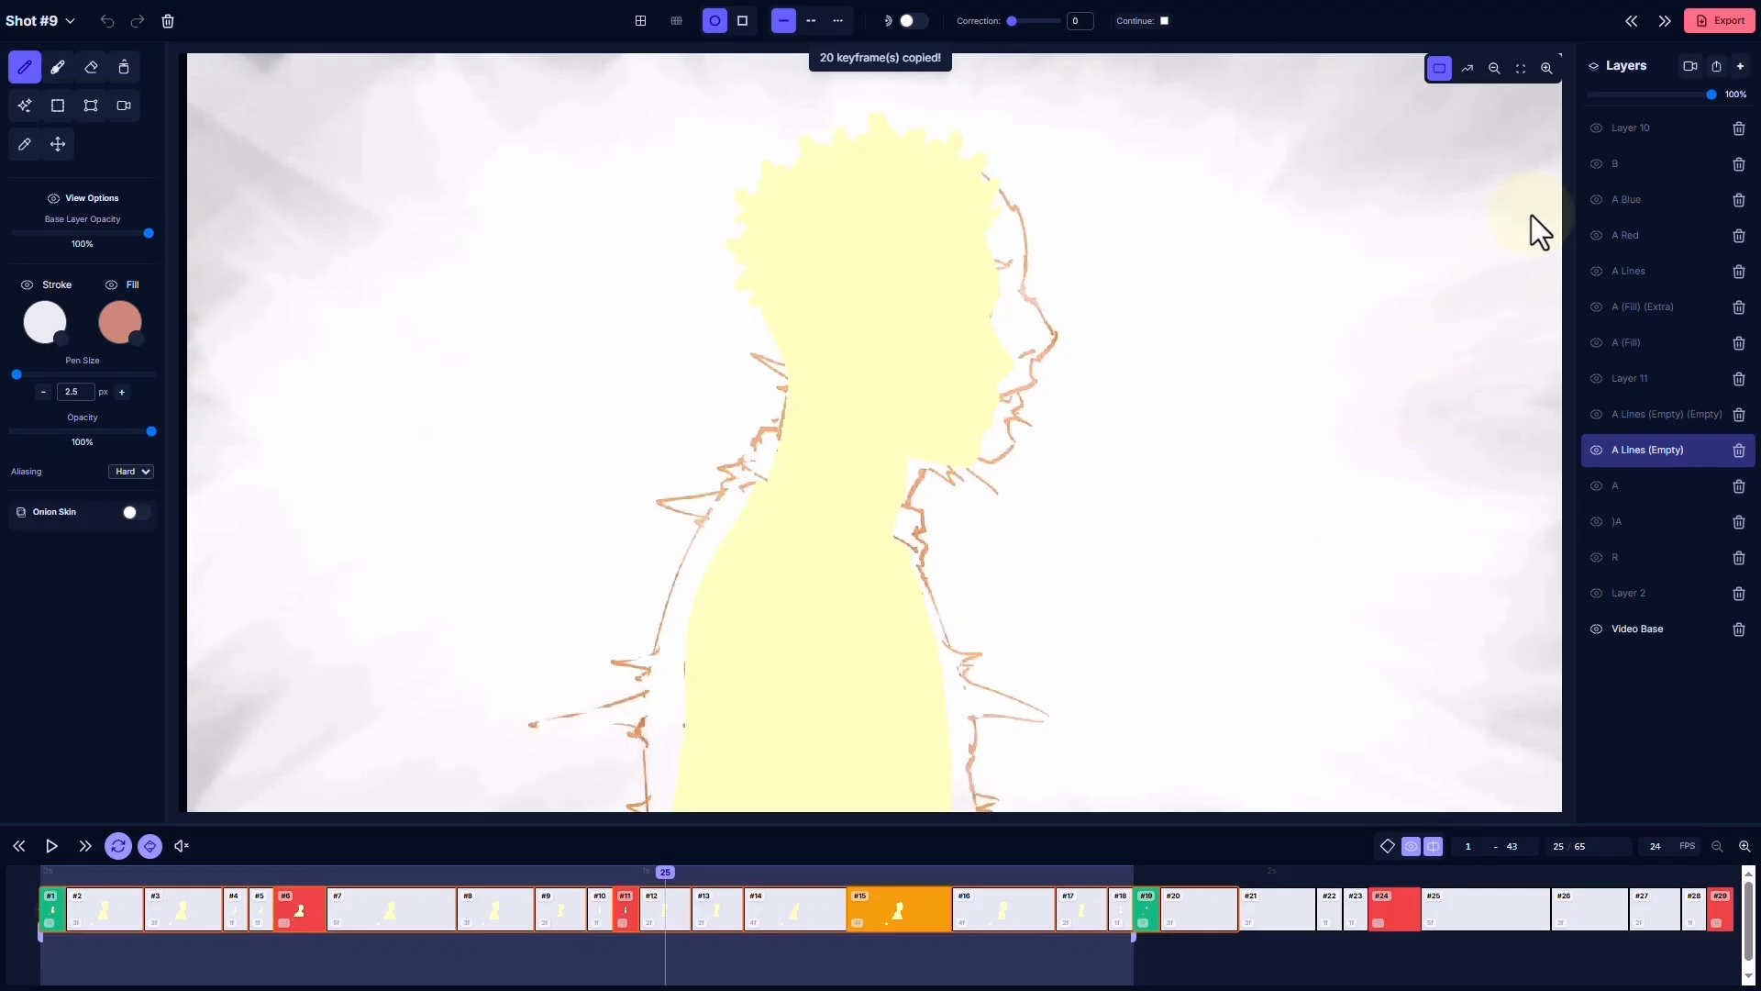
Paste the copied keyframes into Layer 2 of shot 8 and scrub to frame 11 to preview them
left_click(1631, 16)
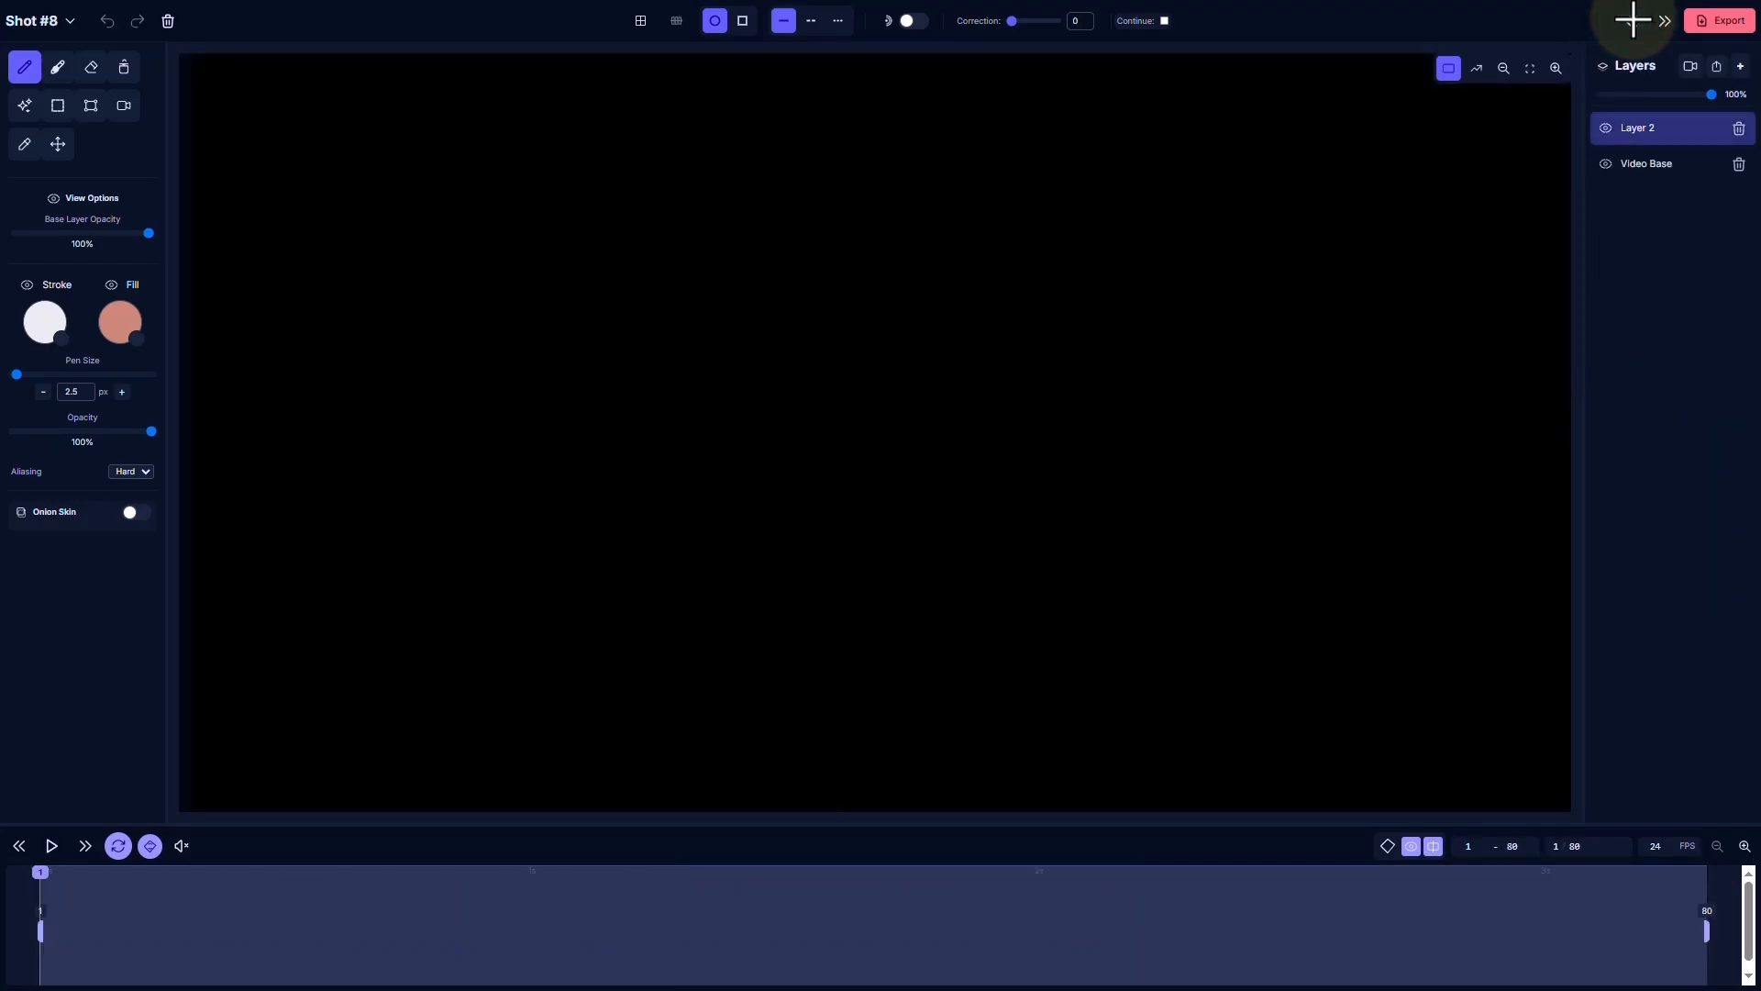
key("ctrl+v")
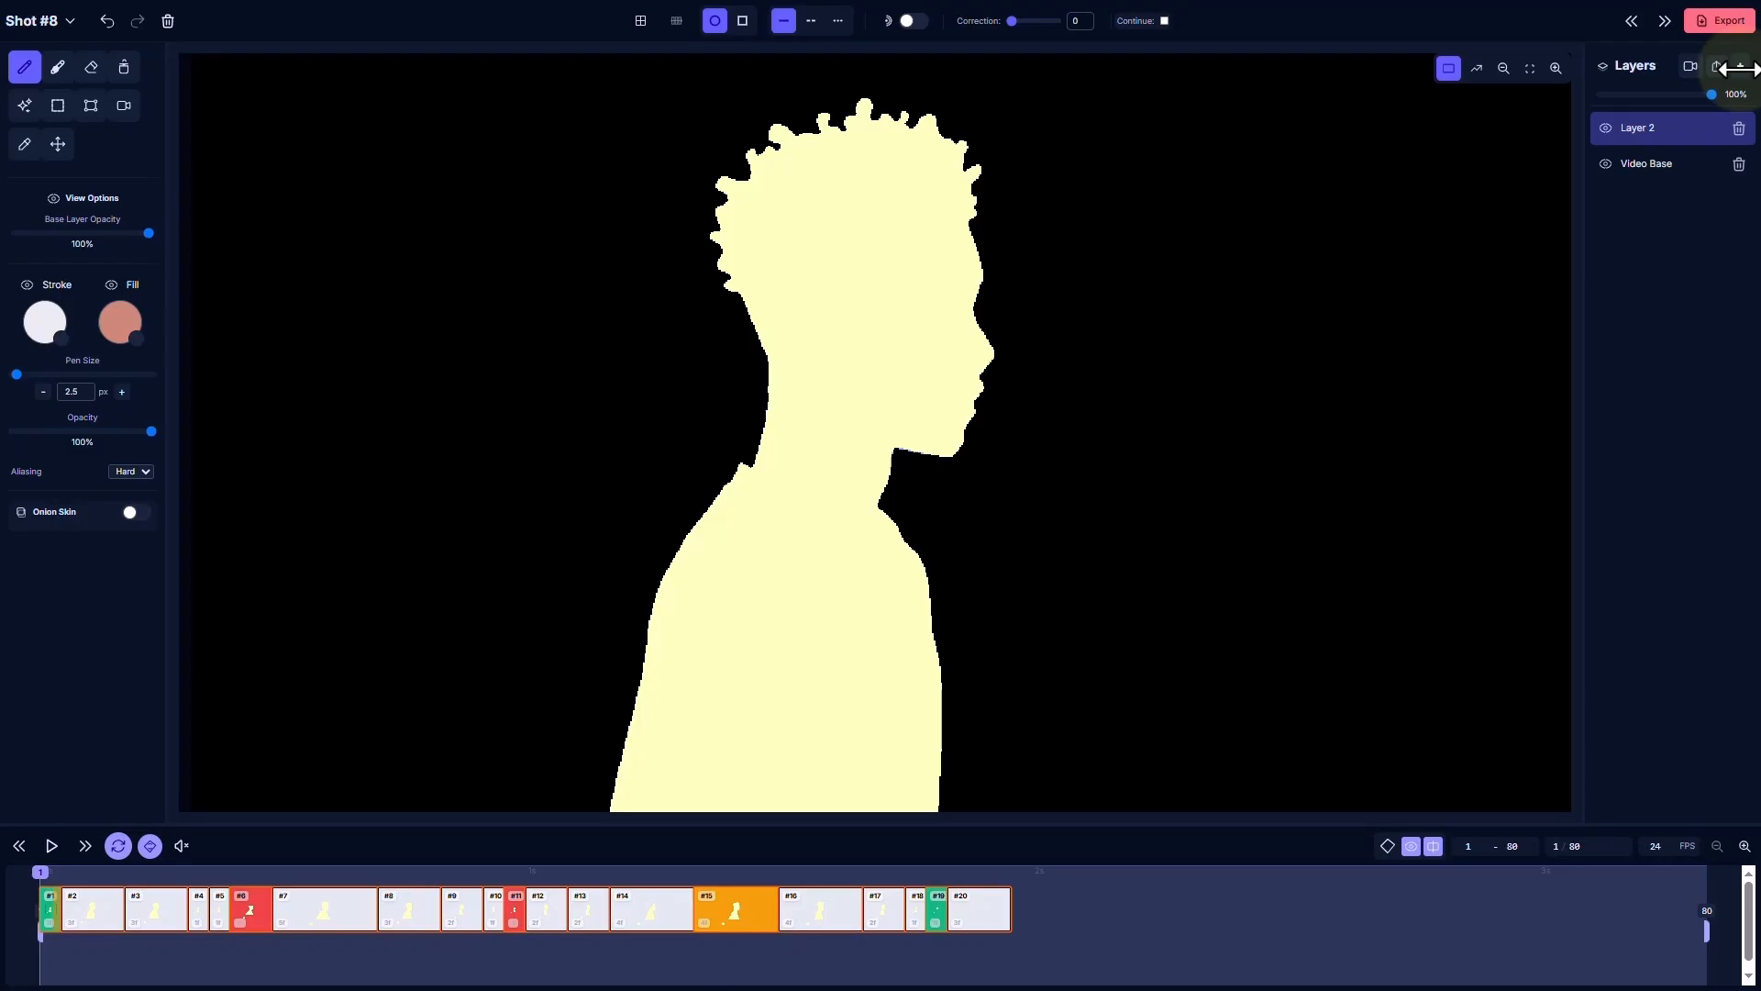
mouse_move(41, 869)
left_mouse_down()
mouse_move(652, 900)
mouse_move(14, 913)
mouse_move(216, 927)
mouse_move(261, 911)
left_mouse_up()
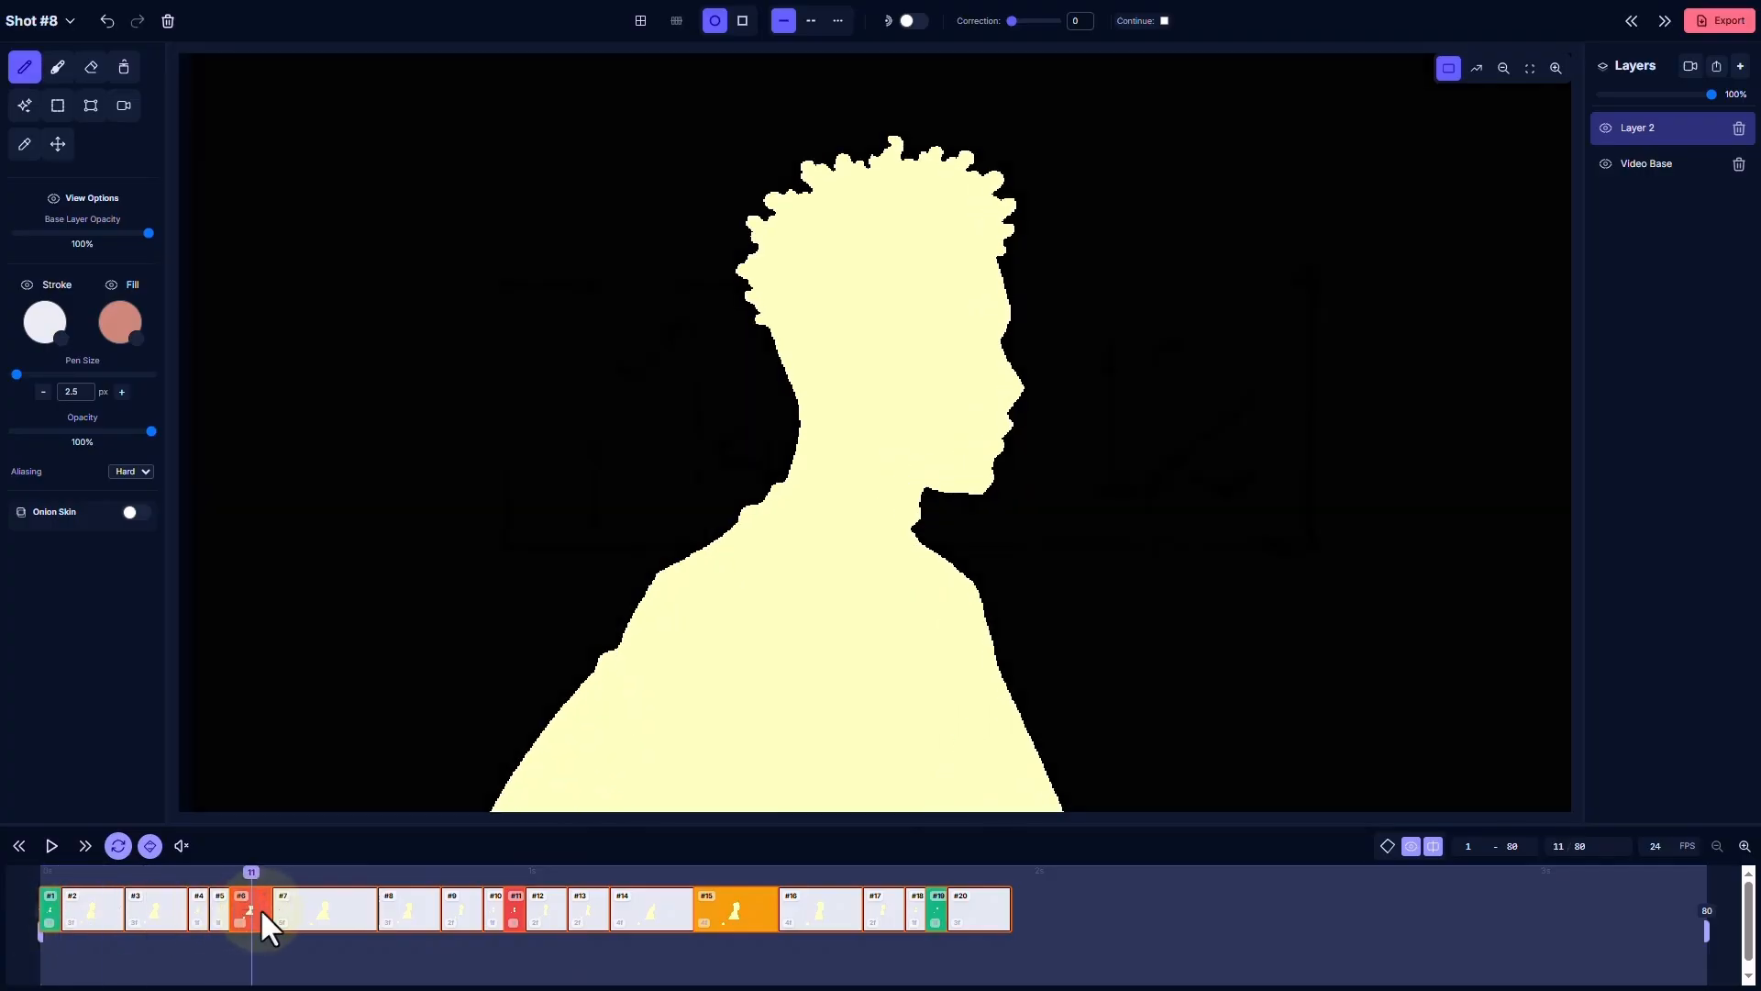
Return to the storyboard and check the updated thumbnail of shot 8 among the panels
left_click(41, 21)
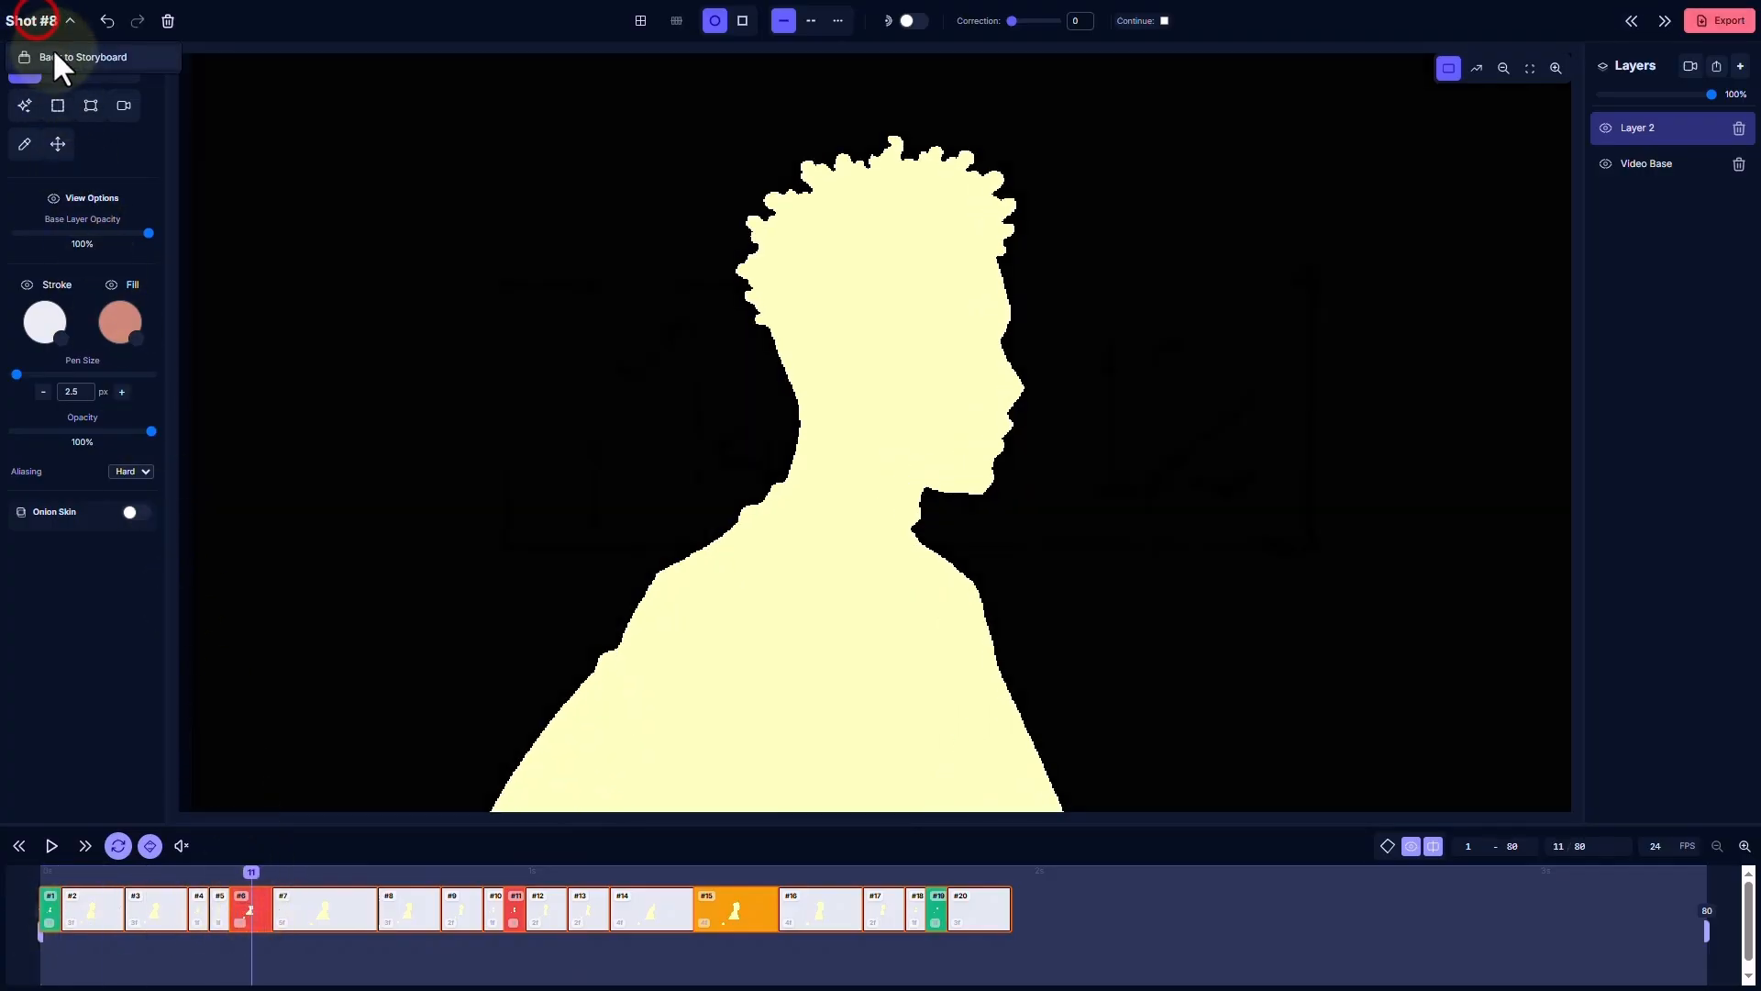
left_click(55, 54)
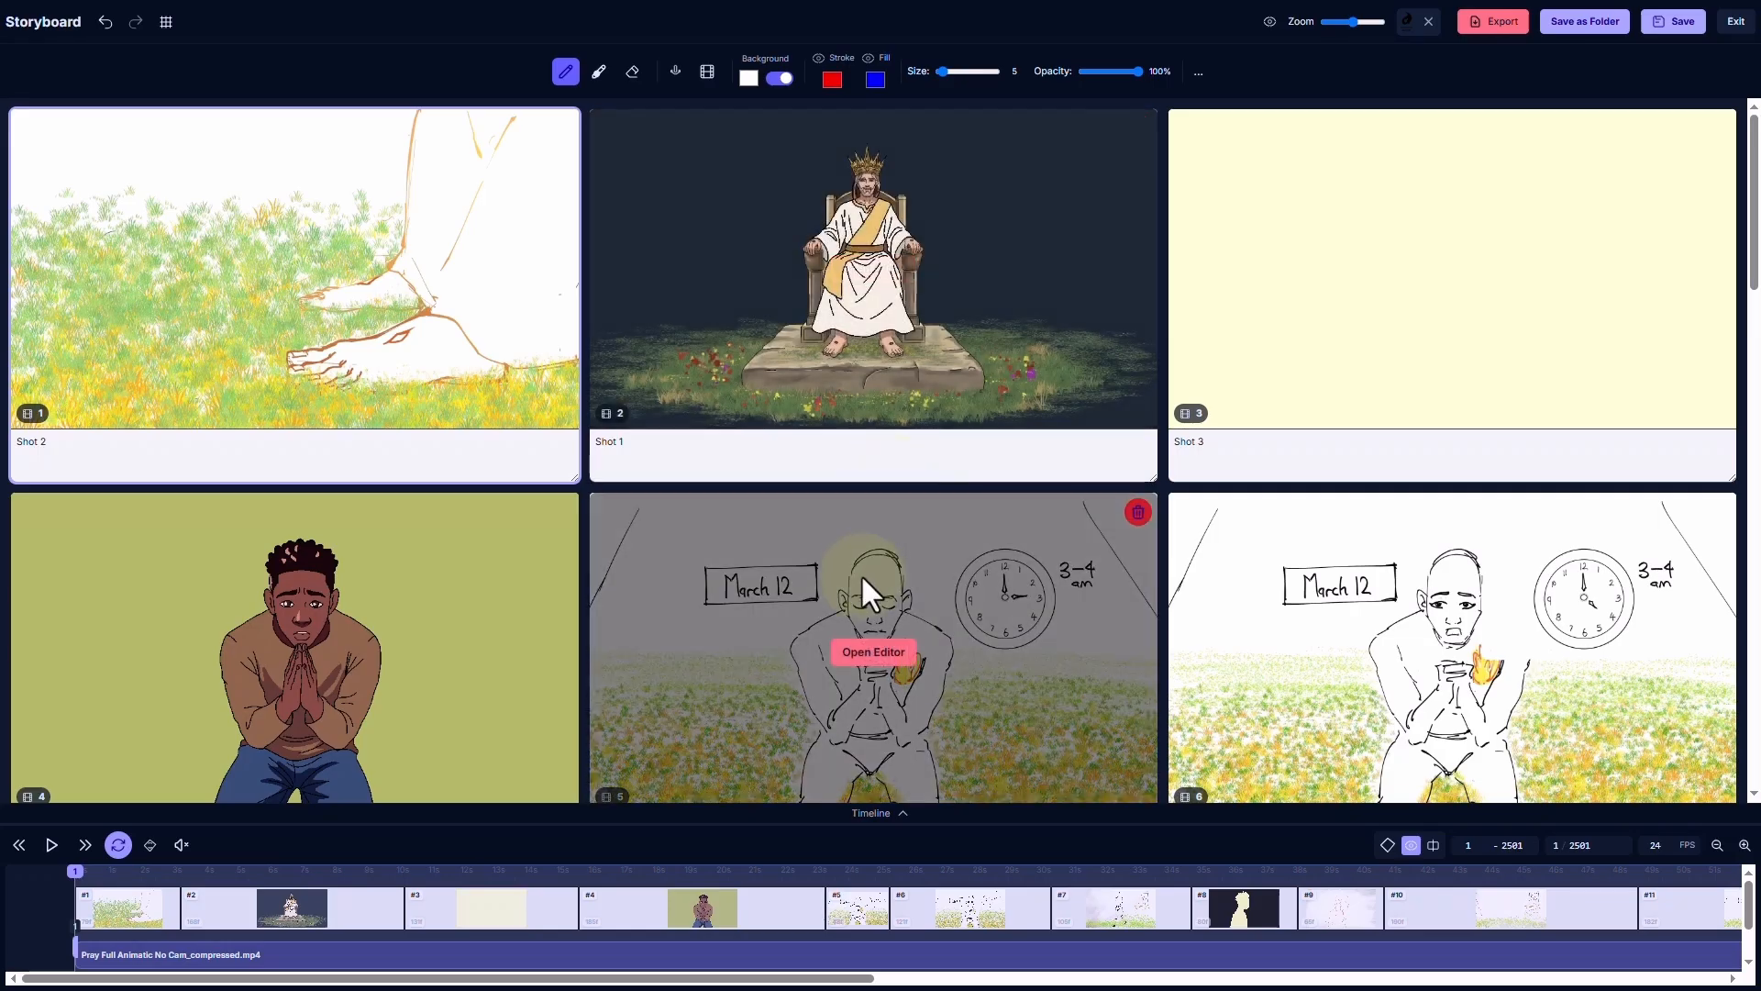
scroll(860, 574, "down", 10)
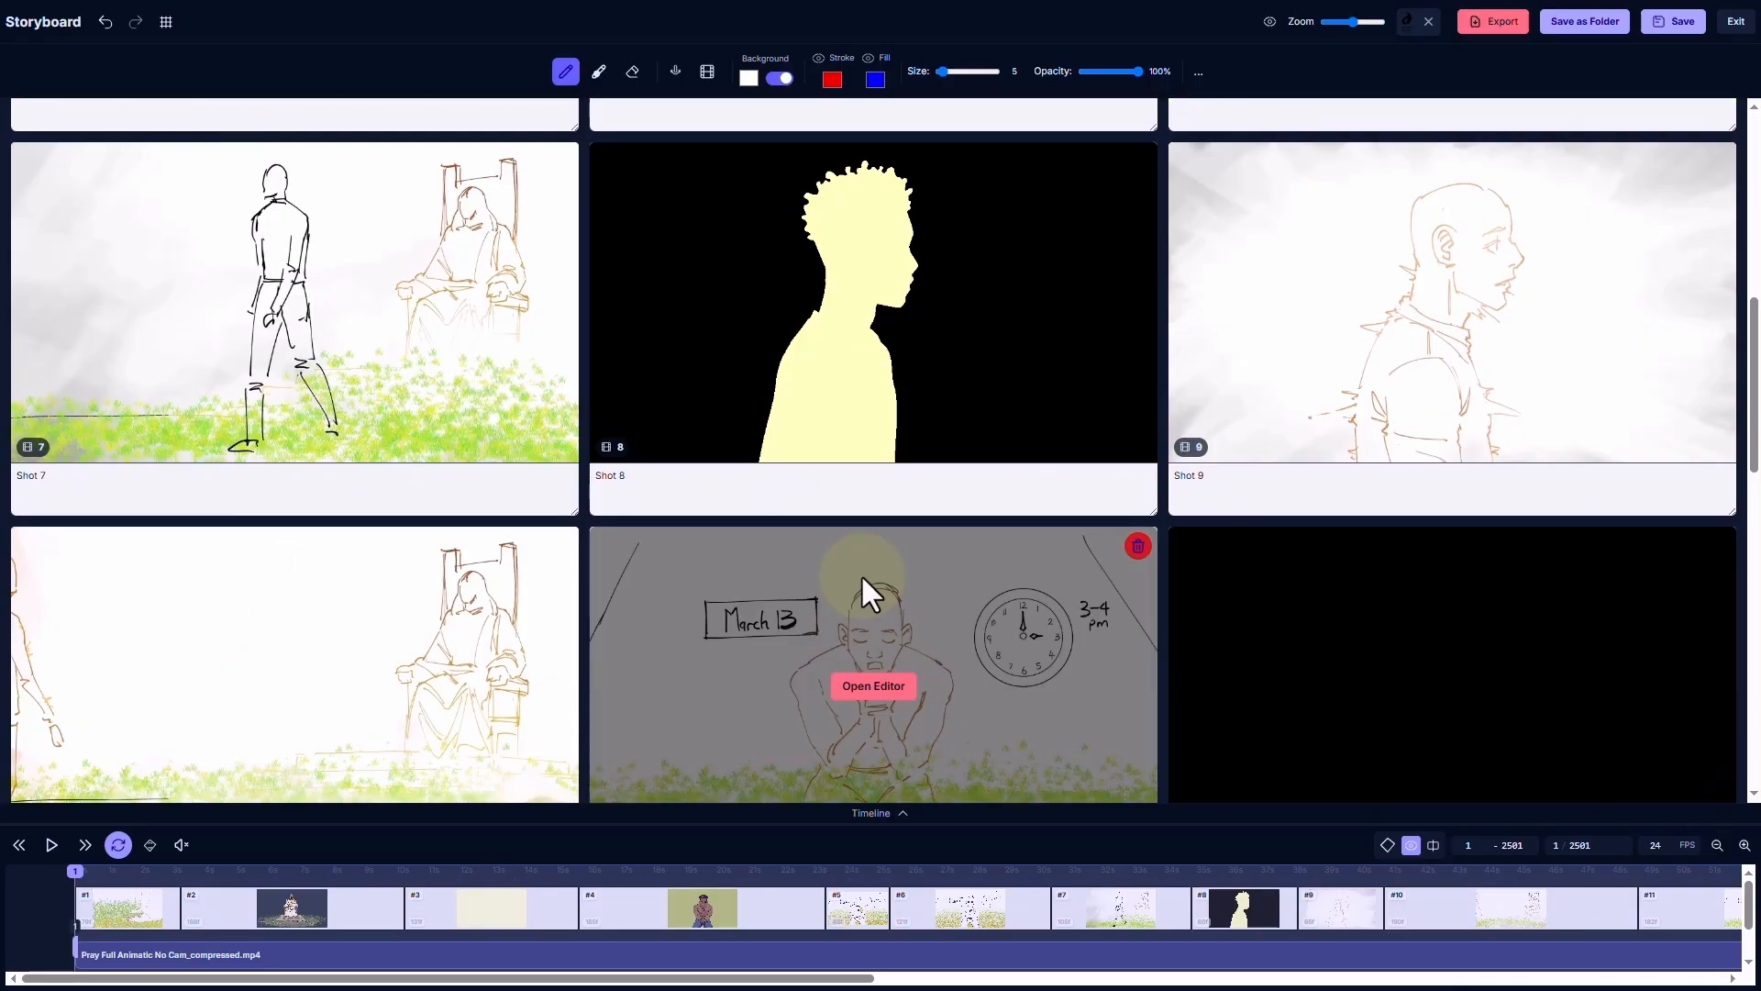
scroll(860, 574, "up", 6)
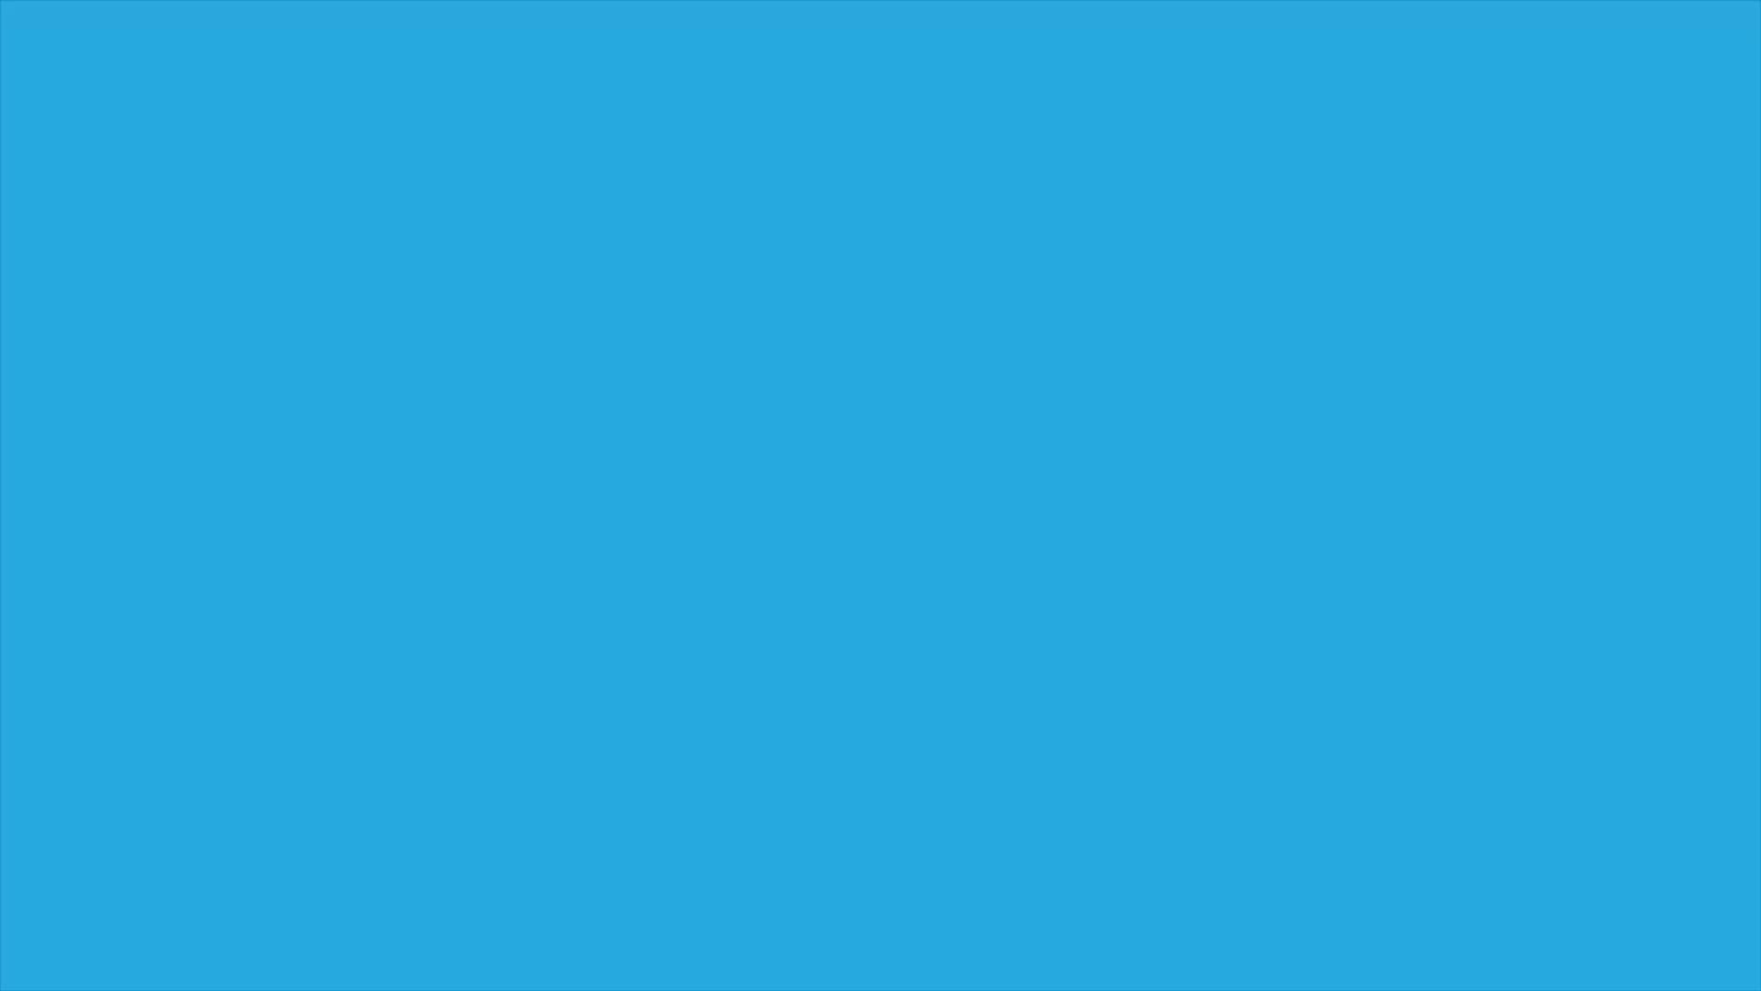